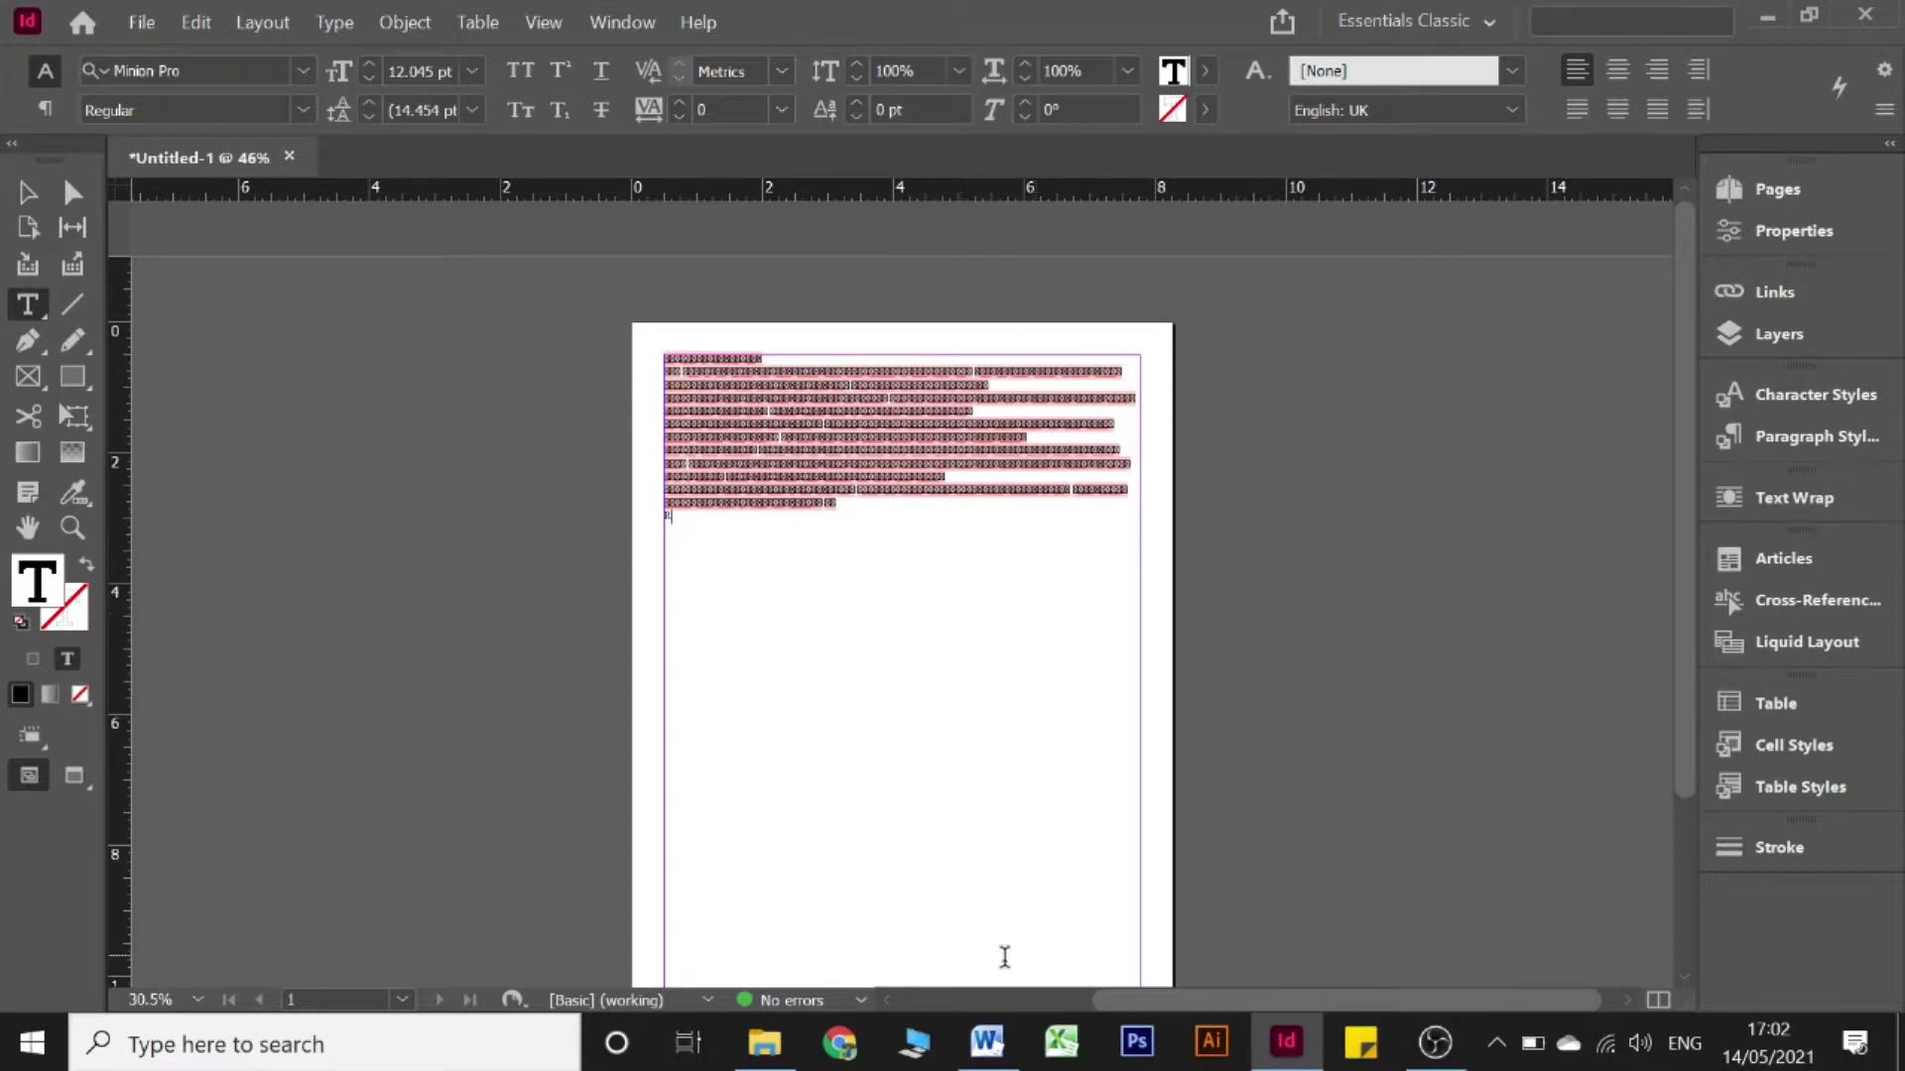
# - Switch to Word, review the Tibetan source text from its title through the first passage, and return to InDesign
pyautogui.click(987, 1042)
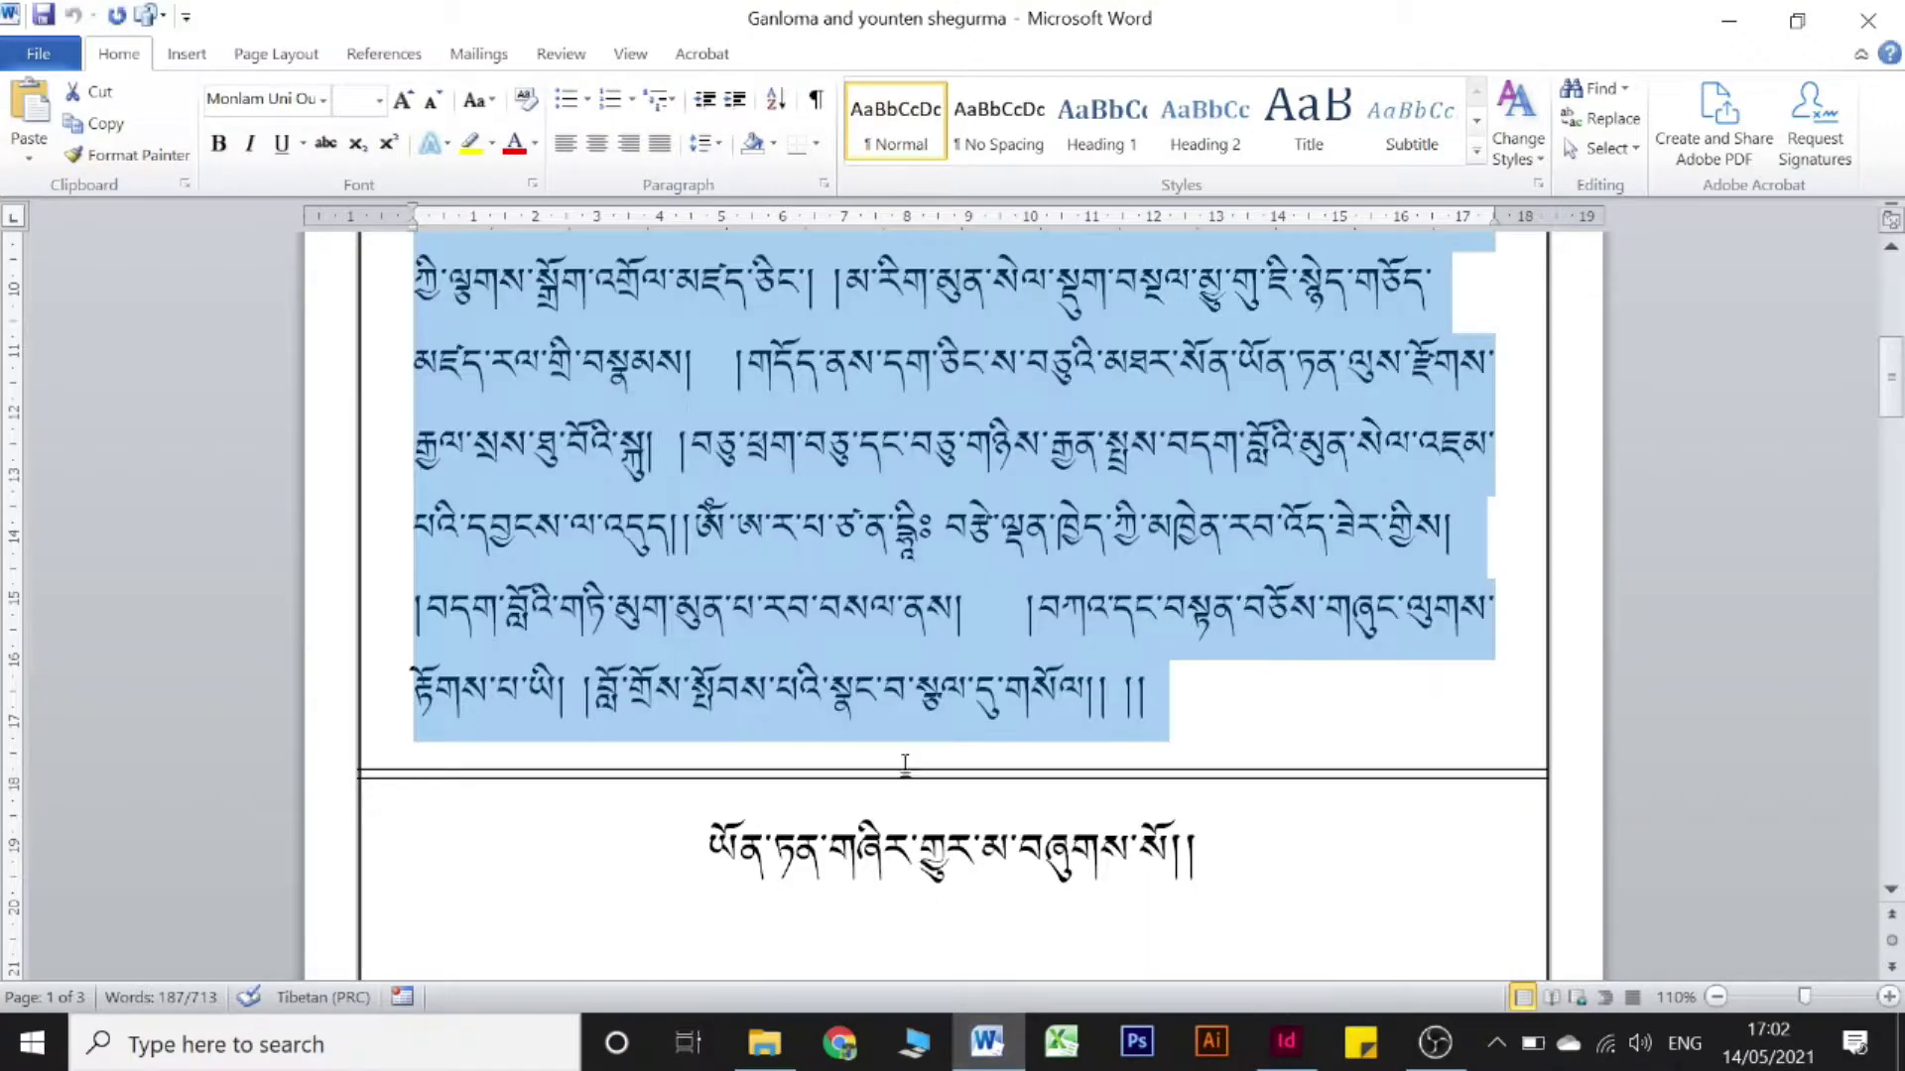
pyautogui.scroll(5, 1022, 674)
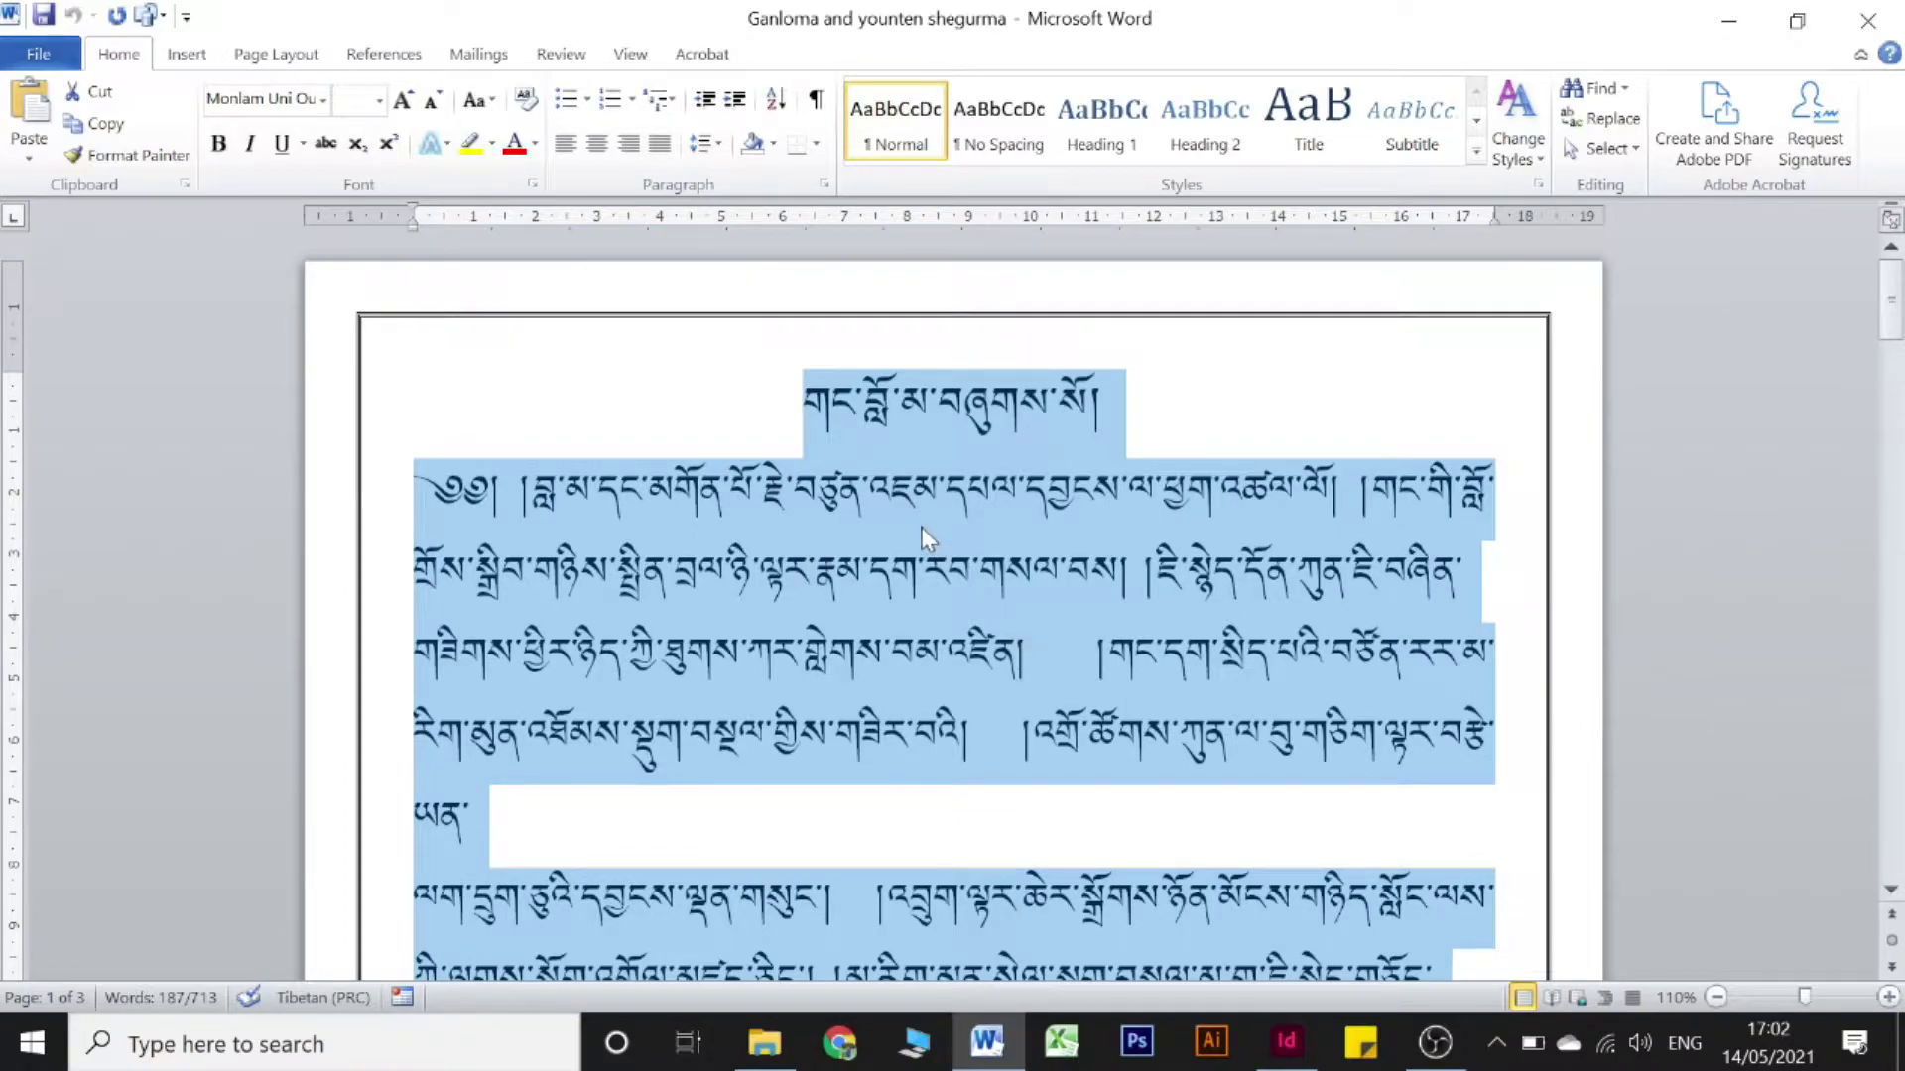
pyautogui.click(921, 527)
pyautogui.scroll(-1, 921, 528)
pyautogui.scroll(-6, 921, 528)
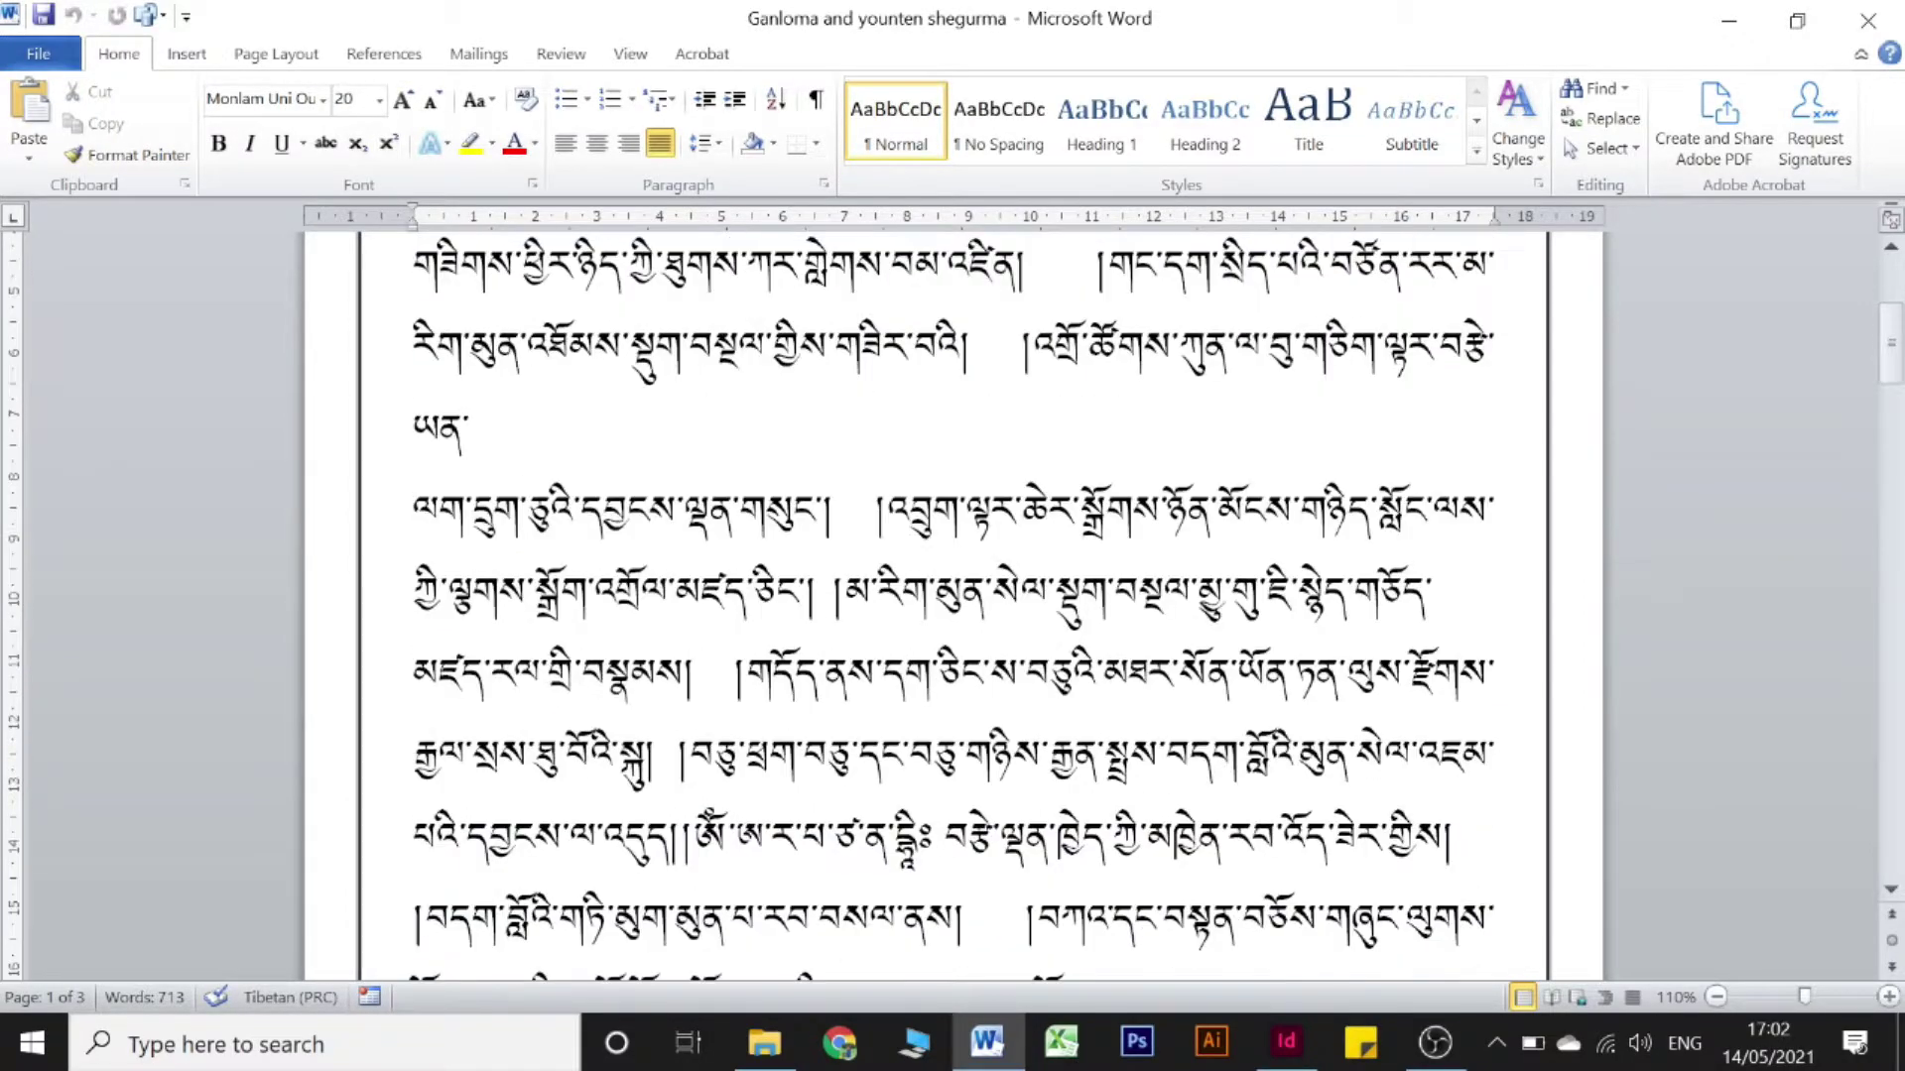
pyautogui.click(1286, 1041)
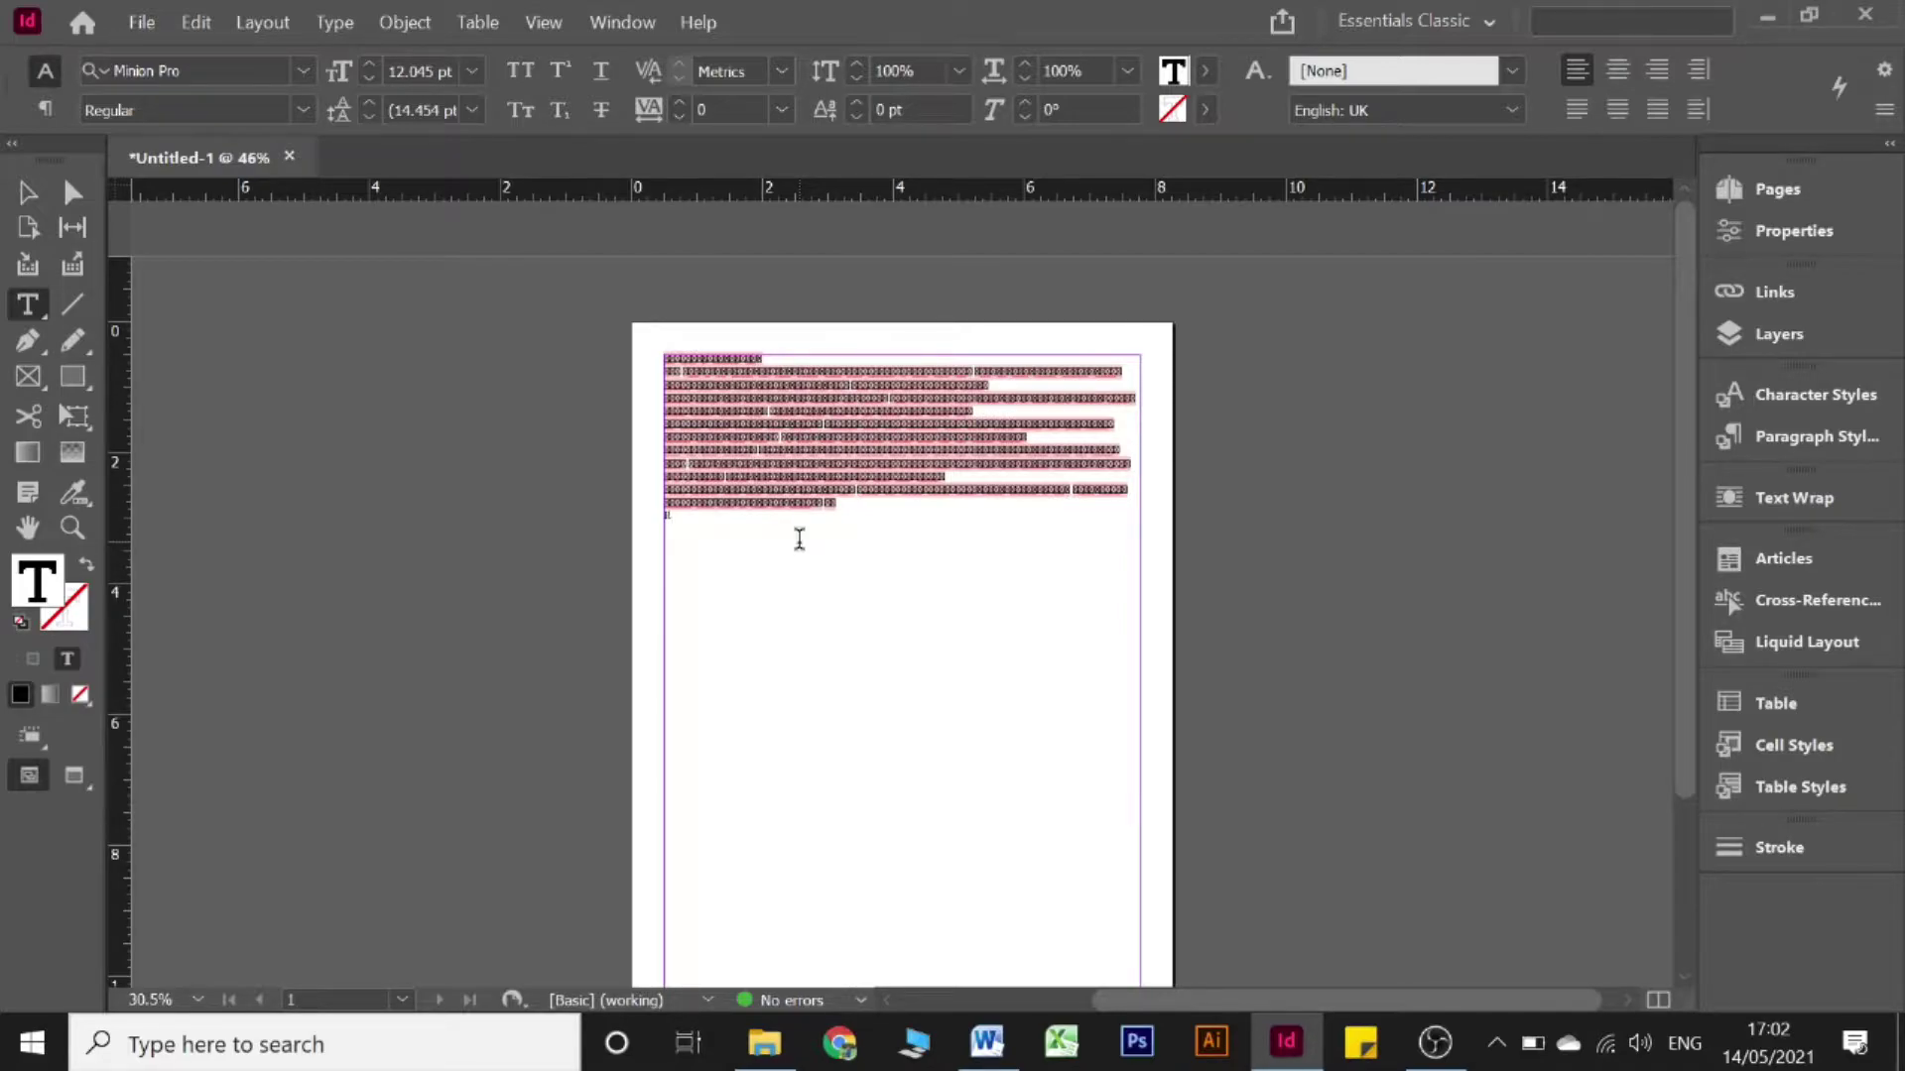
# - Delete the stray letter R below the pasted text in the InDesign text frame
pyautogui.hotkey('ctrl', '1')
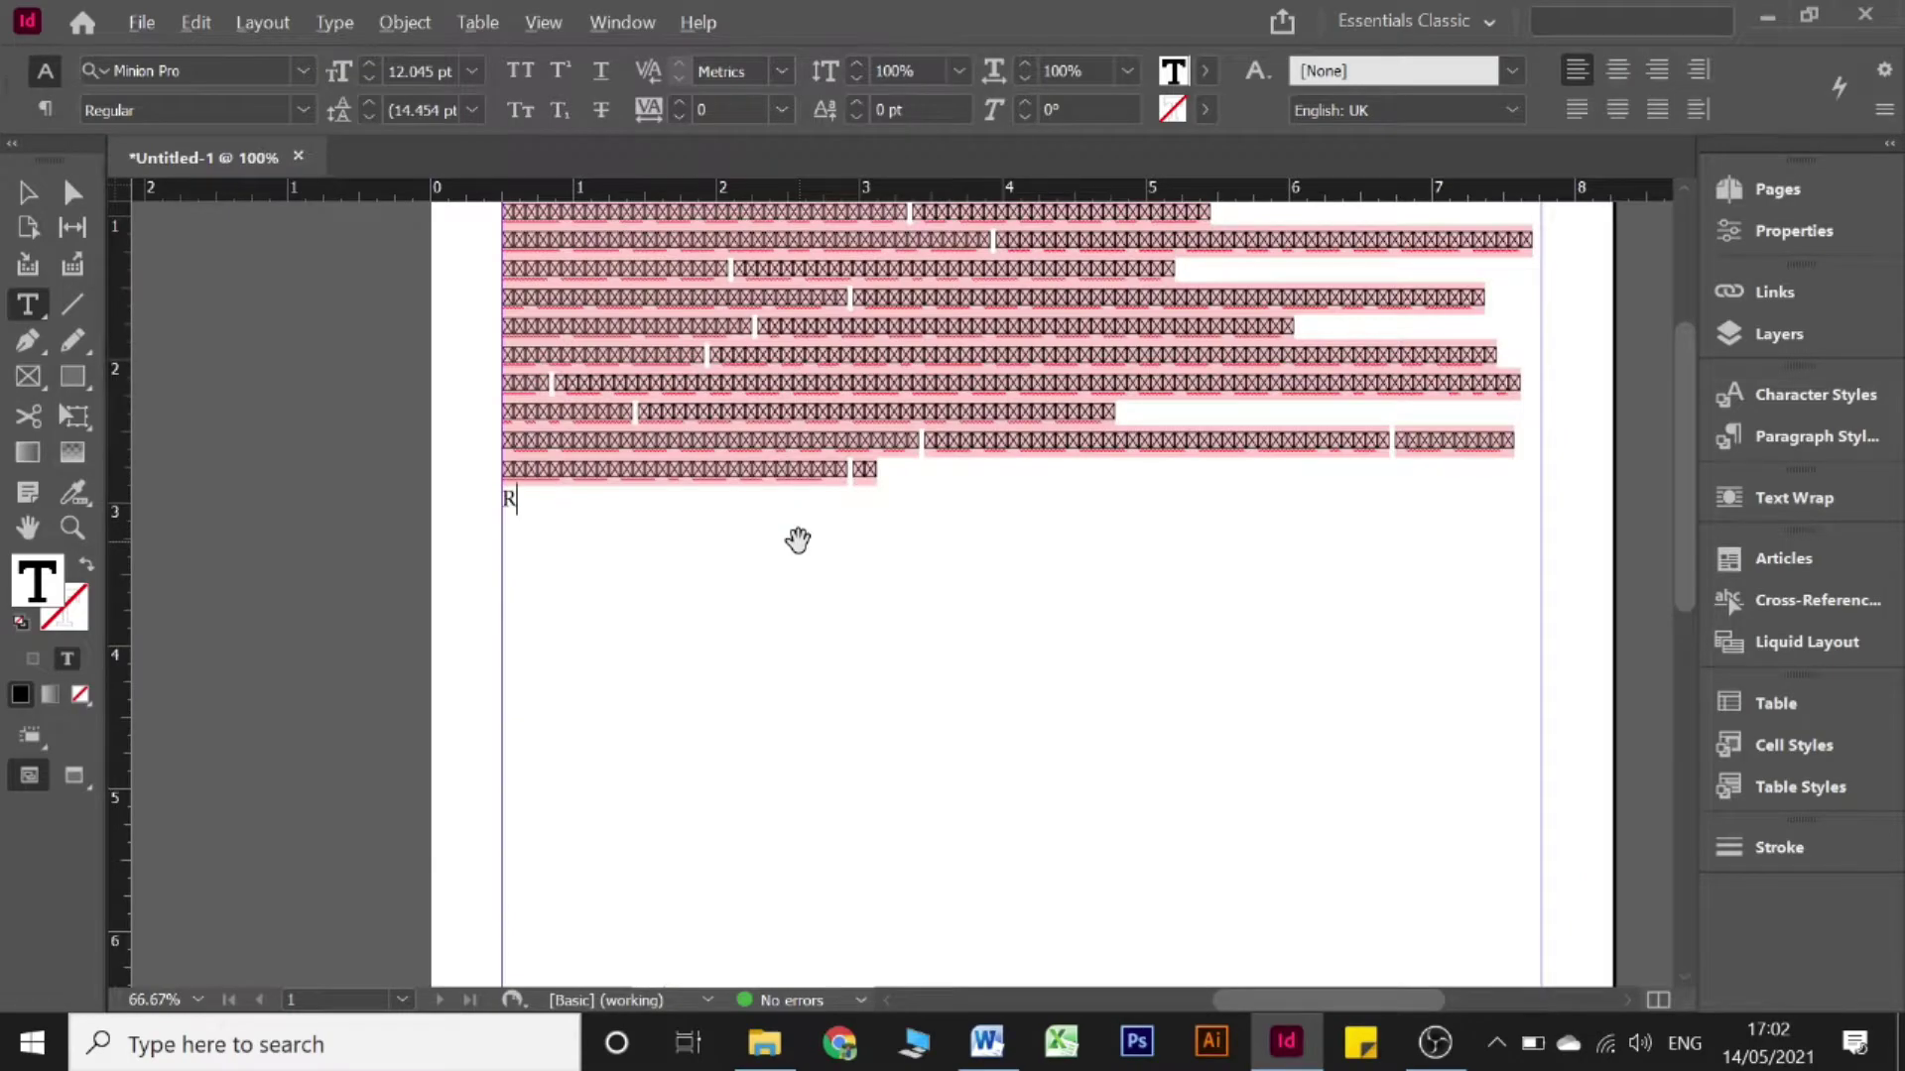
pyautogui.scroll(2, 799, 541)
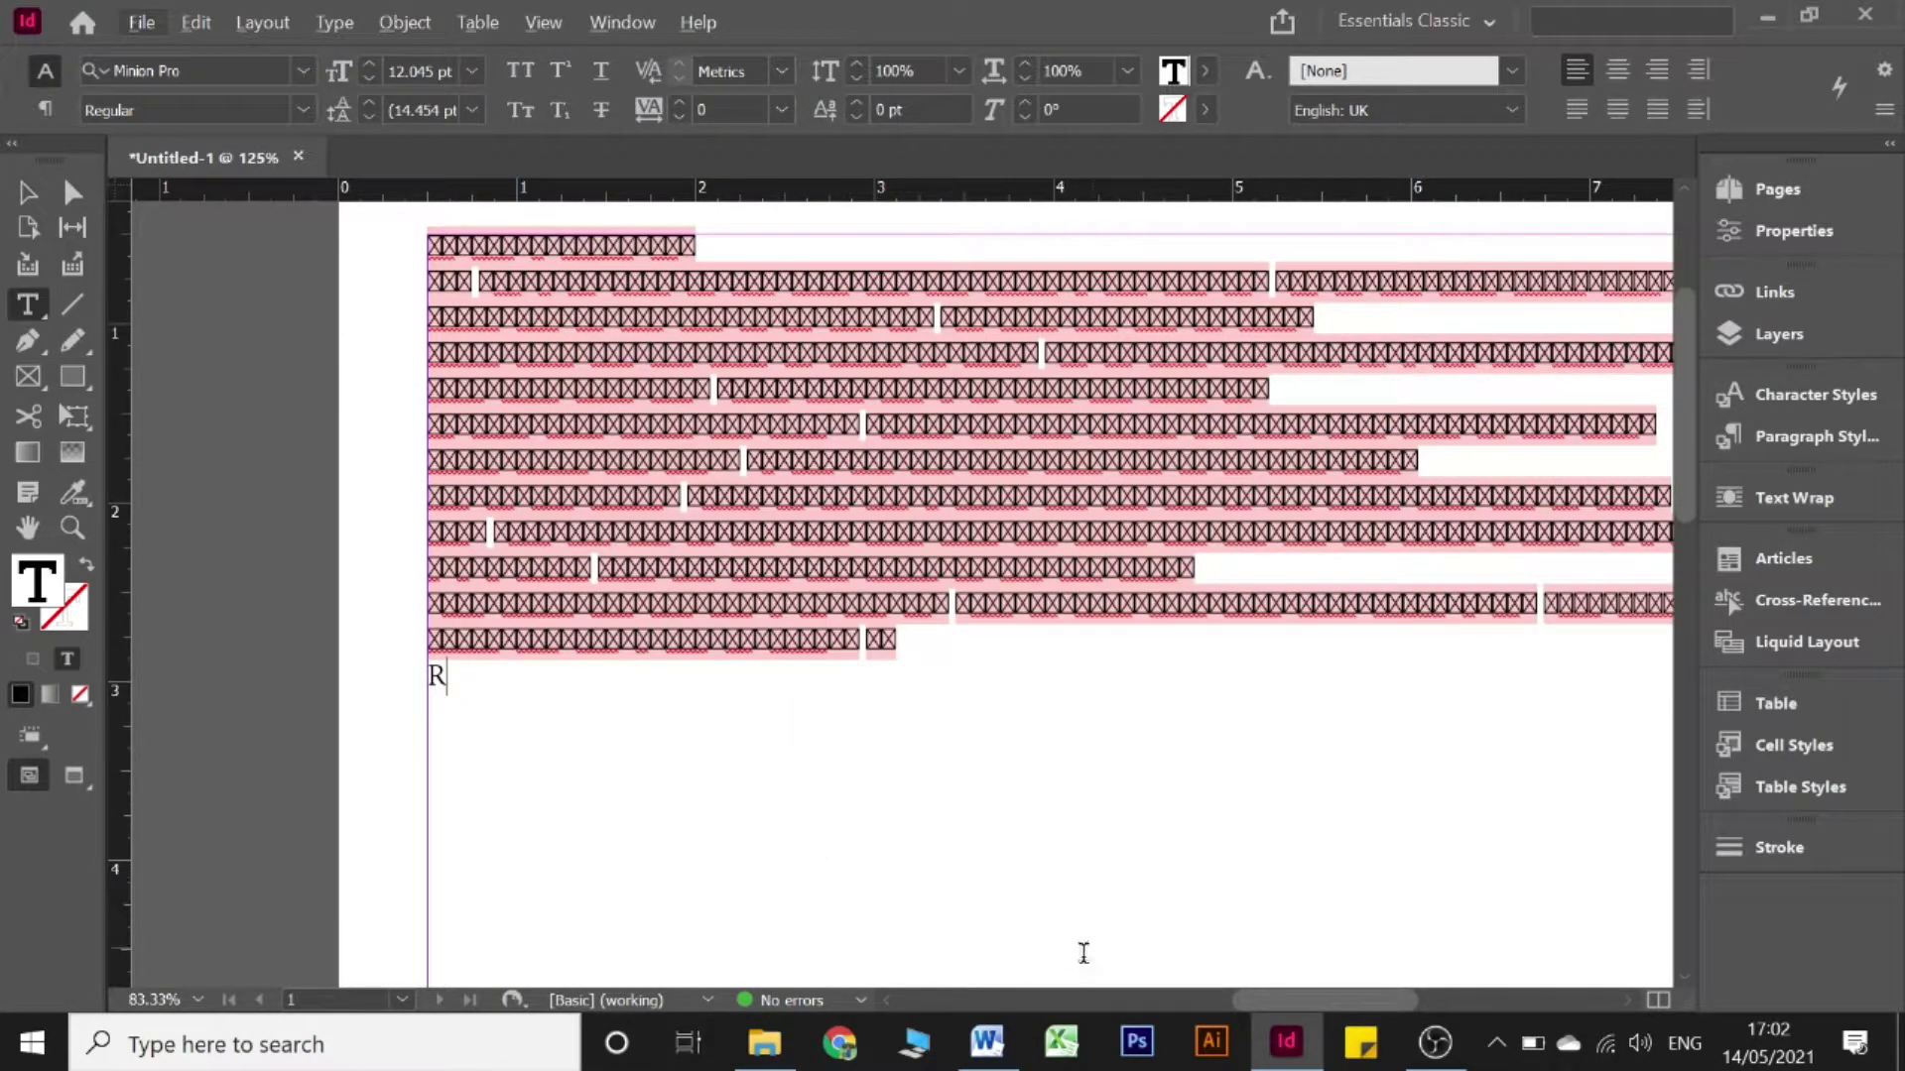
pyautogui.moveTo(1272, 1000); pyautogui.dragTo(1292, 998)
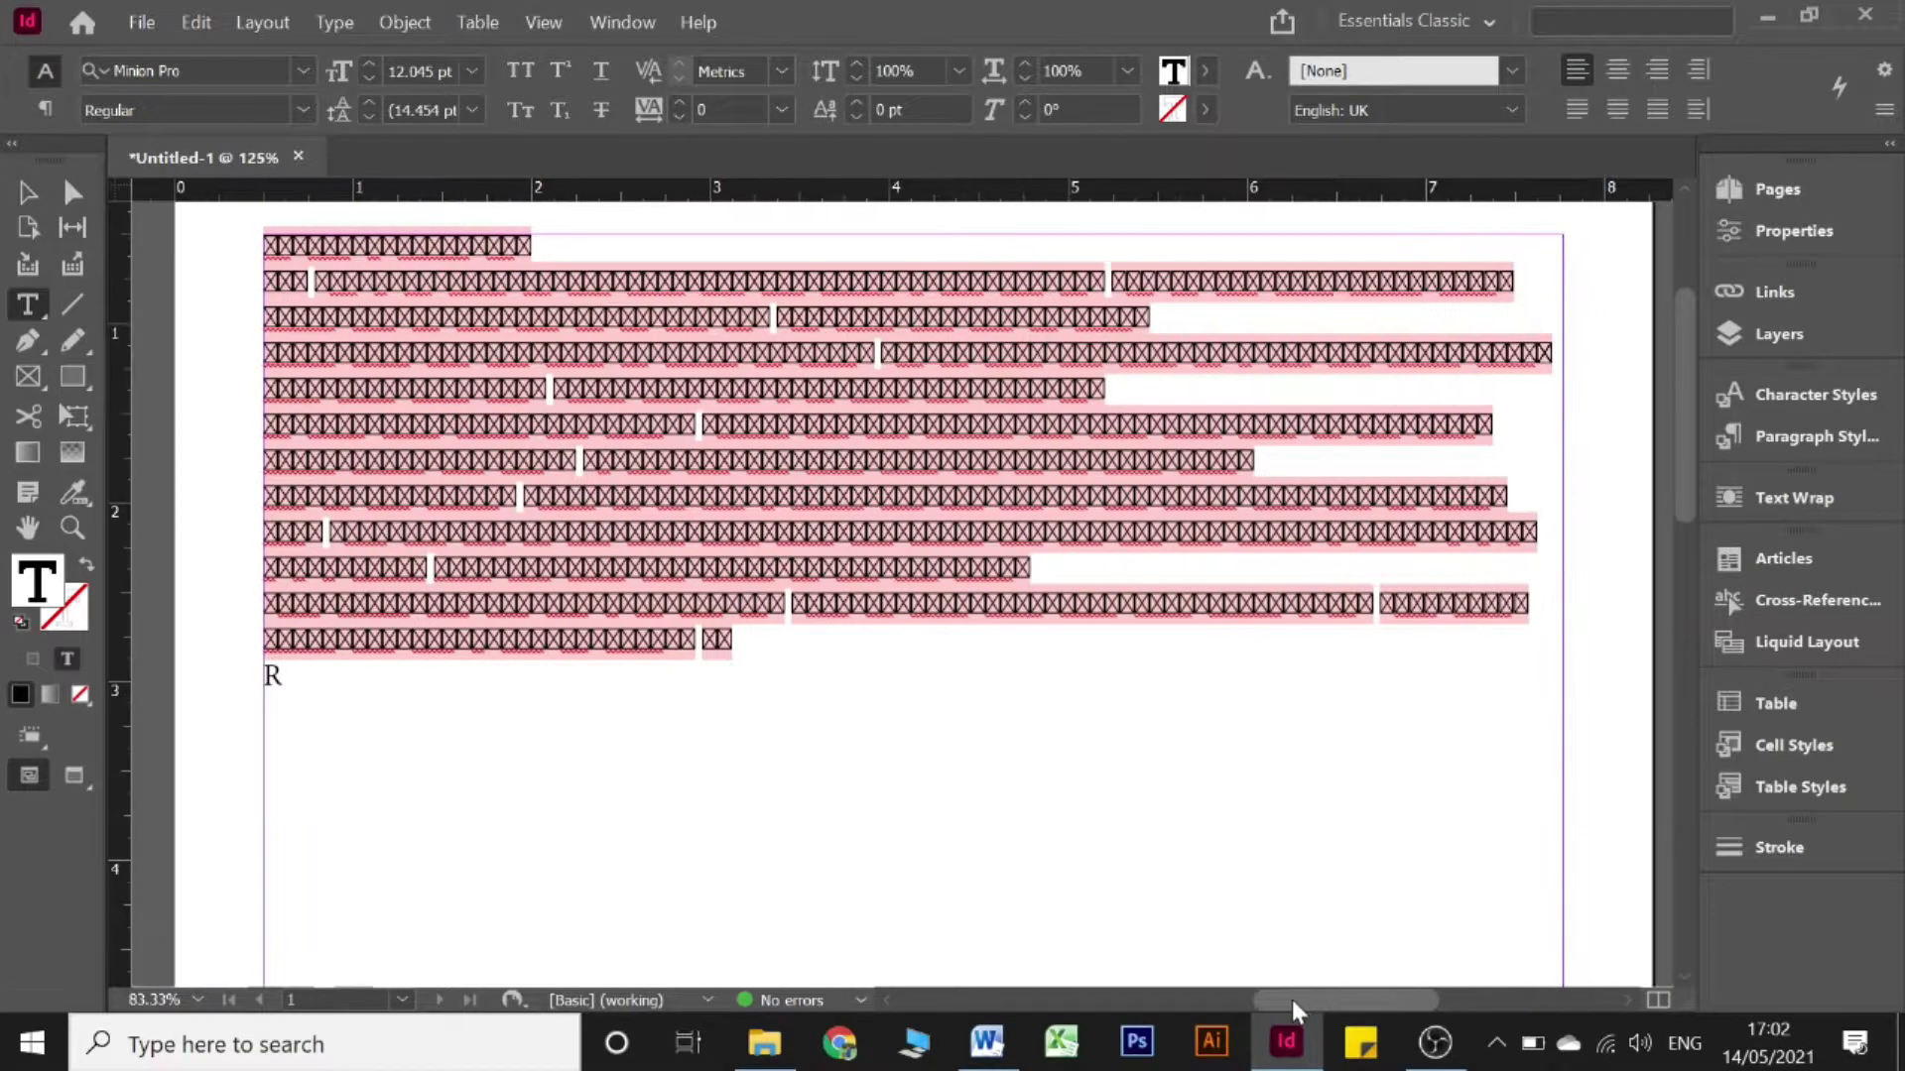
pyautogui.click(86, 541)
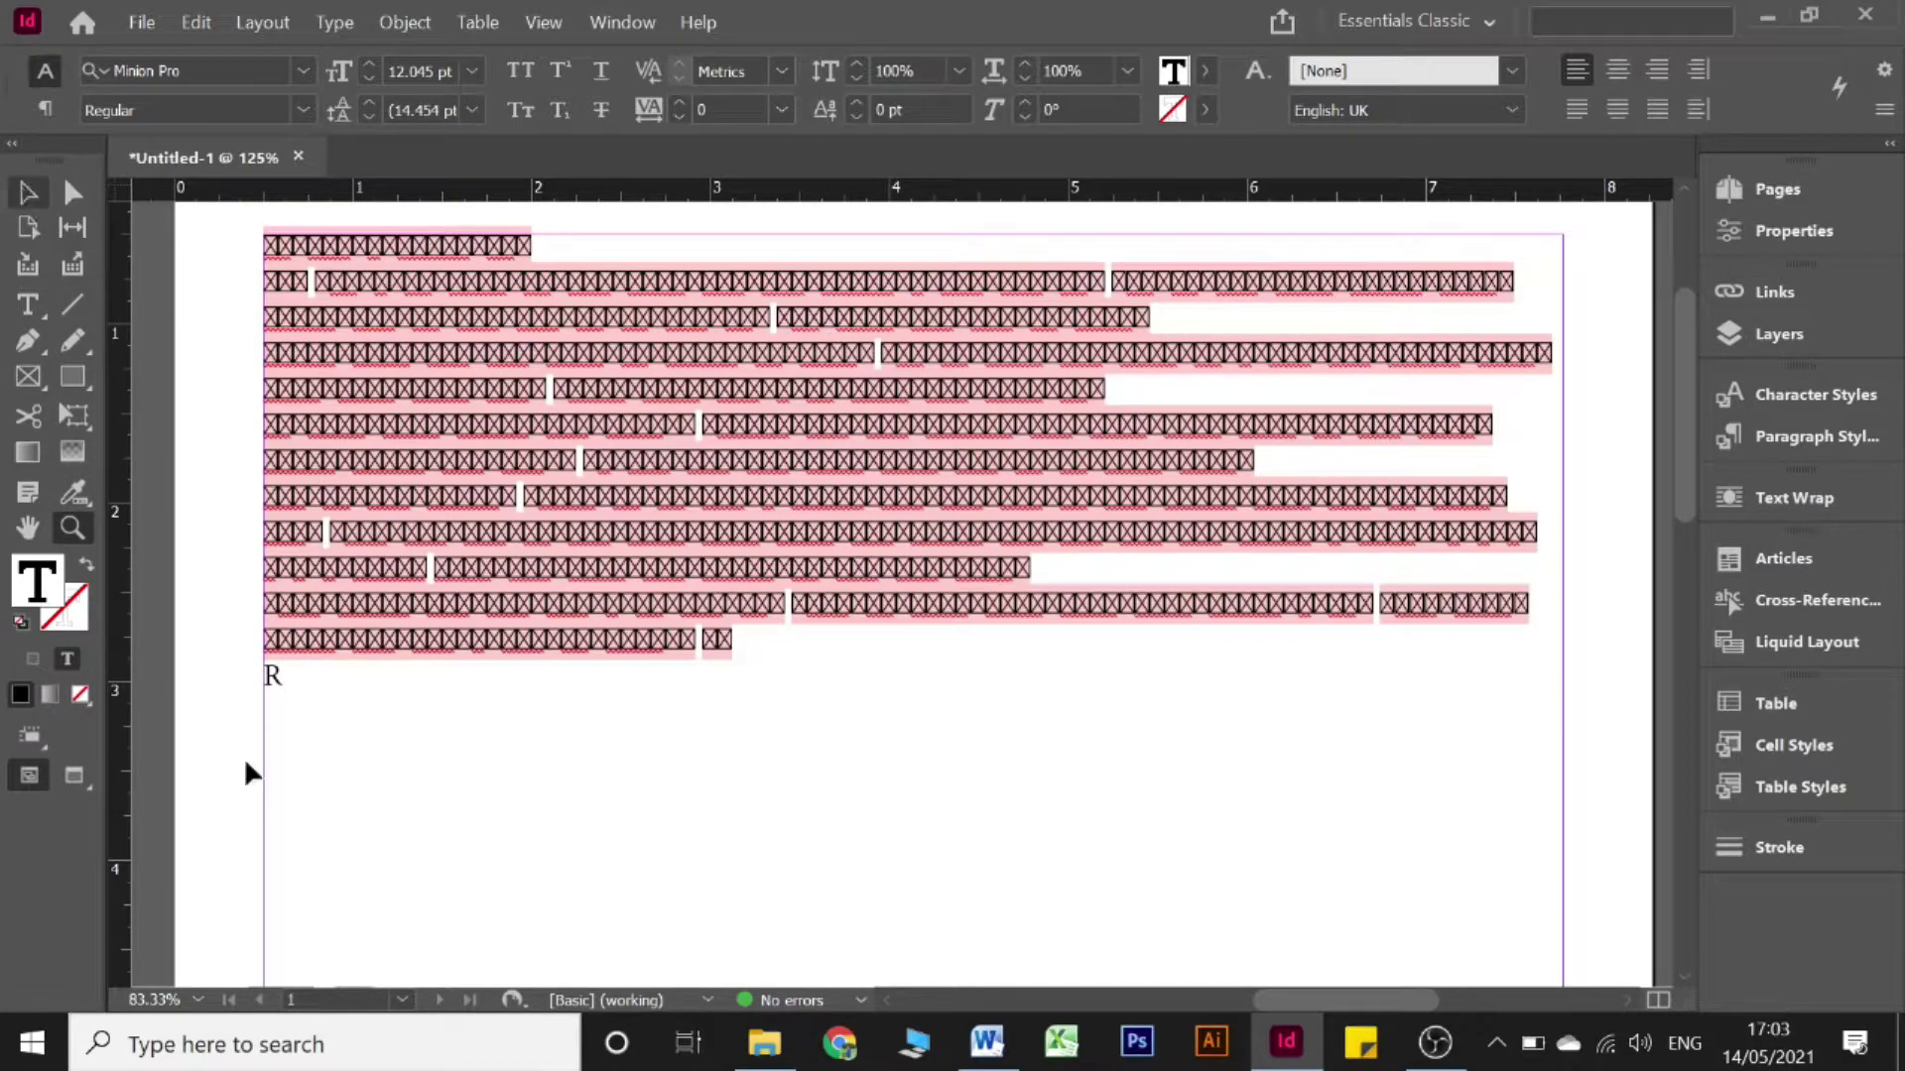
pyautogui.click(371, 700)
pyautogui.doubleClick(372, 692)
pyautogui.press('BackSpace')
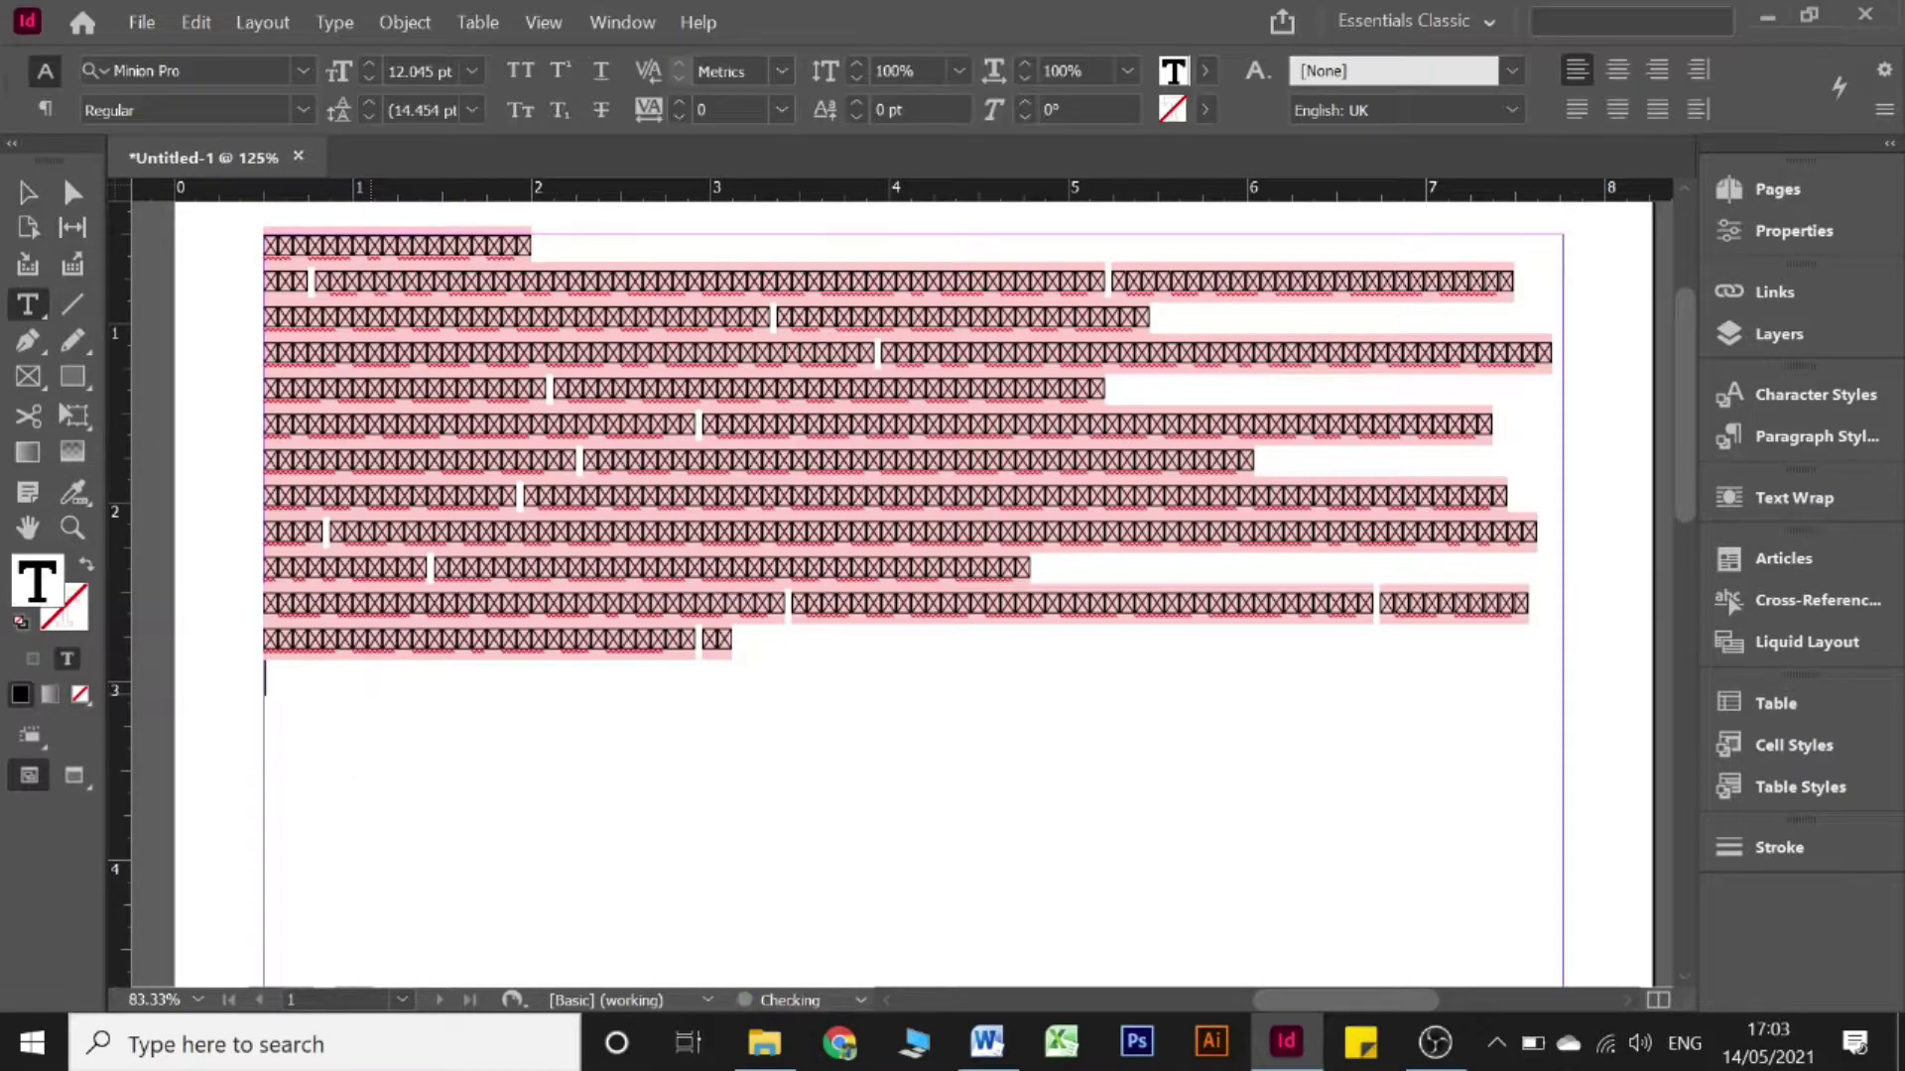
# - Try to copy the title and opening Tibetan lines from the Word document into the InDesign text frame
pyautogui.click(987, 1042)
pyautogui.scroll(3, 953, 605)
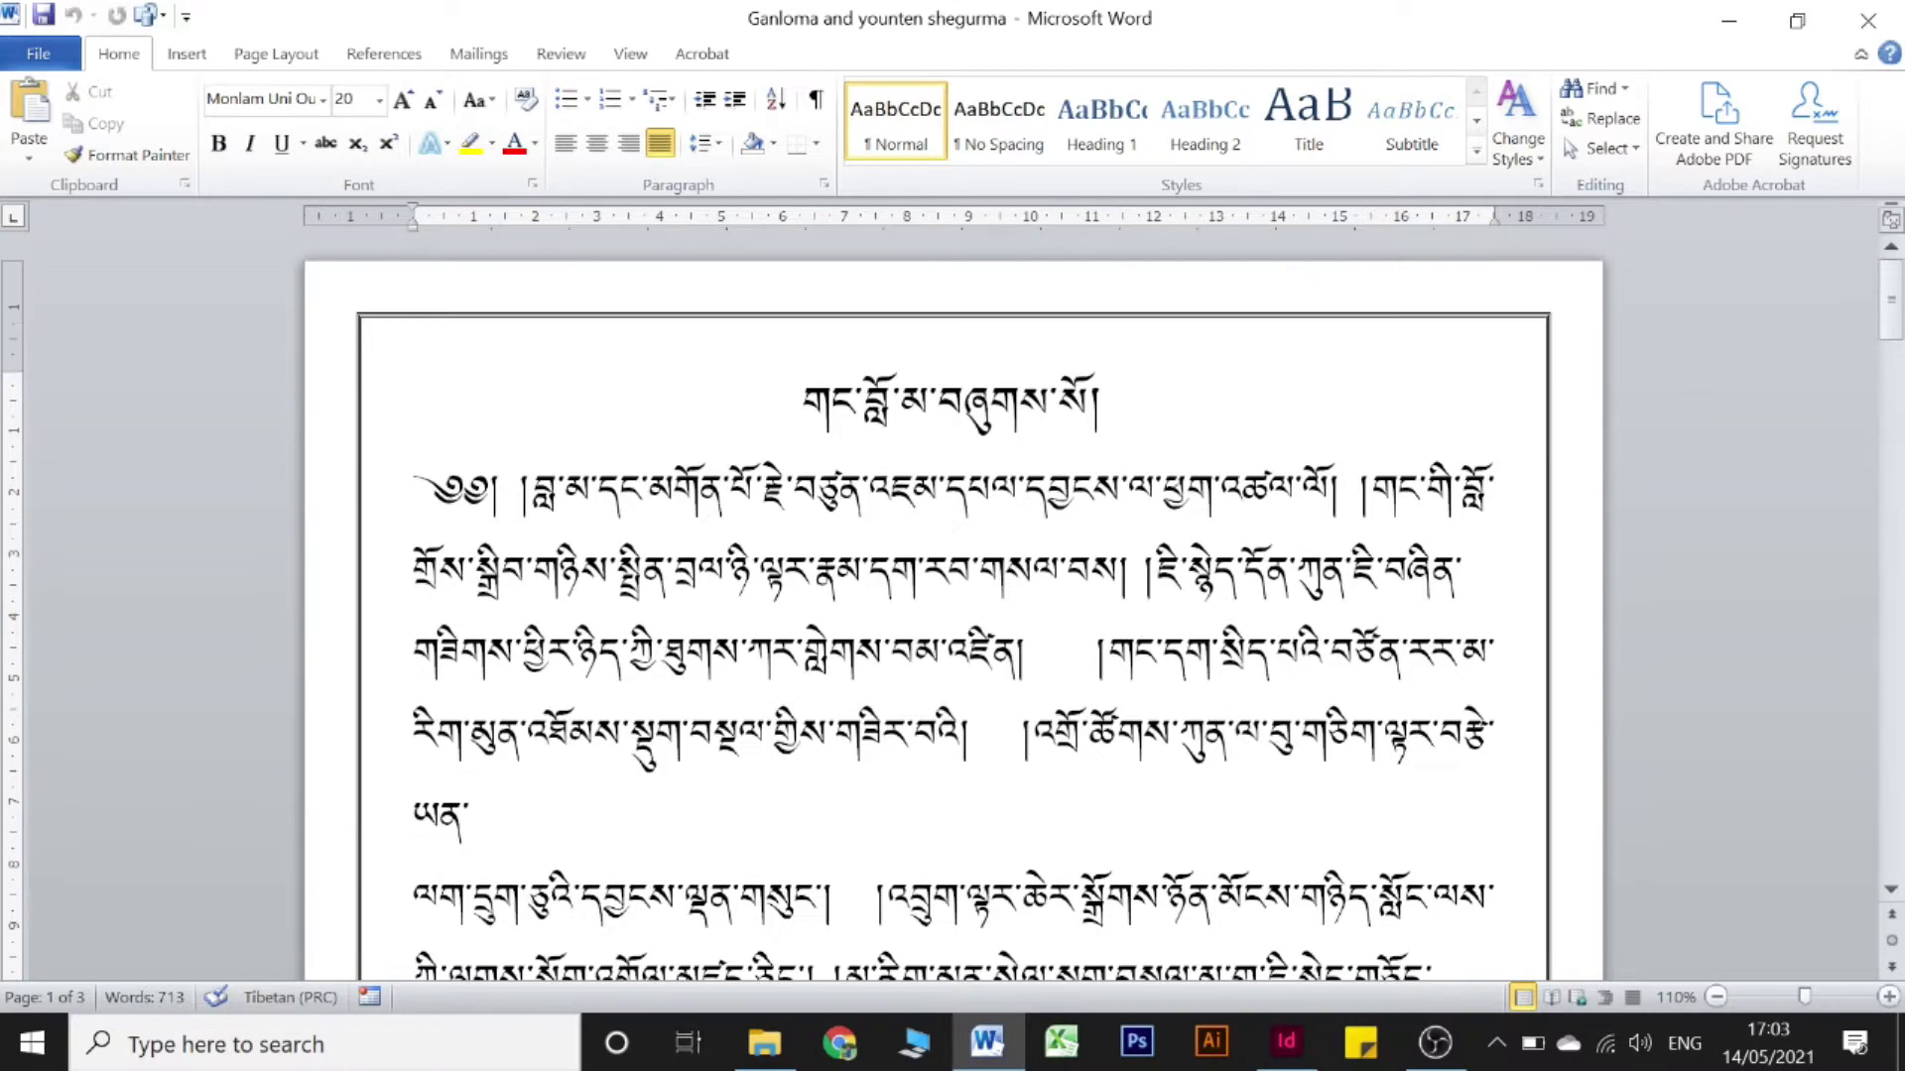
pyautogui.moveTo(802, 397); pyautogui.dragTo(1240, 650)
pyautogui.hotkey('ctrl', 'c')
pyautogui.click(1286, 1042)
pyautogui.hotkey('ctrl', 'v')
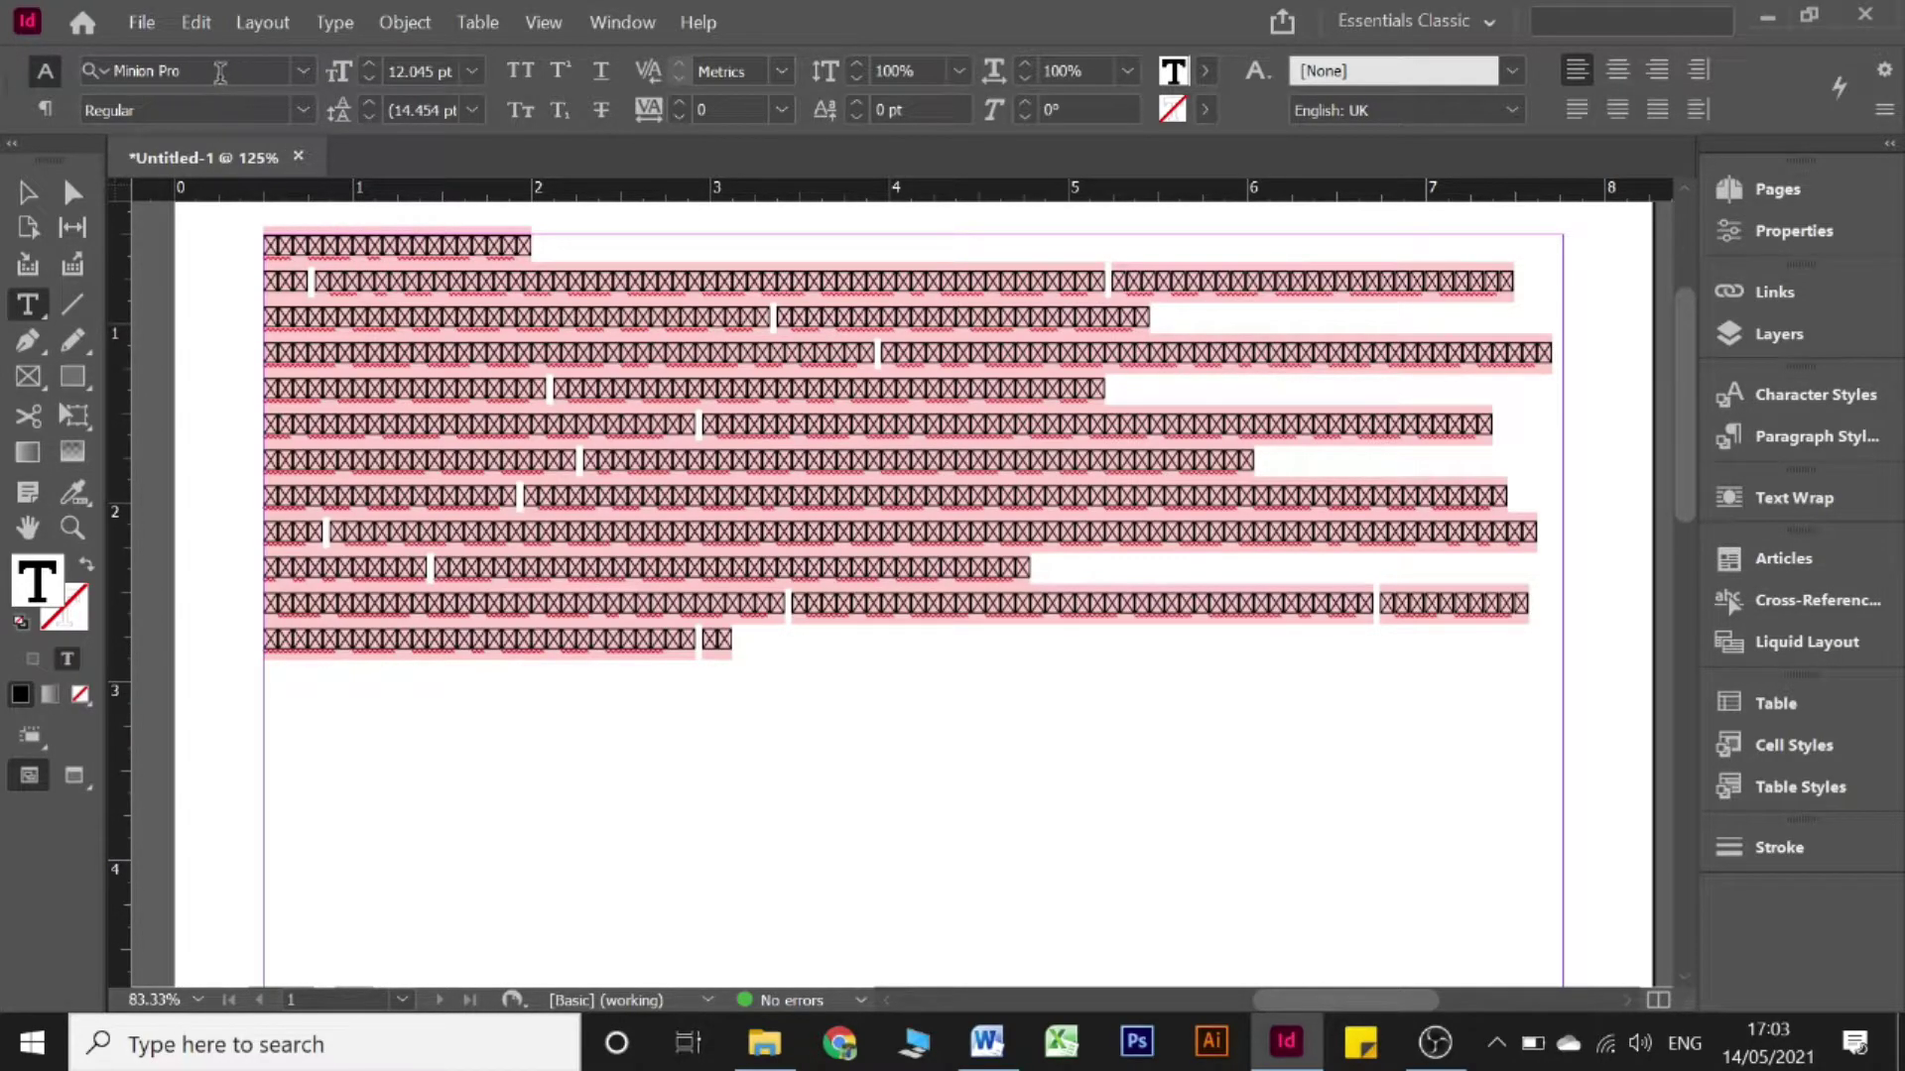
# - Switch to Word to review how the source text is displayed and formatted, and return to InDesign
pyautogui.click(987, 1042)
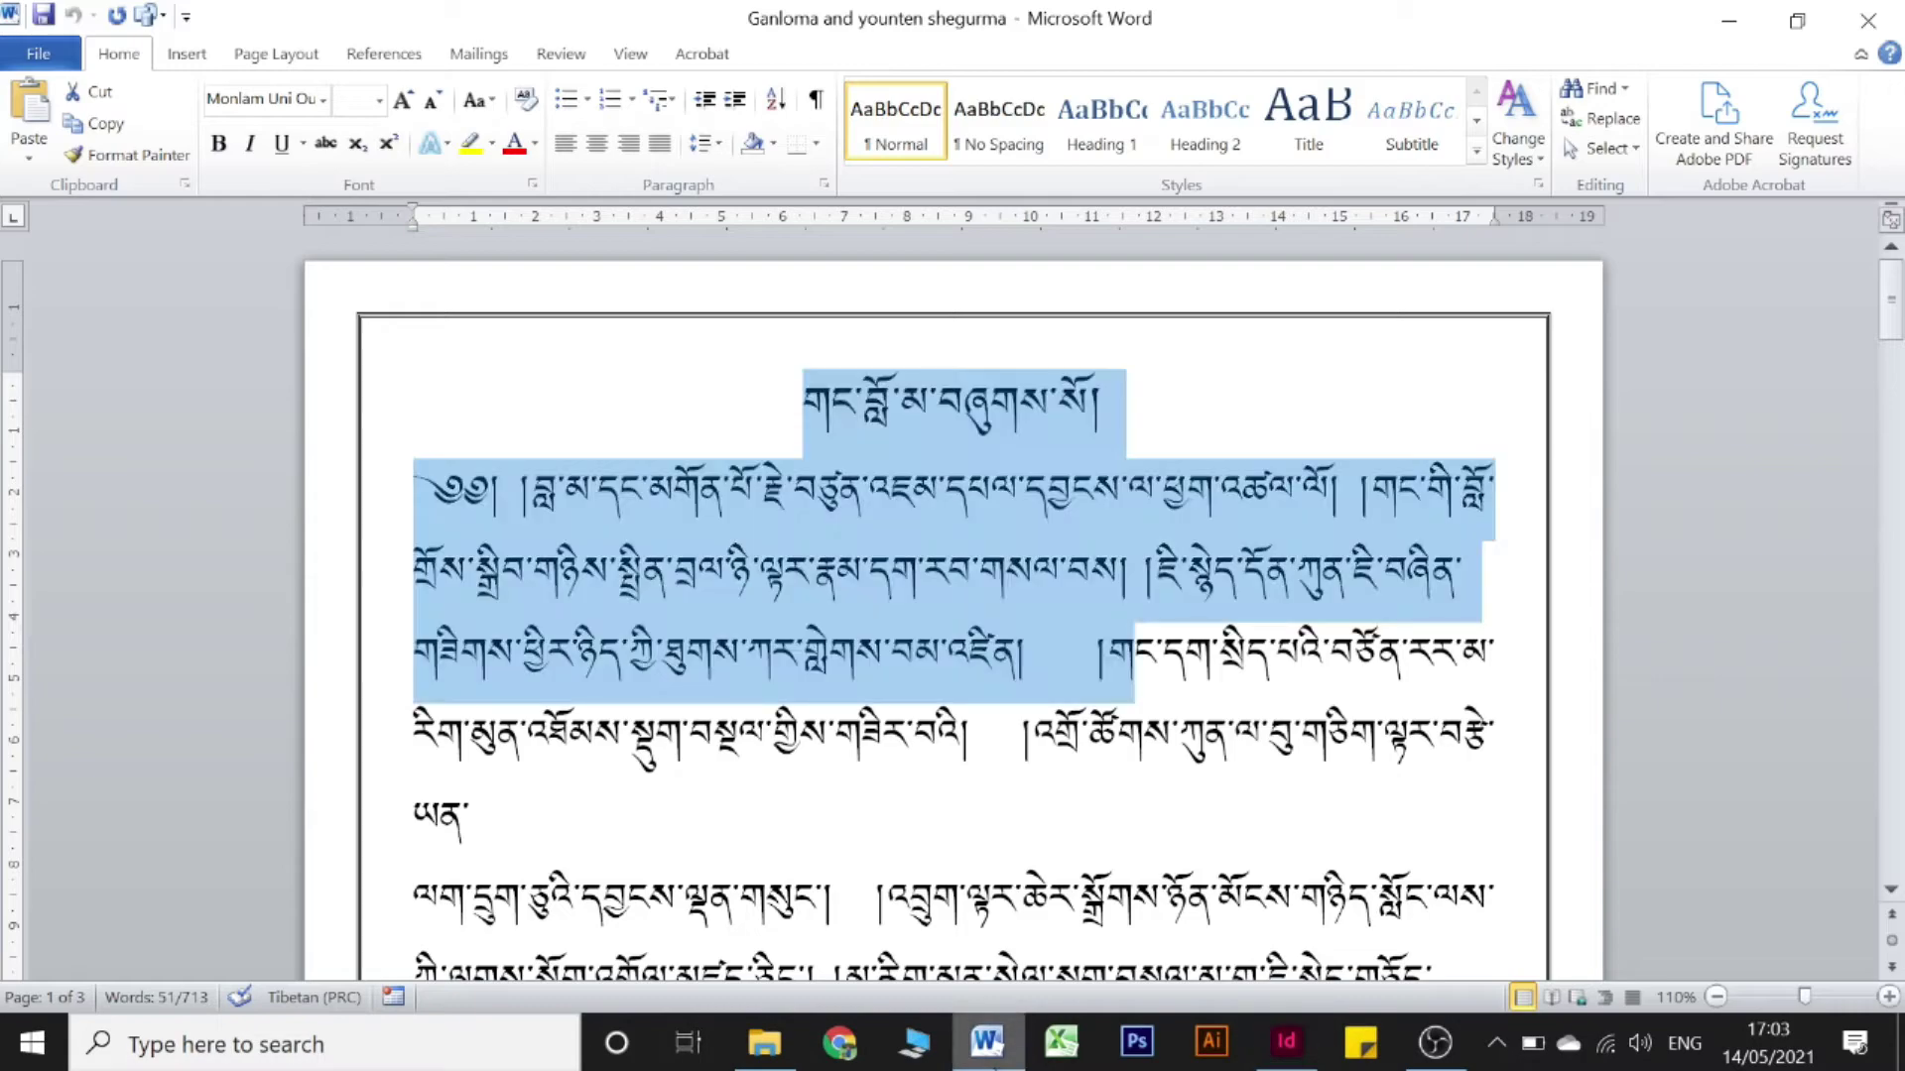
pyautogui.click(921, 566)
pyautogui.hotkey('alt', 'Tab')
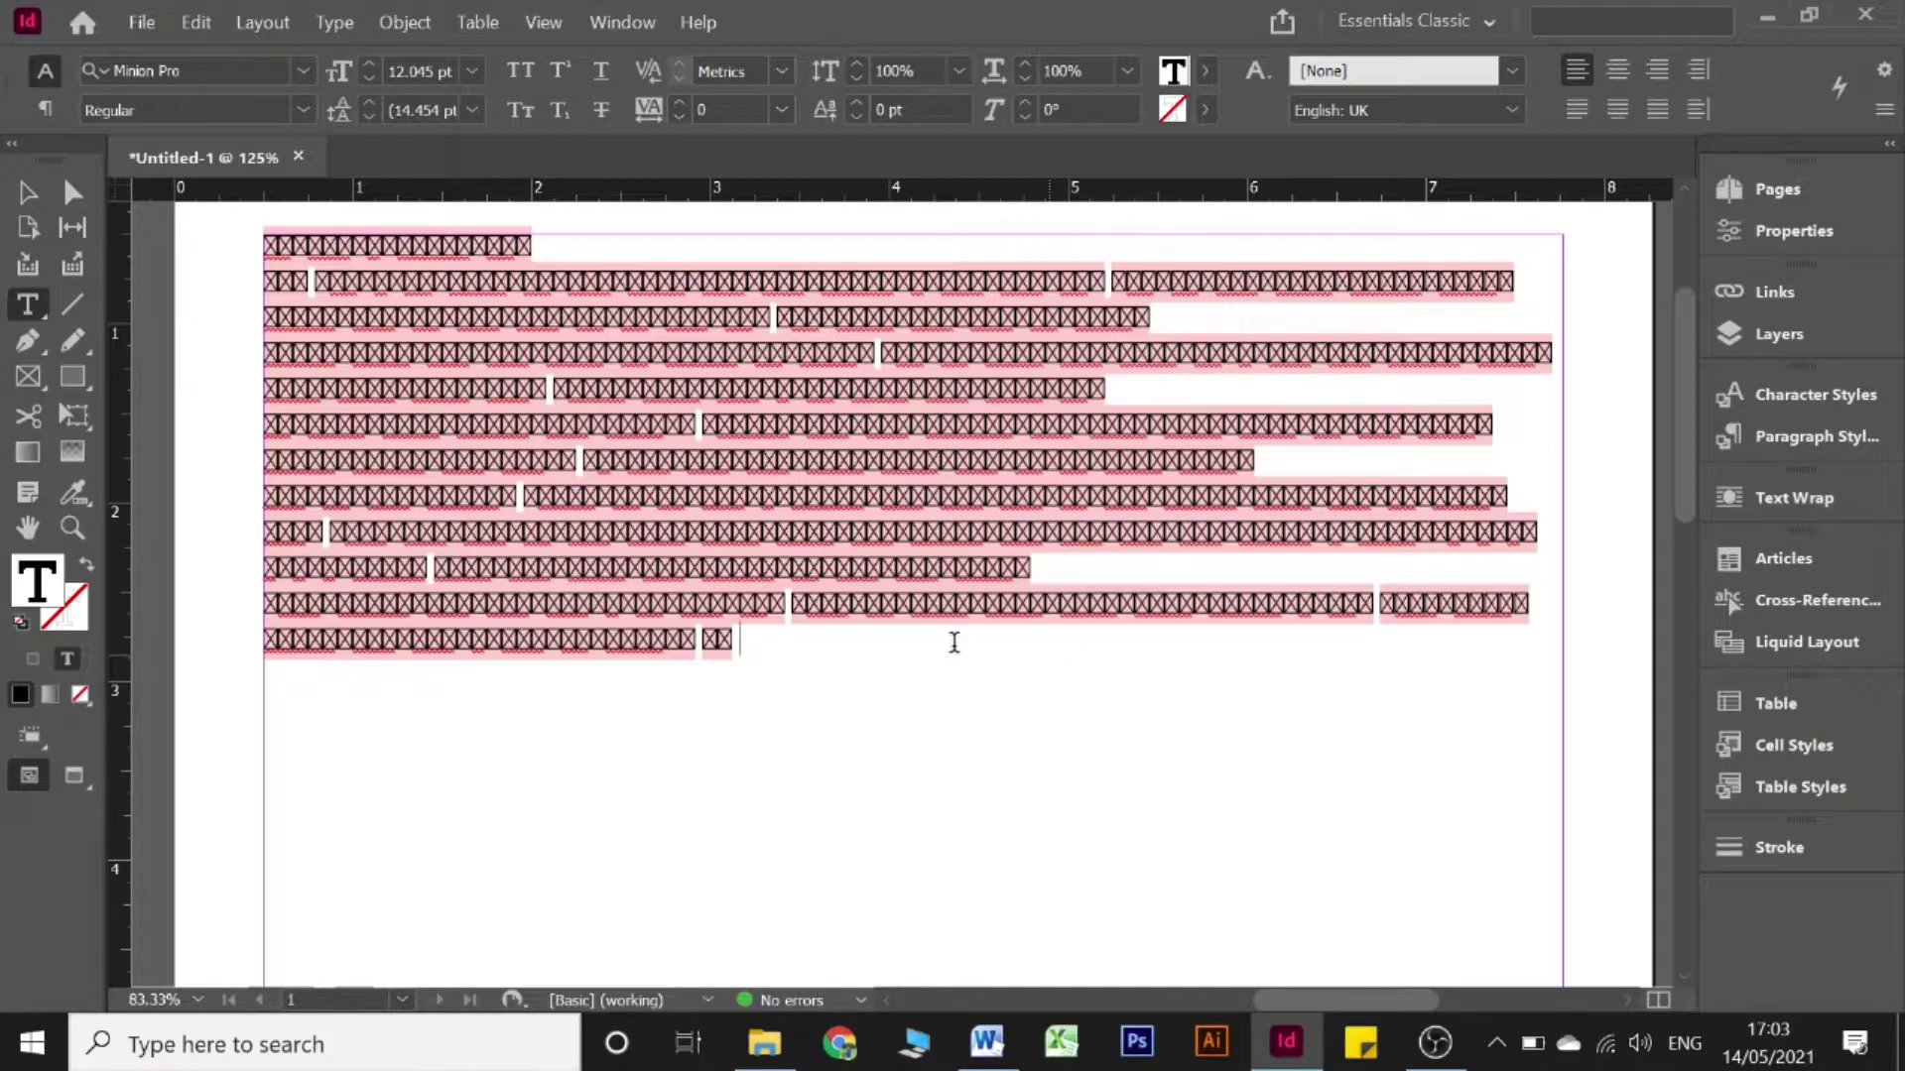
# - Select all the text in the frame and set its font to Monlam Uni OuChan2
pyautogui.moveTo(952, 640); pyautogui.dragTo(294, 243)
pyautogui.click(529, 404)
pyautogui.hotkey('ctrl', 'a')
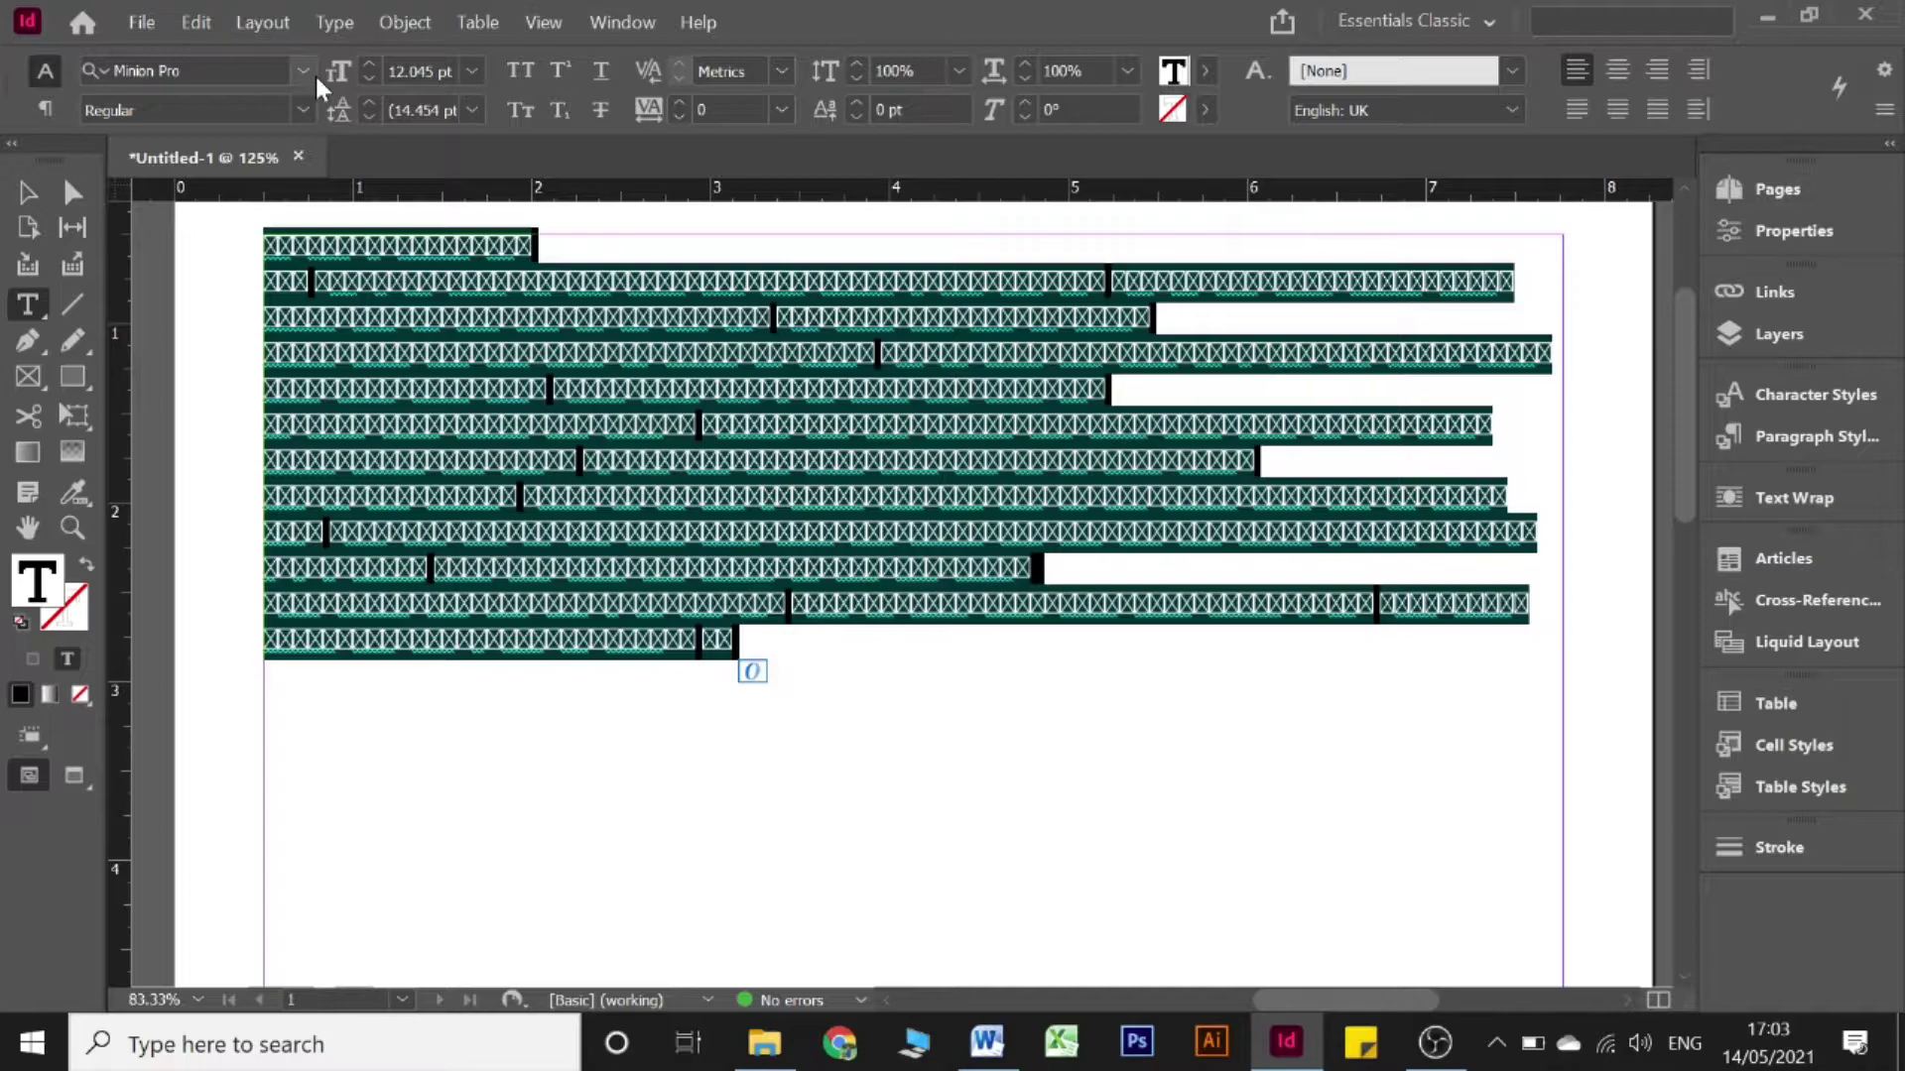
pyautogui.hotkey('ctrl', '6')
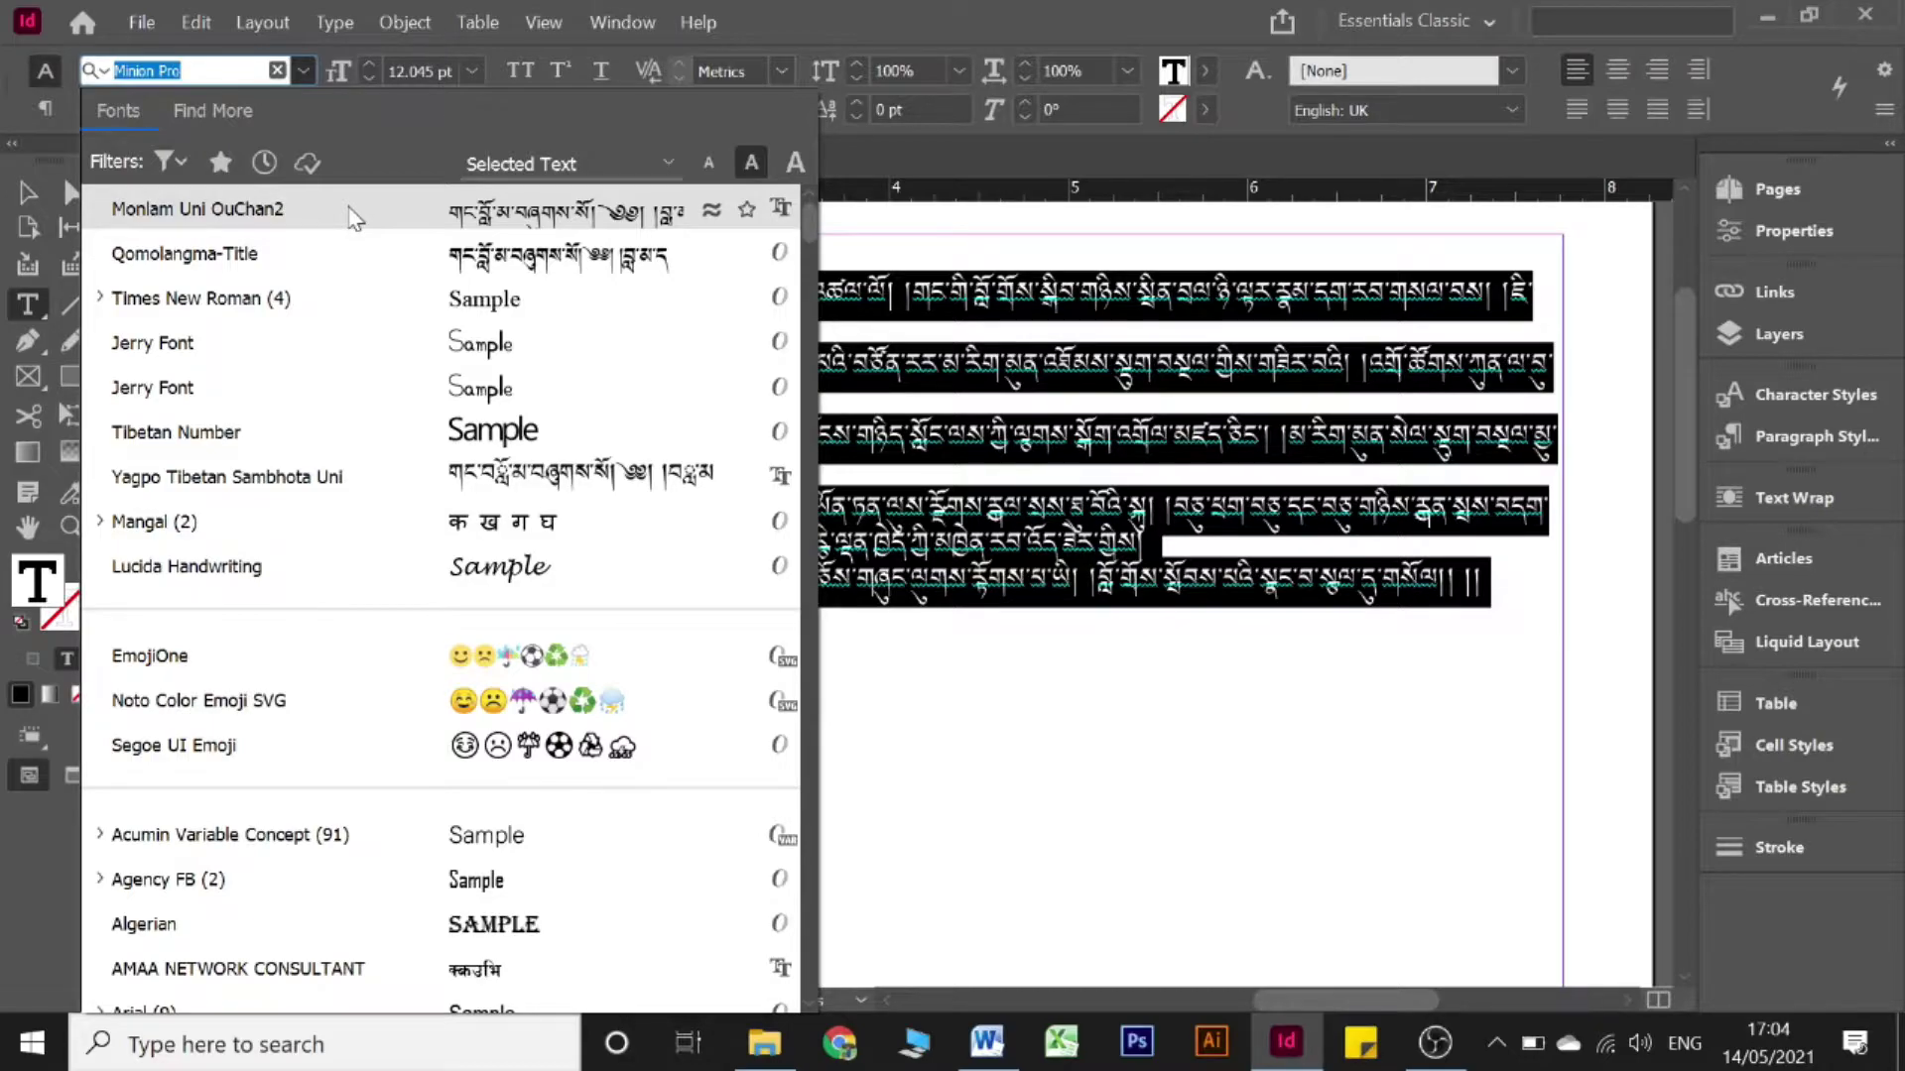
pyautogui.click(354, 218)
pyautogui.click(417, 334)
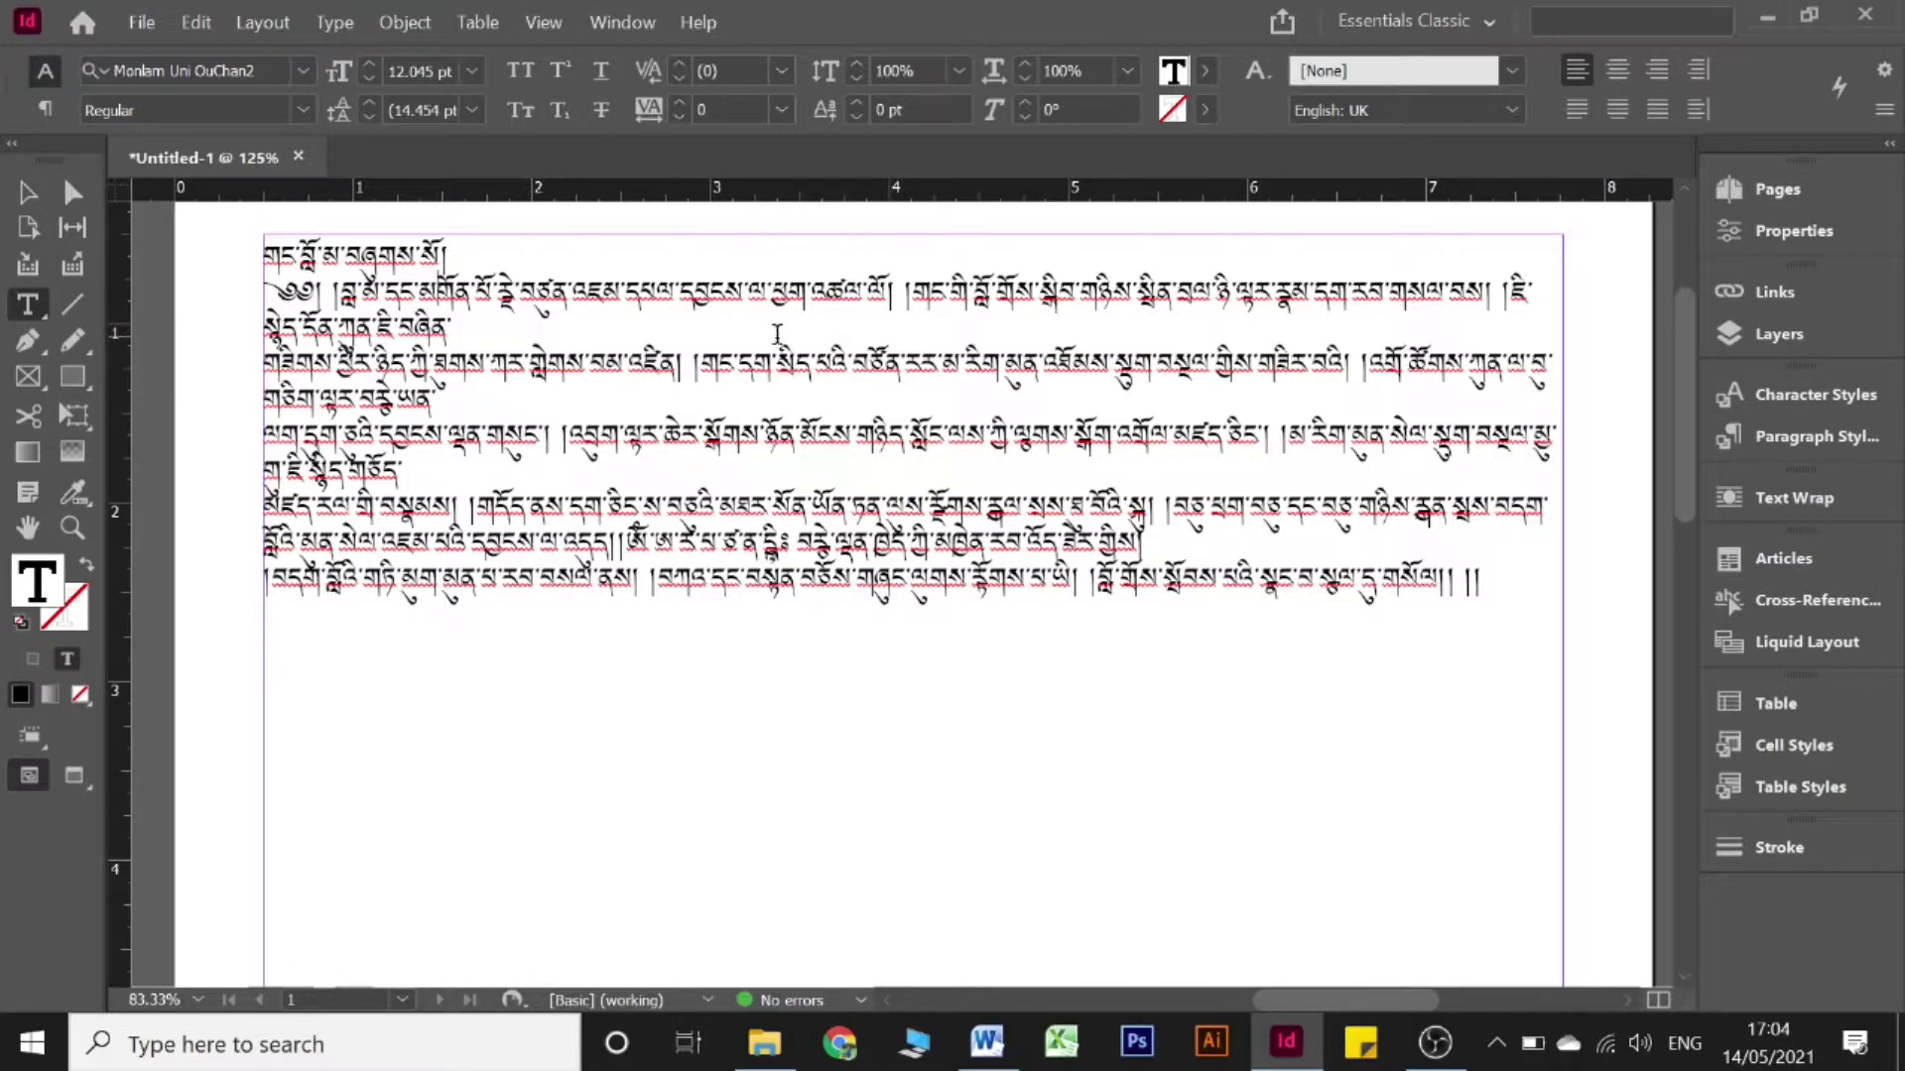
# - Start the Windows Magnifier and examine the Tibetan text at 200% for incorrectly rendered characters
pyautogui.press('super+plus')
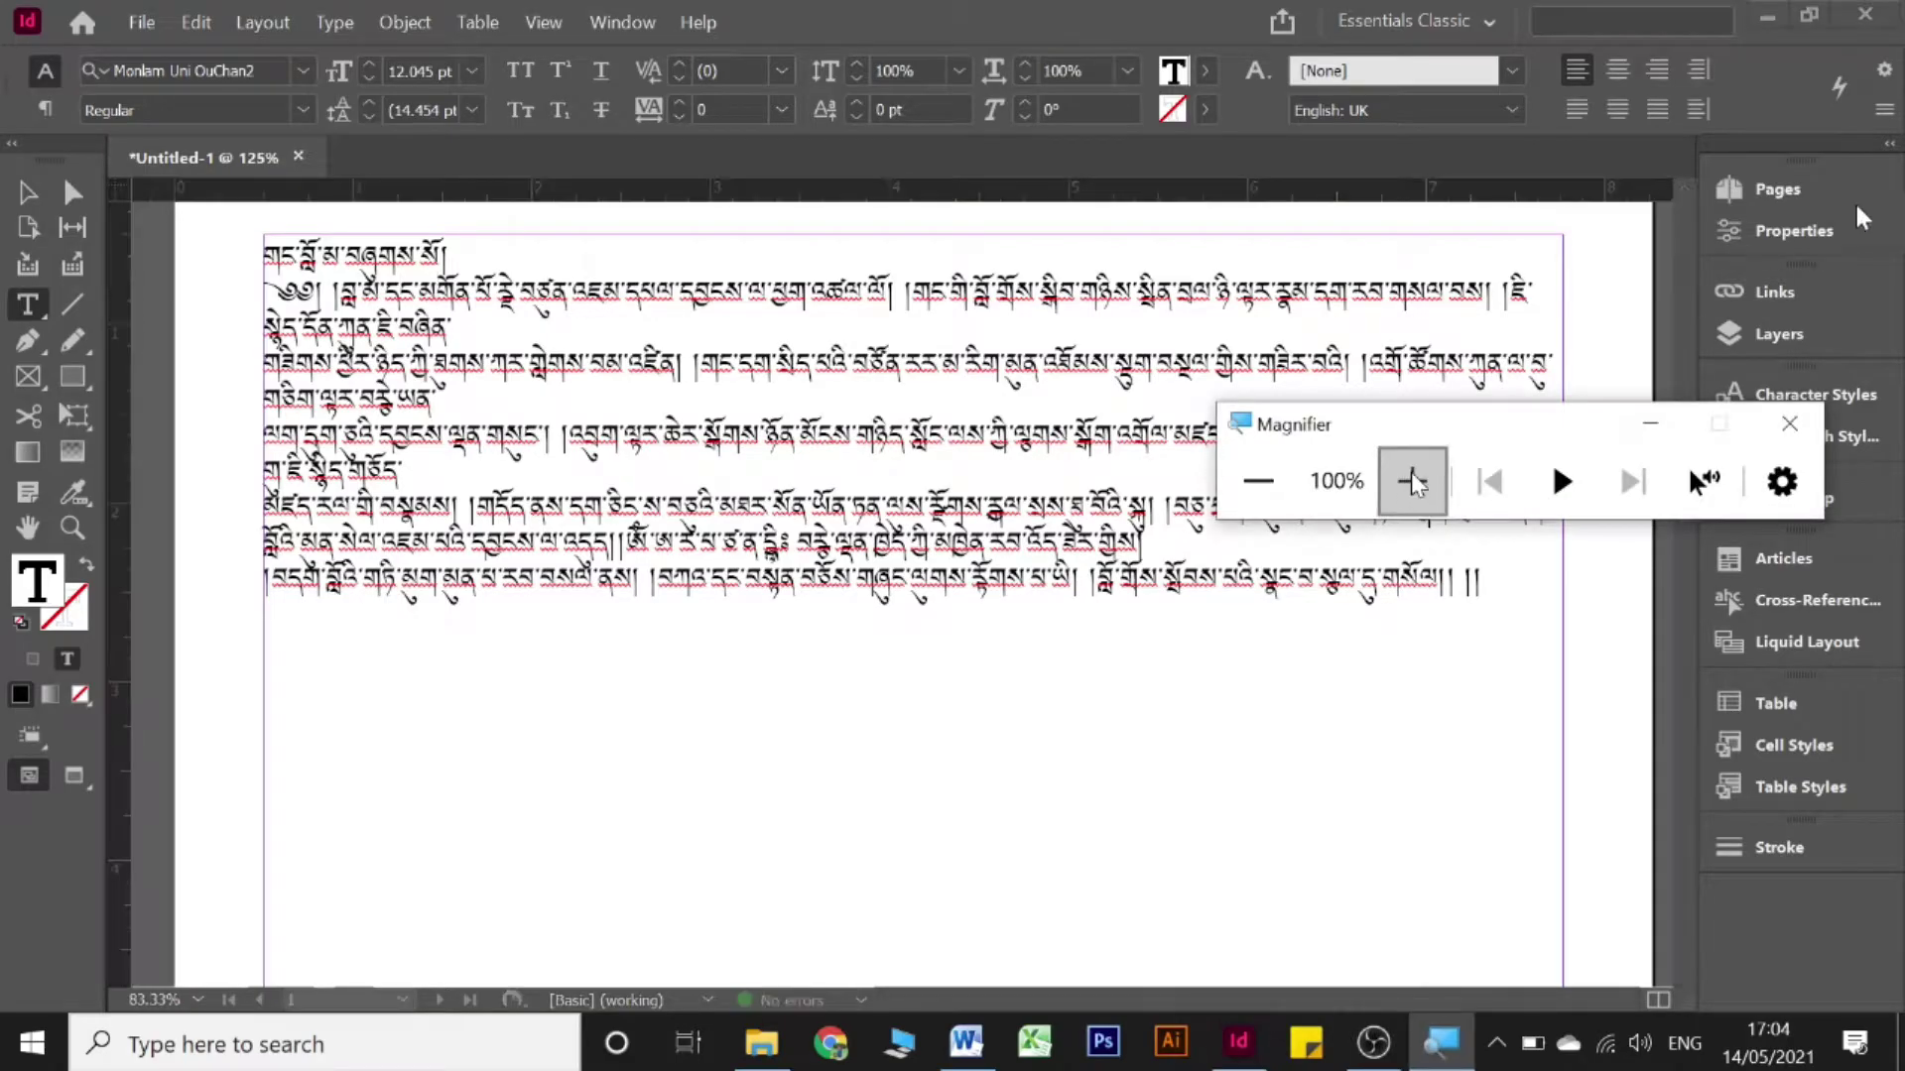
pyautogui.click(1411, 481)
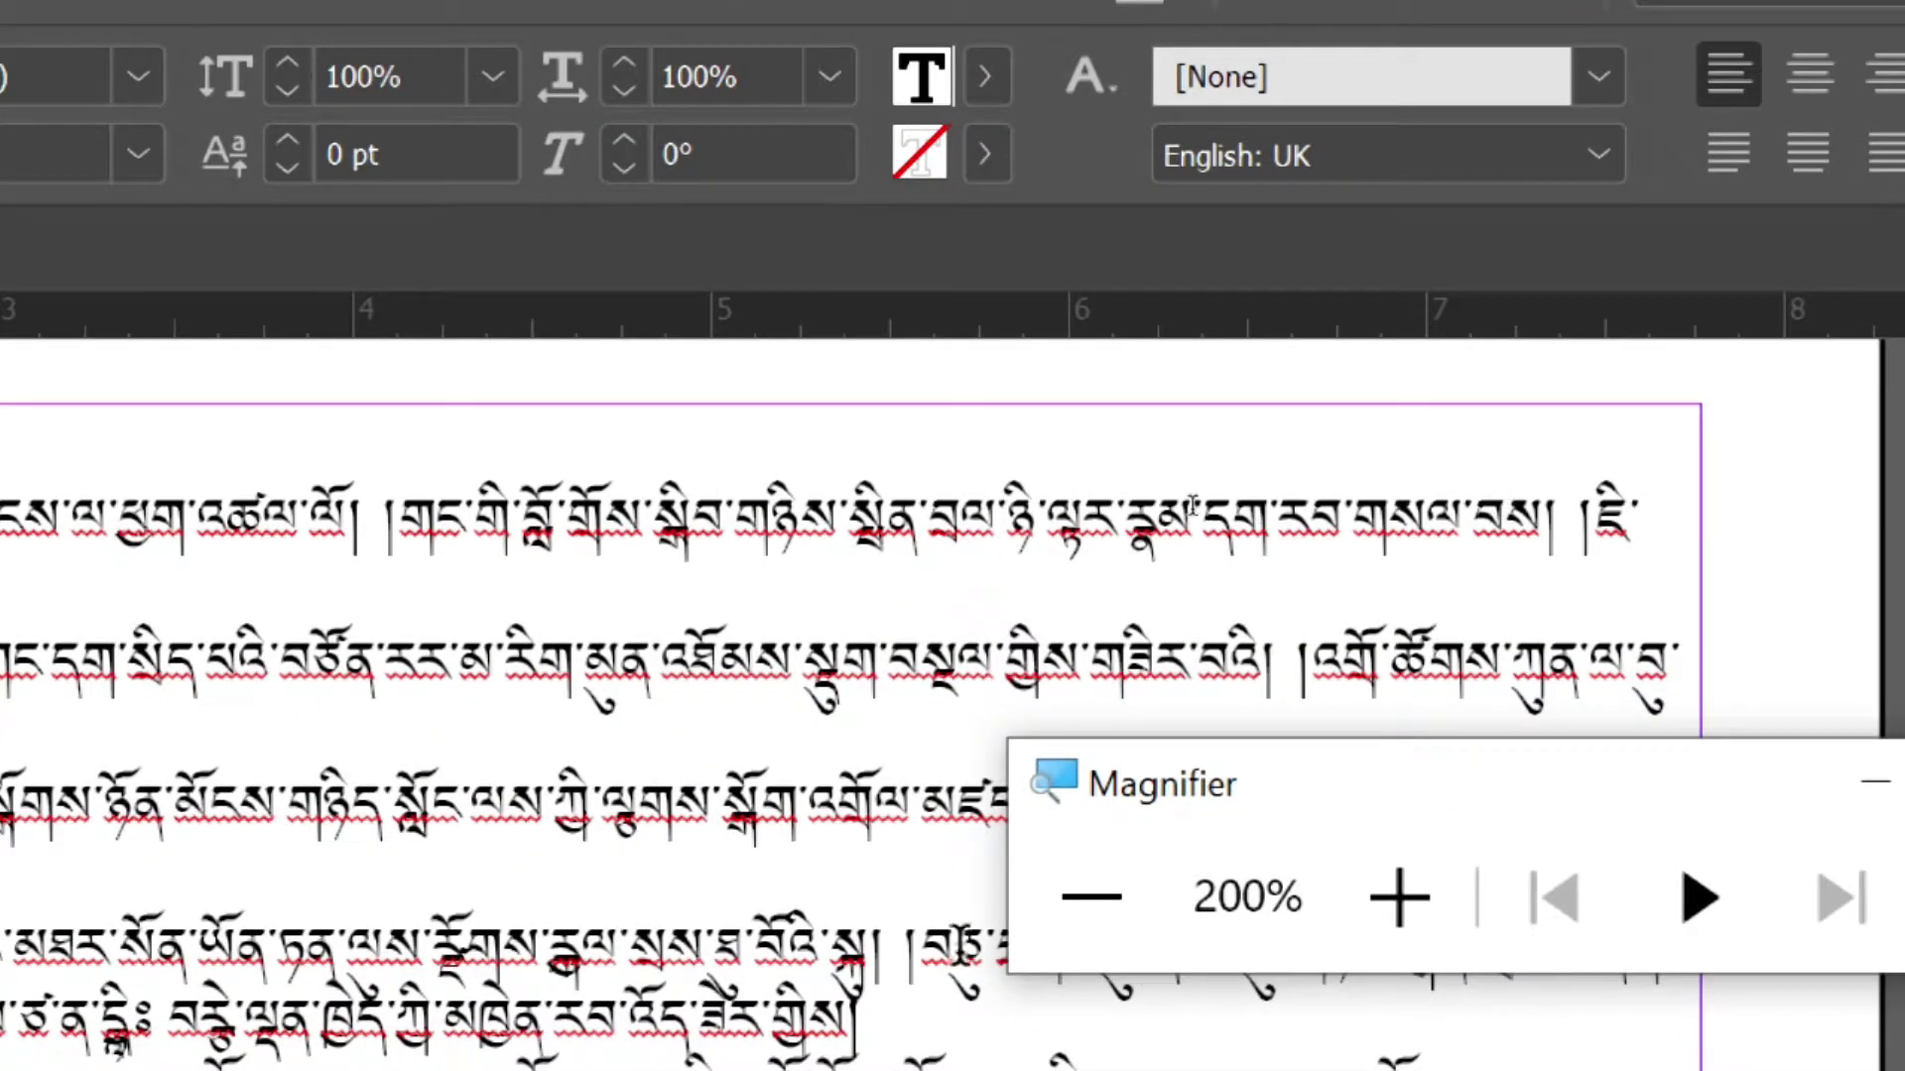
pyautogui.click(1121, 928)
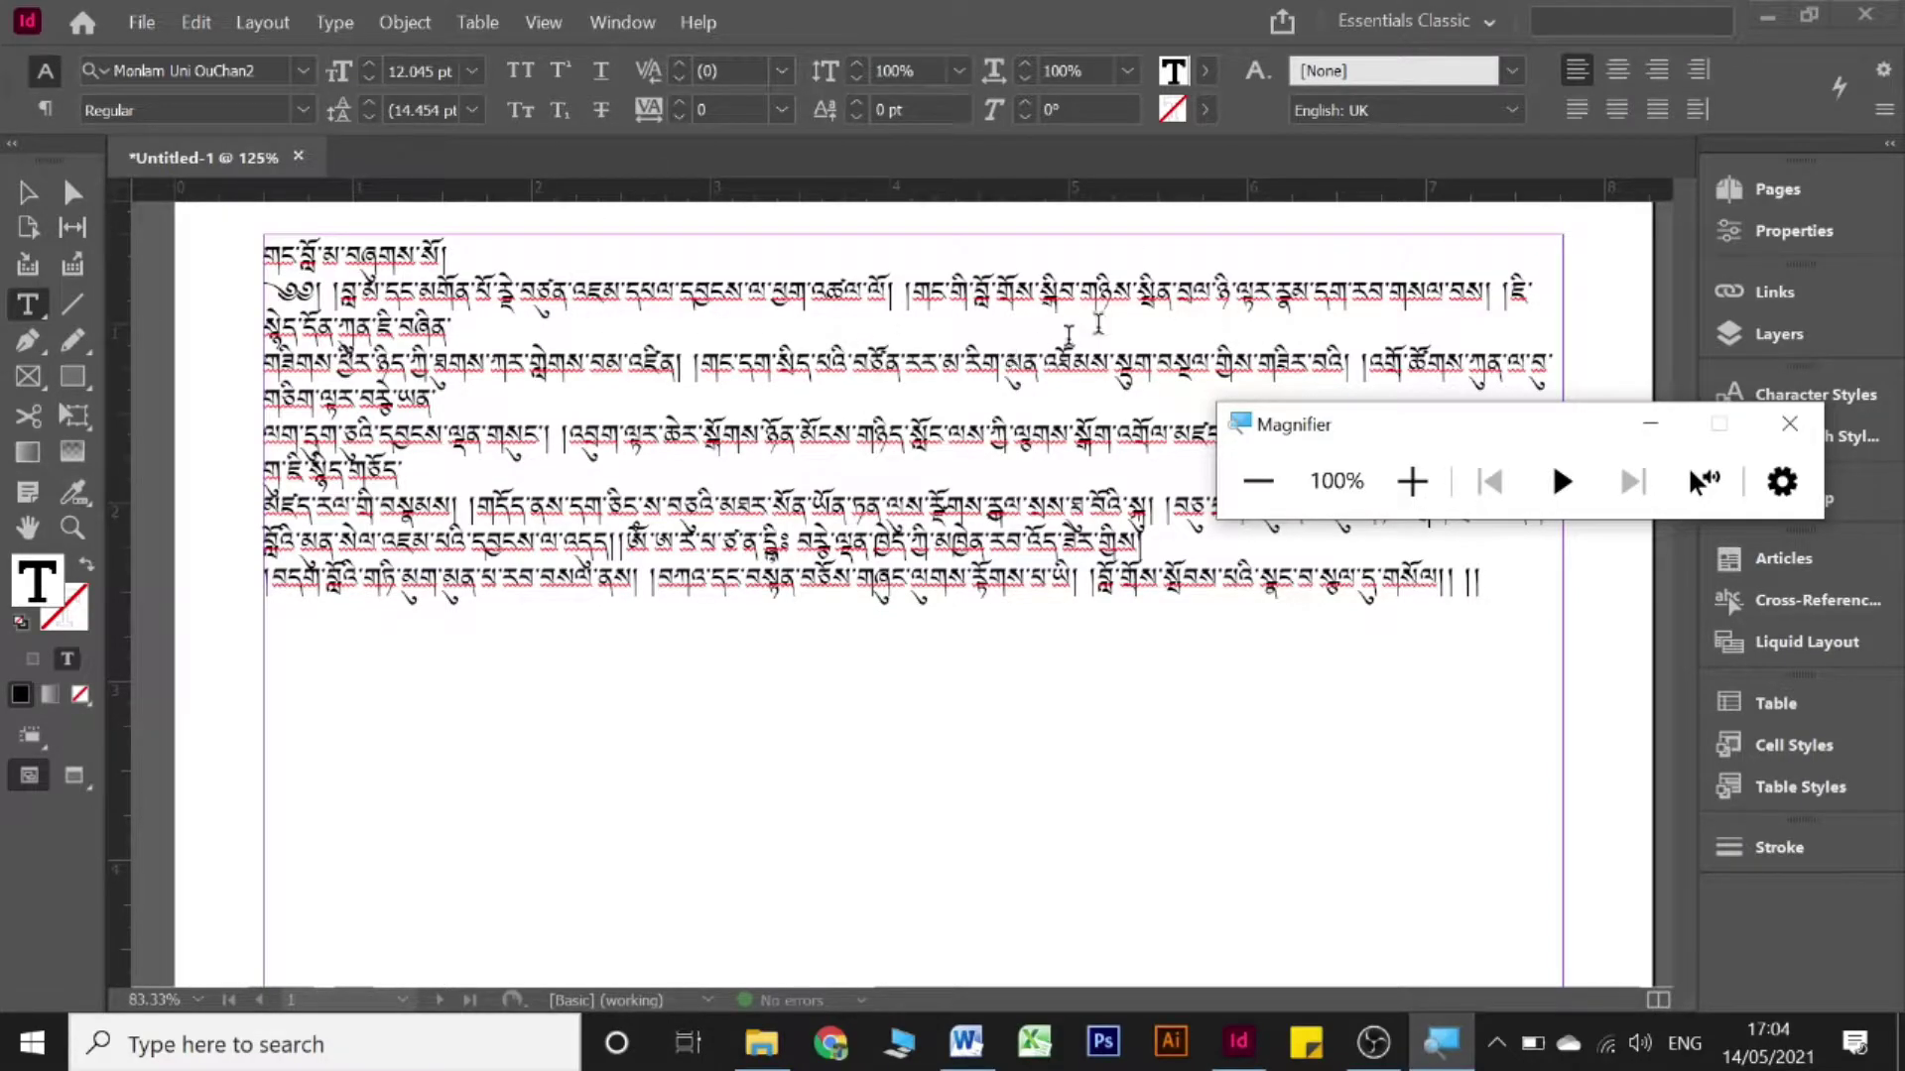
pyautogui.click(1883, 111)
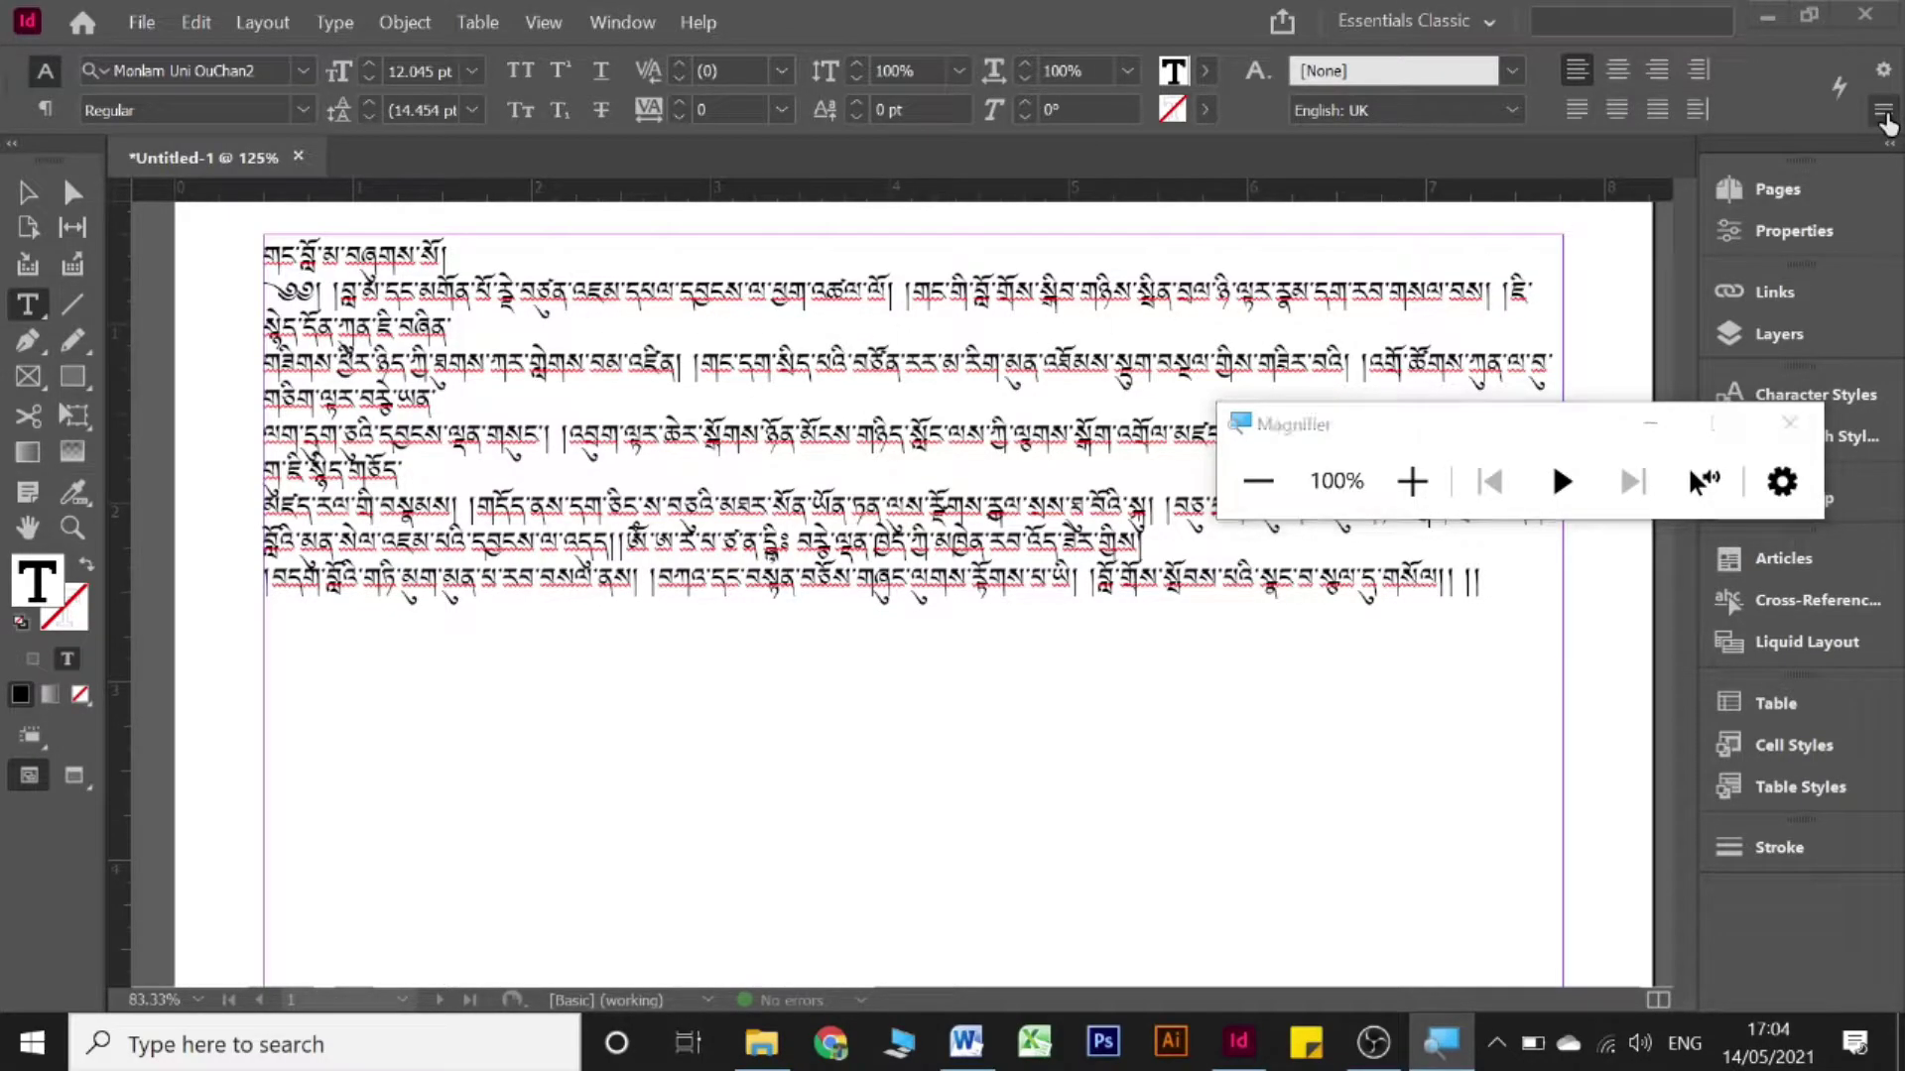
pyautogui.click(1811, 40)
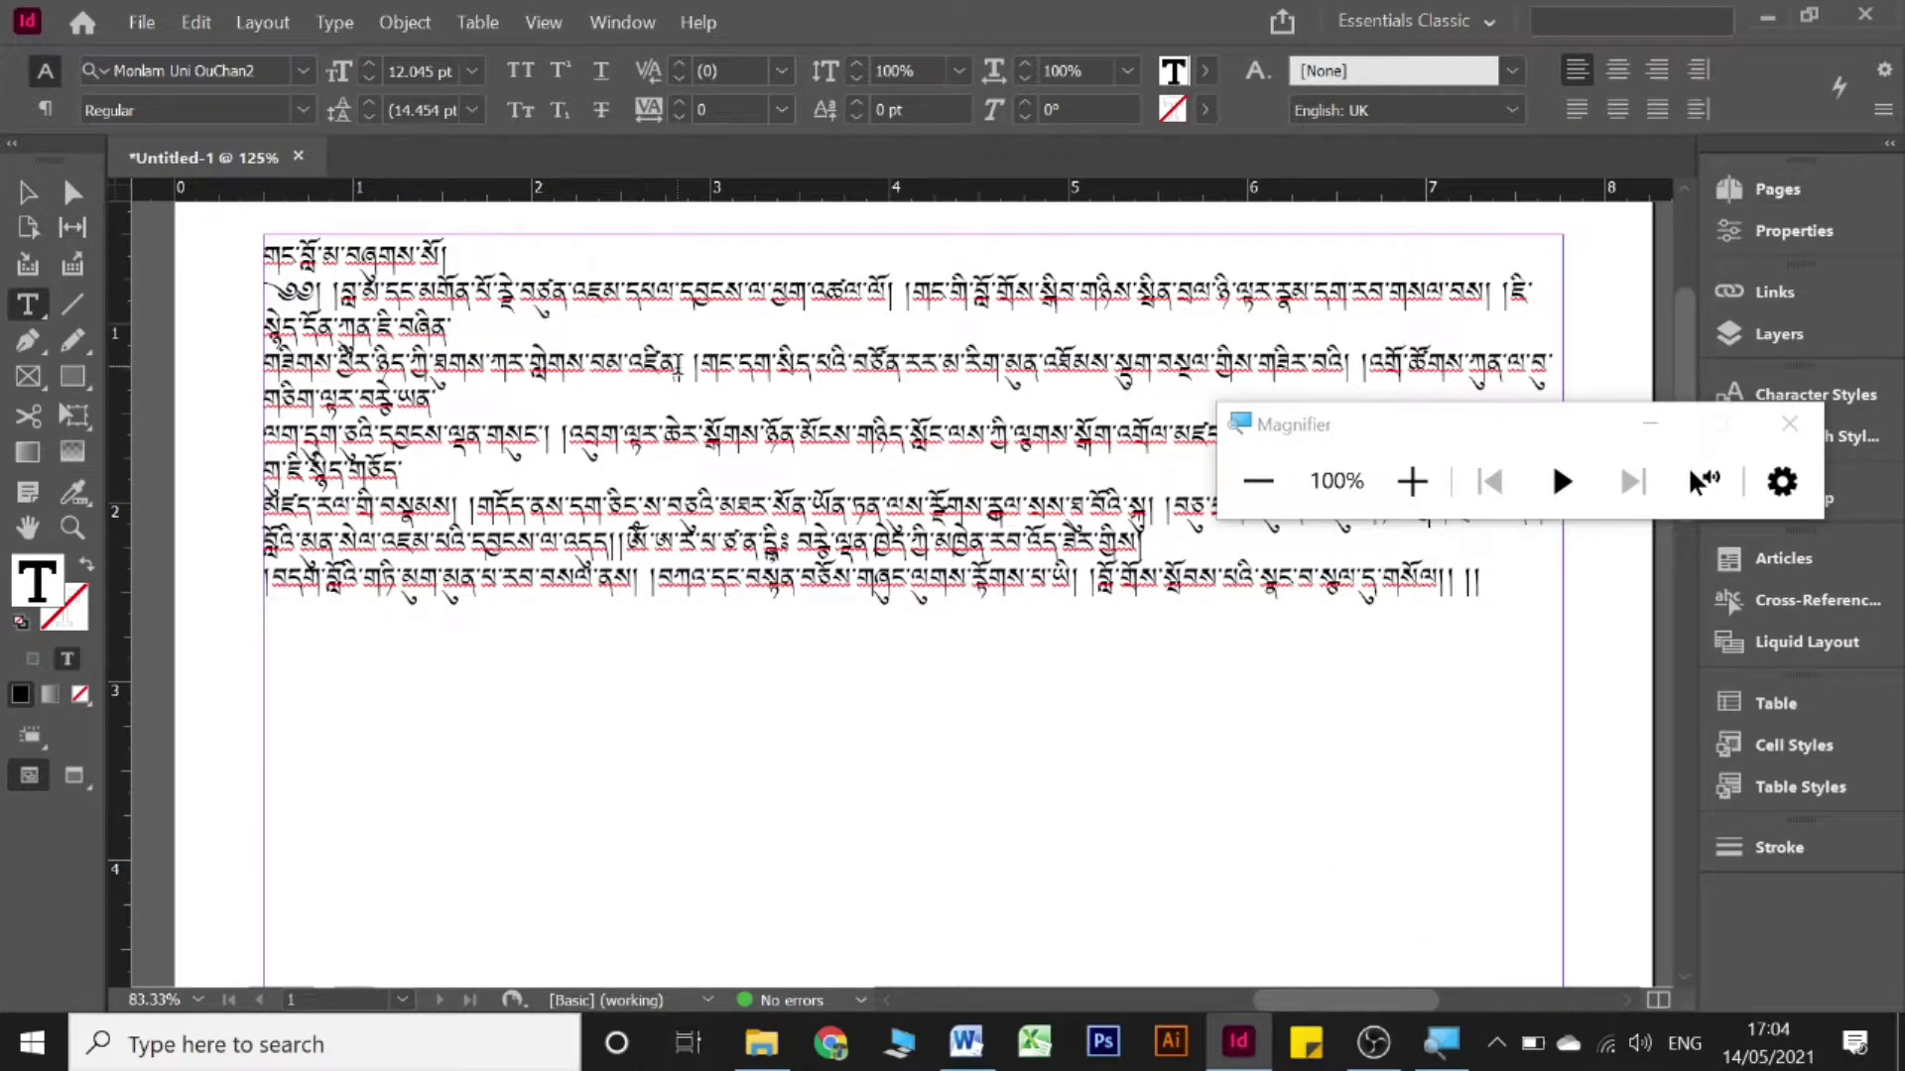
# - Apply the Adobe World-Ready Paragraph Composer to all the Tibetan text in the frame
pyautogui.click(680, 365)
pyautogui.hotkey('ctrl', 'a')
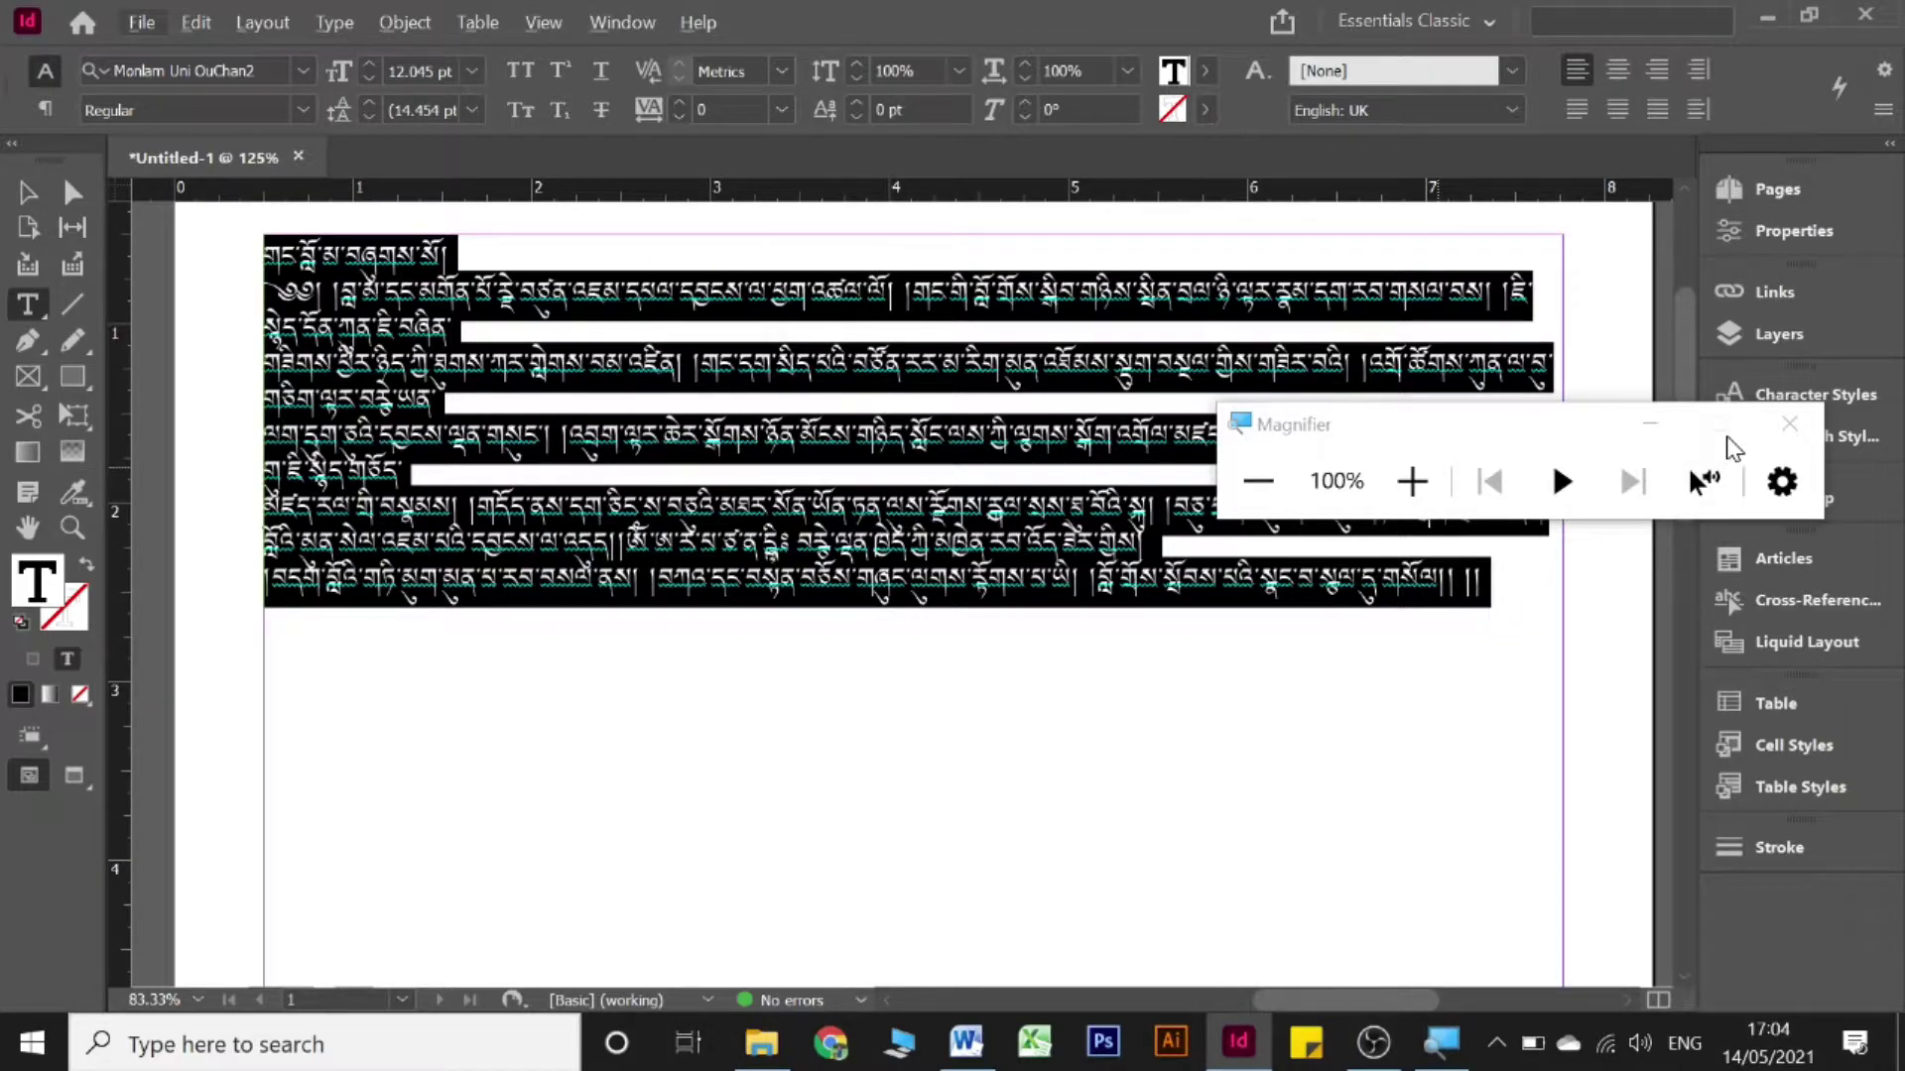
pyautogui.press('super+plus')
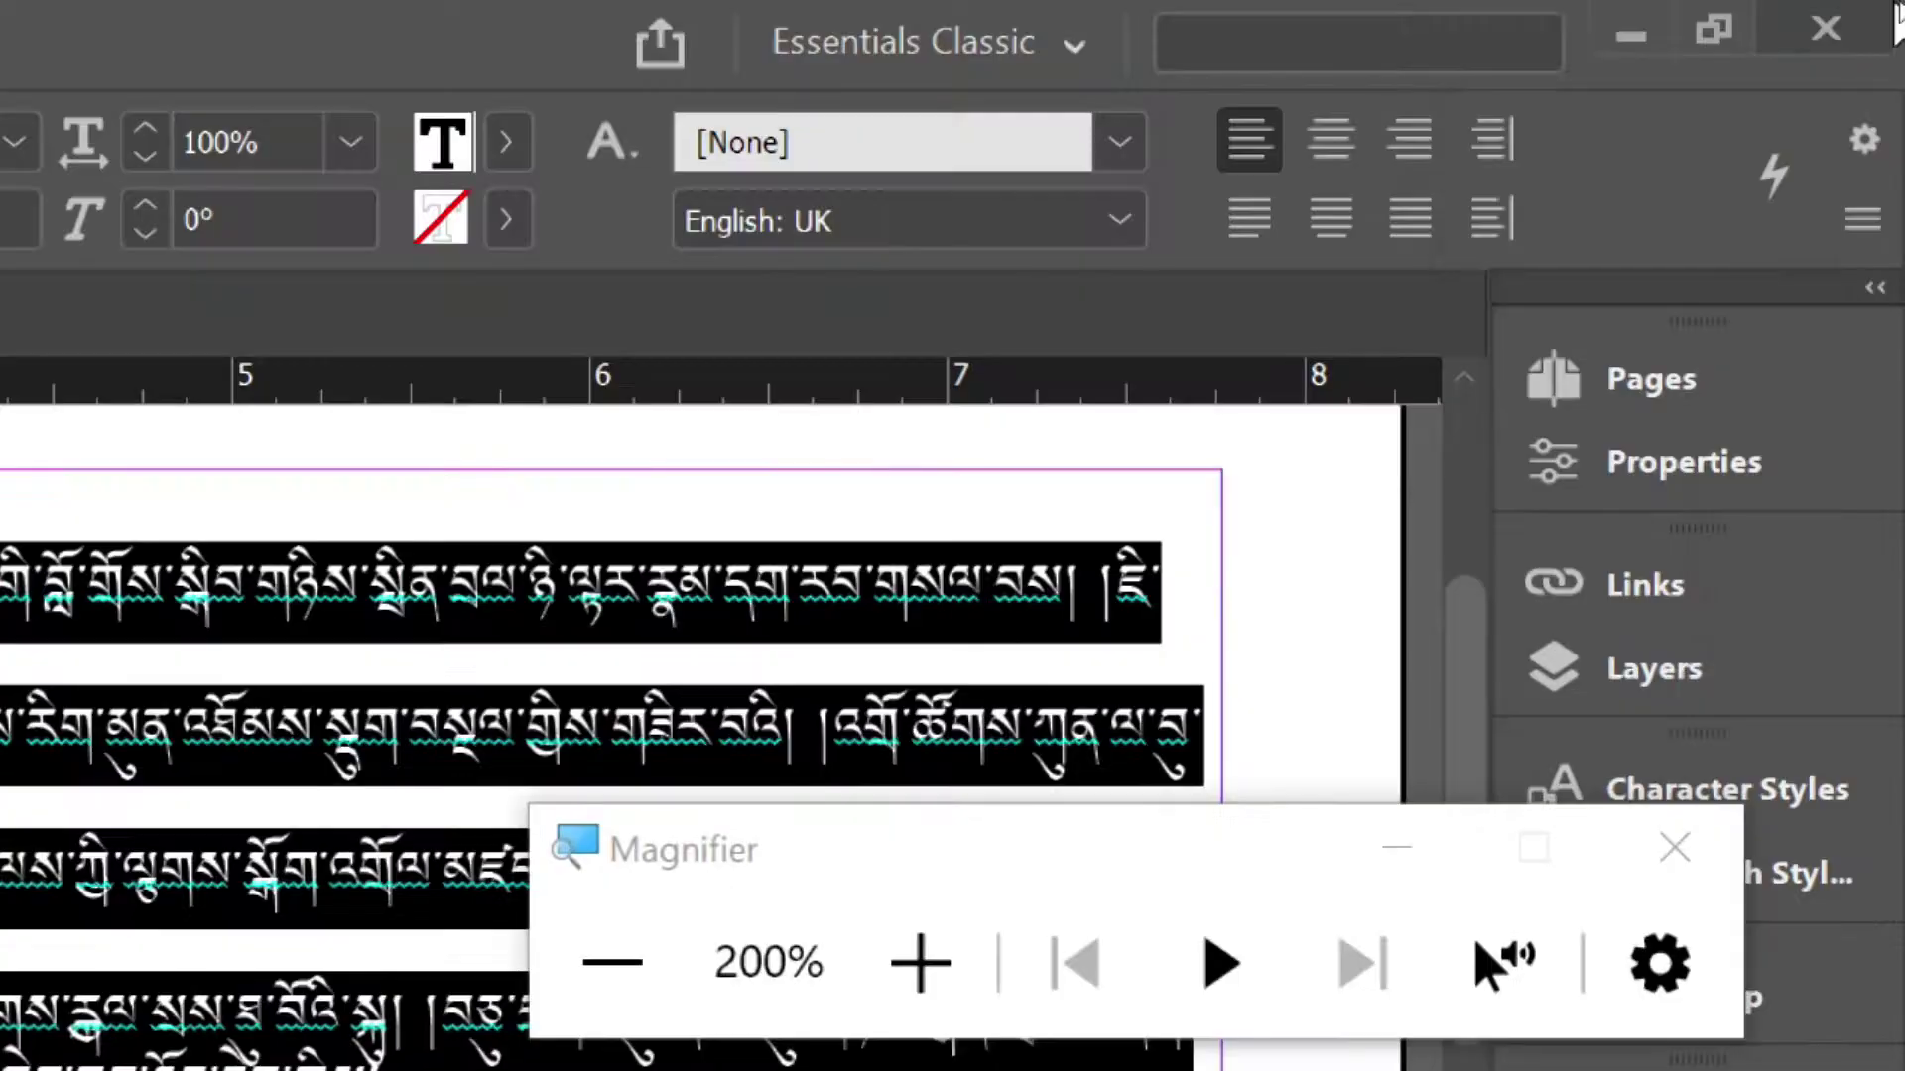
pyautogui.click(1872, 233)
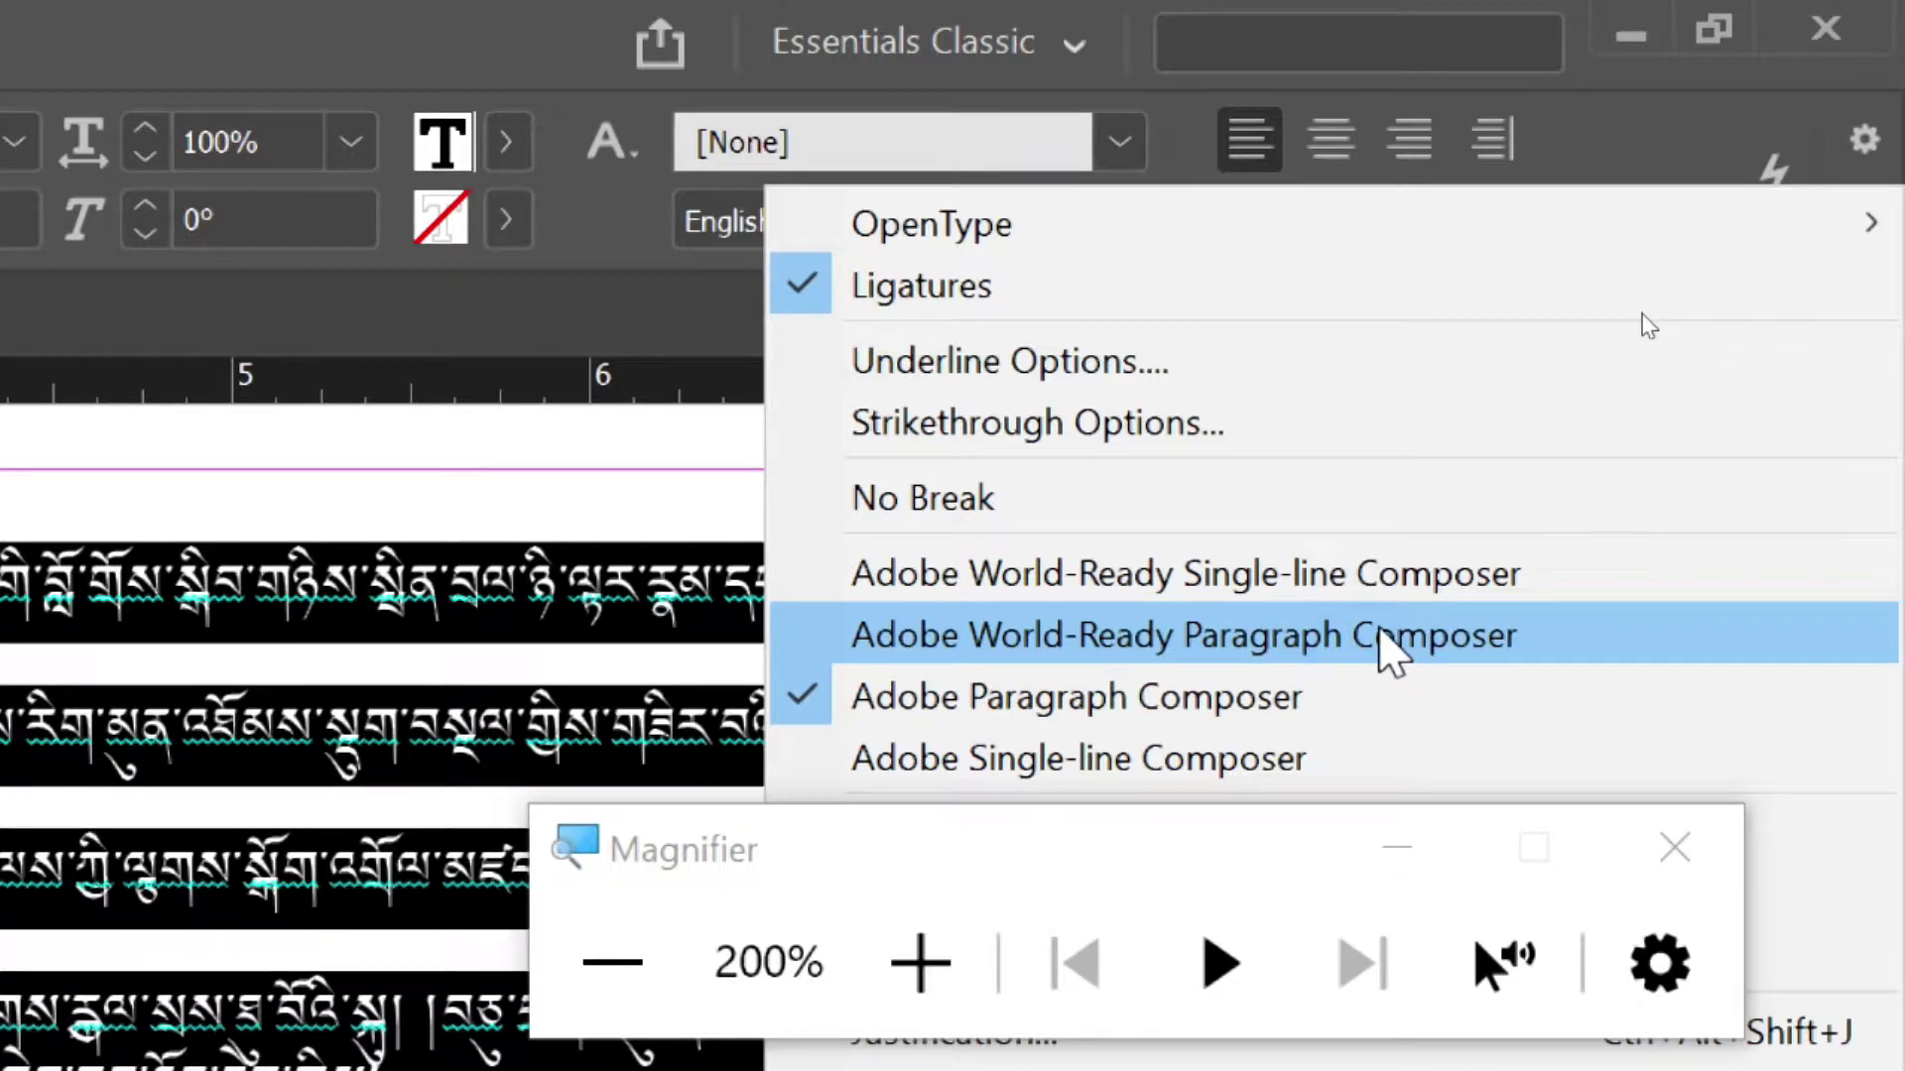
pyautogui.click(1391, 649)
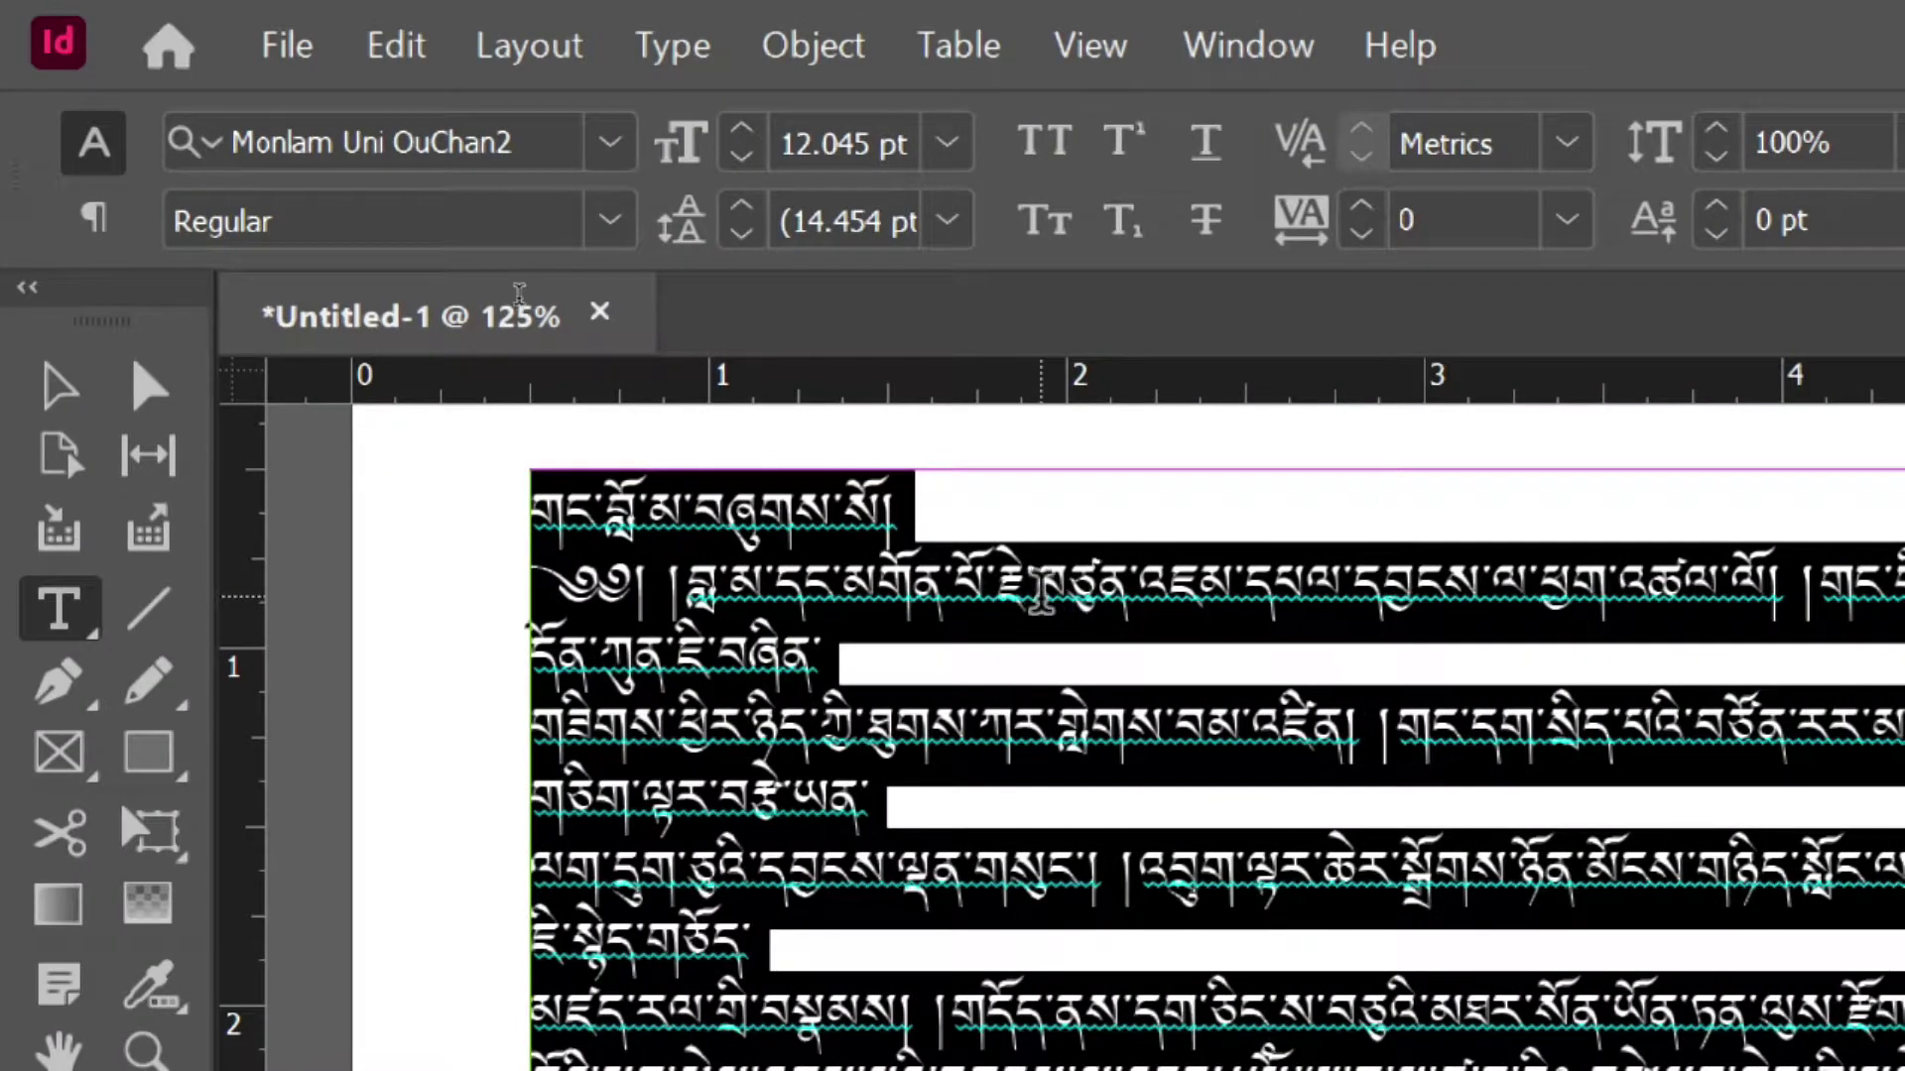
pyautogui.click(1036, 583)
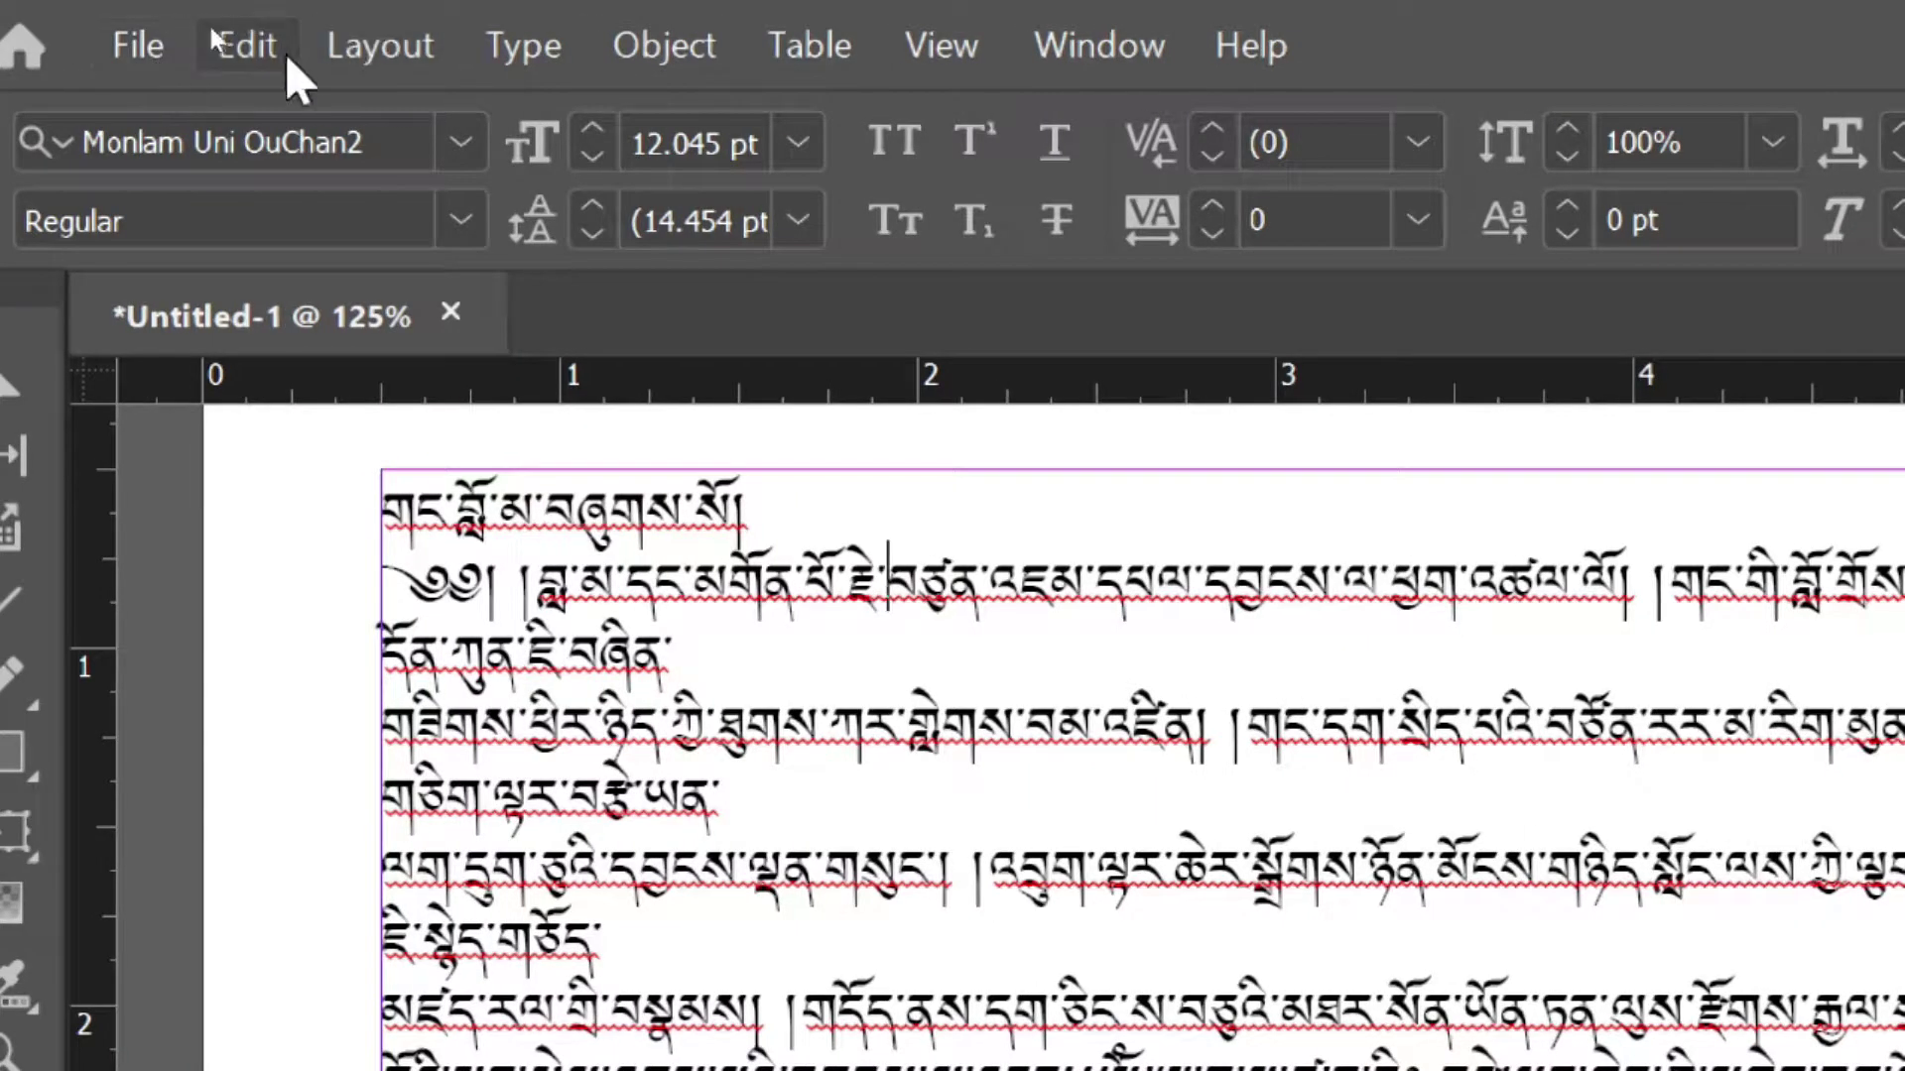
# - Turn off the Dynamic Spelling and Autocorrect options, and minimize the Magnifier window
pyautogui.click(524, 48)
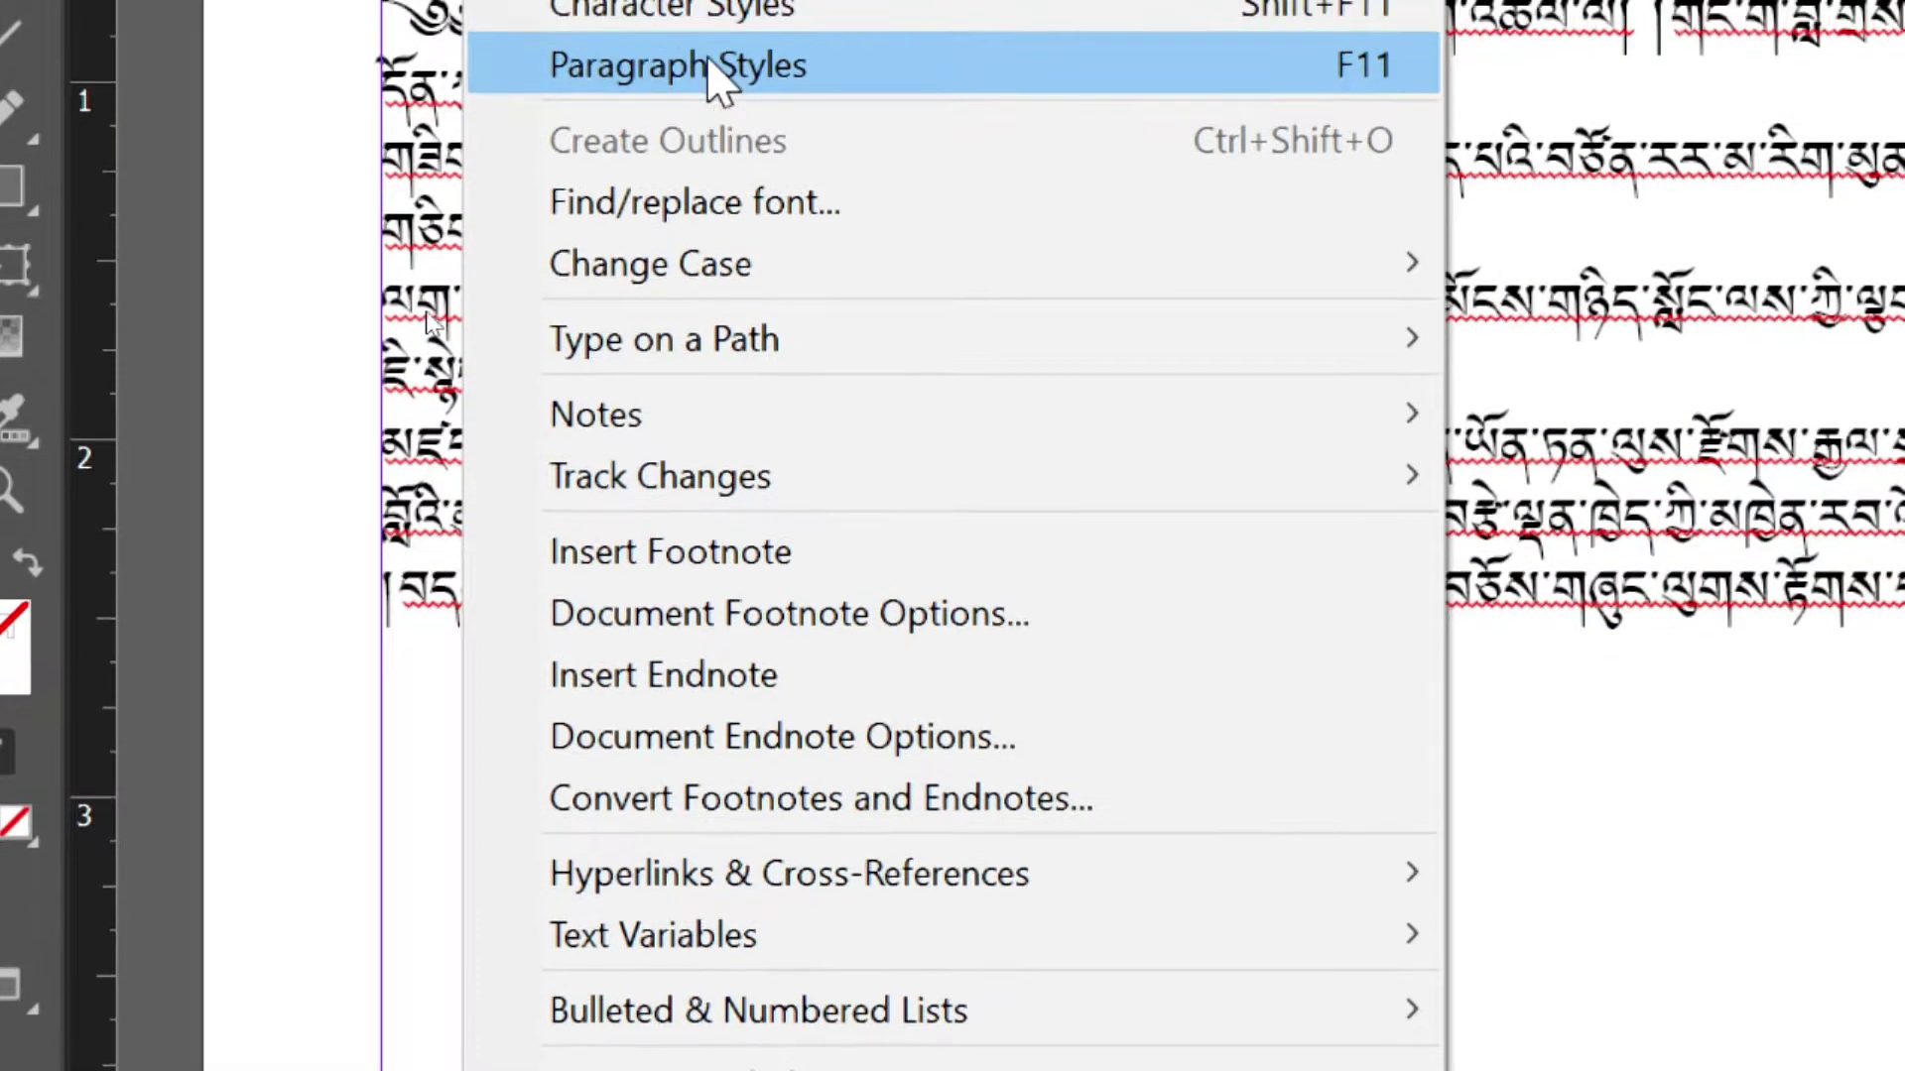
pyautogui.moveTo(434, 20)
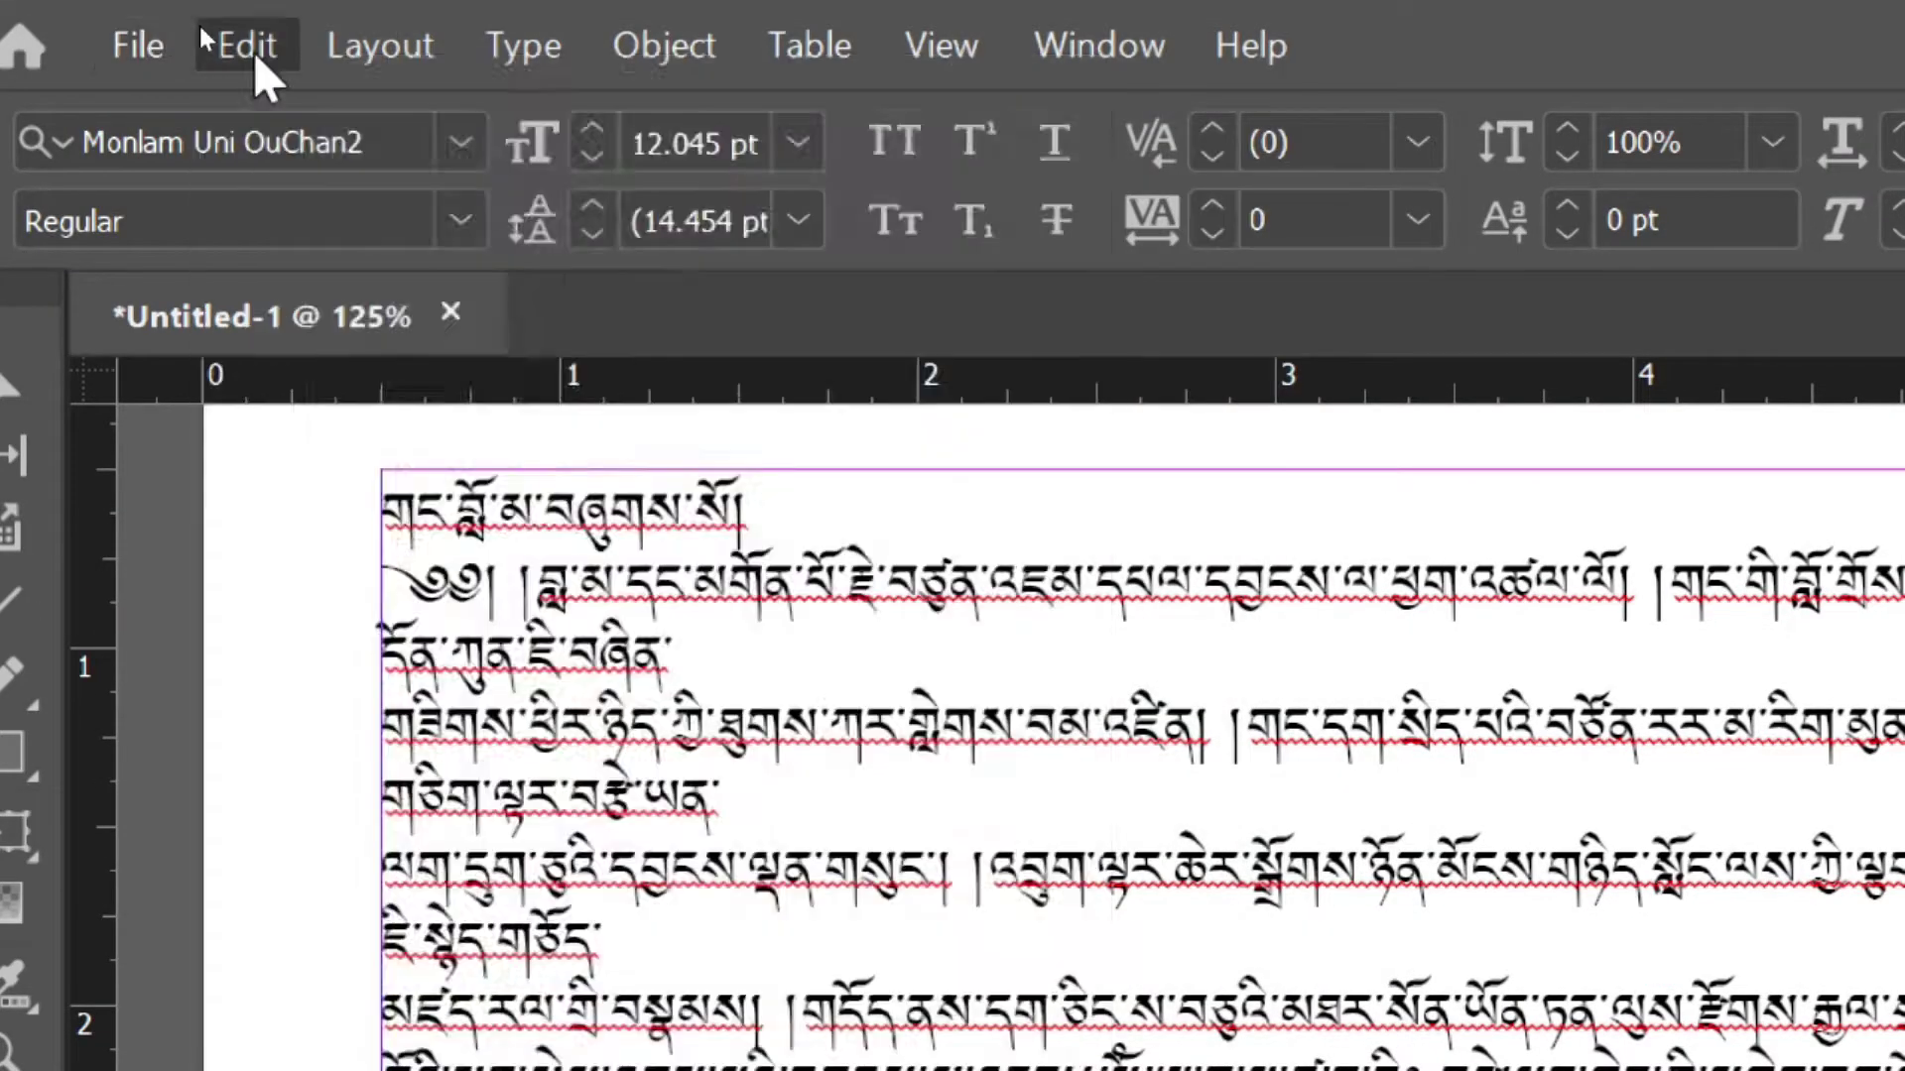
pyautogui.moveTo(251, 50)
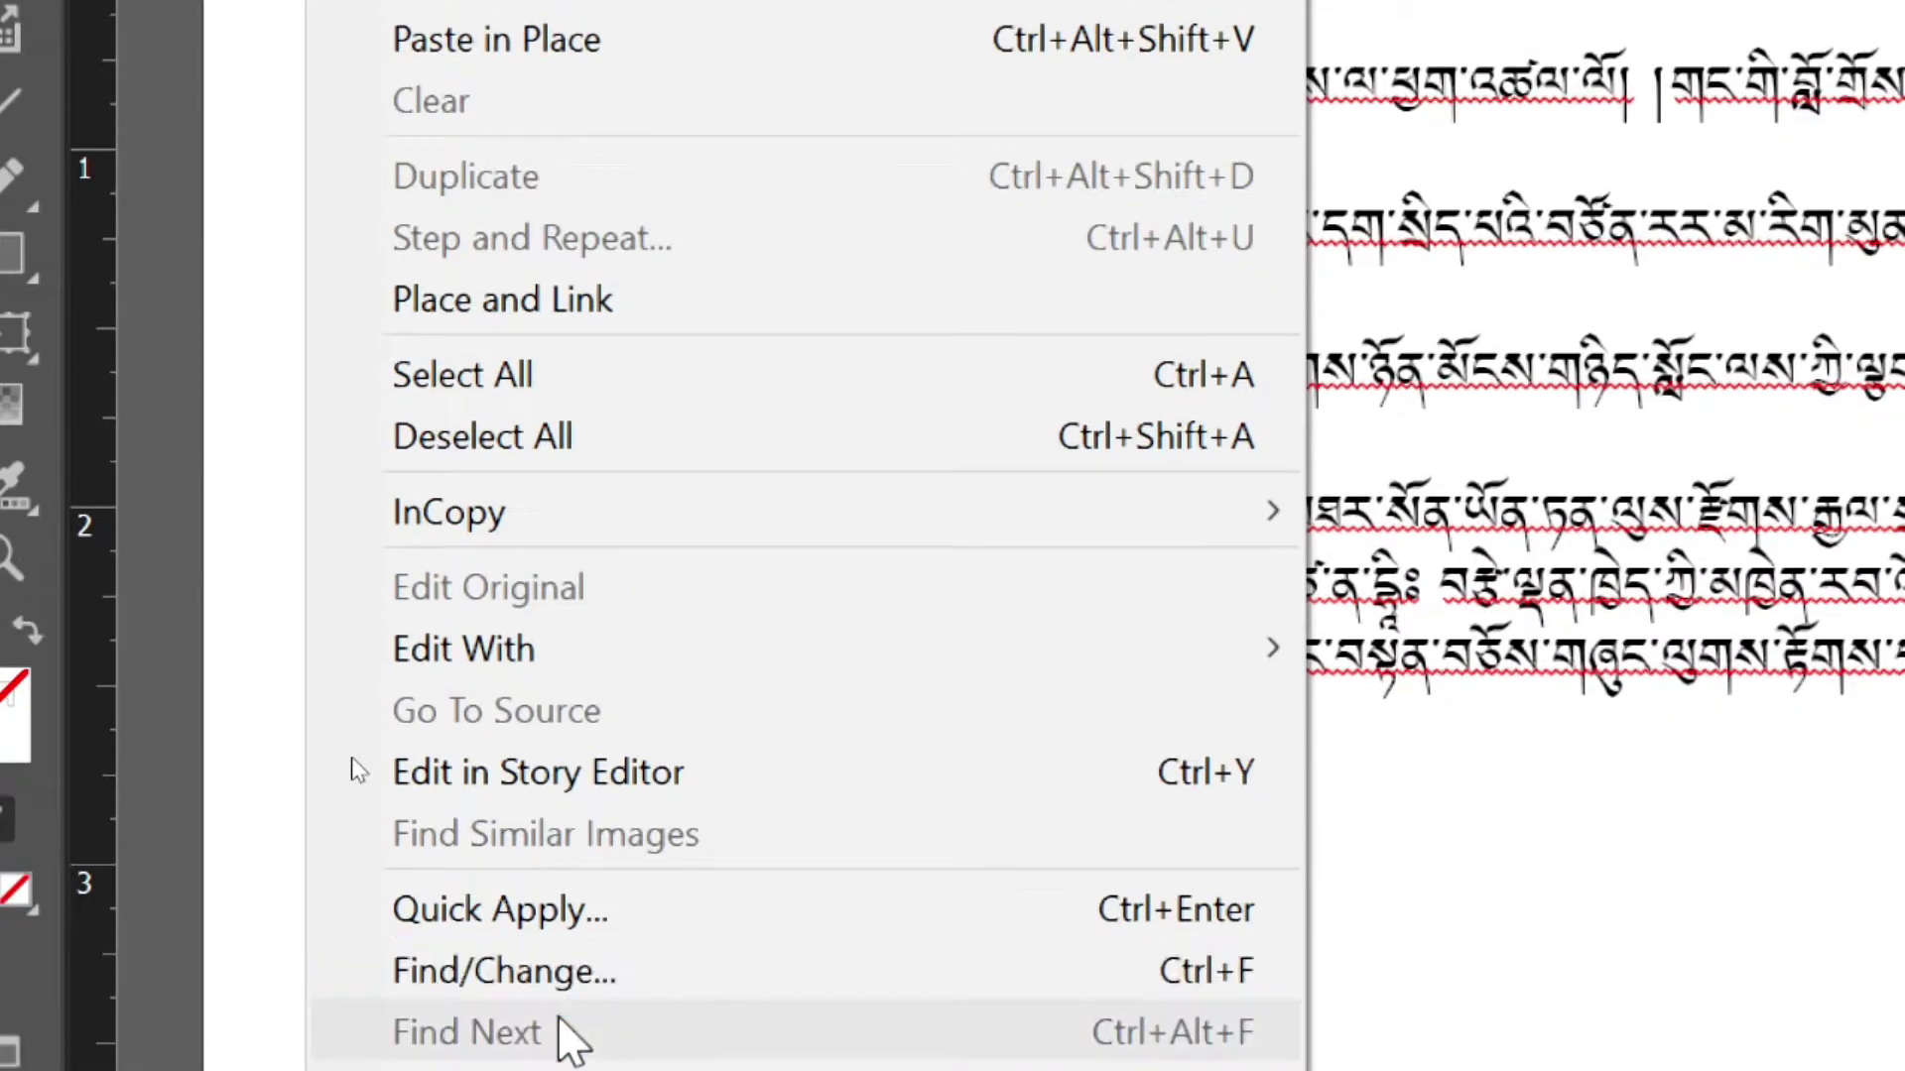
pyautogui.moveTo(541, 816)
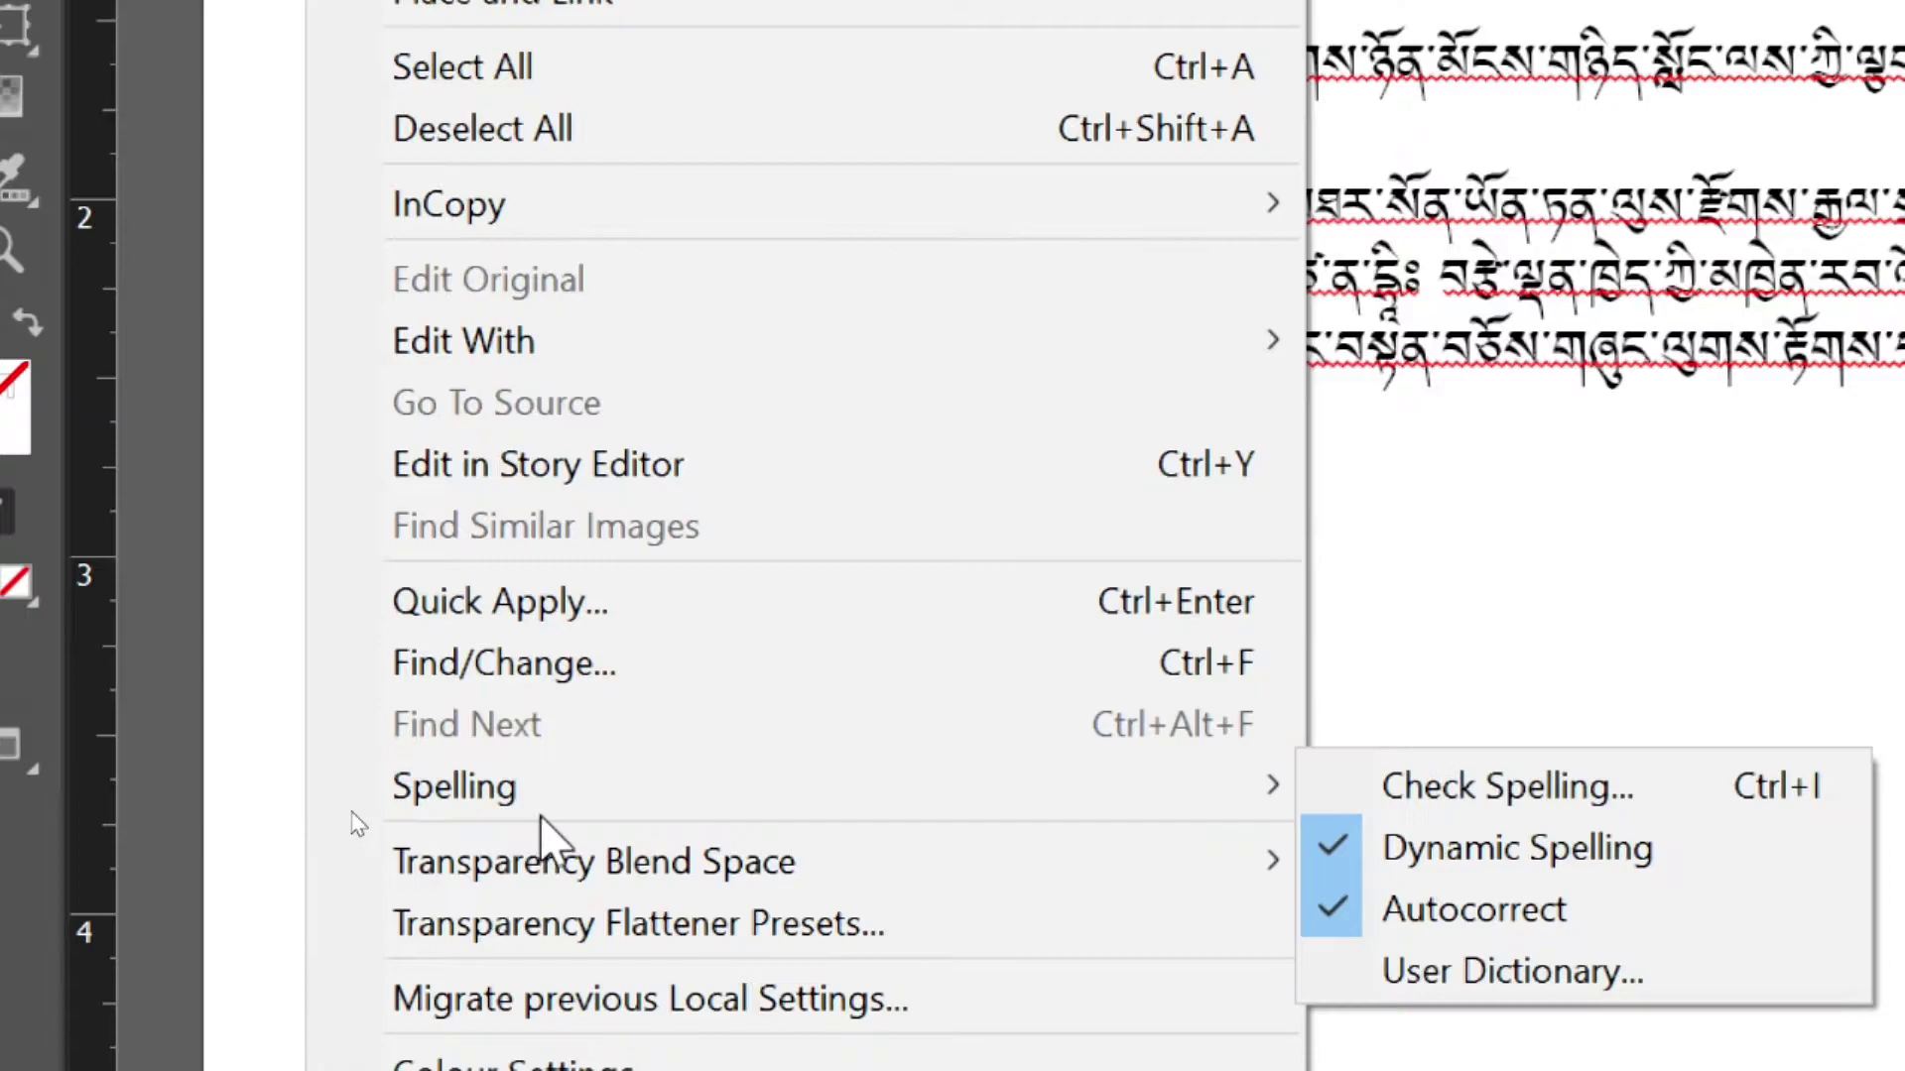
pyautogui.click(1612, 851)
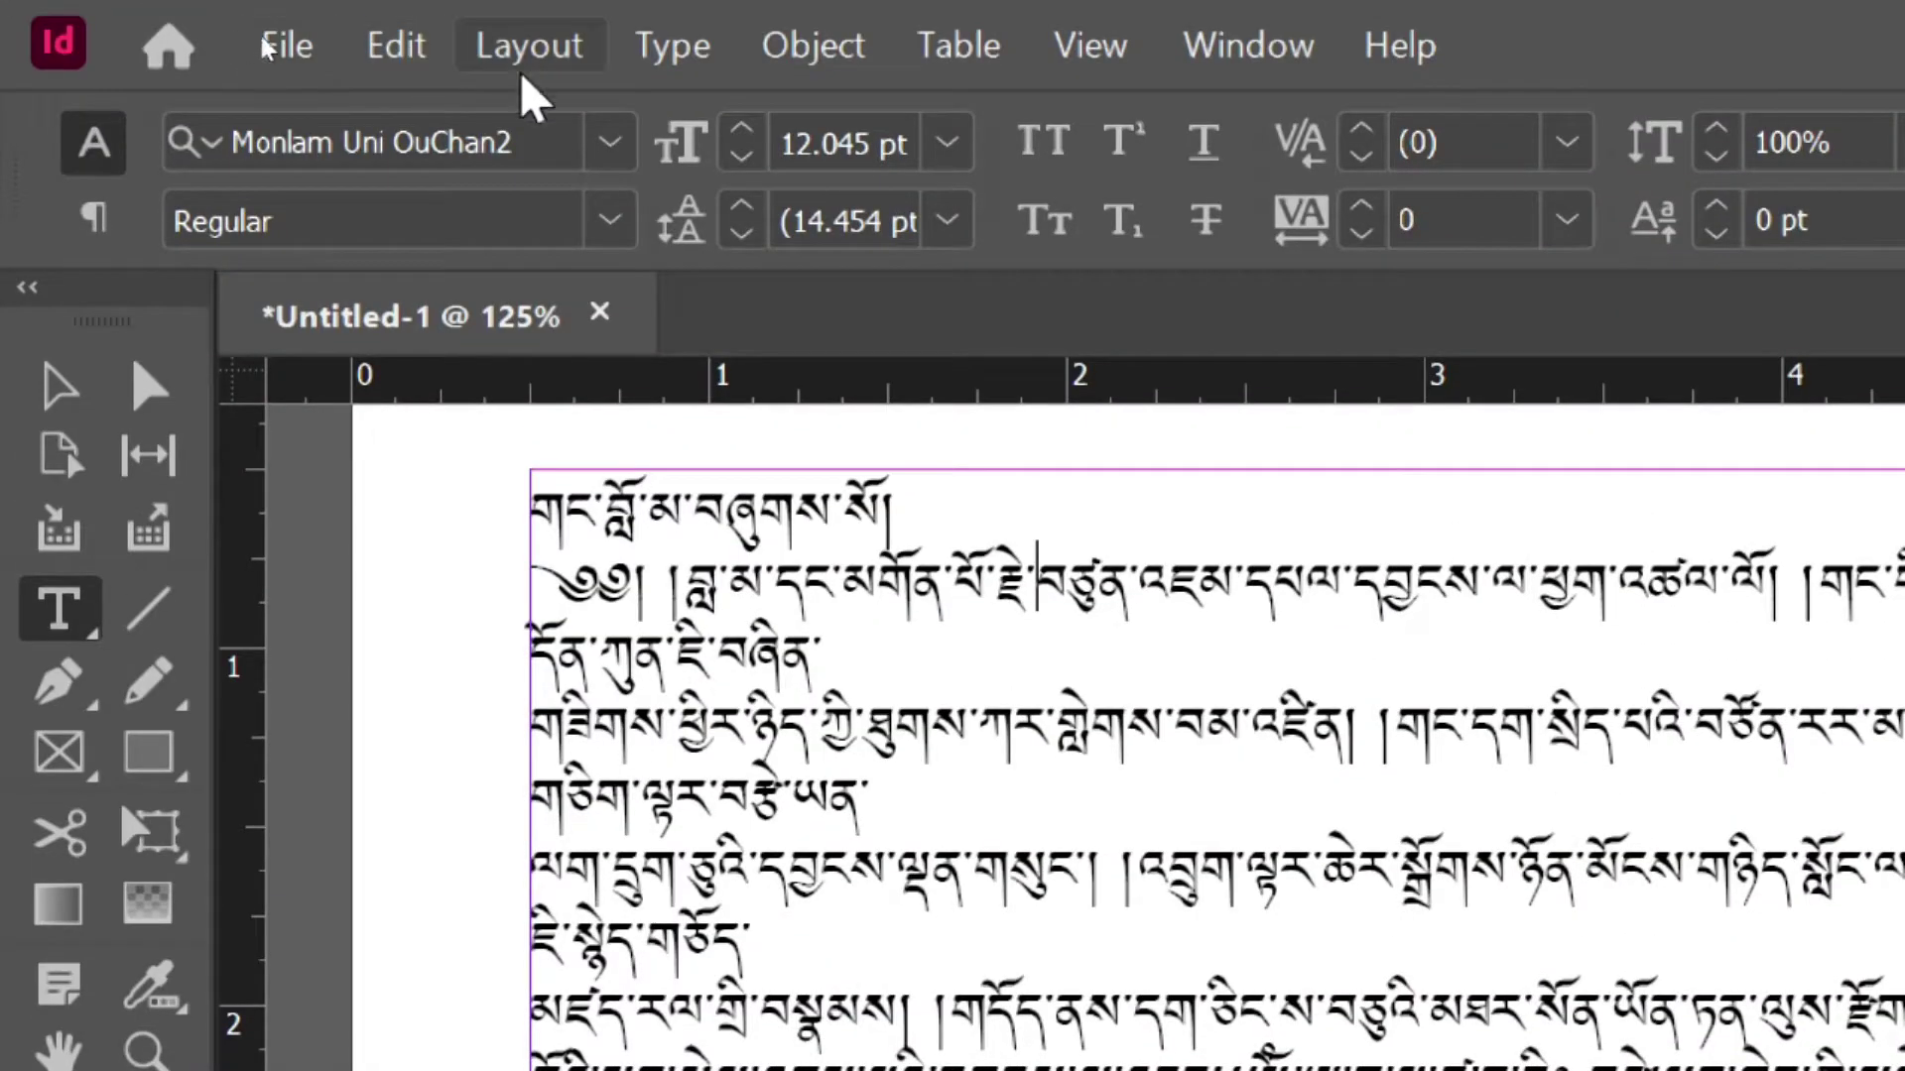
pyautogui.click(417, 55)
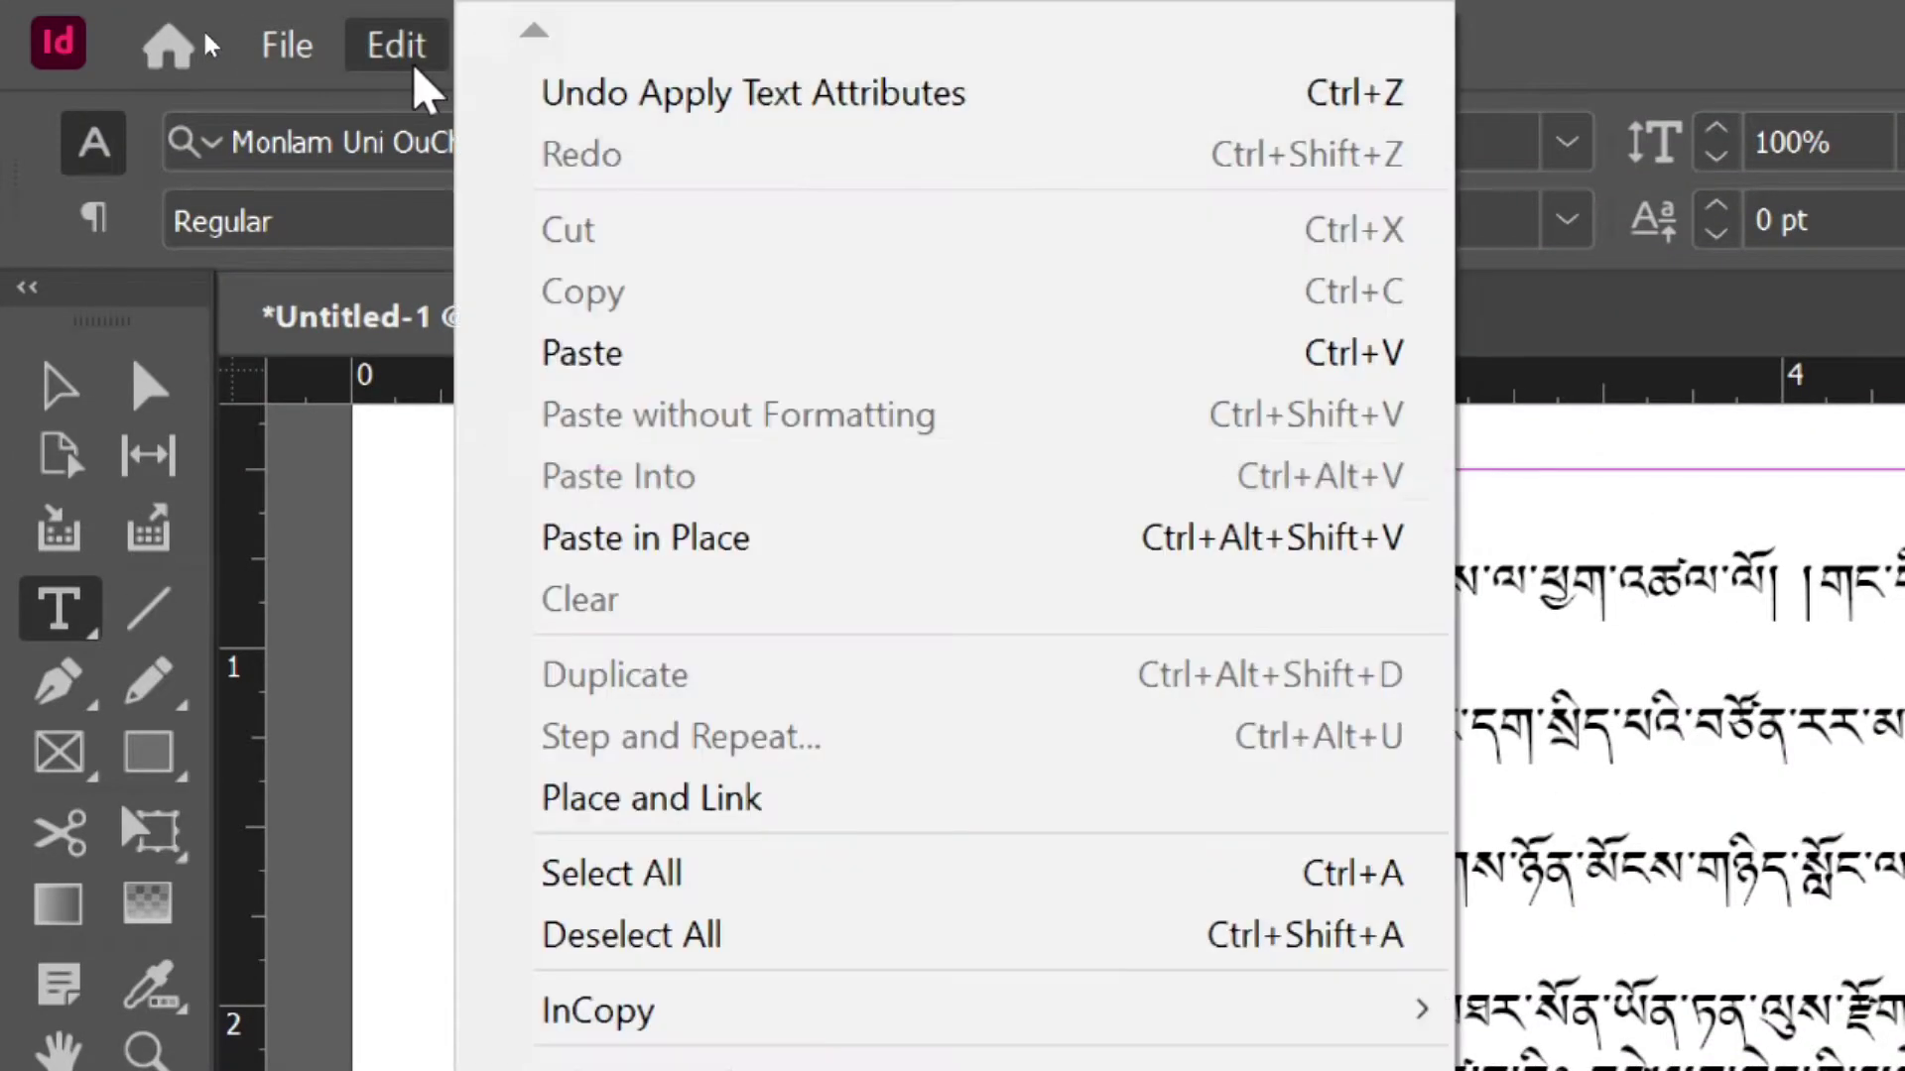
pyautogui.moveTo(1046, 892)
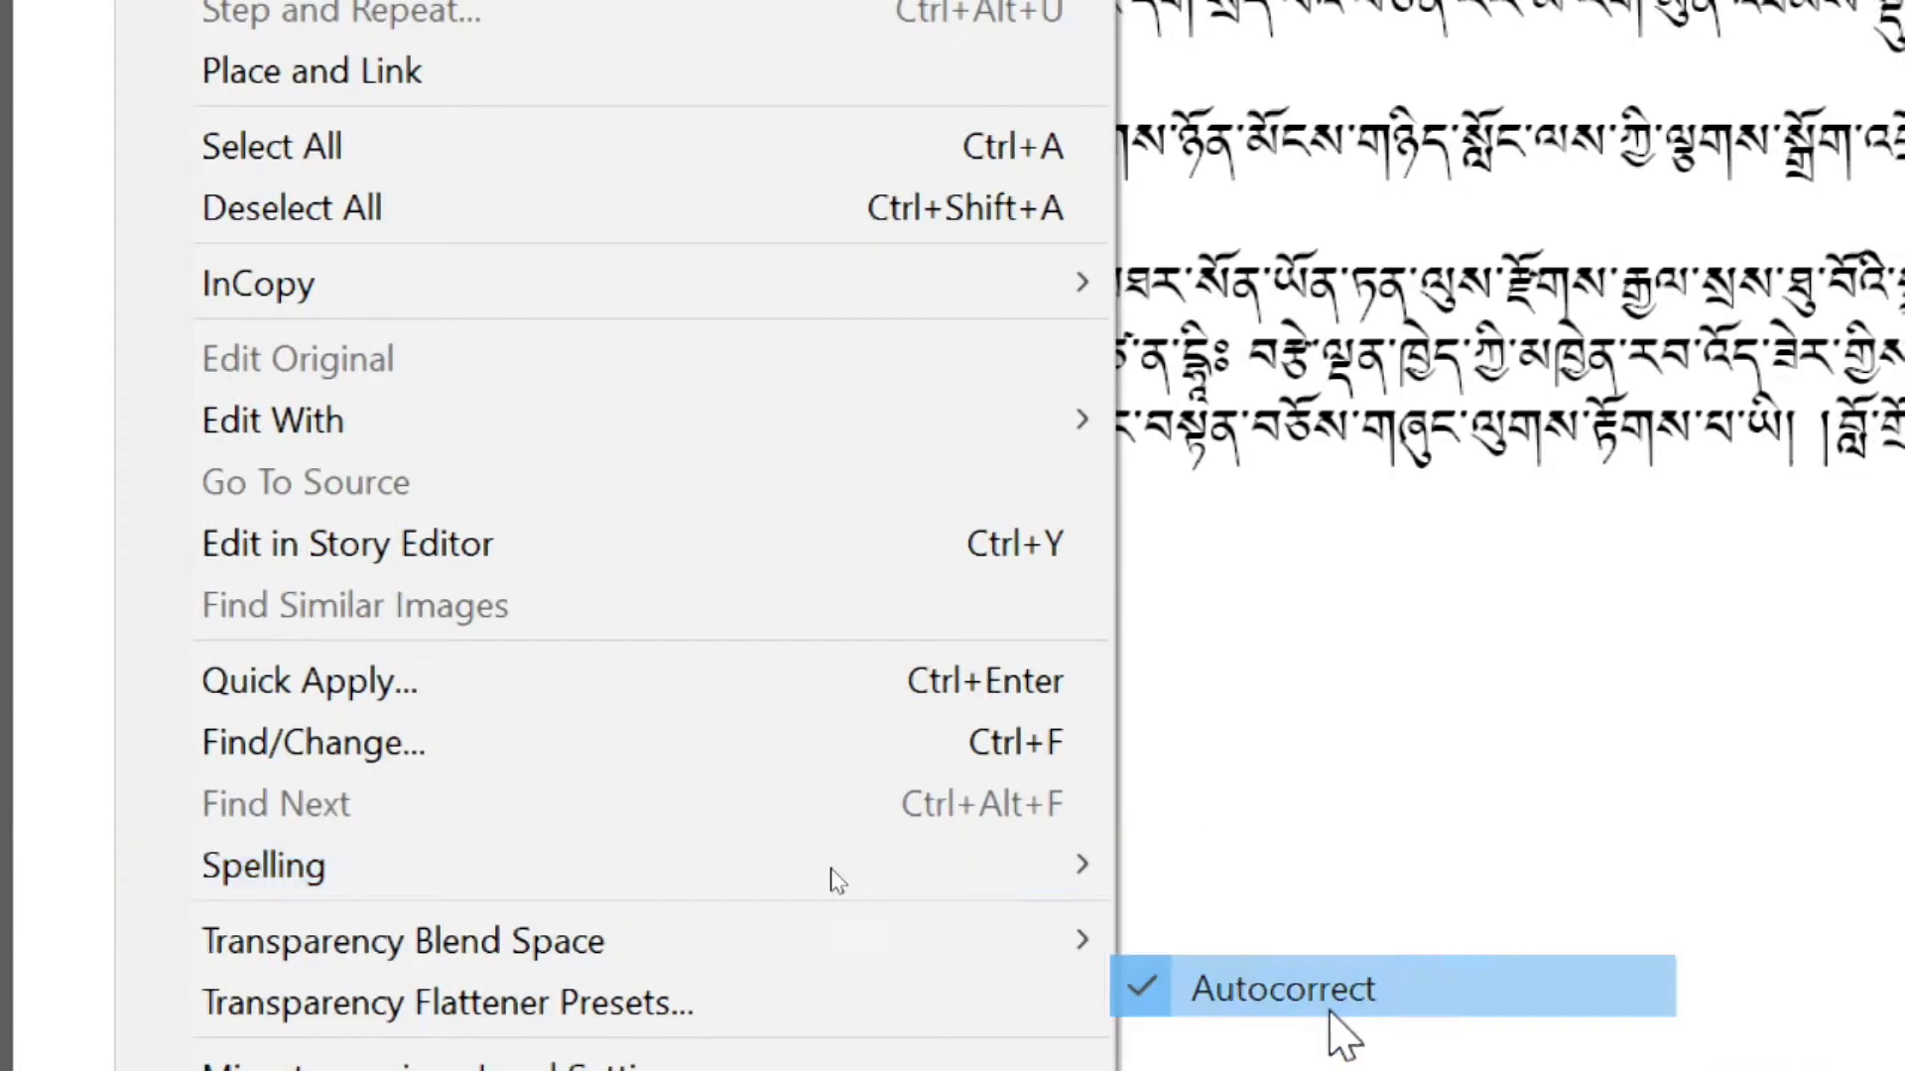
pyautogui.click(1329, 1010)
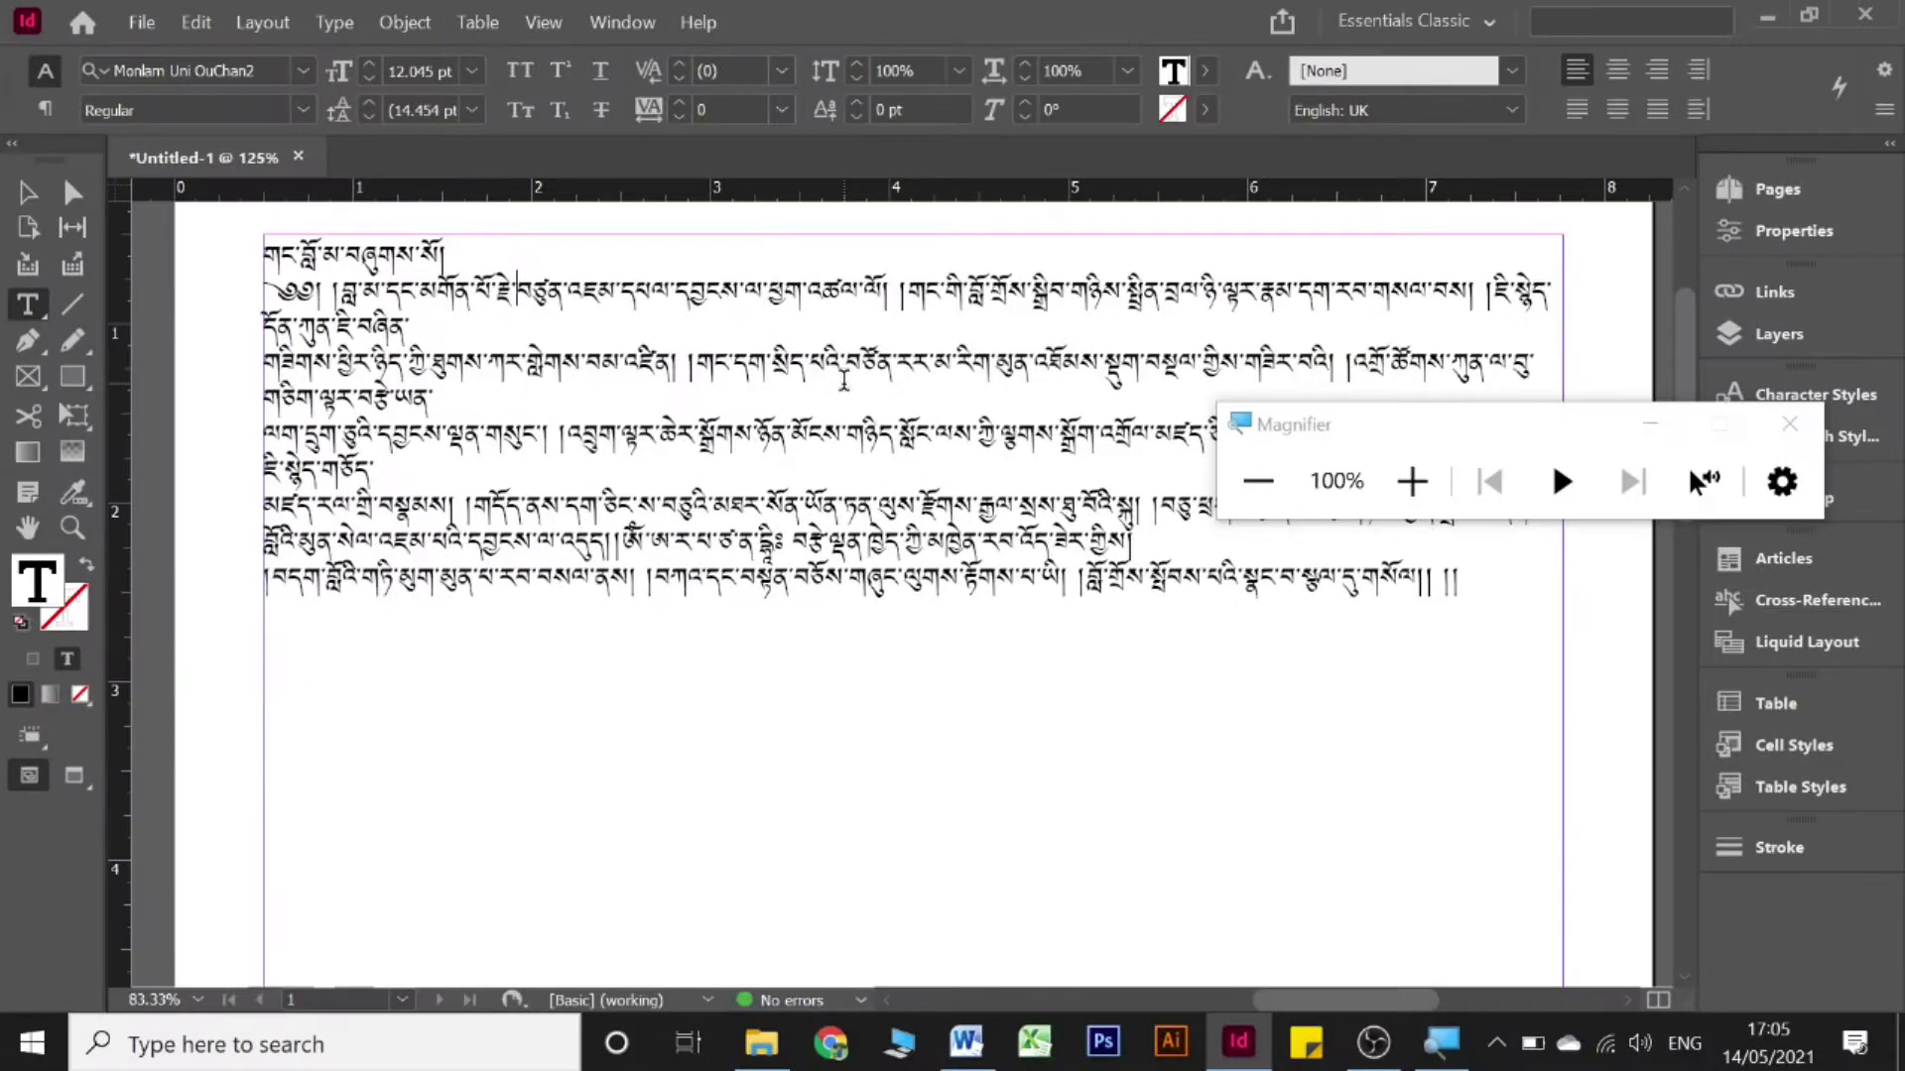
pyautogui.click(1643, 424)
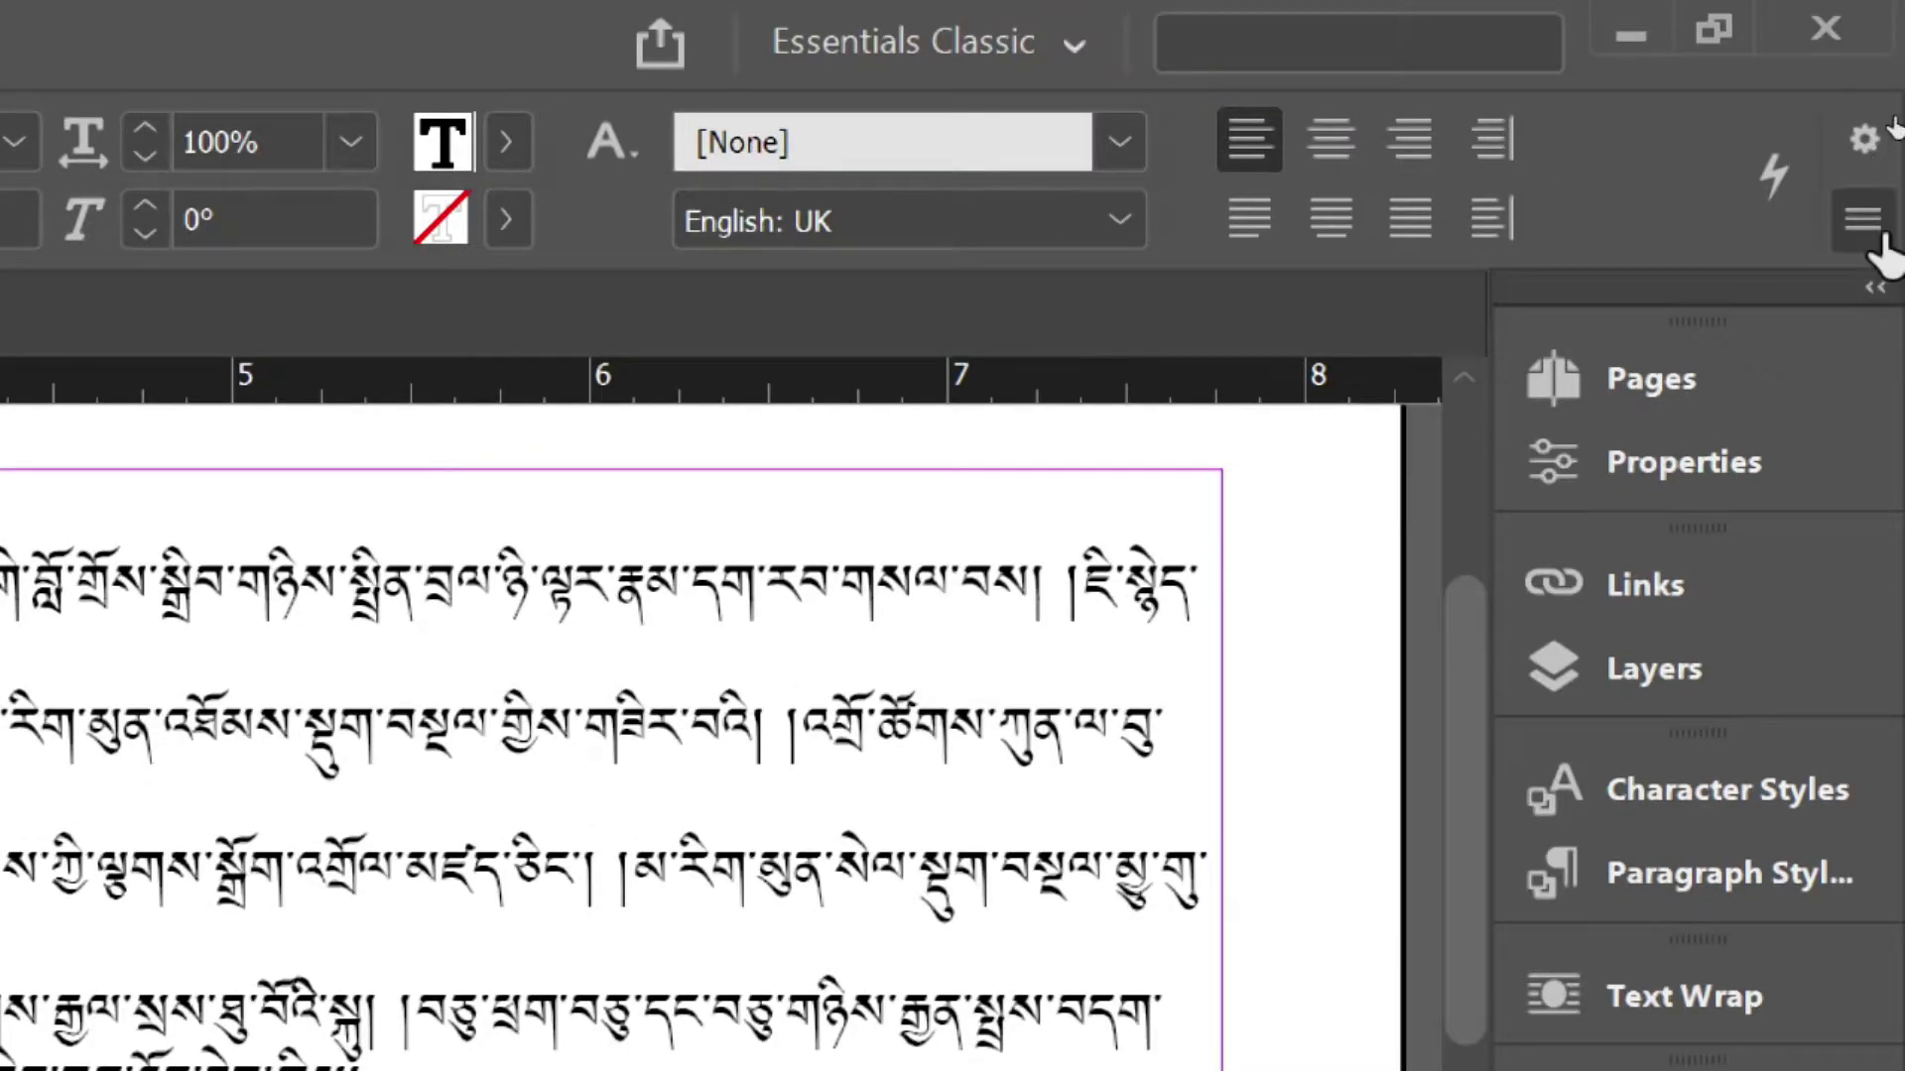
# - Check which composer is applied to the Tibetan text and which workspace is active
pyautogui.click(1862, 101)
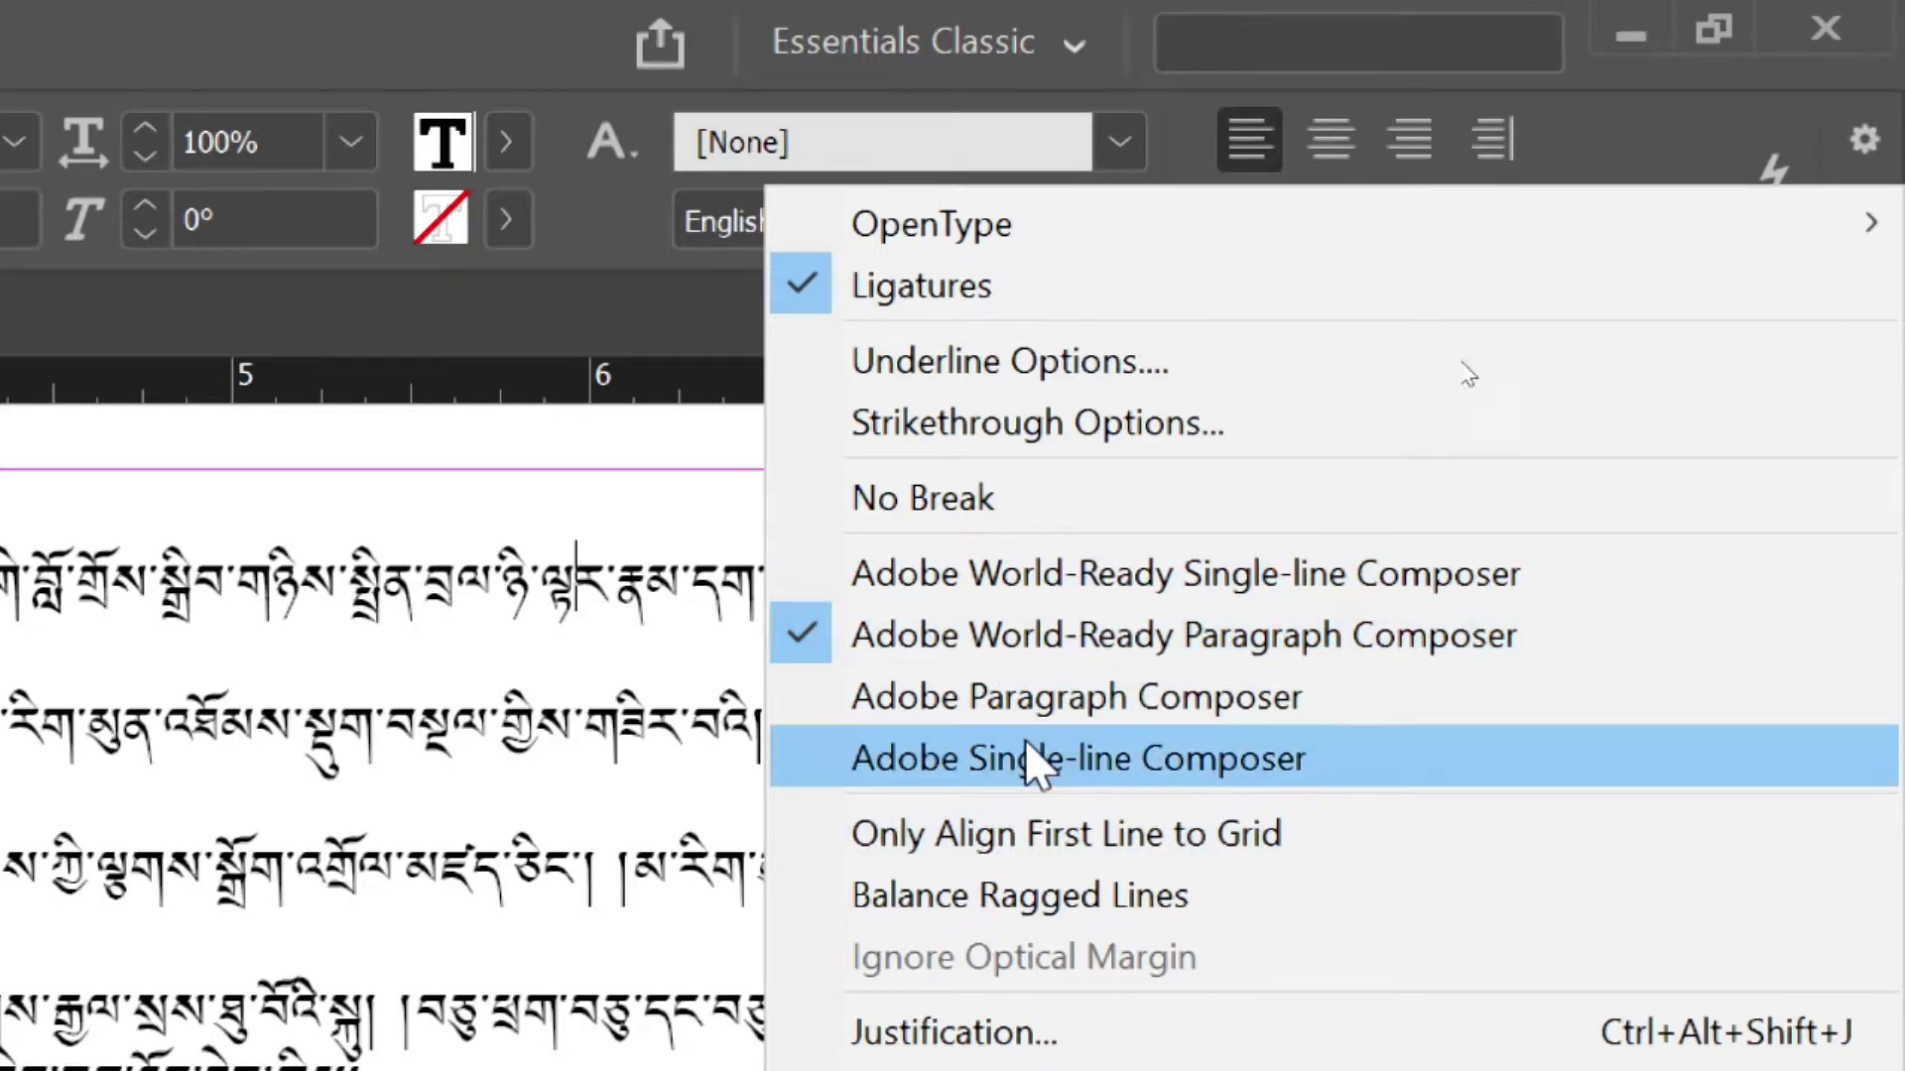
pyautogui.click(952, 646)
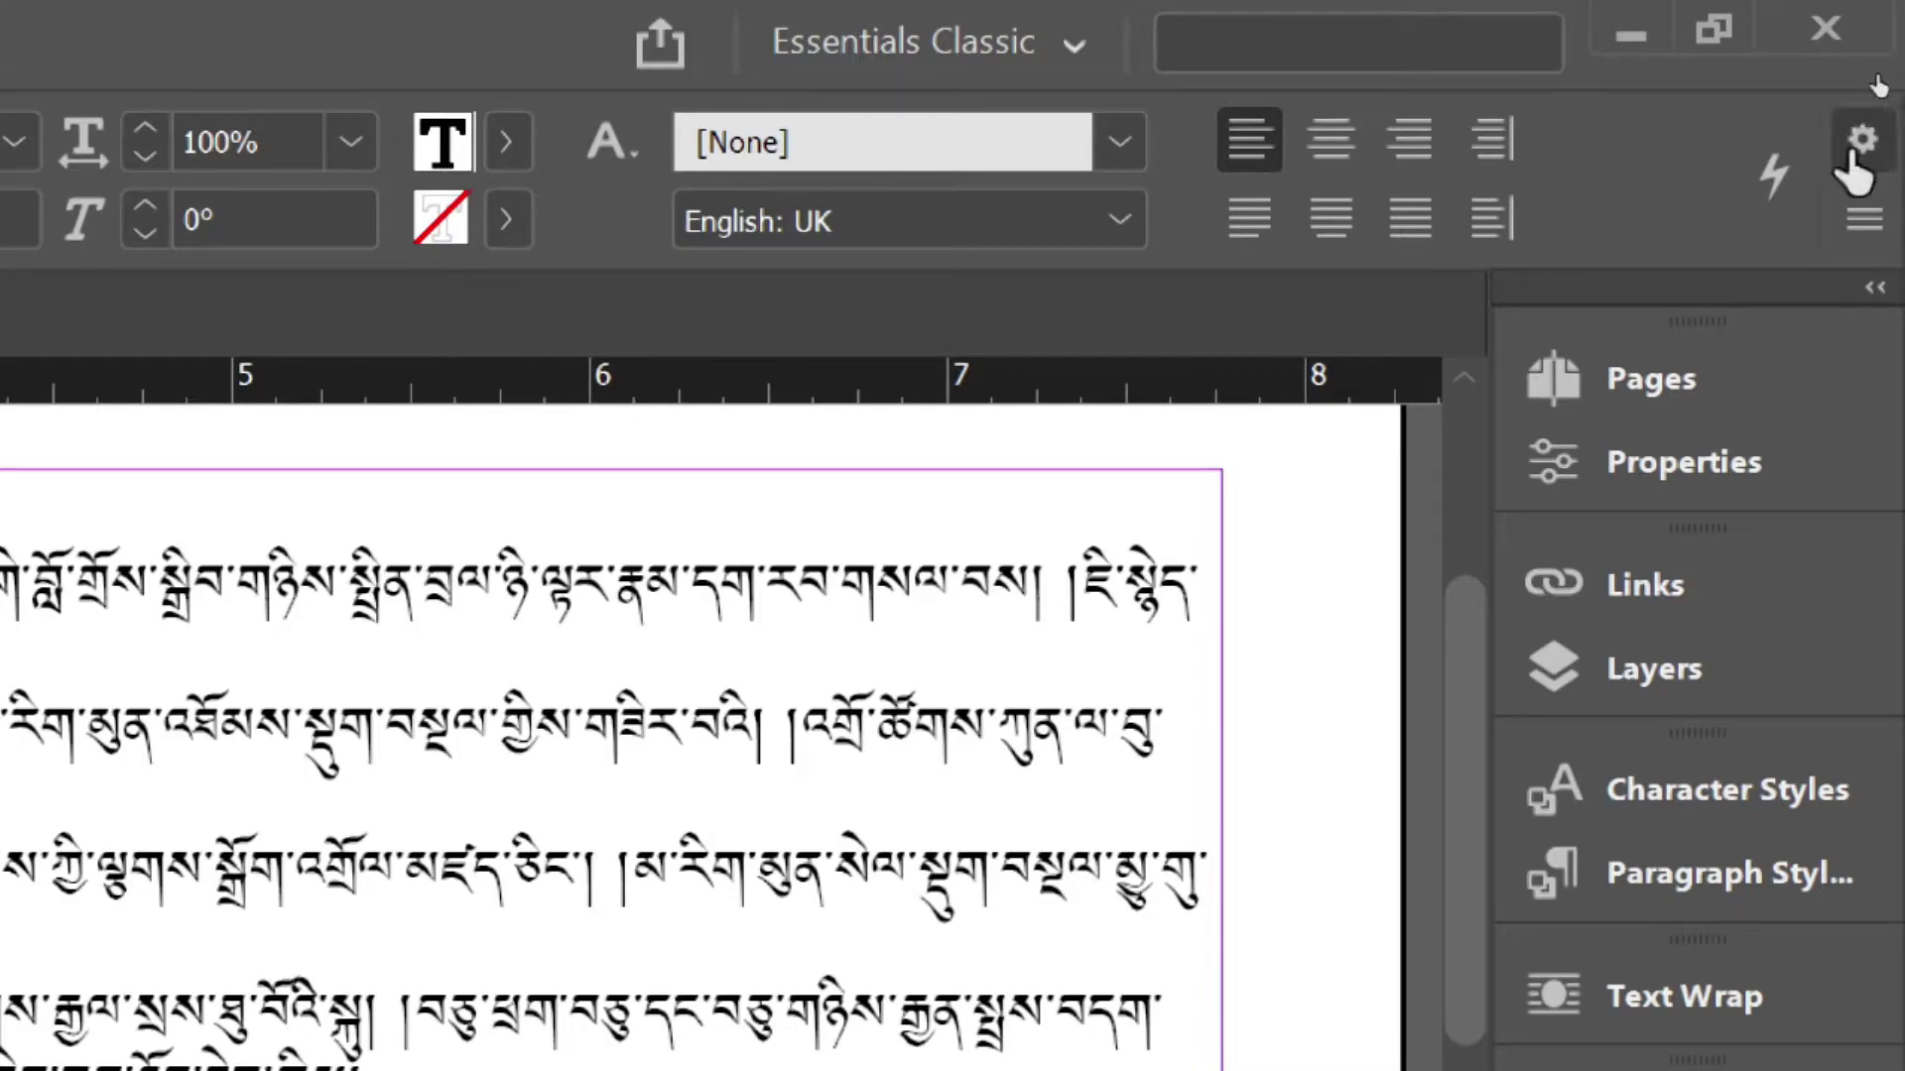
pyautogui.click(1865, 219)
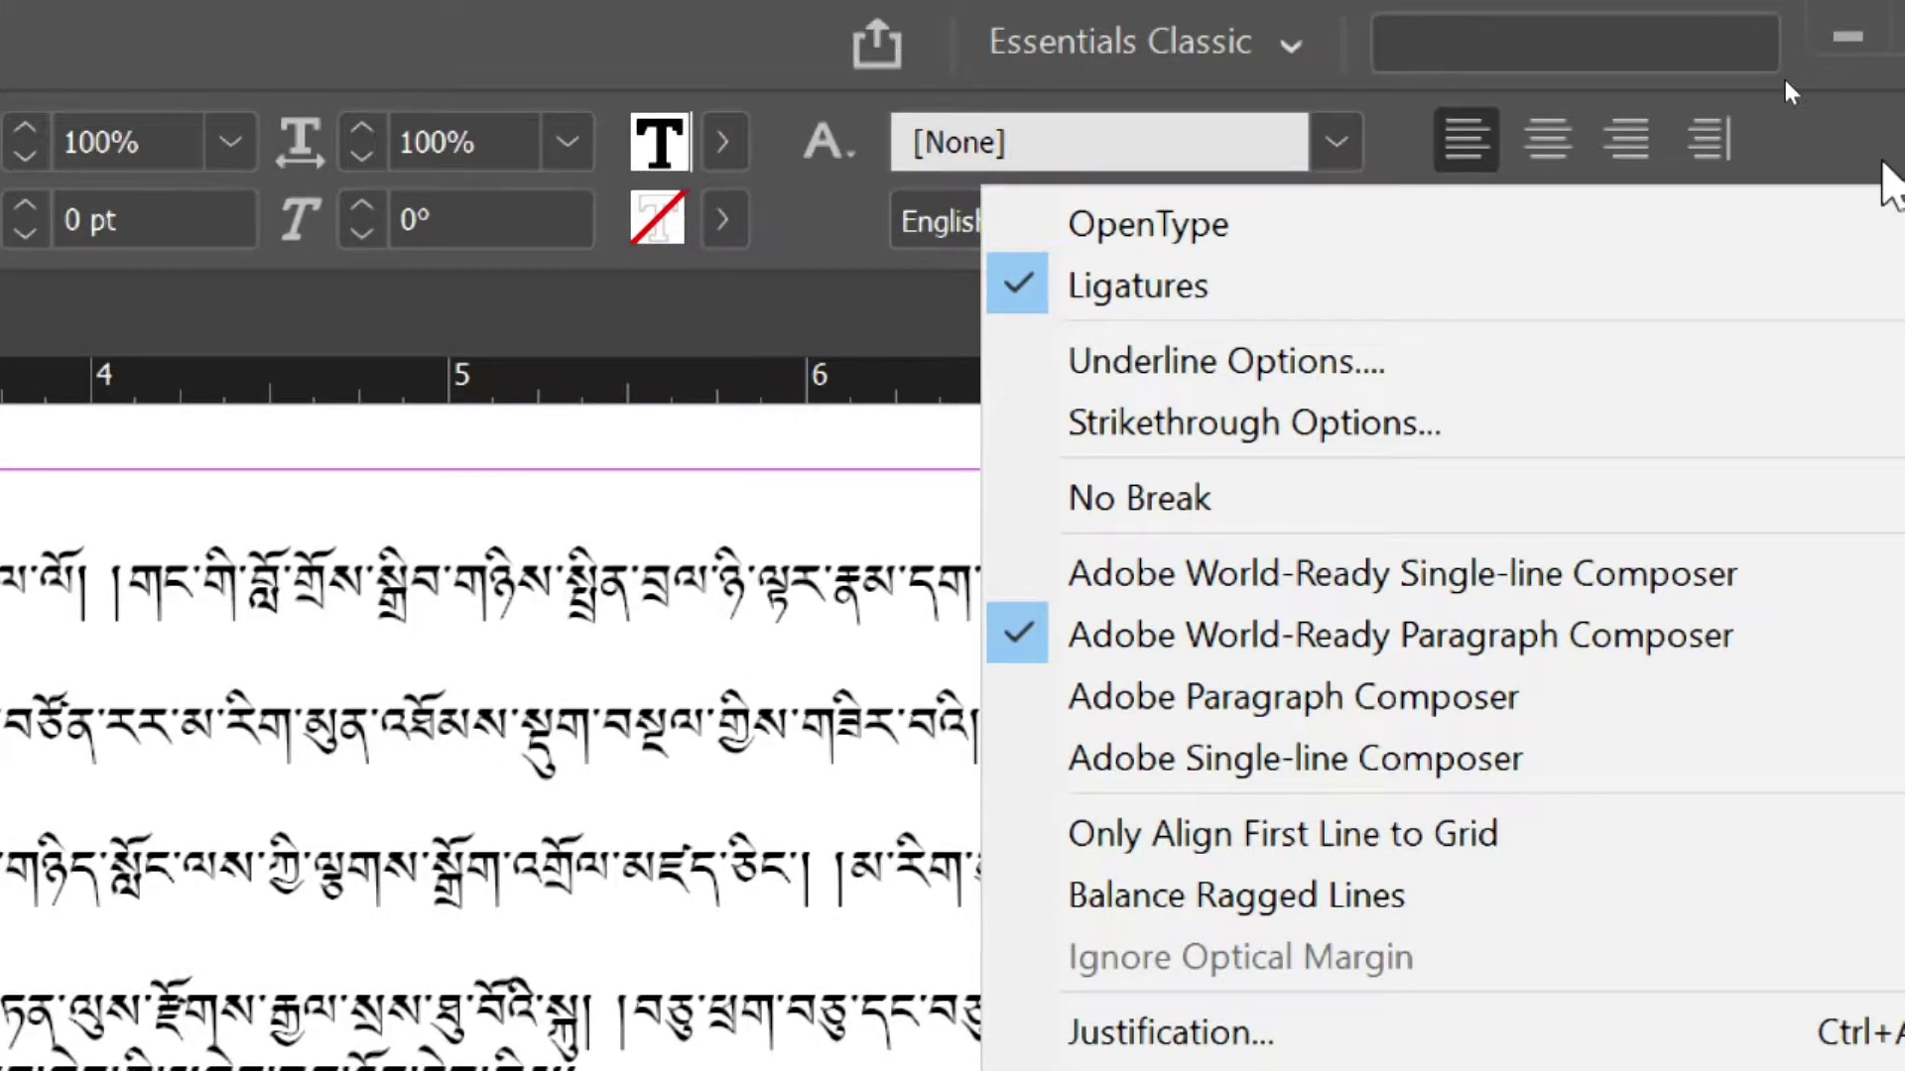
pyautogui.click(1890, 183)
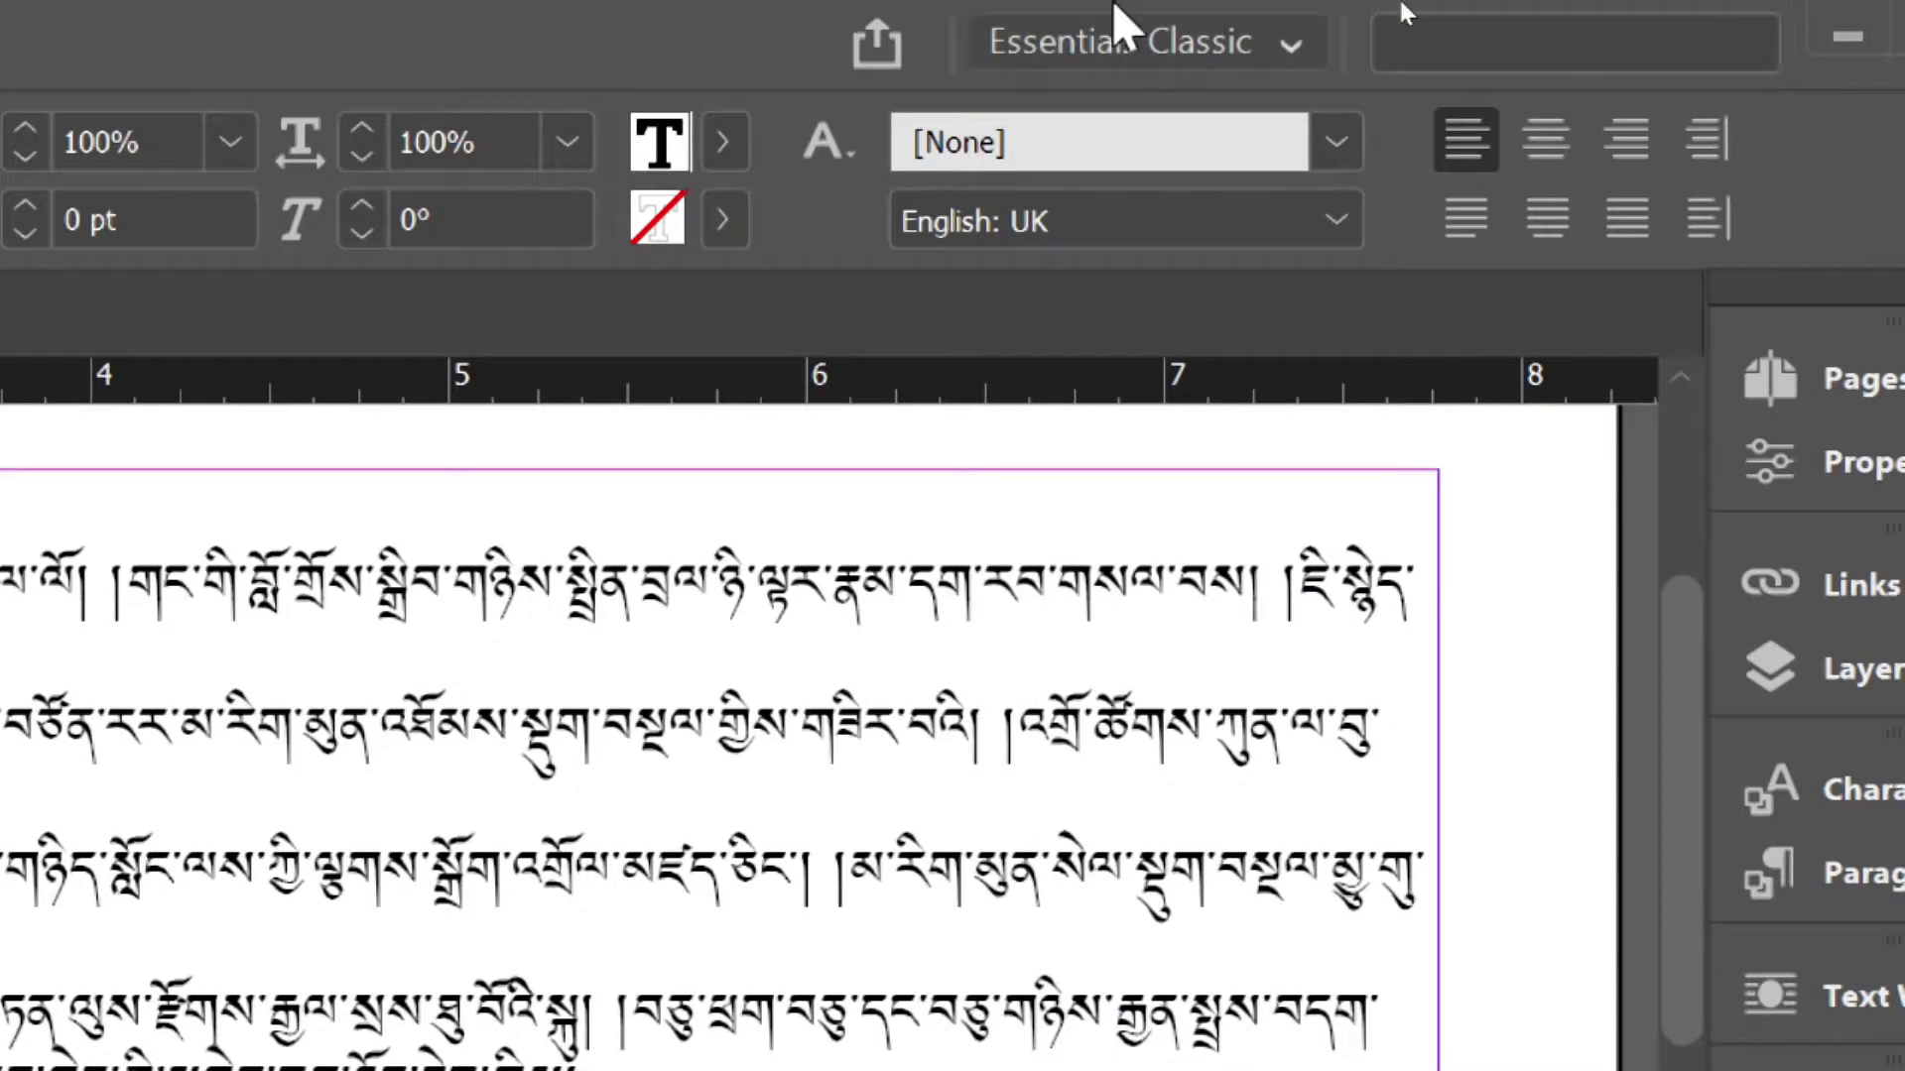
pyautogui.click(1091, 48)
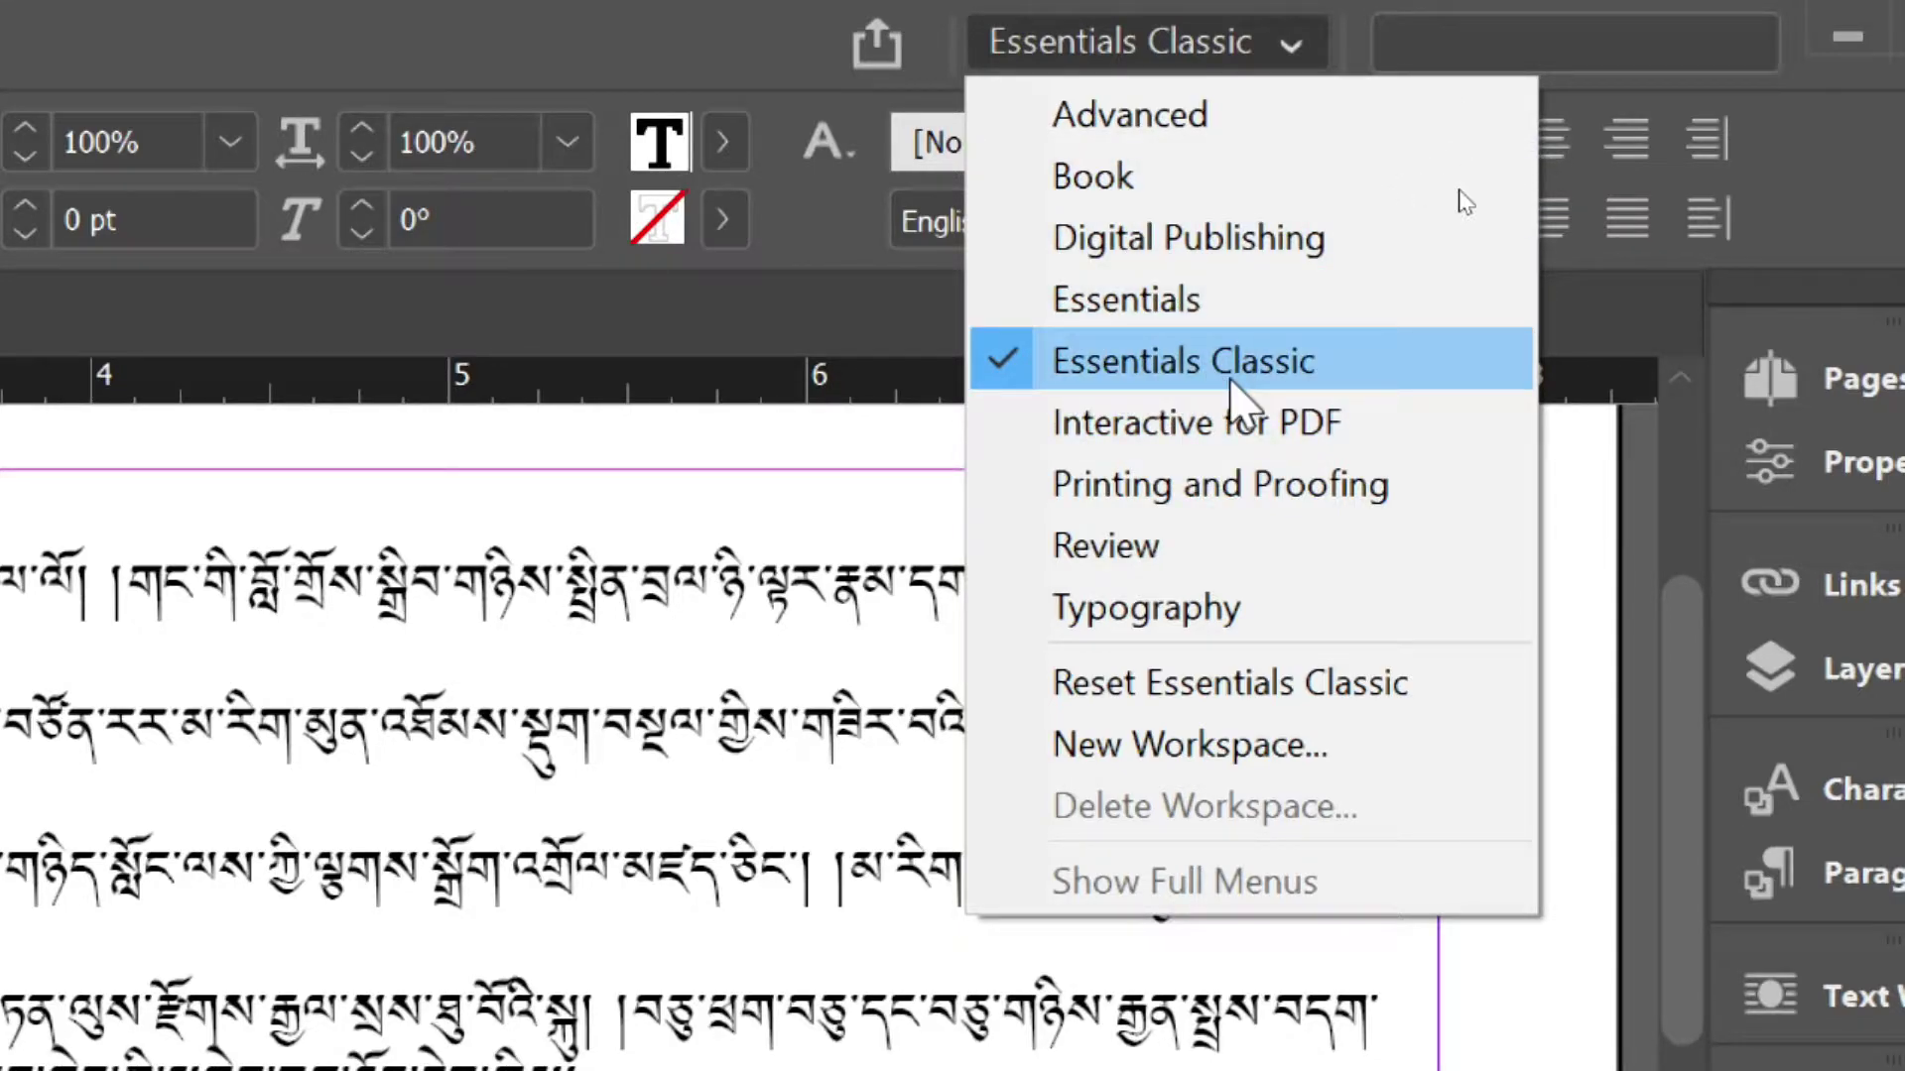
pyautogui.click(1461, 4)
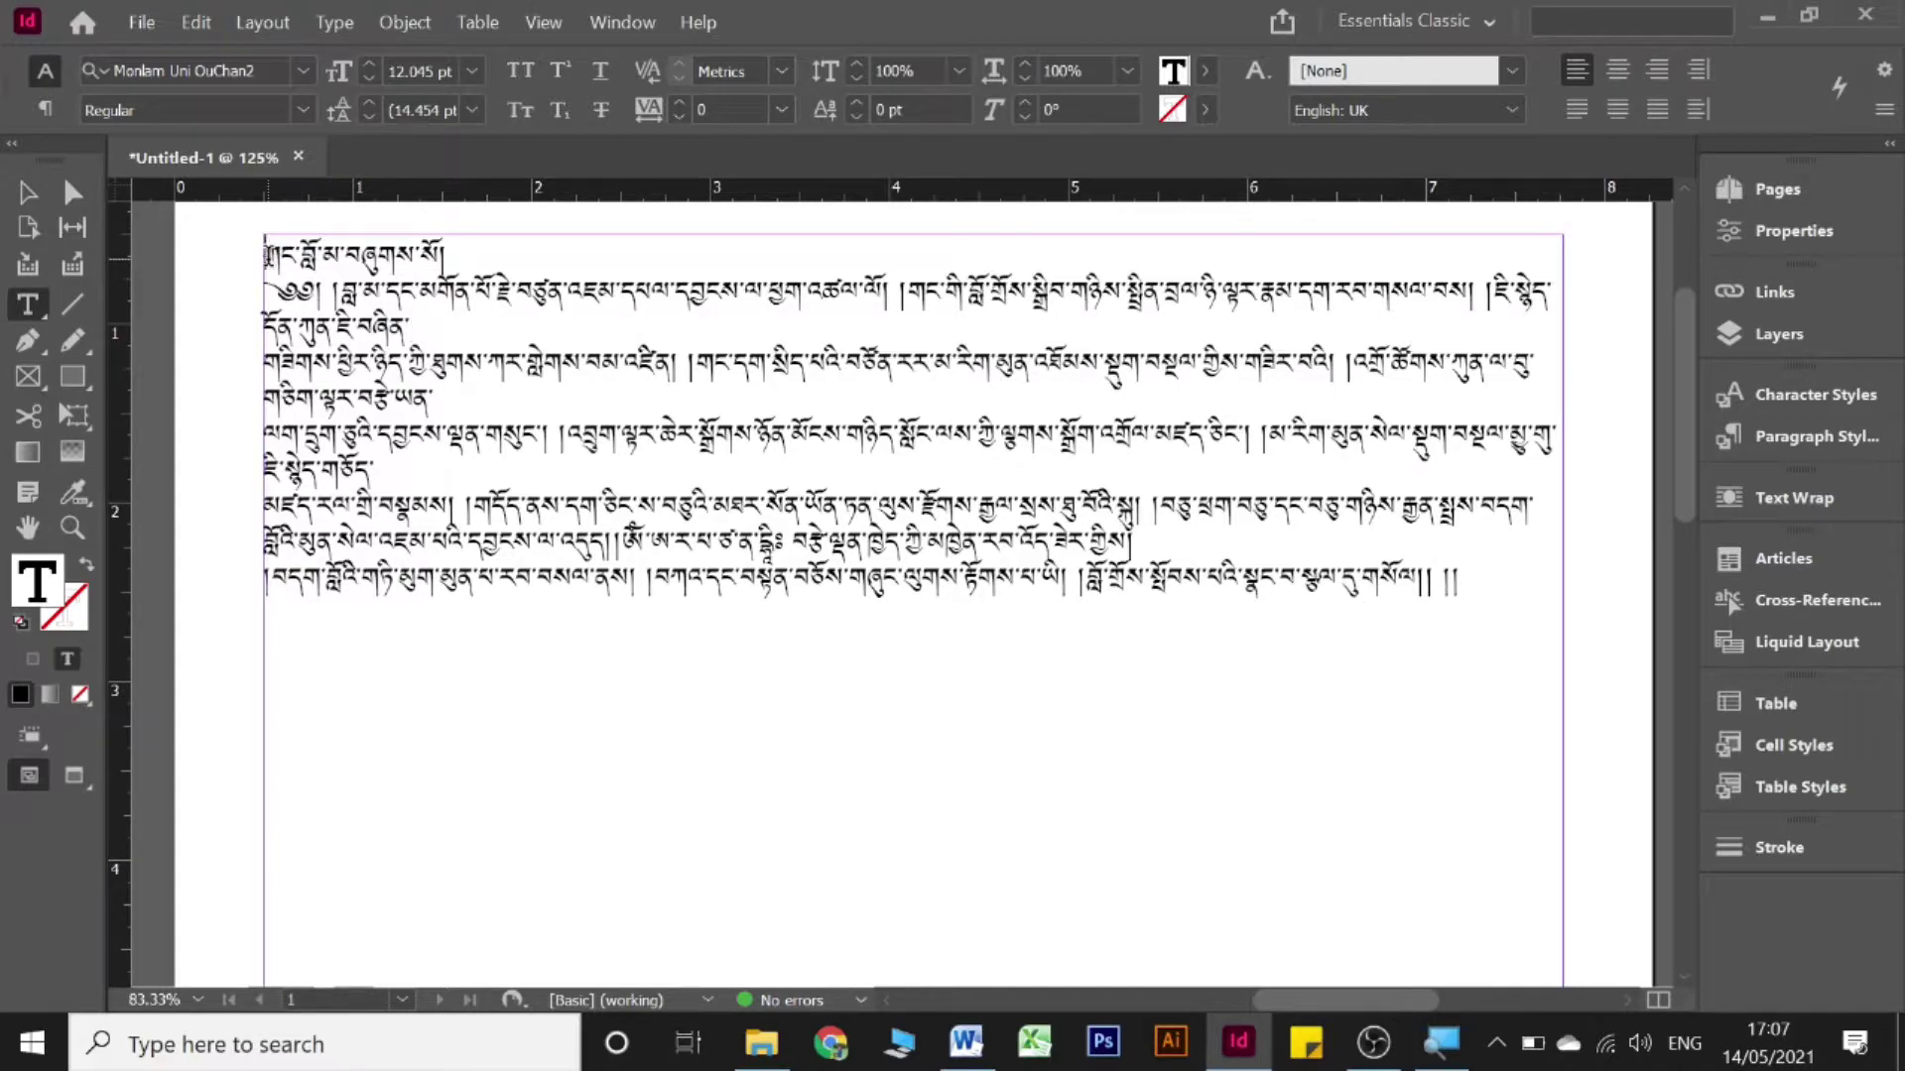
# - Select all the Tibetan text in the frame and set its font size to 18 pt
pyautogui.moveTo(266, 256); pyautogui.dragTo(1544, 585)
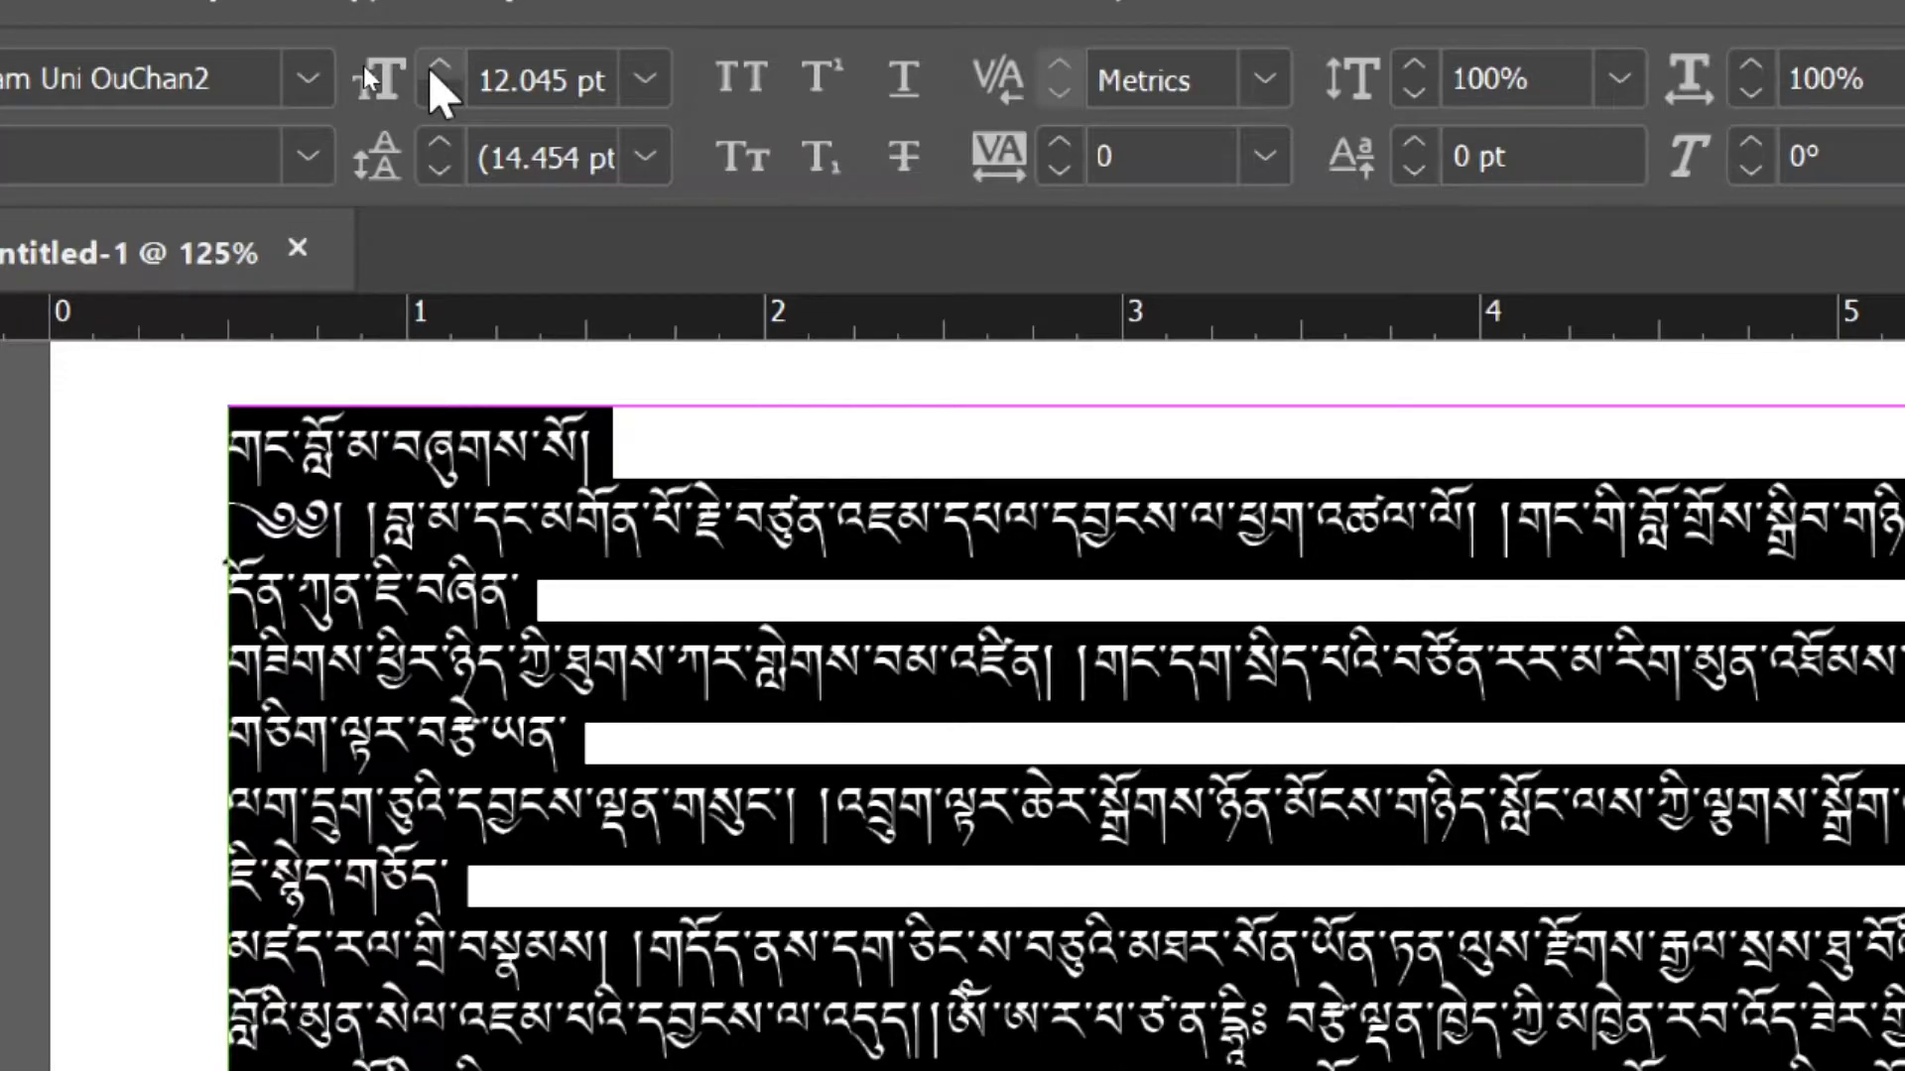
pyautogui.click(432, 72)
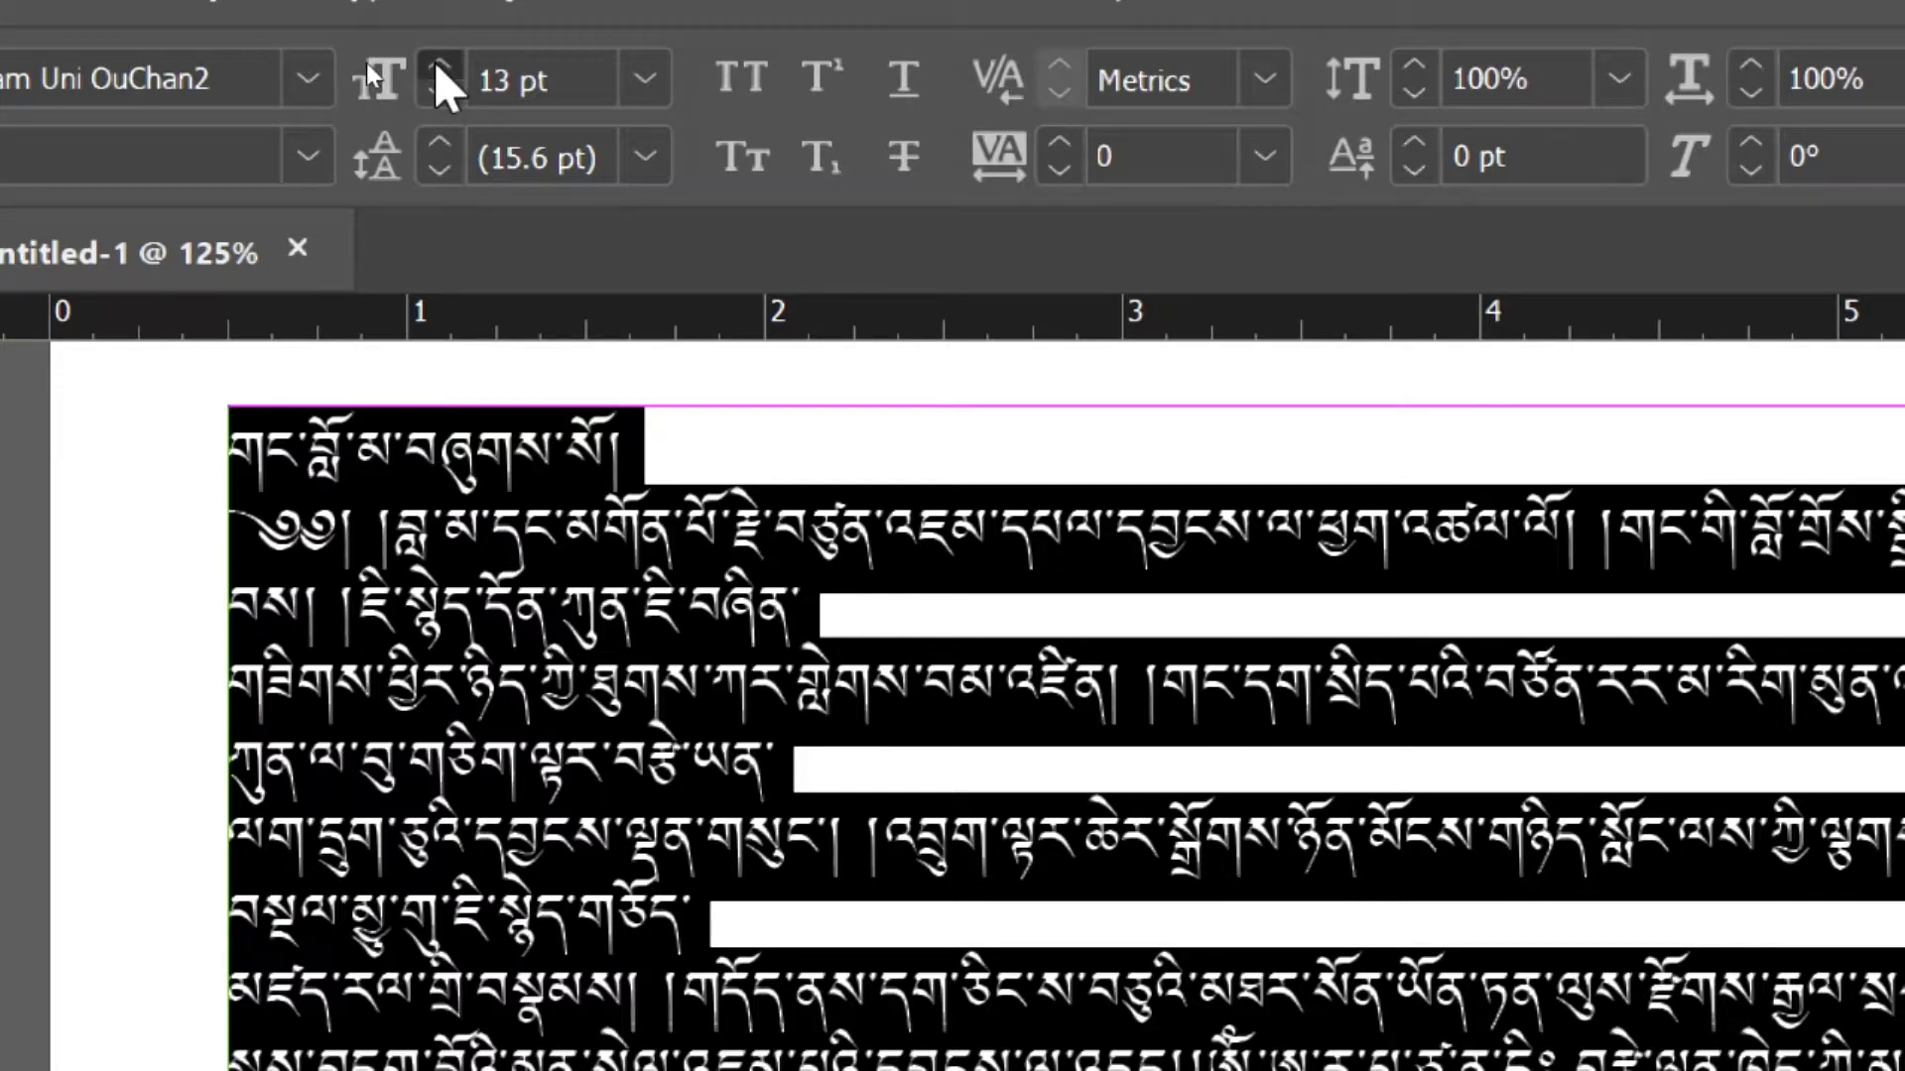
pyautogui.click(437, 67)
pyautogui.click(436, 68)
pyautogui.click(436, 67)
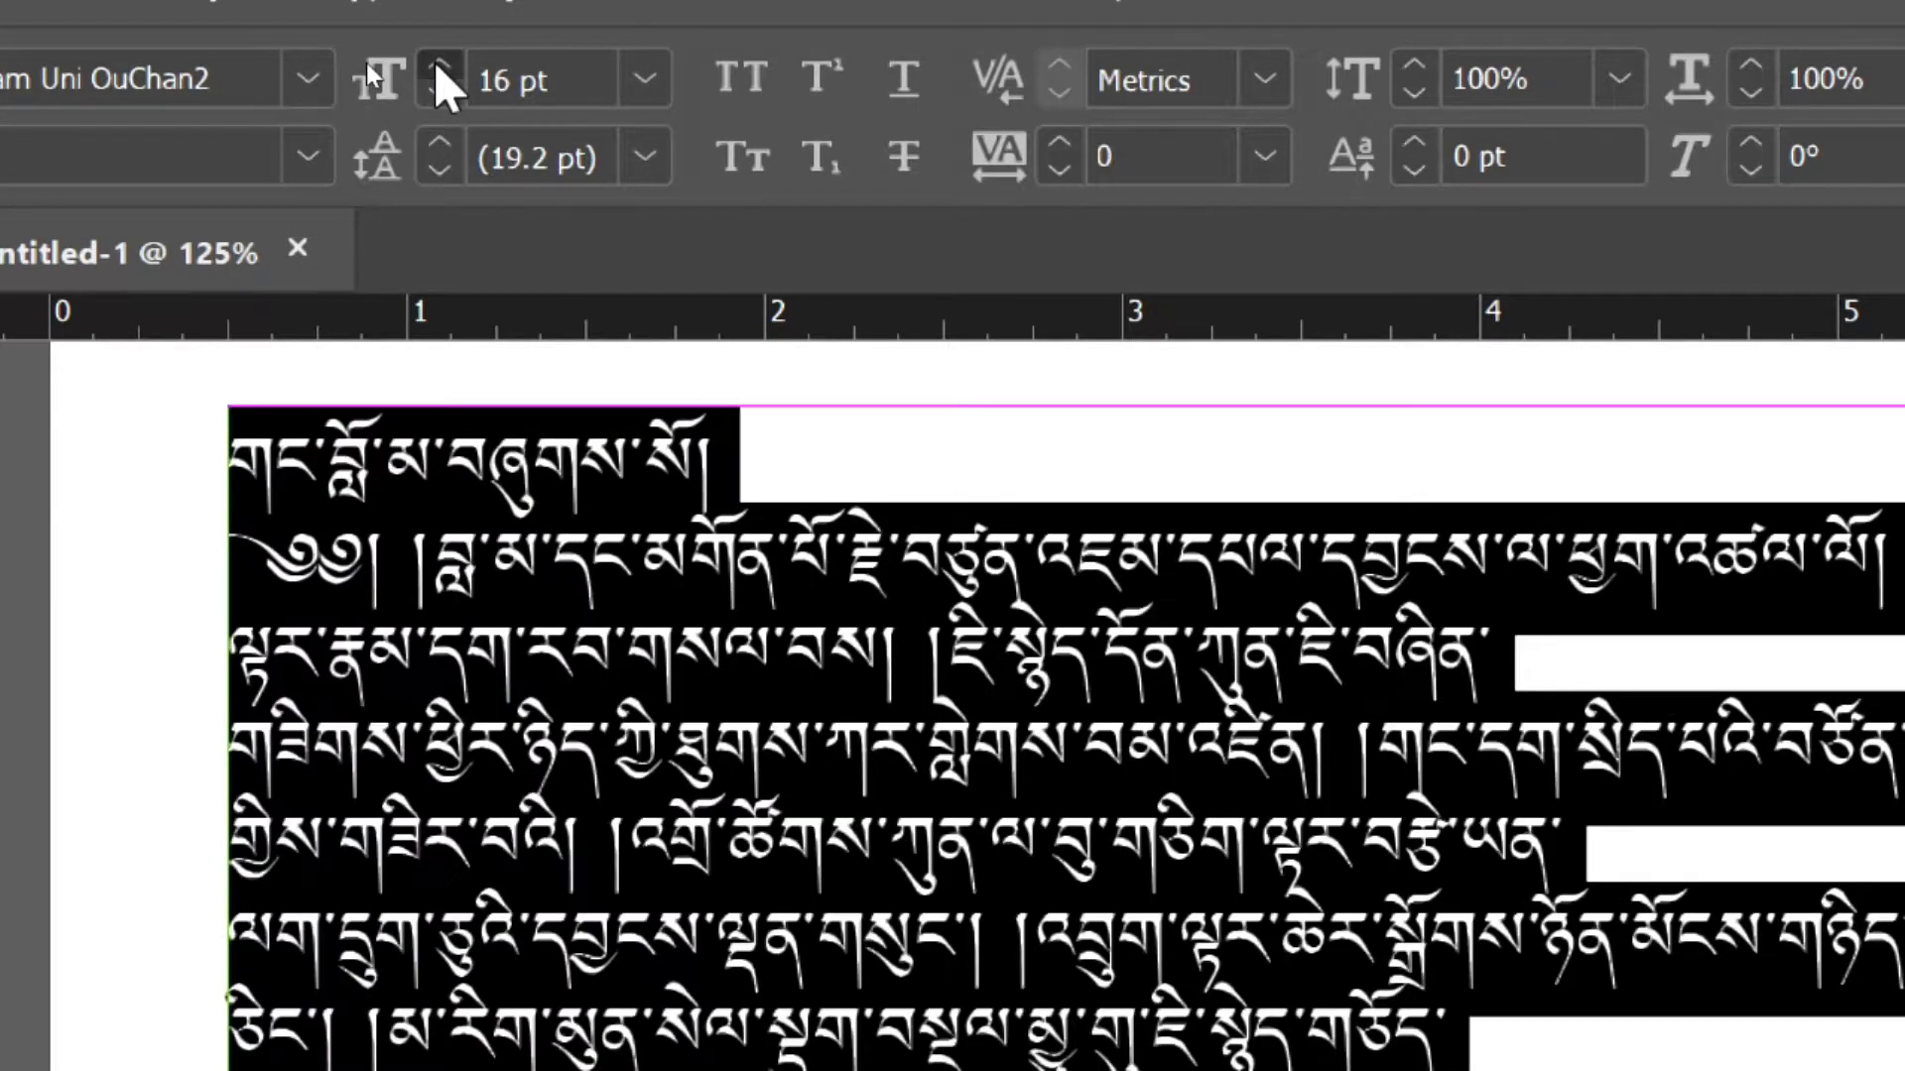
pyautogui.click(437, 67)
pyautogui.click(436, 67)
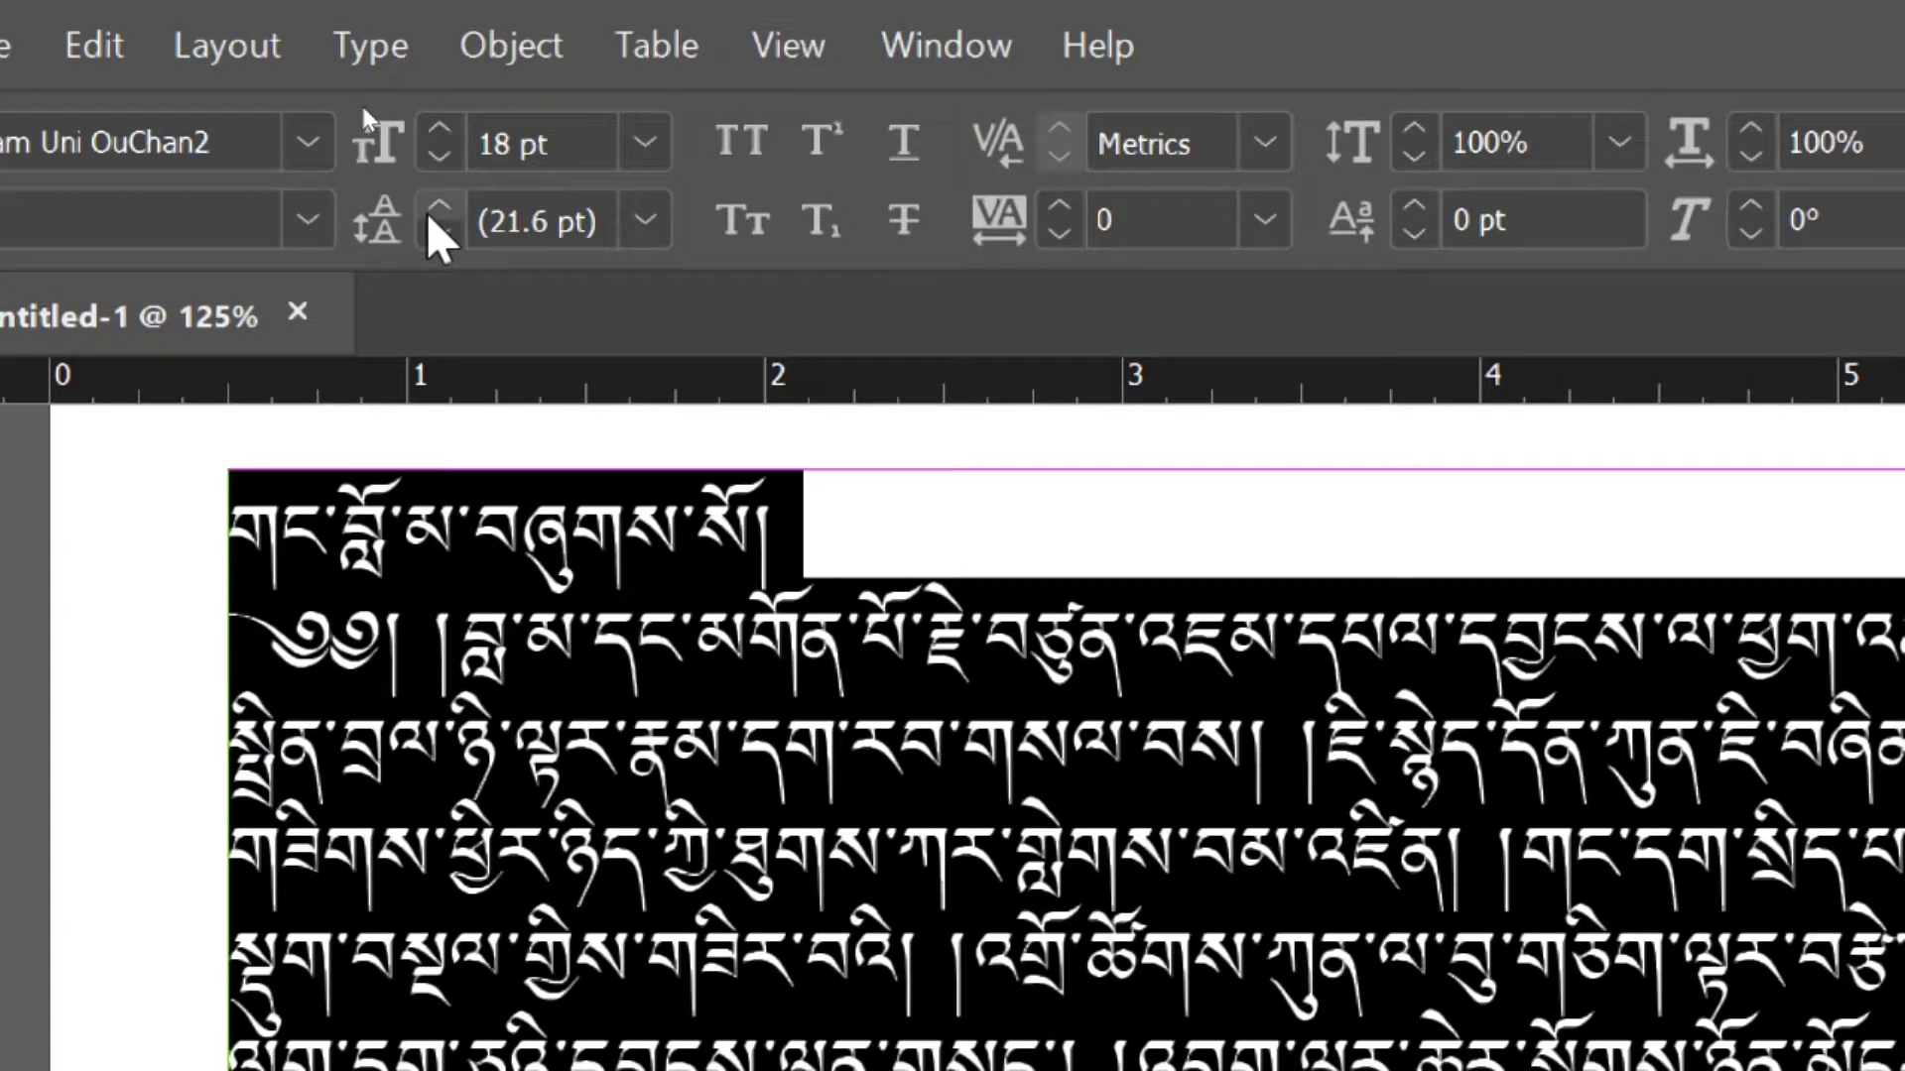
# - Set the leading of the selected text to 36 pt and justify it with the last line aligned left
pyautogui.click(429, 213)
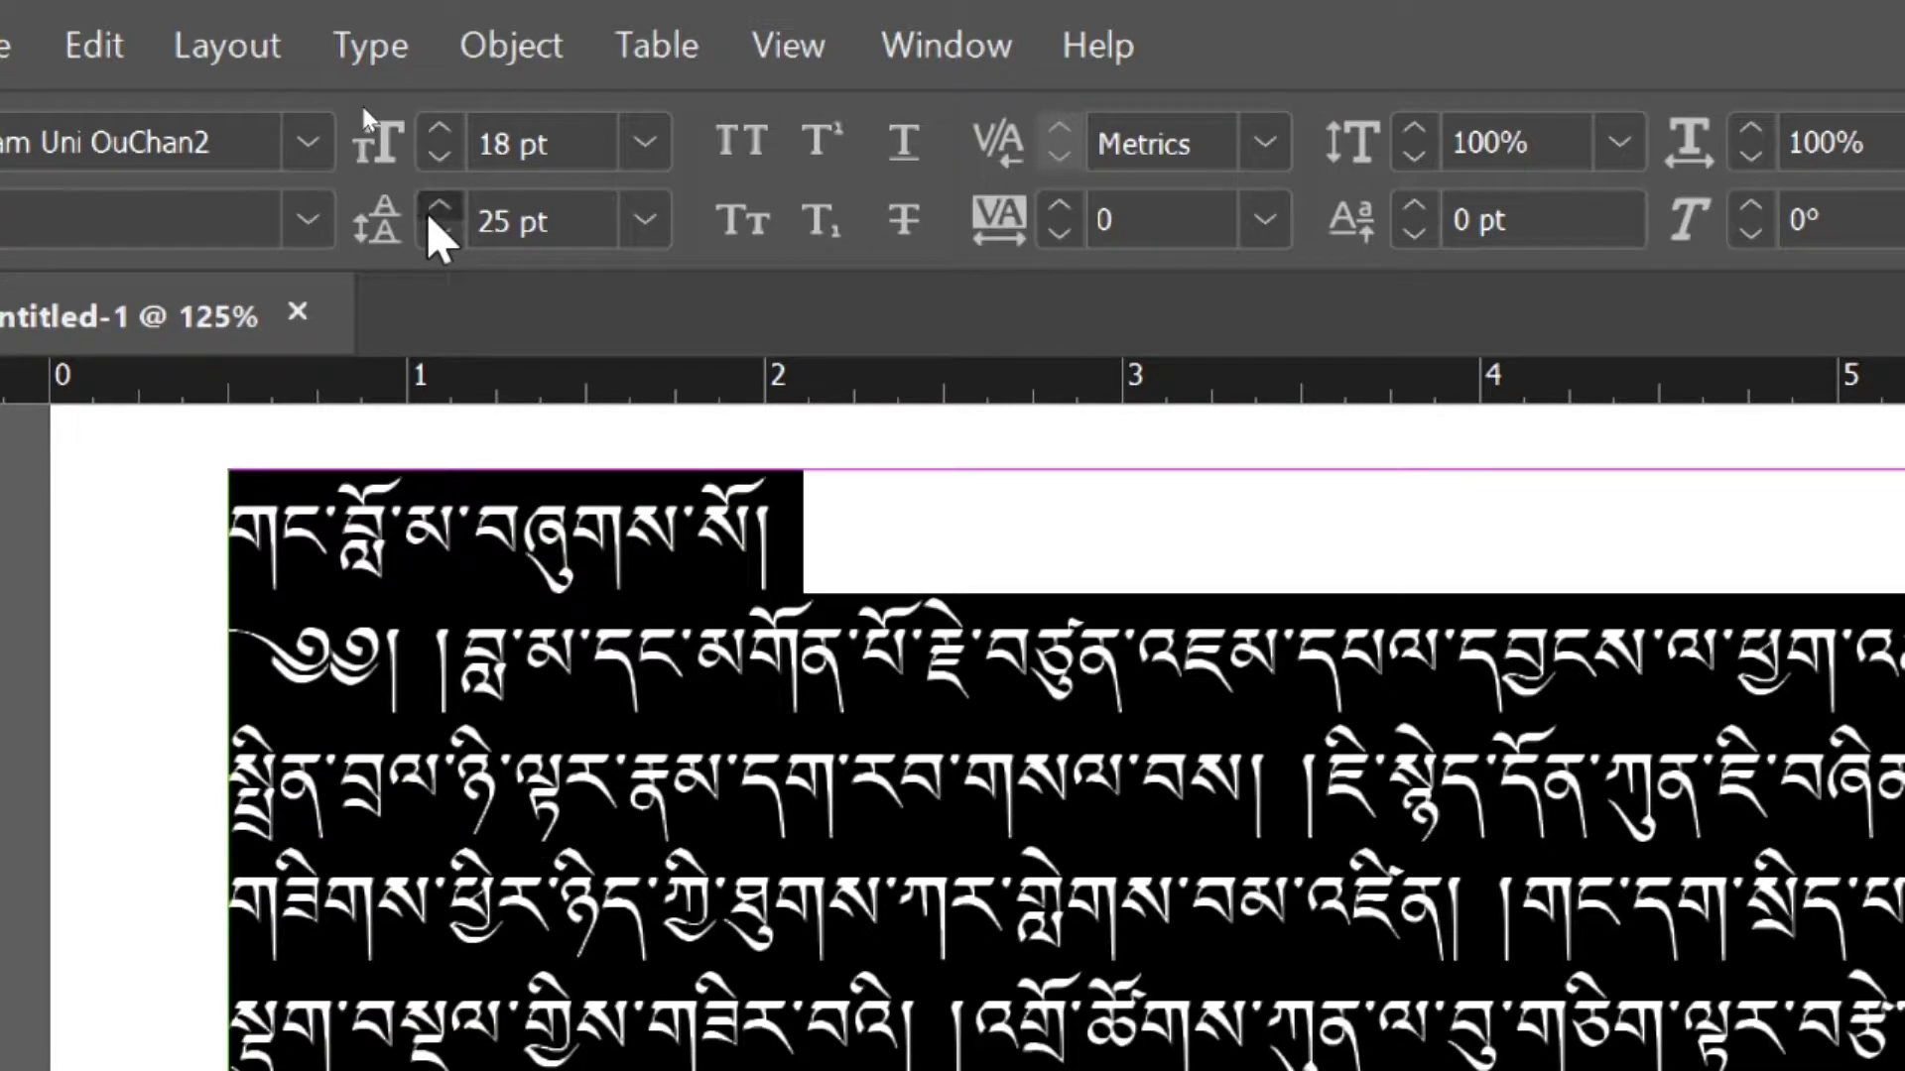
pyautogui.click(429, 213)
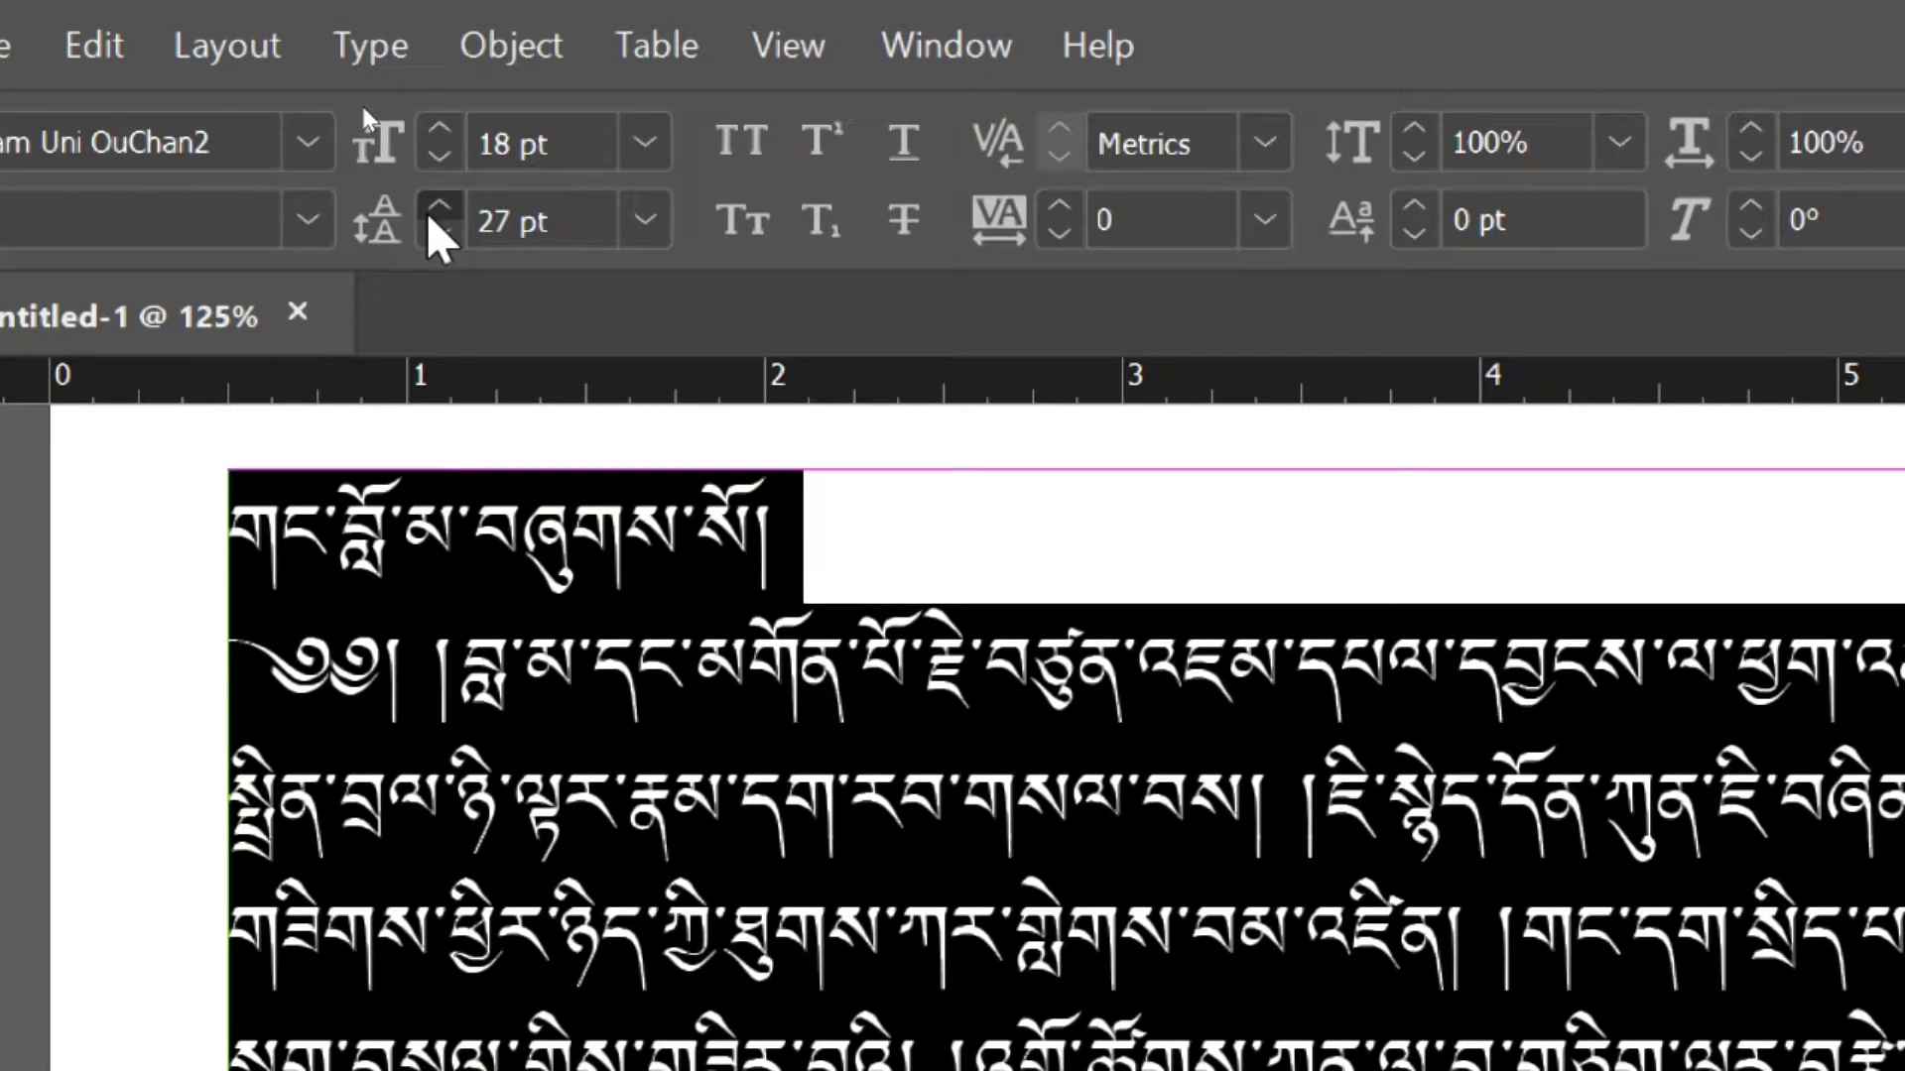
pyautogui.click(430, 213)
pyautogui.click(429, 213)
pyautogui.click(430, 213)
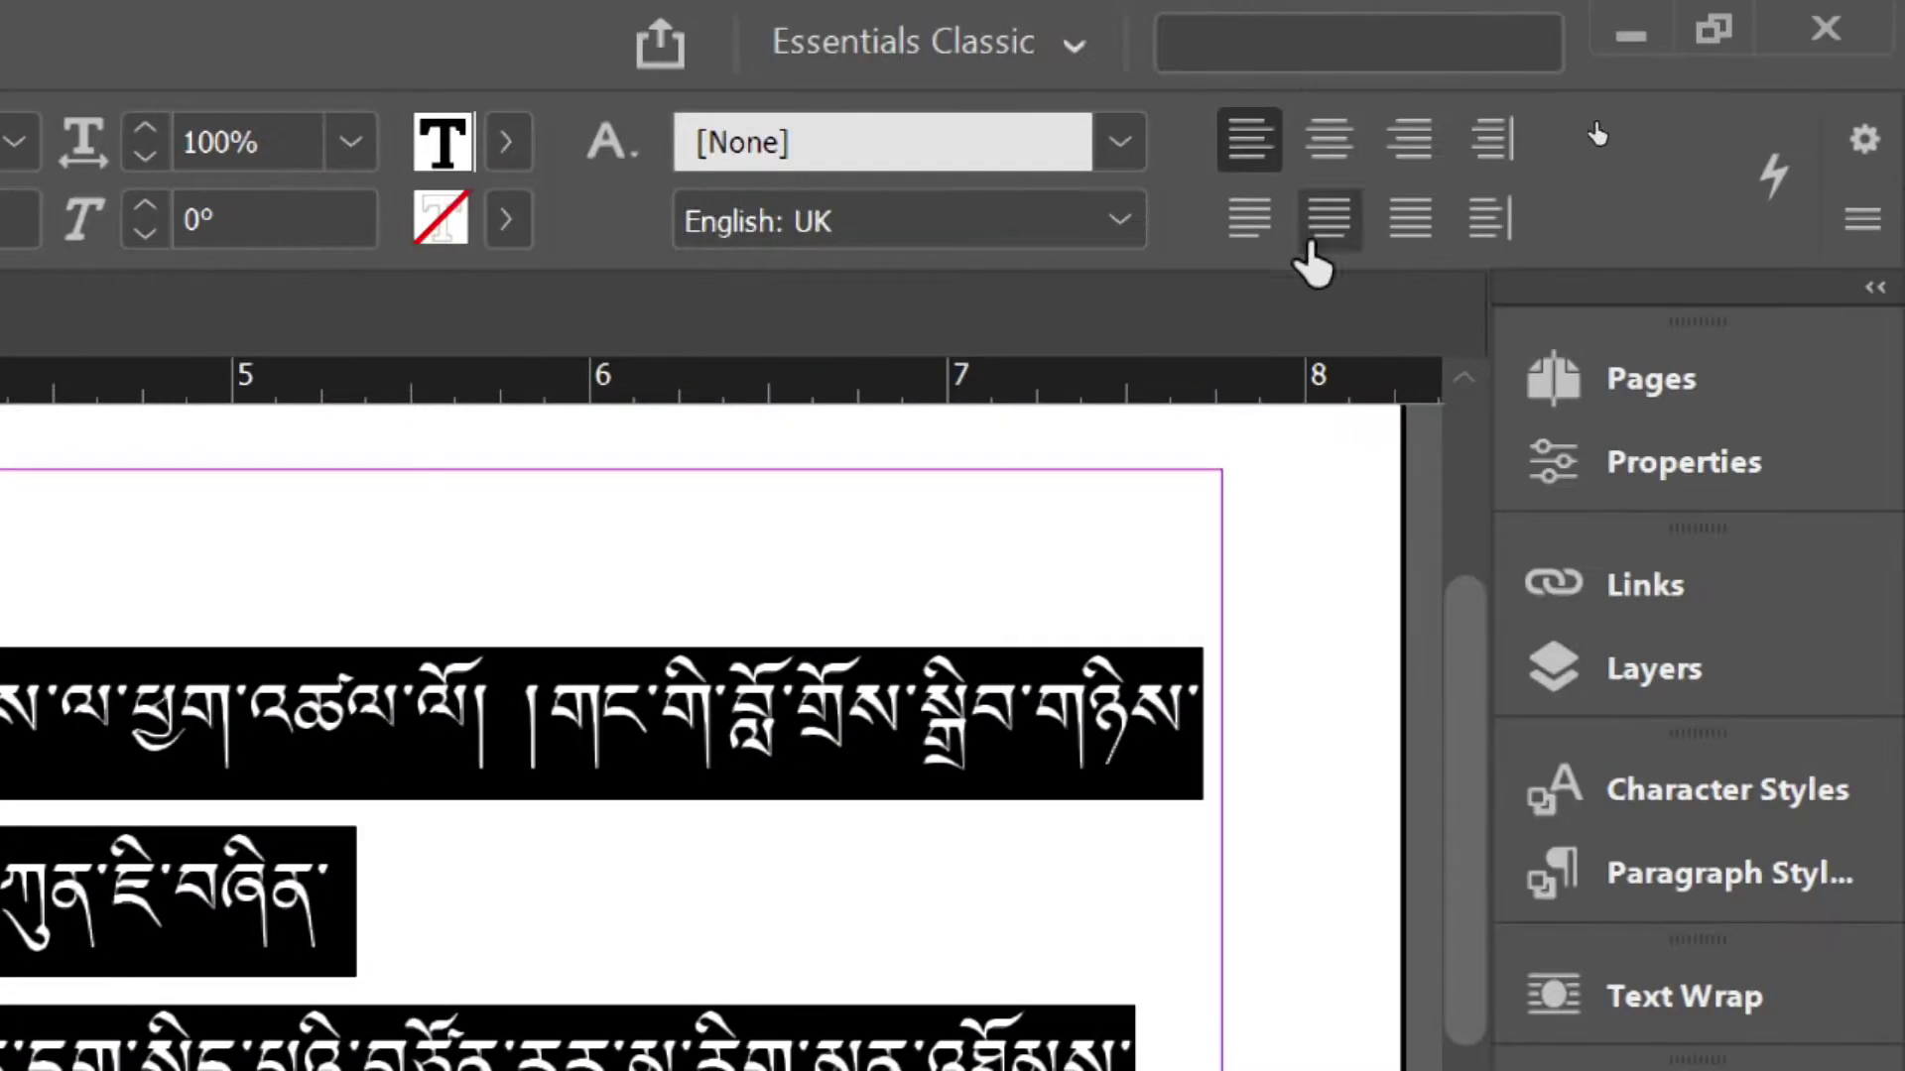
pyautogui.click(1248, 220)
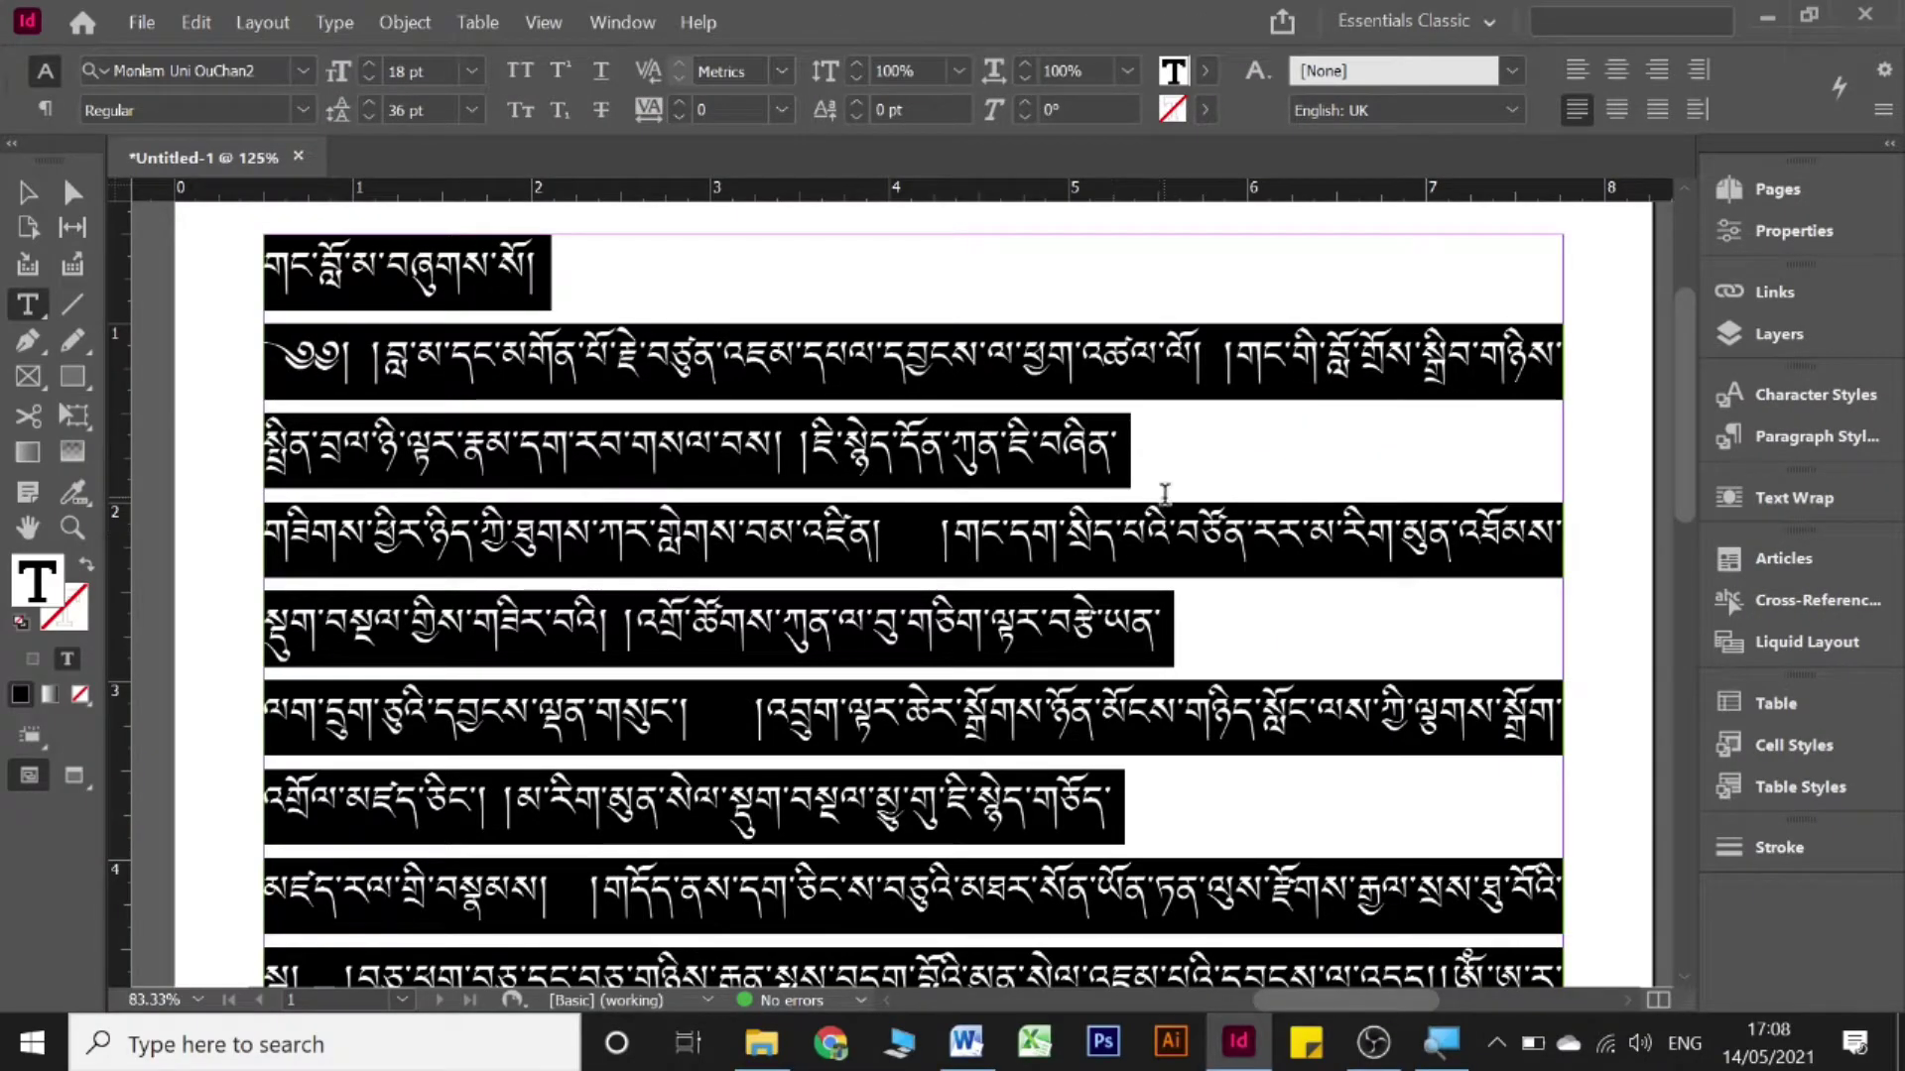
# - Delete the paragraph breaks between the body lines below the title so that they form one continuous paragraph
pyautogui.click(1137, 448)
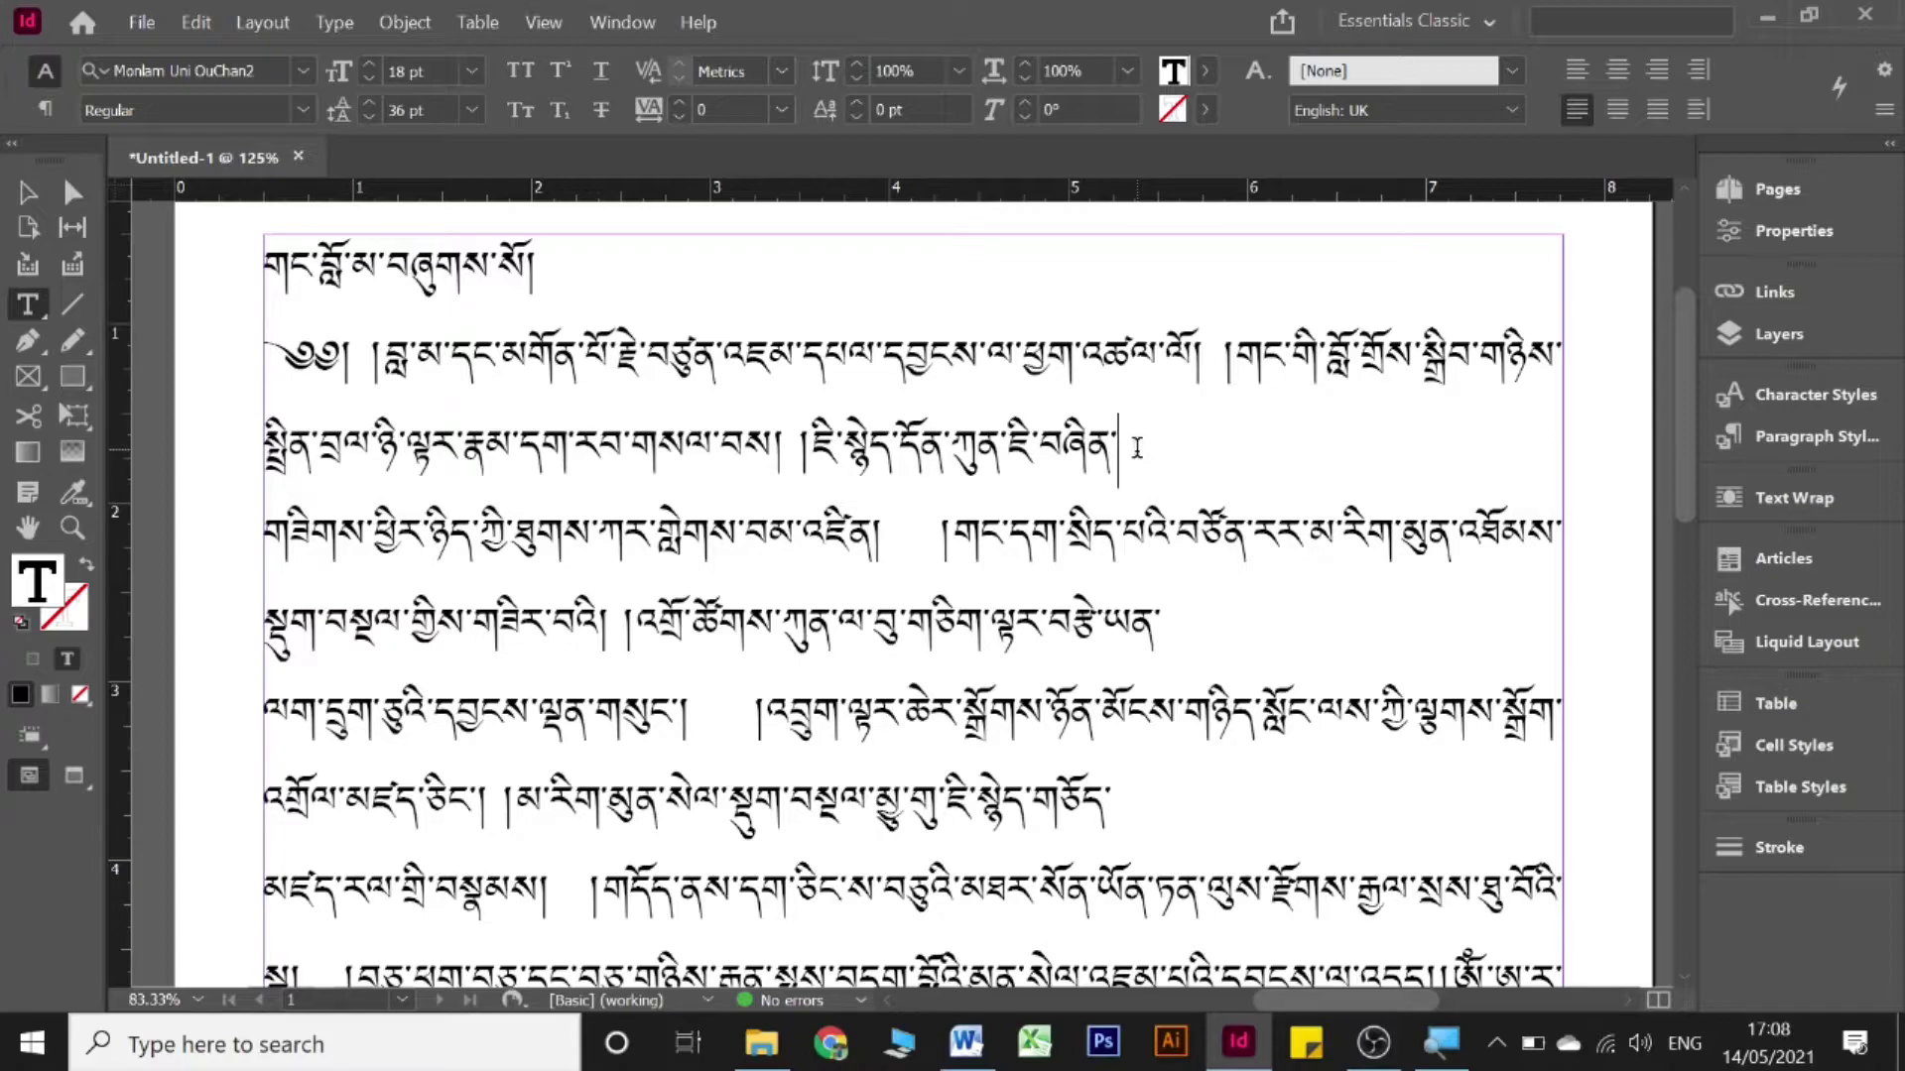
pyautogui.press('Delete')
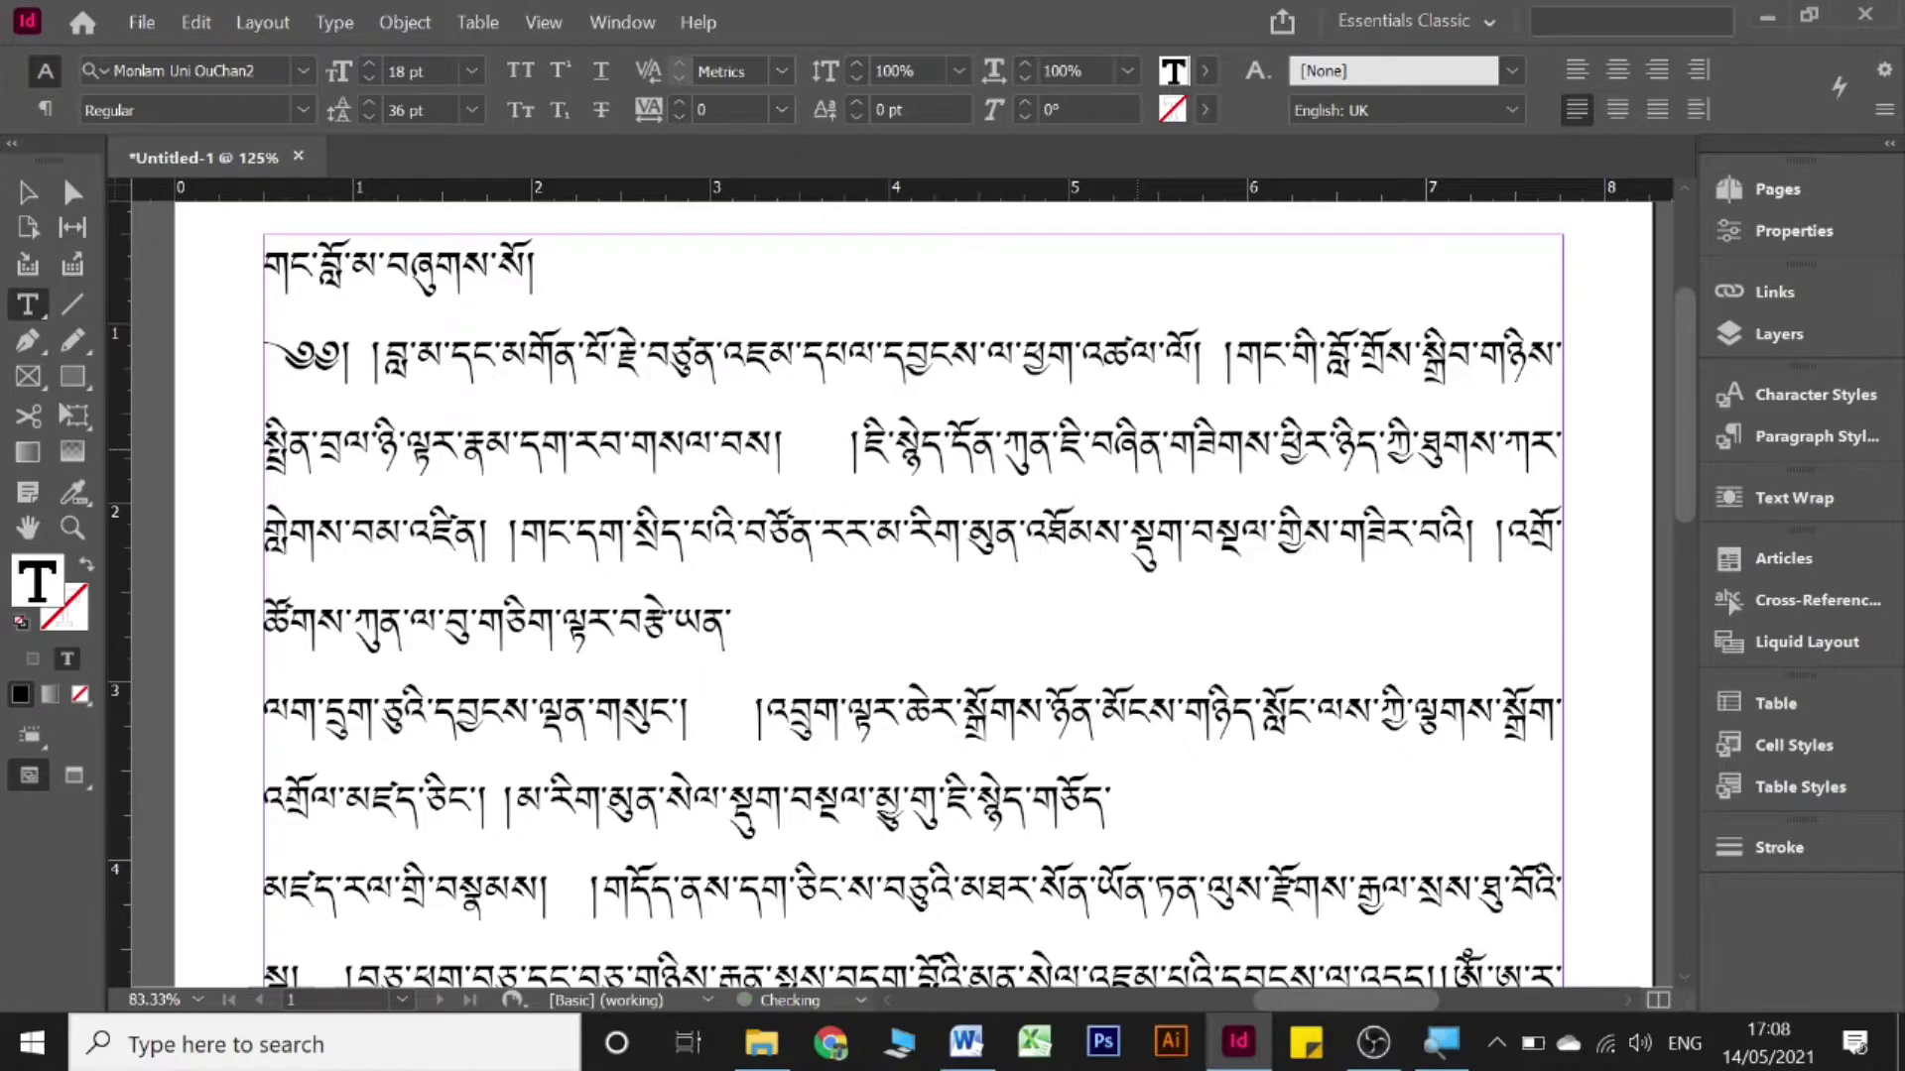
pyautogui.press('Delete')
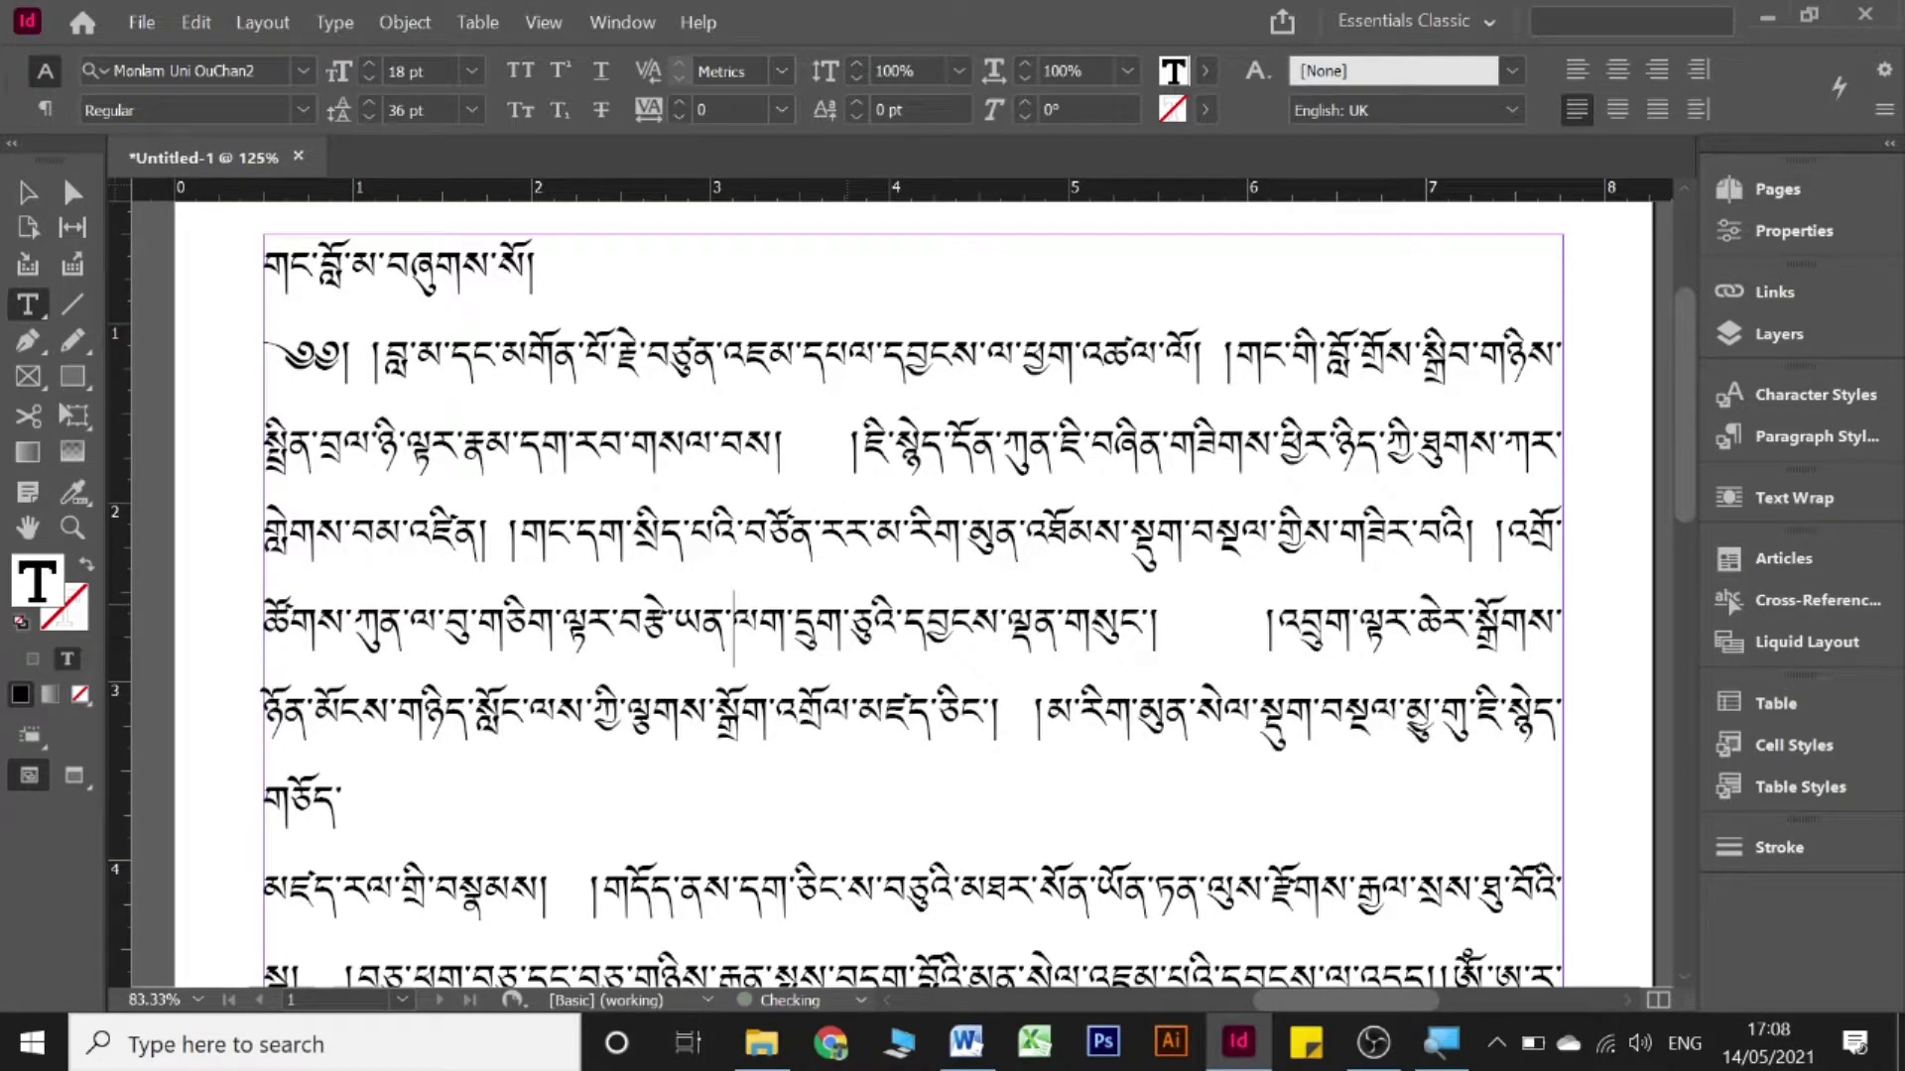
pyautogui.scroll(-2, 1204, 680)
pyautogui.scroll(-1, 664, 715)
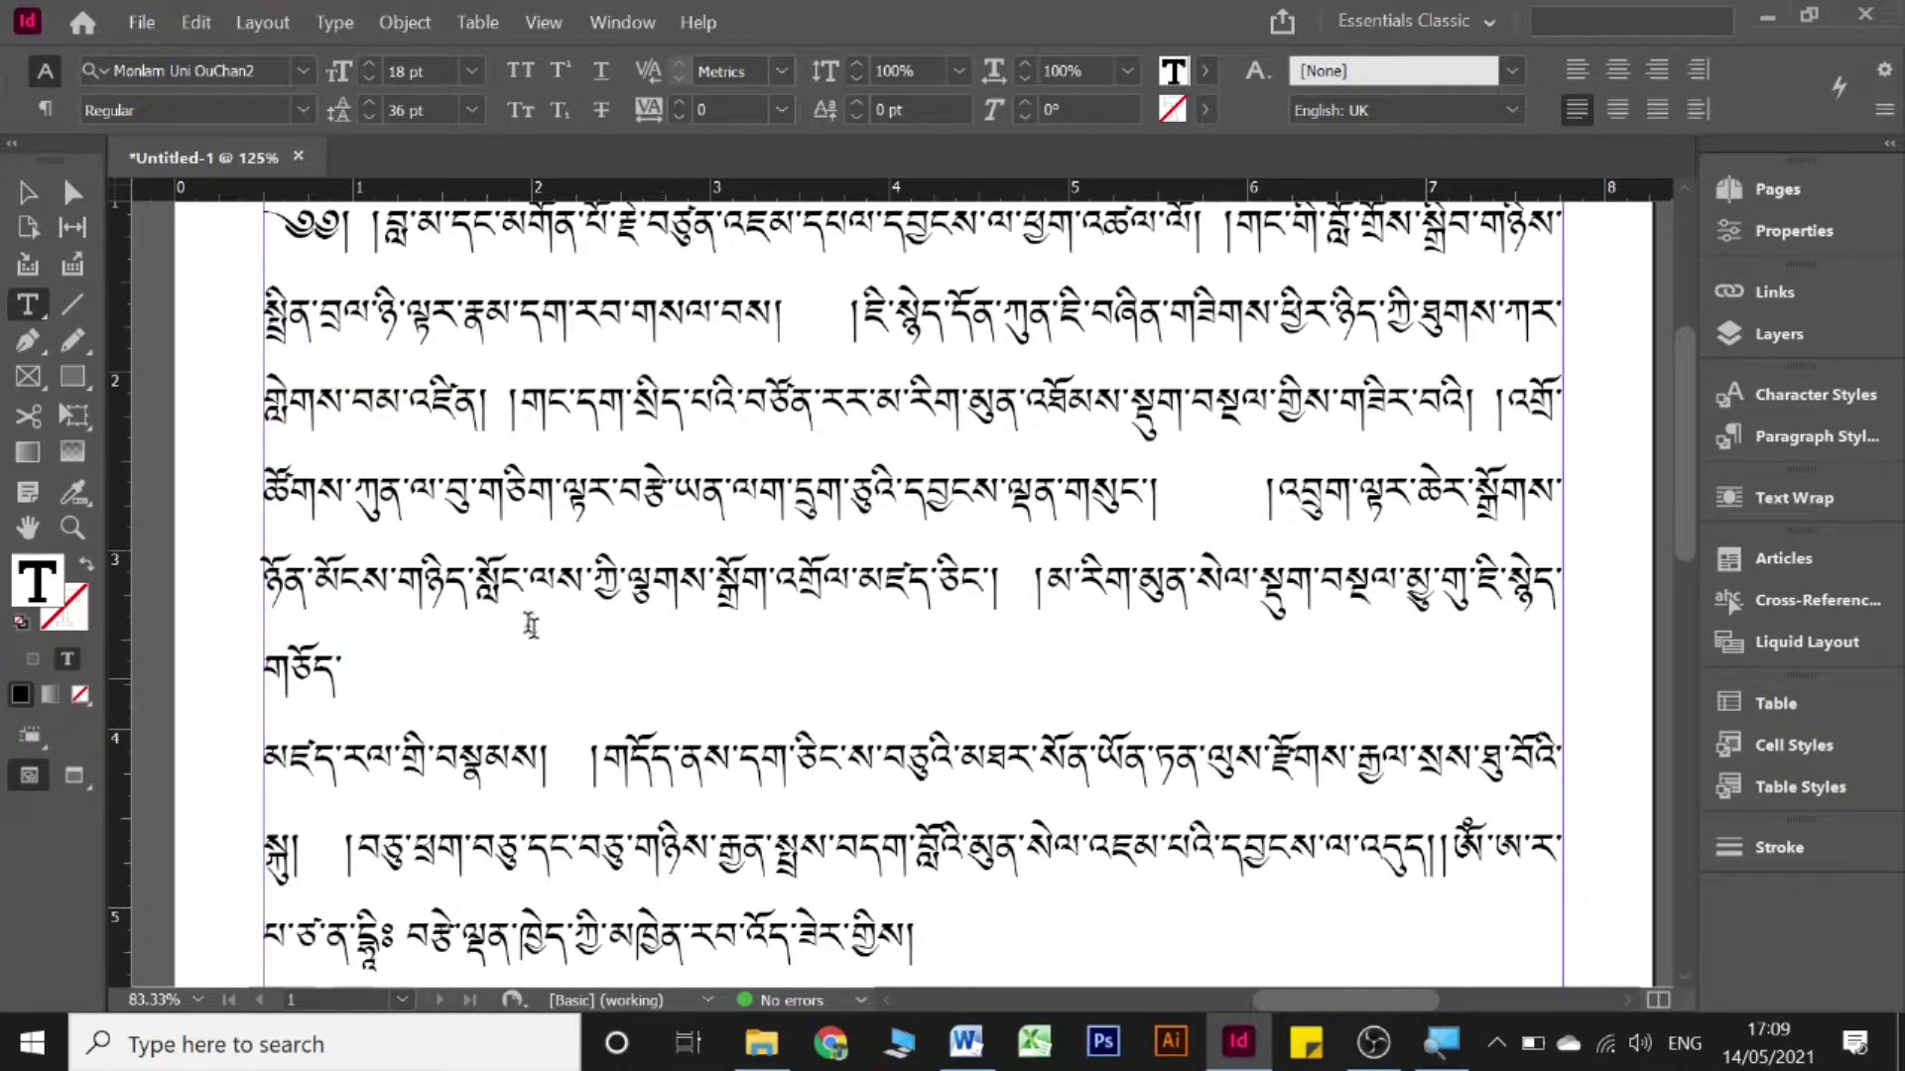
pyautogui.click(396, 651)
pyautogui.press('Delete')
pyautogui.scroll(-3, 699, 700)
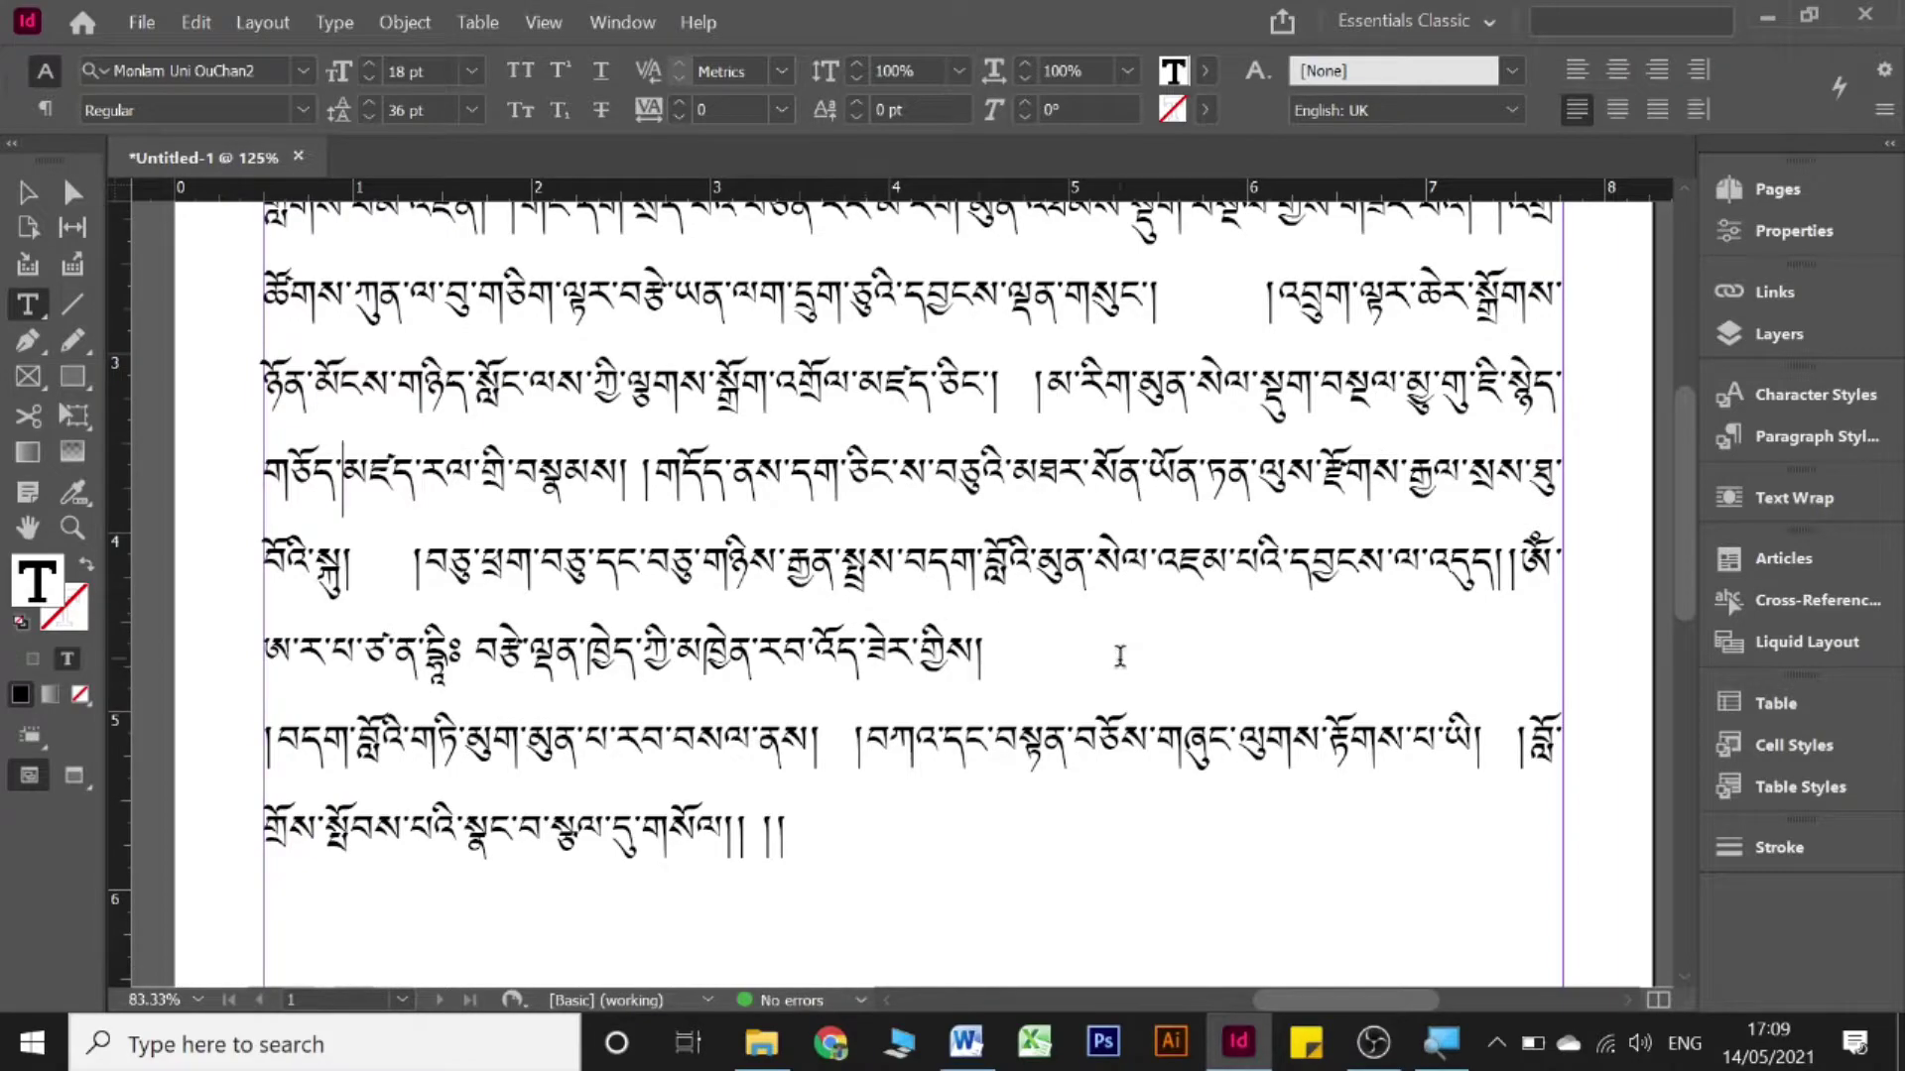
pyautogui.click(1118, 655)
pyautogui.press('Delete')
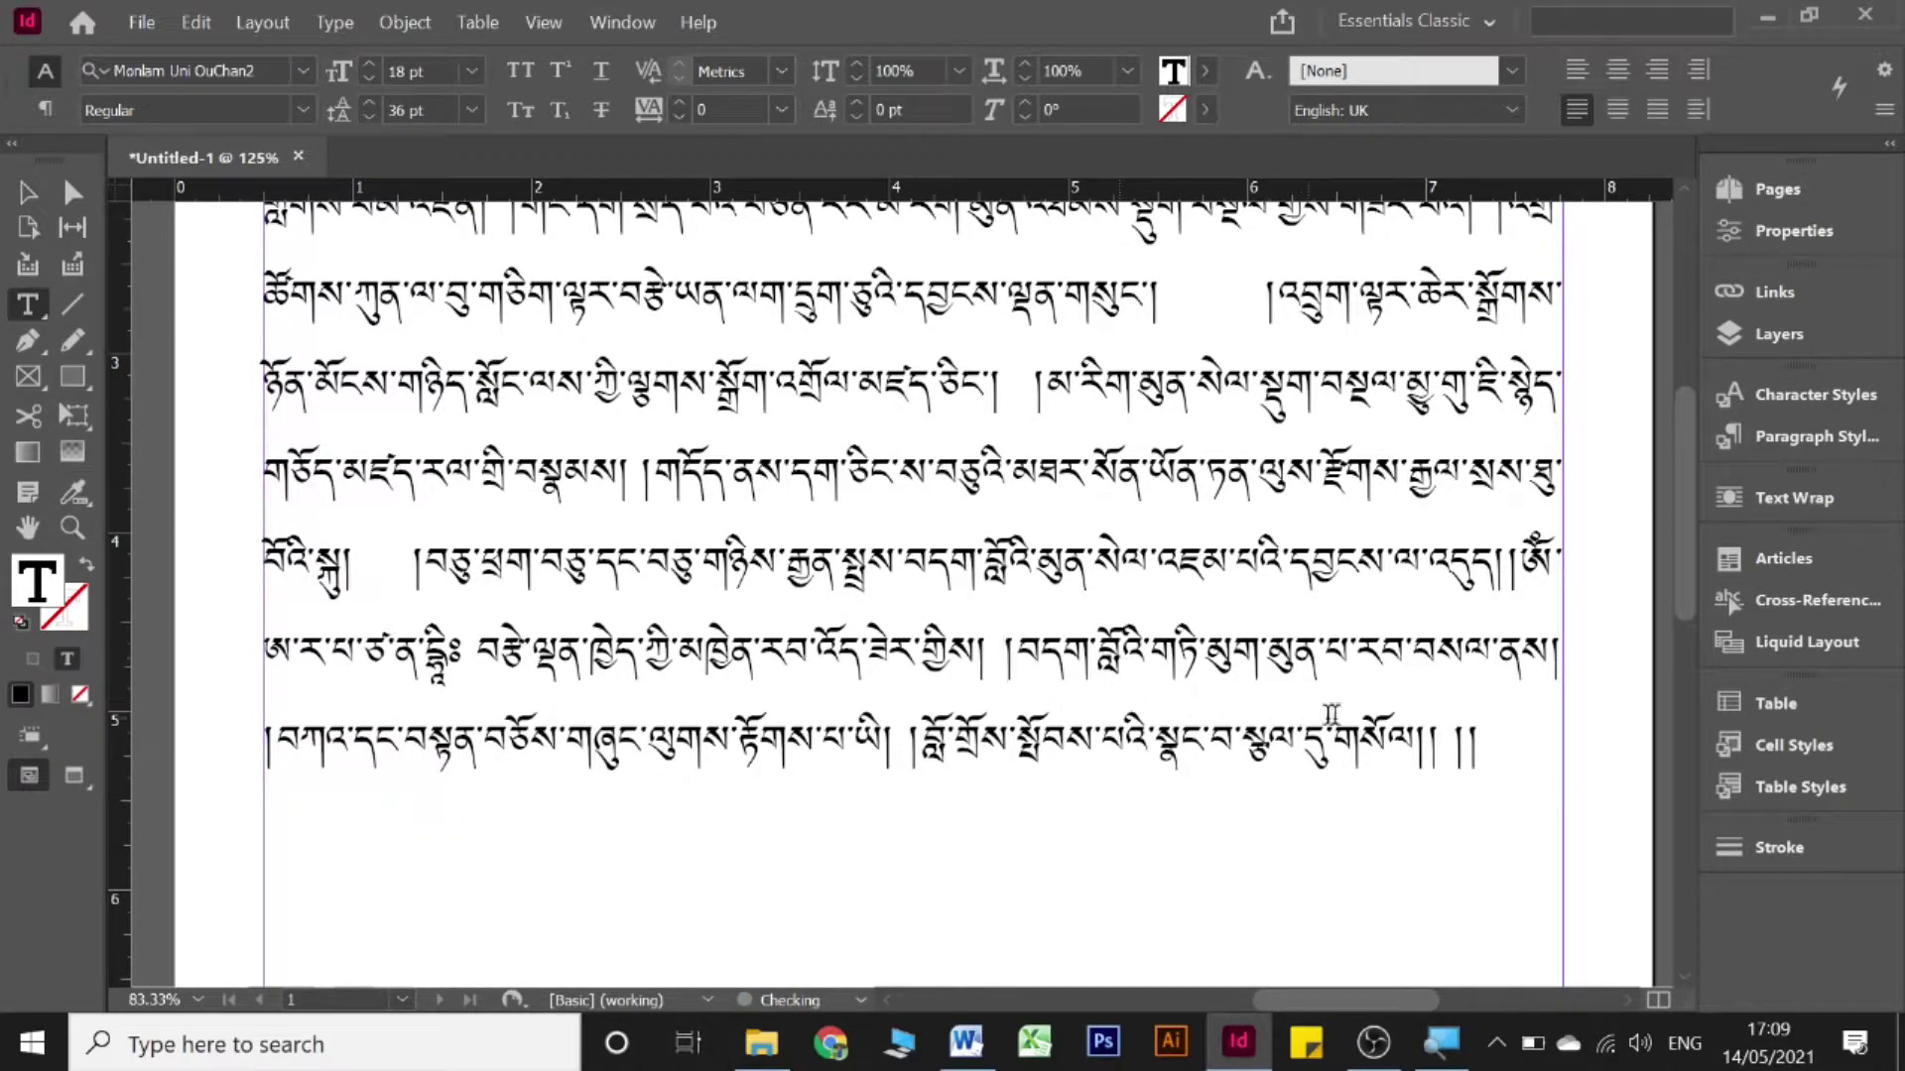
# - Center the title line at the top of the text frame
pyautogui.scroll(3, 635, 655)
pyautogui.scroll(3, 625, 653)
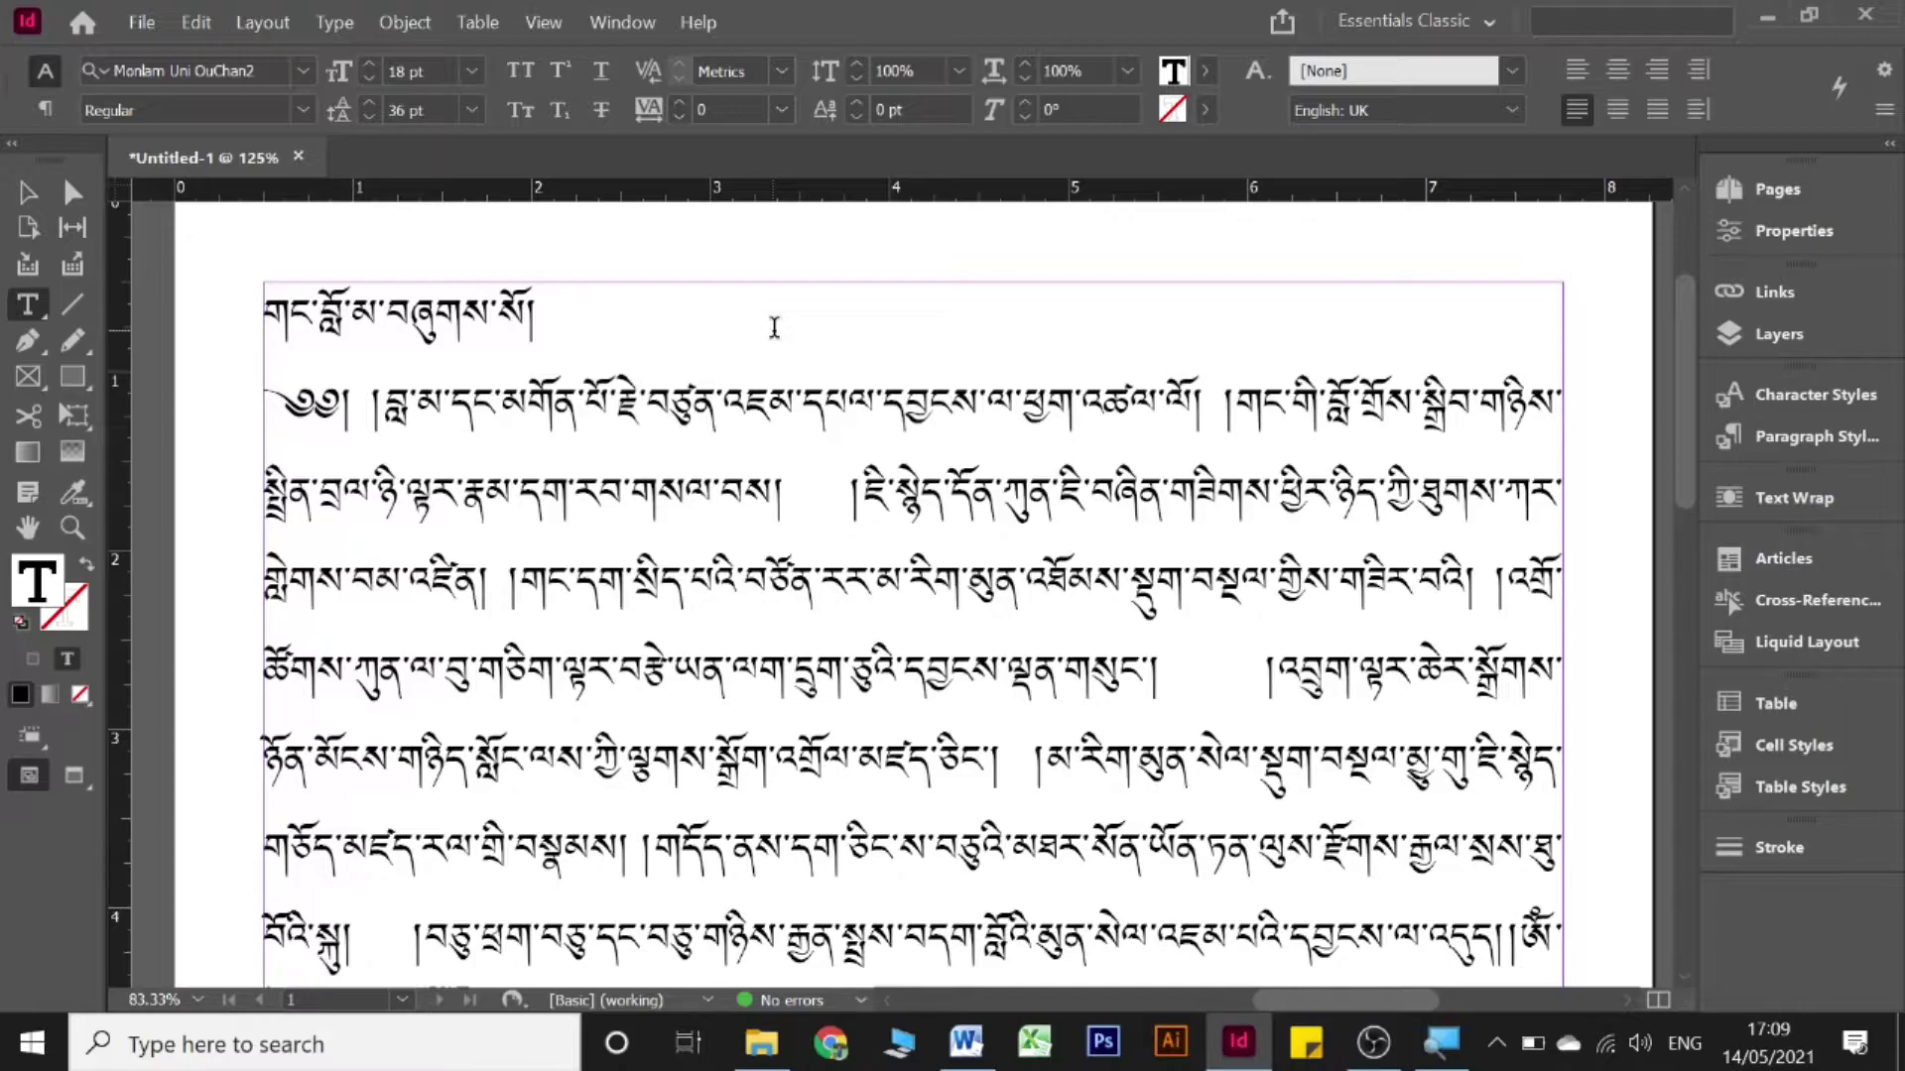
pyautogui.moveTo(572, 329); pyautogui.dragTo(246, 343)
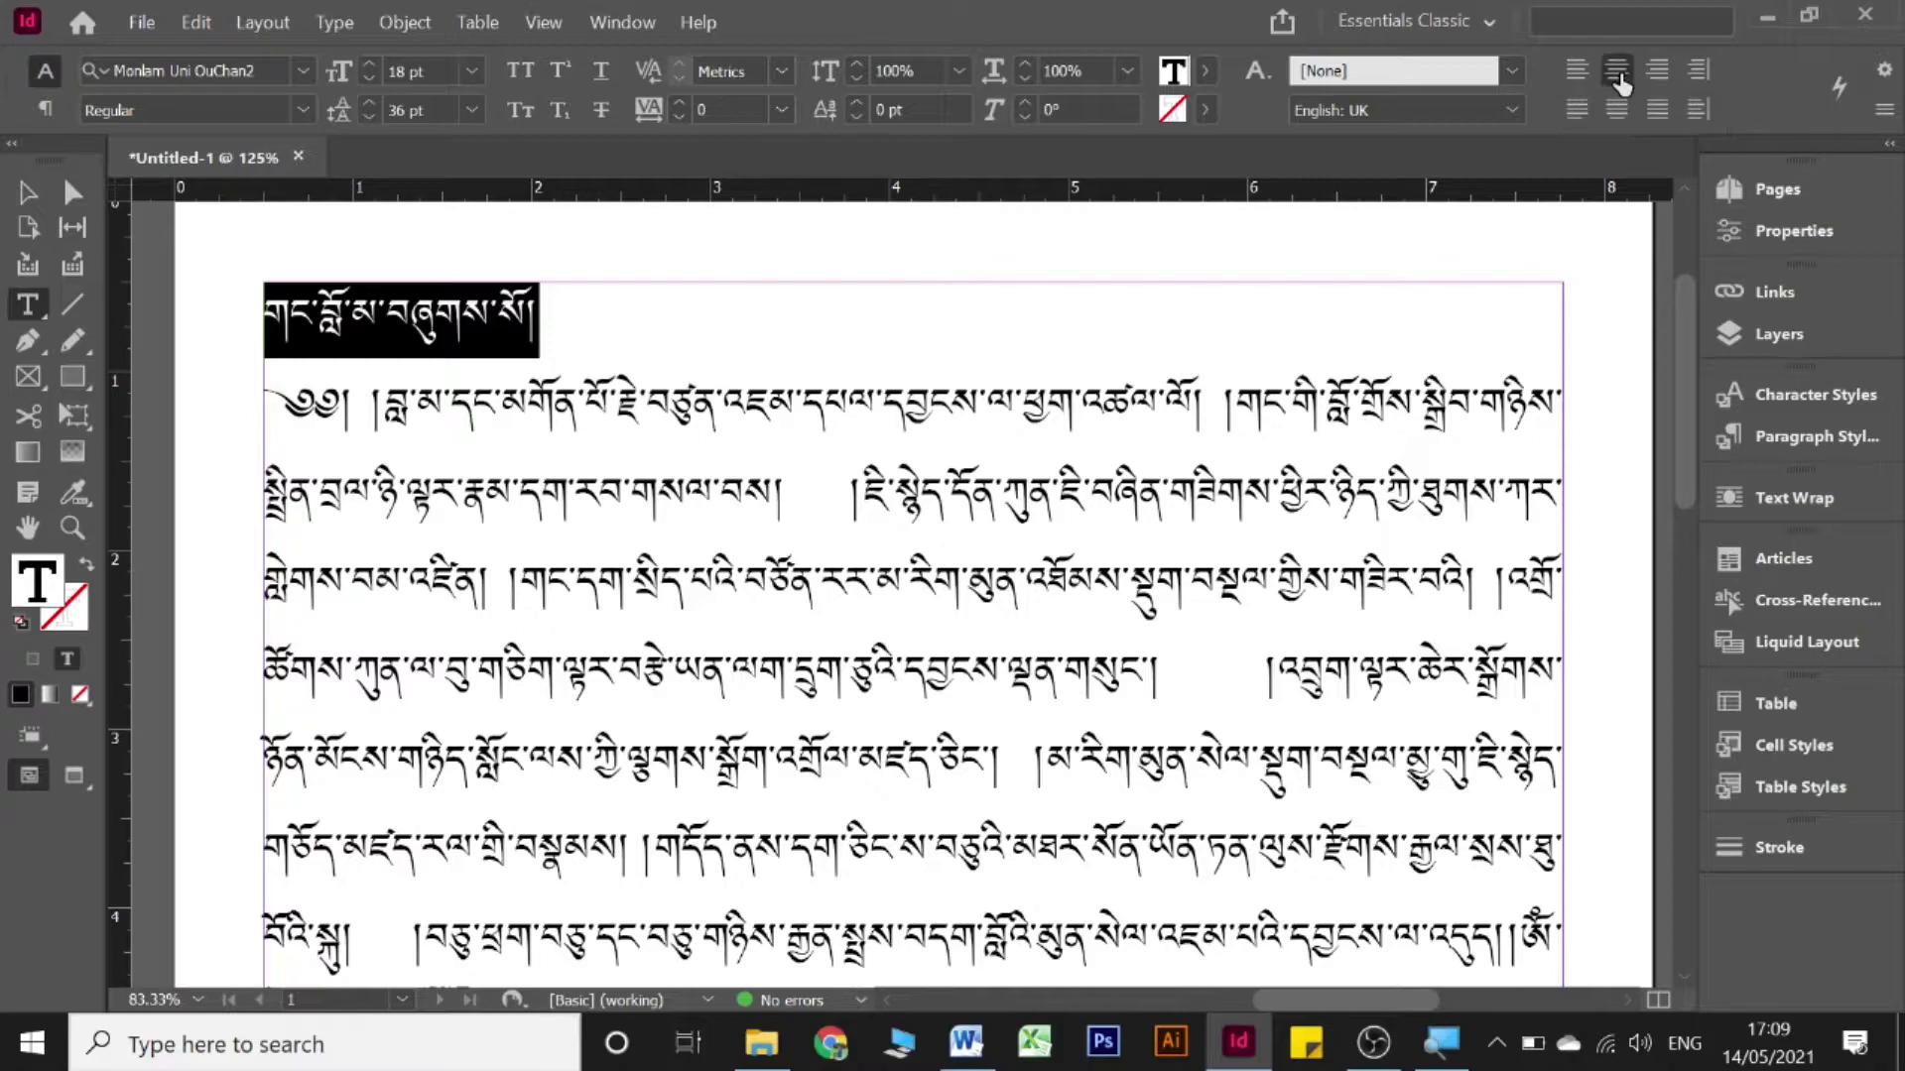
pyautogui.click(1618, 71)
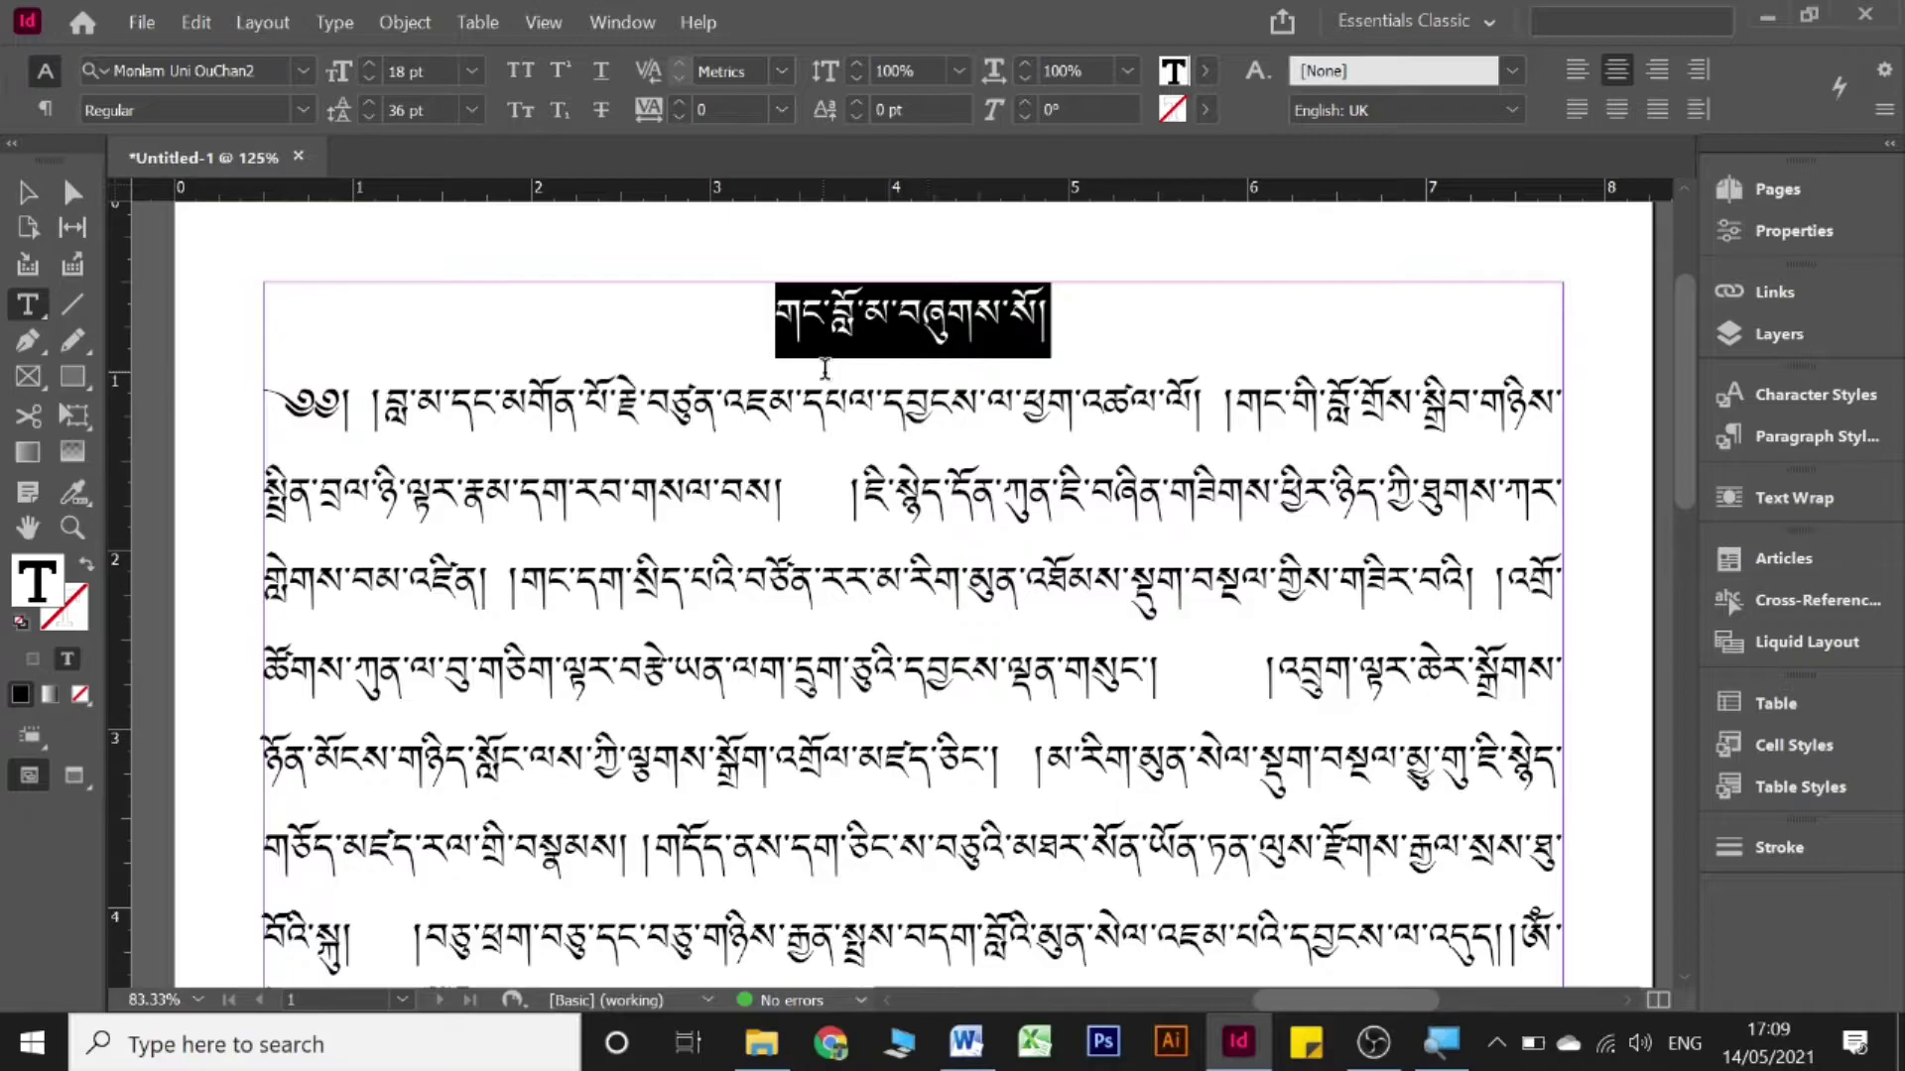
pyautogui.click(677, 362)
# - Examine the gaps between the phrases of the justified body text and compare their widths
pyautogui.scroll(-5, 643, 428)
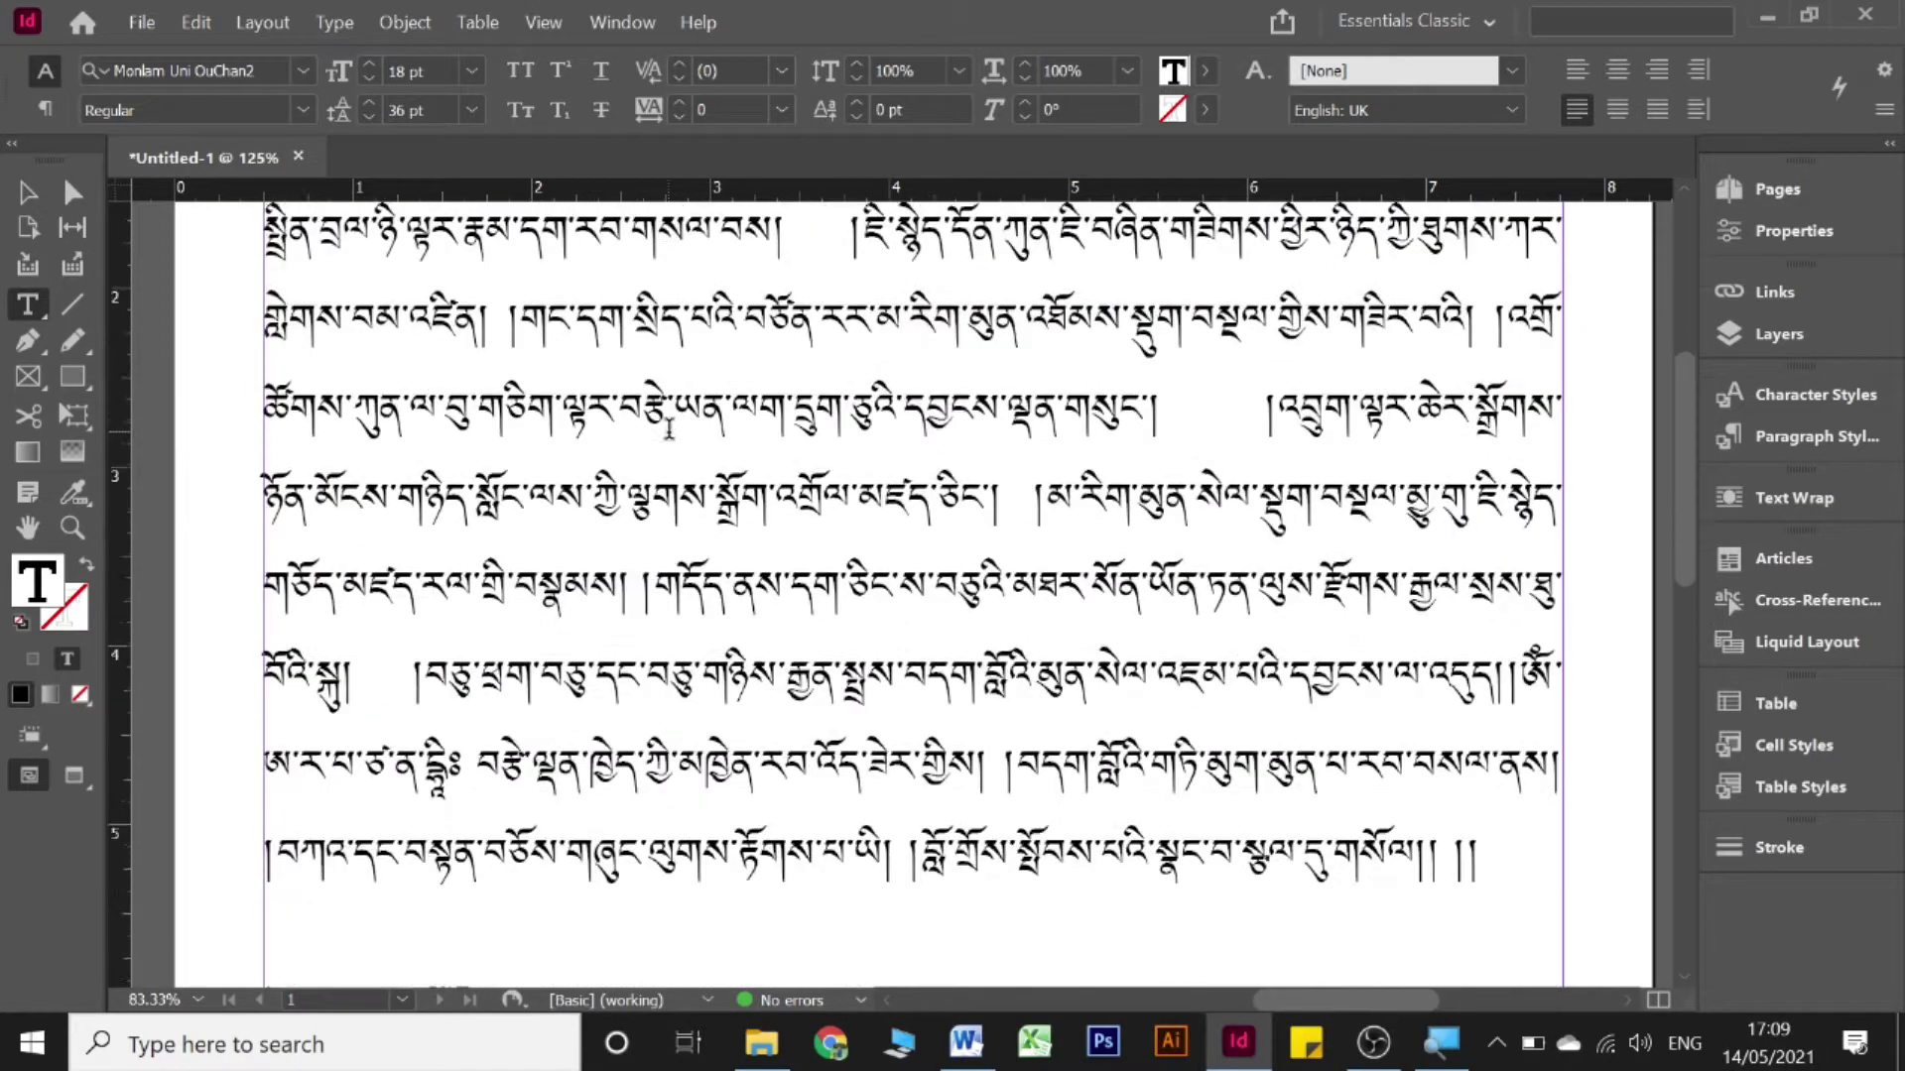
pyautogui.scroll(5, 791, 503)
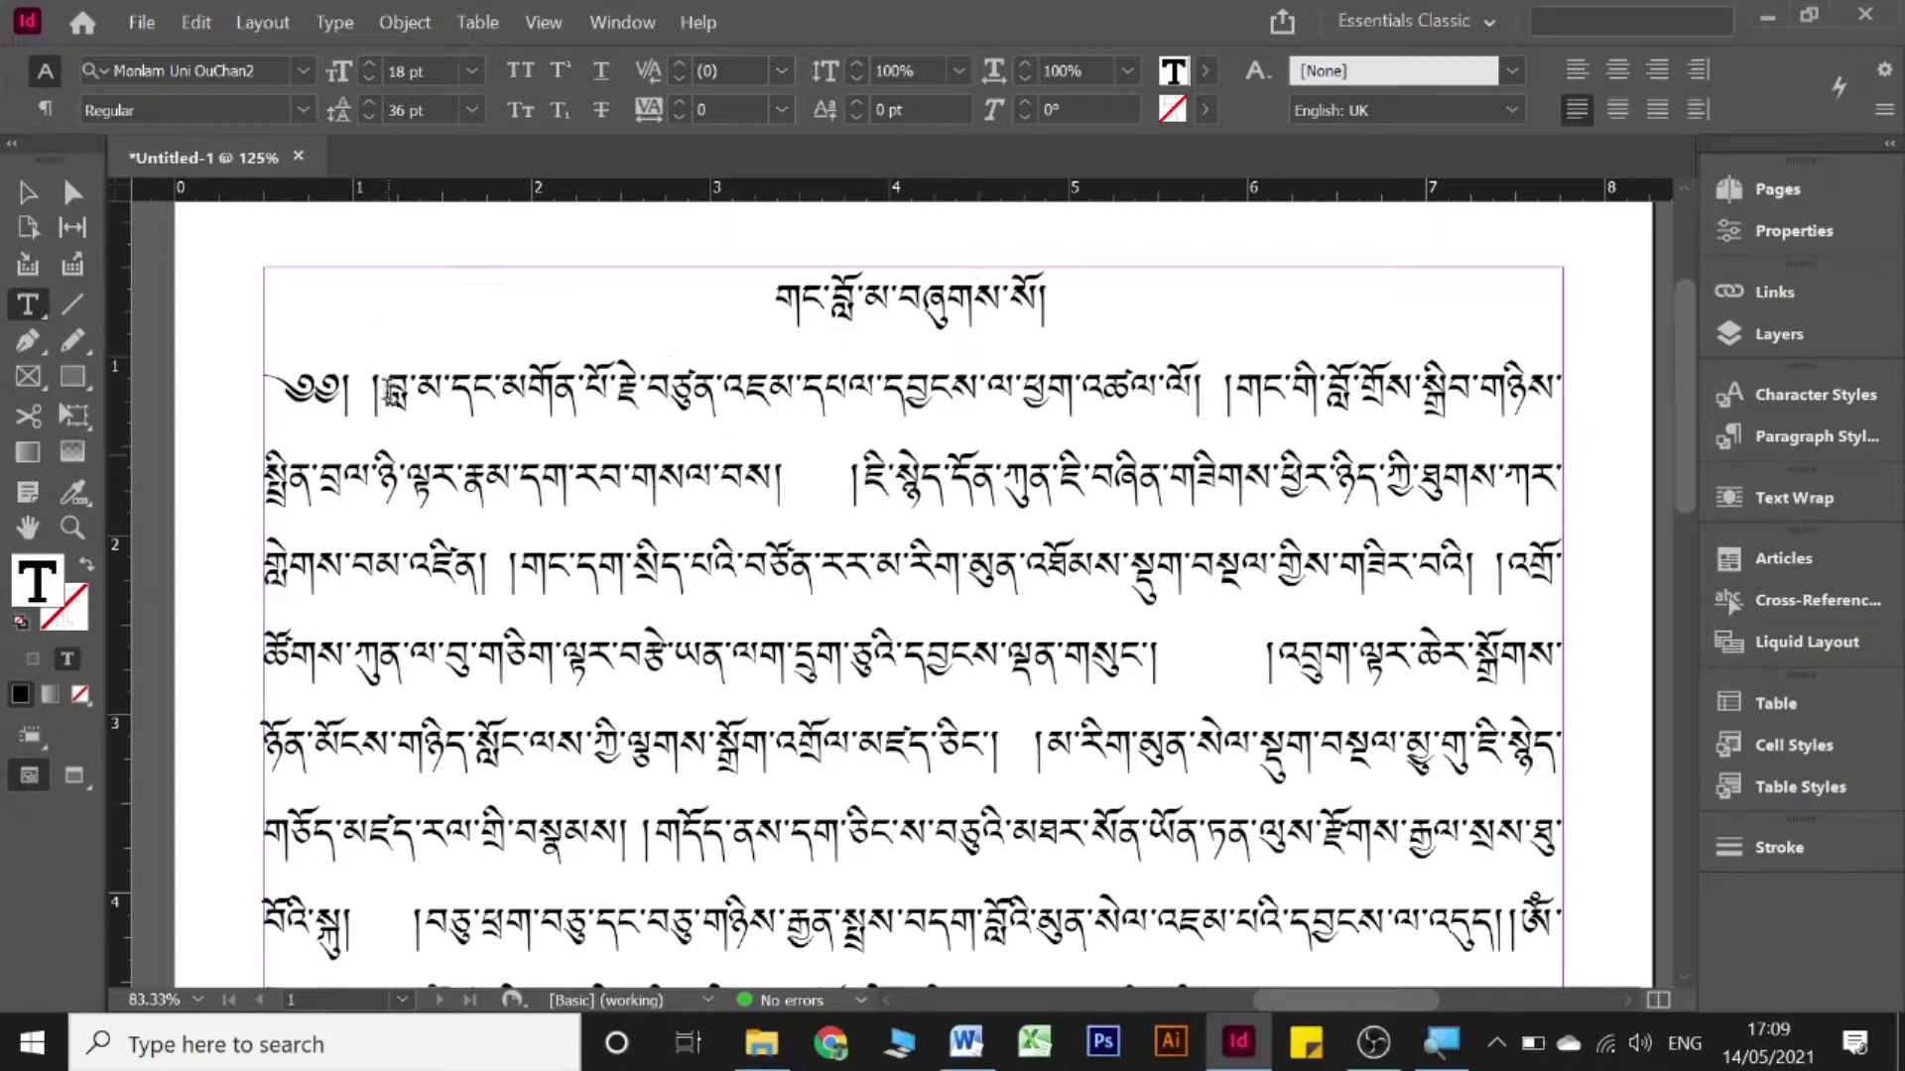
pyautogui.scroll(-3, 437, 467)
pyautogui.scroll(-1, 448, 469)
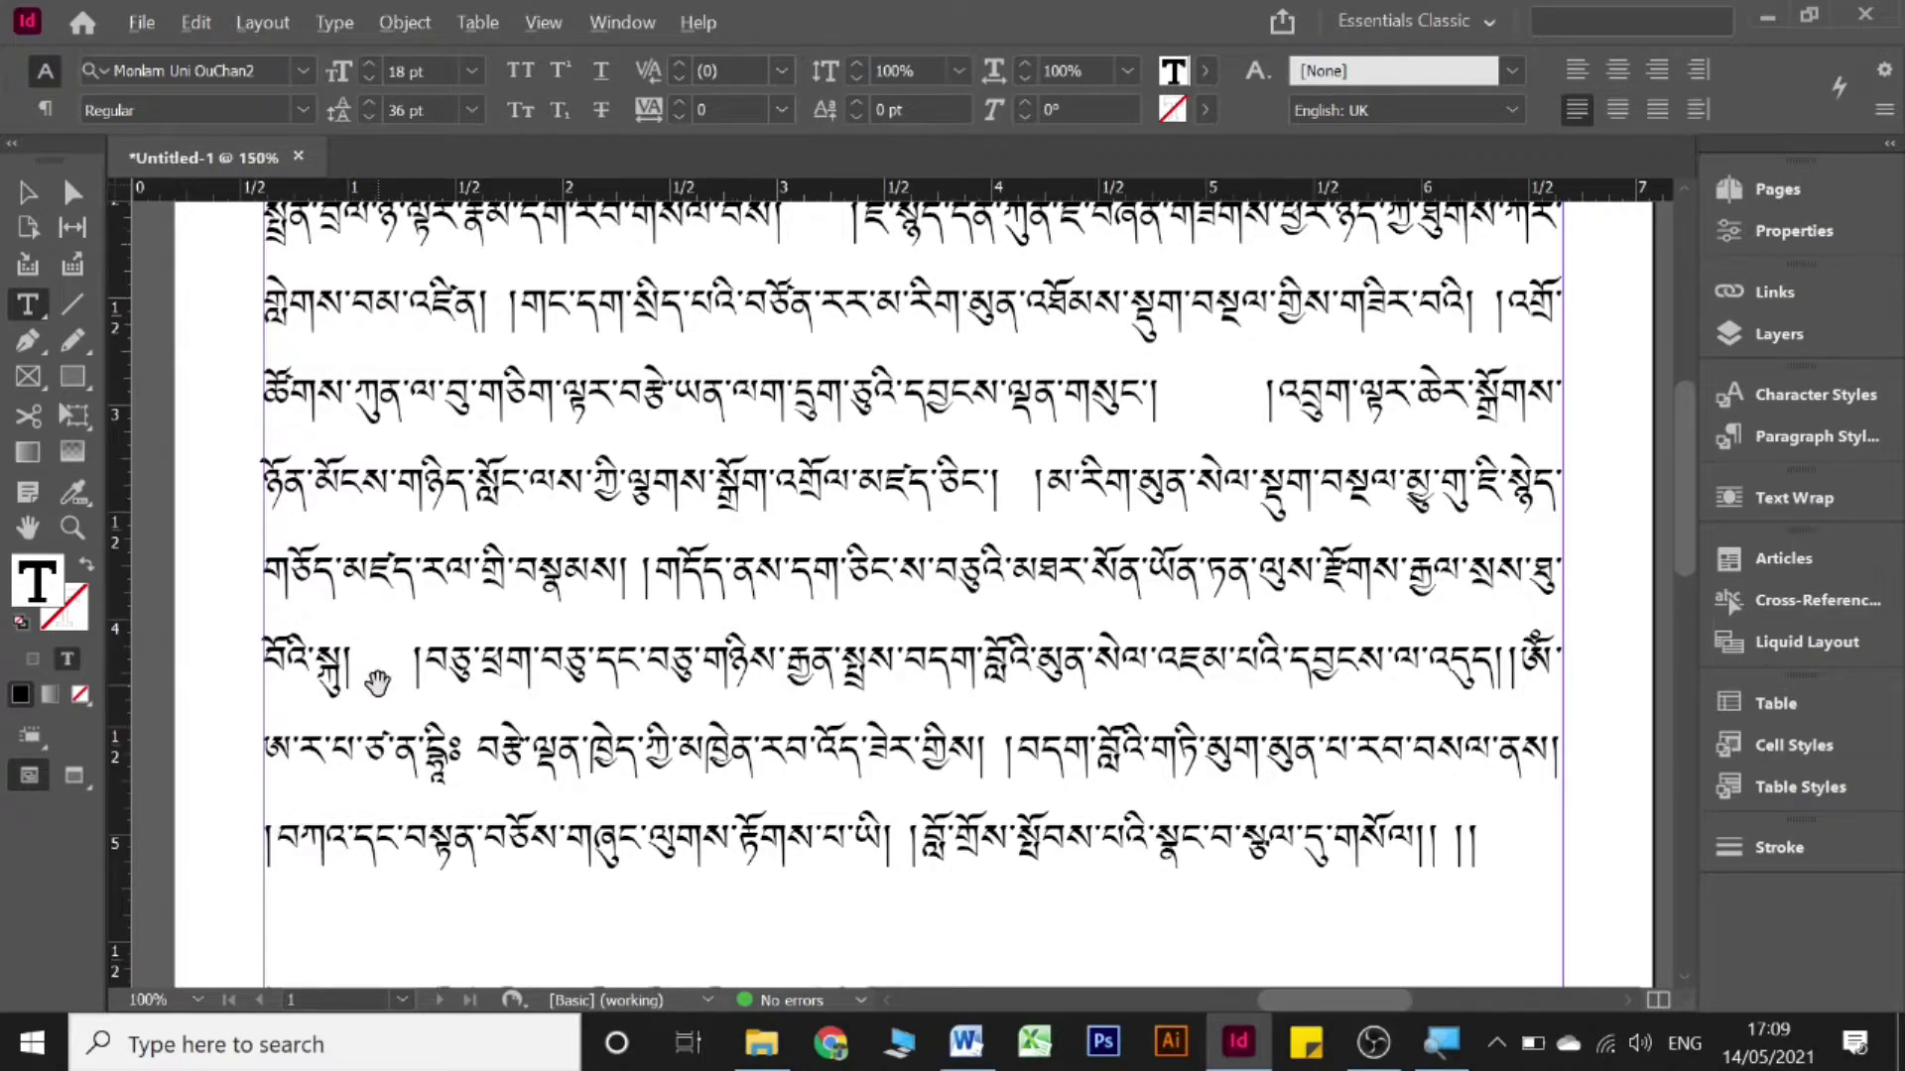
pyautogui.scroll(2, 379, 681)
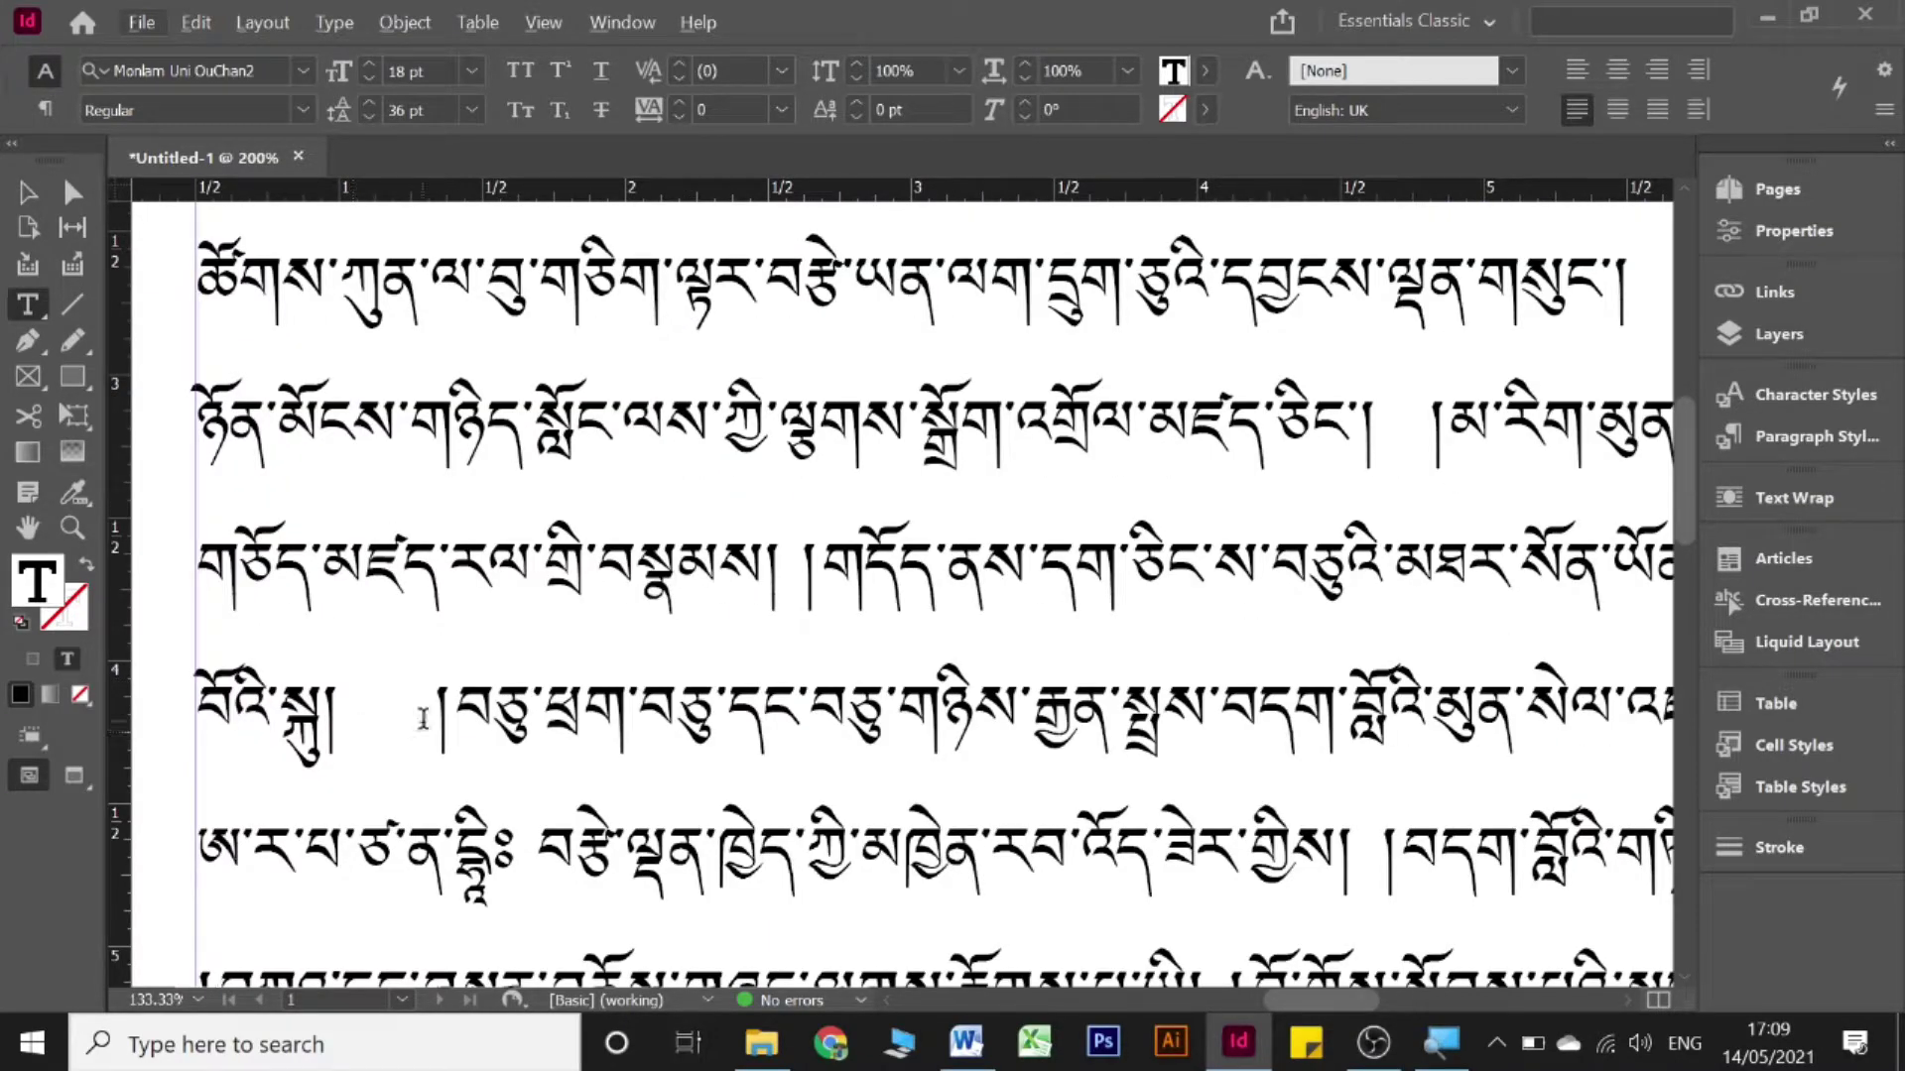
pyautogui.doubleClick(397, 716)
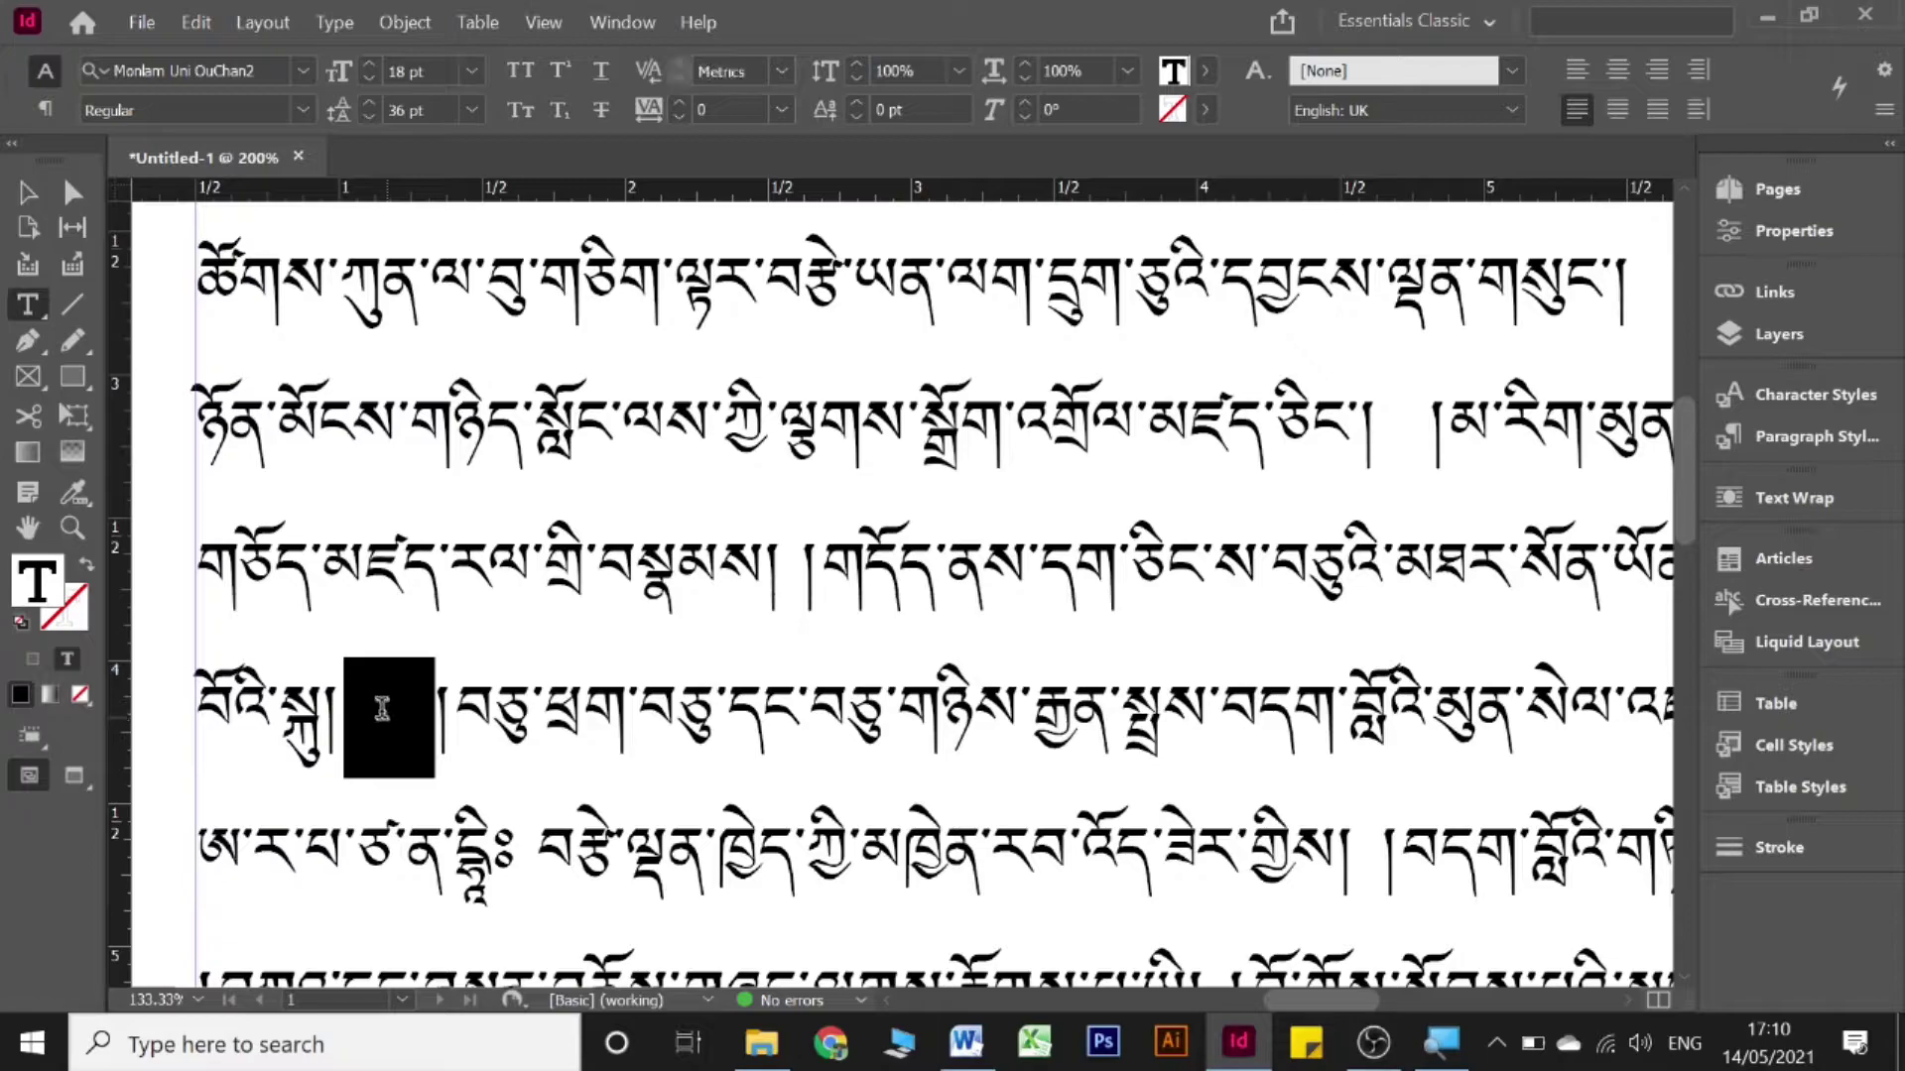
pyautogui.doubleClick(784, 576)
pyautogui.click(796, 575)
pyautogui.doubleClick(799, 579)
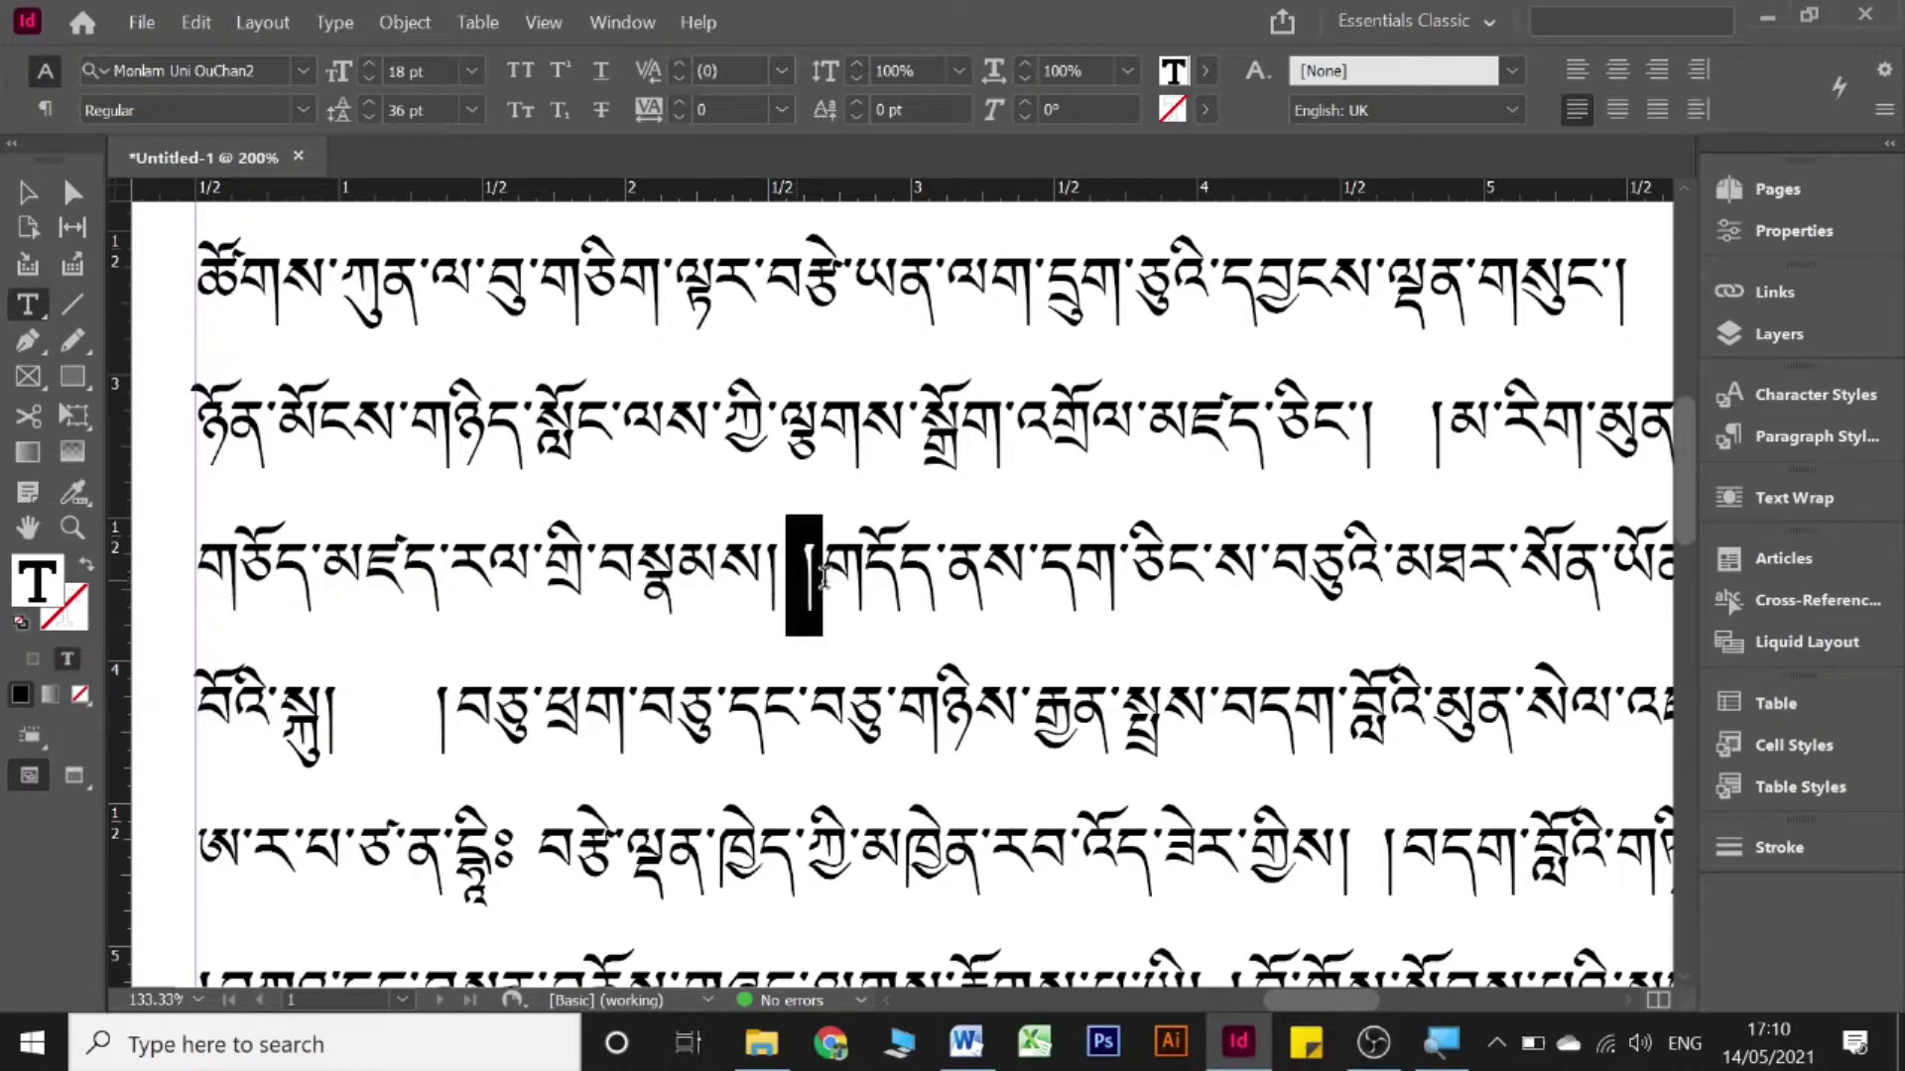
pyautogui.click(801, 582)
pyautogui.scroll(-2, 782, 597)
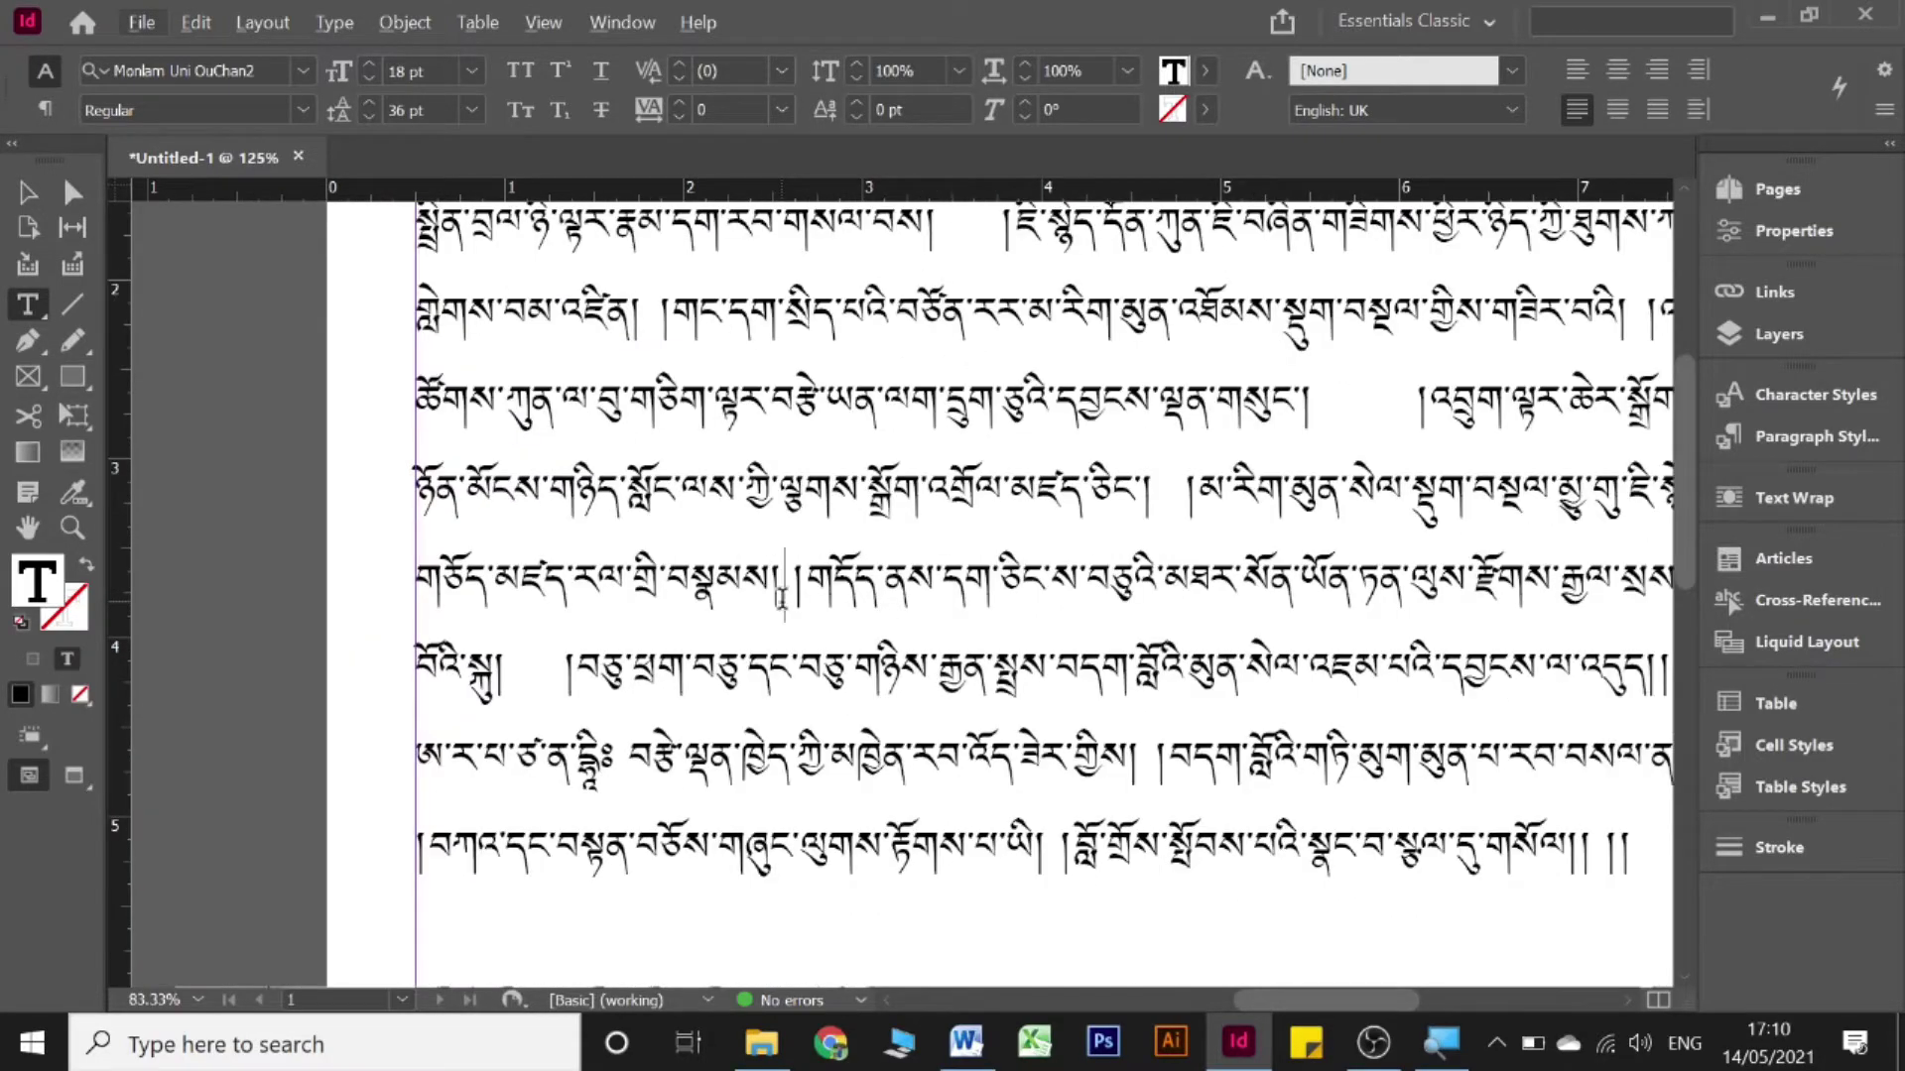
pyautogui.scroll(-1, 782, 597)
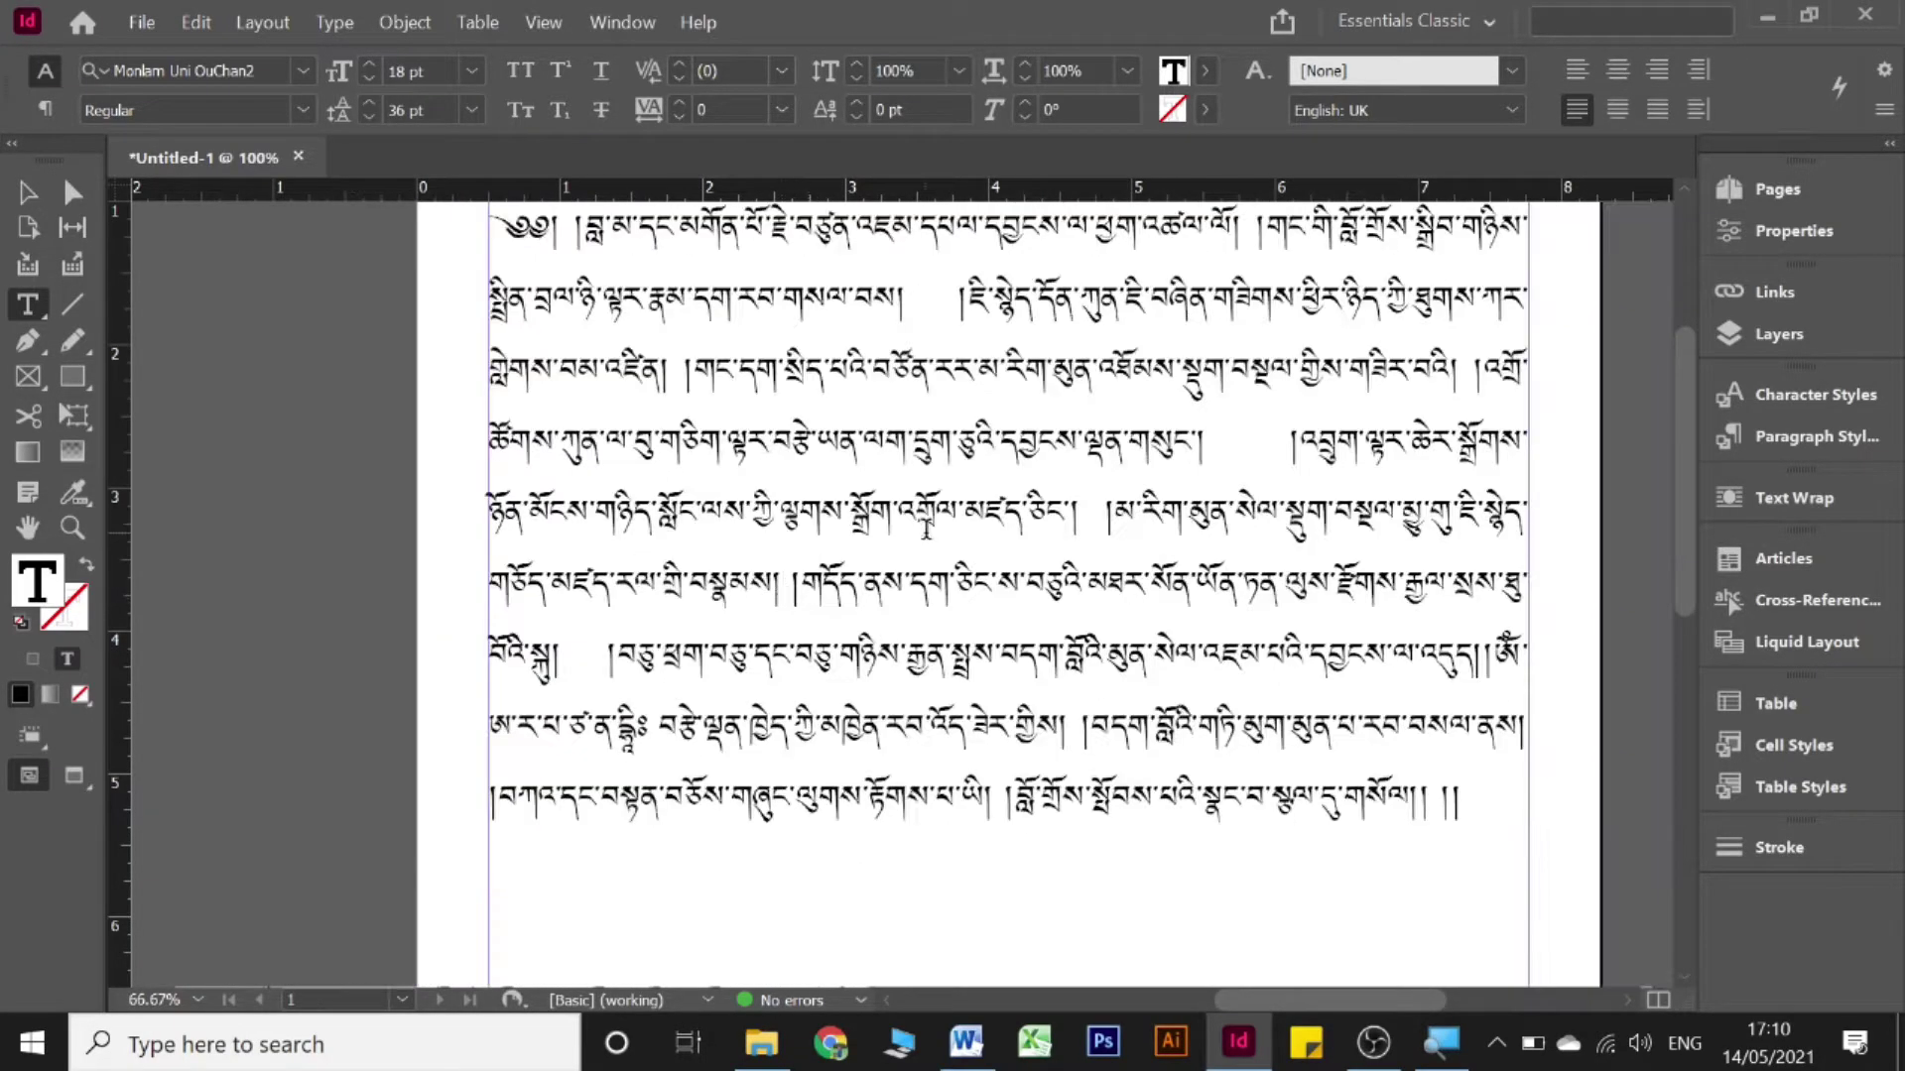
pyautogui.scroll(2, 925, 528)
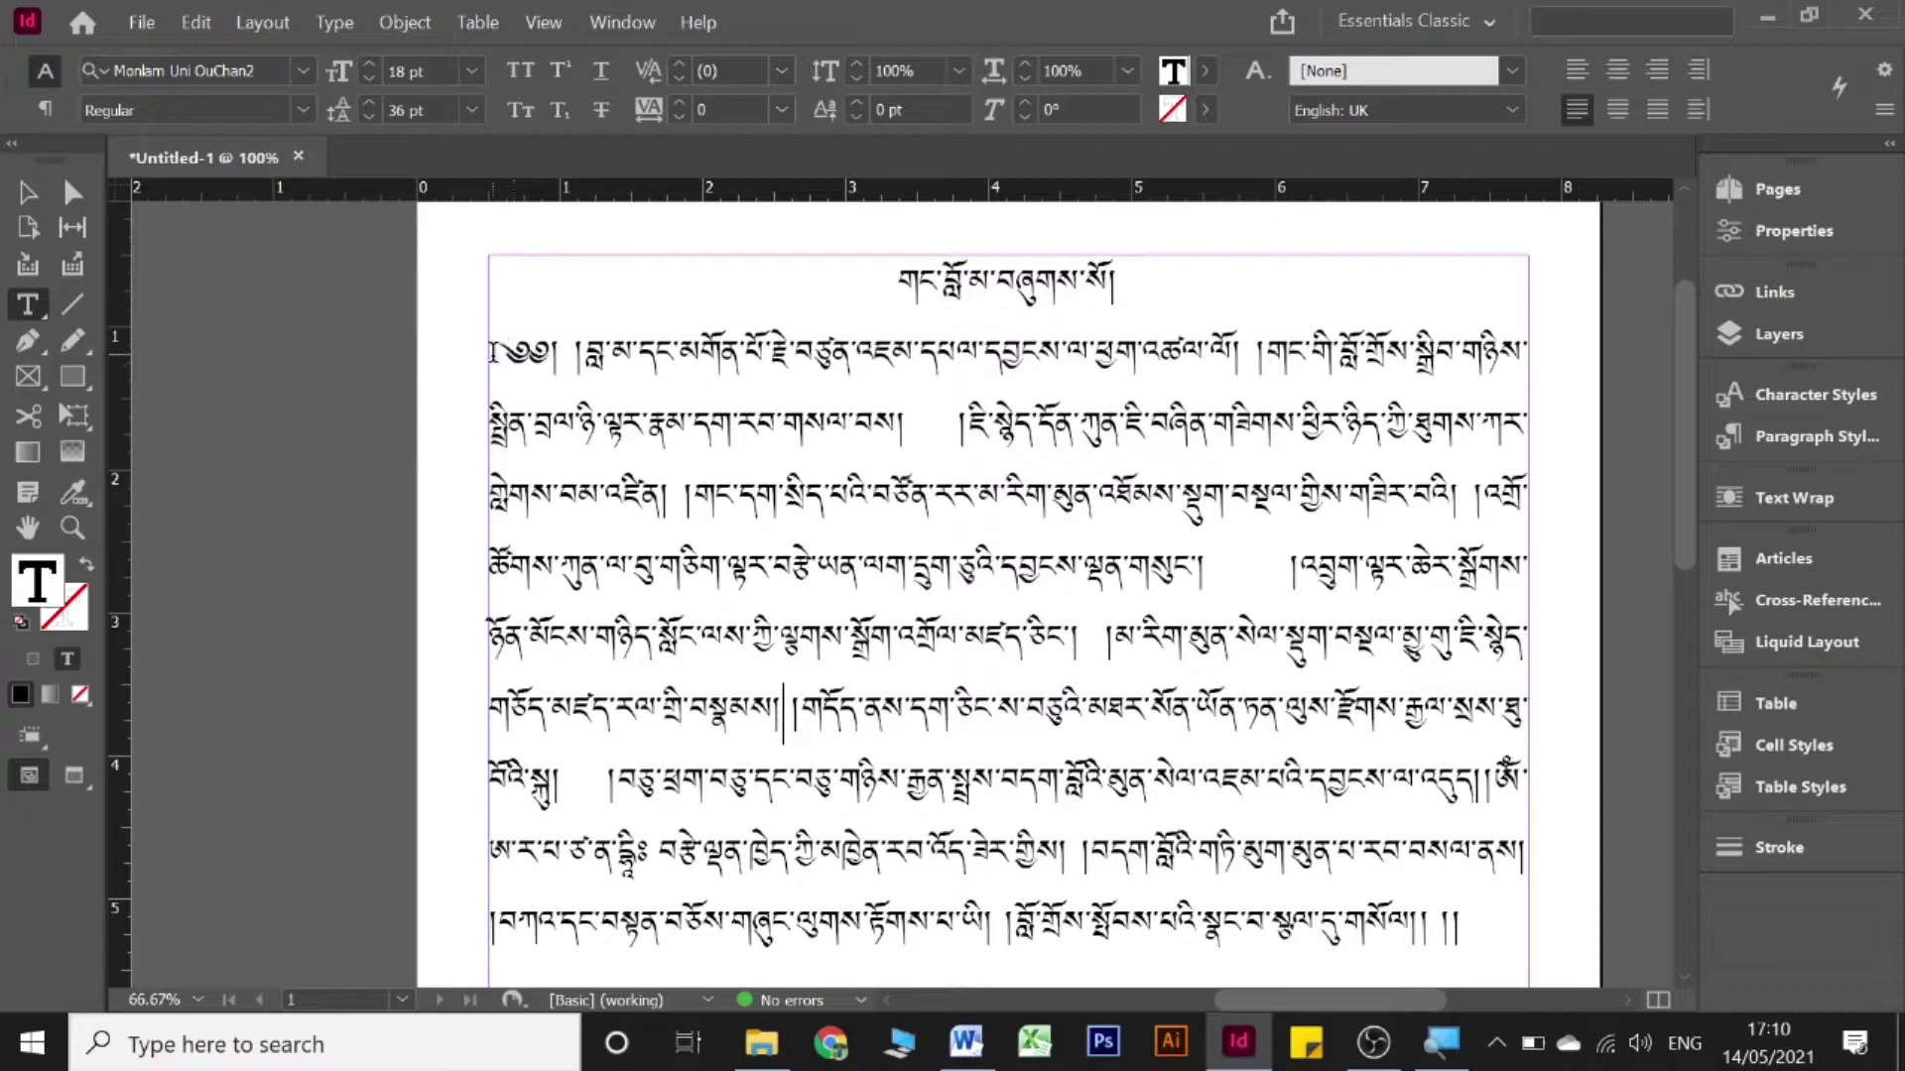
# - Open the justification settings for the whole body paragraph with the preview turned on, keeping the text behind the dialog in view
pyautogui.moveTo(492, 353); pyautogui.dragTo(1502, 919)
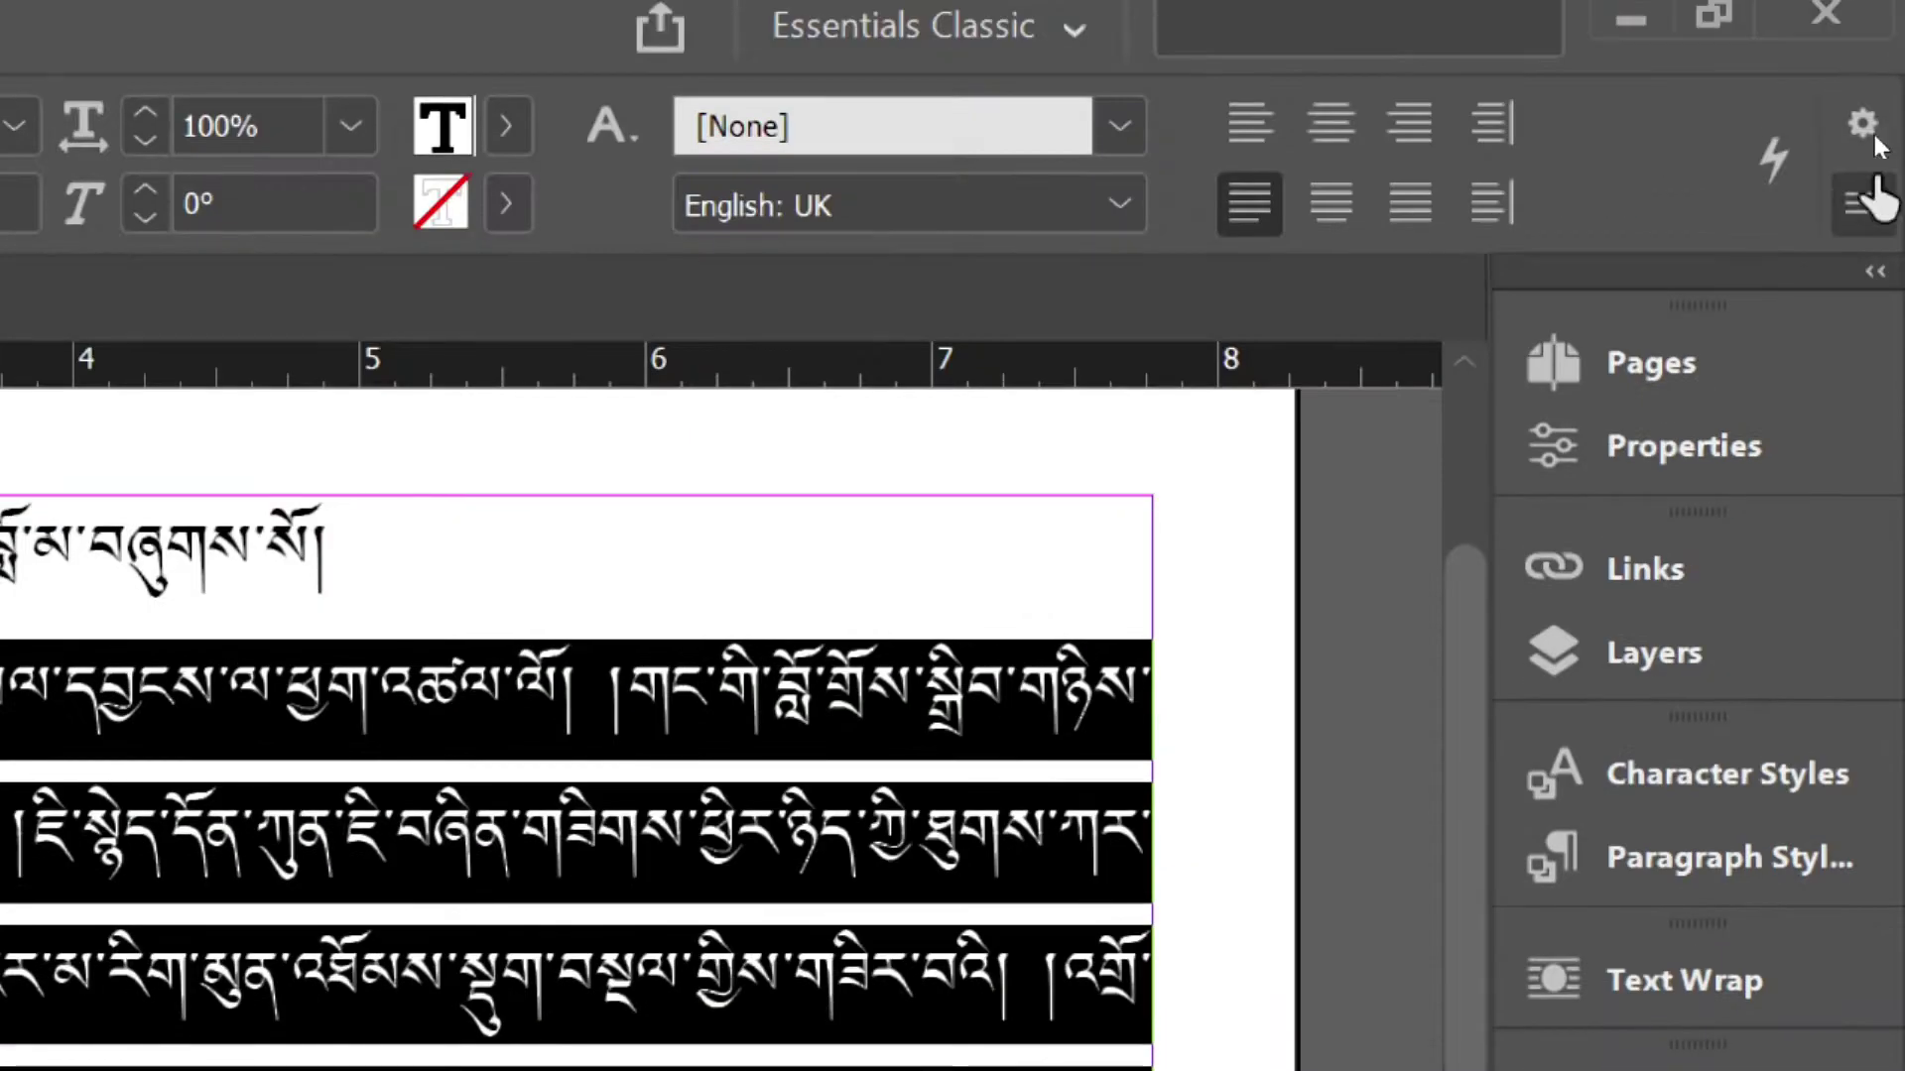
pyautogui.click(1865, 213)
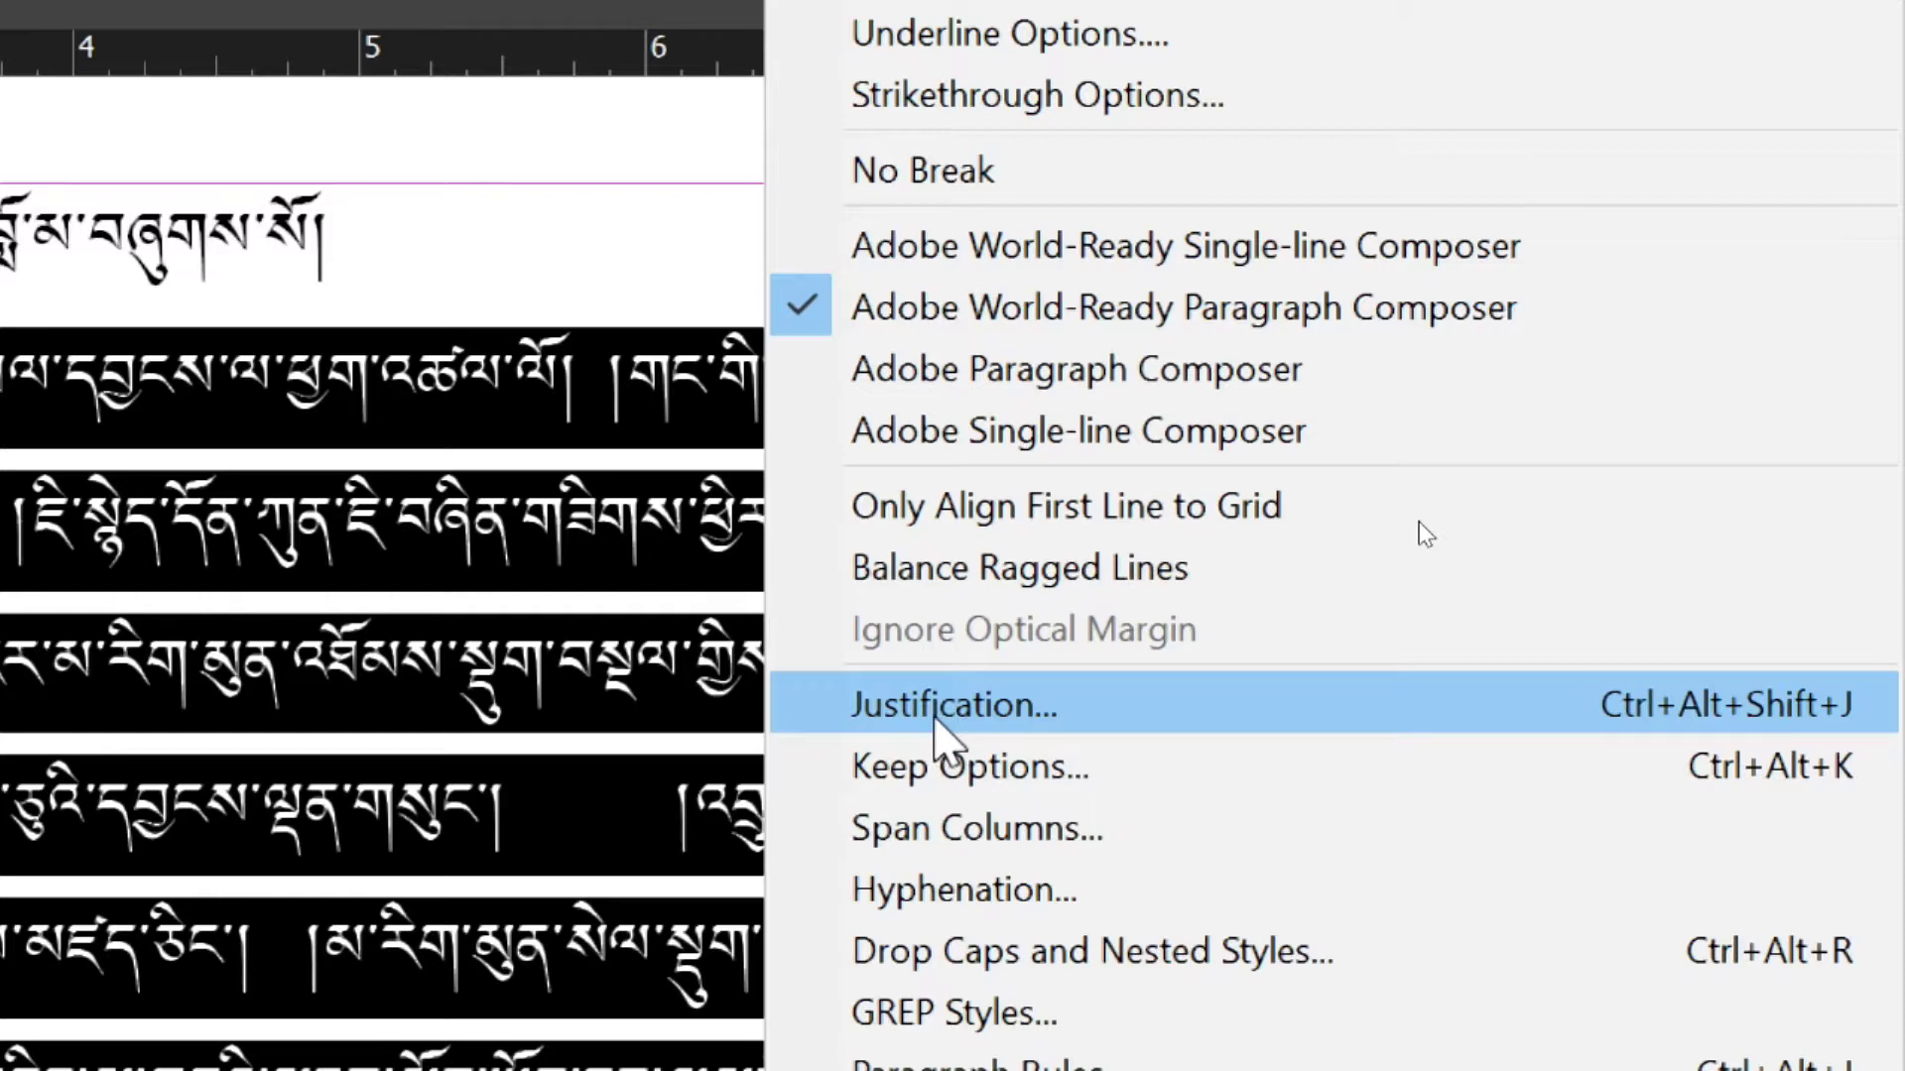
pyautogui.click(911, 706)
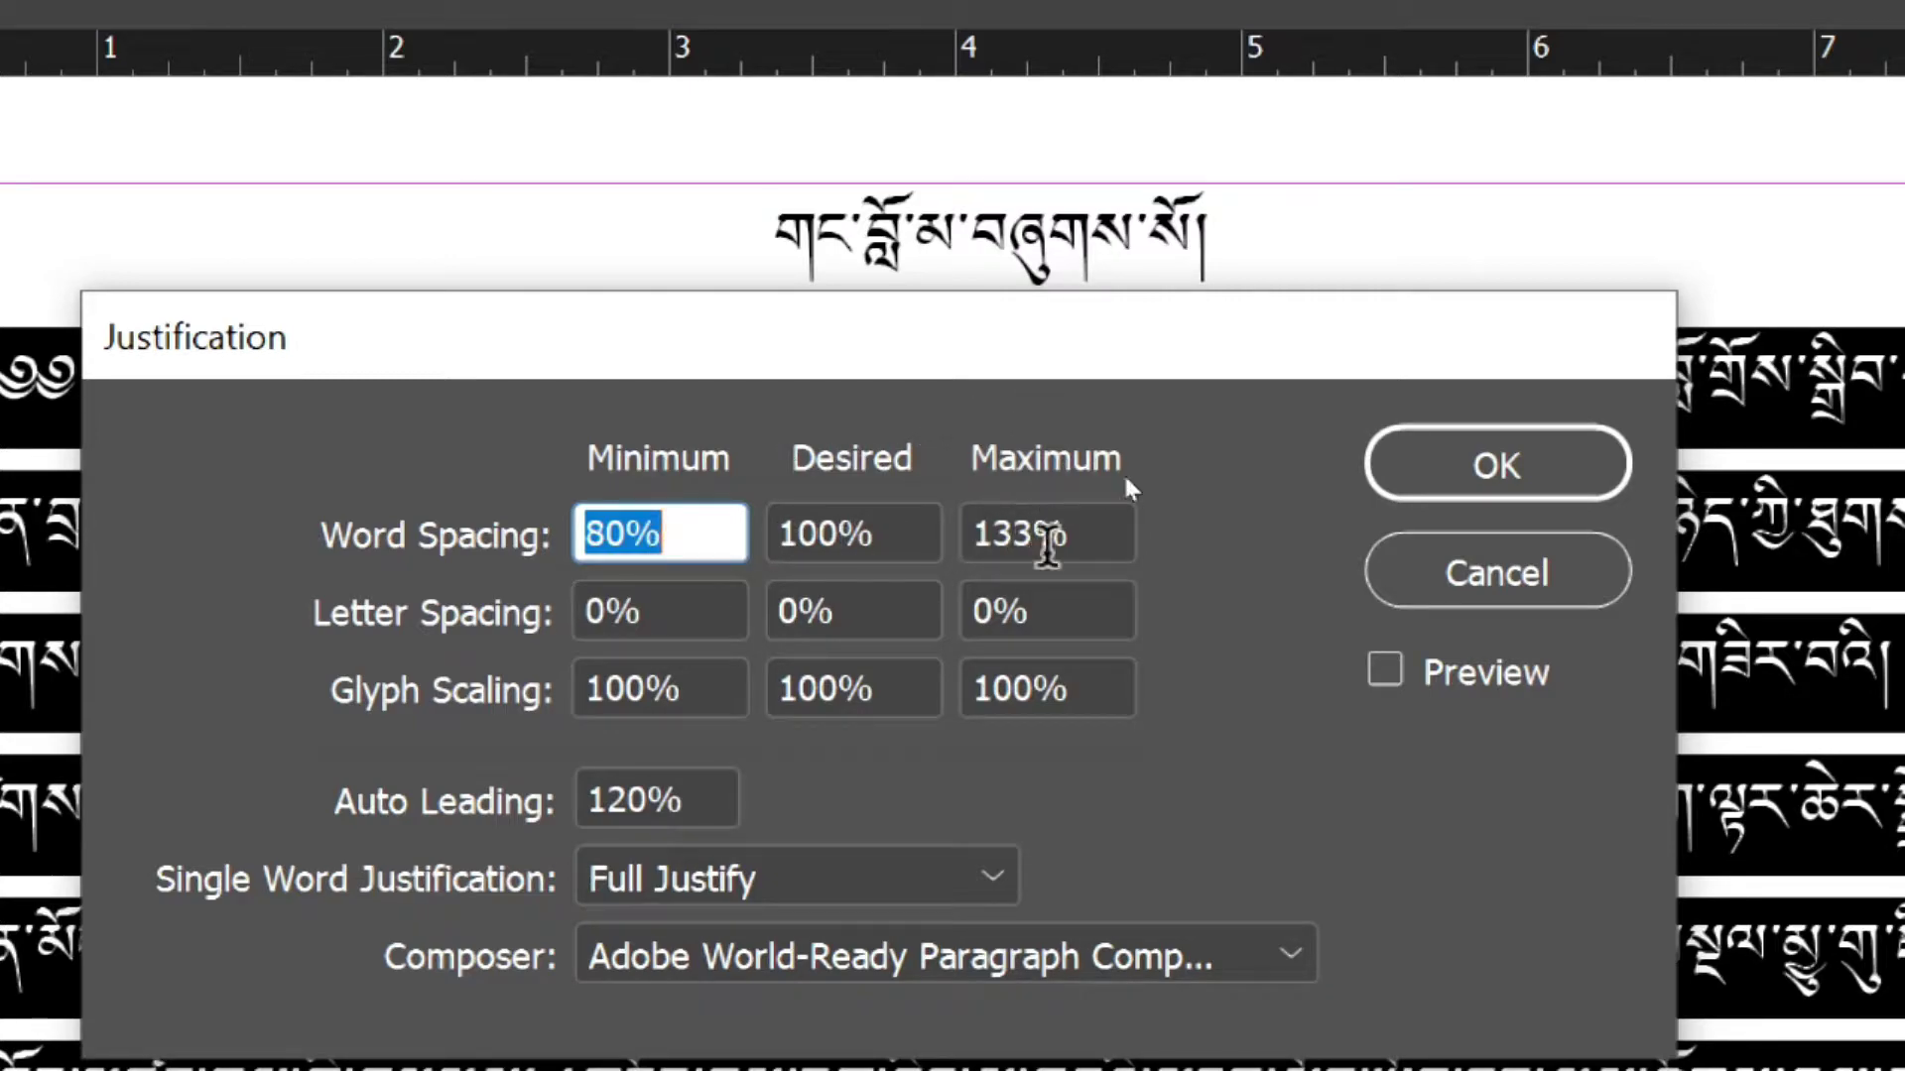
pyautogui.click(1385, 669)
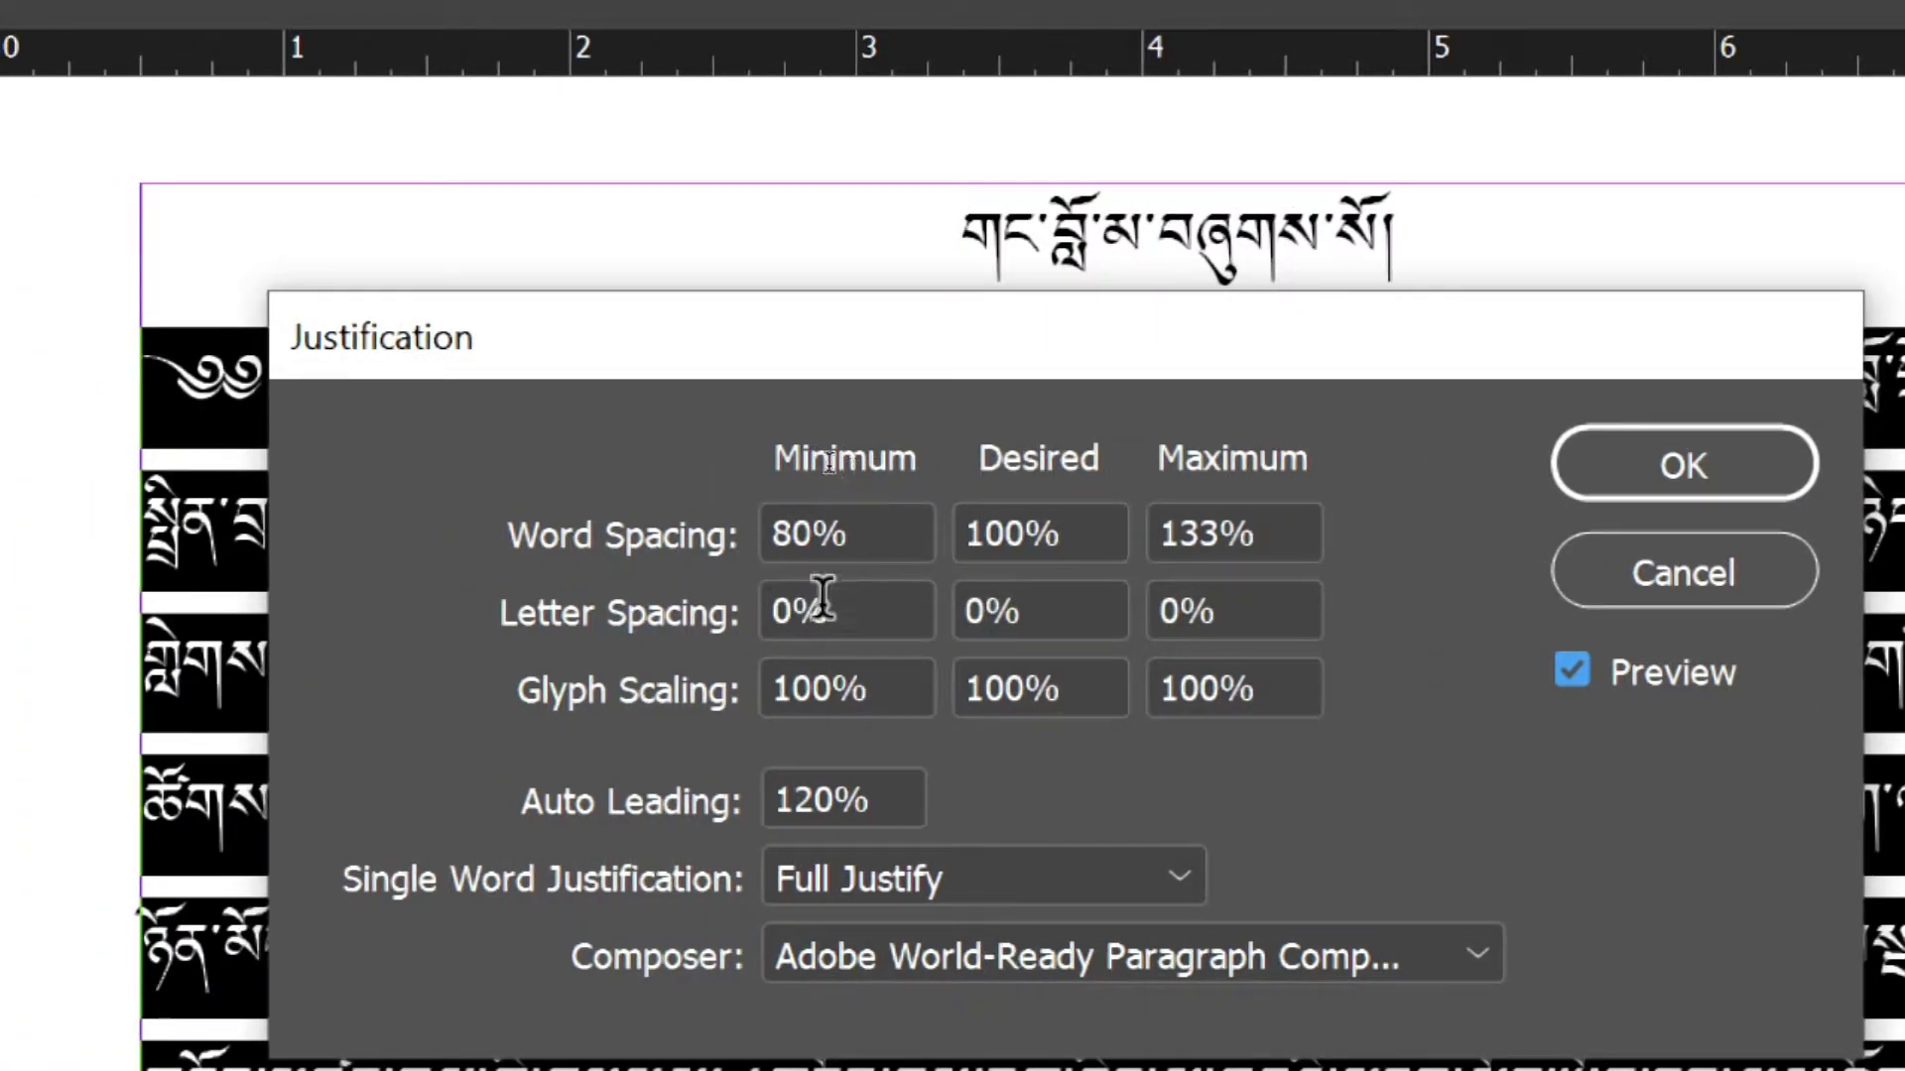
pyautogui.moveTo(709, 338); pyautogui.dragTo(784, 189)
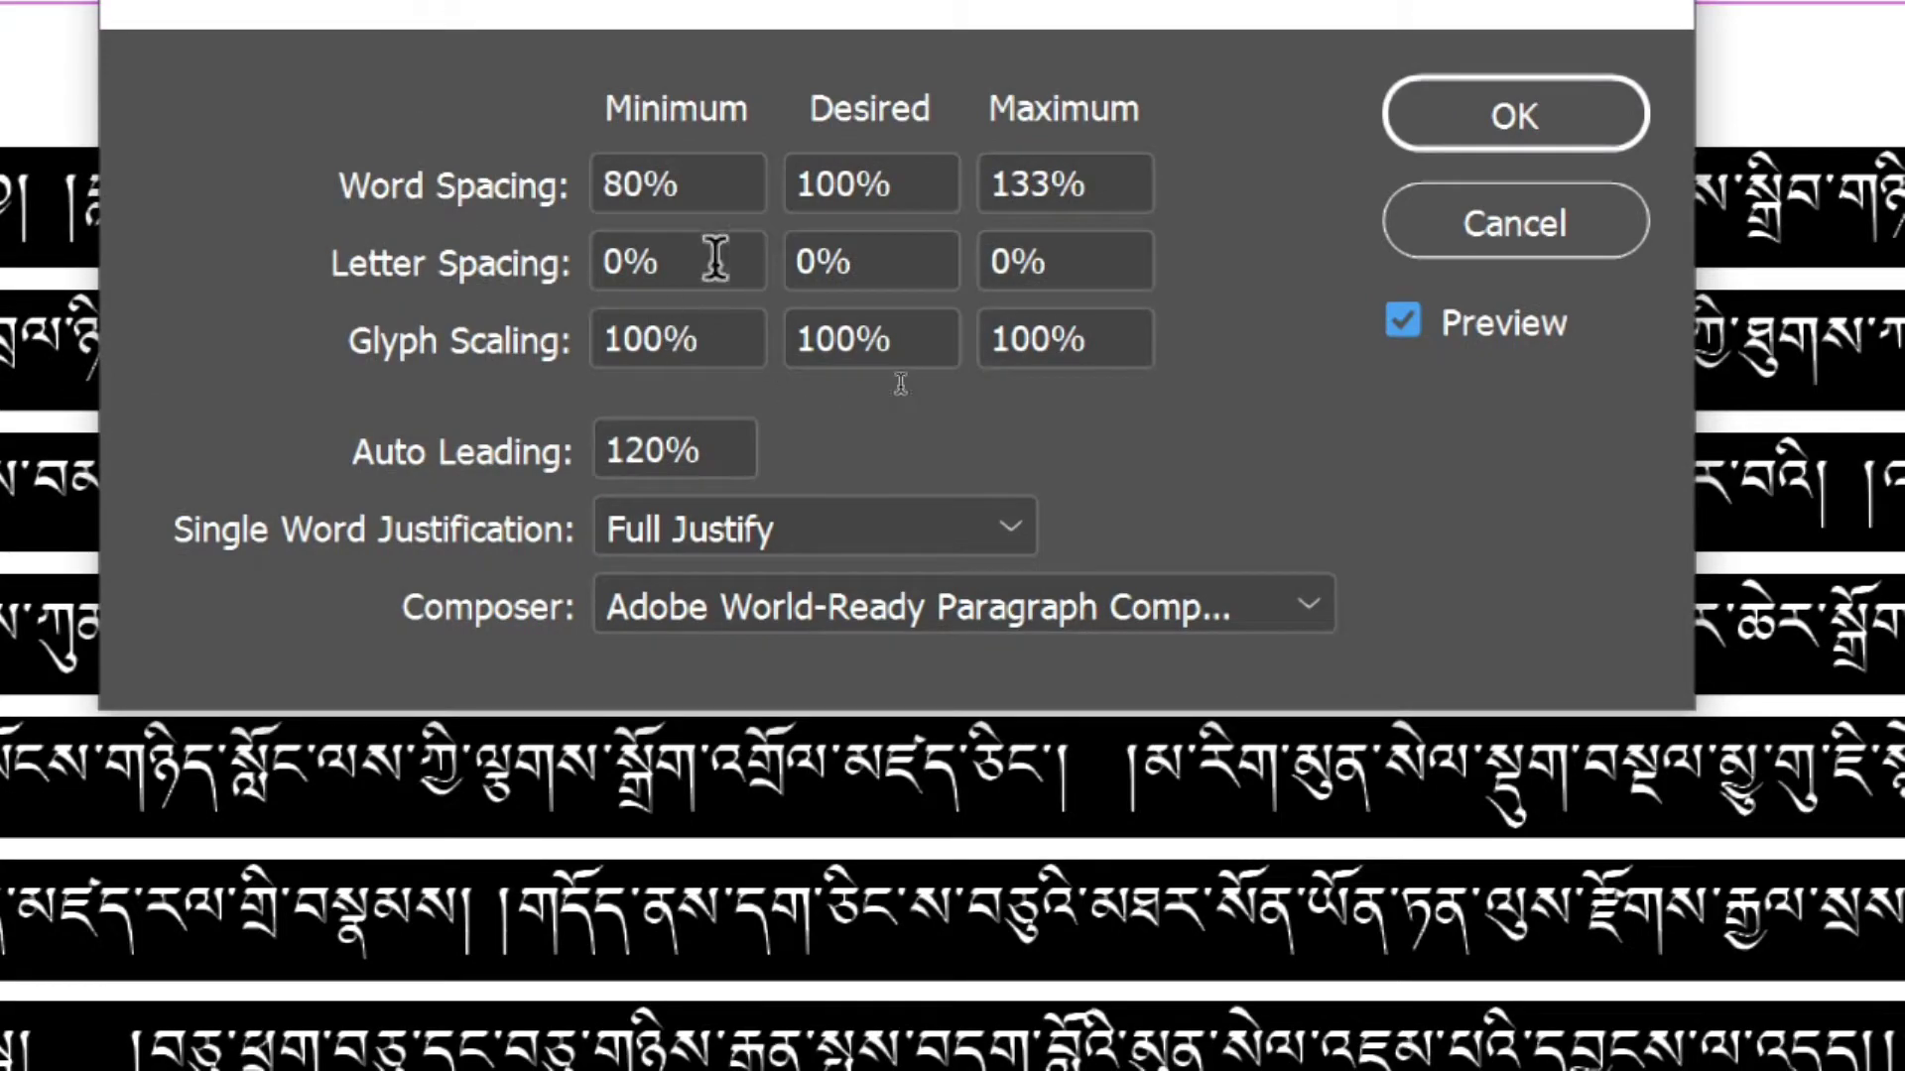
# - Set the letter spacing of the body paragraph to a minimum of -5% and a maximum of 5%
pyautogui.moveTo(714, 256); pyautogui.dragTo(576, 273)
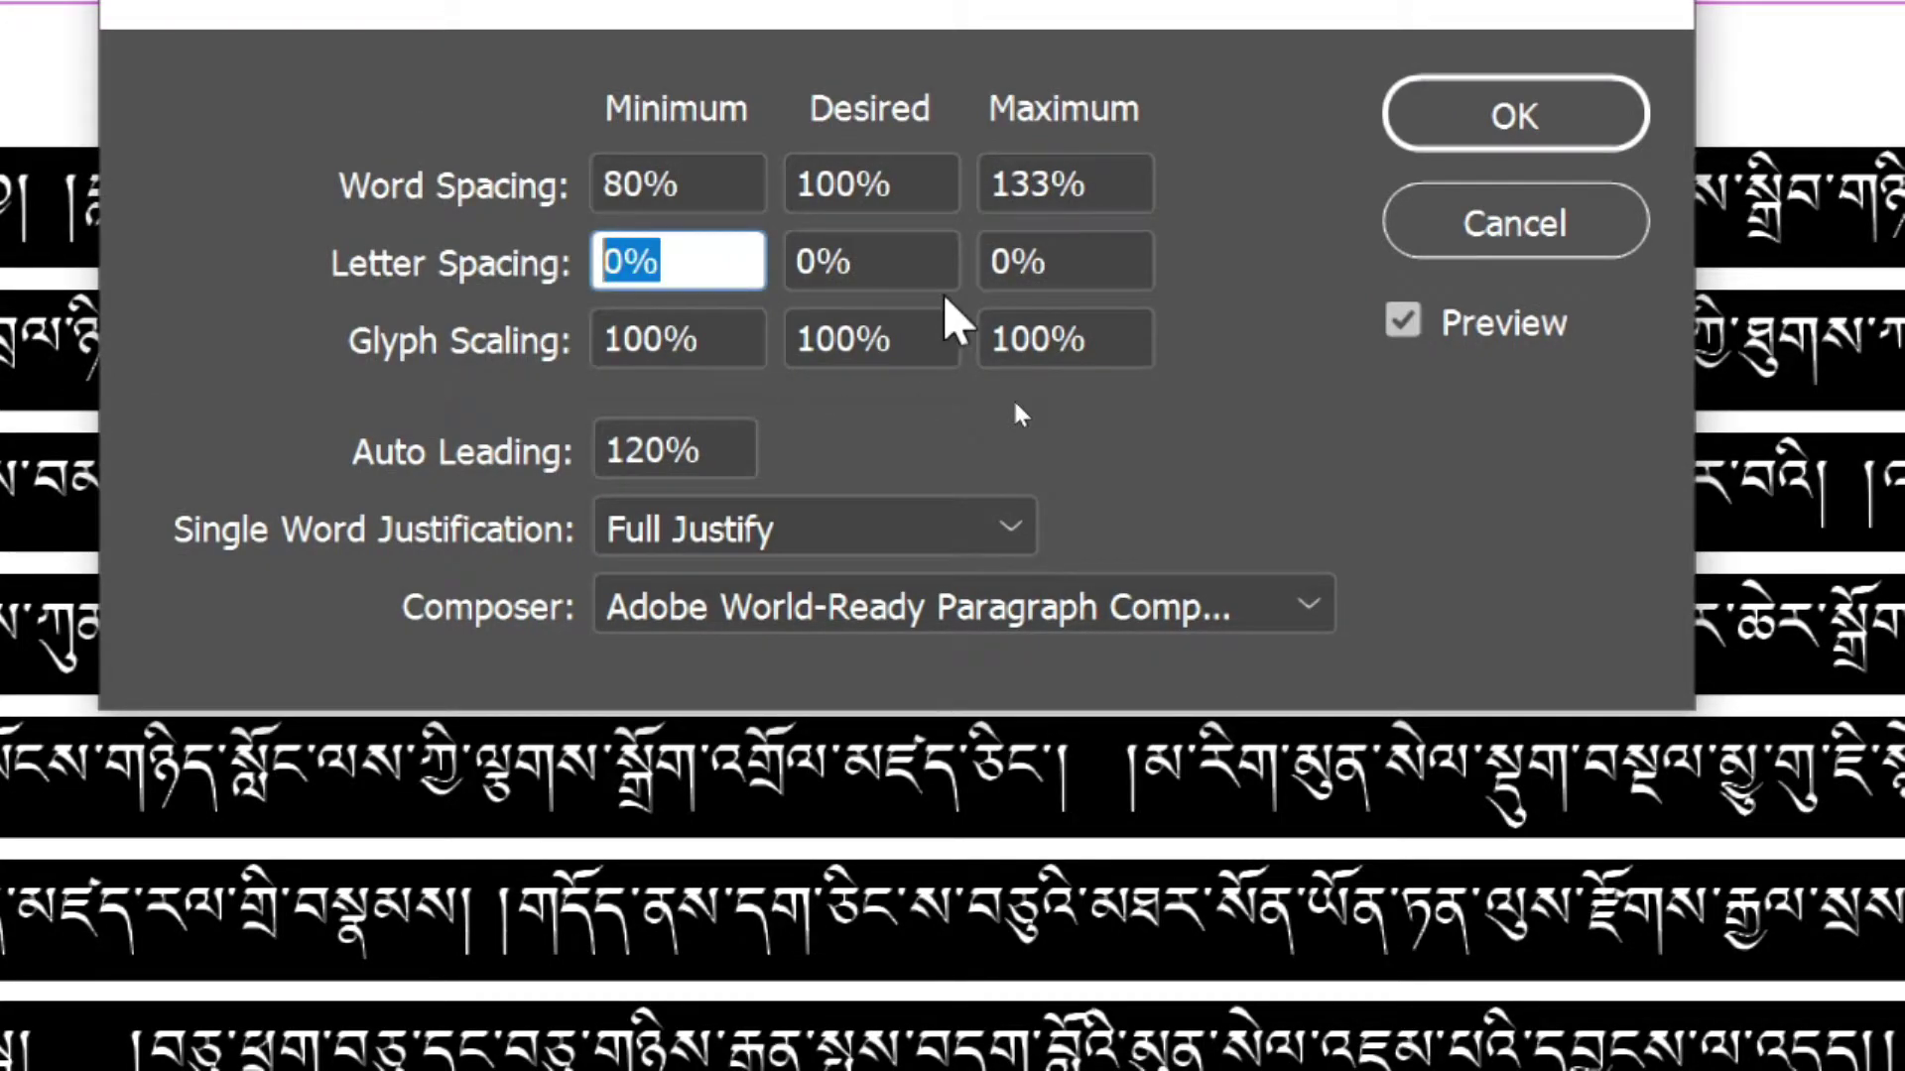
pyautogui.write('-')
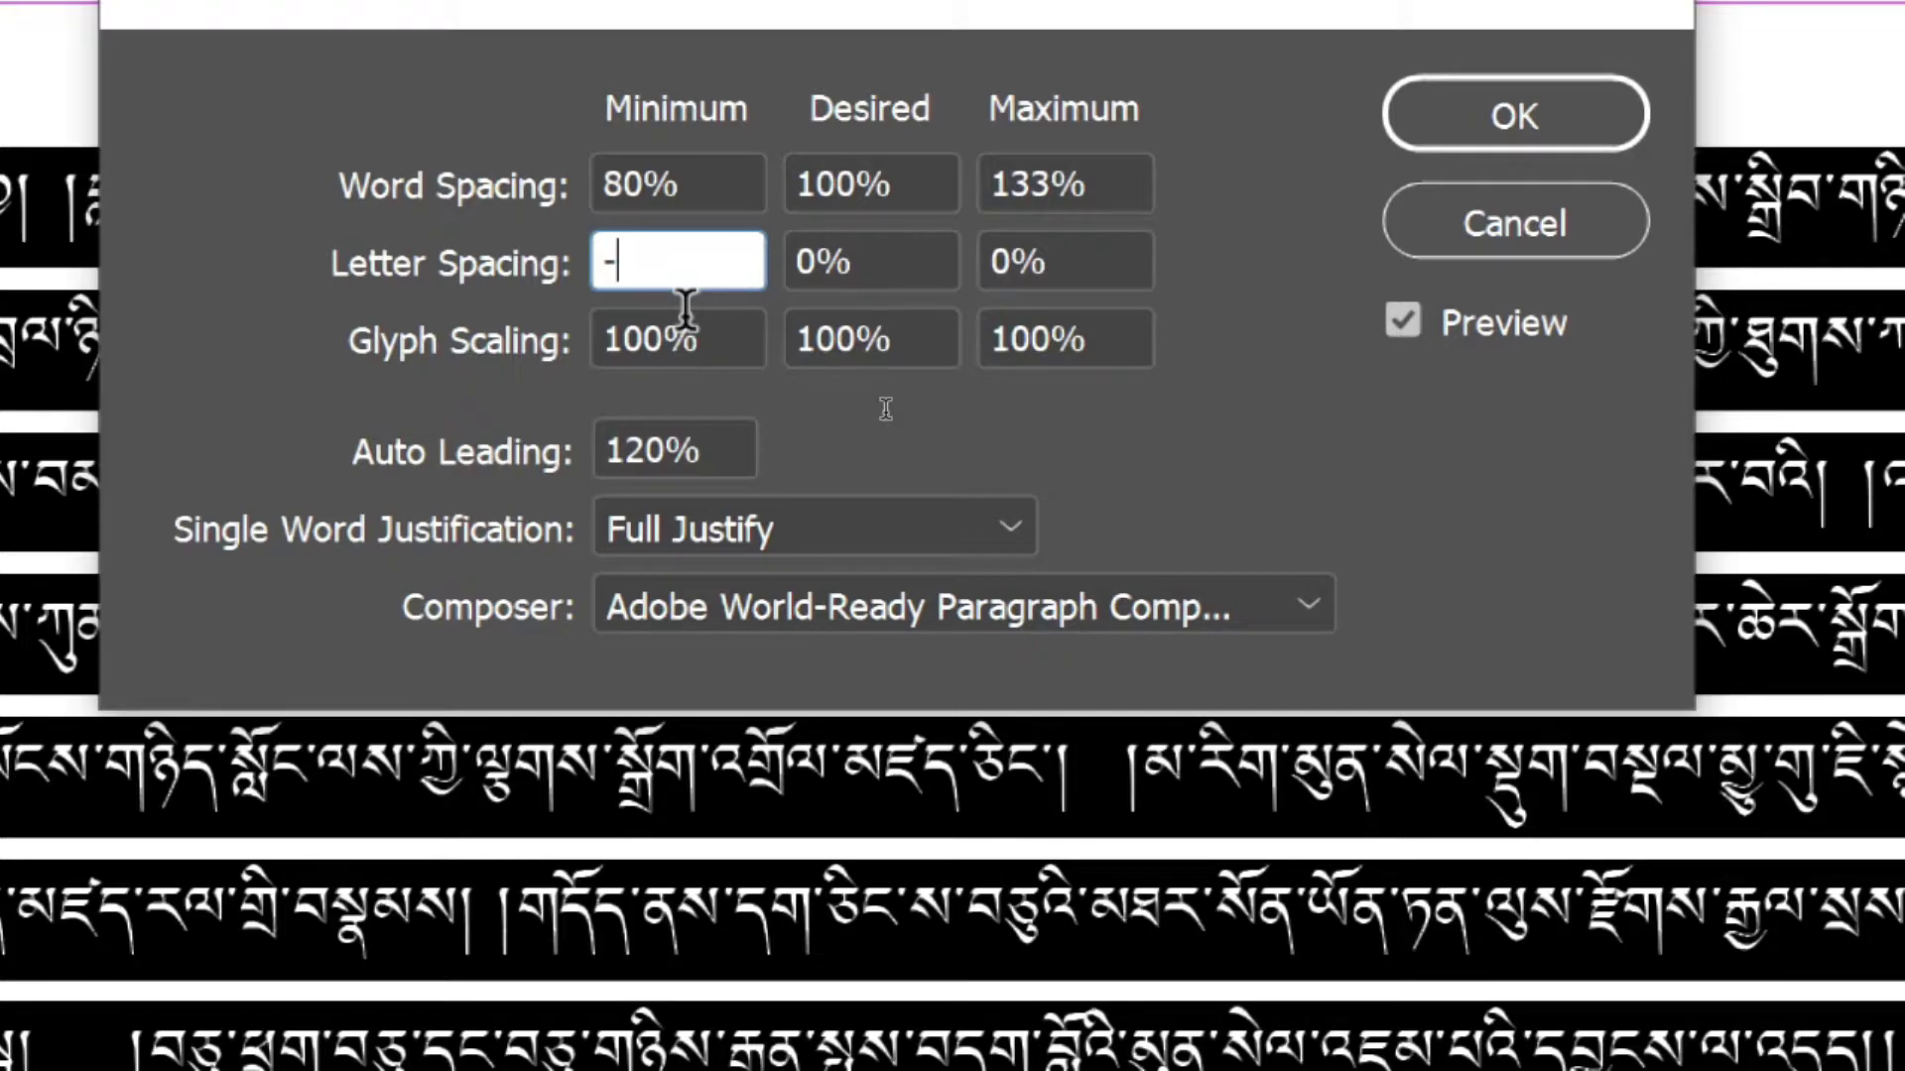
pyautogui.write('5')
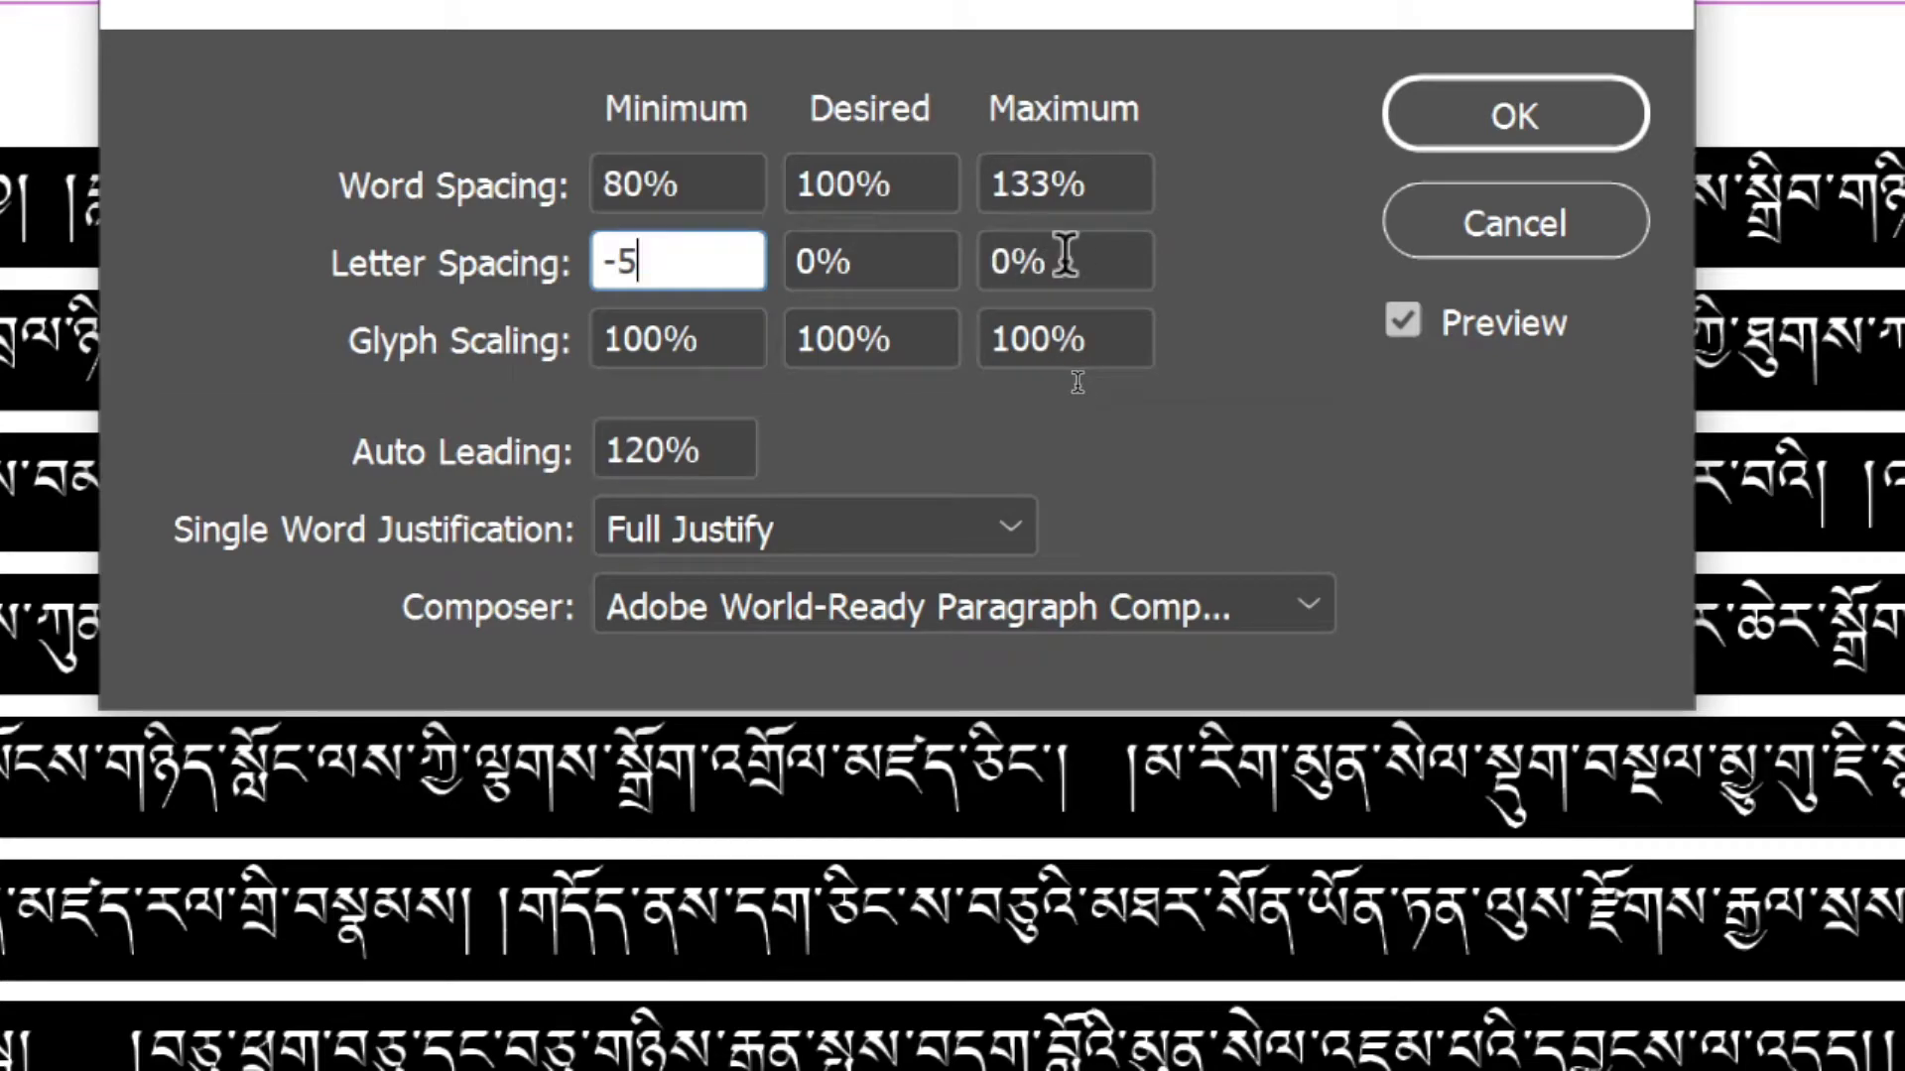
pyautogui.click(1384, 533)
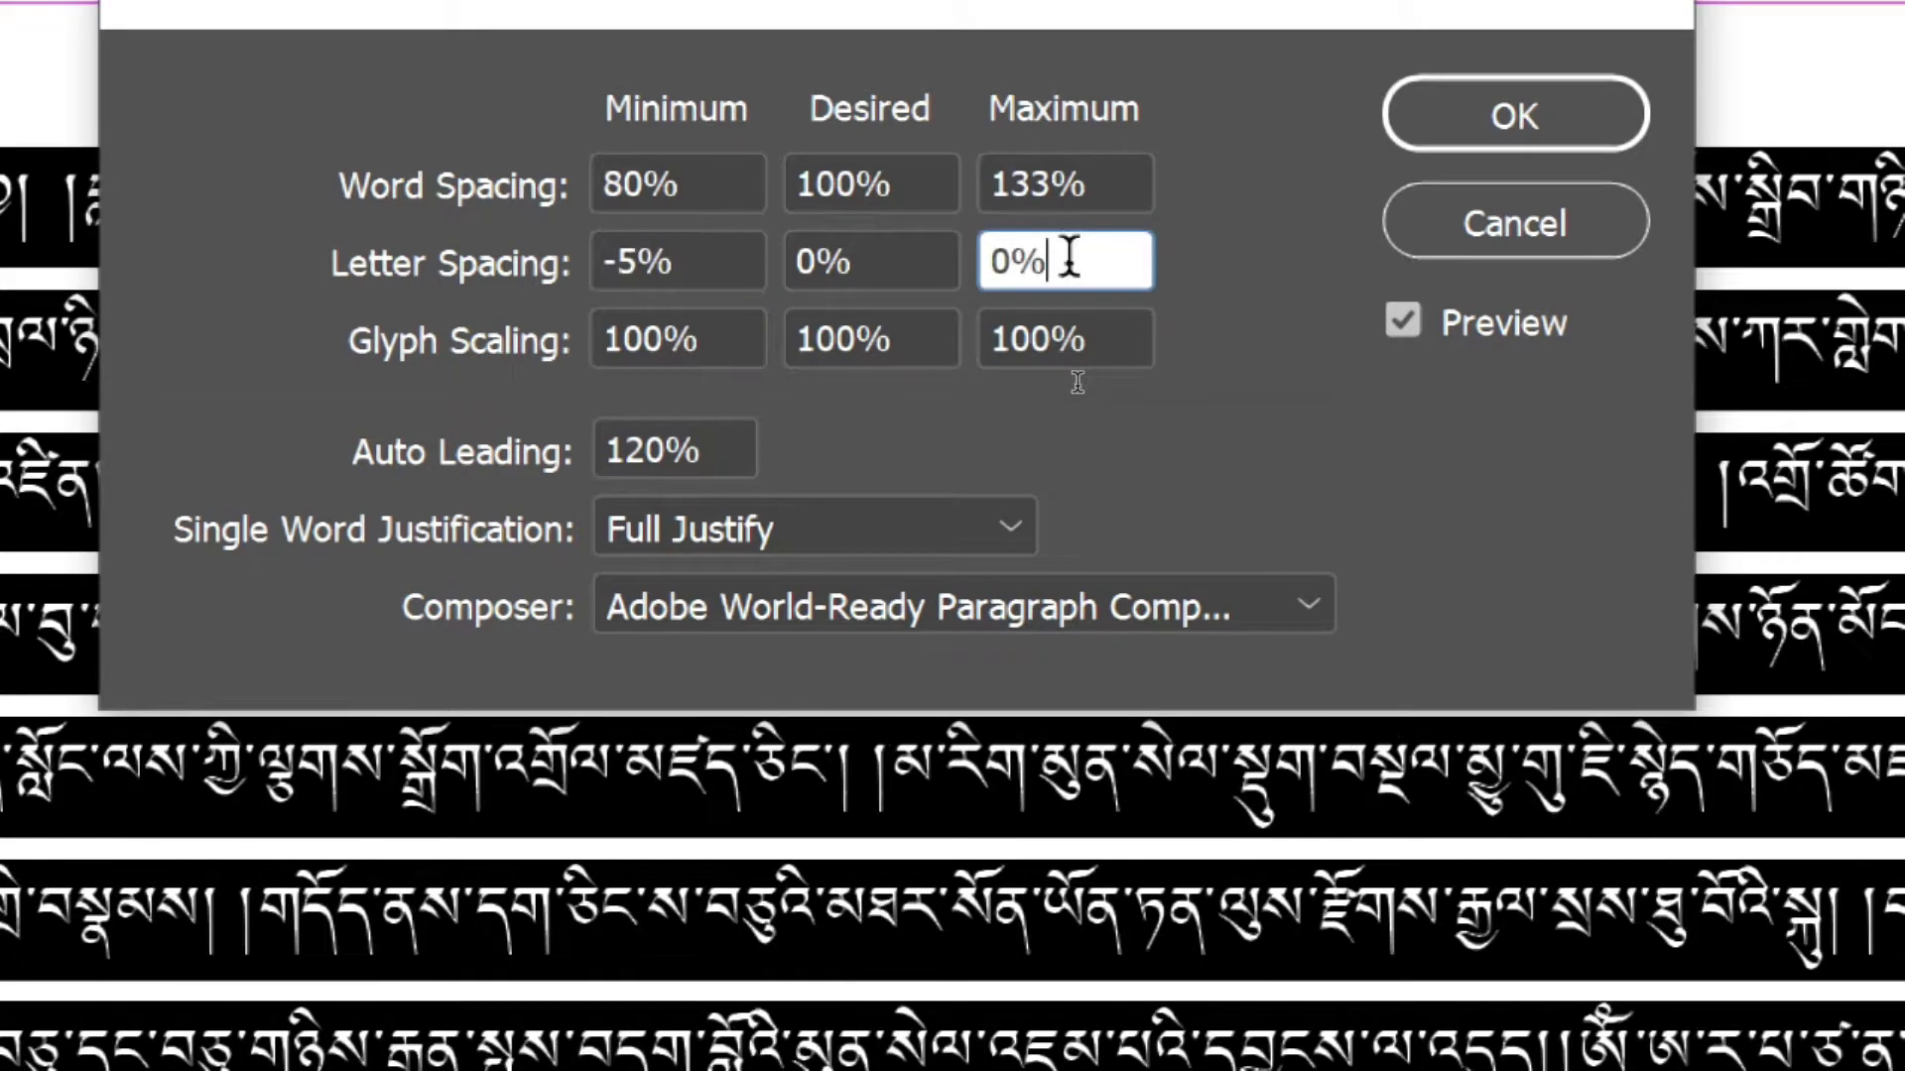
pyautogui.moveTo(1070, 256); pyautogui.dragTo(875, 253)
pyautogui.write('5')
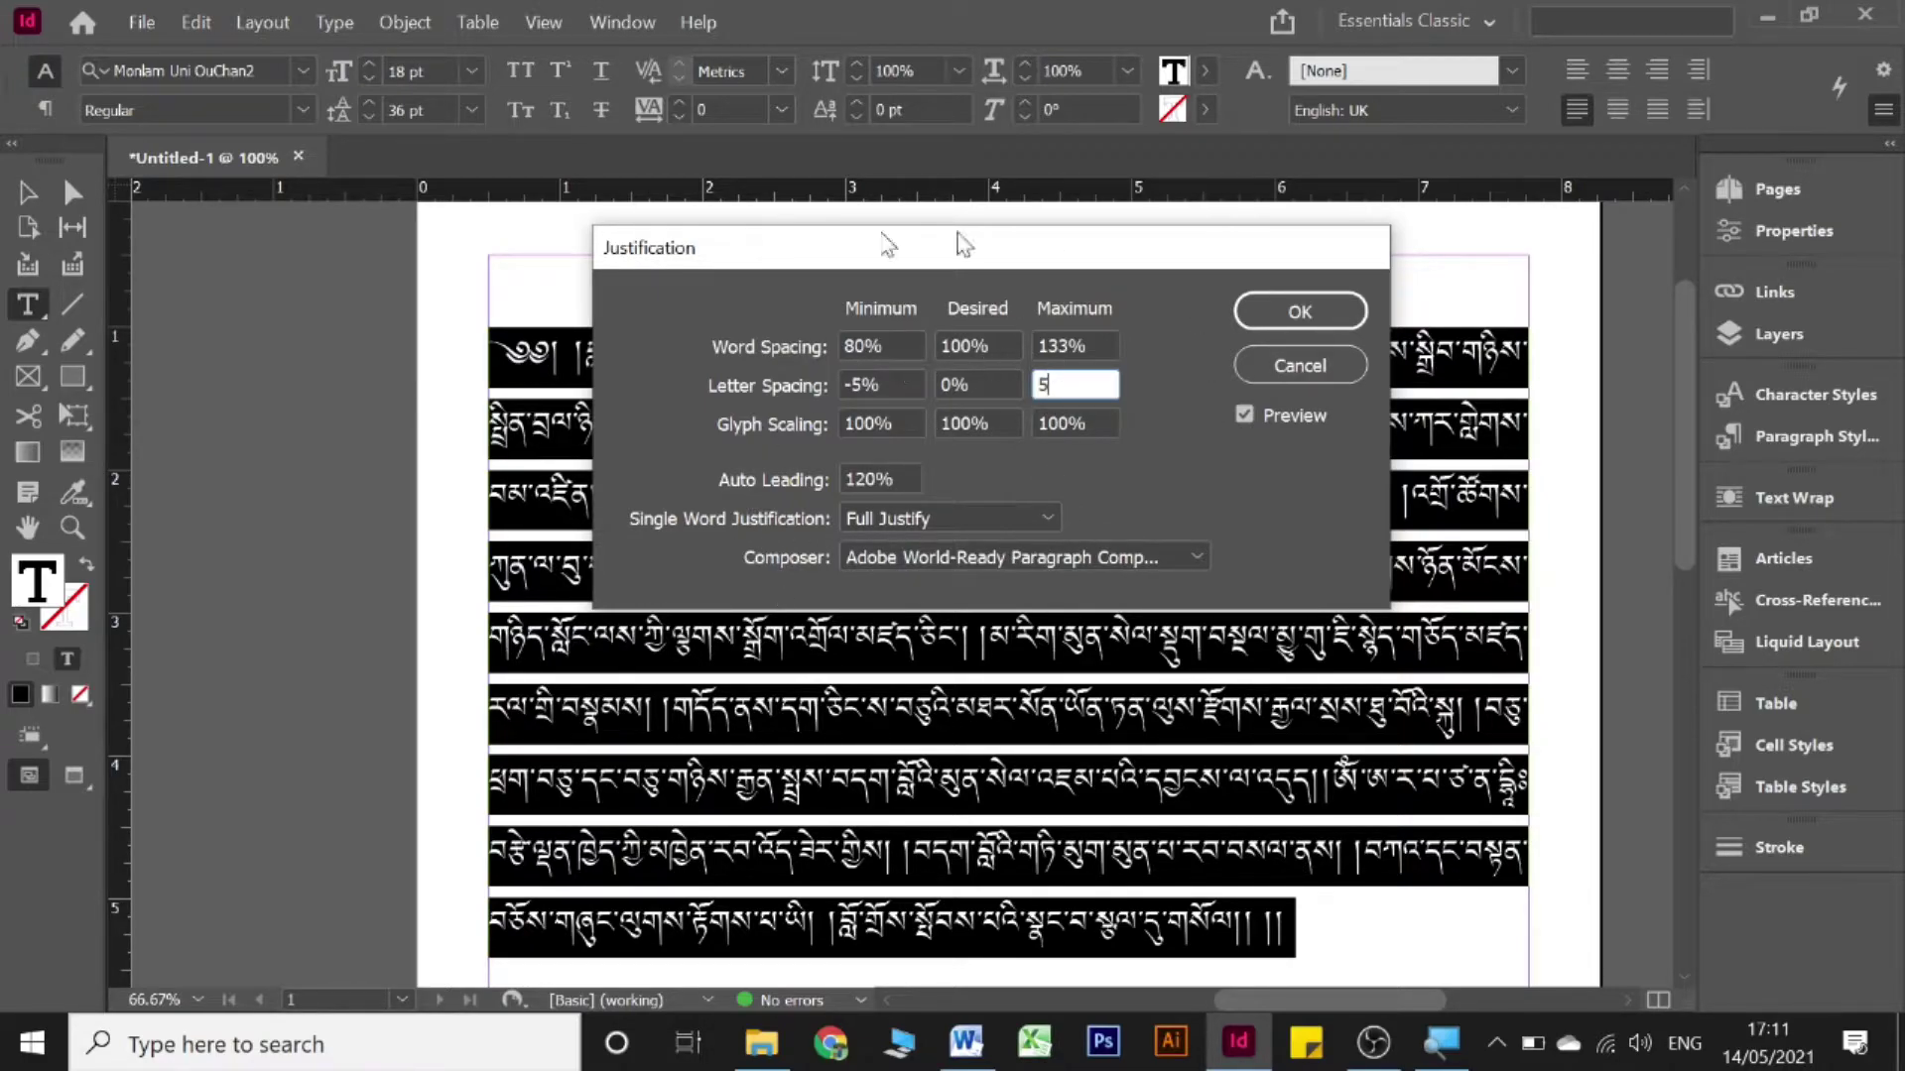
pyautogui.click(1294, 312)
pyautogui.click(684, 434)
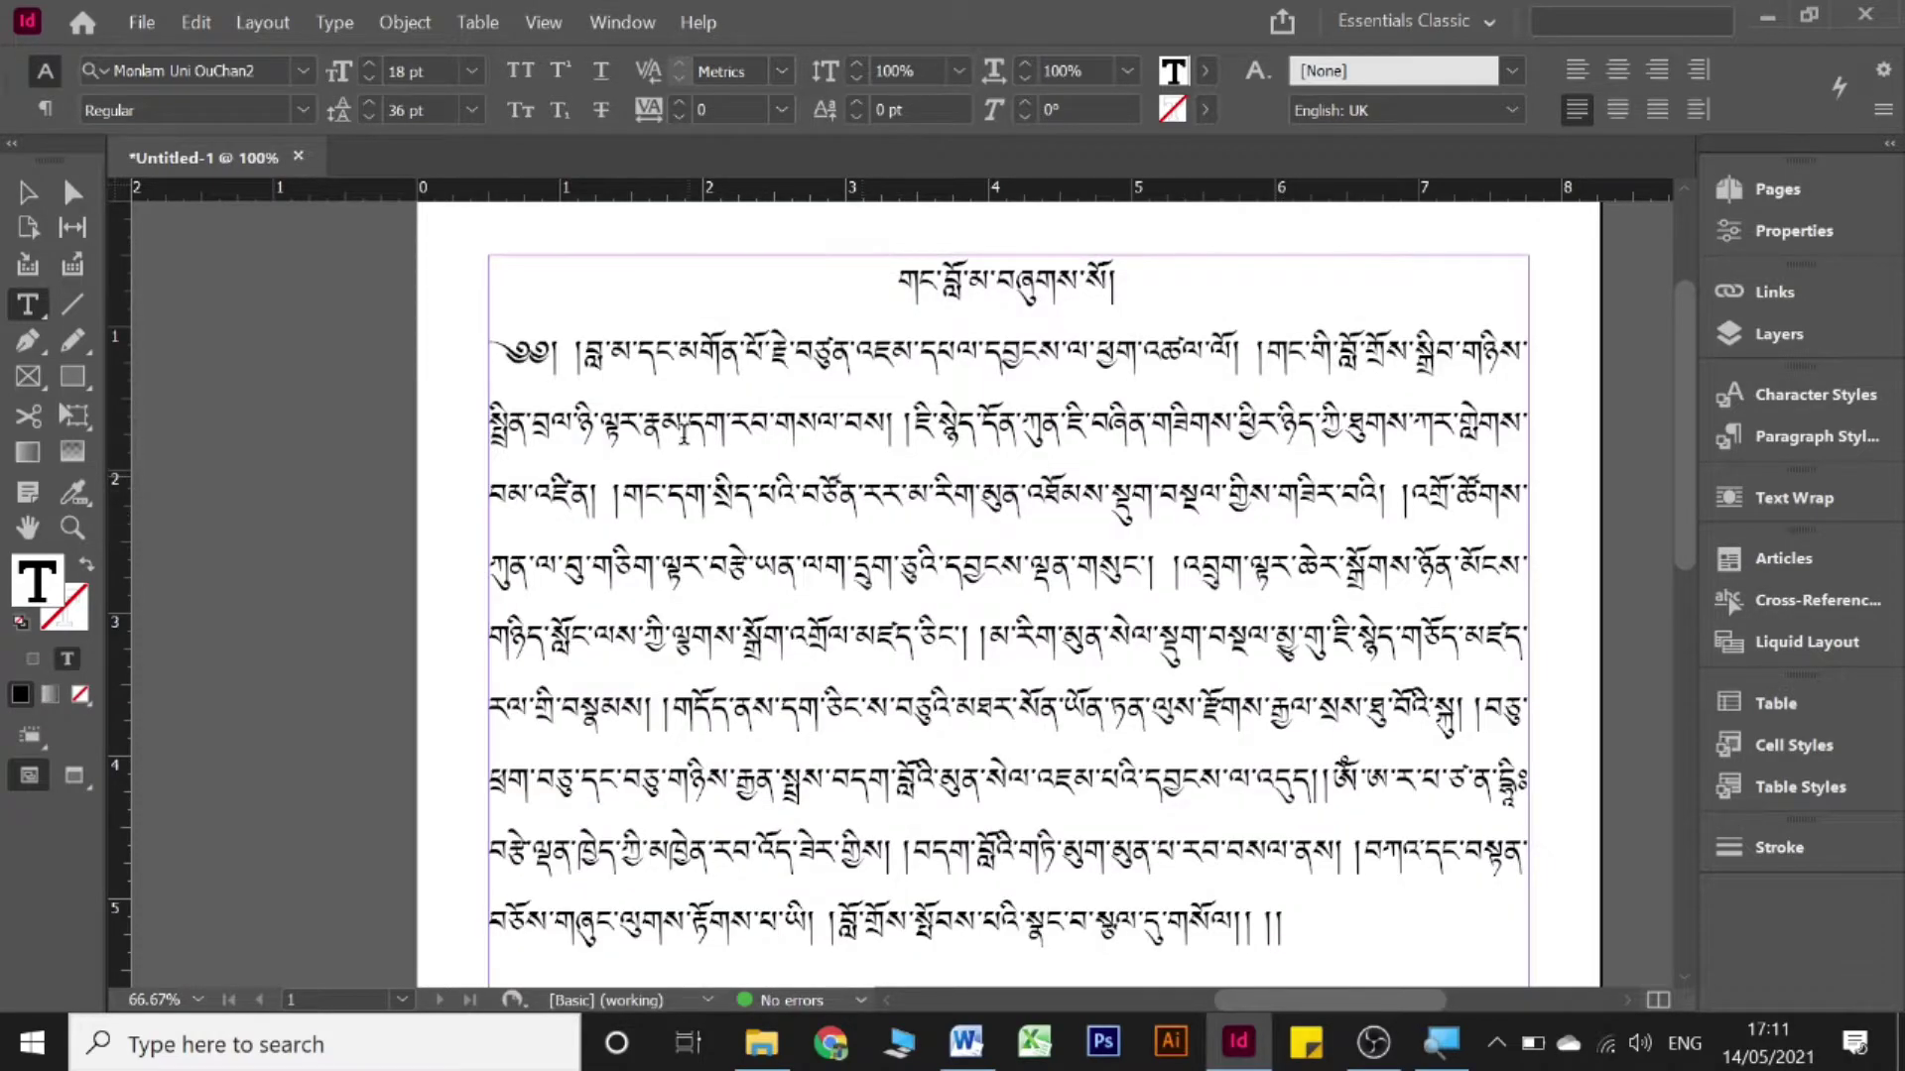
# - Examine the gaps between the phrases throughout the justified body paragraph
pyautogui.scroll(-3, 684, 433)
pyautogui.scroll(4, 1015, 528)
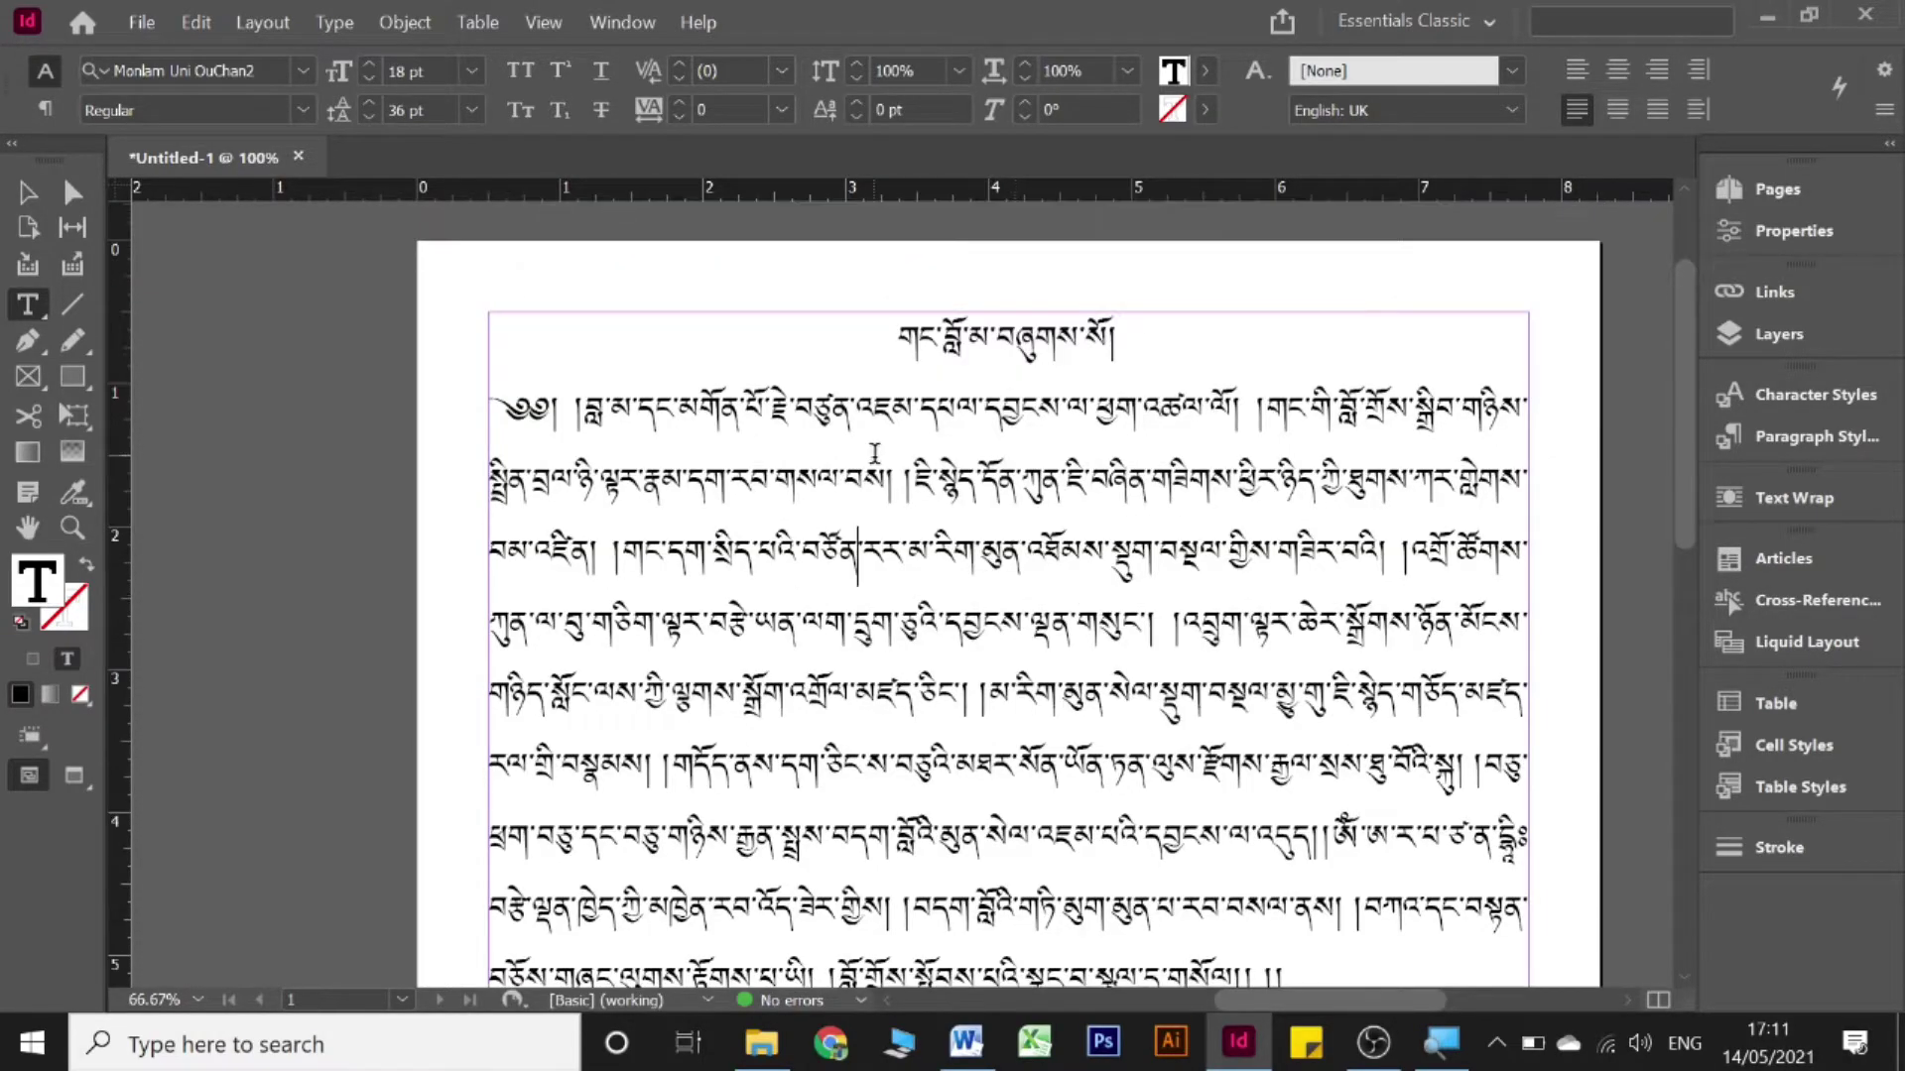
pyautogui.scroll(-1, 875, 453)
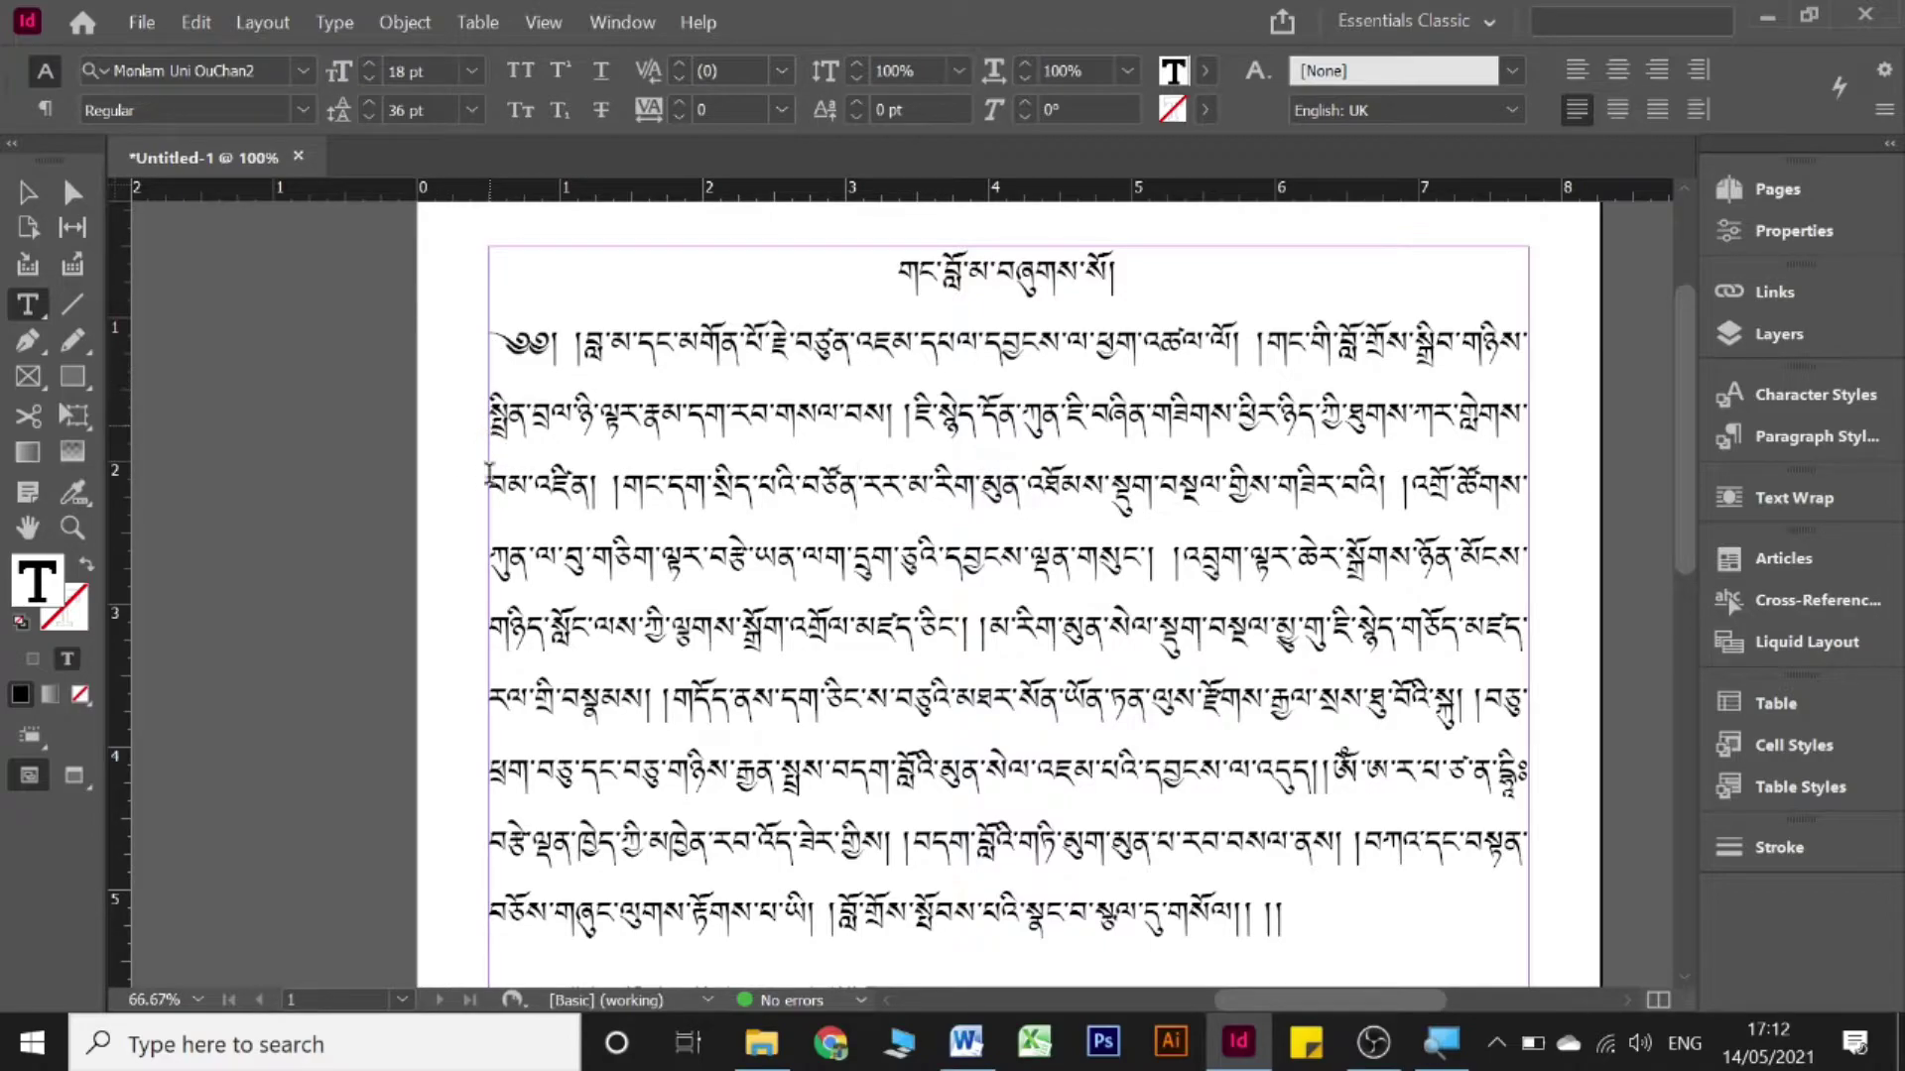
pyautogui.scroll(-1, 488, 784)
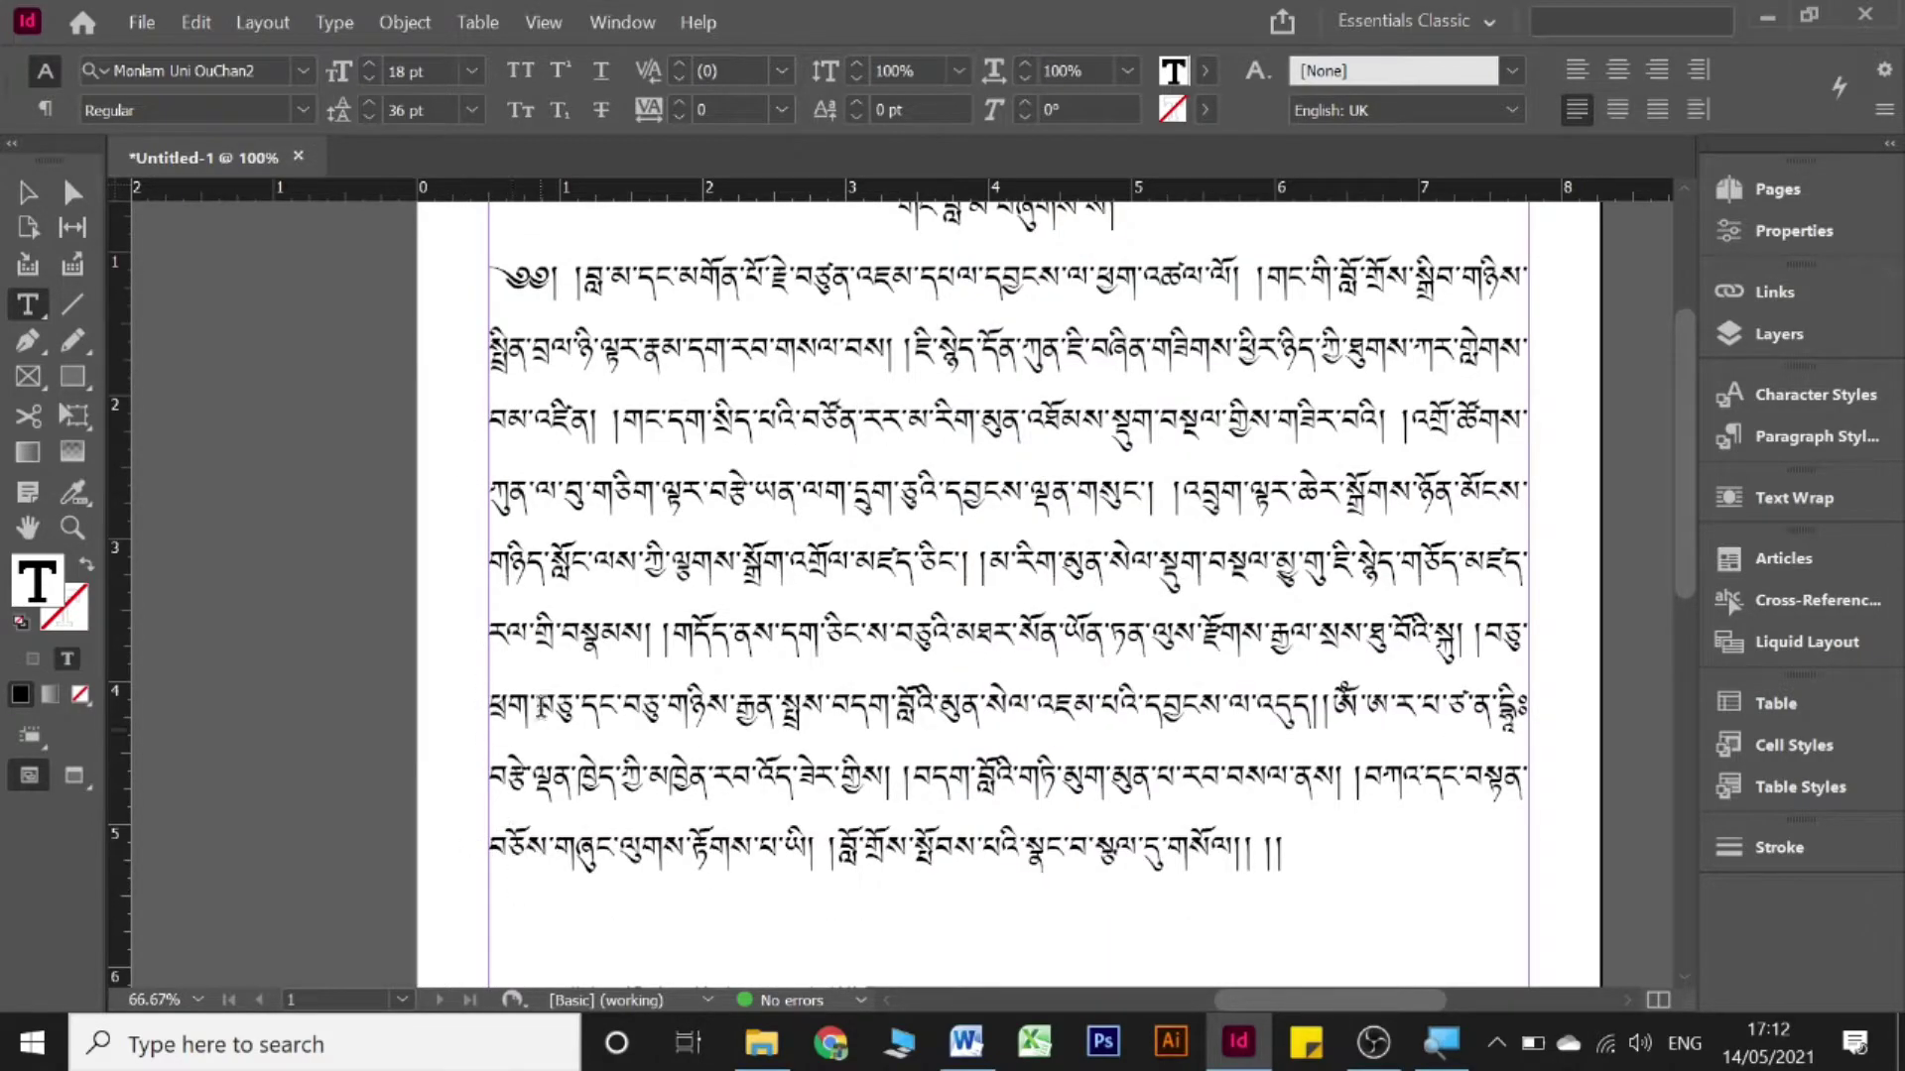
pyautogui.scroll(2, 589, 526)
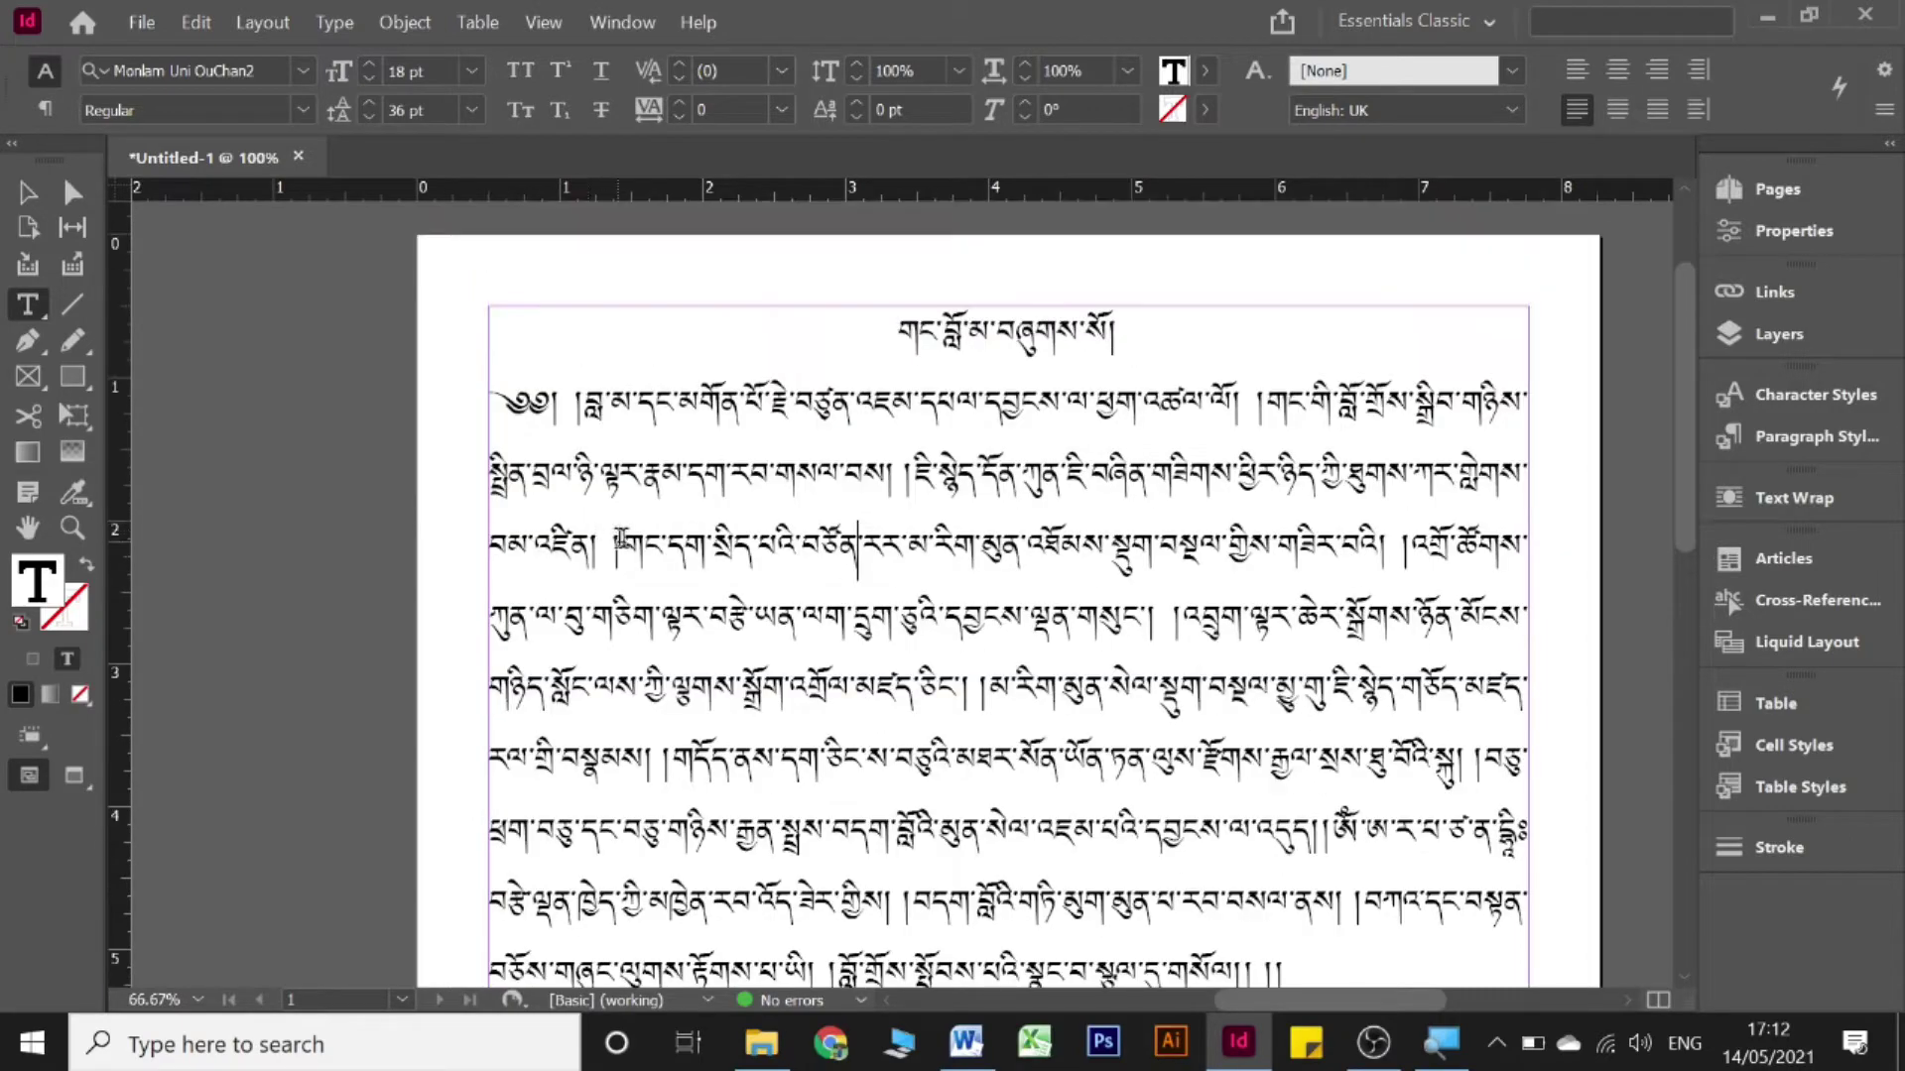
pyautogui.scroll(-1, 640, 526)
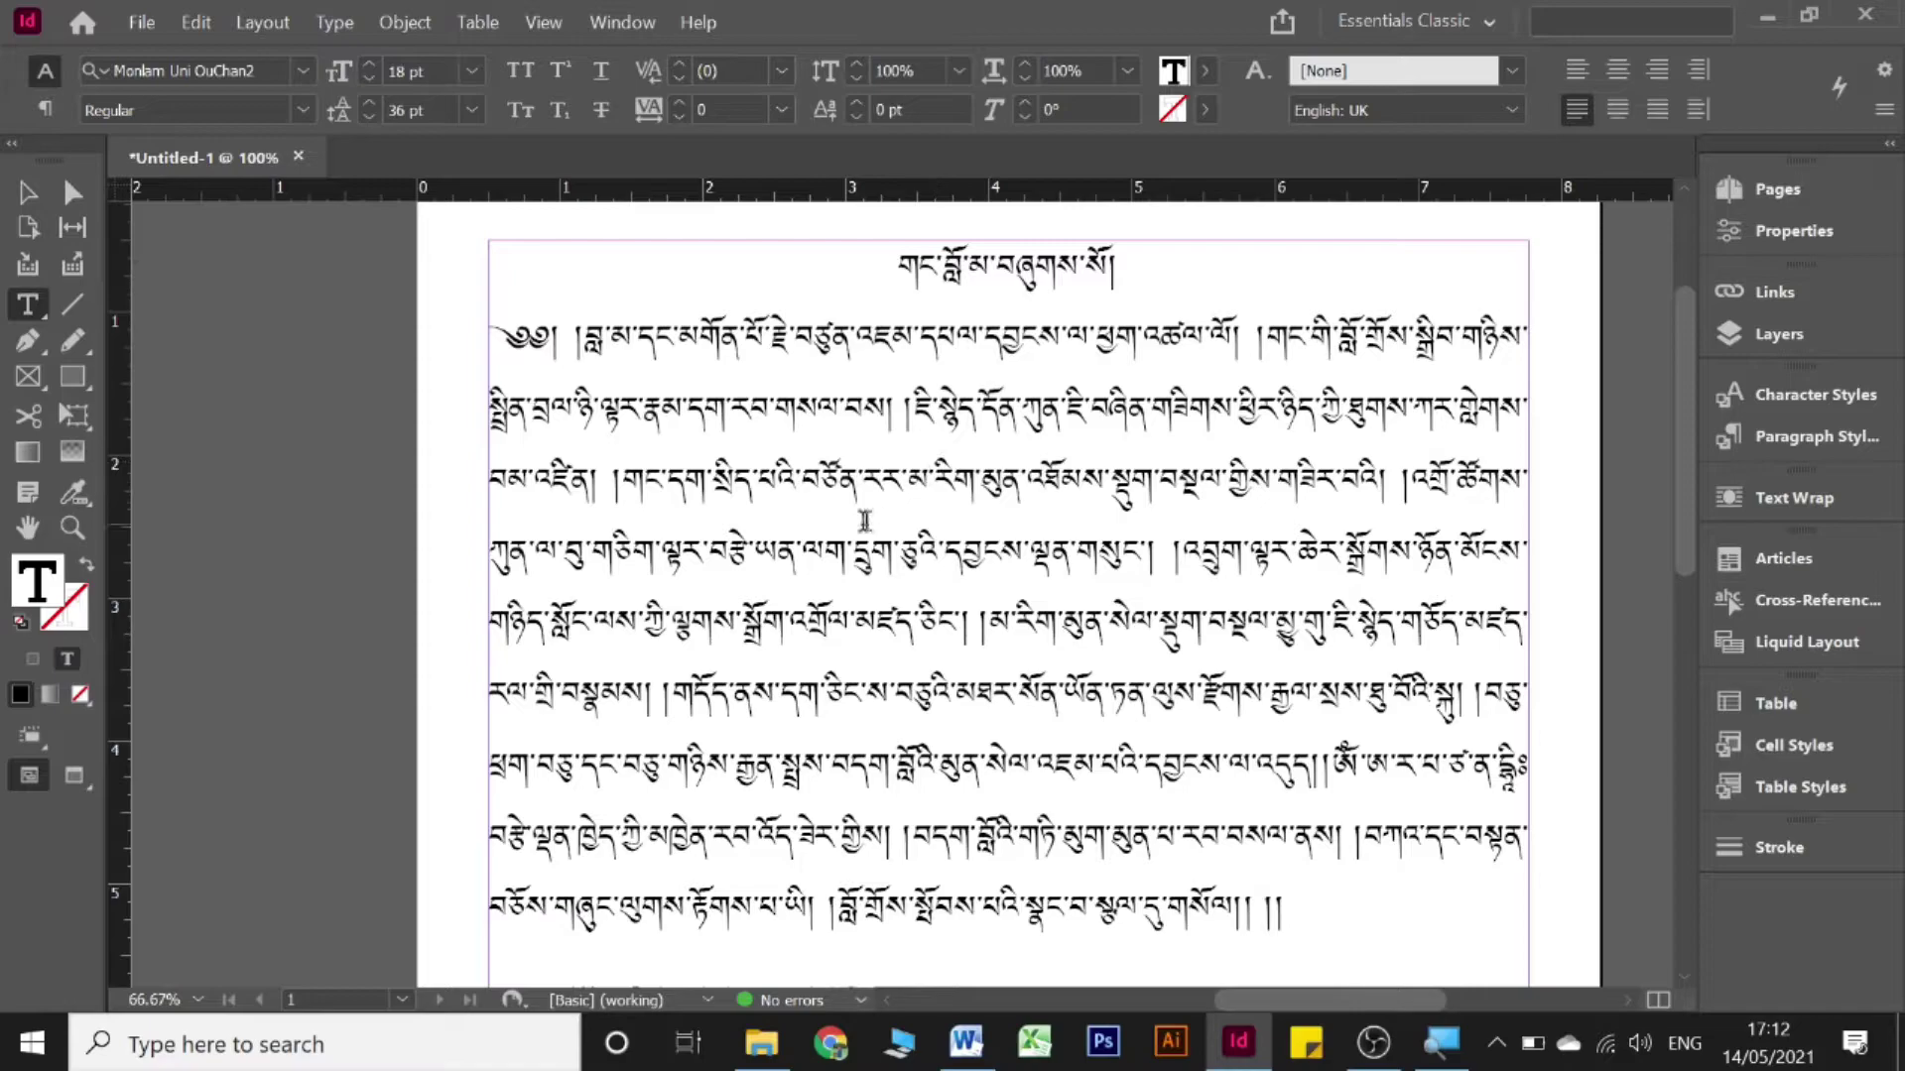
pyautogui.hotkey('ctrl', 'Left')
pyautogui.hotkey('shift', 'ctrl', 'Right')
pyautogui.hotkey('shift', 'ctrl', 'Right')
pyautogui.hotkey('shift', 'ctrl', 'Right')
# - Increase the font size of the entire title line by 2 pt
pyautogui.moveTo(900, 274); pyautogui.dragTo(1115, 273)
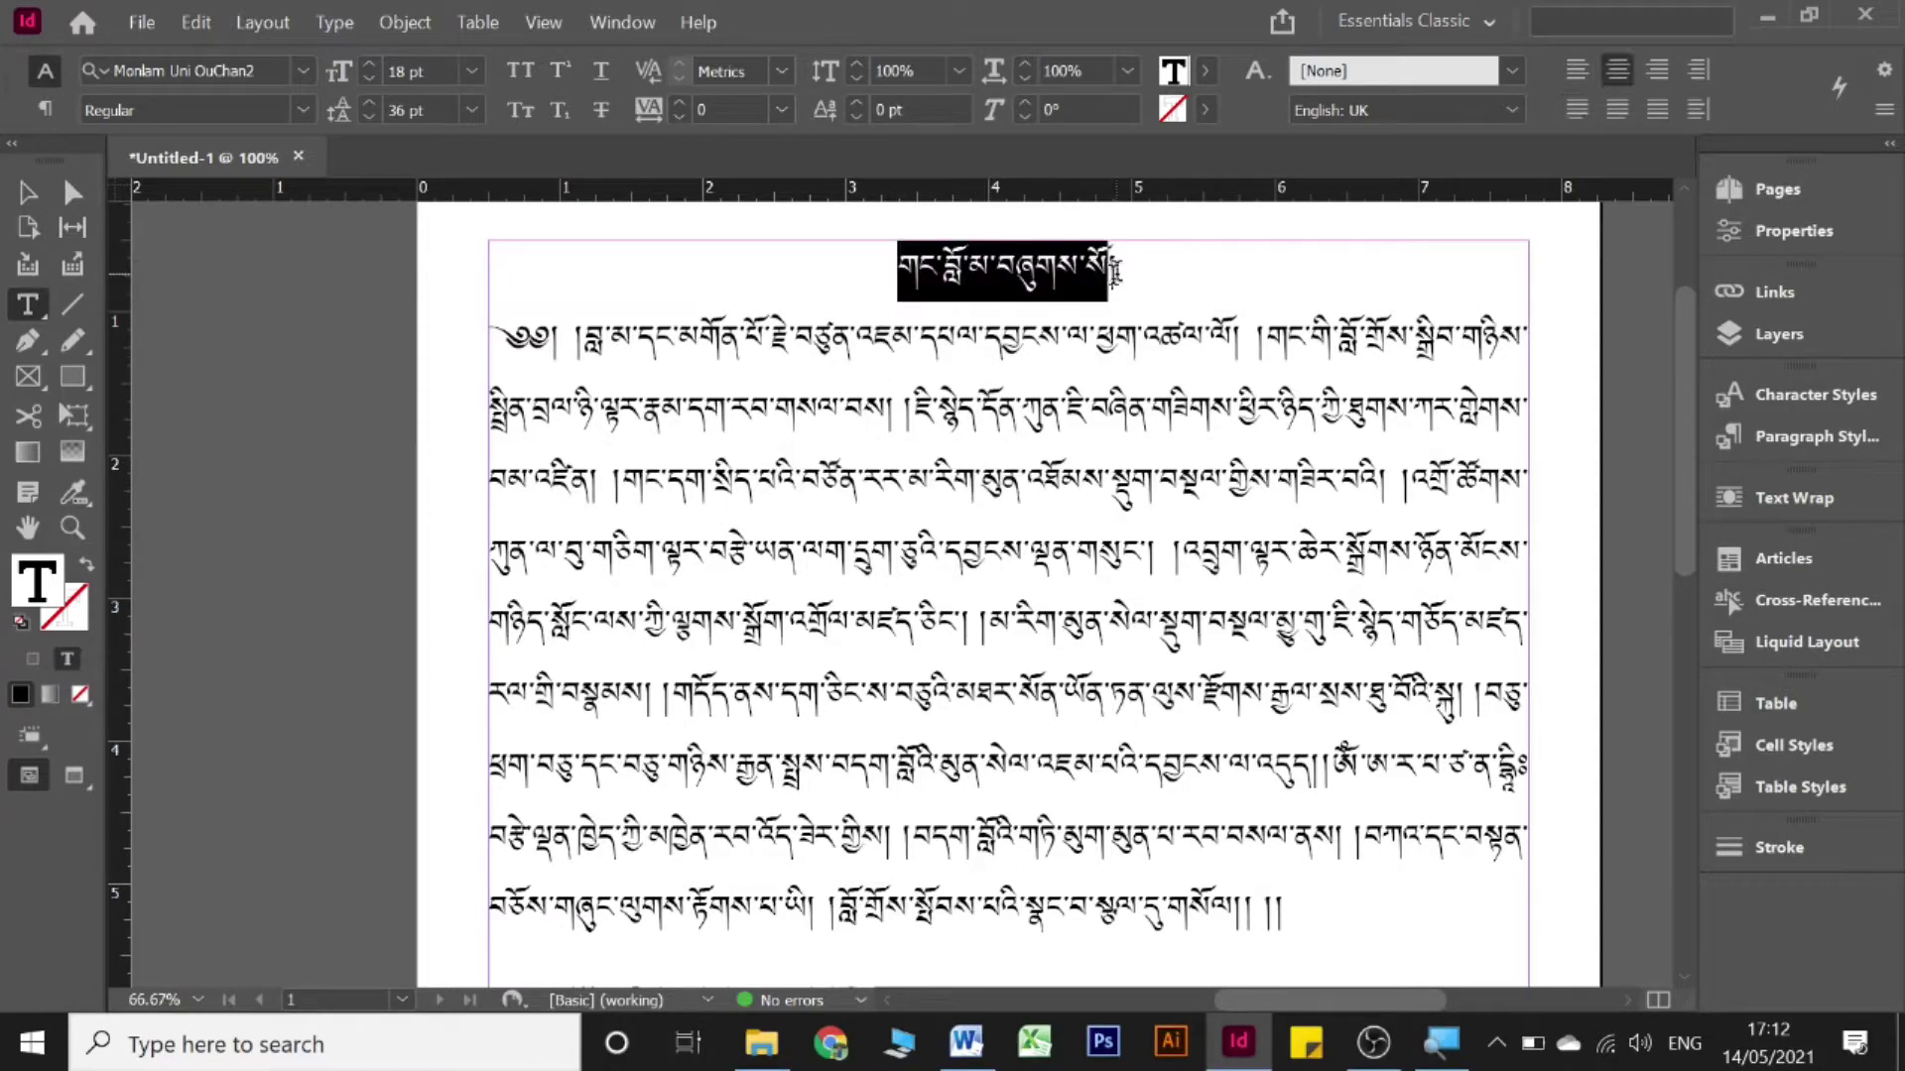
pyautogui.moveTo(935, 400); pyautogui.dragTo(1125, 402)
pyautogui.moveTo(850, 347); pyautogui.dragTo(1151, 347)
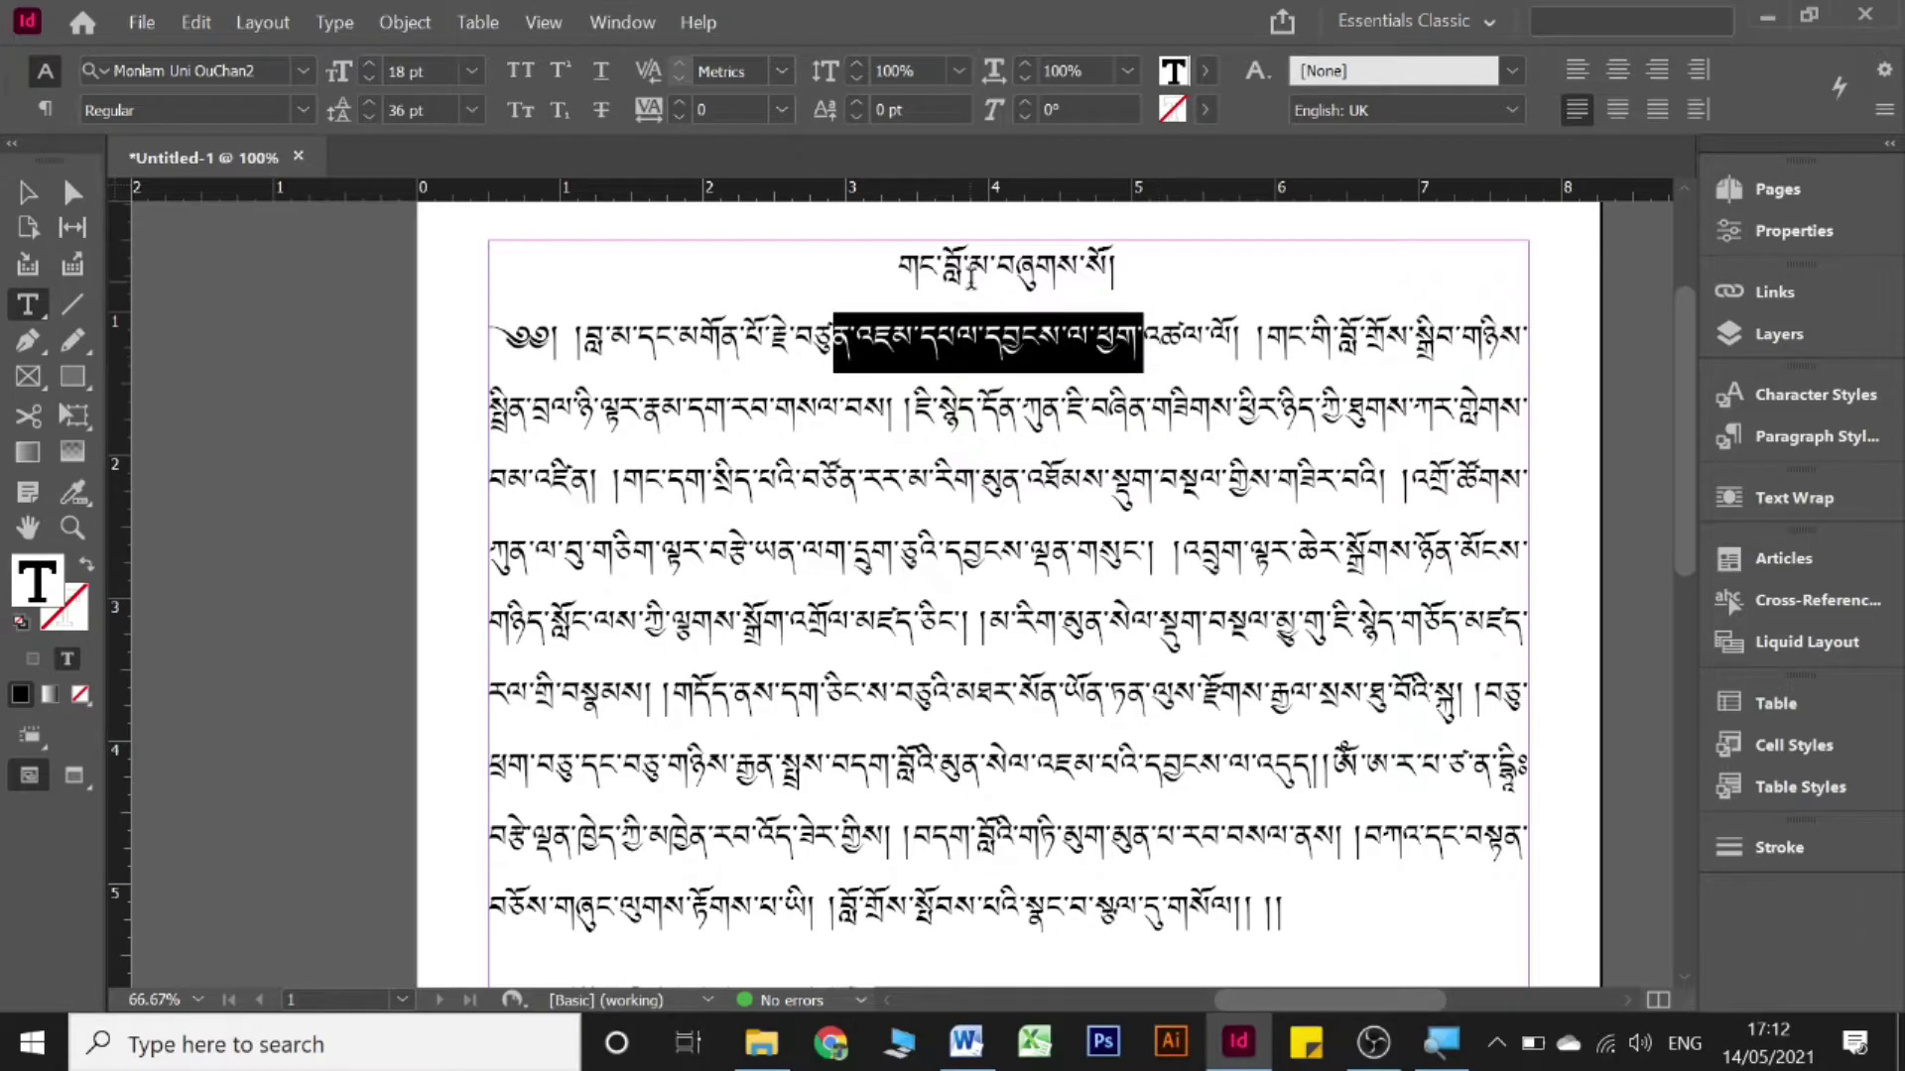
pyautogui.click(972, 278)
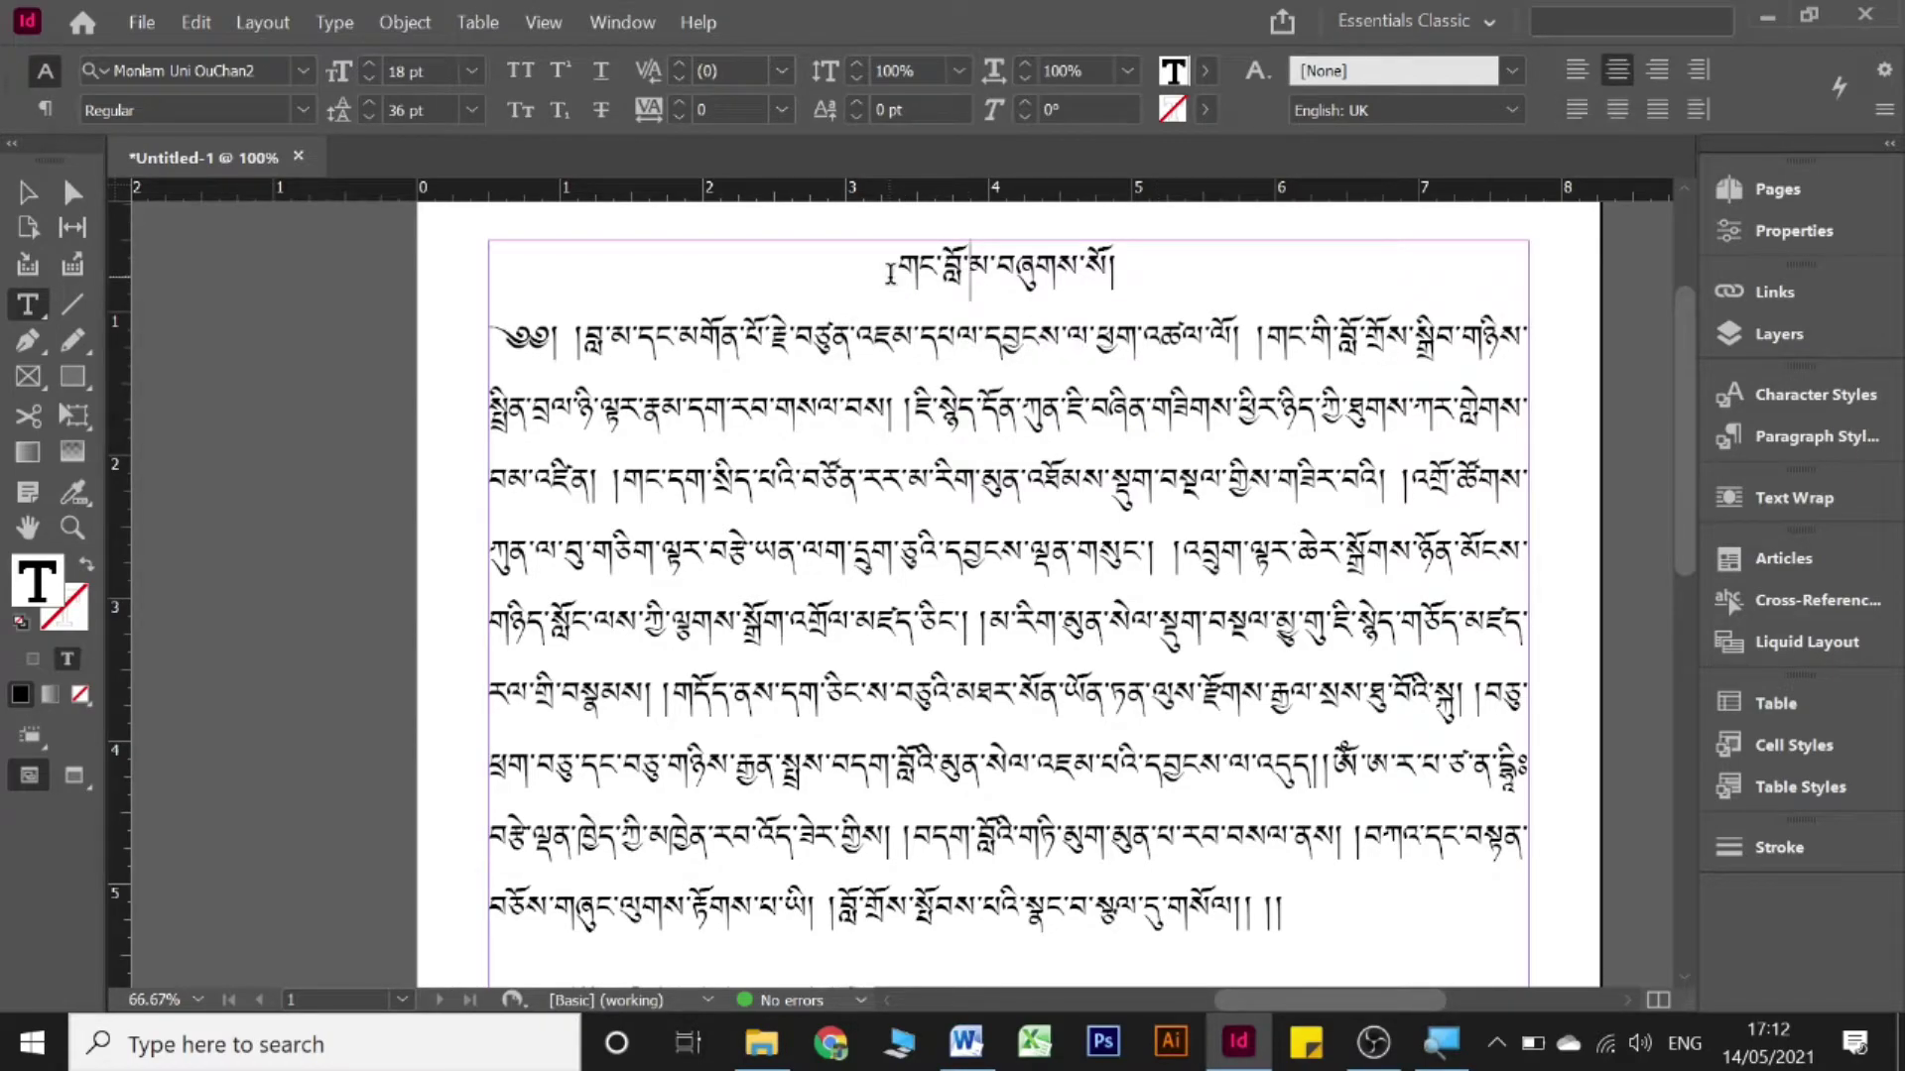
pyautogui.moveTo(890, 275); pyautogui.dragTo(1170, 275)
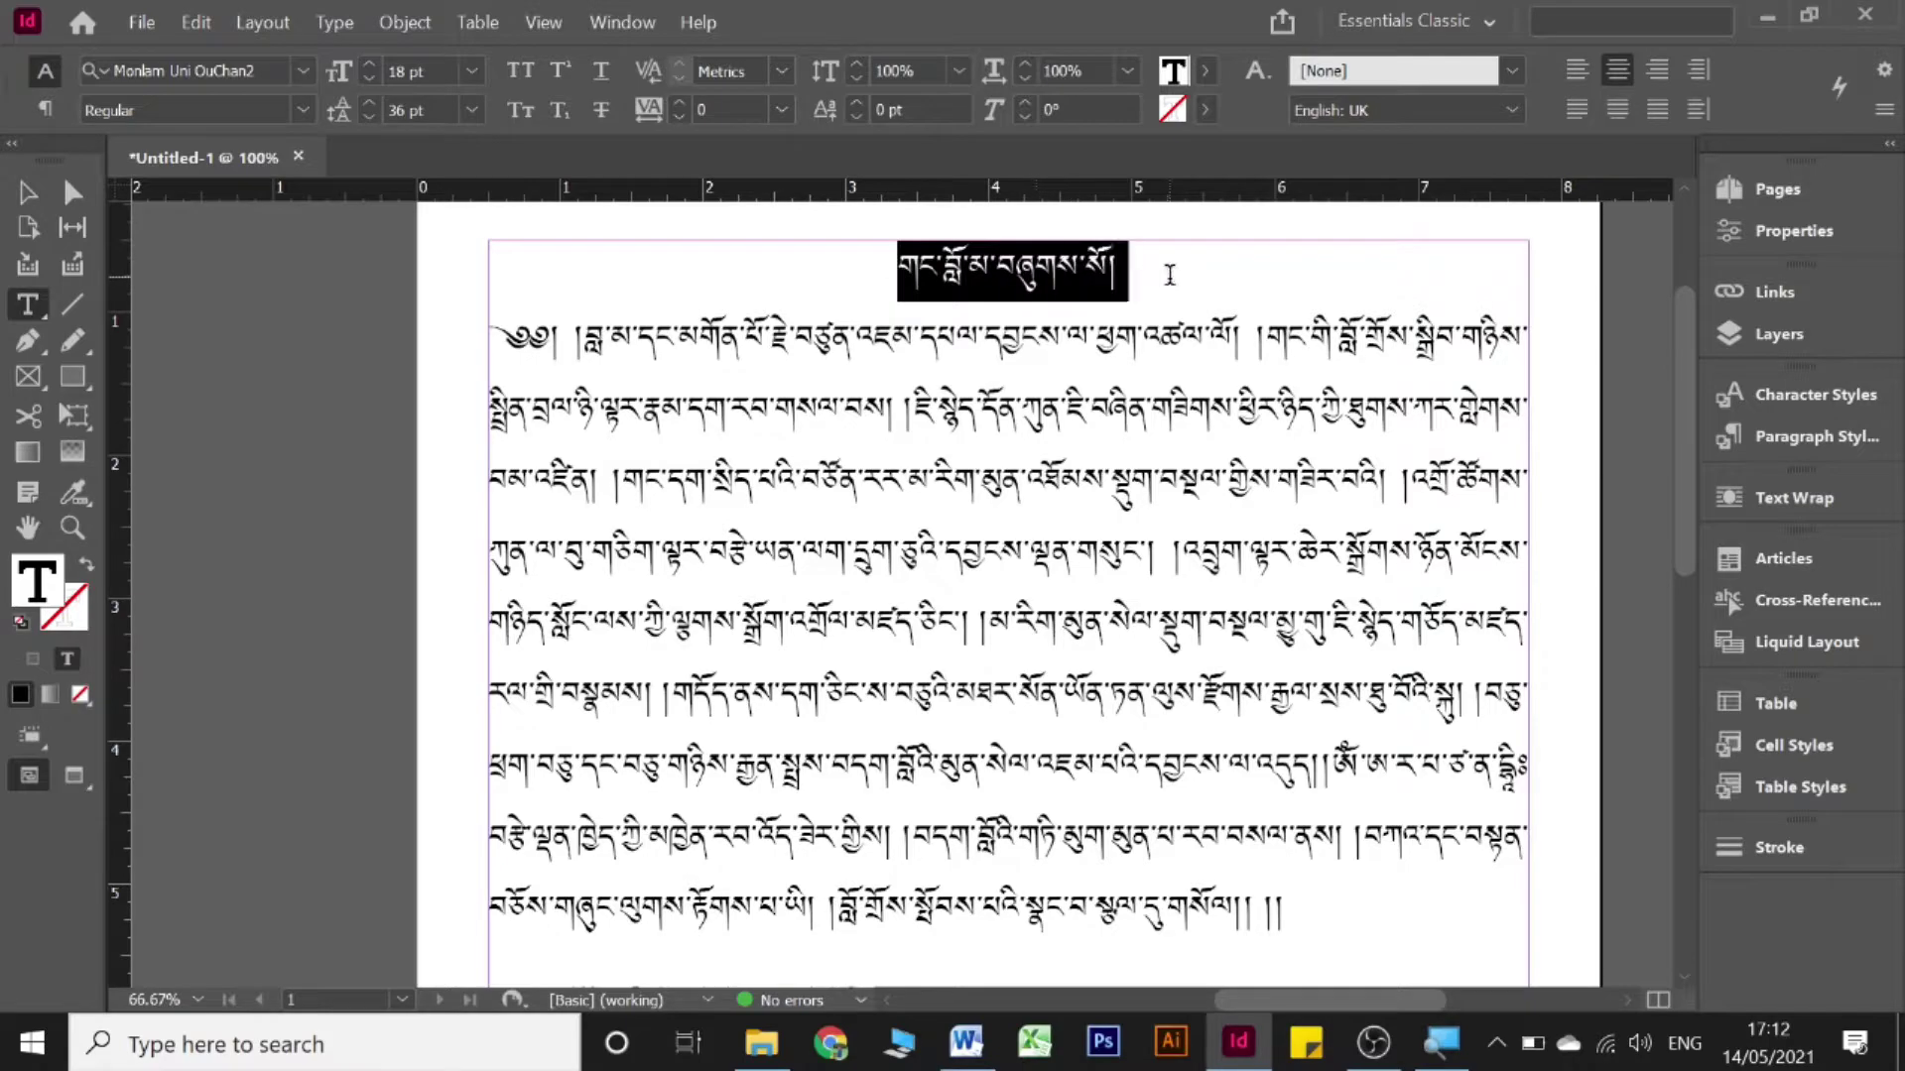
pyautogui.click(371, 63)
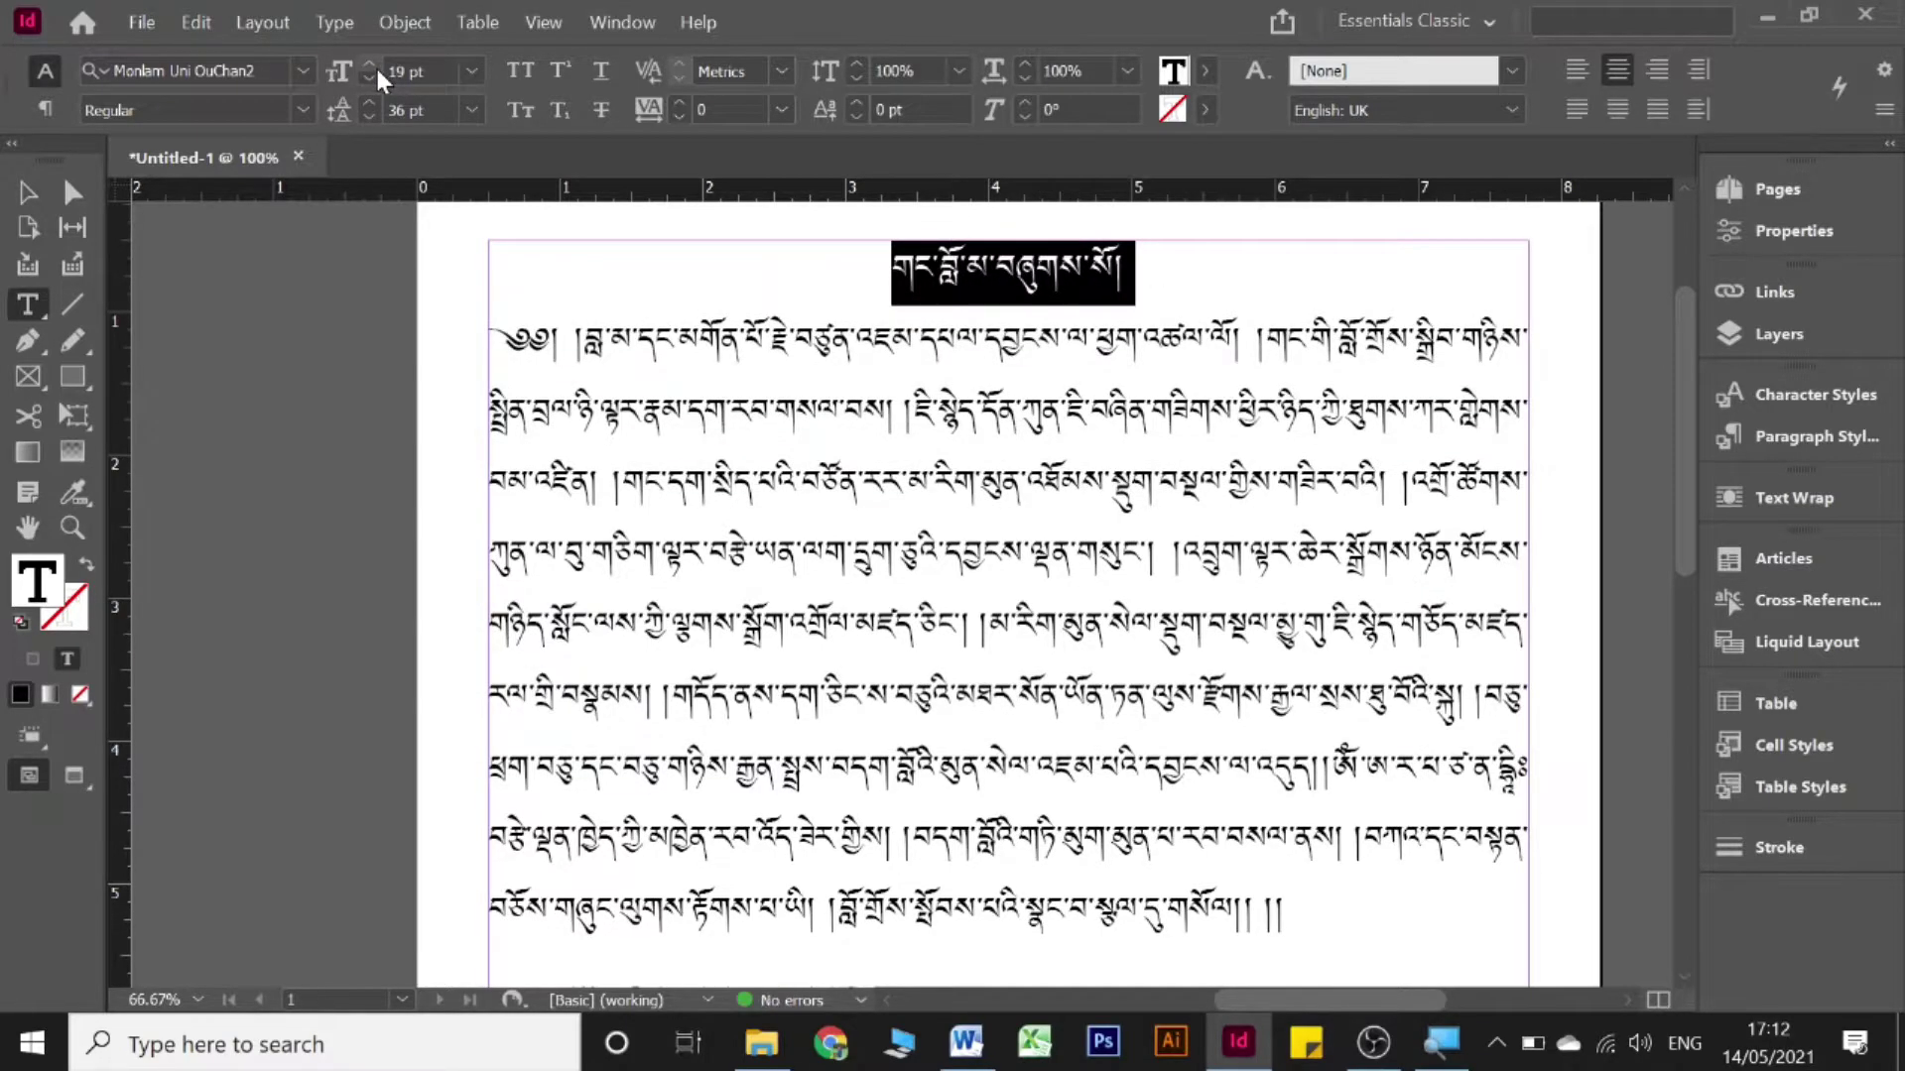
pyautogui.click(371, 63)
pyautogui.click(745, 352)
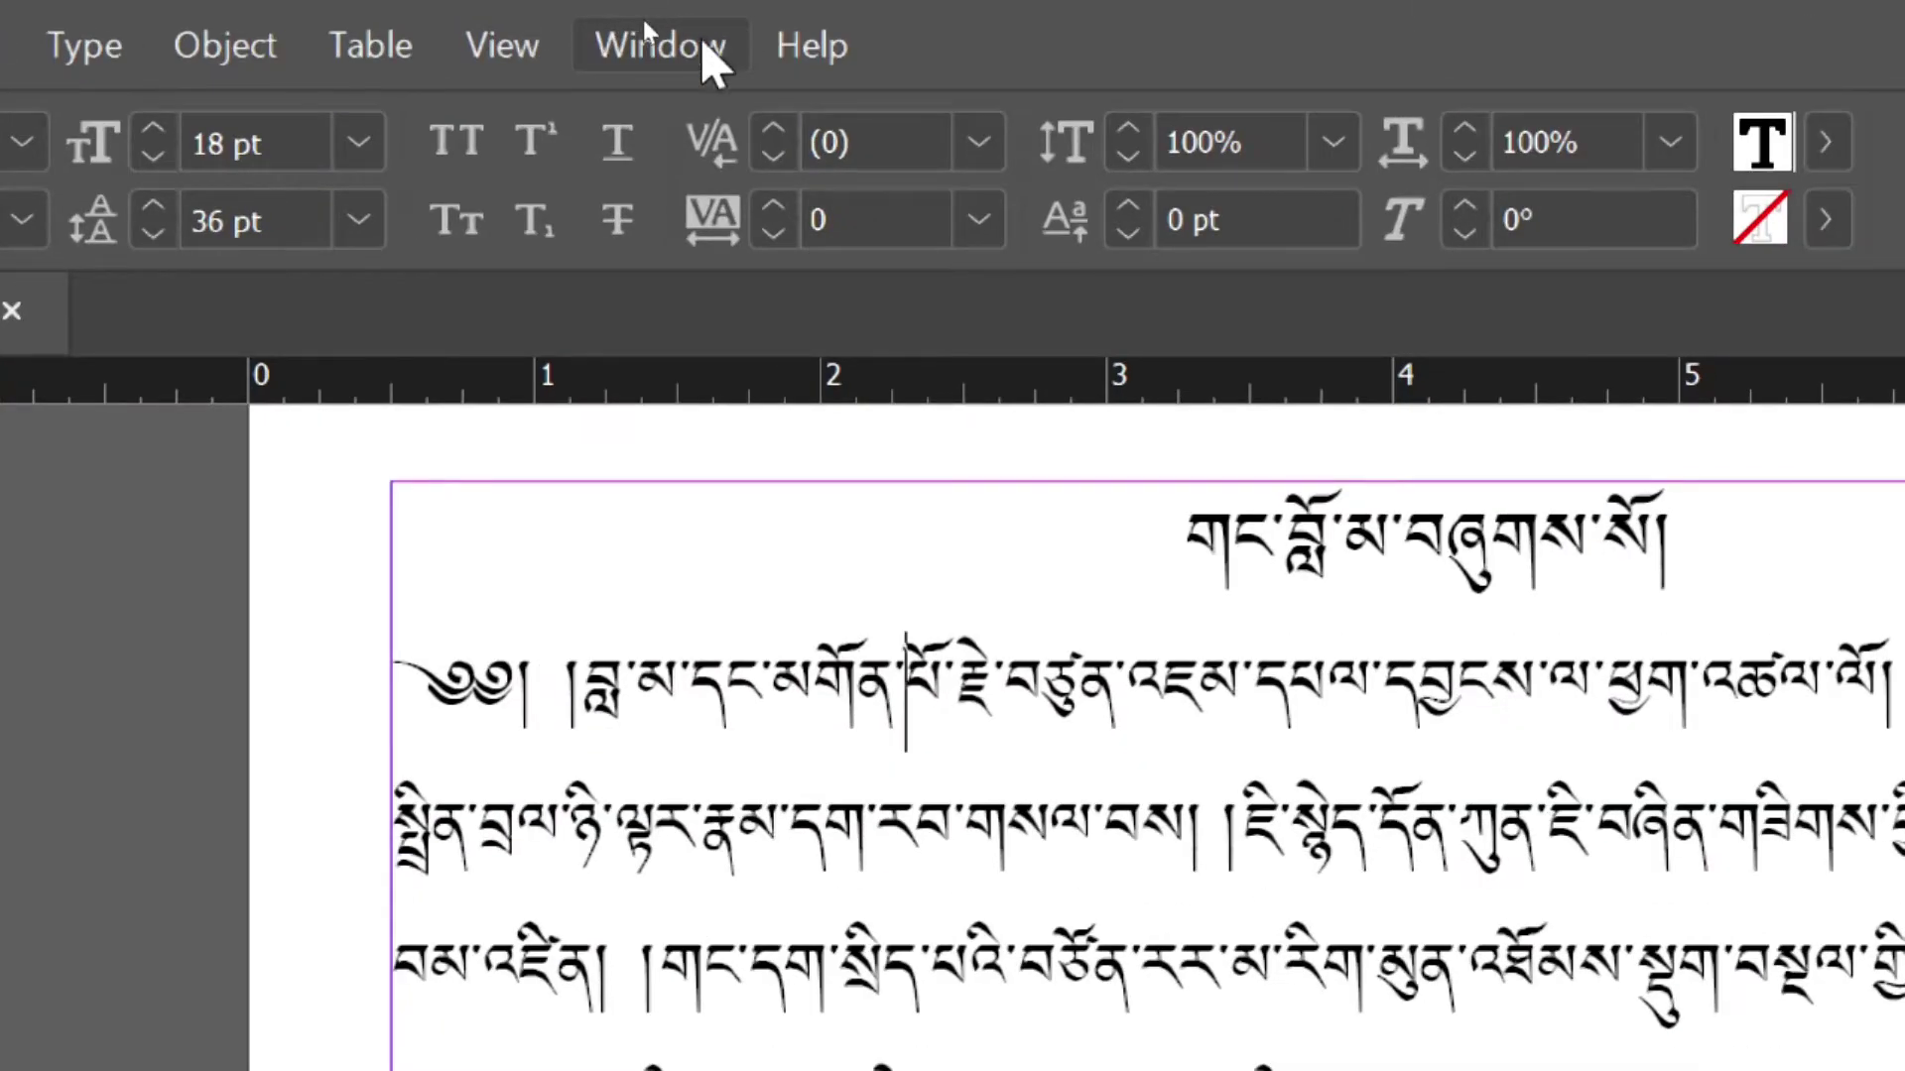
# - Show the Character Styles and Paragraph Styles lists and collapse them back into the dock
pyautogui.click(641, 22)
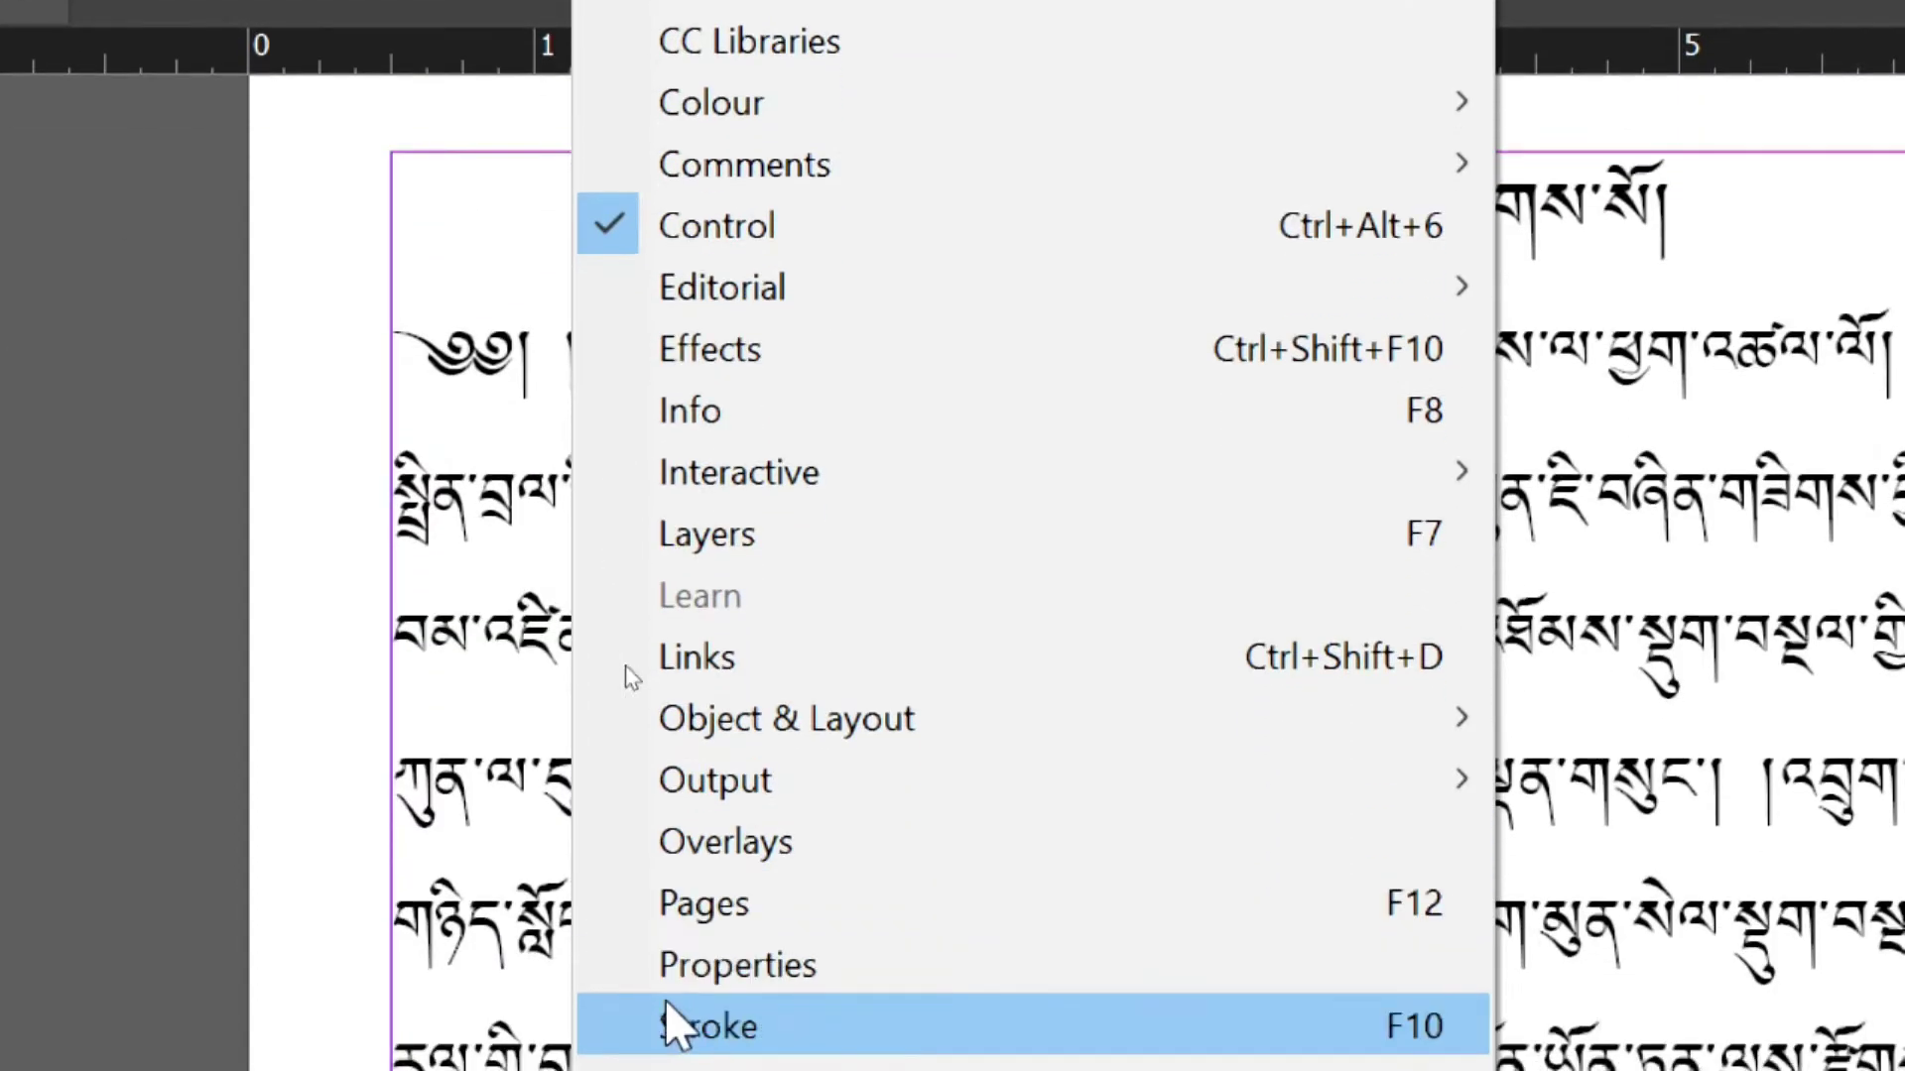
pyautogui.moveTo(686, 1070)
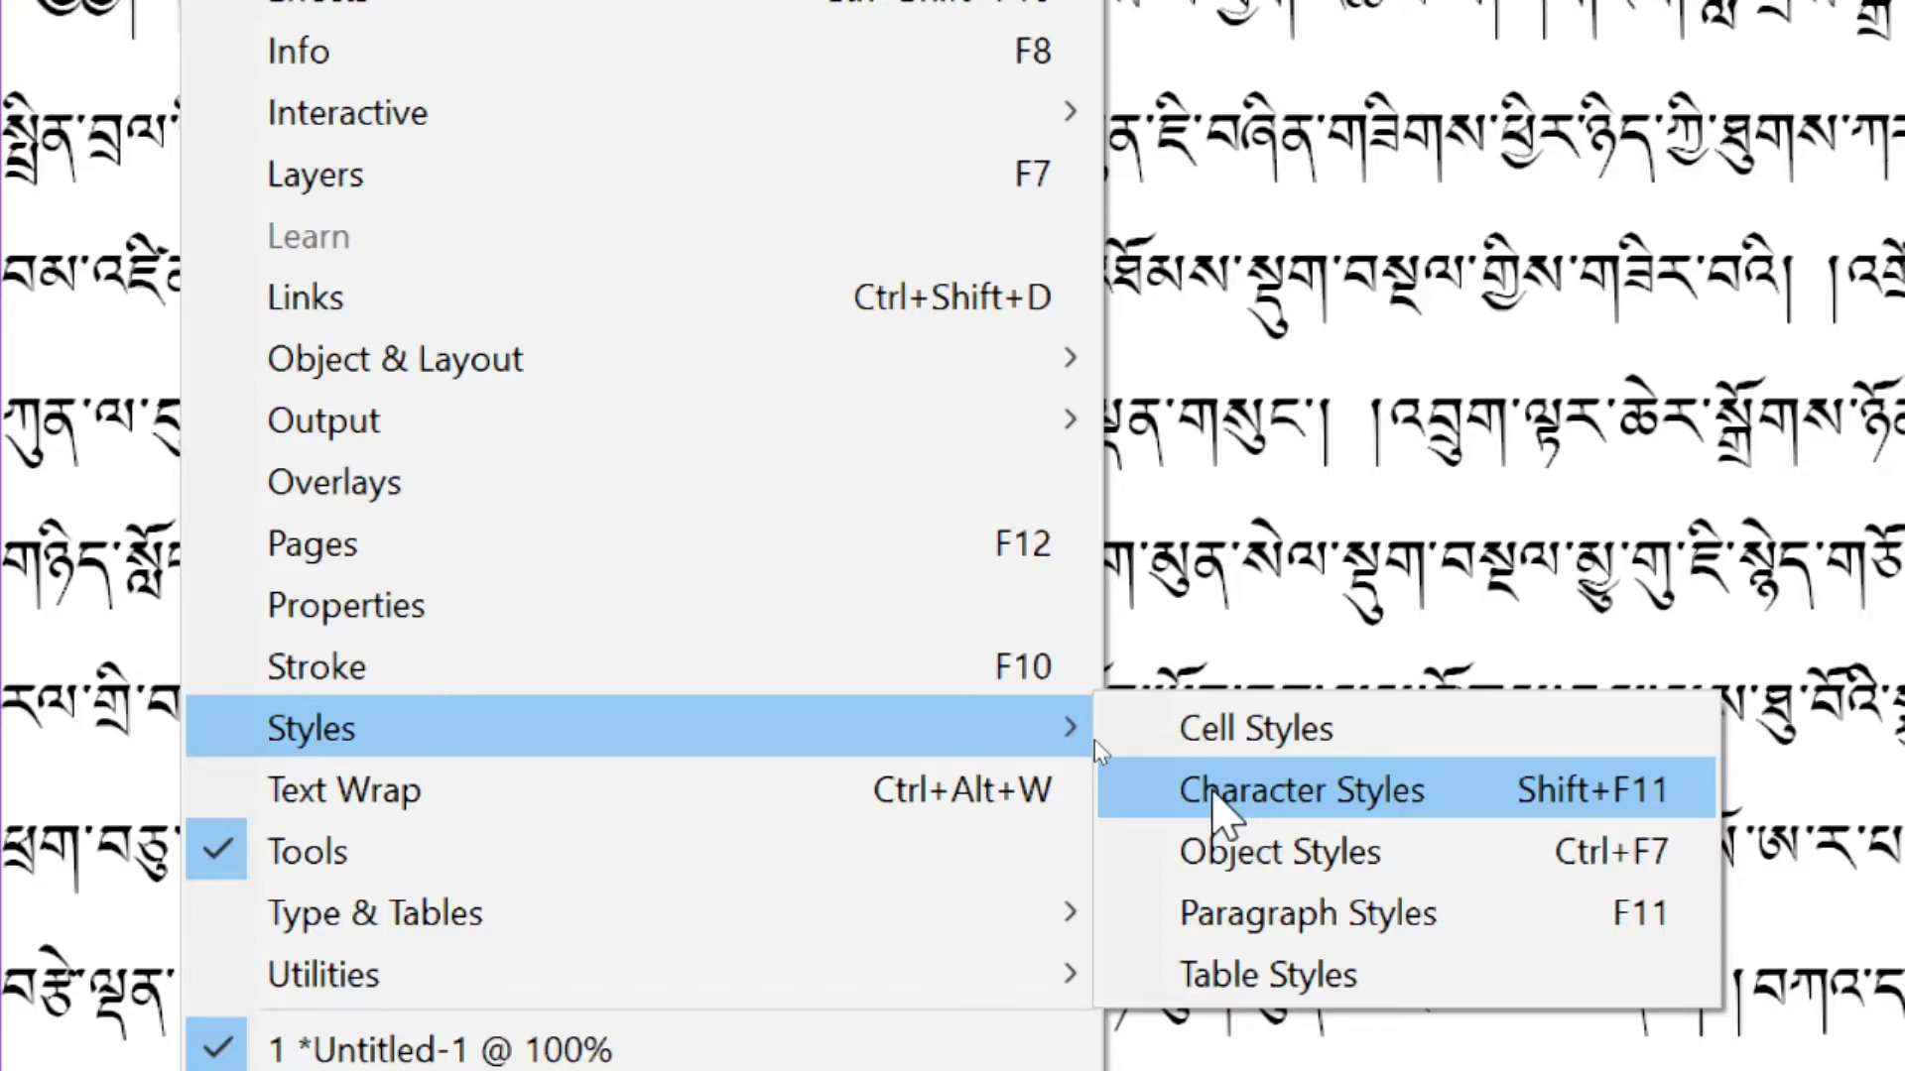
pyautogui.click(1212, 791)
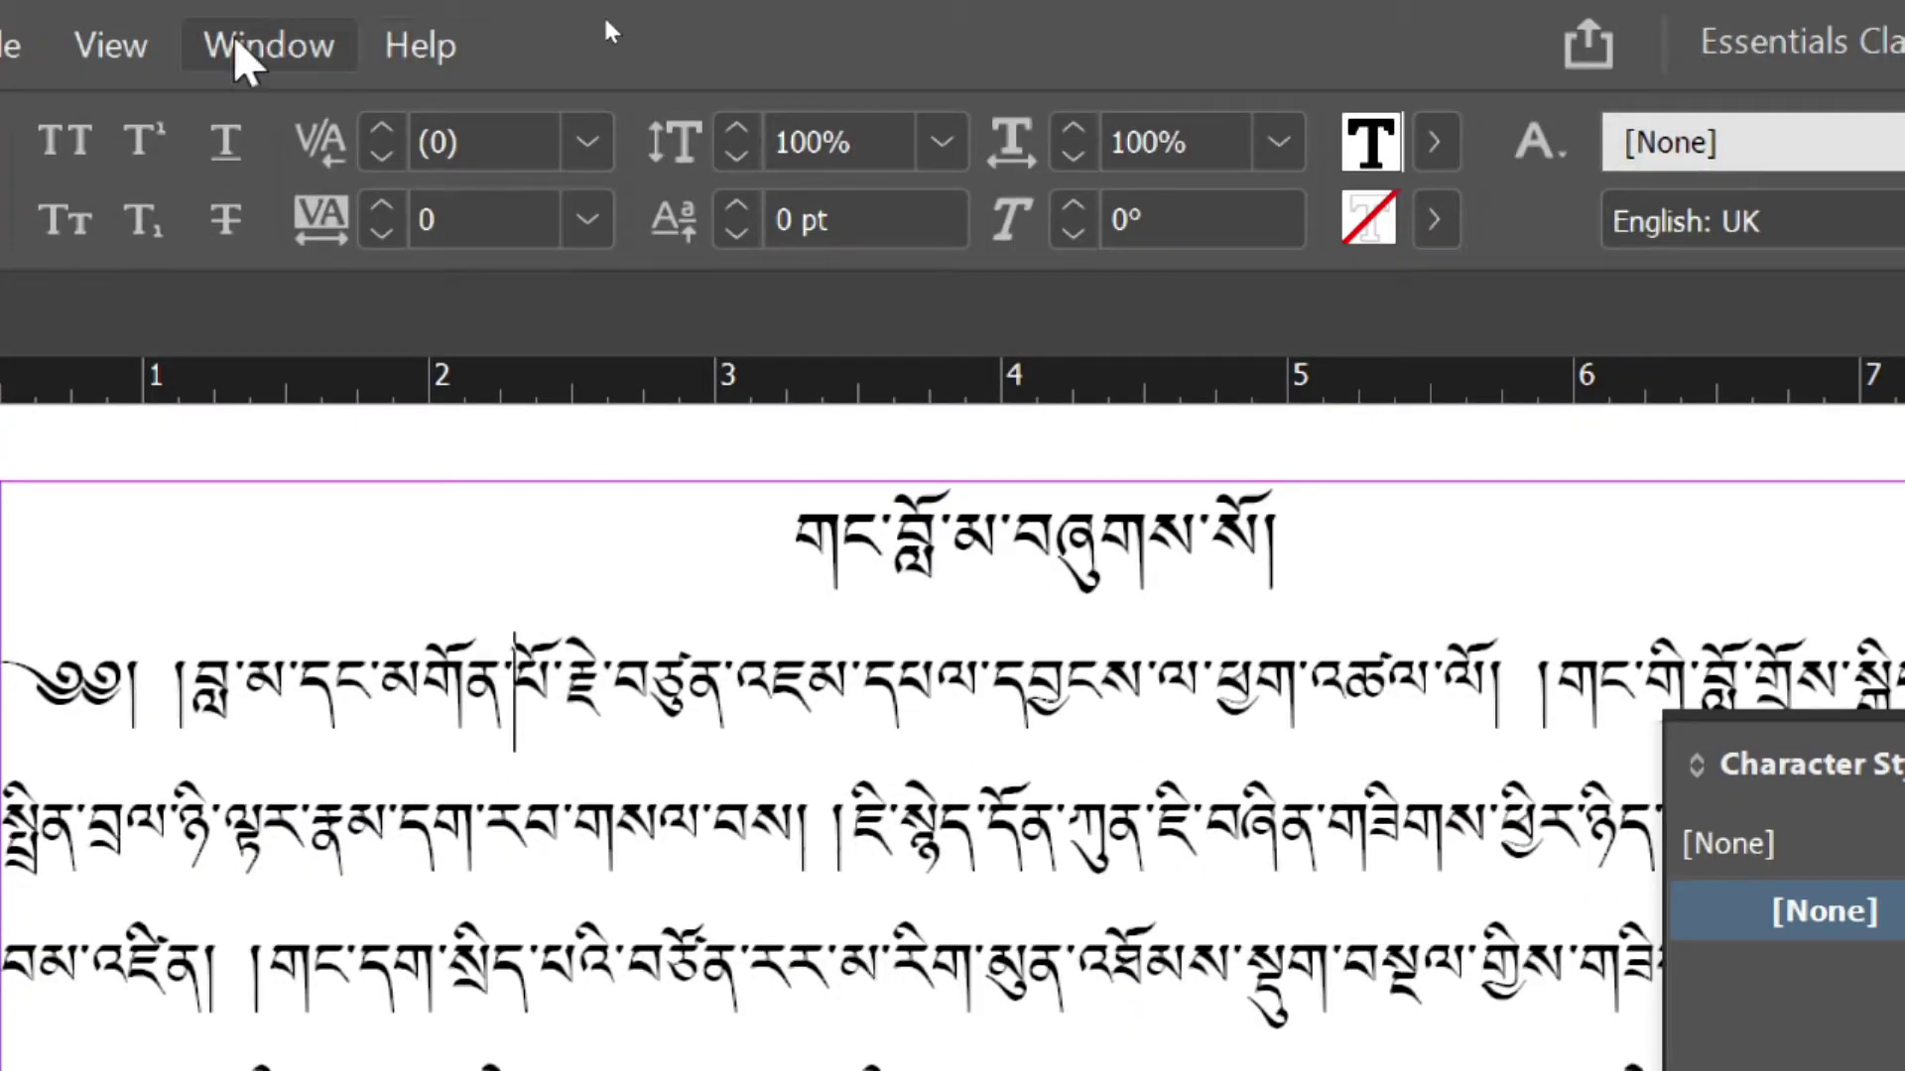
pyautogui.click(238, 44)
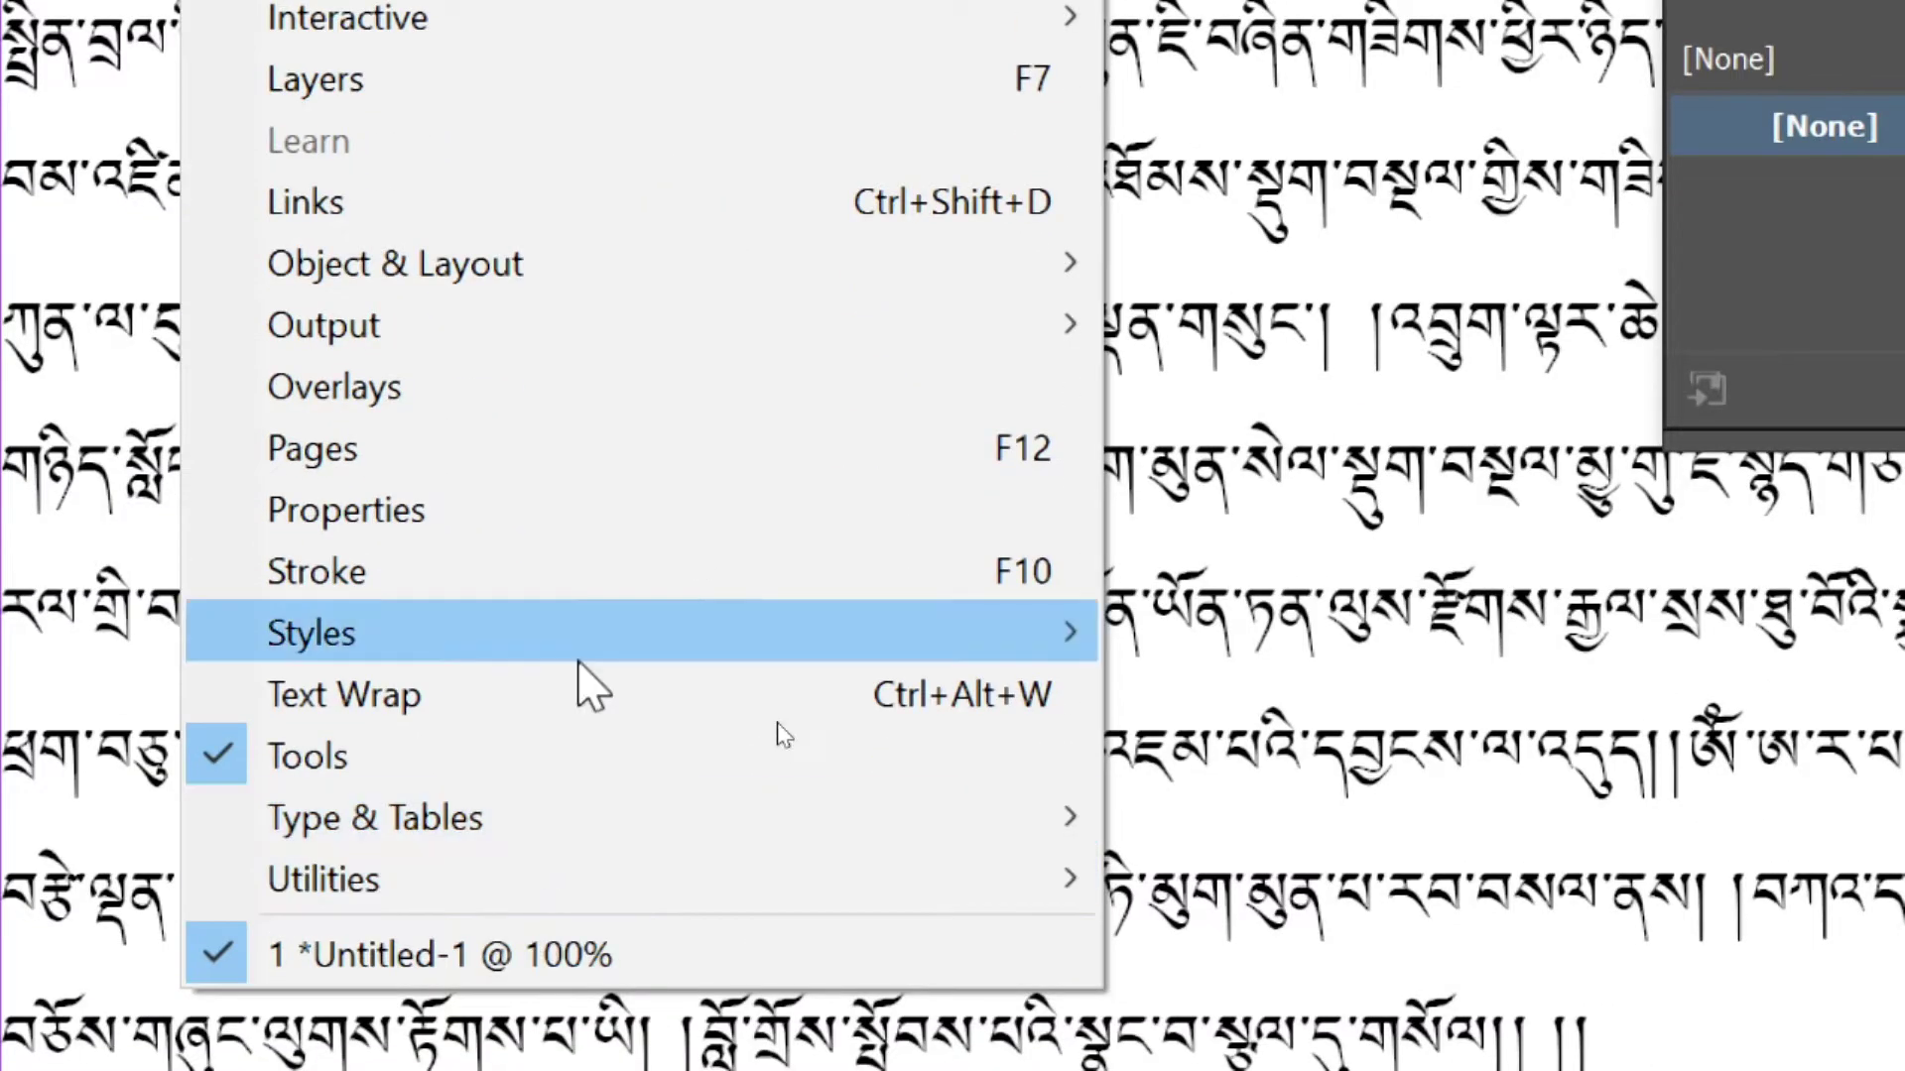
pyautogui.moveTo(619, 629)
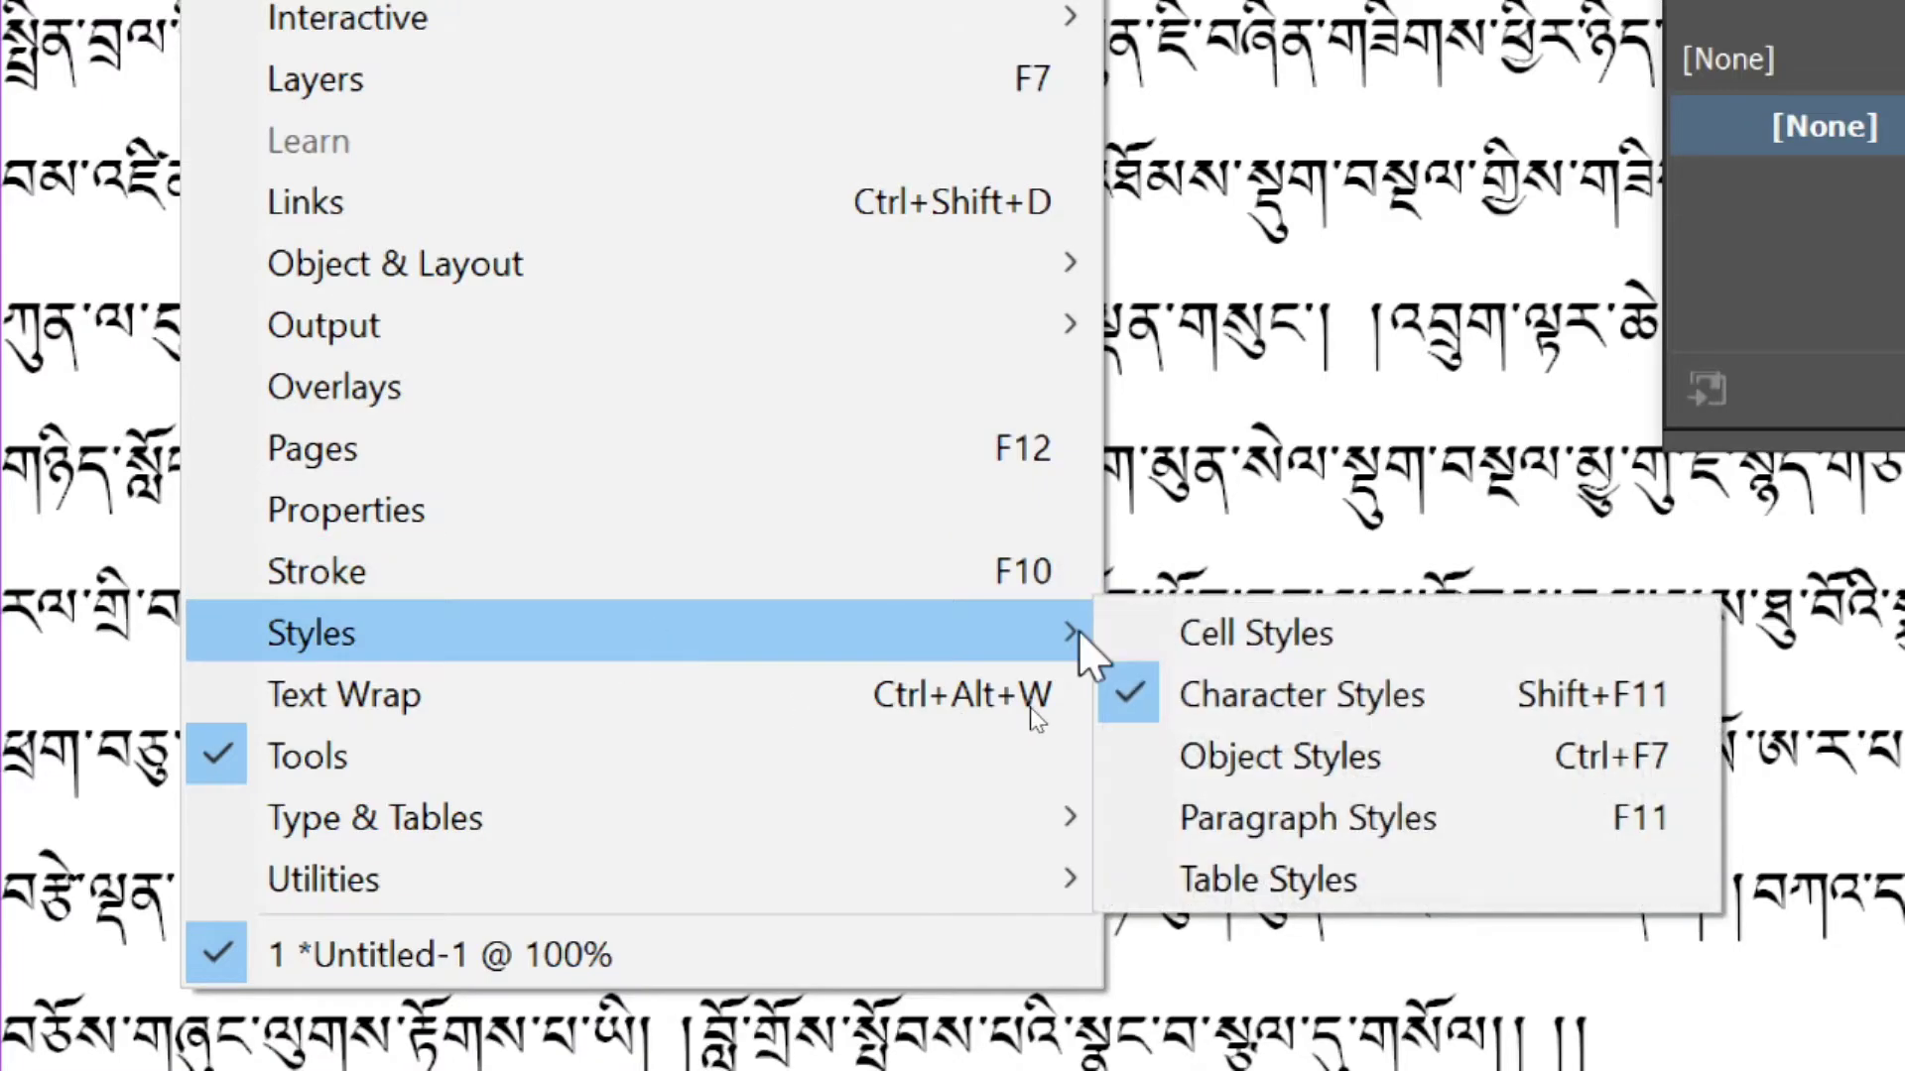
pyautogui.click(1313, 827)
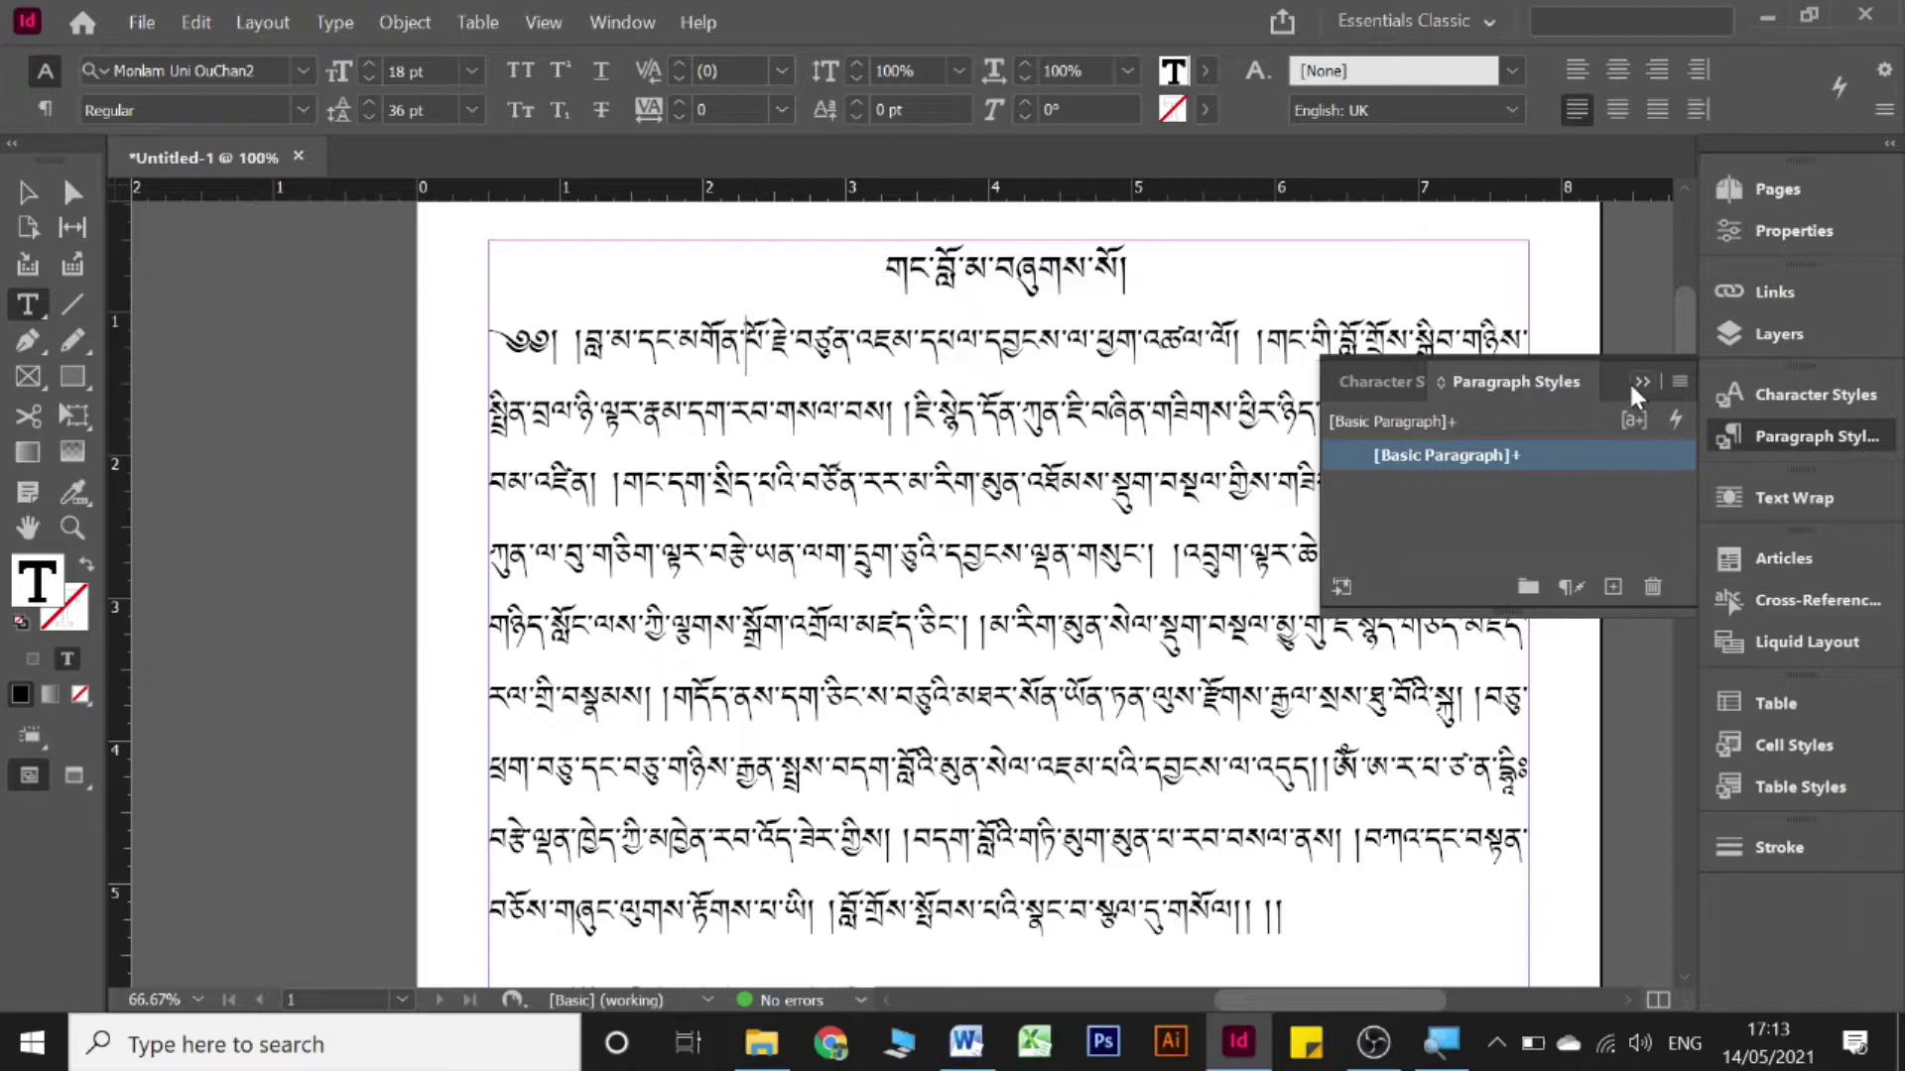
pyautogui.click(1636, 384)
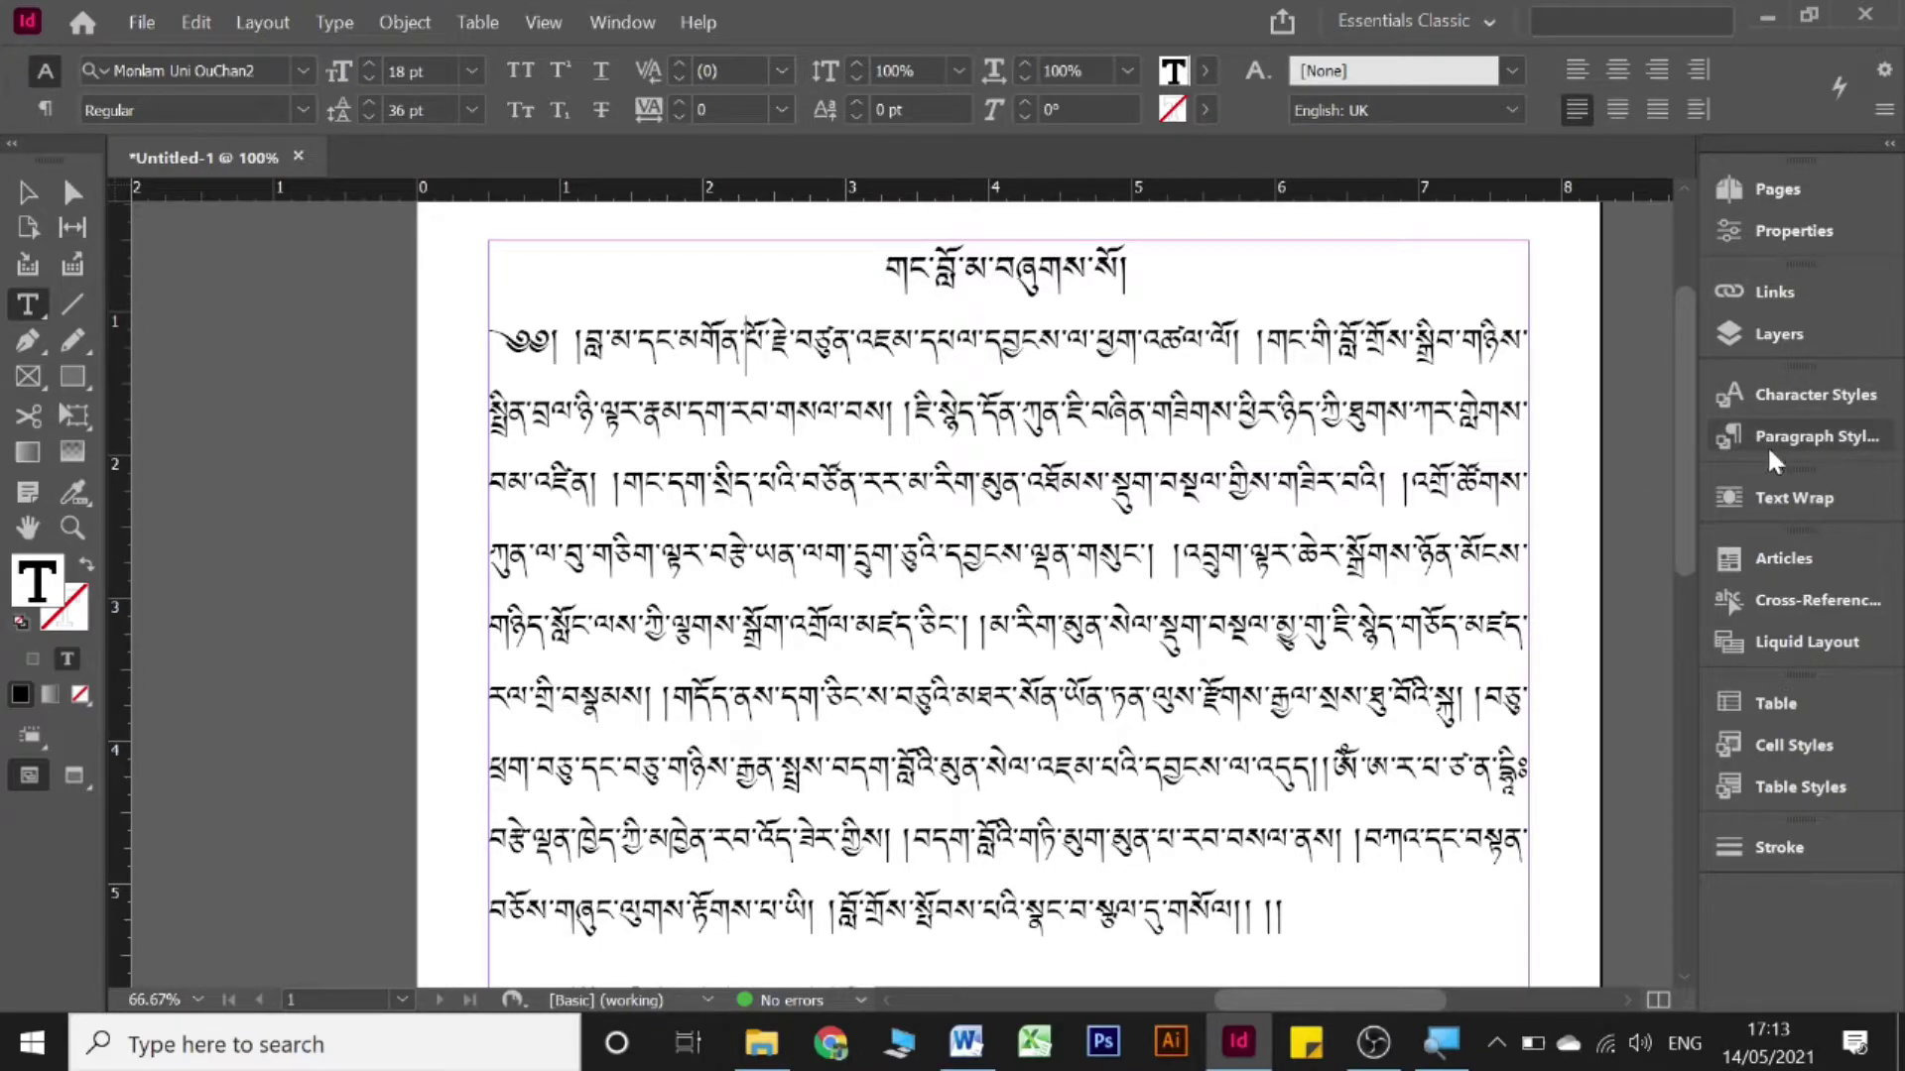
# - Detach Paragraph Styles from the dock, expand it over the page, and dock it back with Character Styles
pyautogui.moveTo(1775, 461); pyautogui.dragTo(1048, 423)
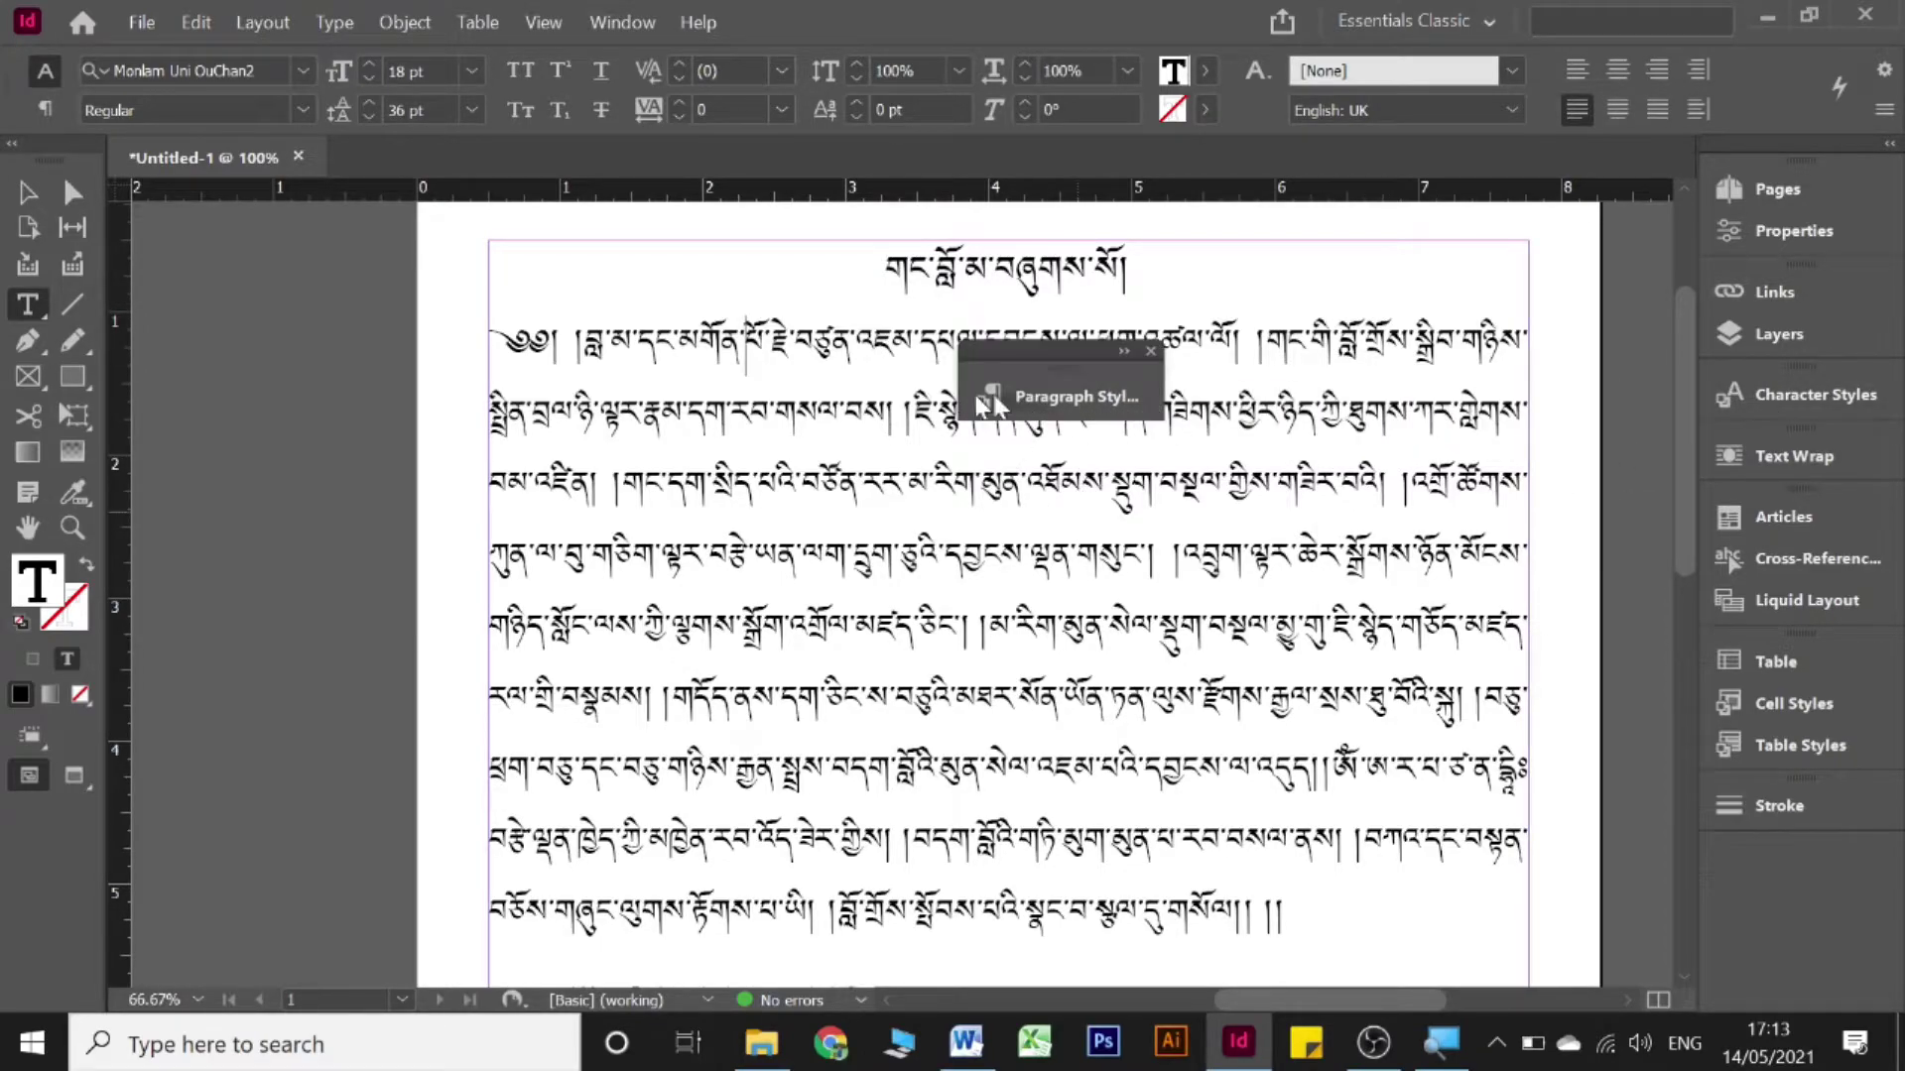
pyautogui.click(1048, 423)
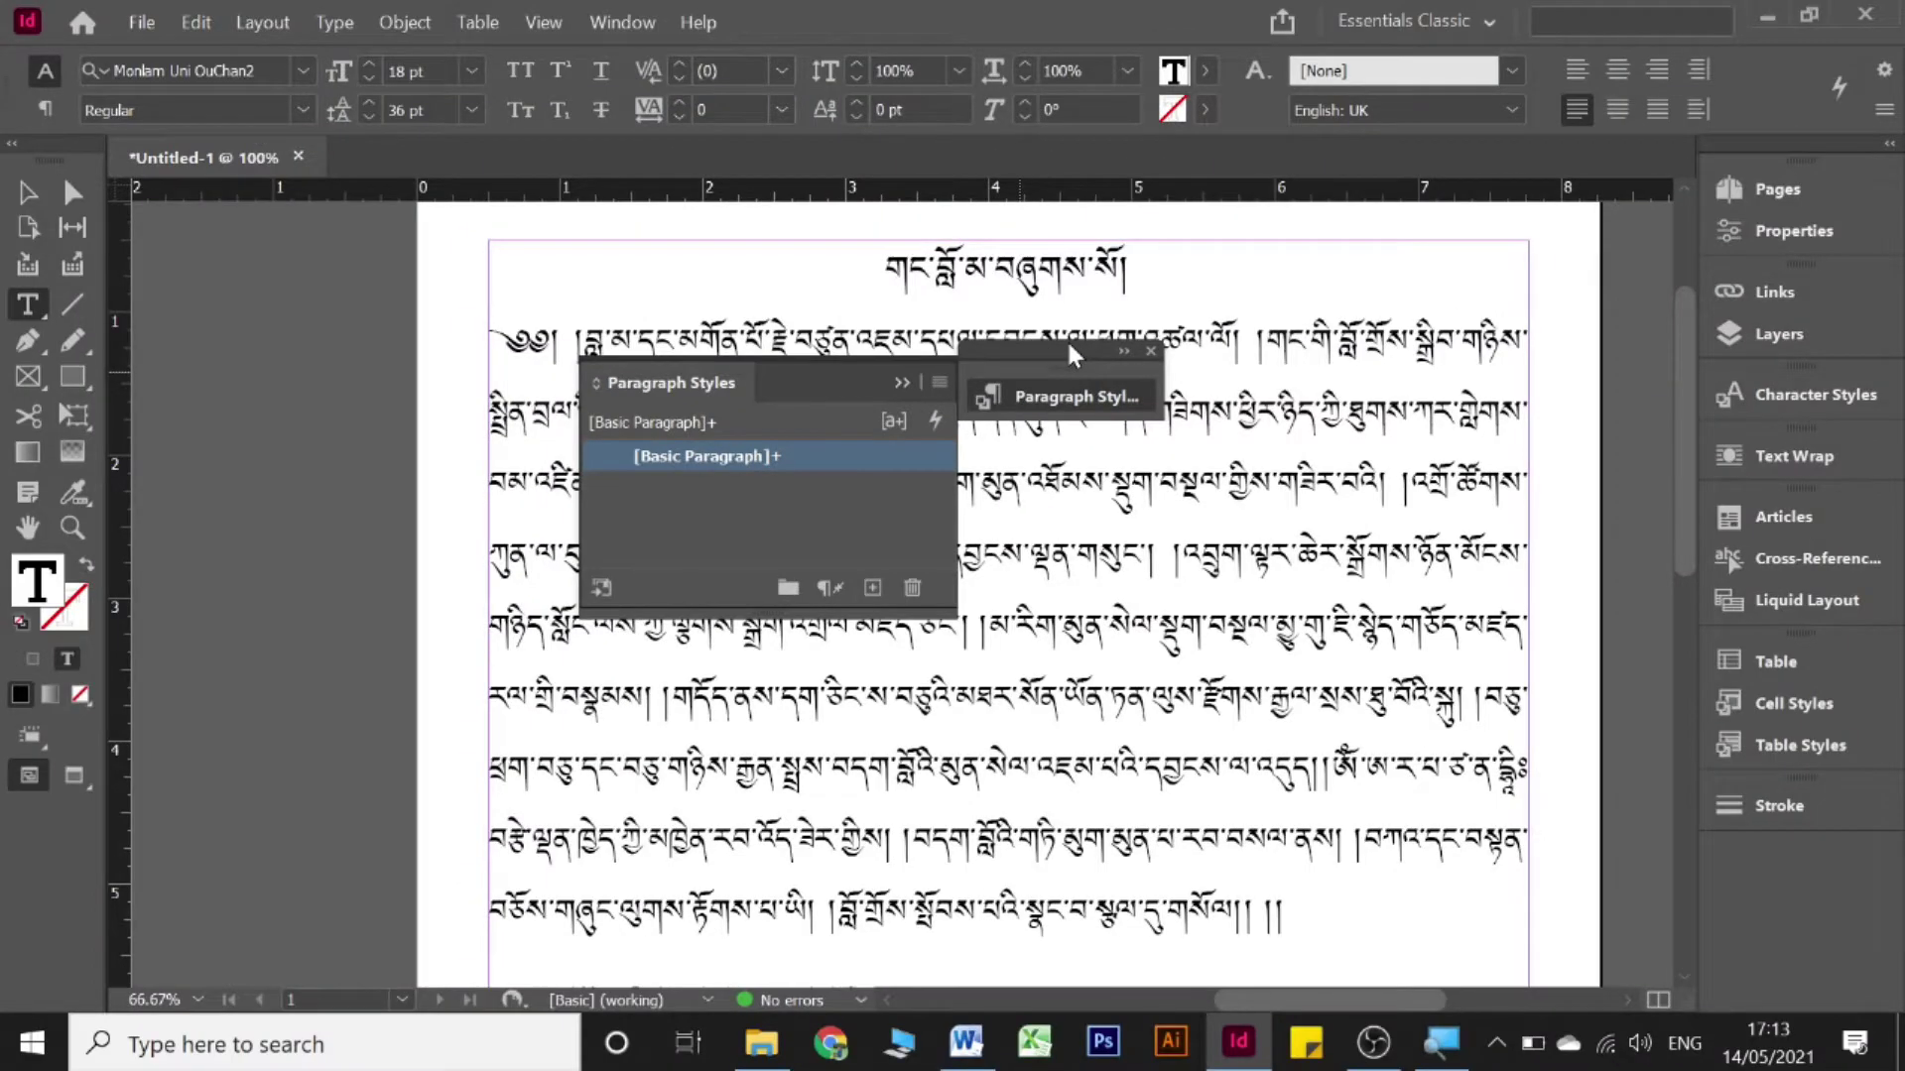
pyautogui.moveTo(1092, 360); pyautogui.dragTo(1713, 435)
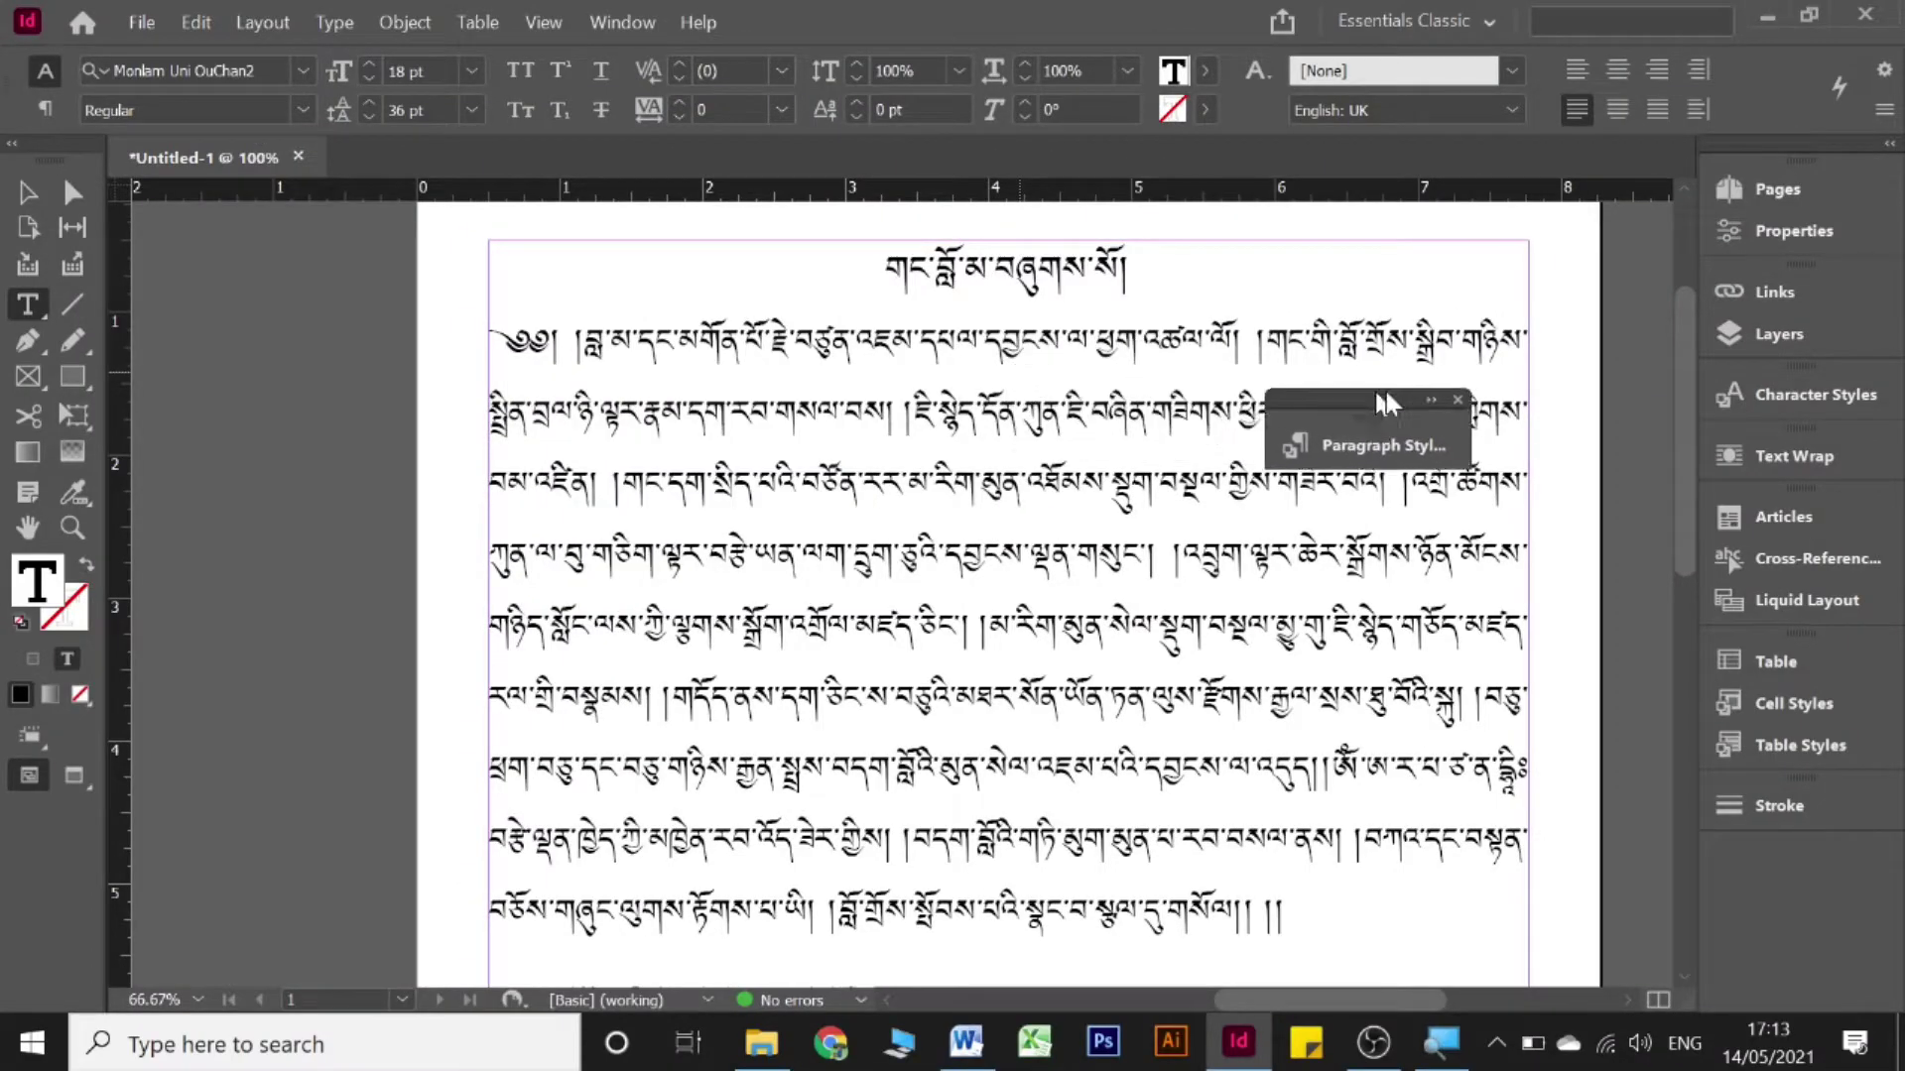
pyautogui.moveTo(1385, 401); pyautogui.dragTo(1782, 417)
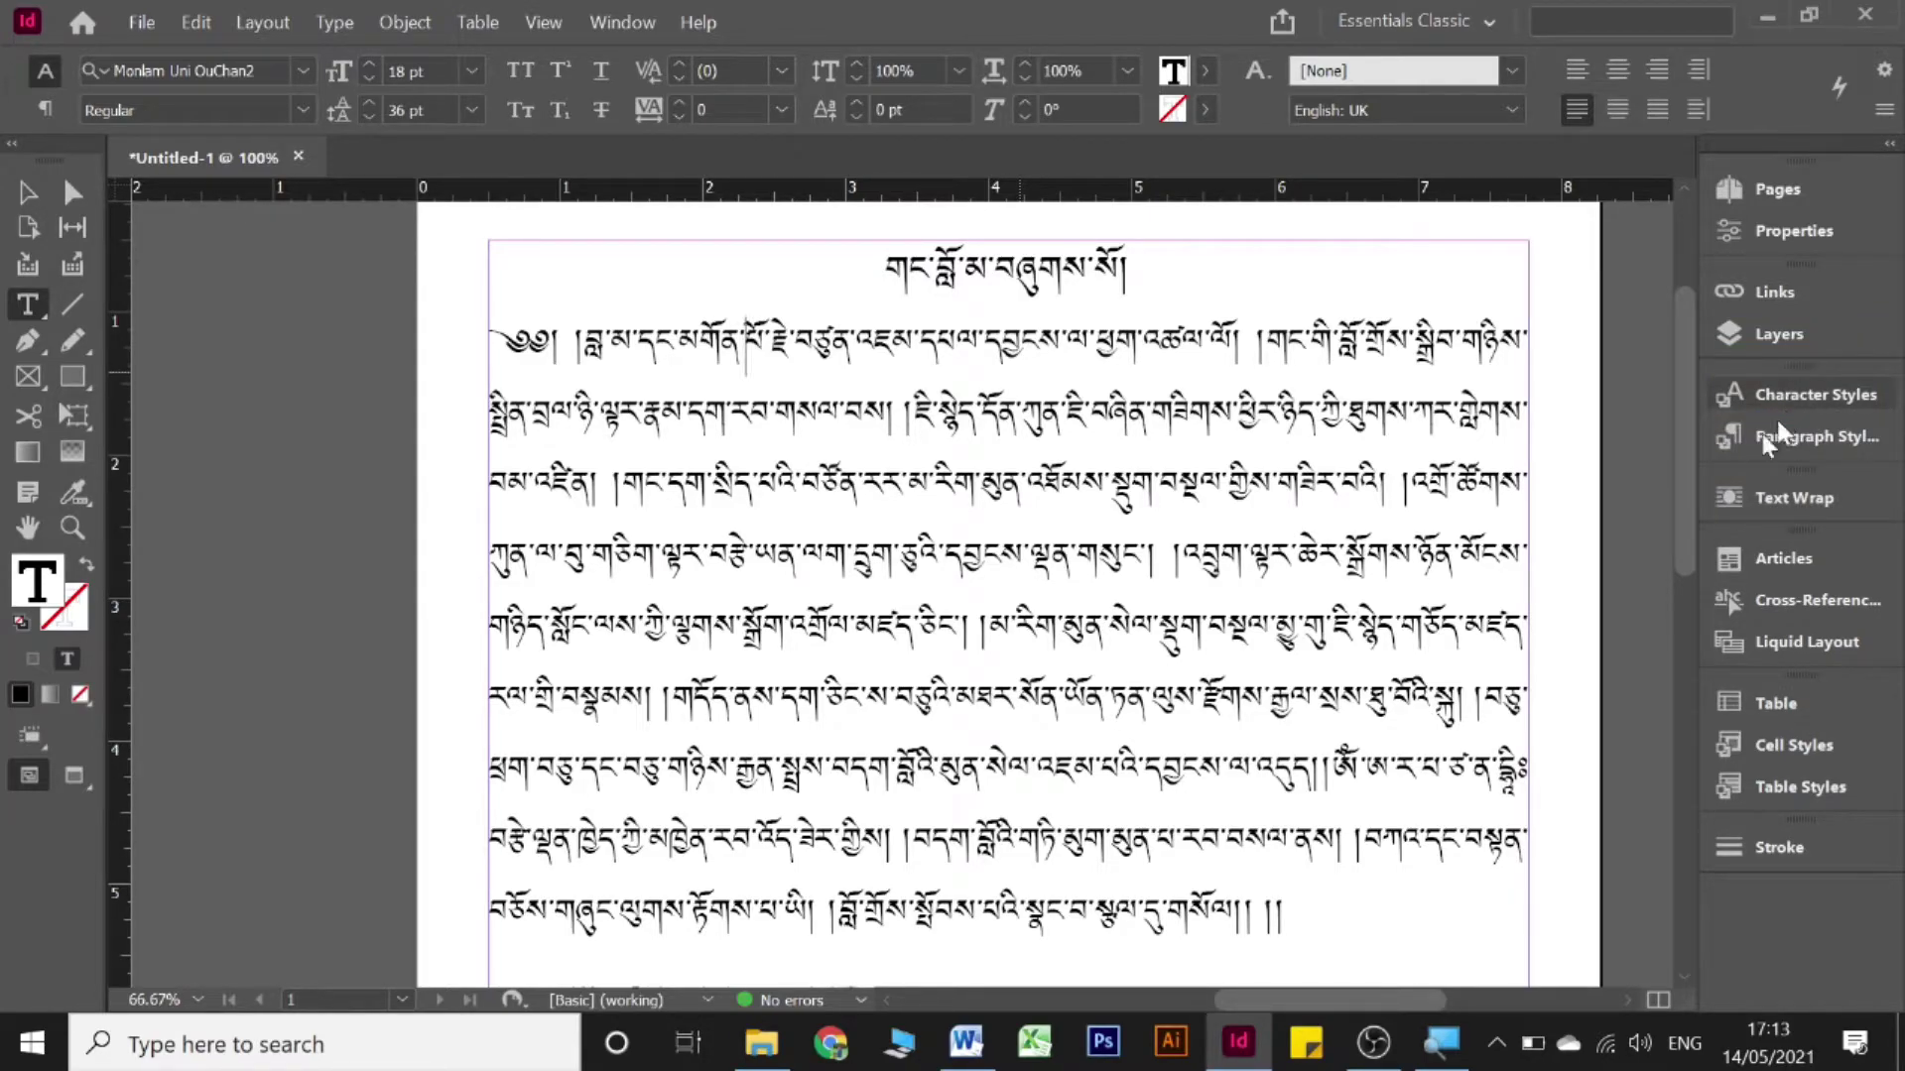
pyautogui.click(1132, 334)
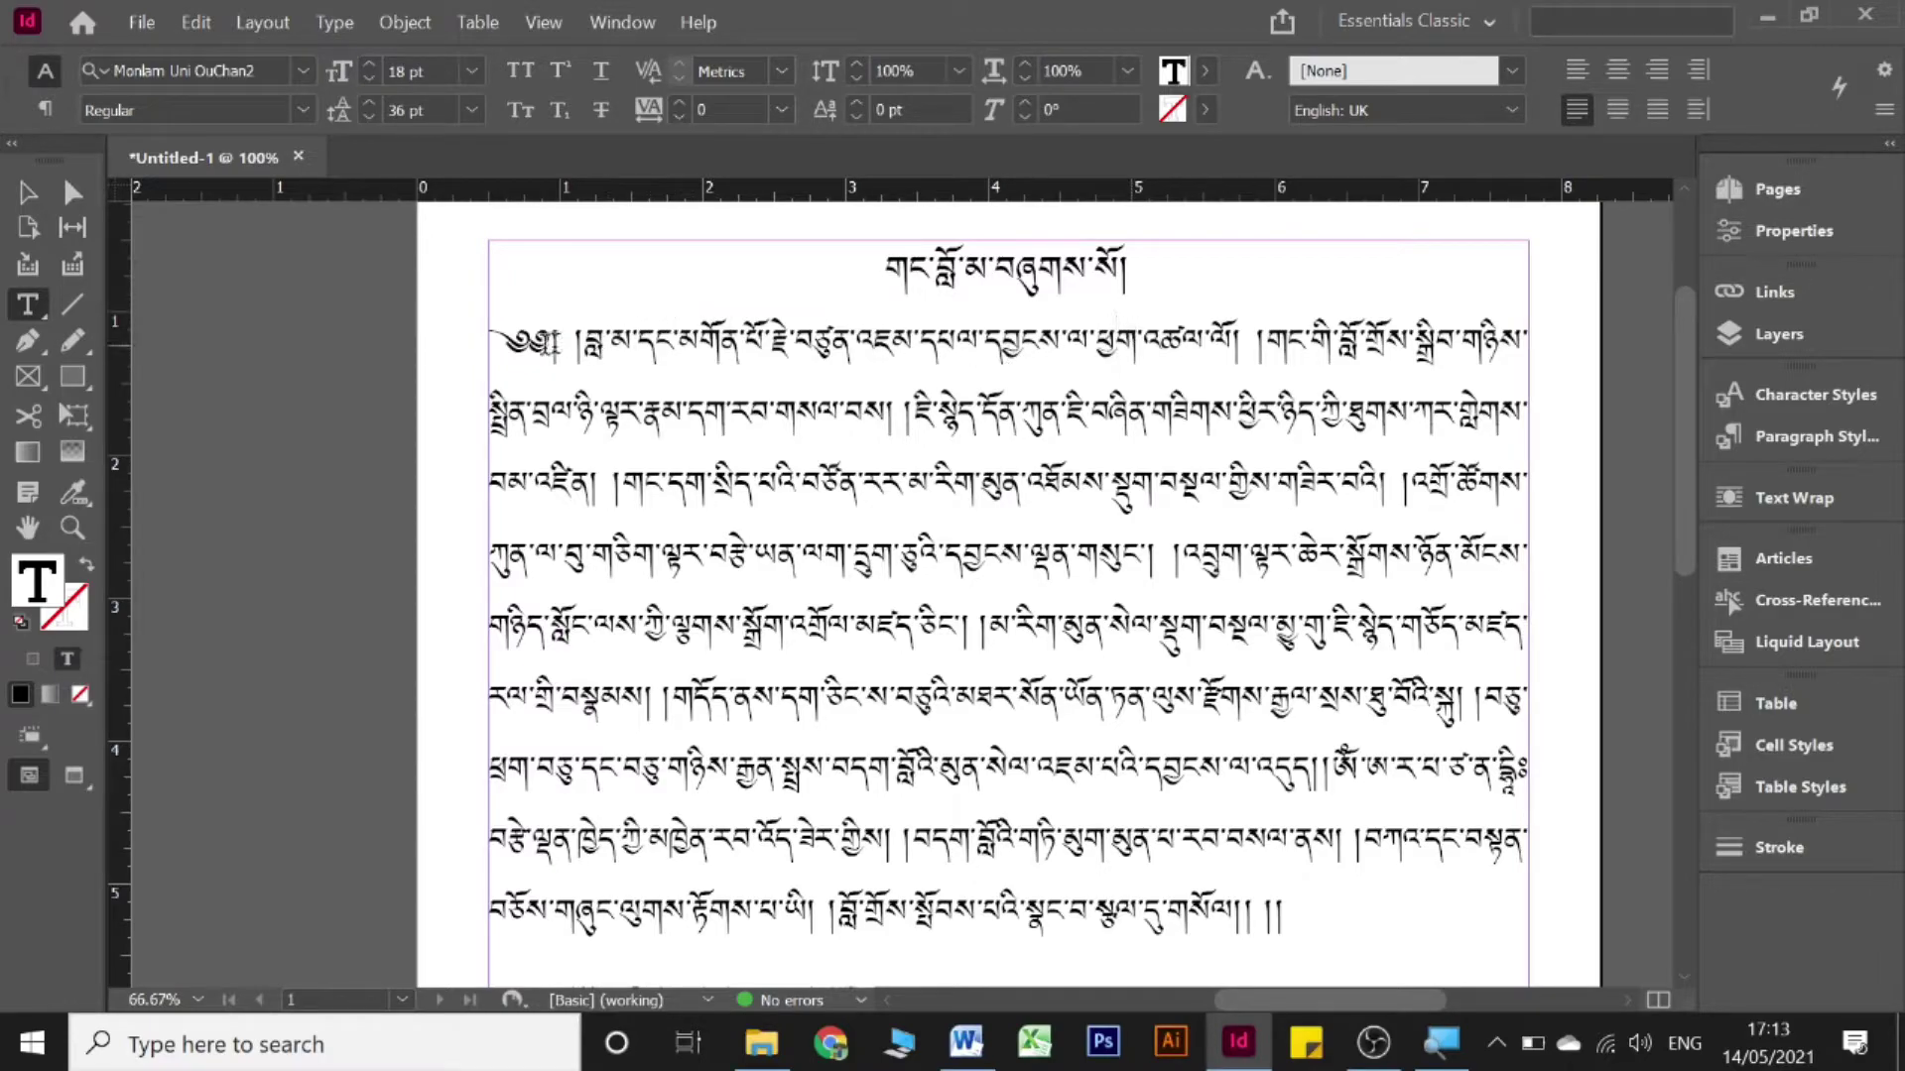
pyautogui.moveTo(504, 340); pyautogui.dragTo(1318, 906)
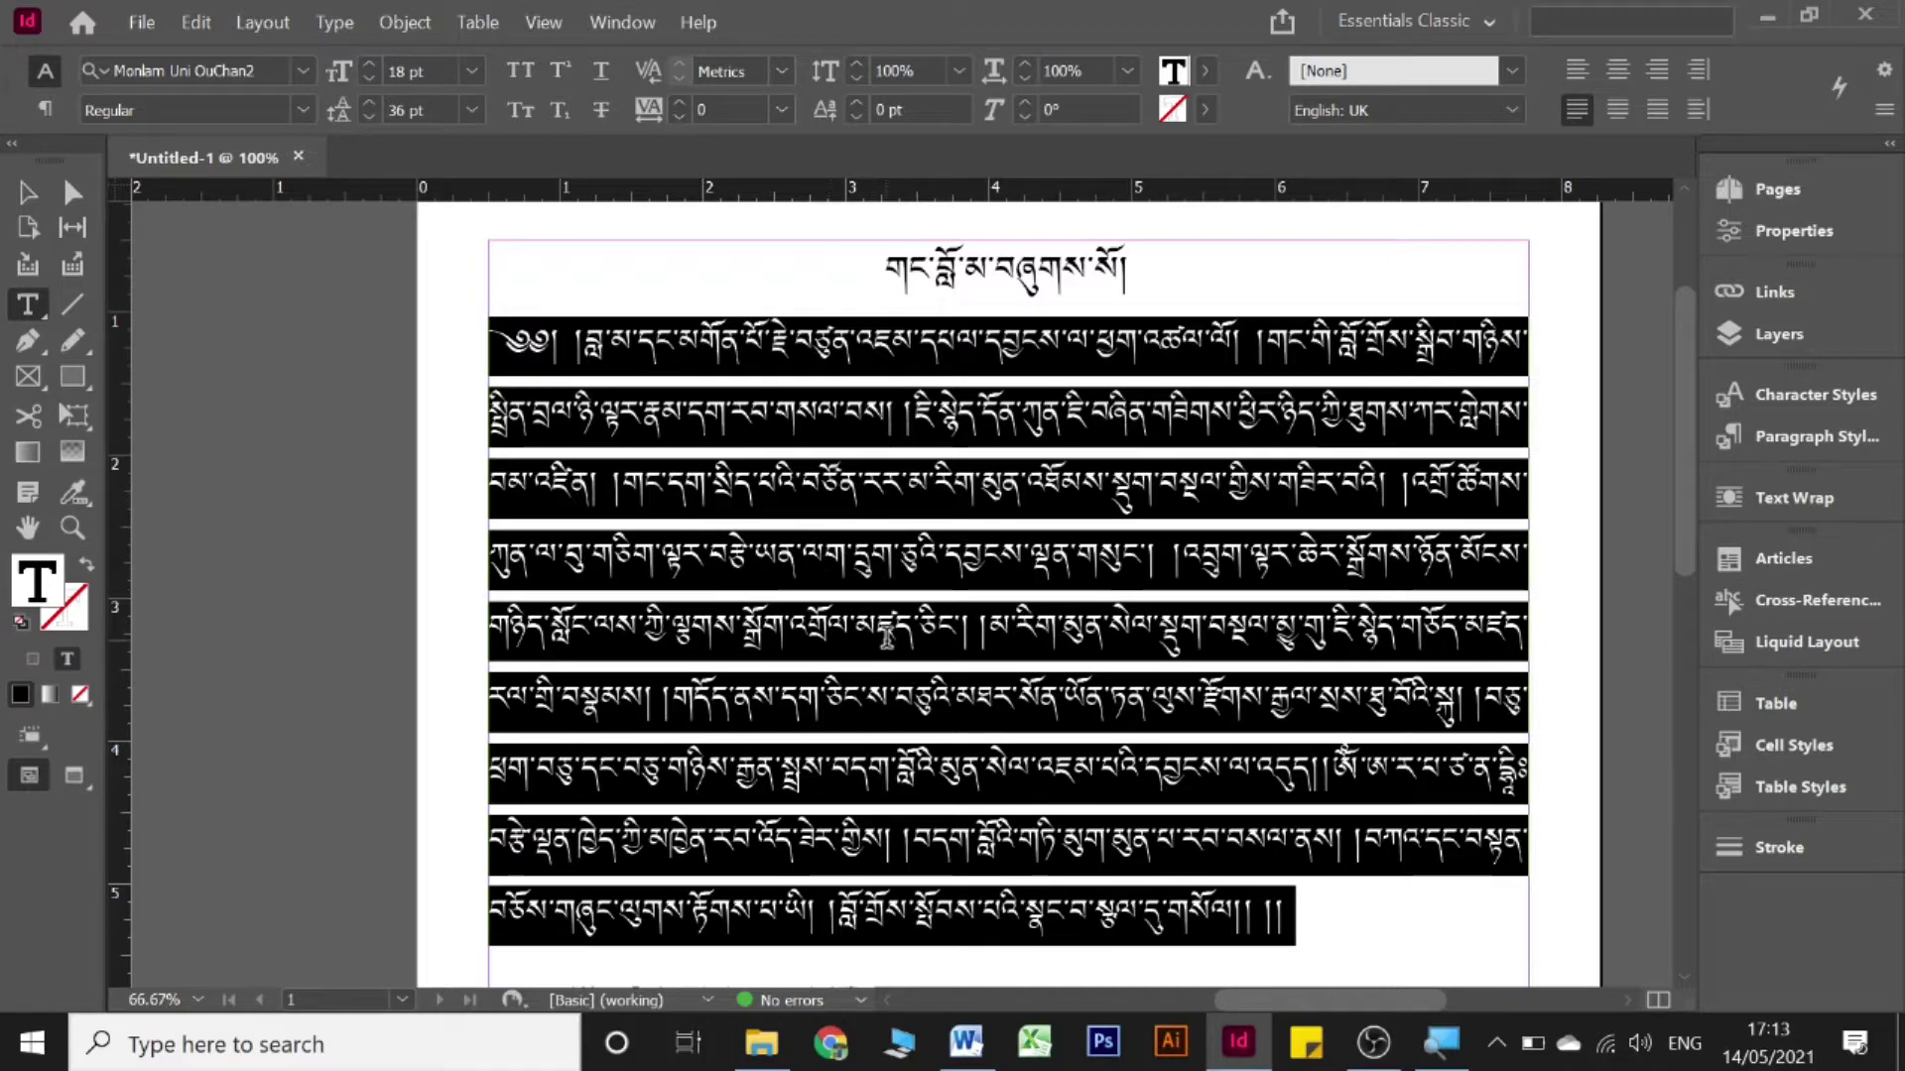
pyautogui.moveTo(861, 276); pyautogui.dragTo(1151, 263)
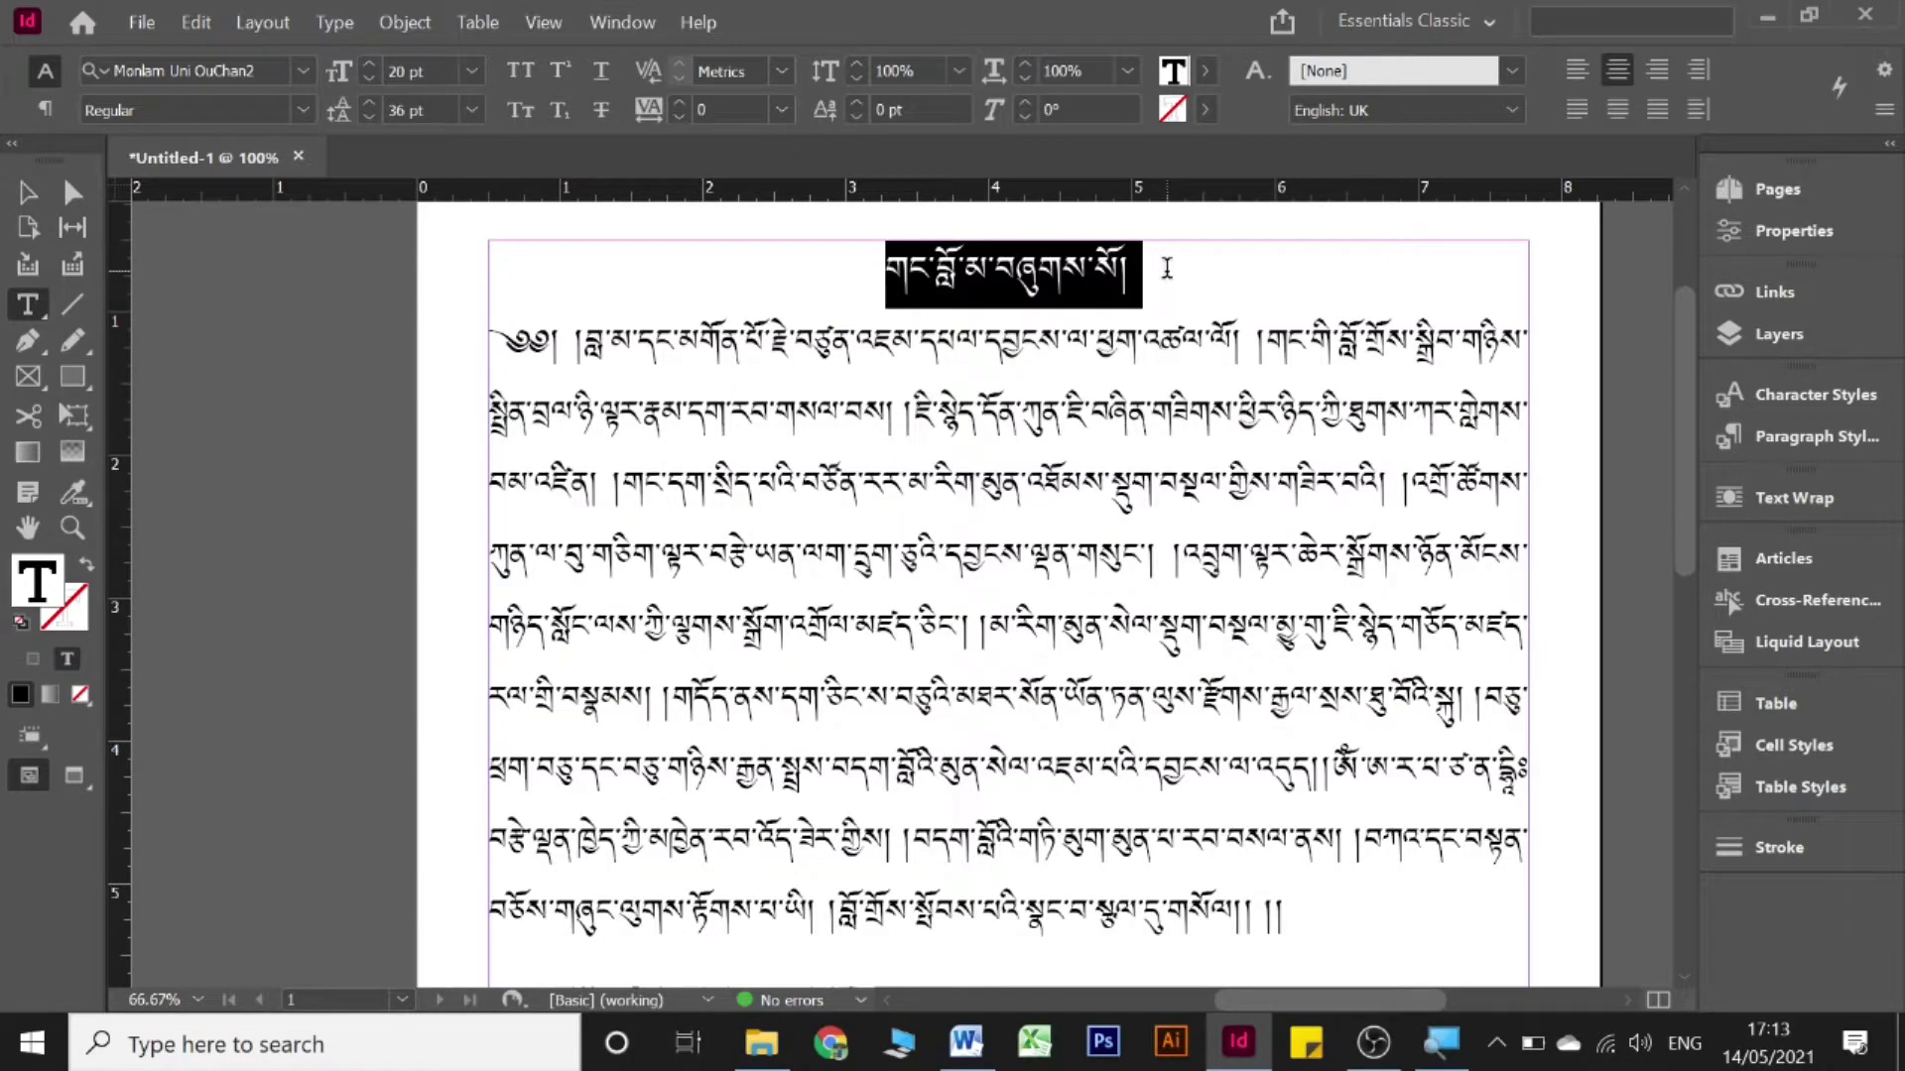
pyautogui.click(912, 256)
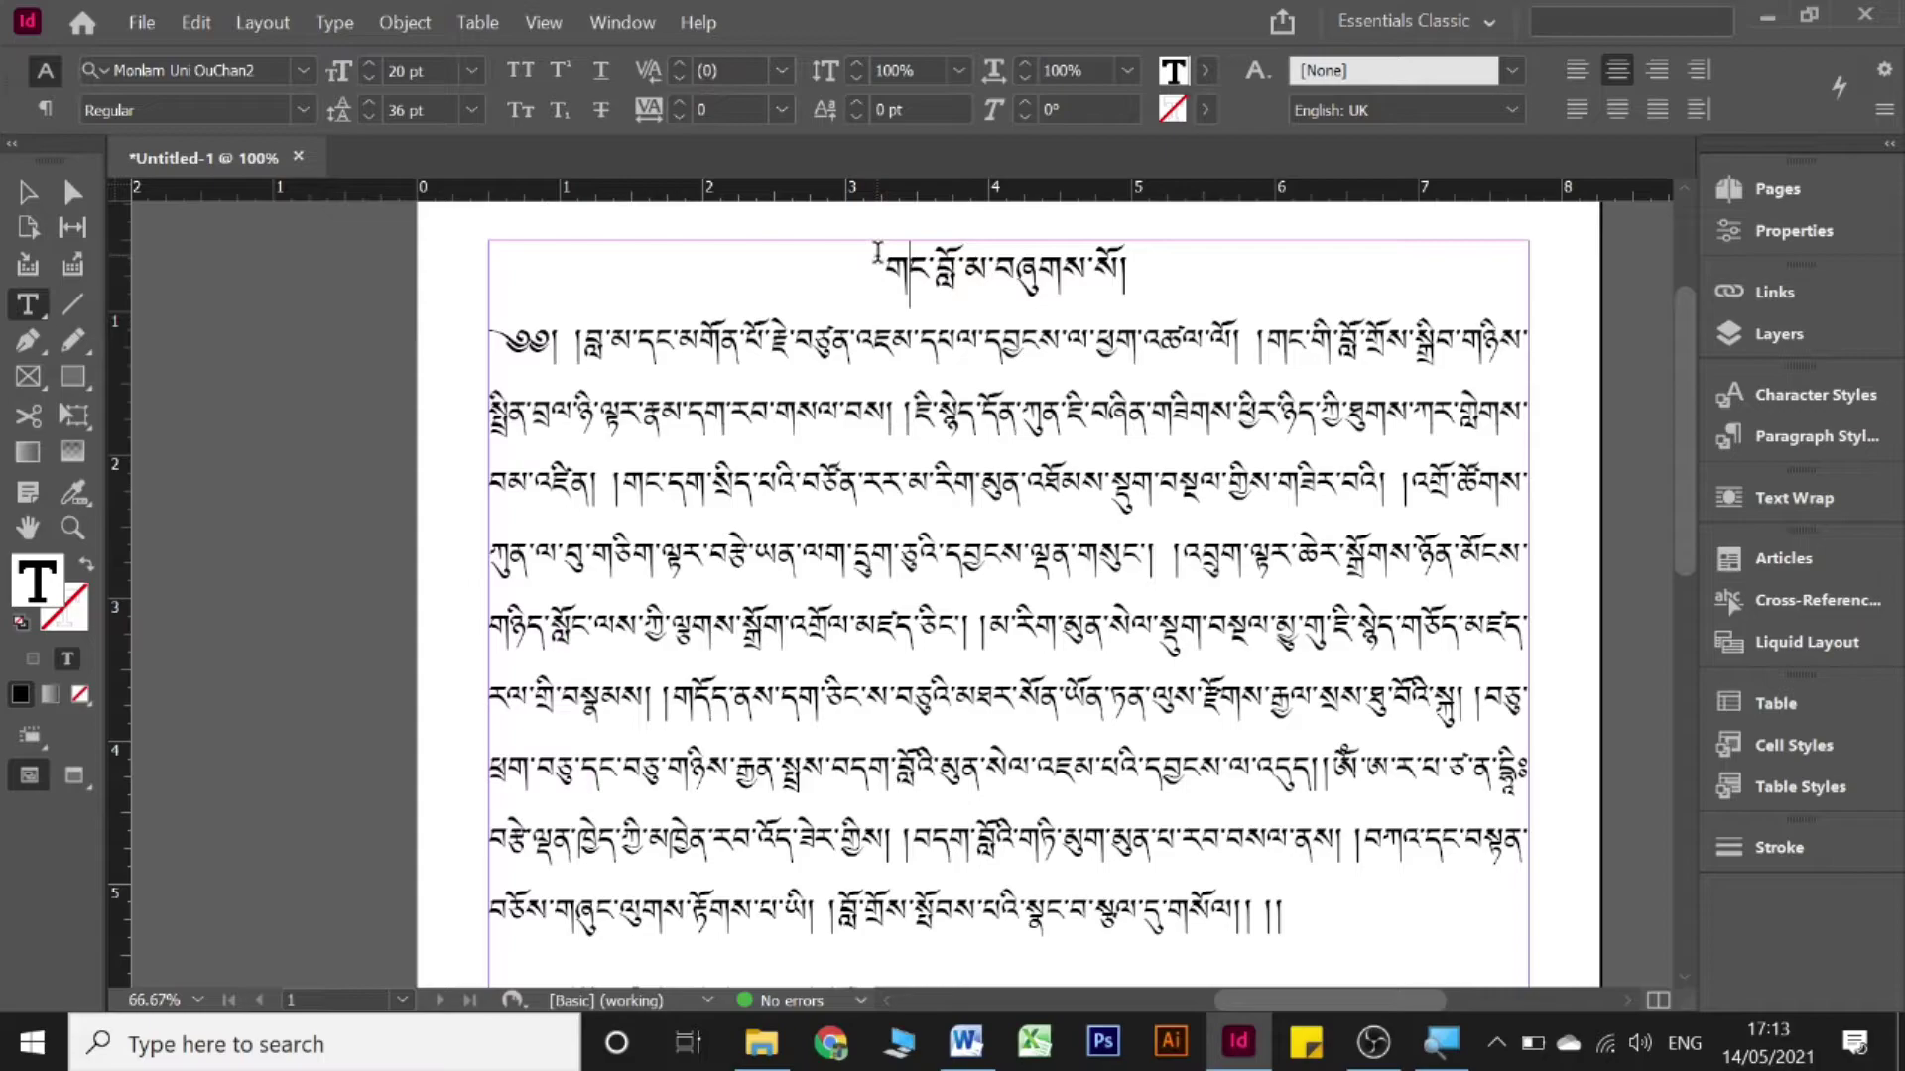
# - Create a new paragraph style from the title line's formatting, apply it to the title, and open the style's options
pyautogui.moveTo(878, 253); pyautogui.dragTo(1161, 273)
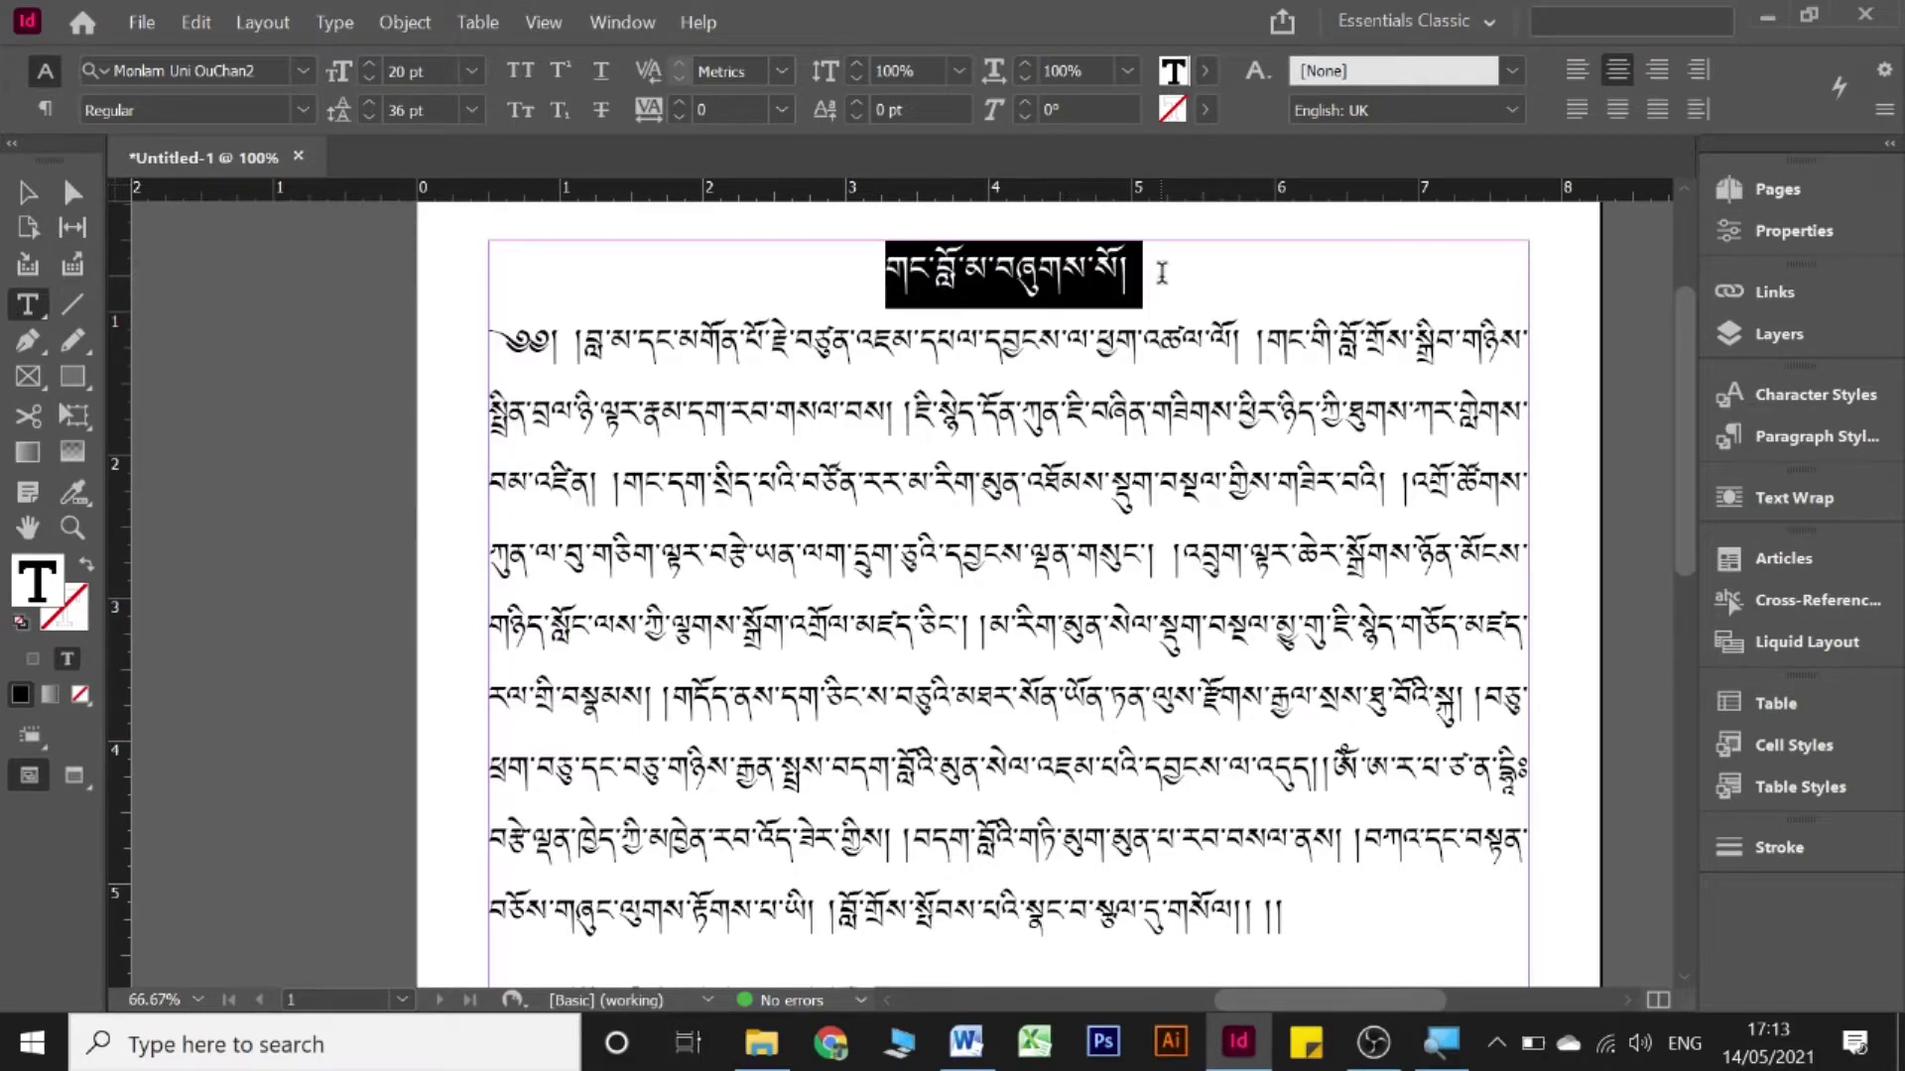
pyautogui.click(1772, 436)
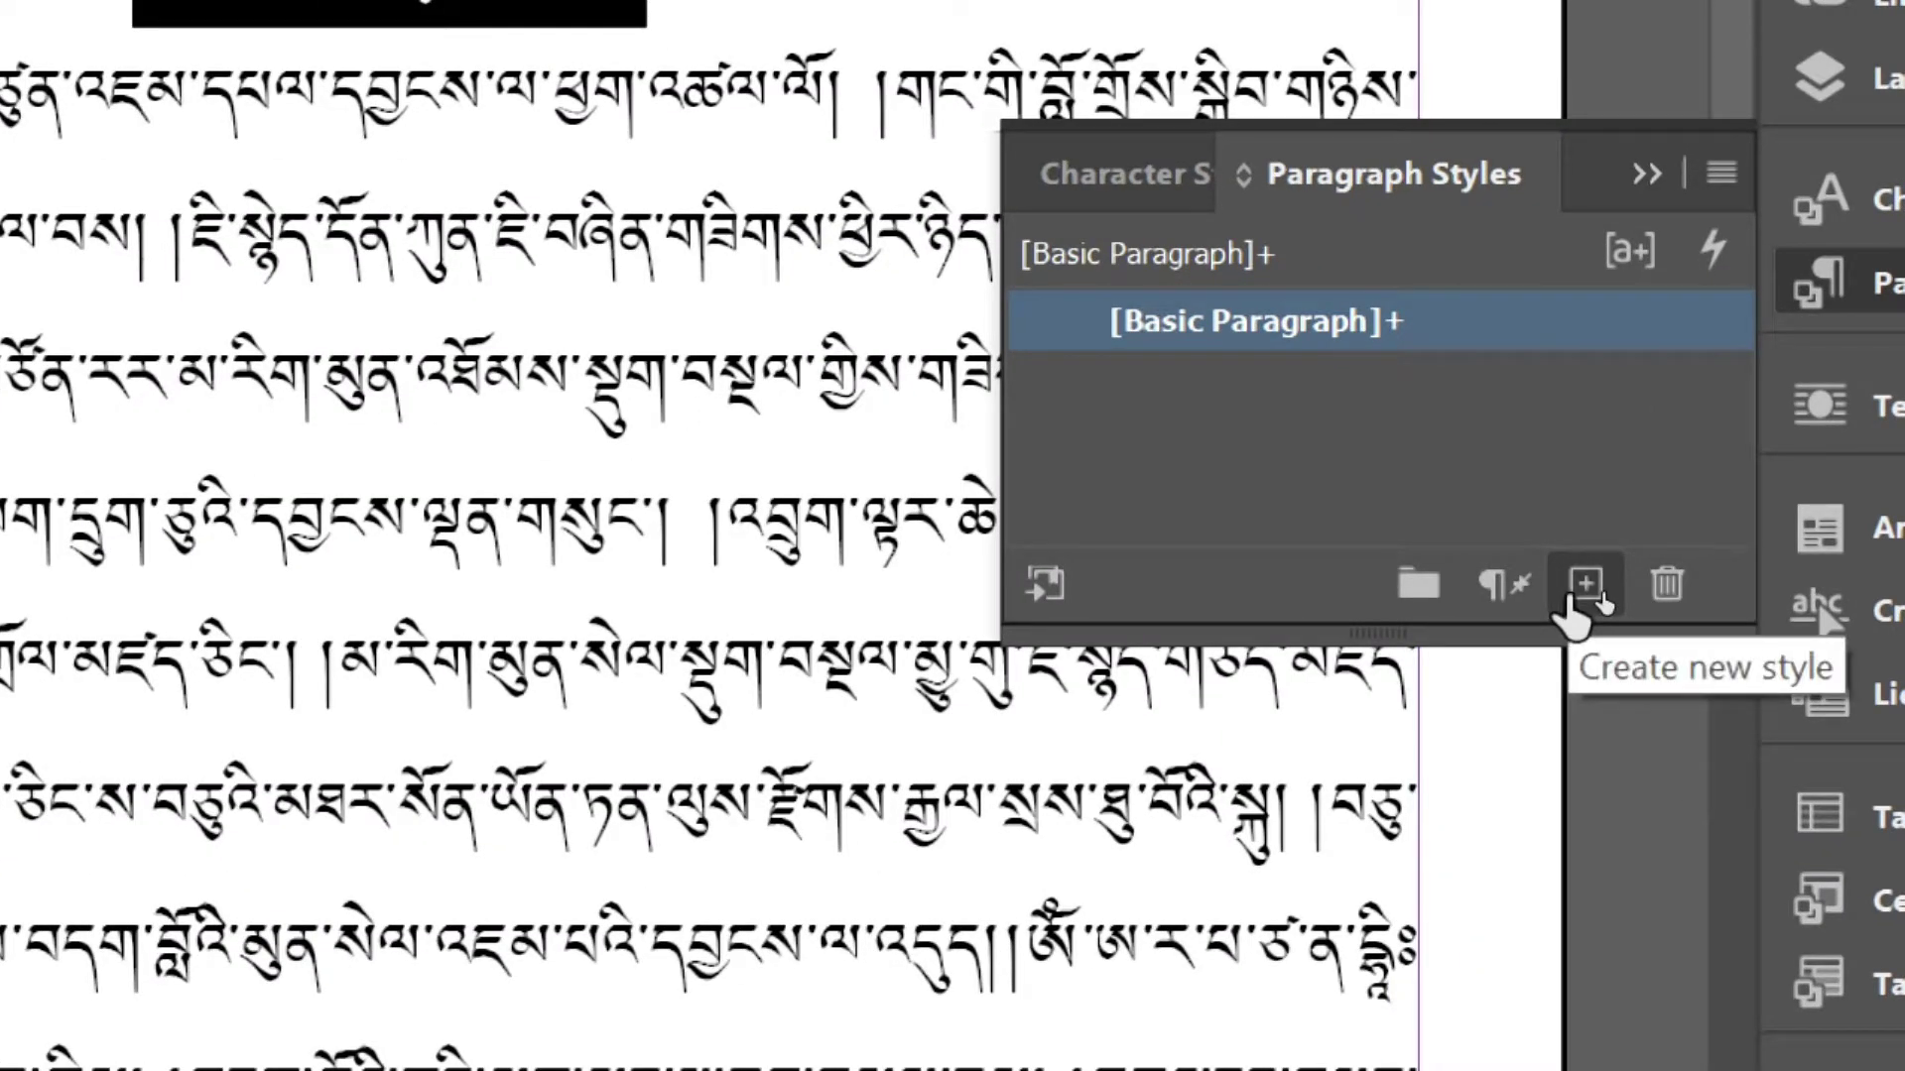
pyautogui.click(1571, 601)
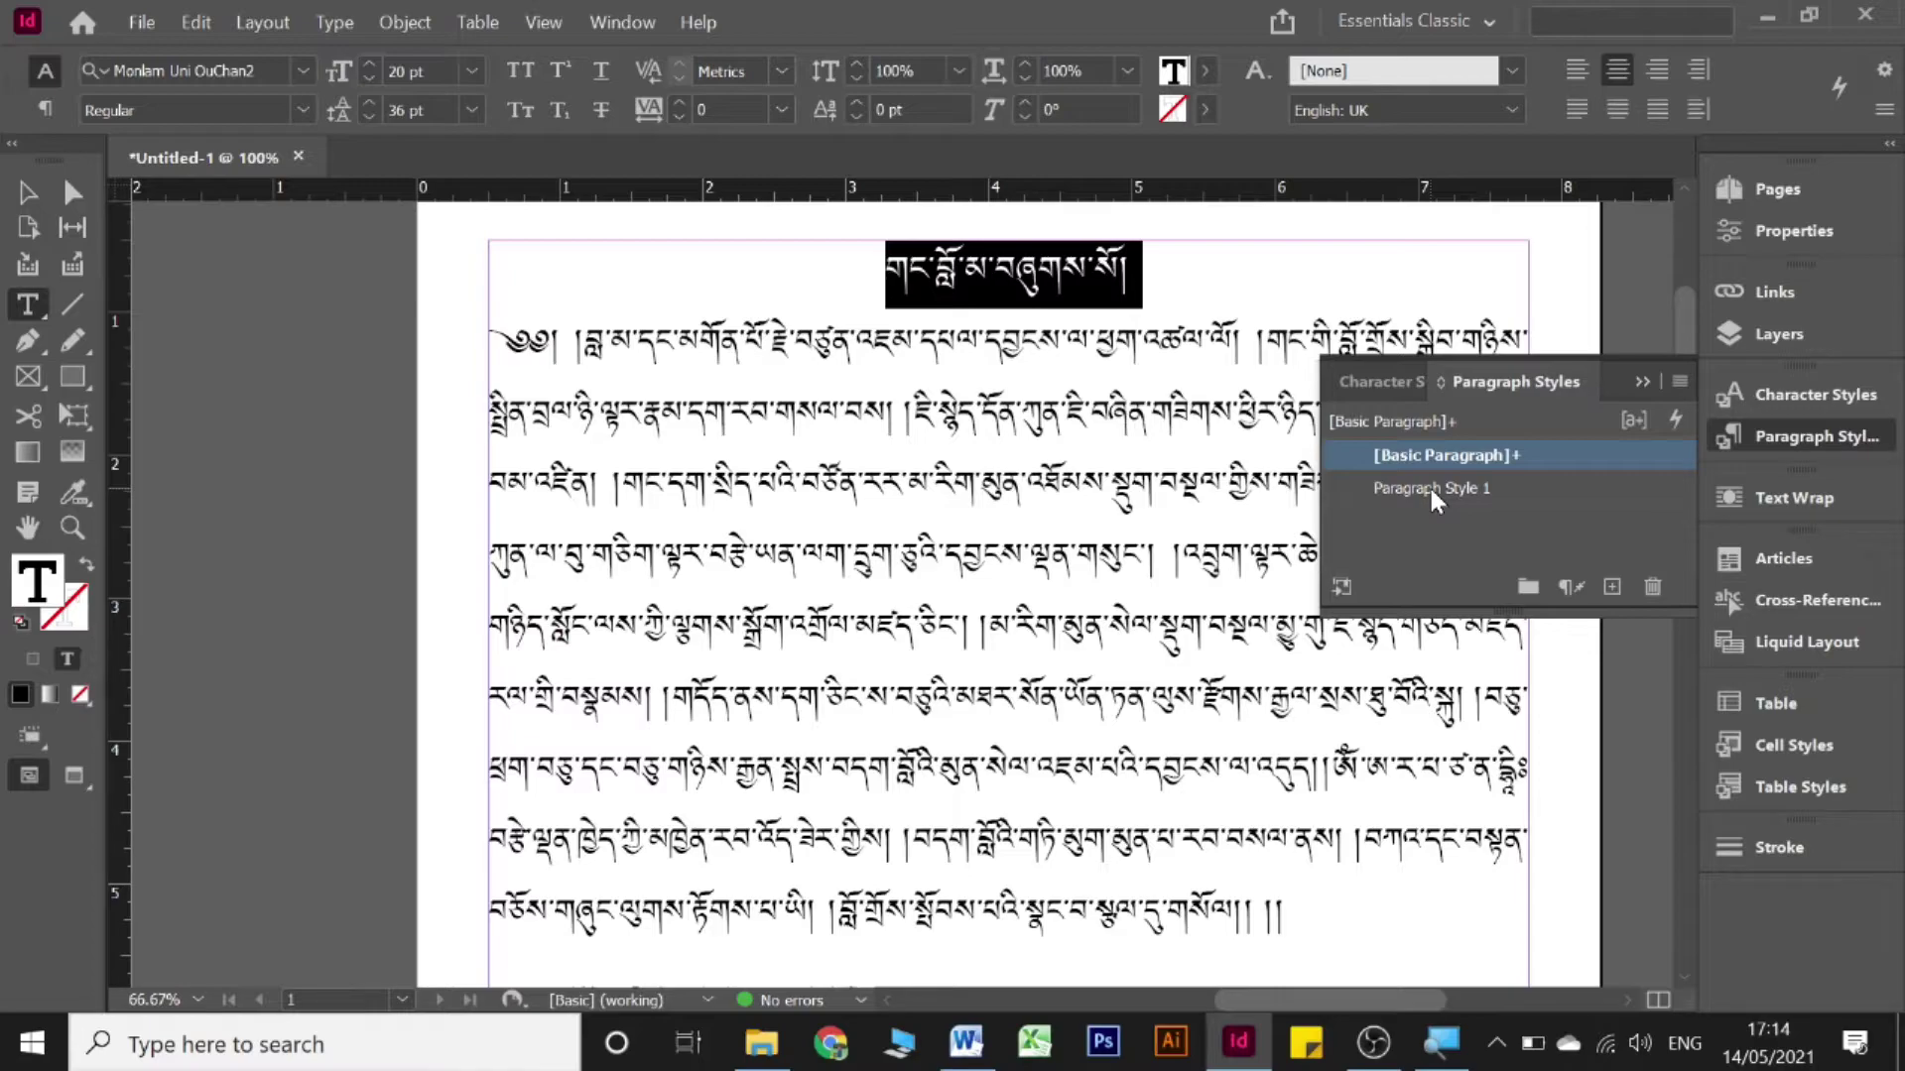
pyautogui.click(1430, 489)
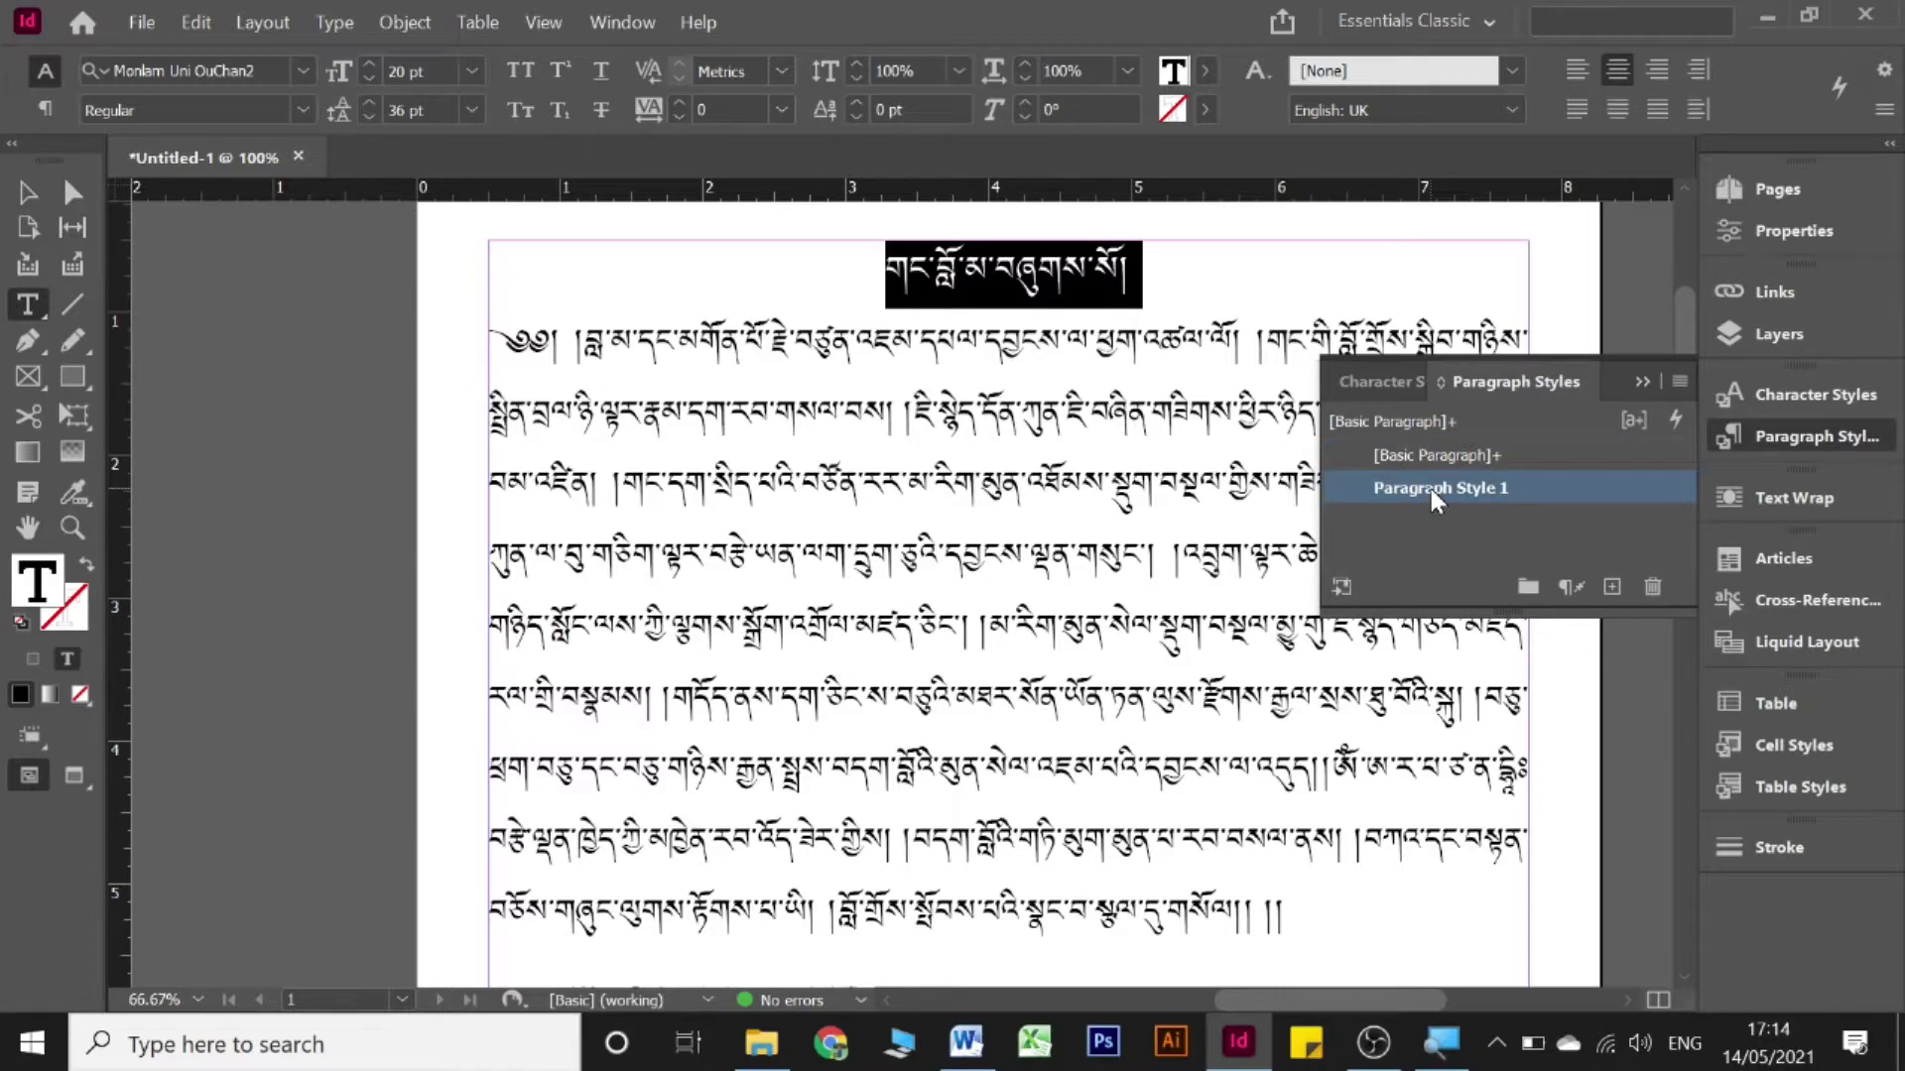
pyautogui.doubleClick(1431, 490)
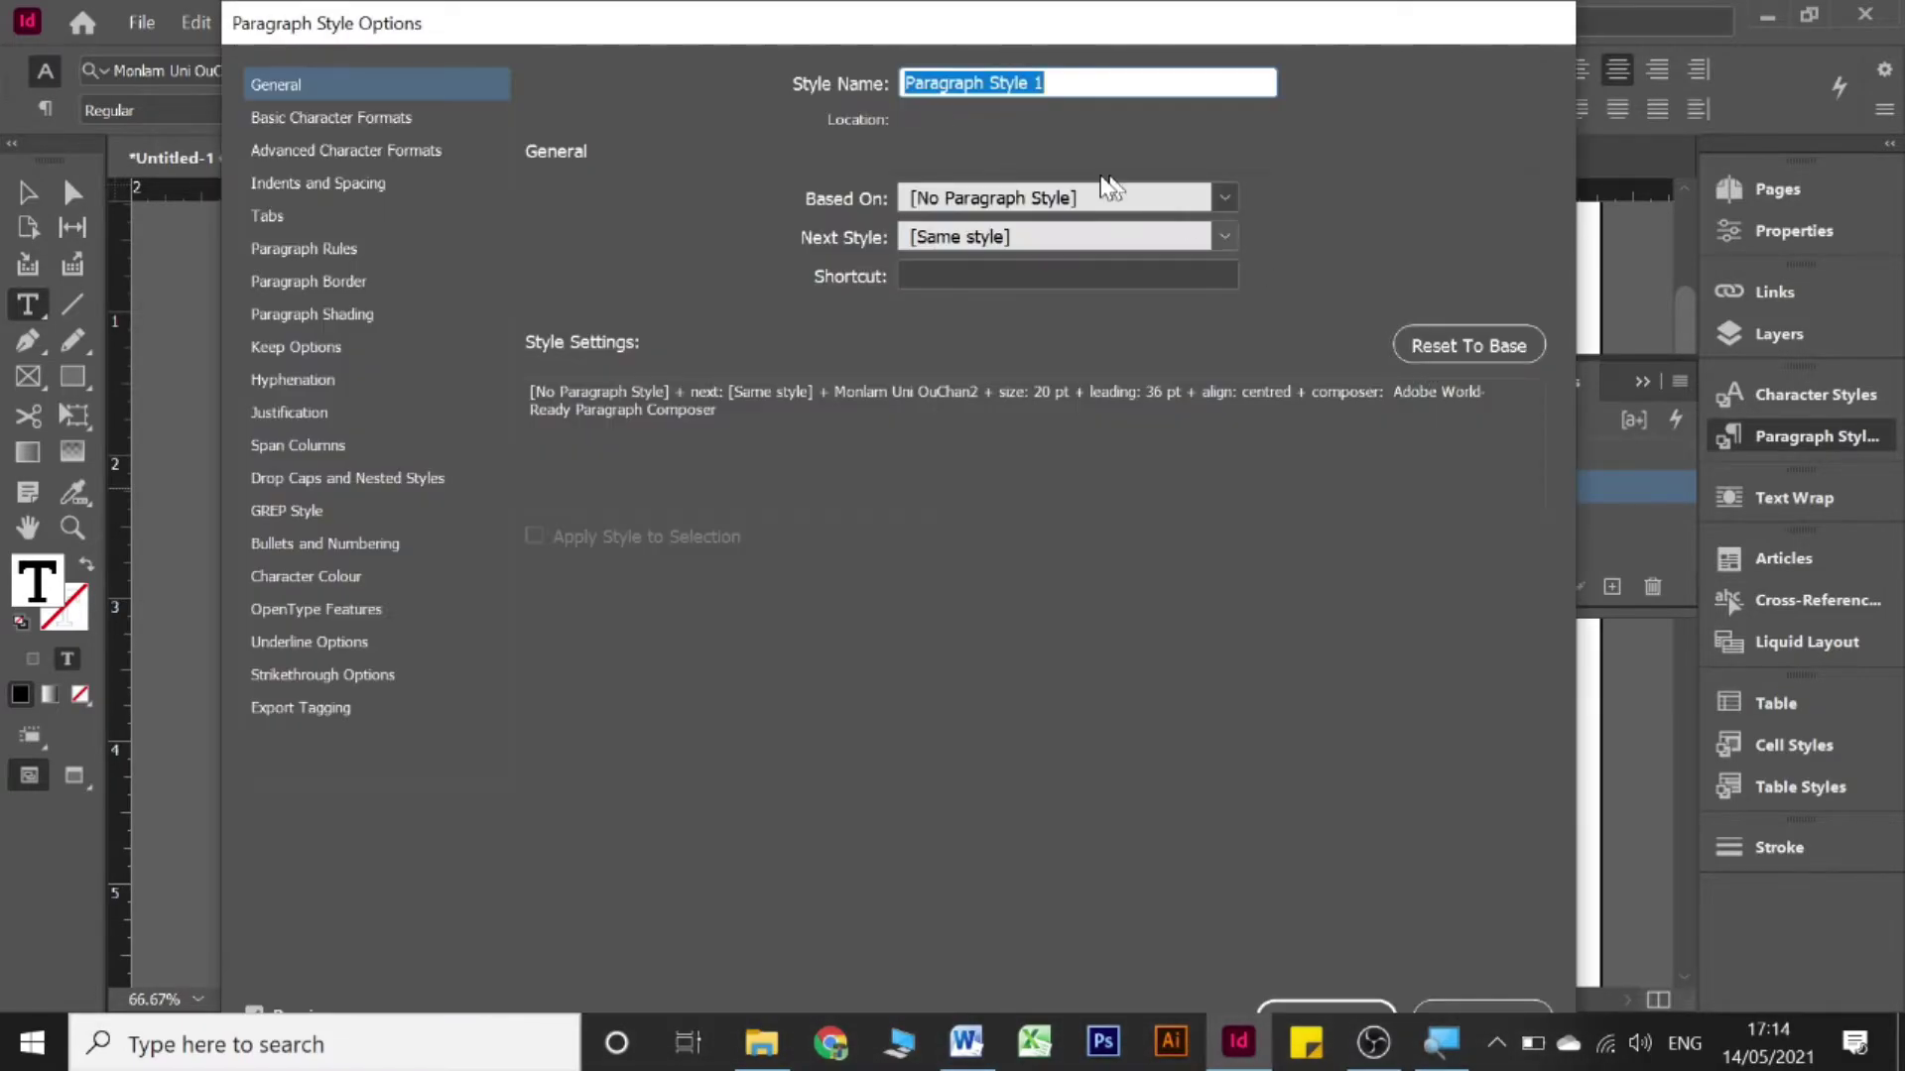
pyautogui.moveTo(456, 33); pyautogui.dragTo(509, 278)
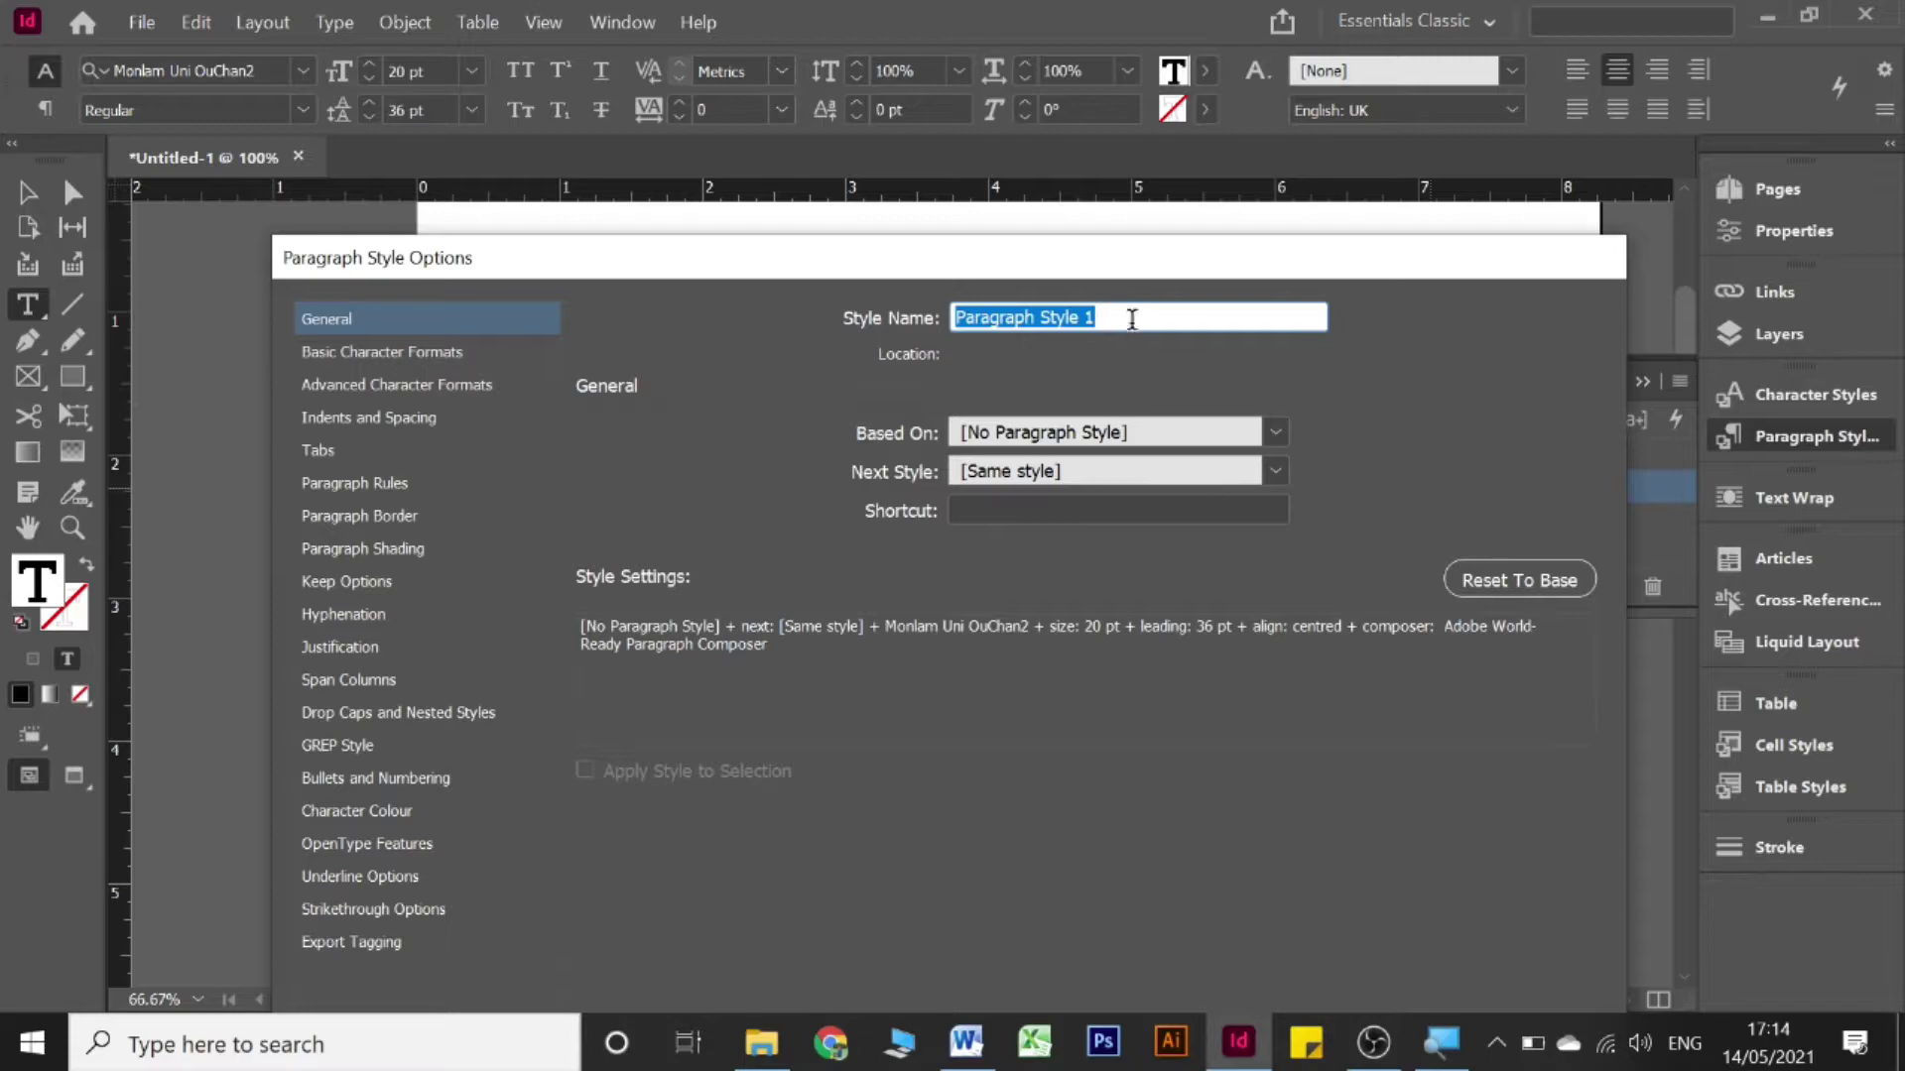
pyautogui.write('Bo')
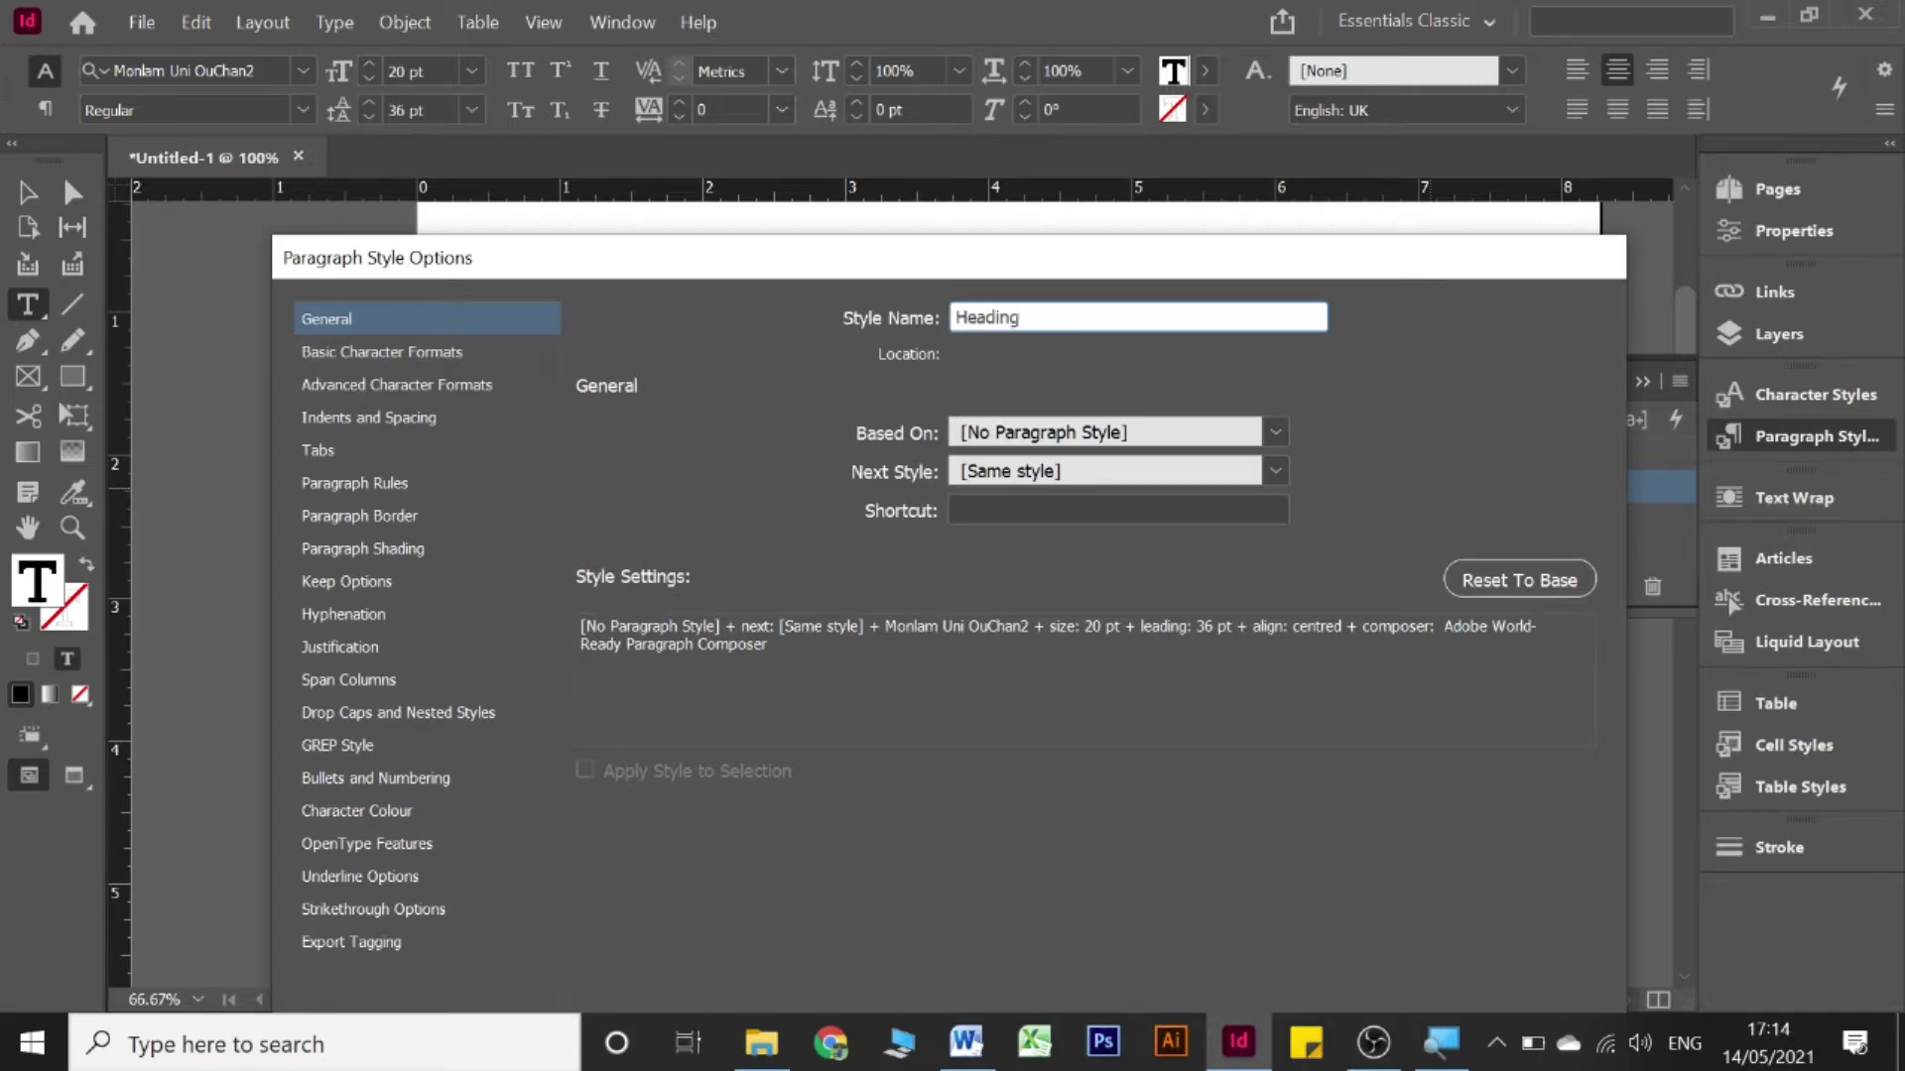
pyautogui.moveTo(885, 269); pyautogui.dragTo(910, 227)
pyautogui.press('super+space')
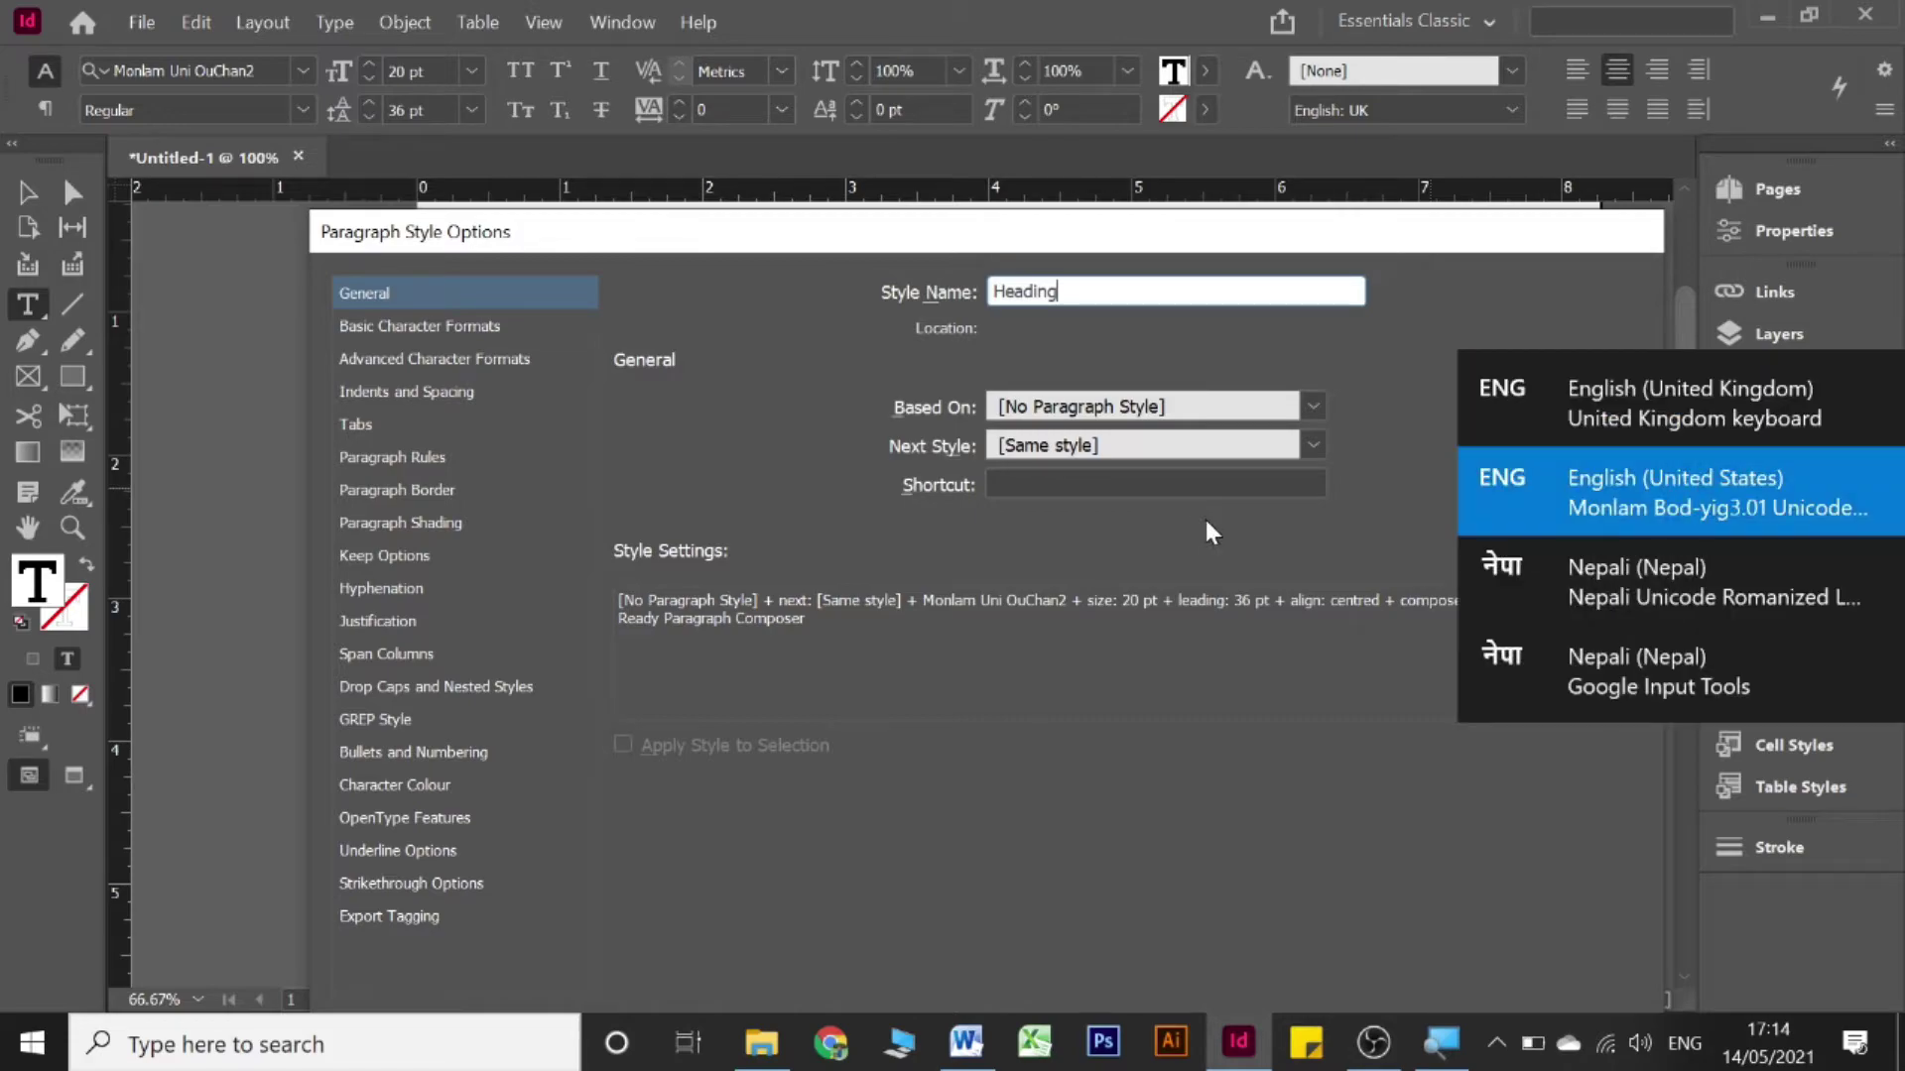
pyautogui.doubleClick(1112, 279)
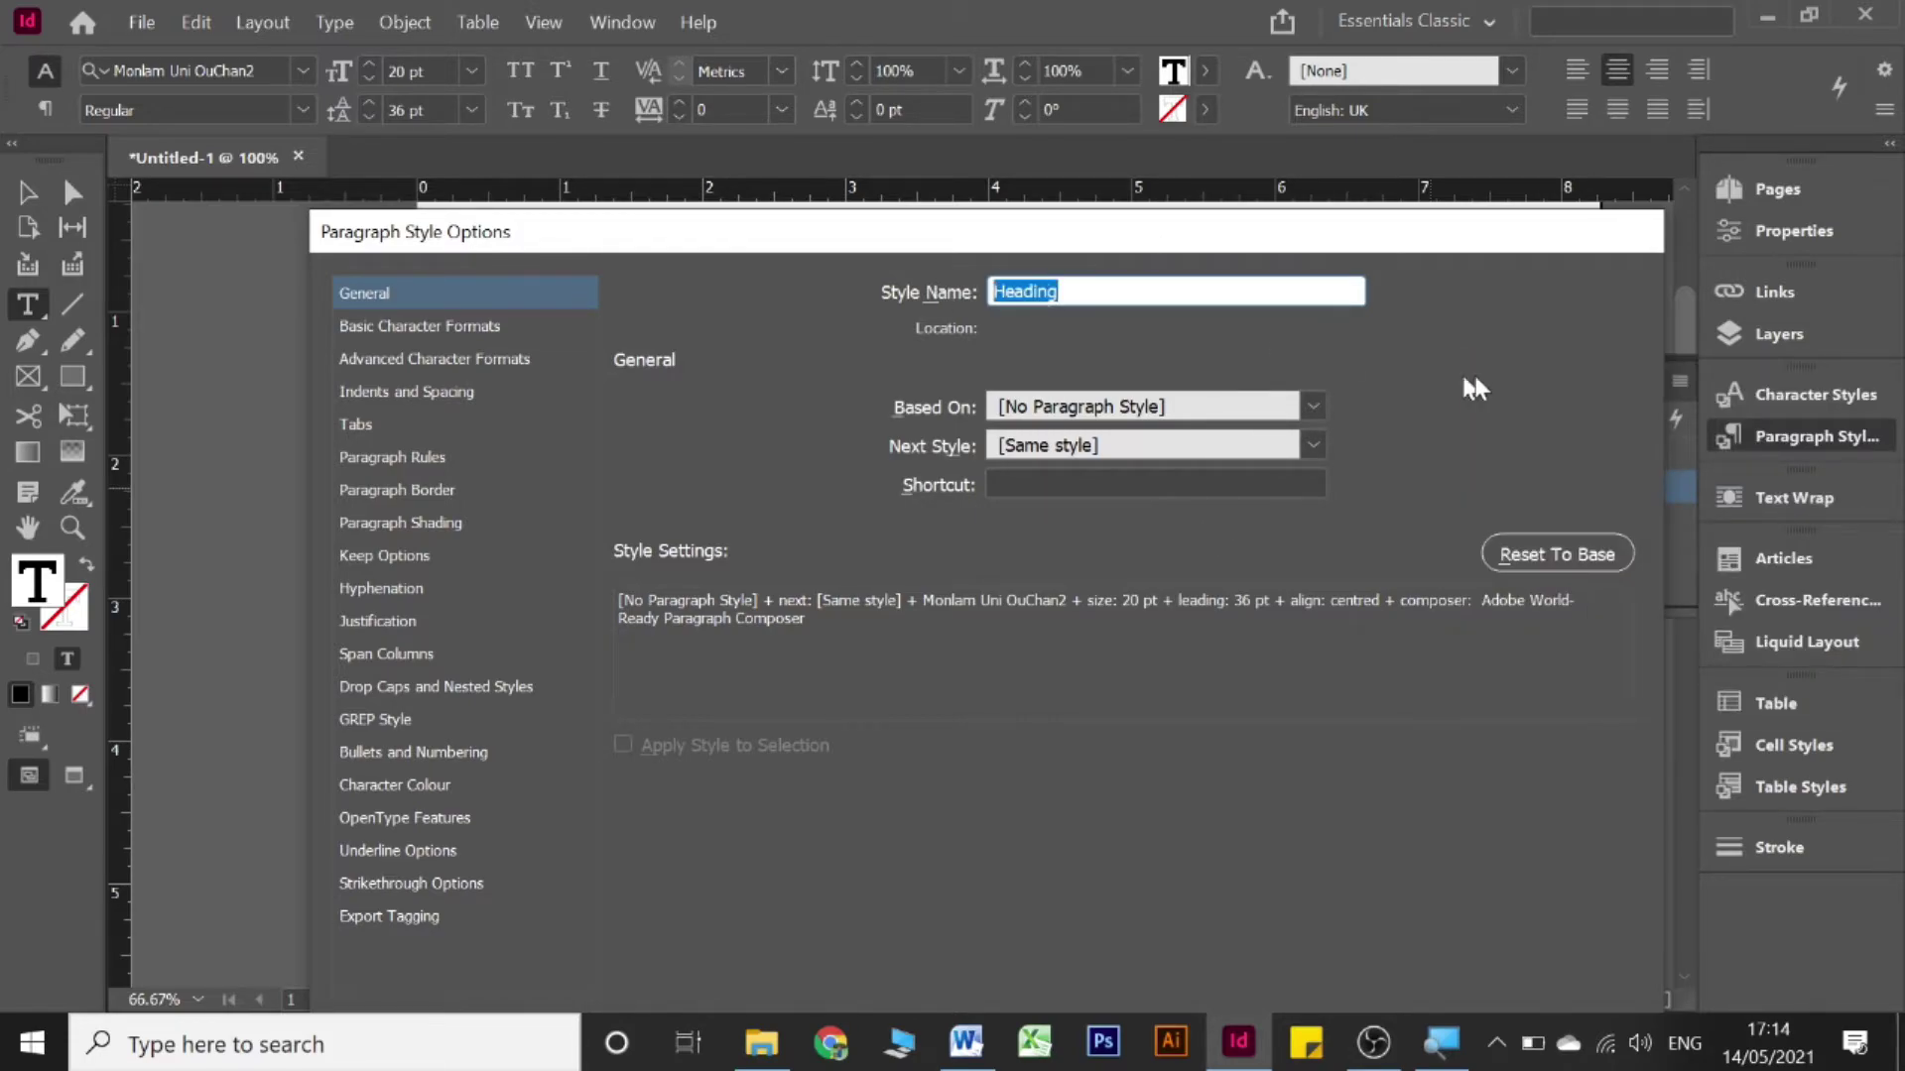
pyautogui.write('་')
pyautogui.press('Return')
pyautogui.press('super+space')
# - Name the title's new paragraph style Head and save its options
pyautogui.write('Head')
pyautogui.press('Return')
pyautogui.click(977, 266)
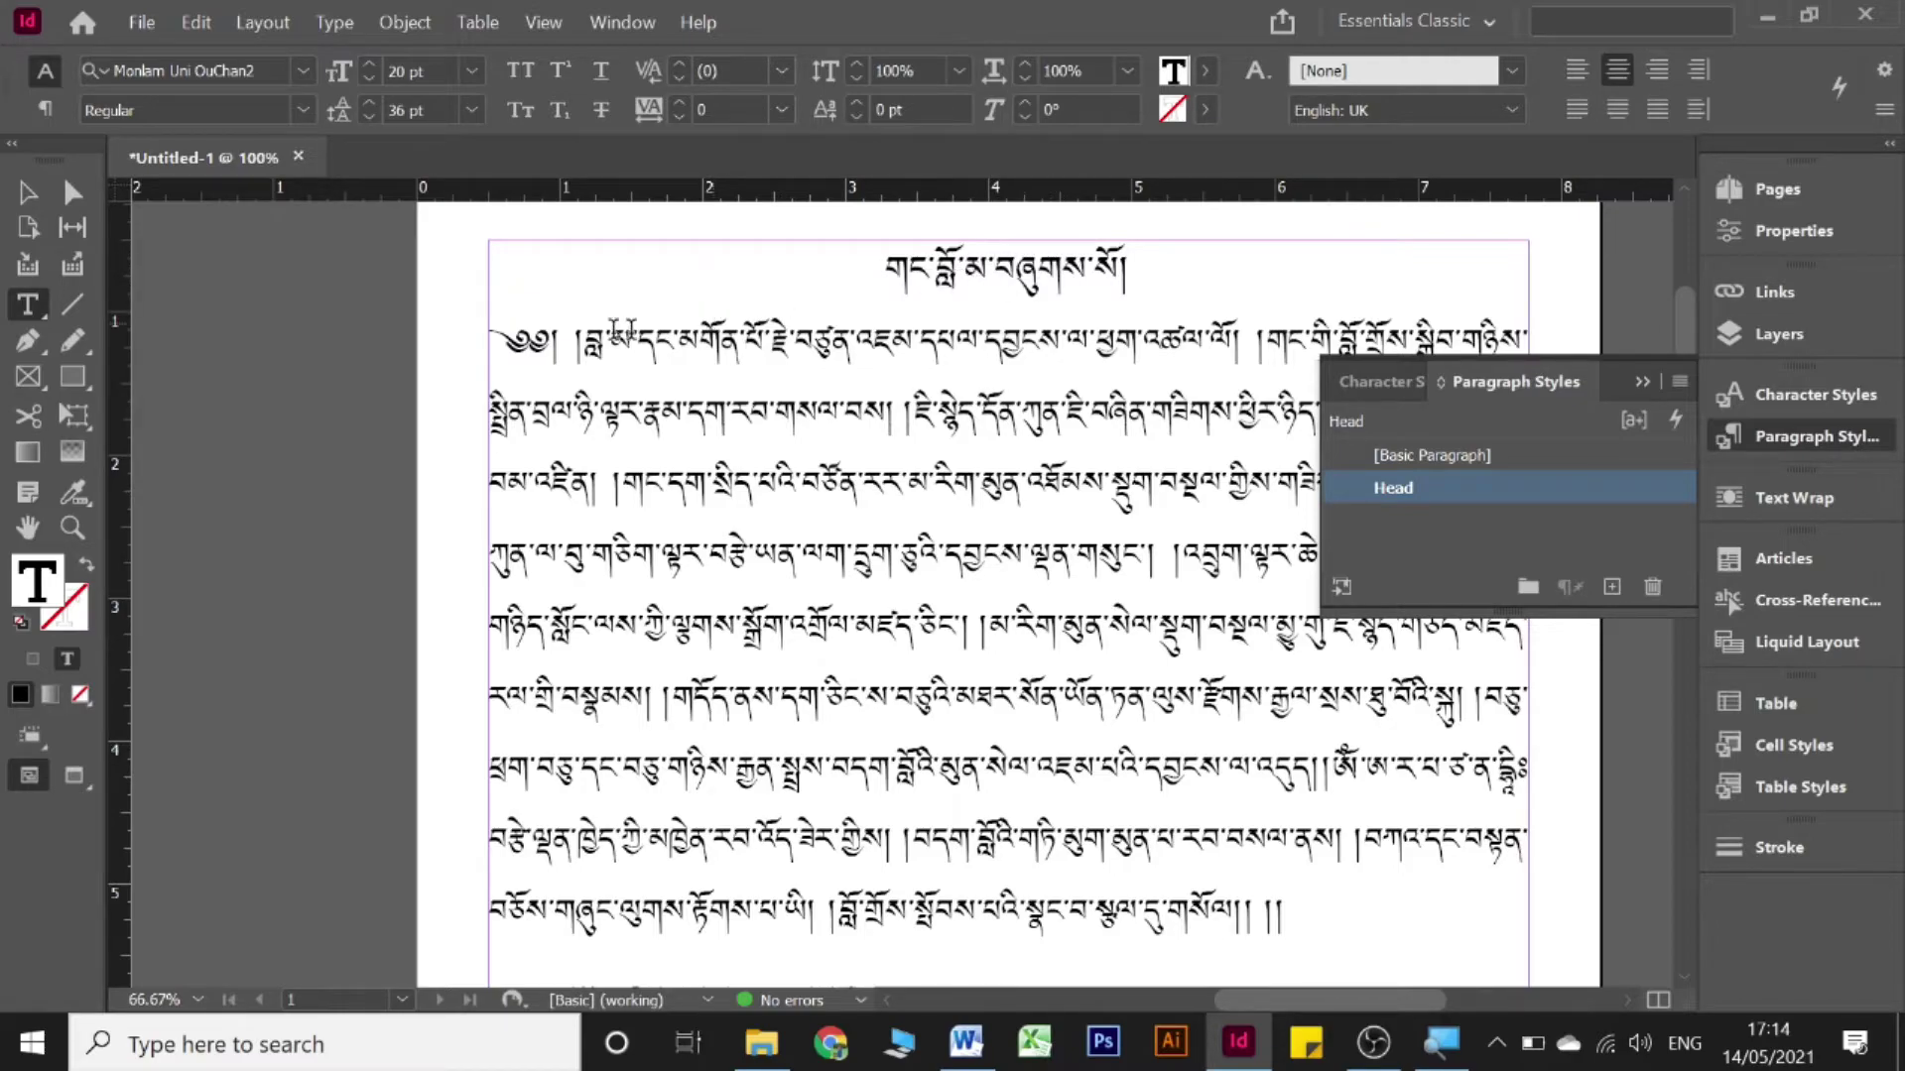
# - Create a paragraph style from the whole body paragraph's formatting, apply it to that paragraph, and name it Body
pyautogui.moveTo(494, 343); pyautogui.dragTo(1321, 913)
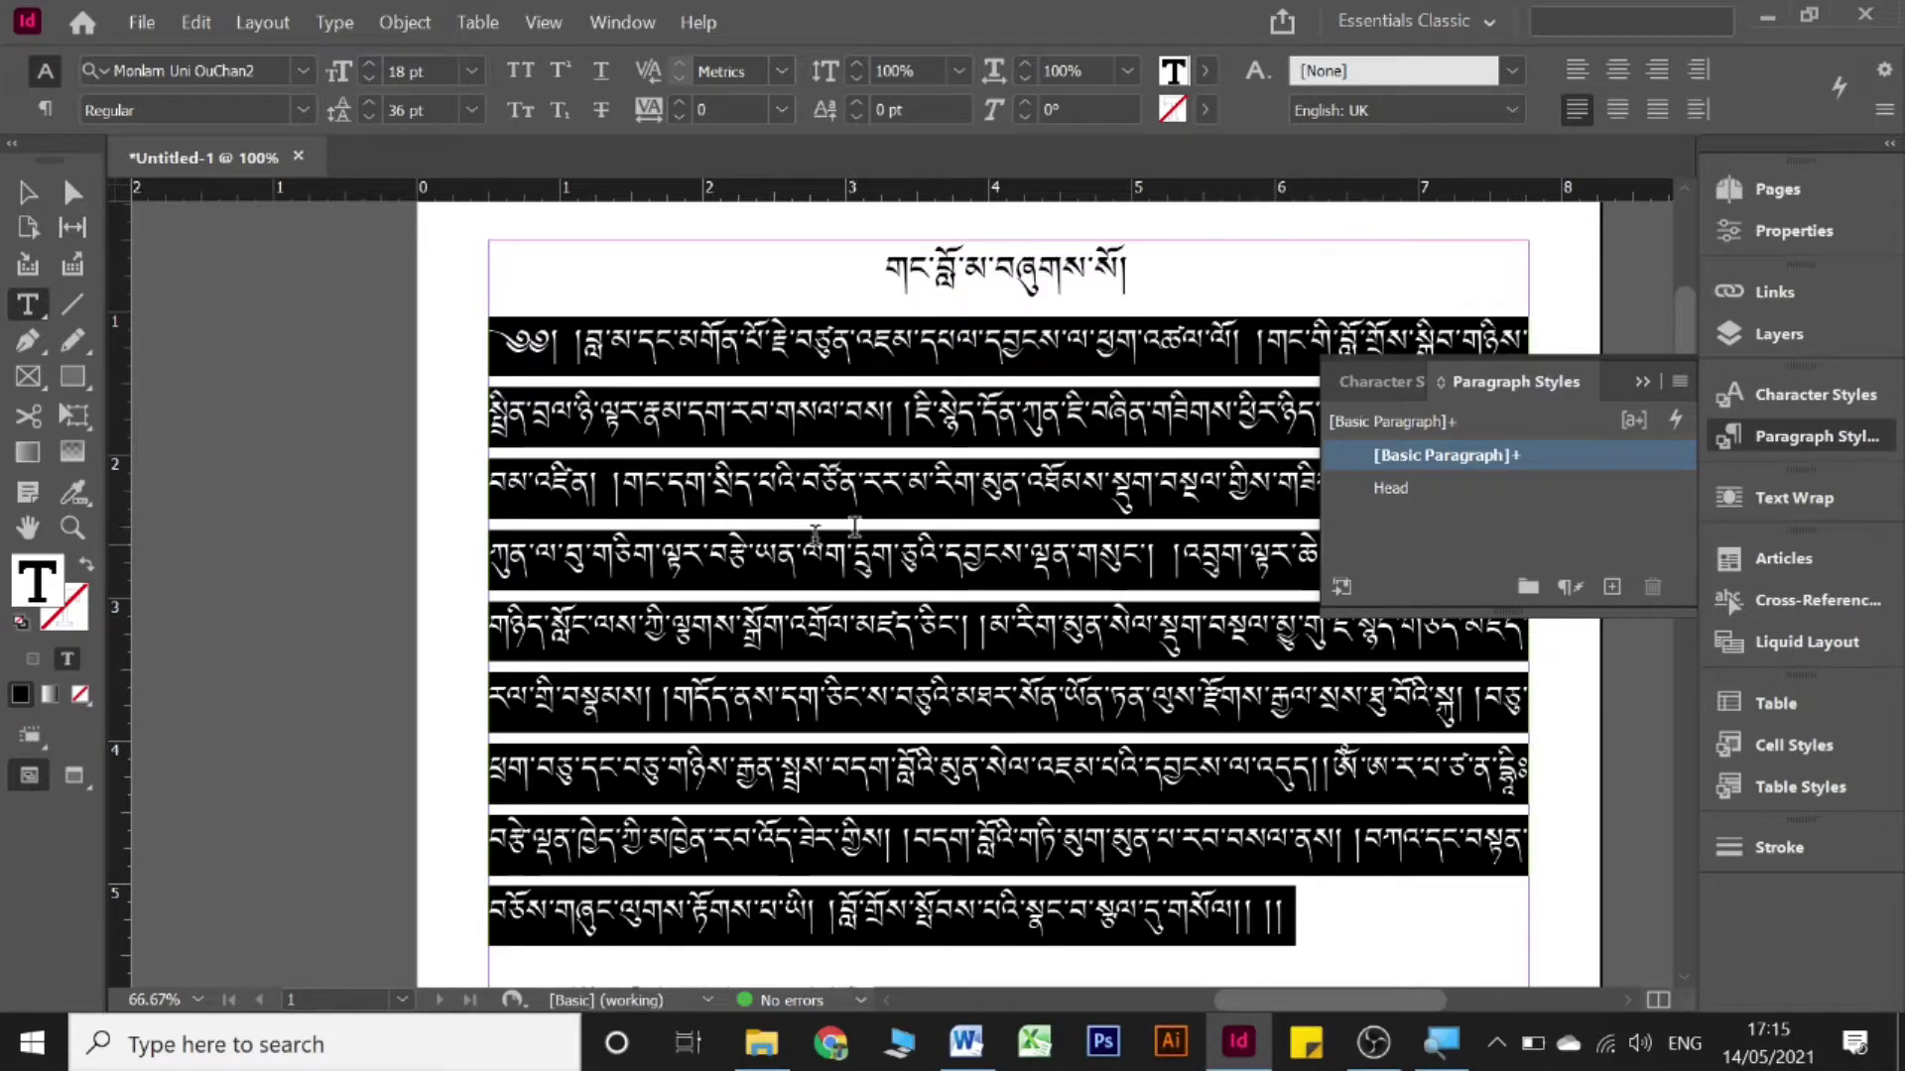
pyautogui.click(1610, 590)
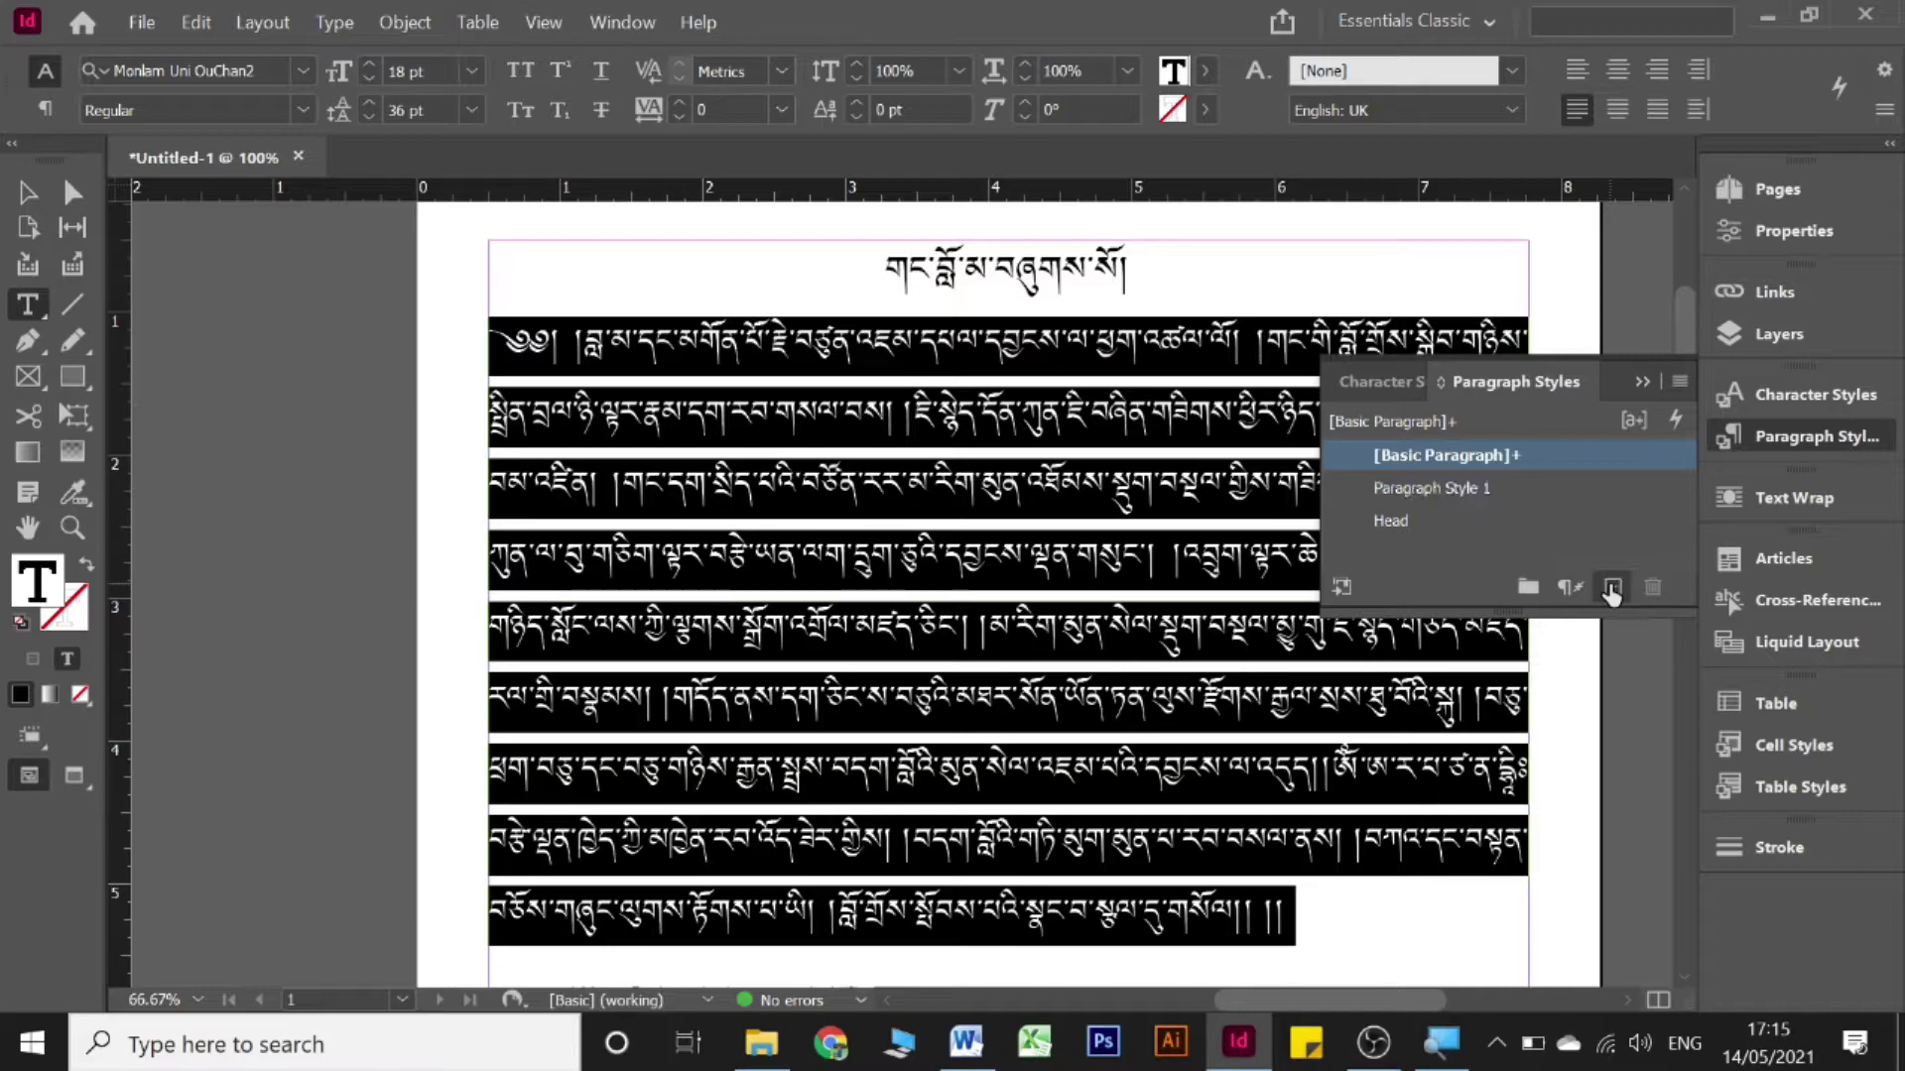
pyautogui.click(1426, 489)
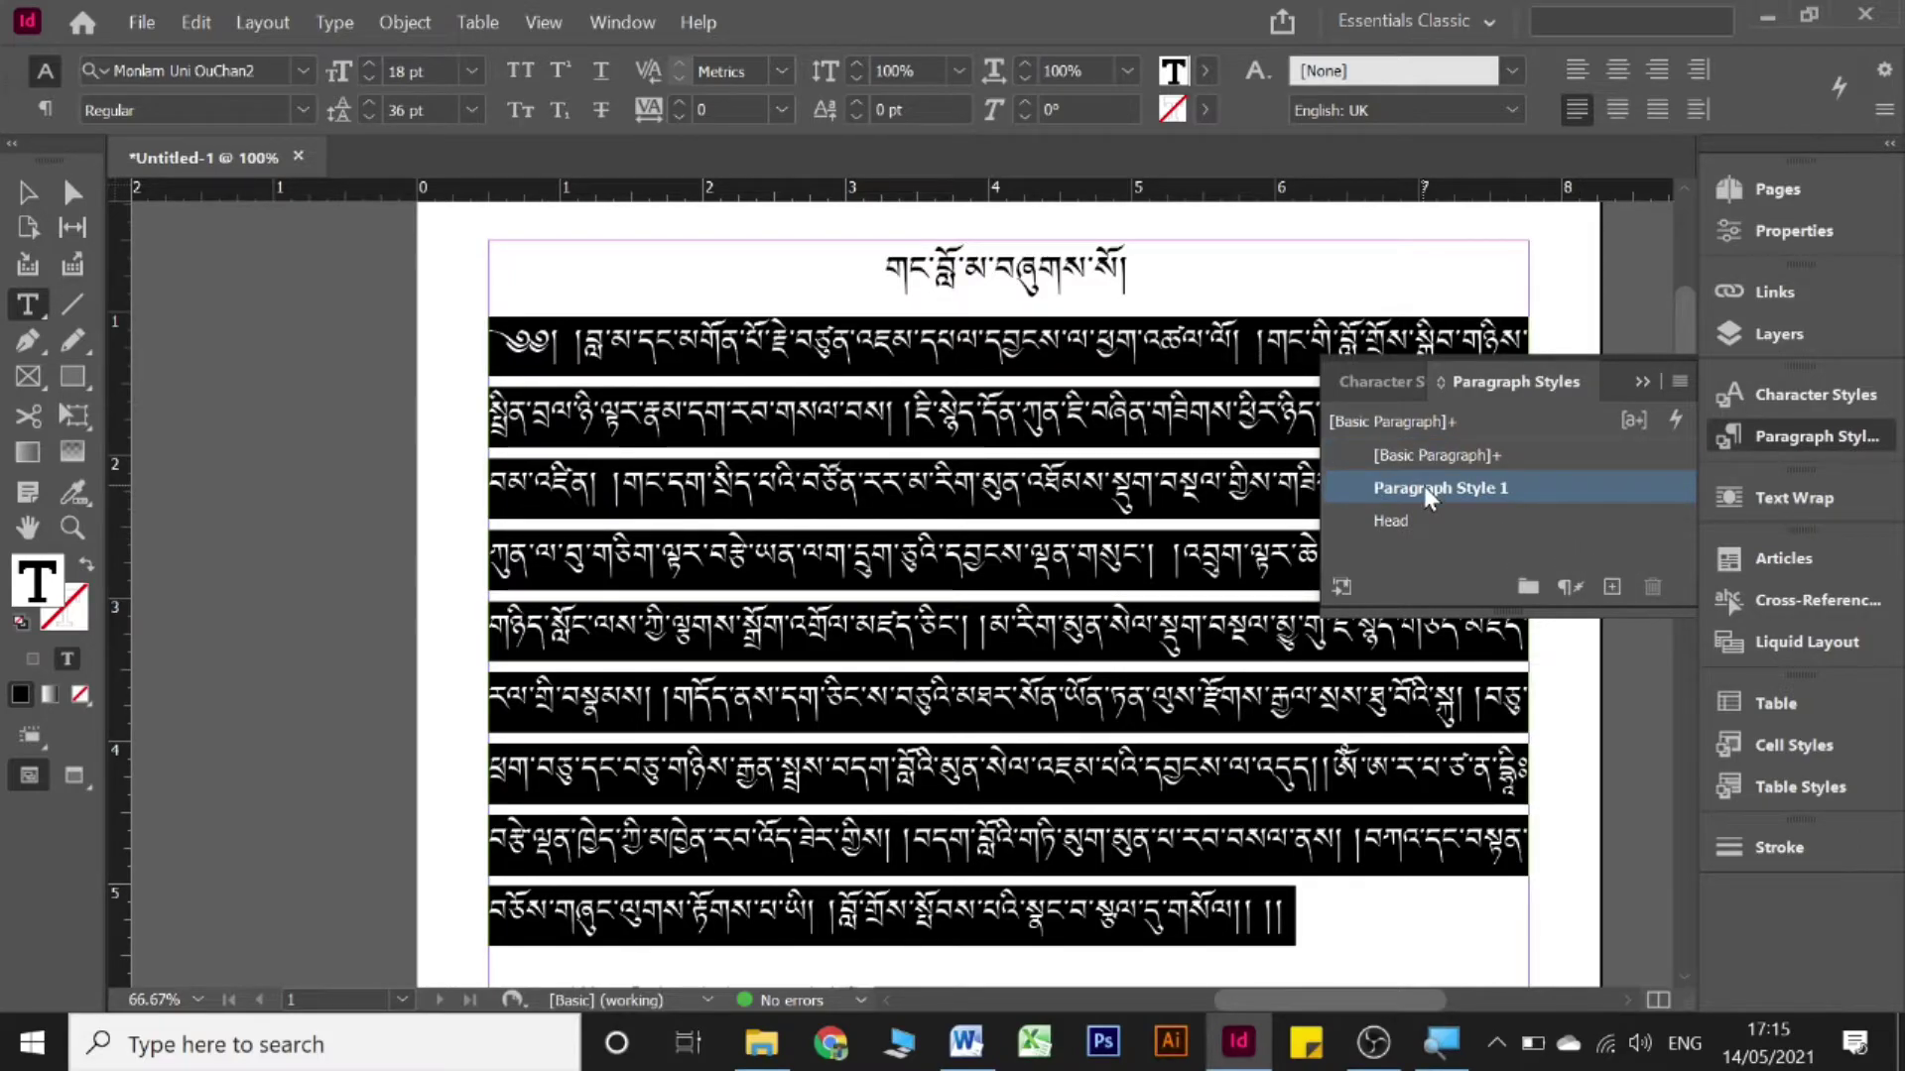
pyautogui.doubleClick(1425, 486)
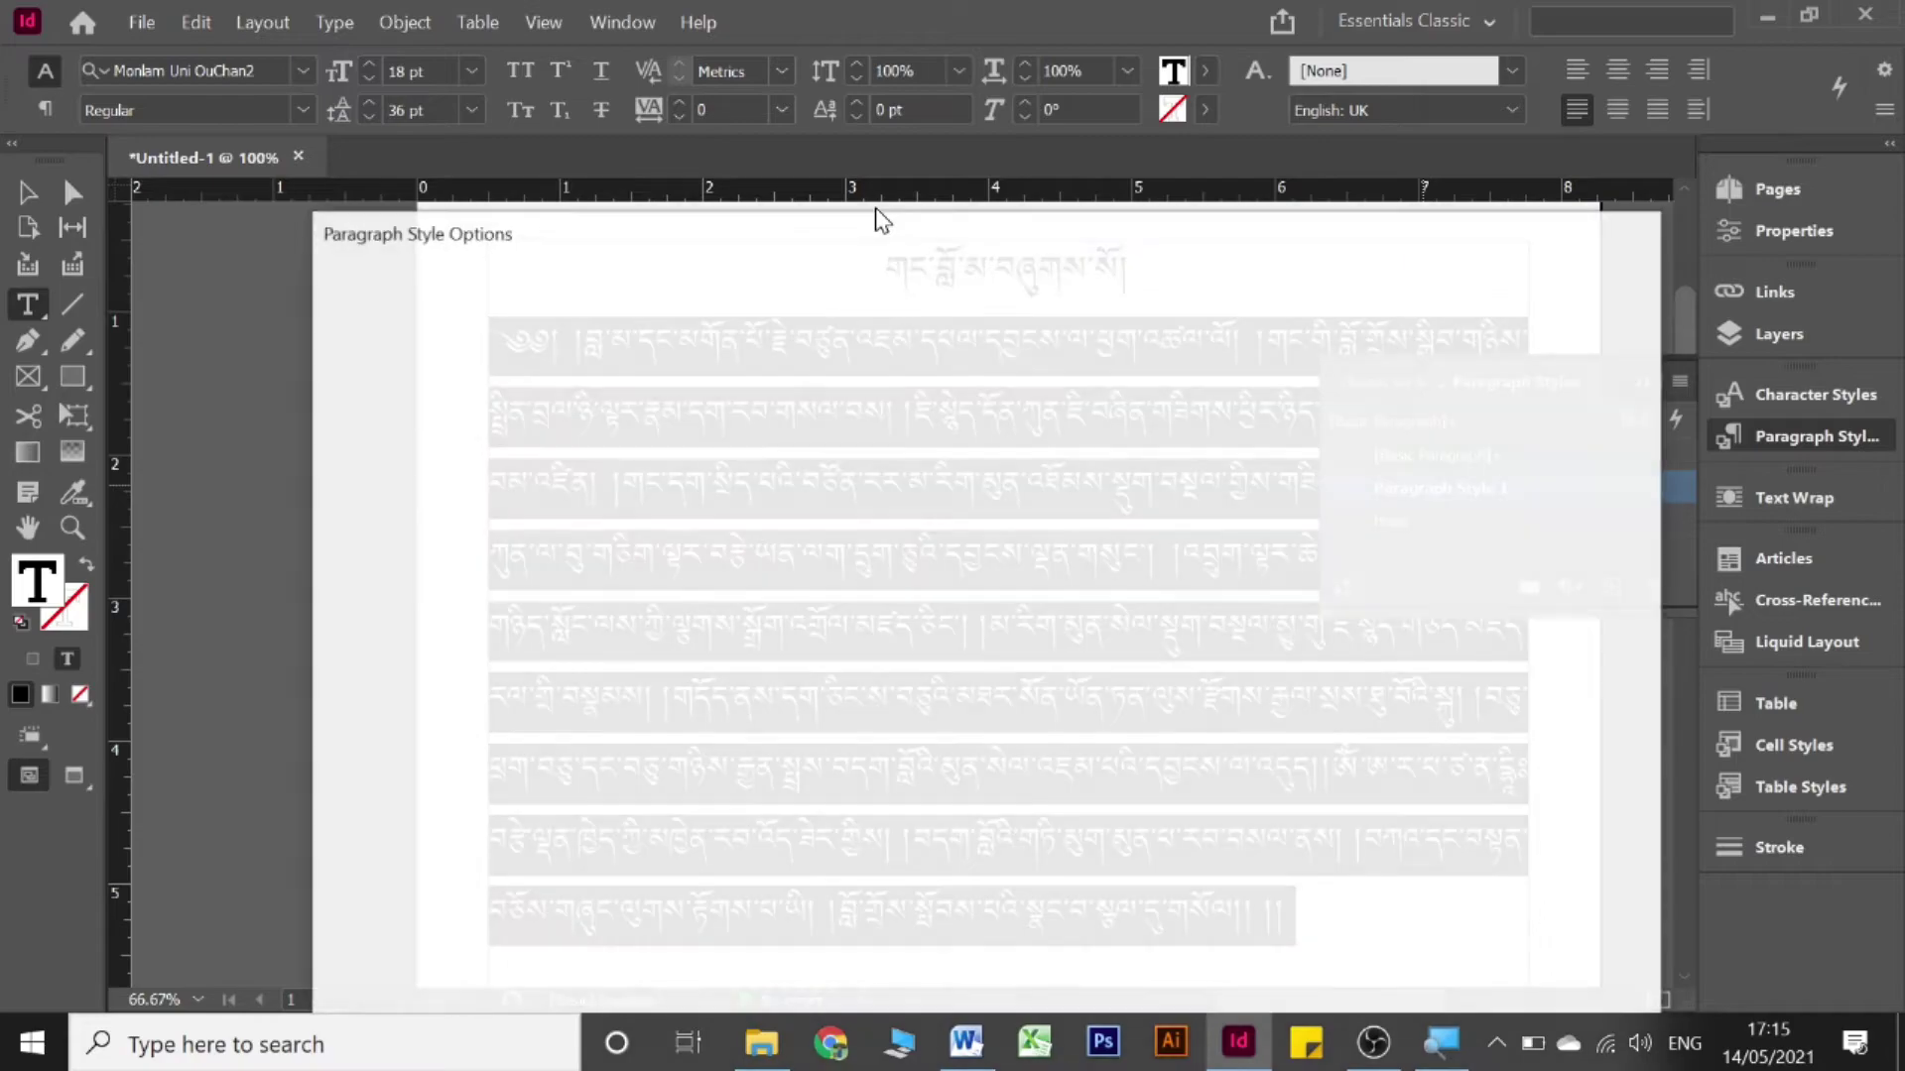
pyautogui.write('Bo')
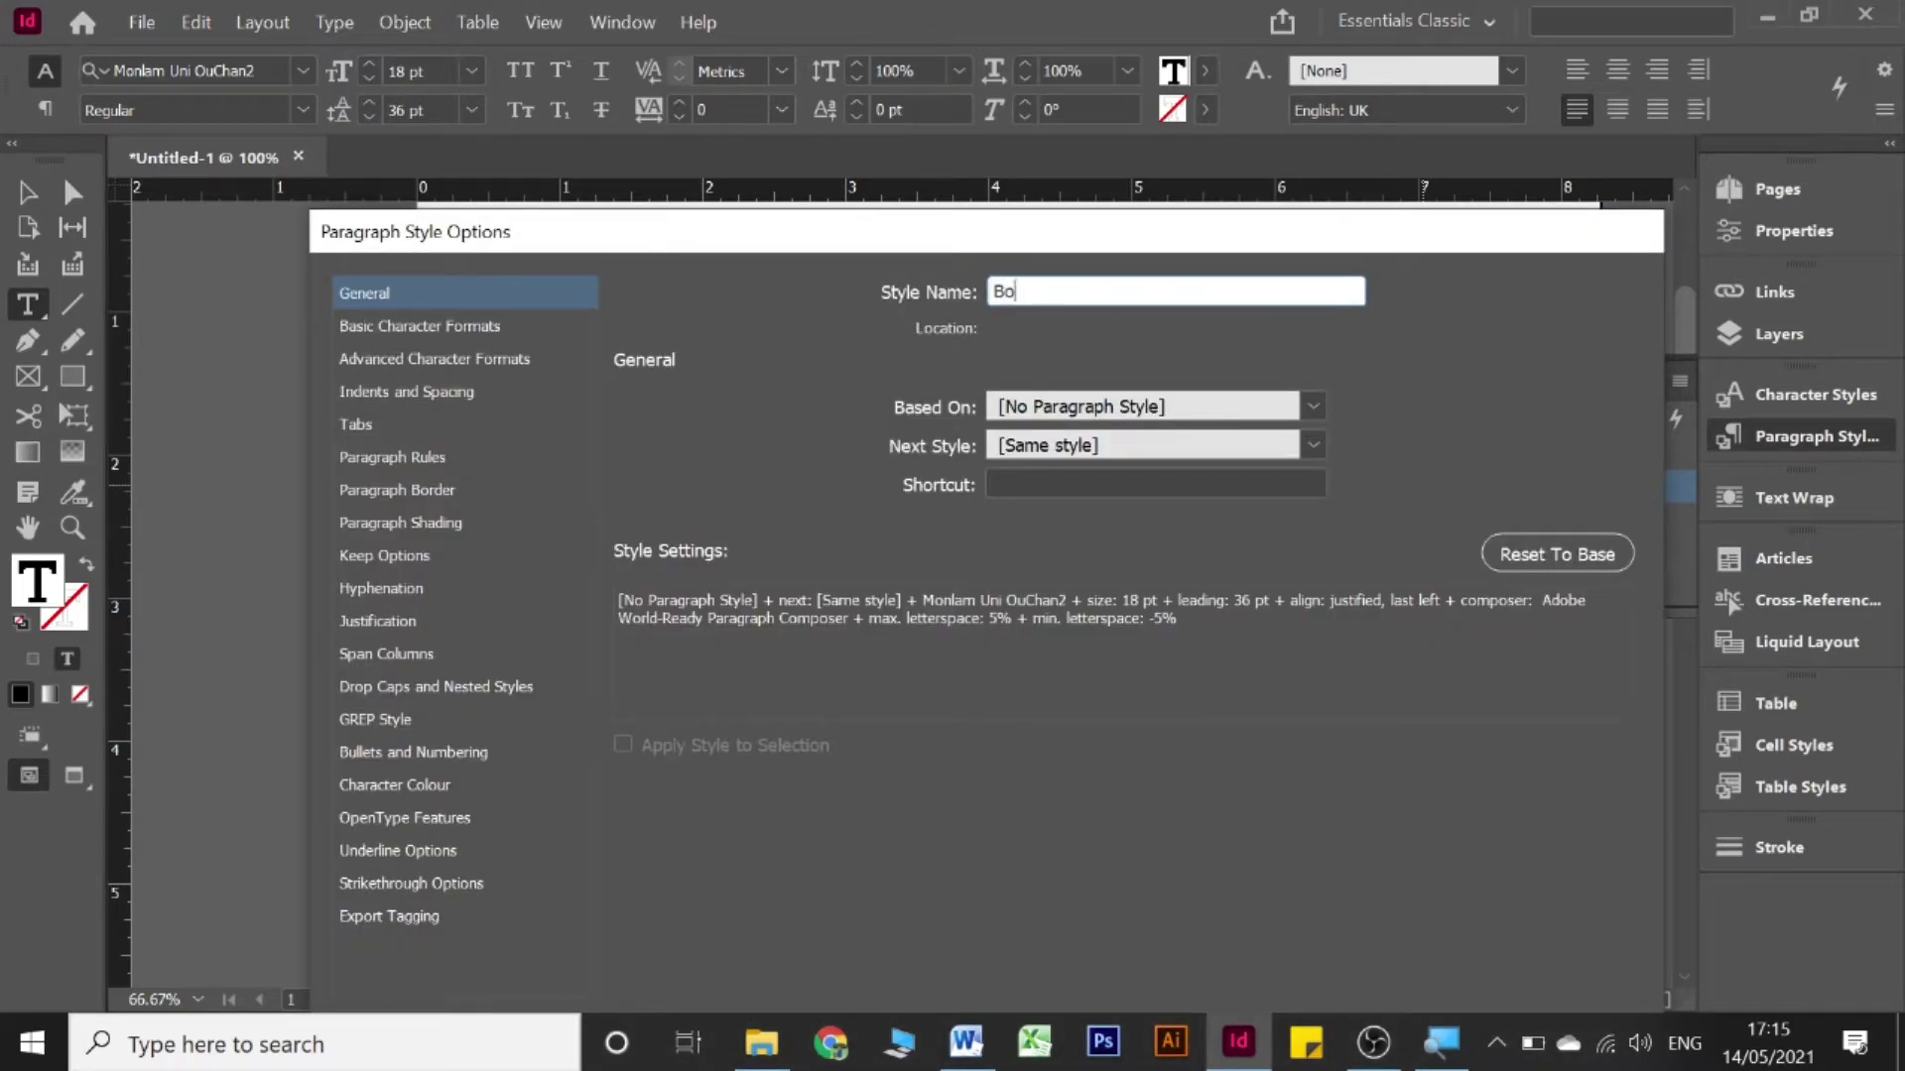
pyautogui.write('dy')
pyautogui.press('Return')
pyautogui.click(1098, 405)
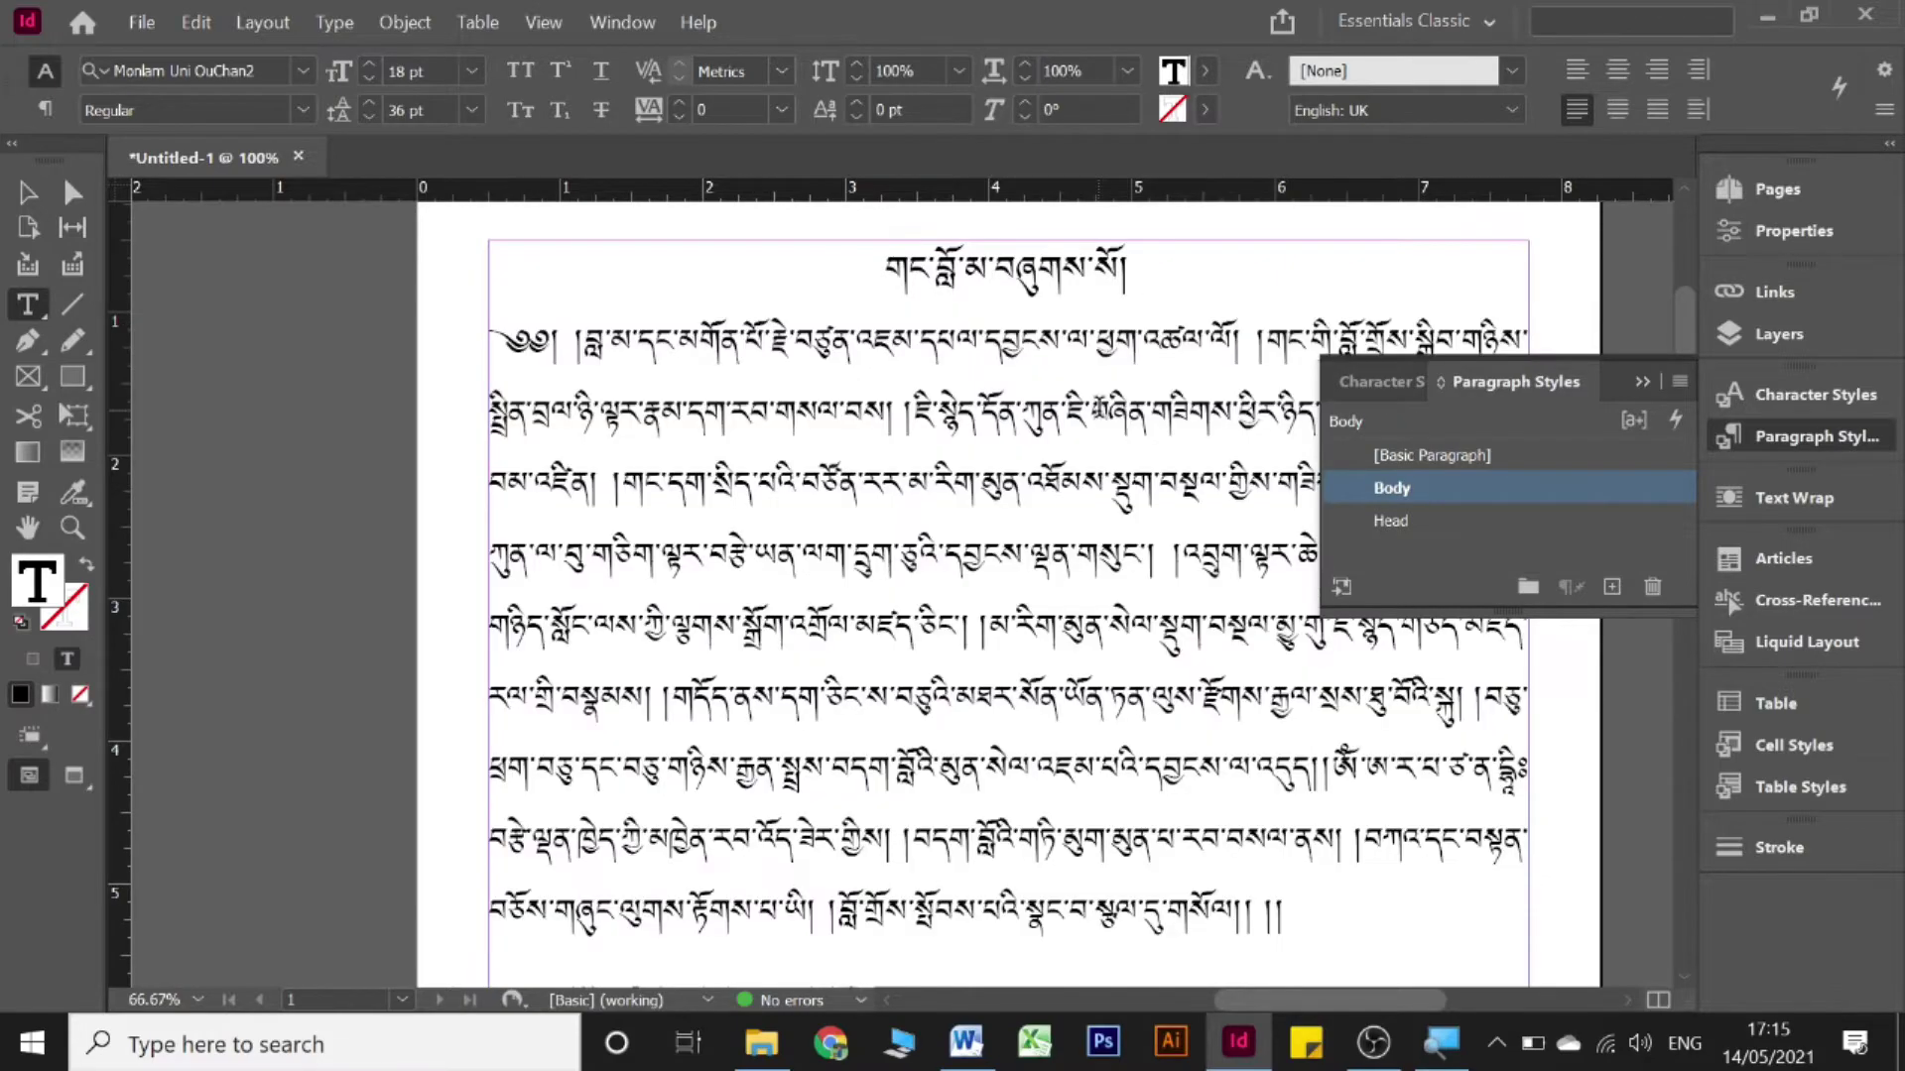
# - Place the text cursor in the title line and open the Indents and Spacing options of the Head paragraph style
pyautogui.click(1642, 383)
pyautogui.scroll(-2, 989, 365)
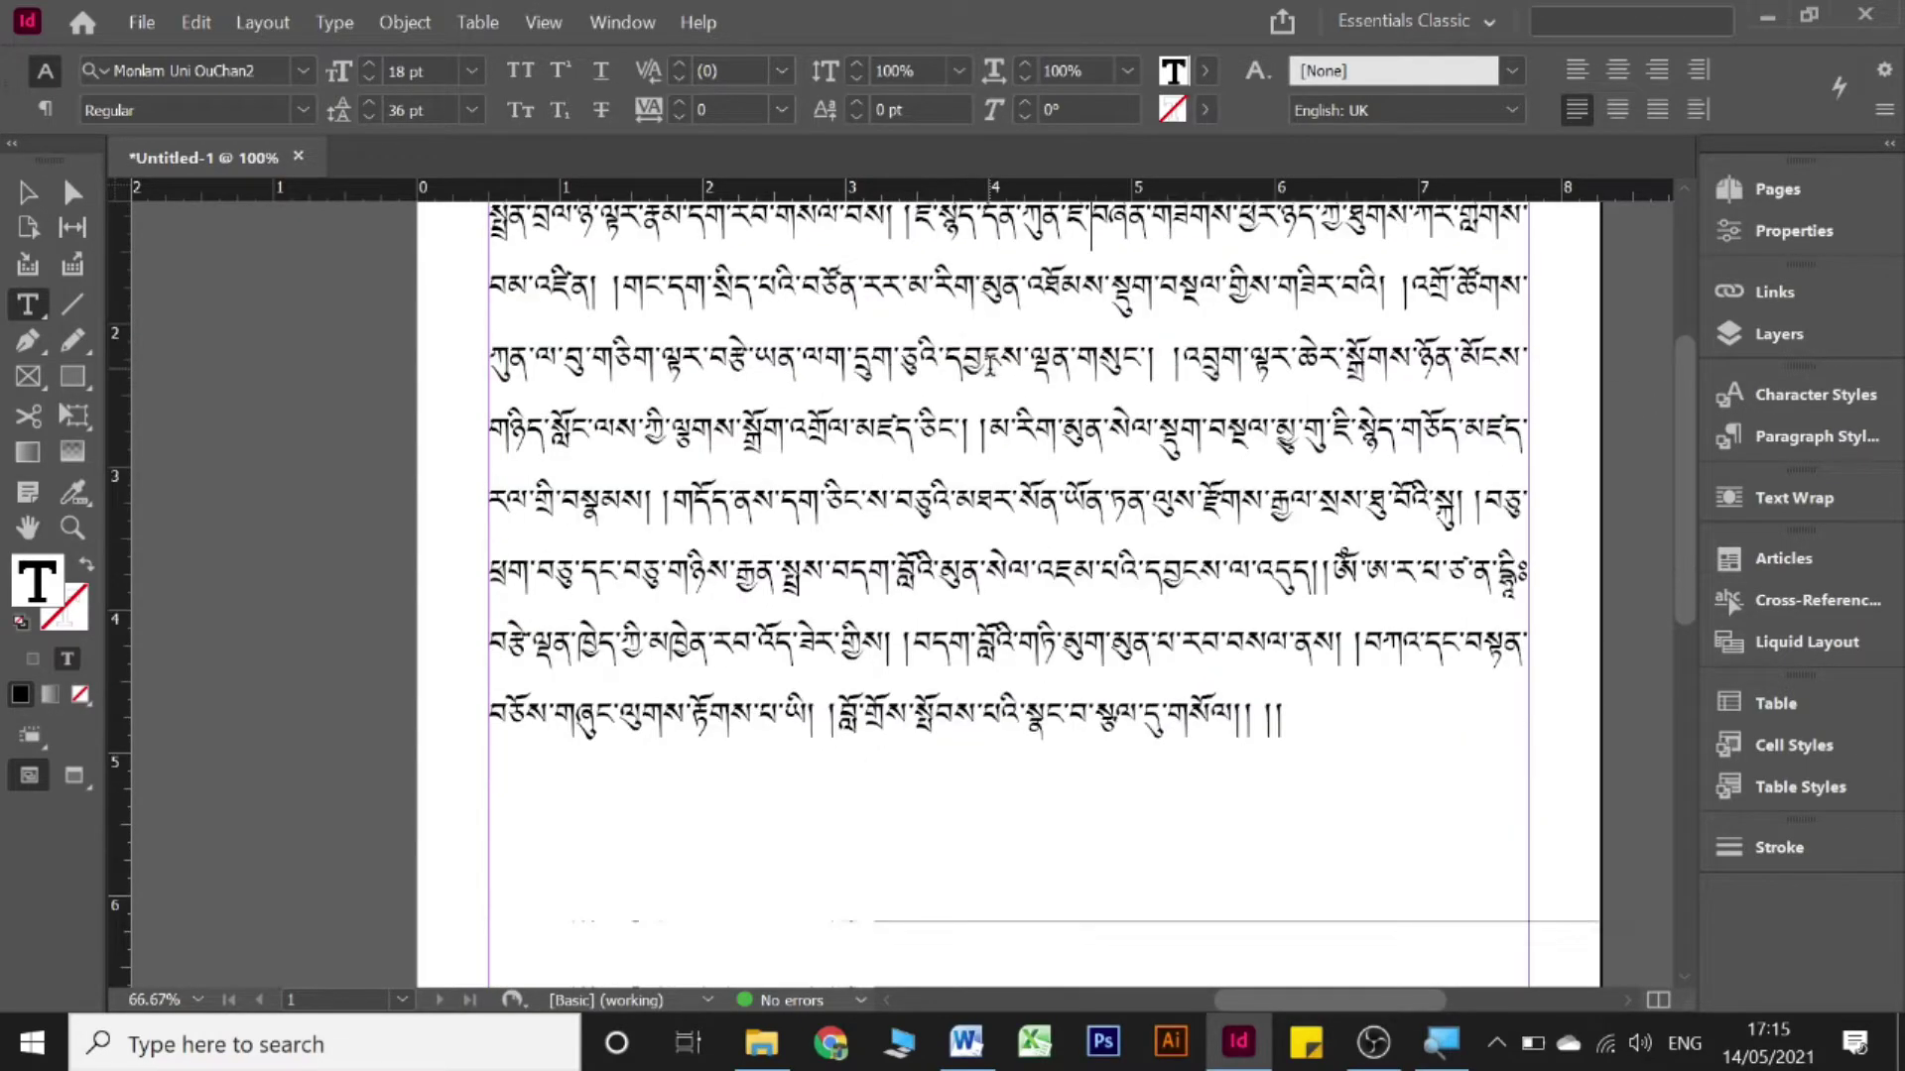
pyautogui.scroll(4, 1190, 327)
pyautogui.moveTo(1198, 329); pyautogui.dragTo(837, 310)
pyautogui.click(1039, 305)
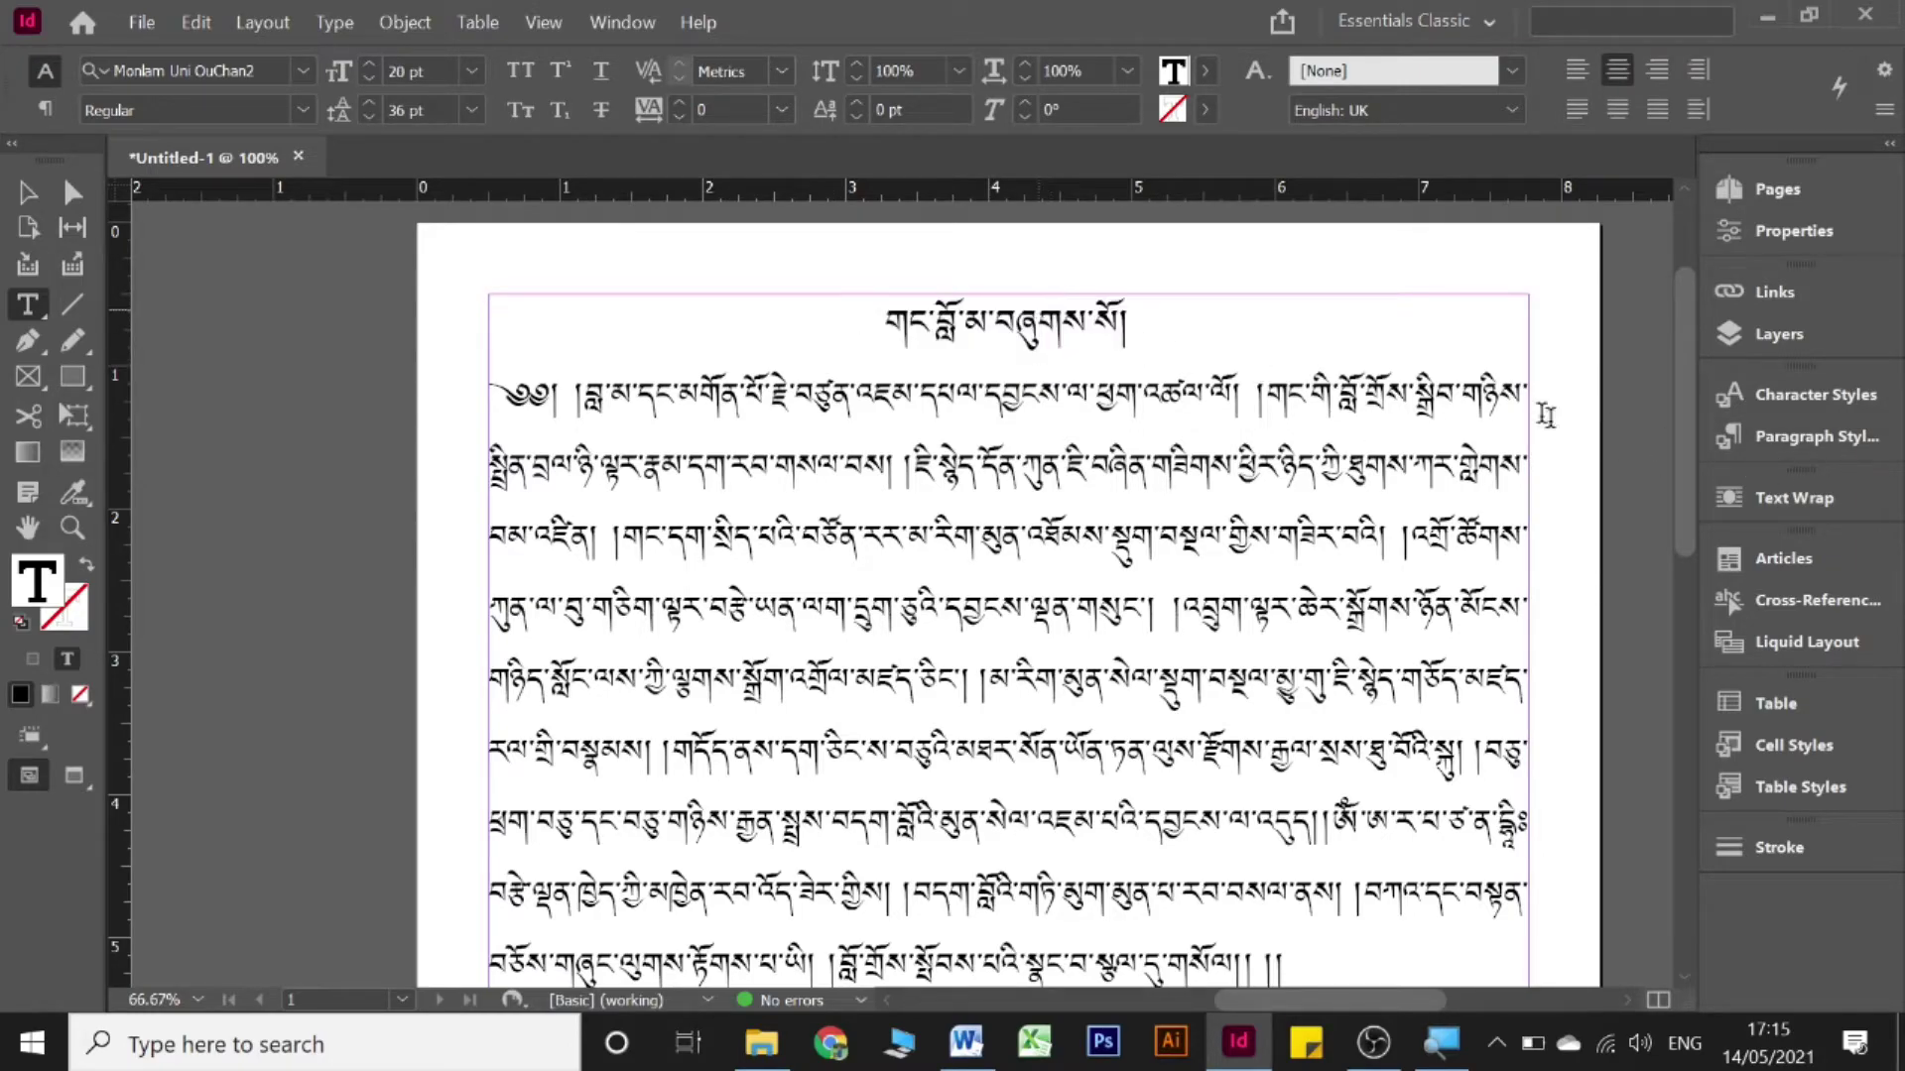
pyautogui.click(1786, 443)
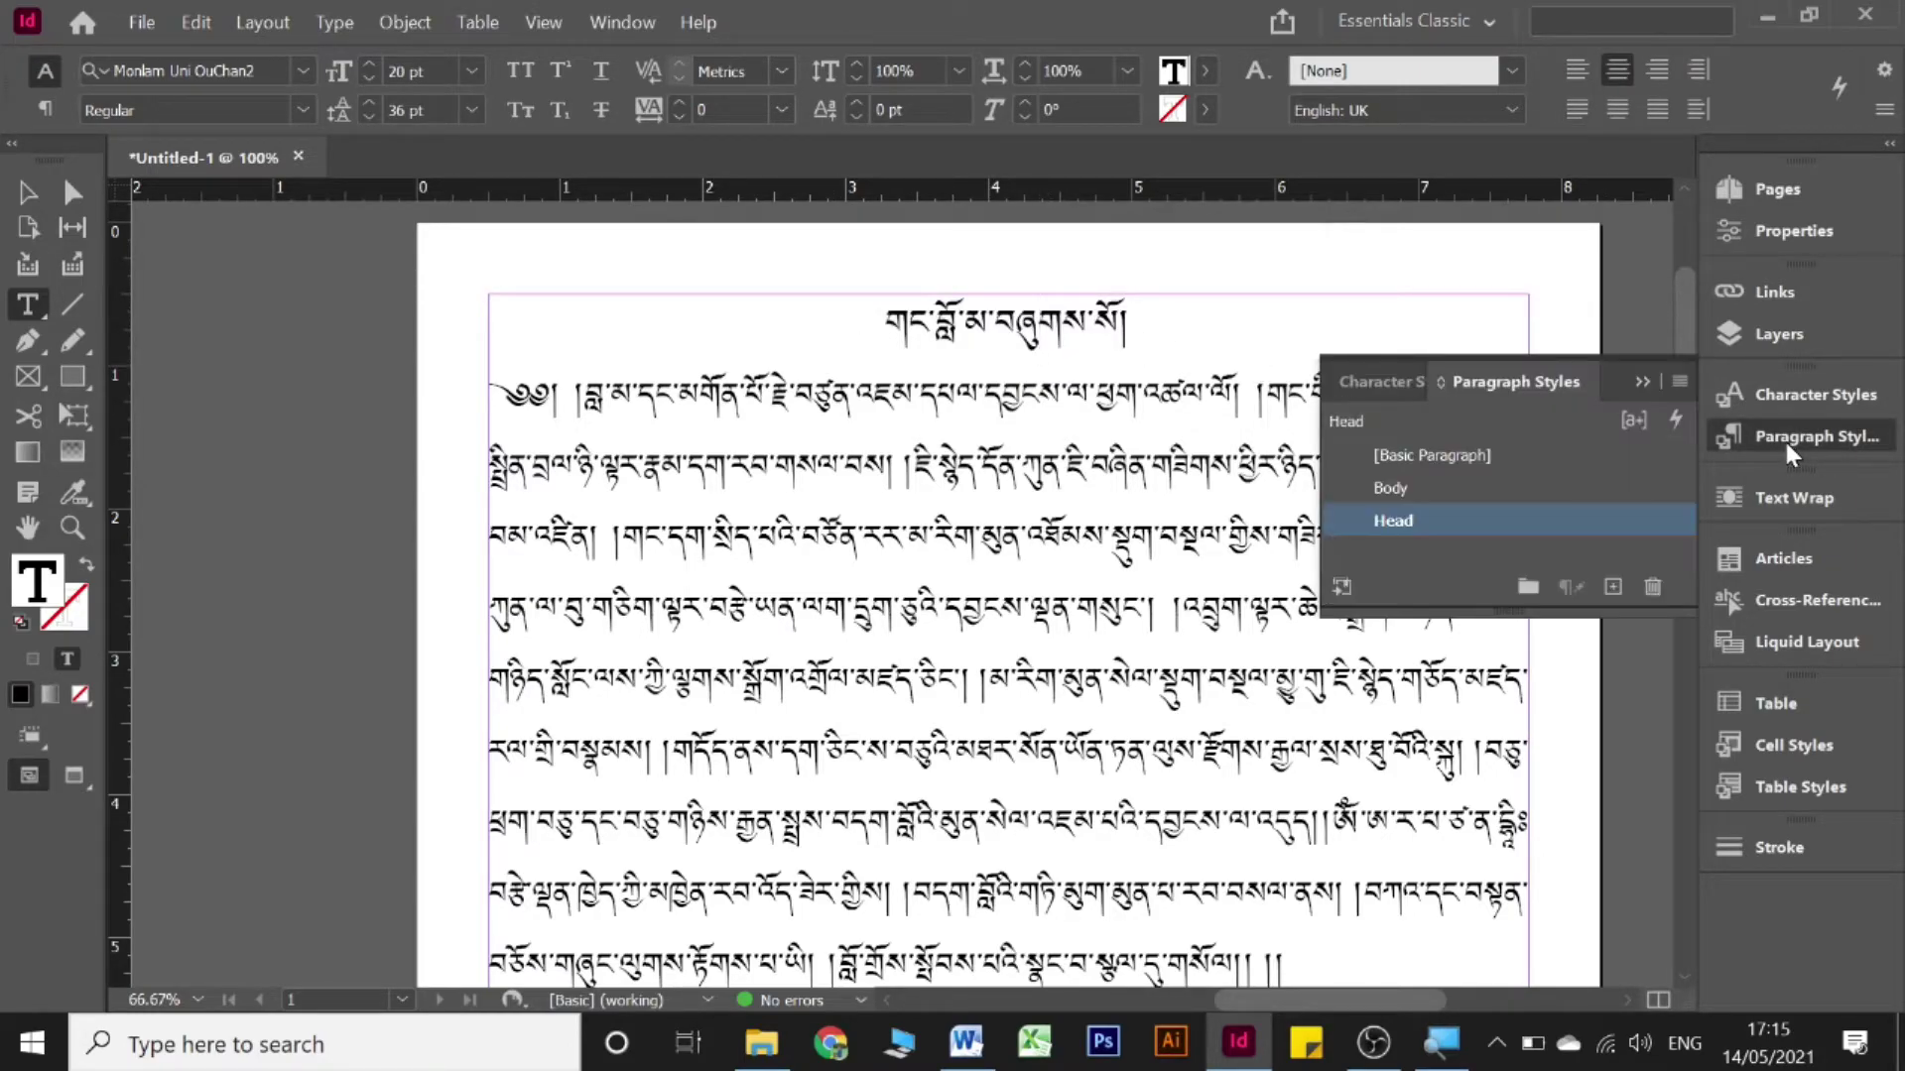
pyautogui.doubleClick(1402, 521)
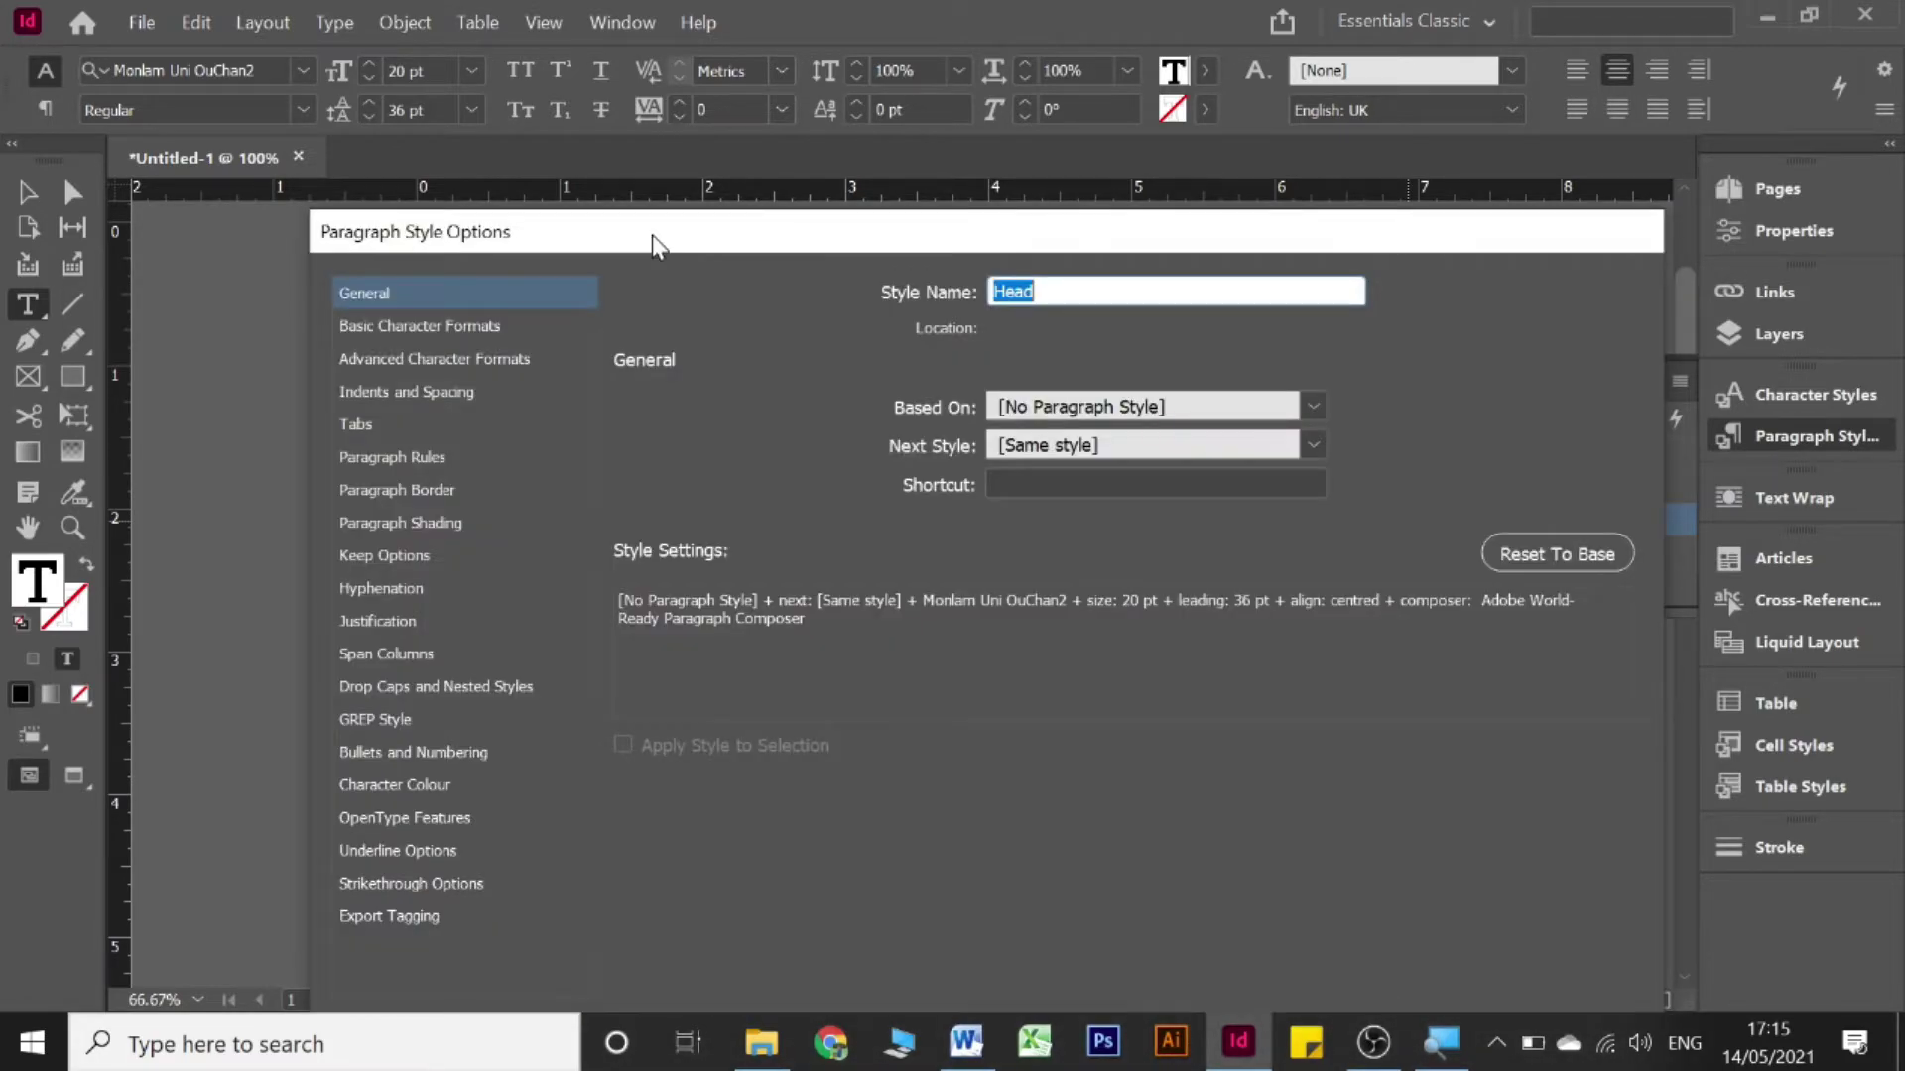
pyautogui.moveTo(652, 236); pyautogui.dragTo(656, 432)
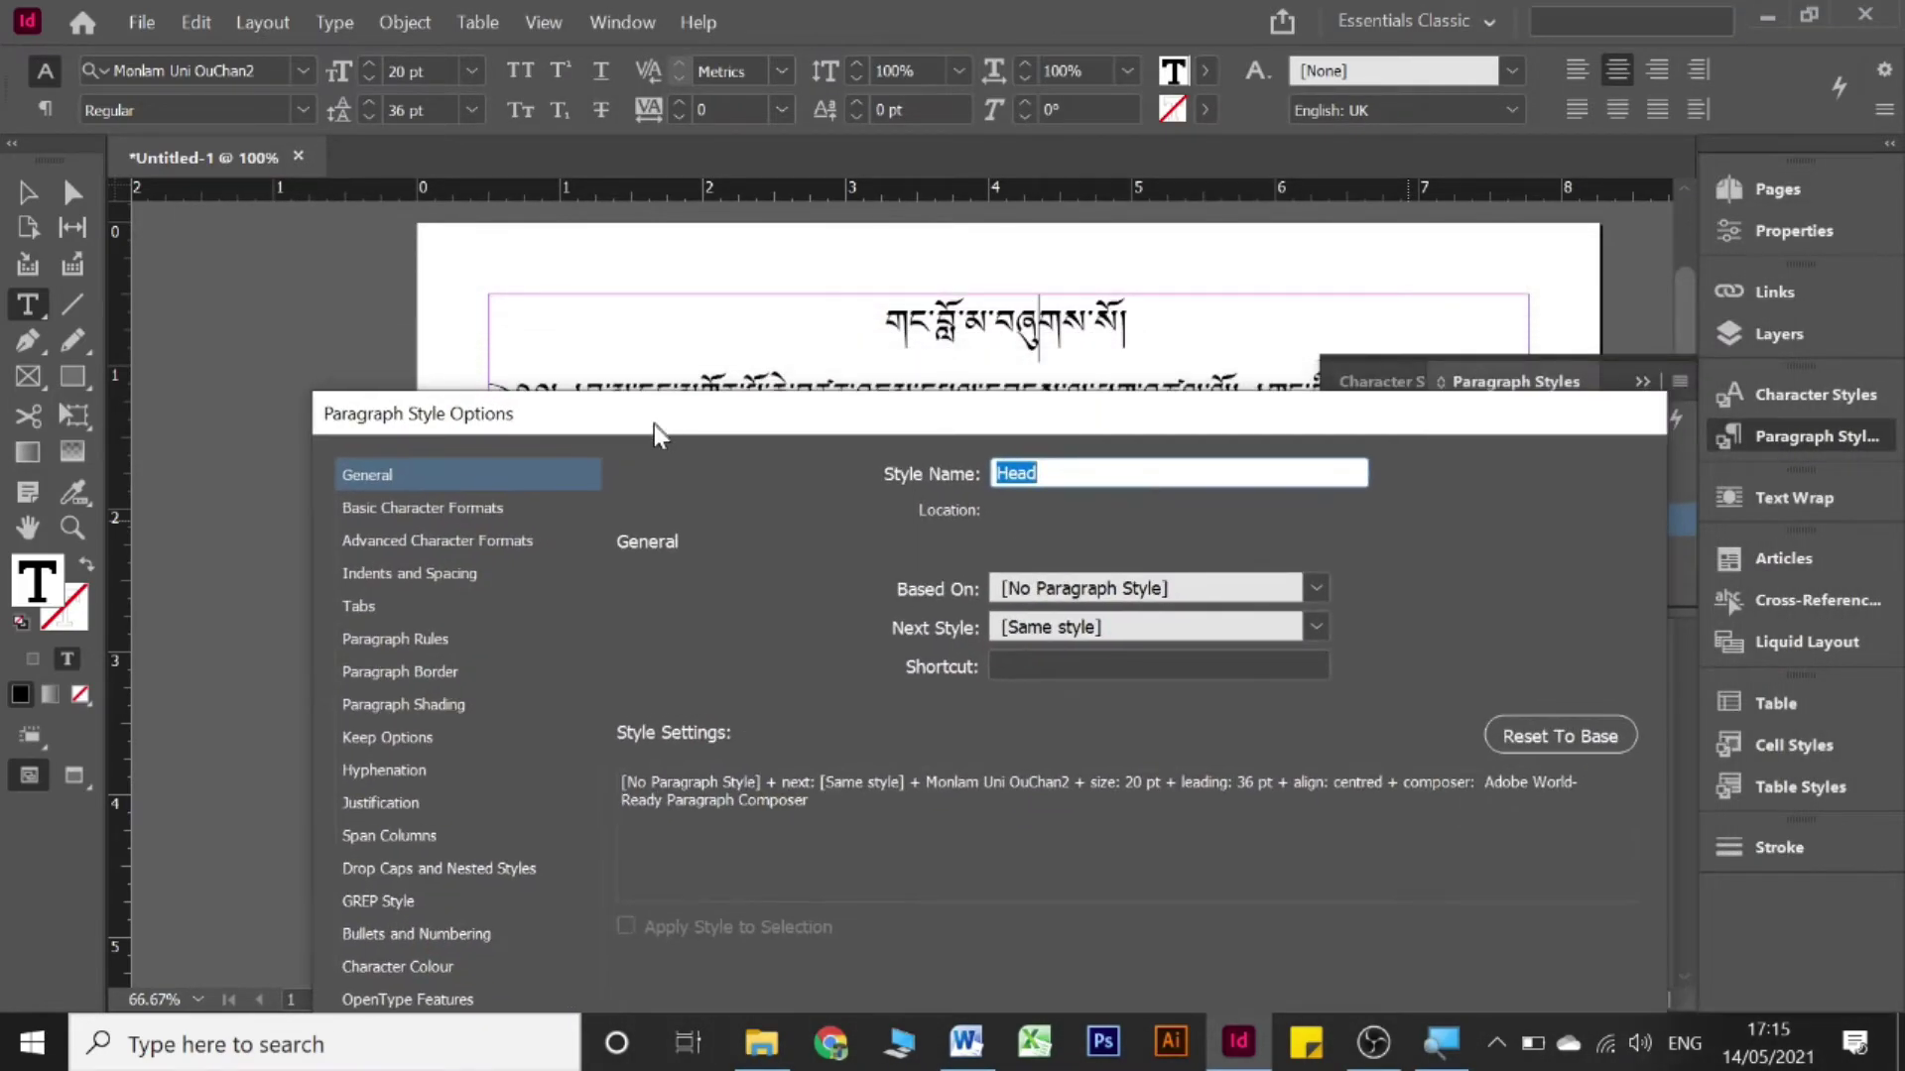
pyautogui.click(381, 575)
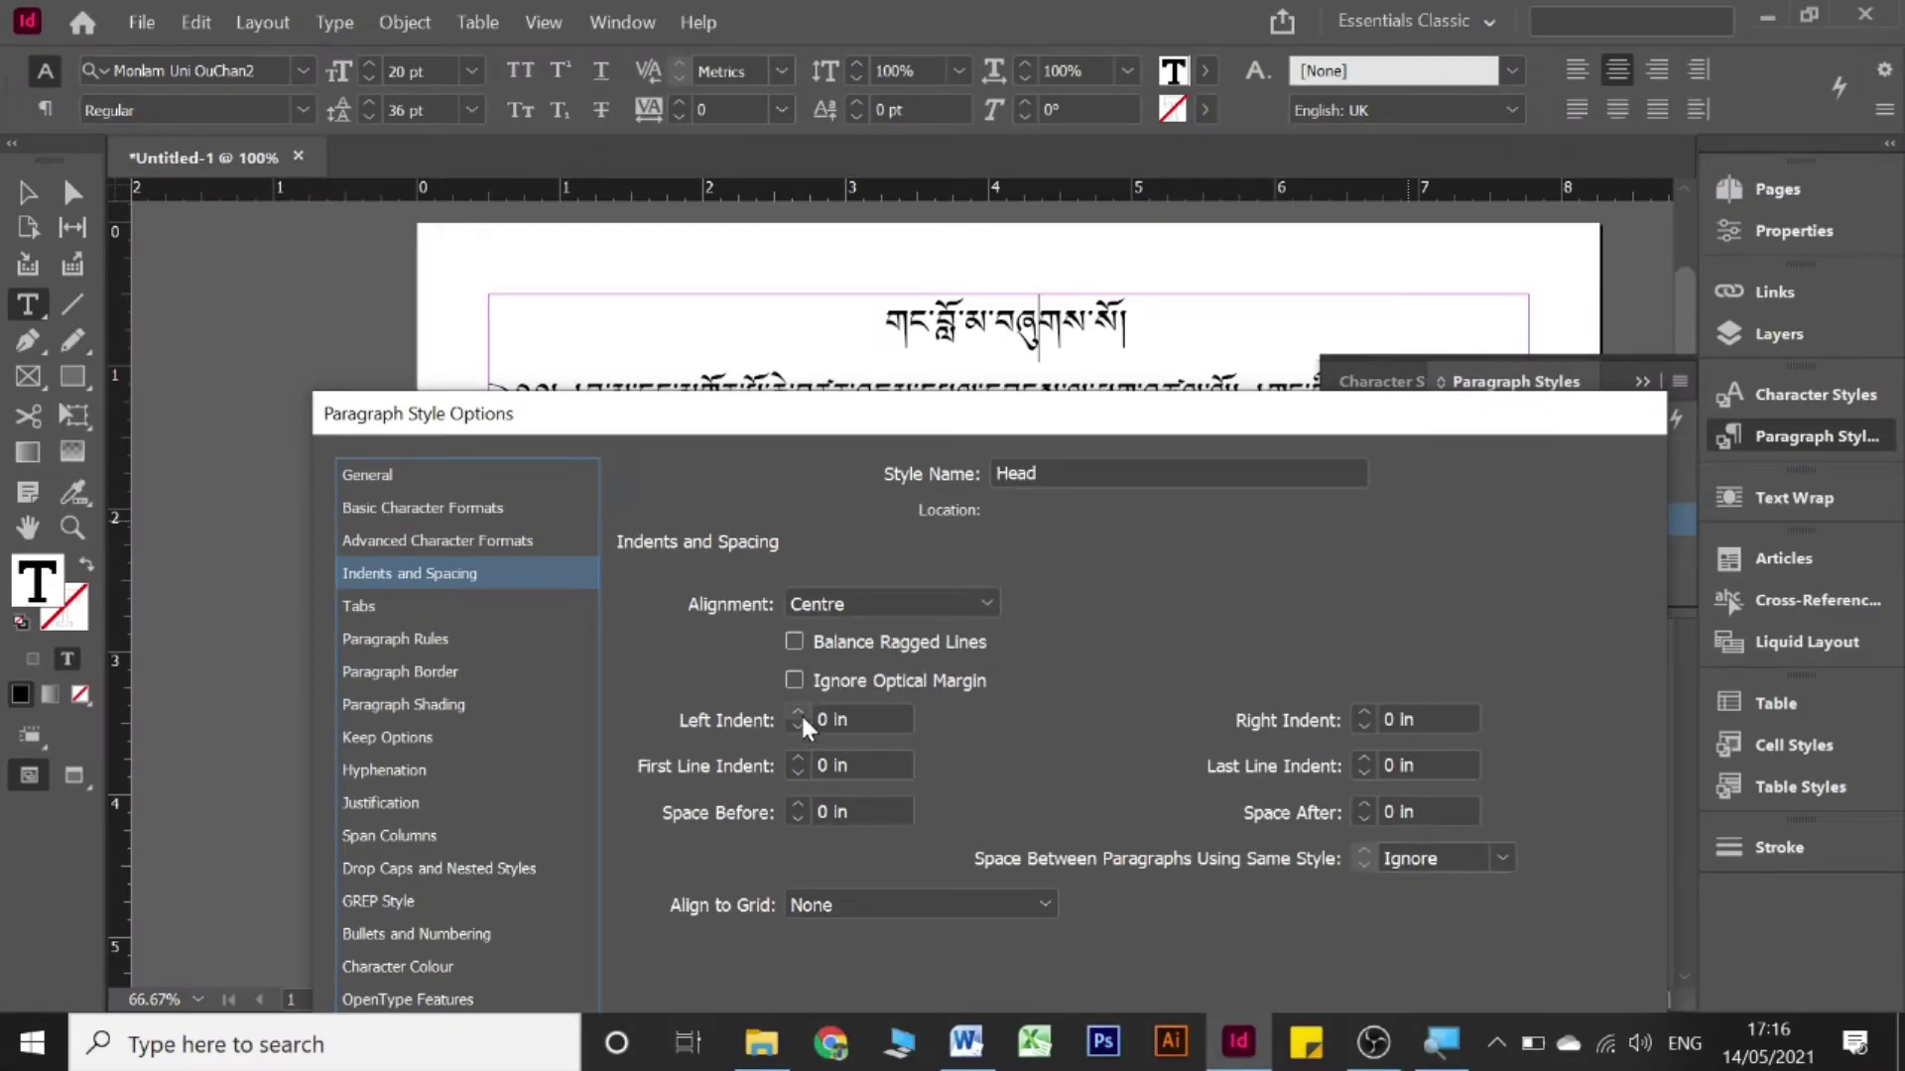
# - Try a 0.25 in left indent in the Head style, reset it to 0 in, and try a first line indent of -0.0625 in
pyautogui.click(797, 713)
pyautogui.click(798, 712)
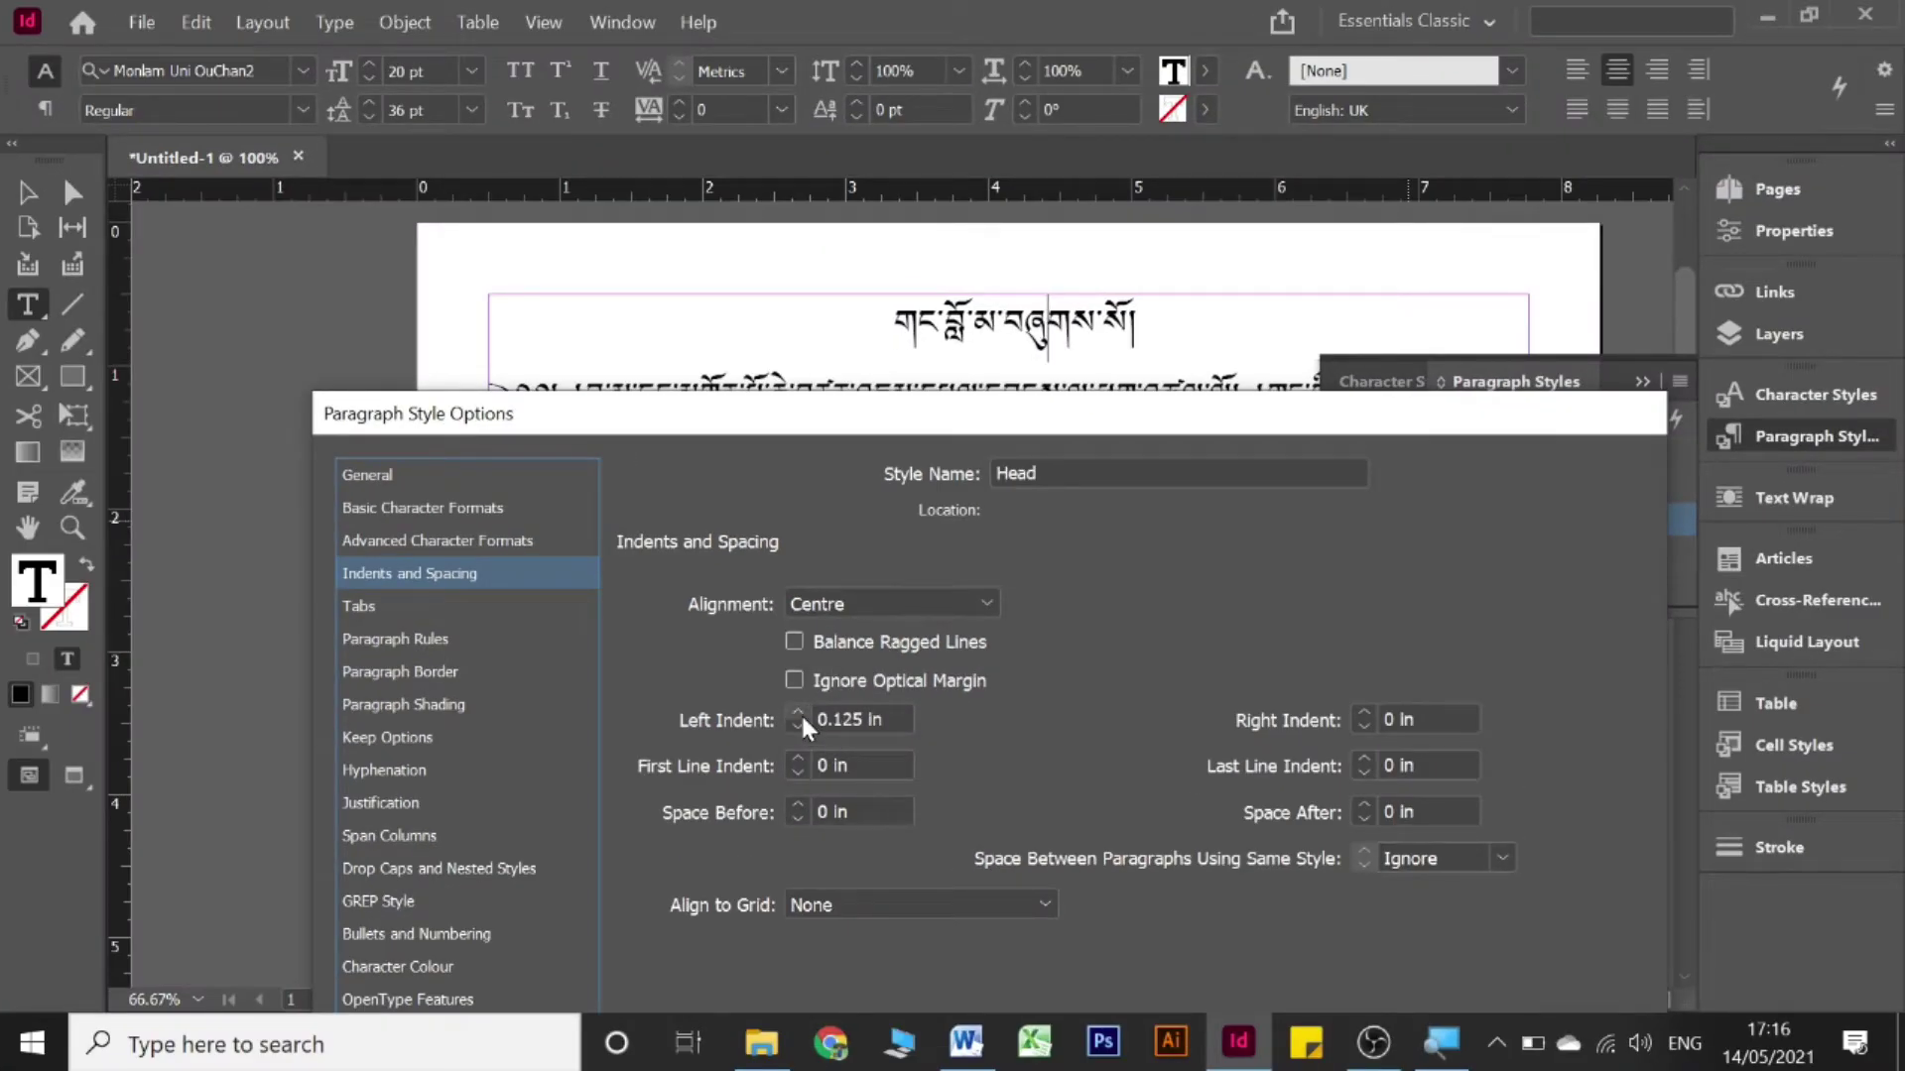
pyautogui.click(798, 713)
pyautogui.click(798, 713)
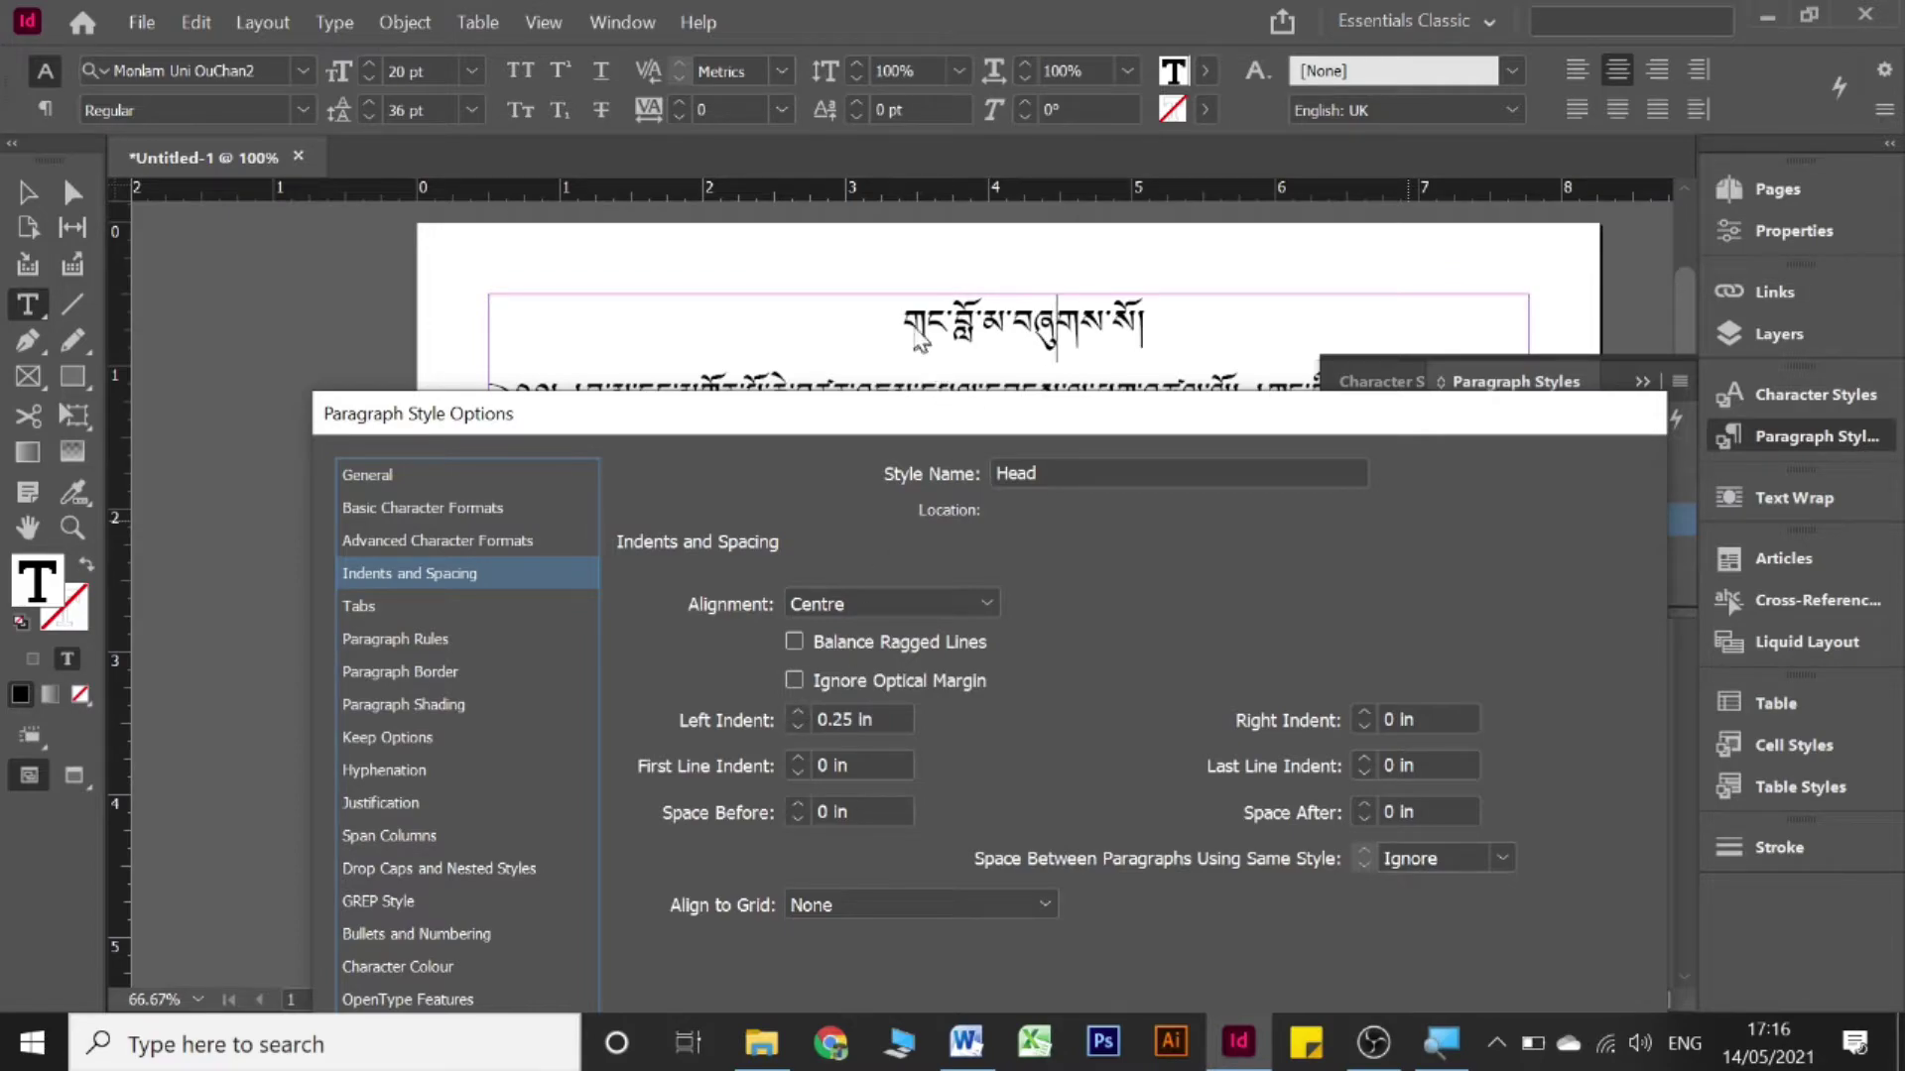
pyautogui.click(789, 728)
pyautogui.click(789, 728)
pyautogui.click(790, 728)
pyautogui.click(790, 728)
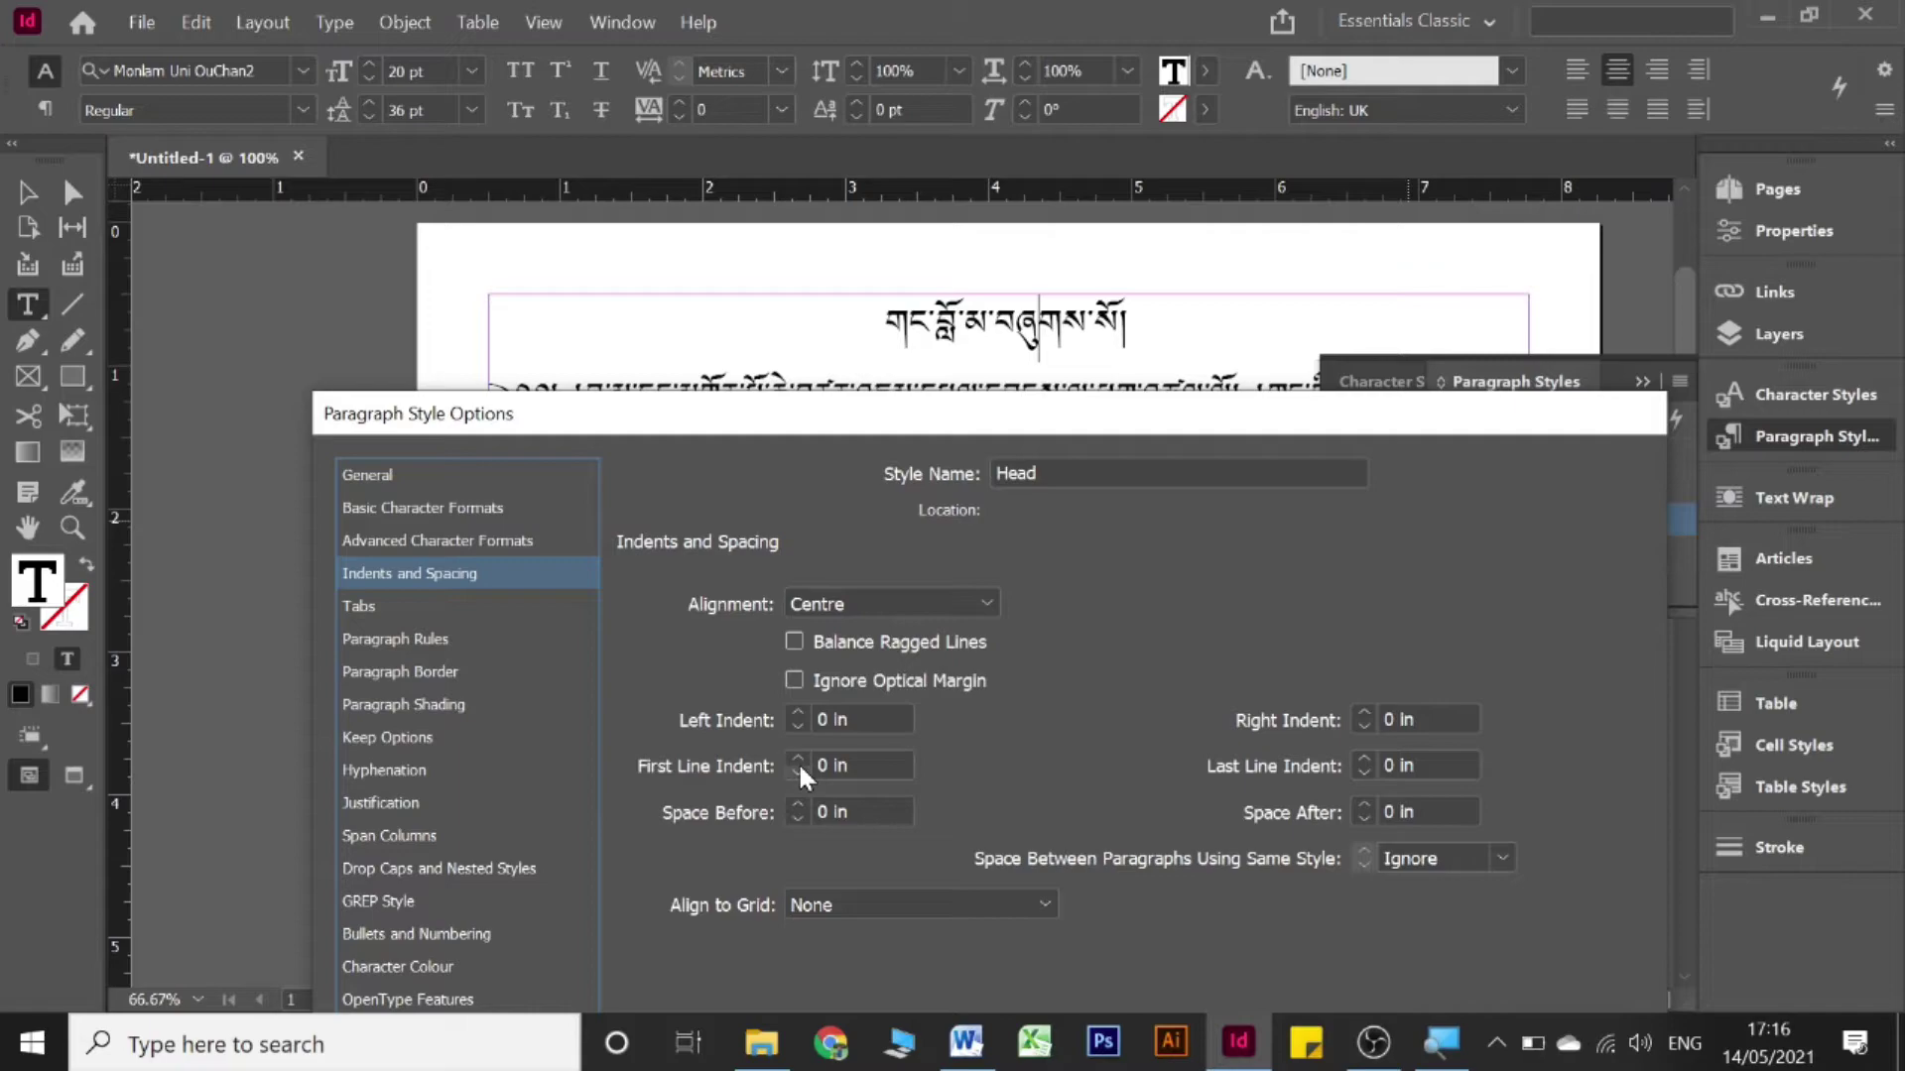
pyautogui.click(798, 770)
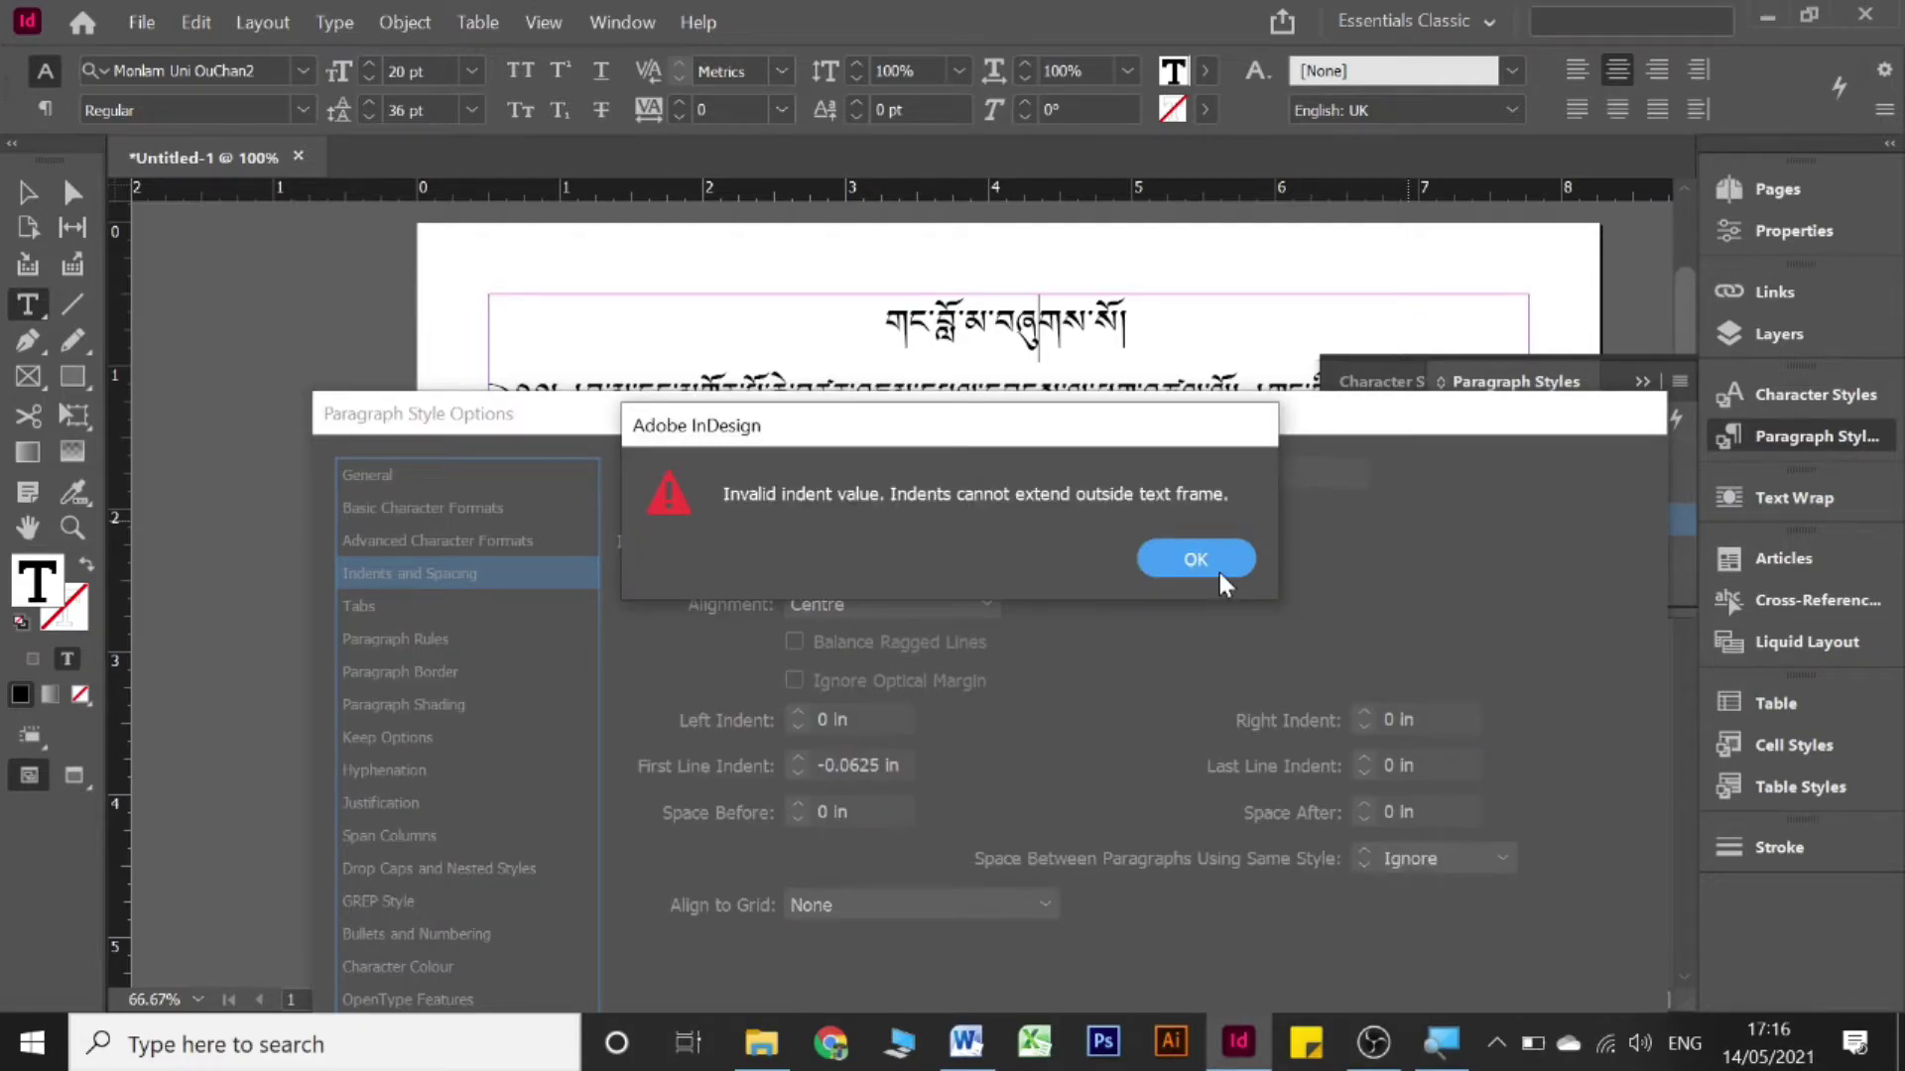
pyautogui.click(1219, 573)
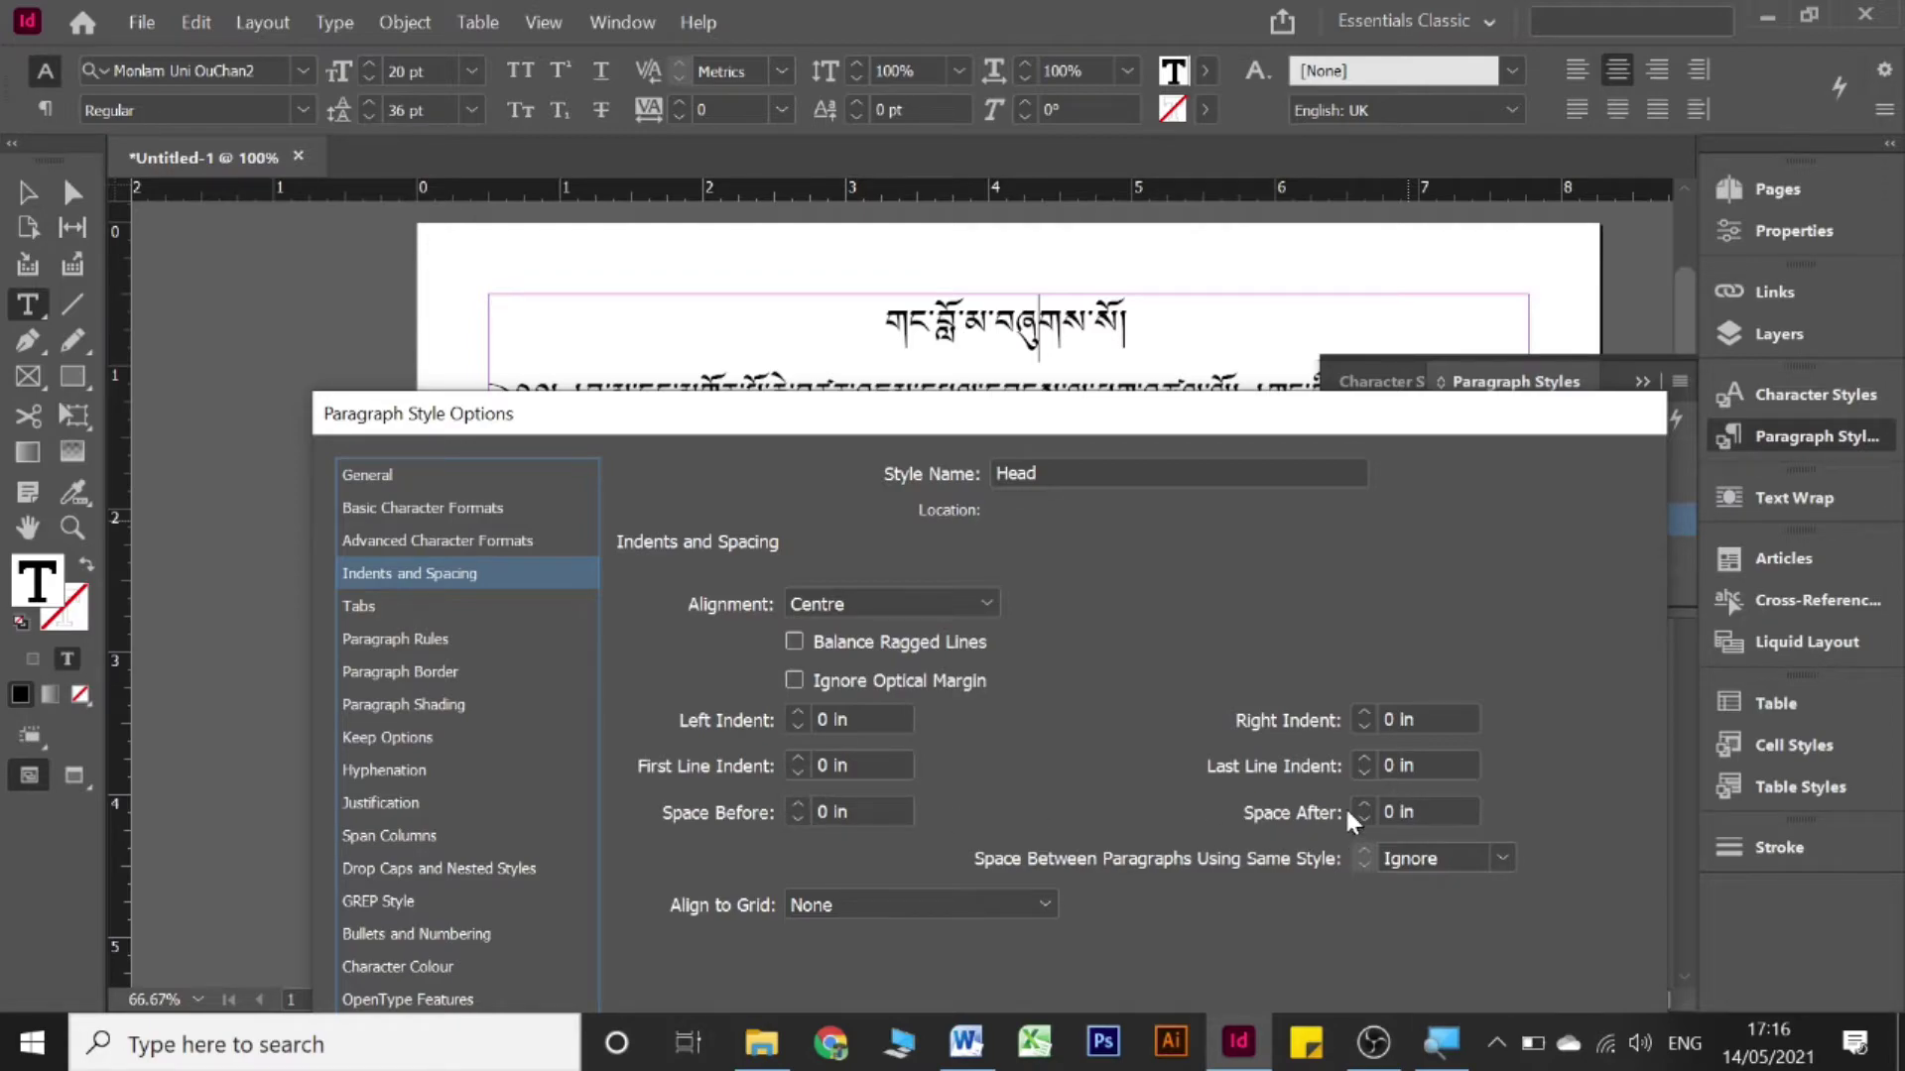
# - Set the Head style's space after to 0.125 in and save the style
pyautogui.moveTo(1155, 433); pyautogui.dragTo(1032, 447)
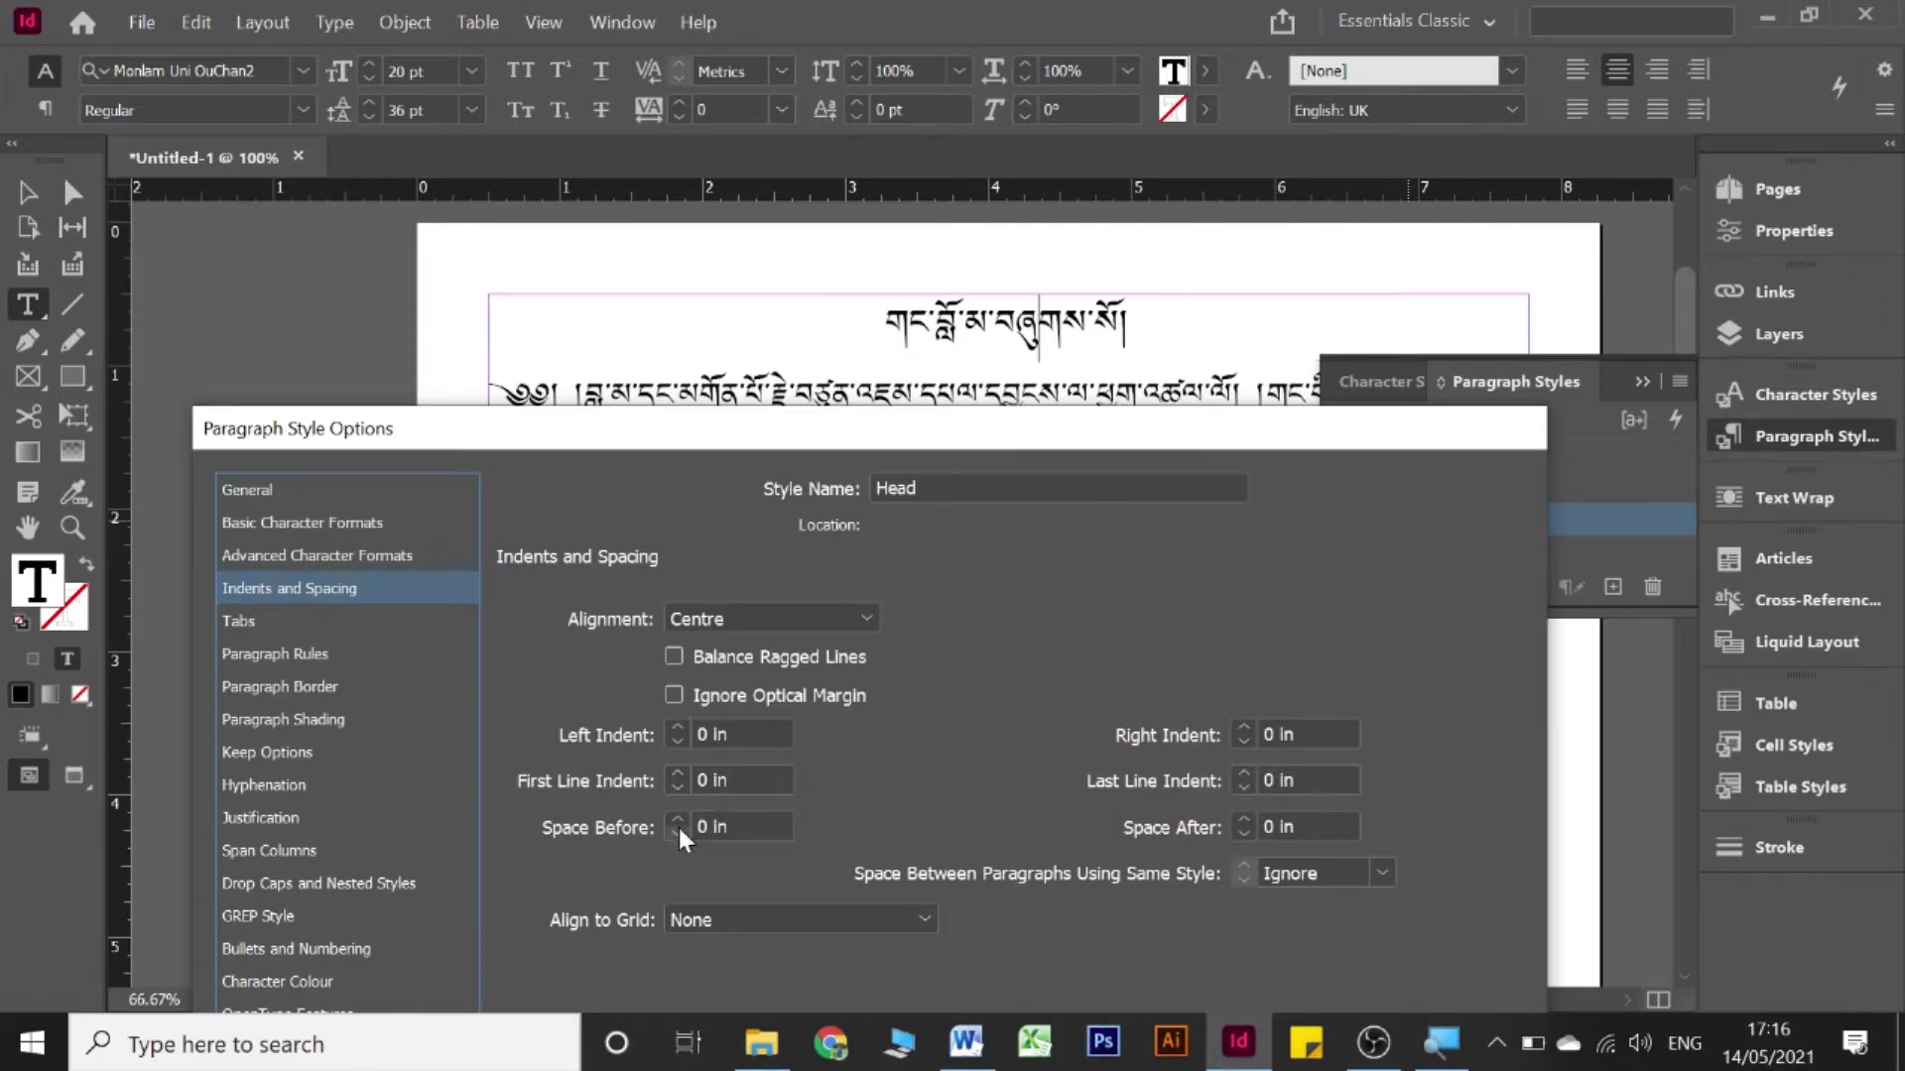
pyautogui.click(1246, 820)
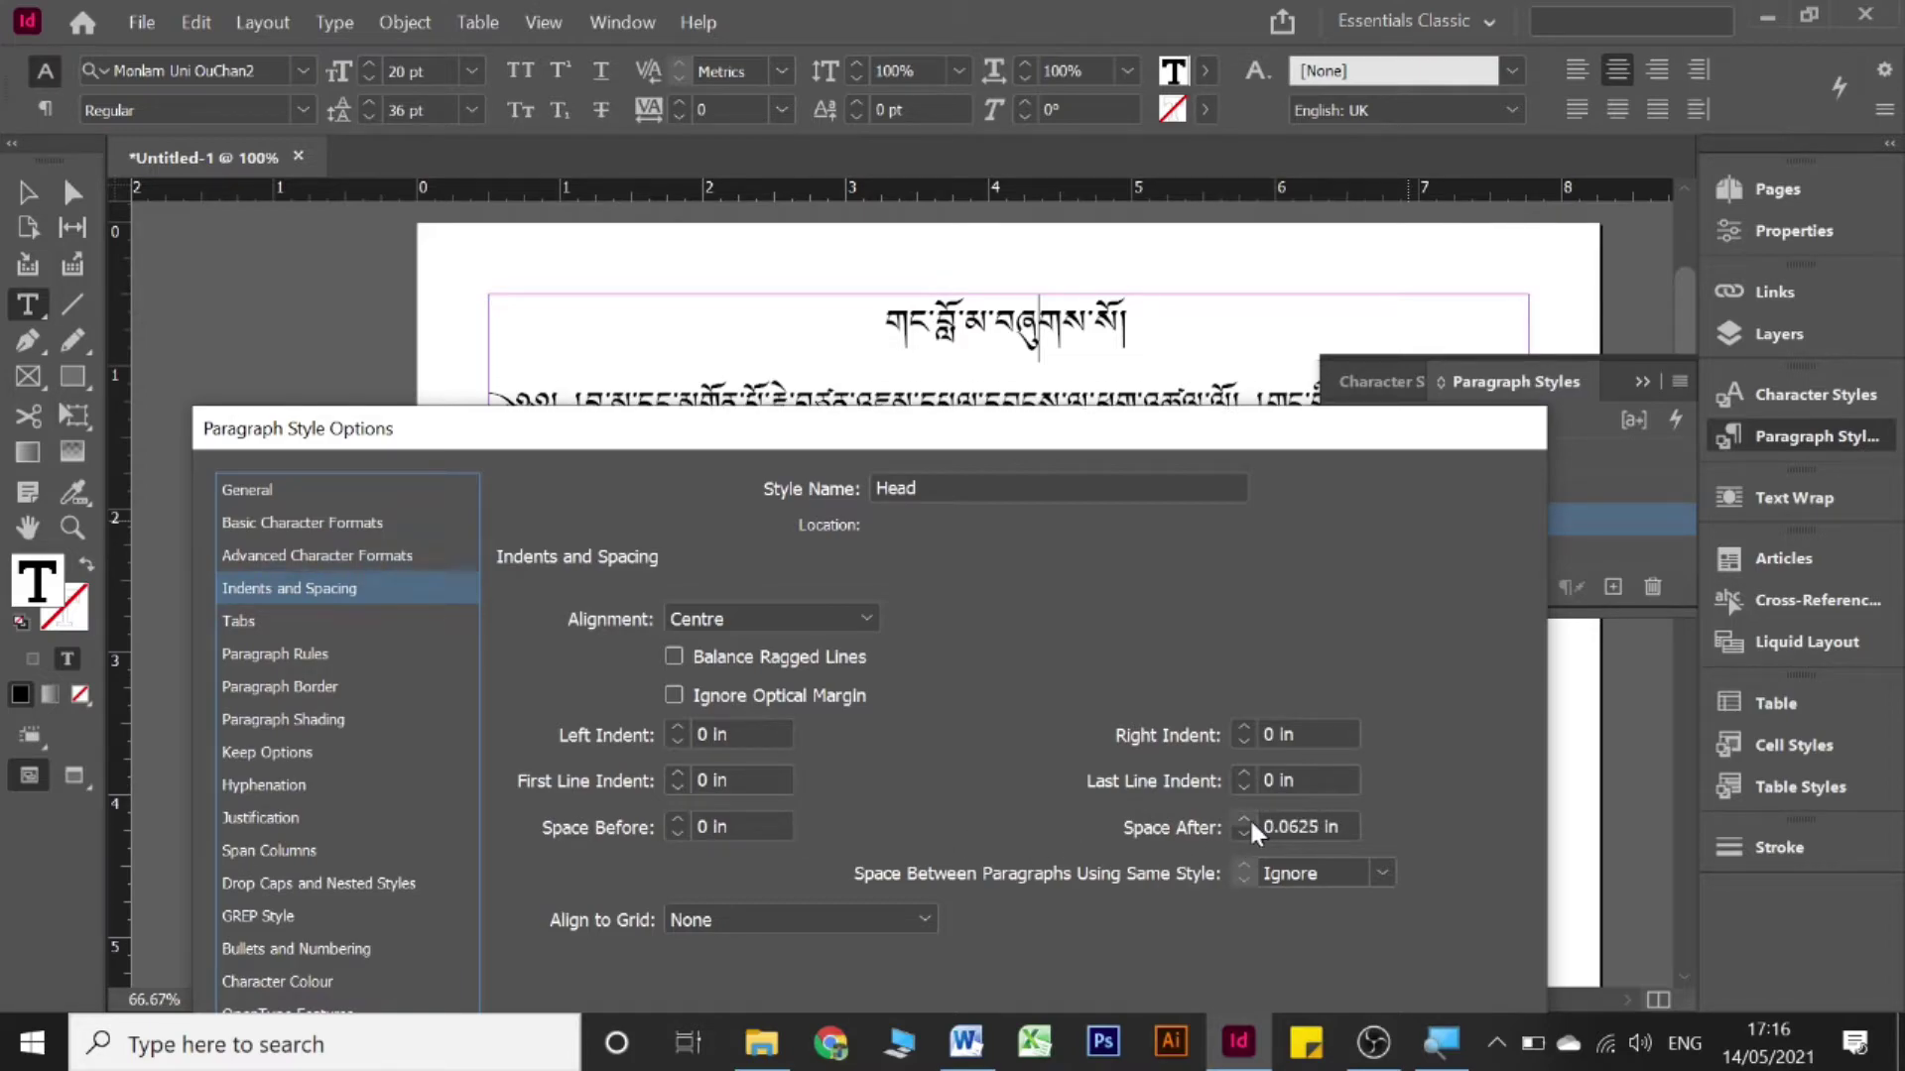
pyautogui.click(1246, 821)
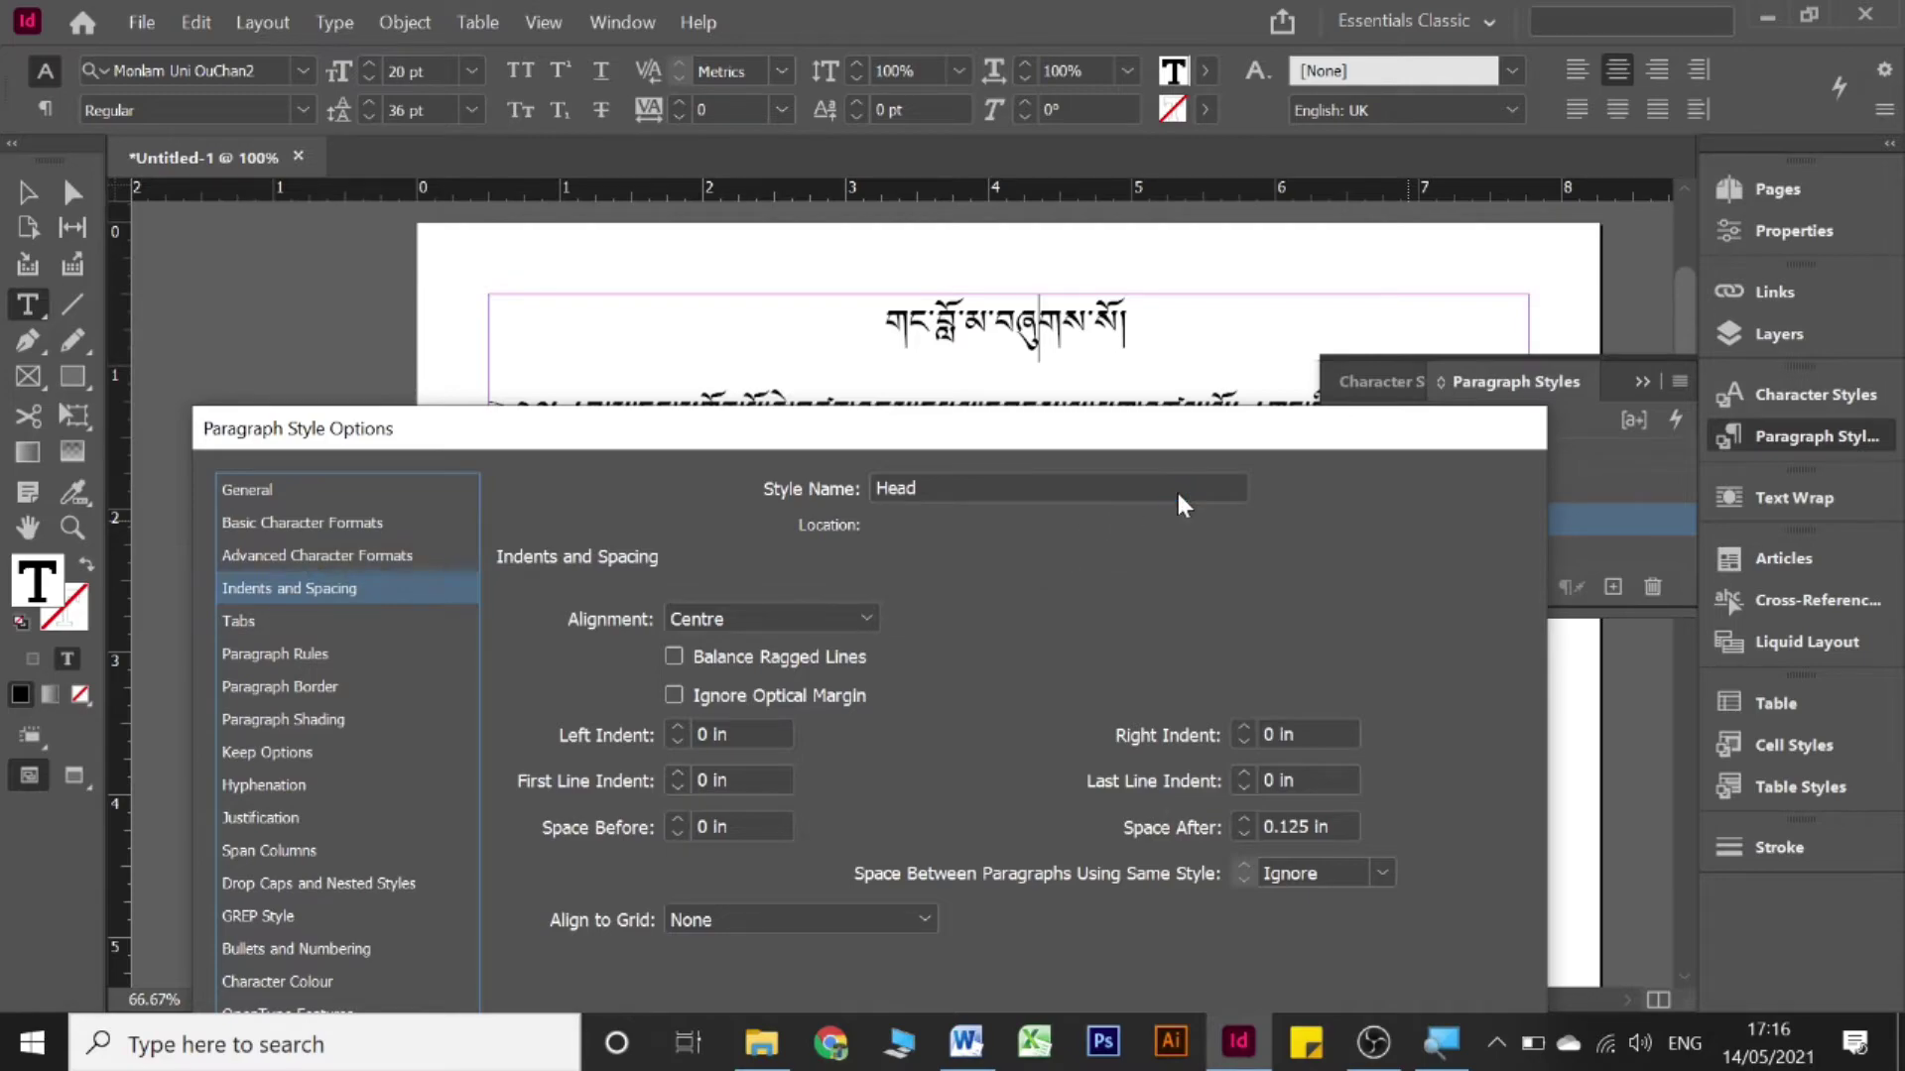
pyautogui.press('Return')
pyautogui.moveTo(910, 327); pyautogui.dragTo(976, 375)
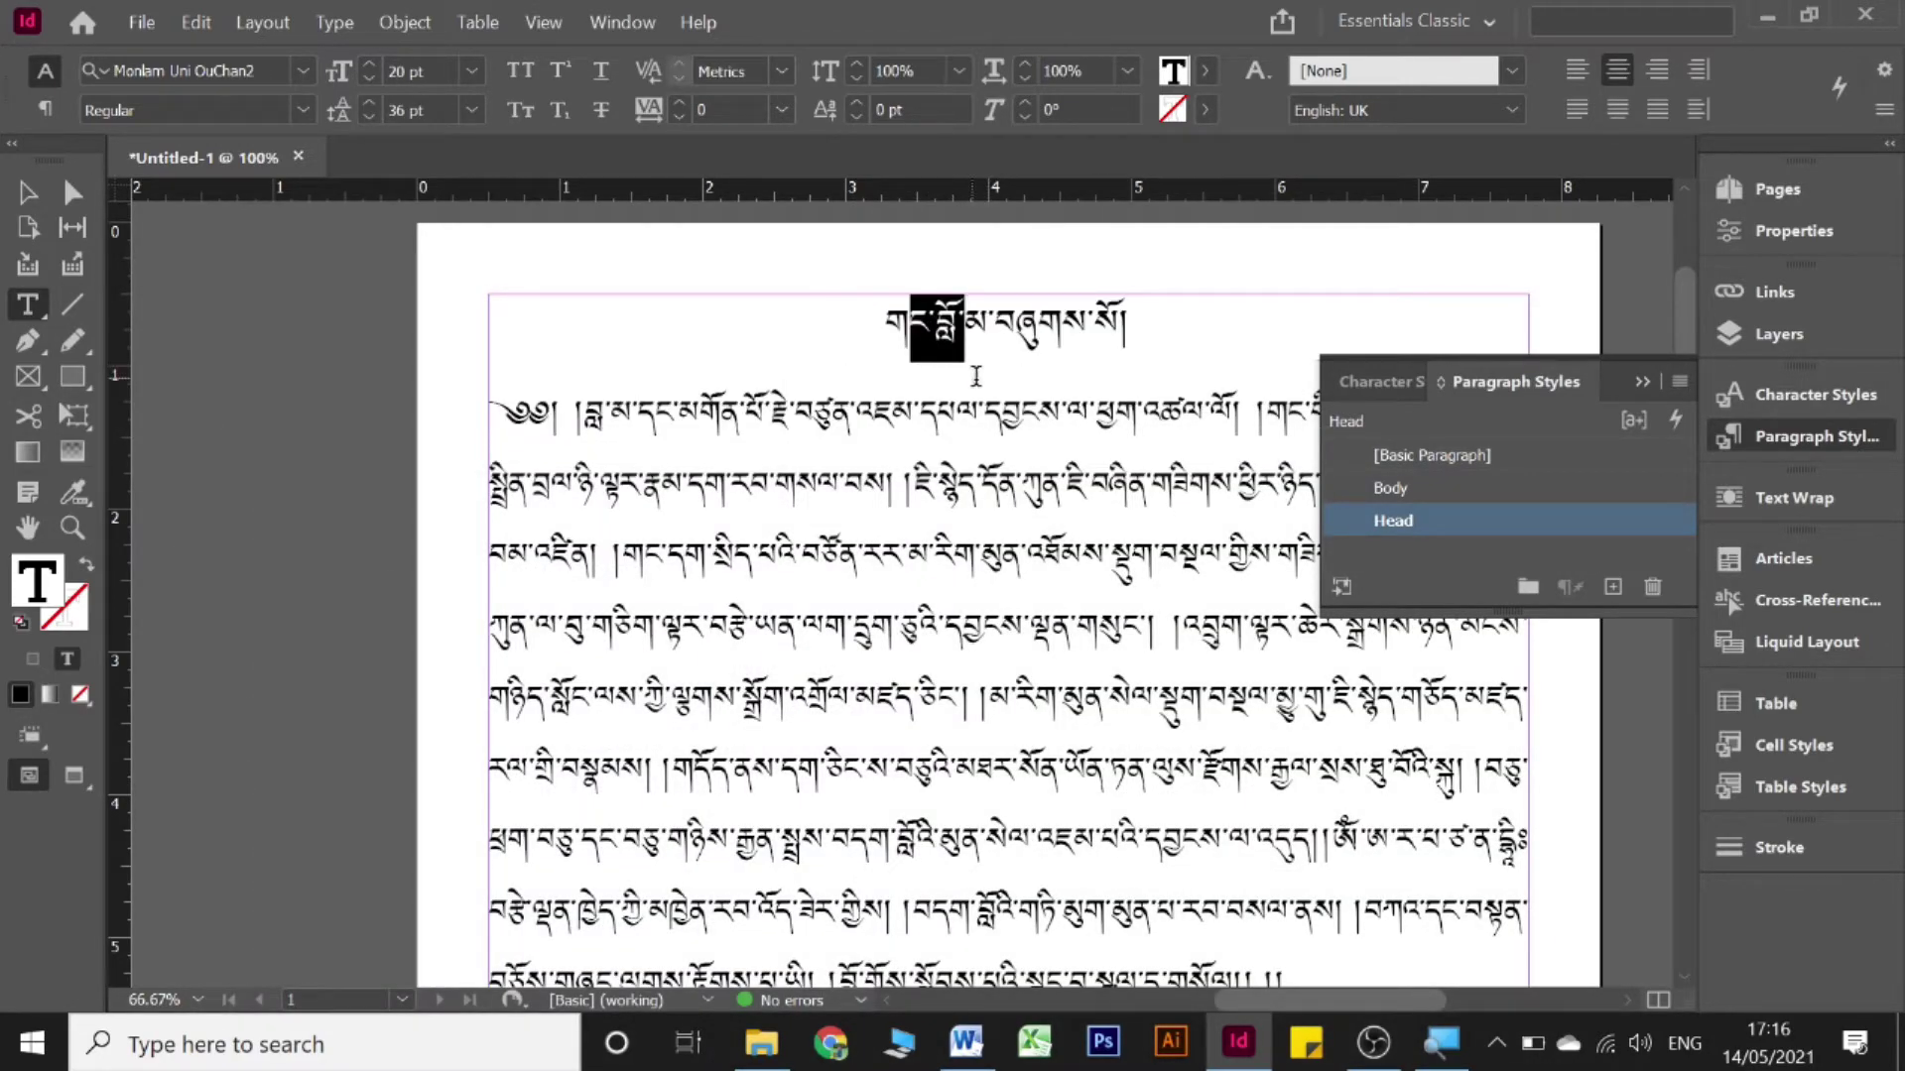
# - Set the Head paragraph style's space before to 0.25 in, save the style and collapse the style list
pyautogui.doubleClick(1572, 523)
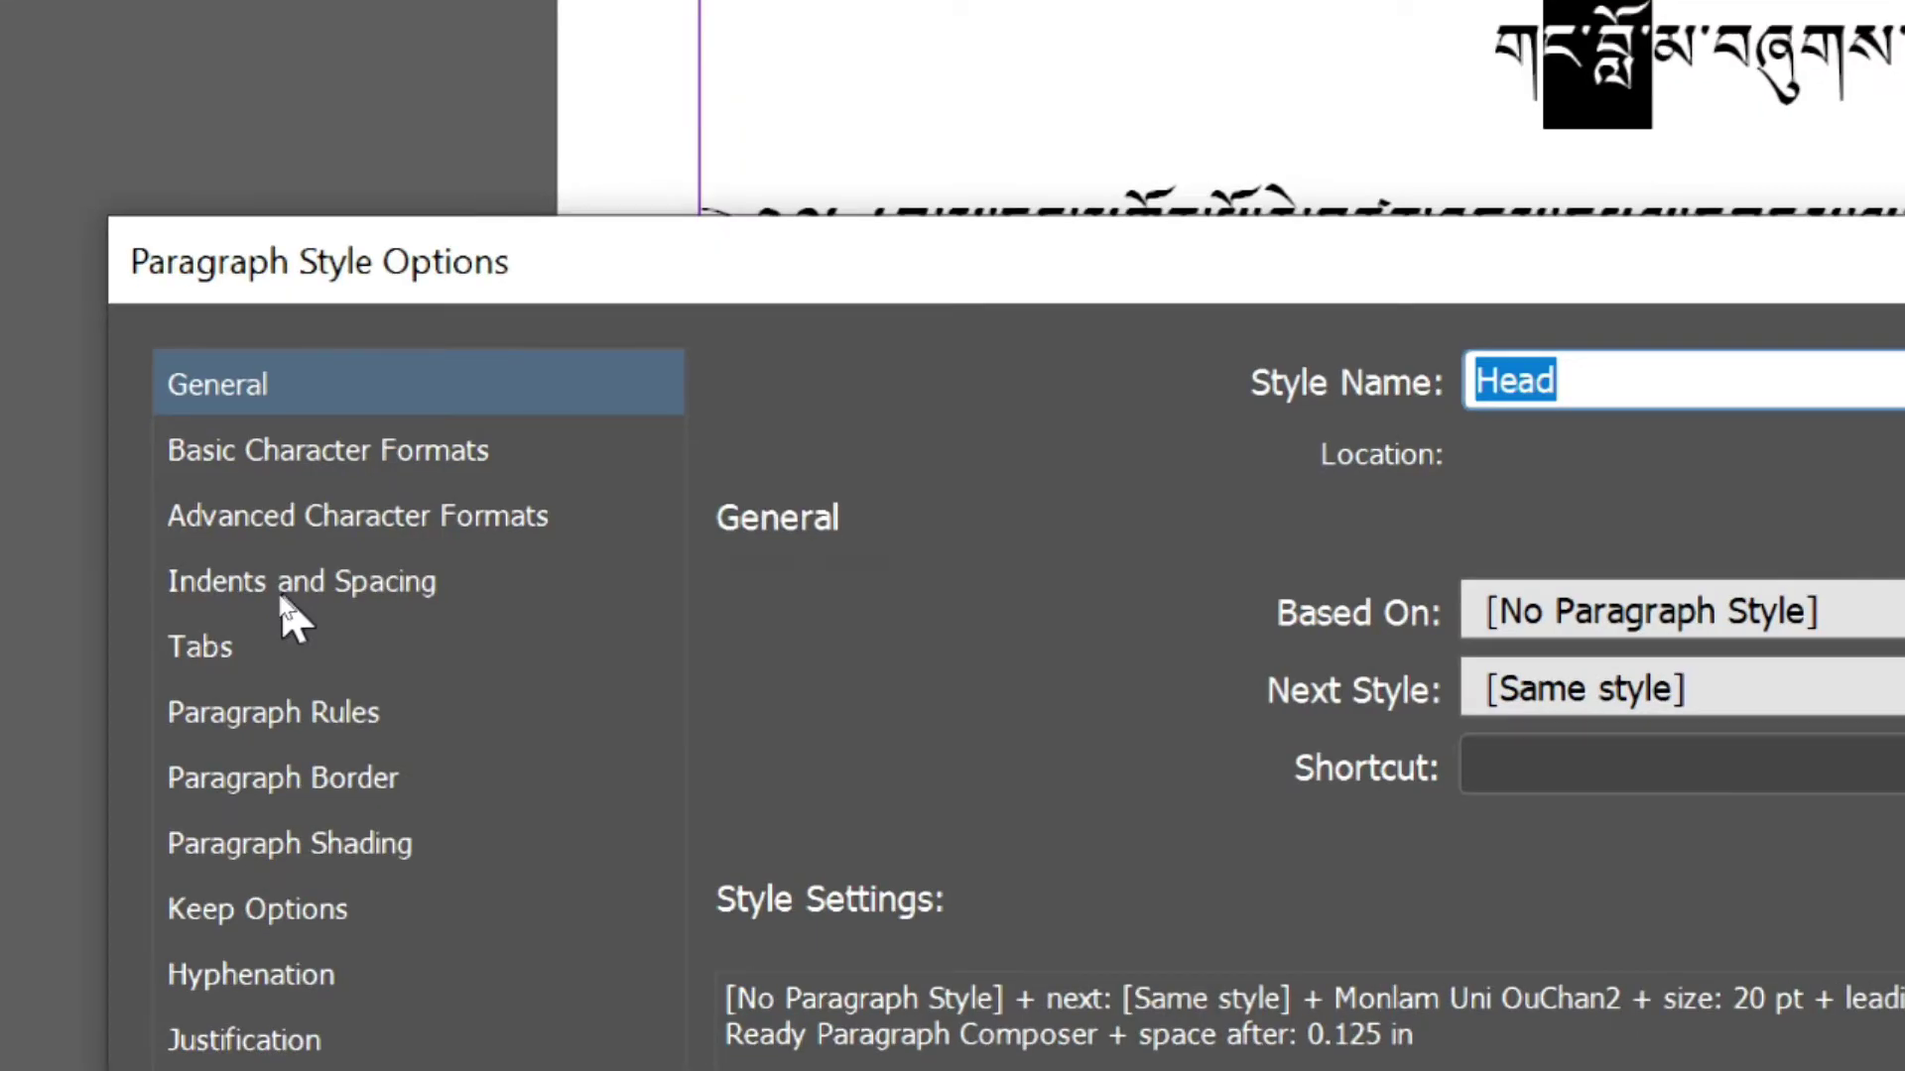
pyautogui.click(280, 592)
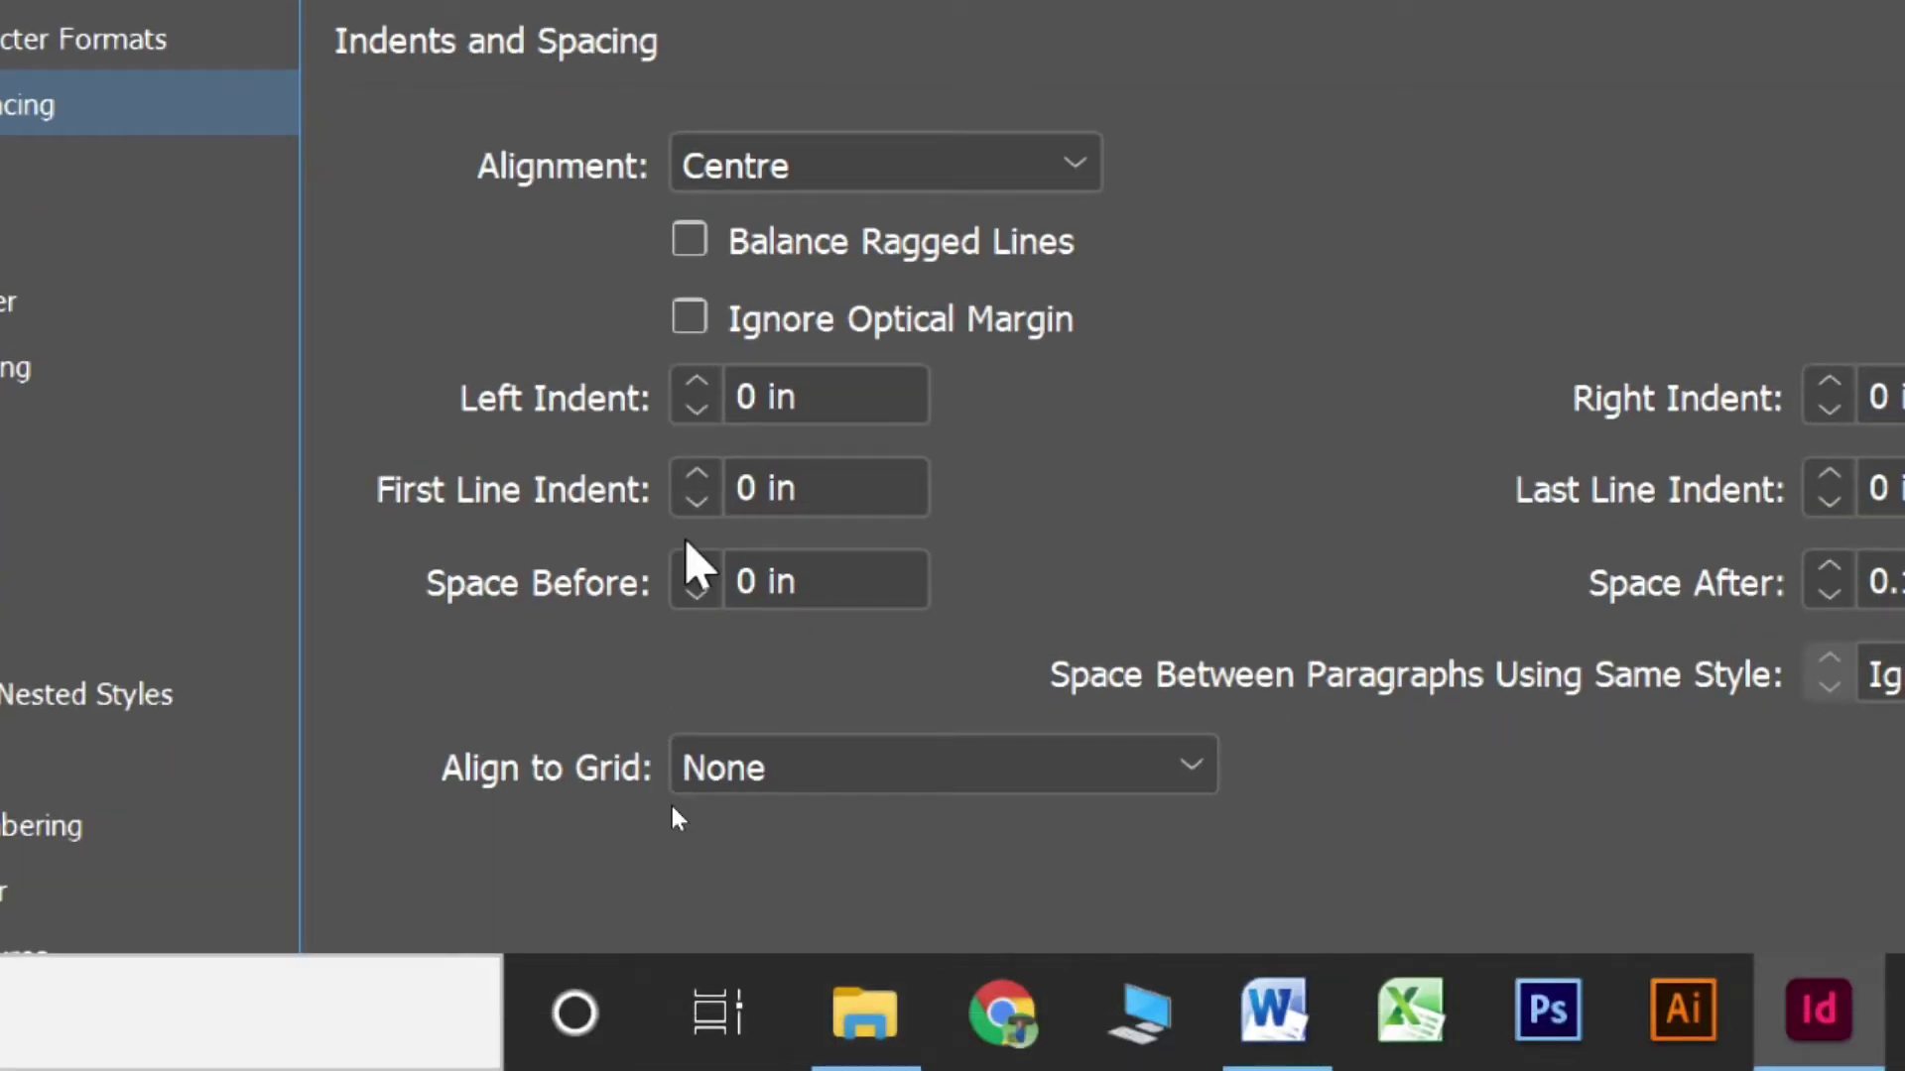
pyautogui.click(688, 565)
pyautogui.click(687, 565)
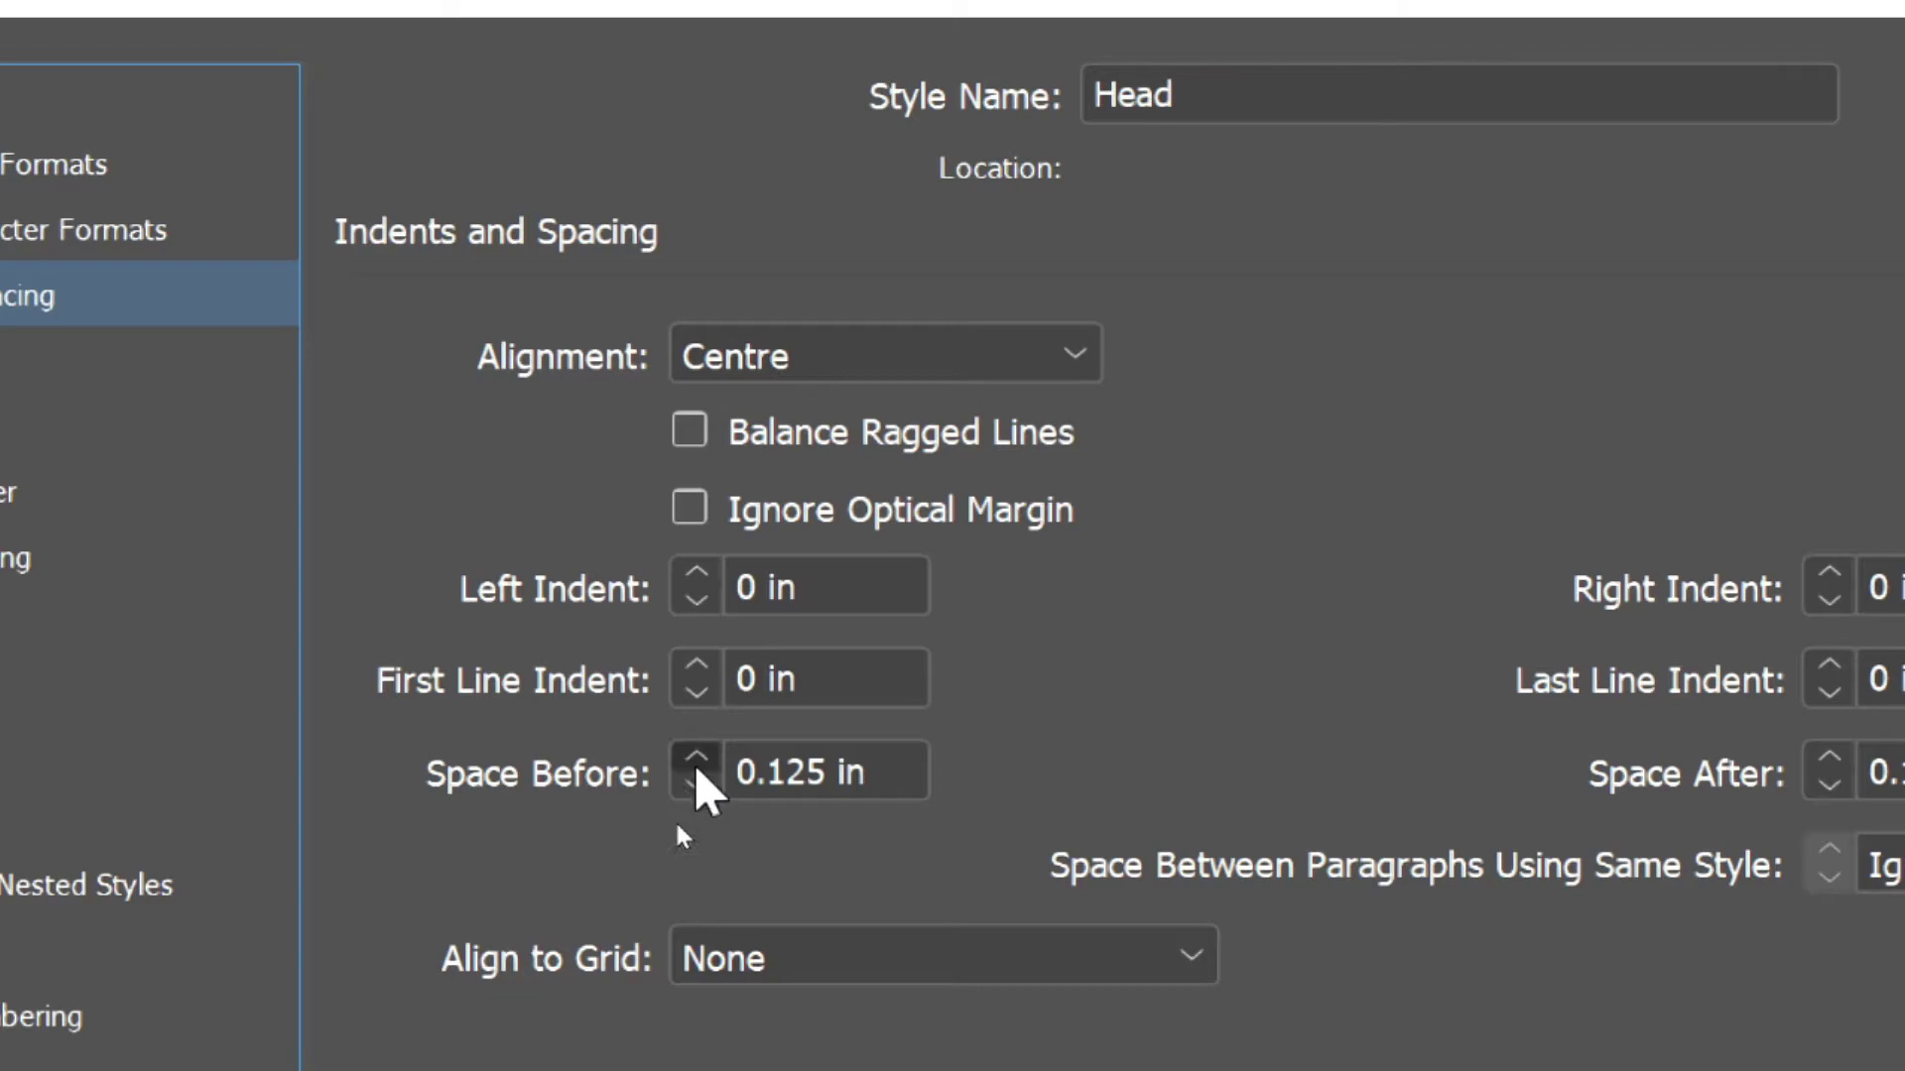
pyautogui.click(696, 759)
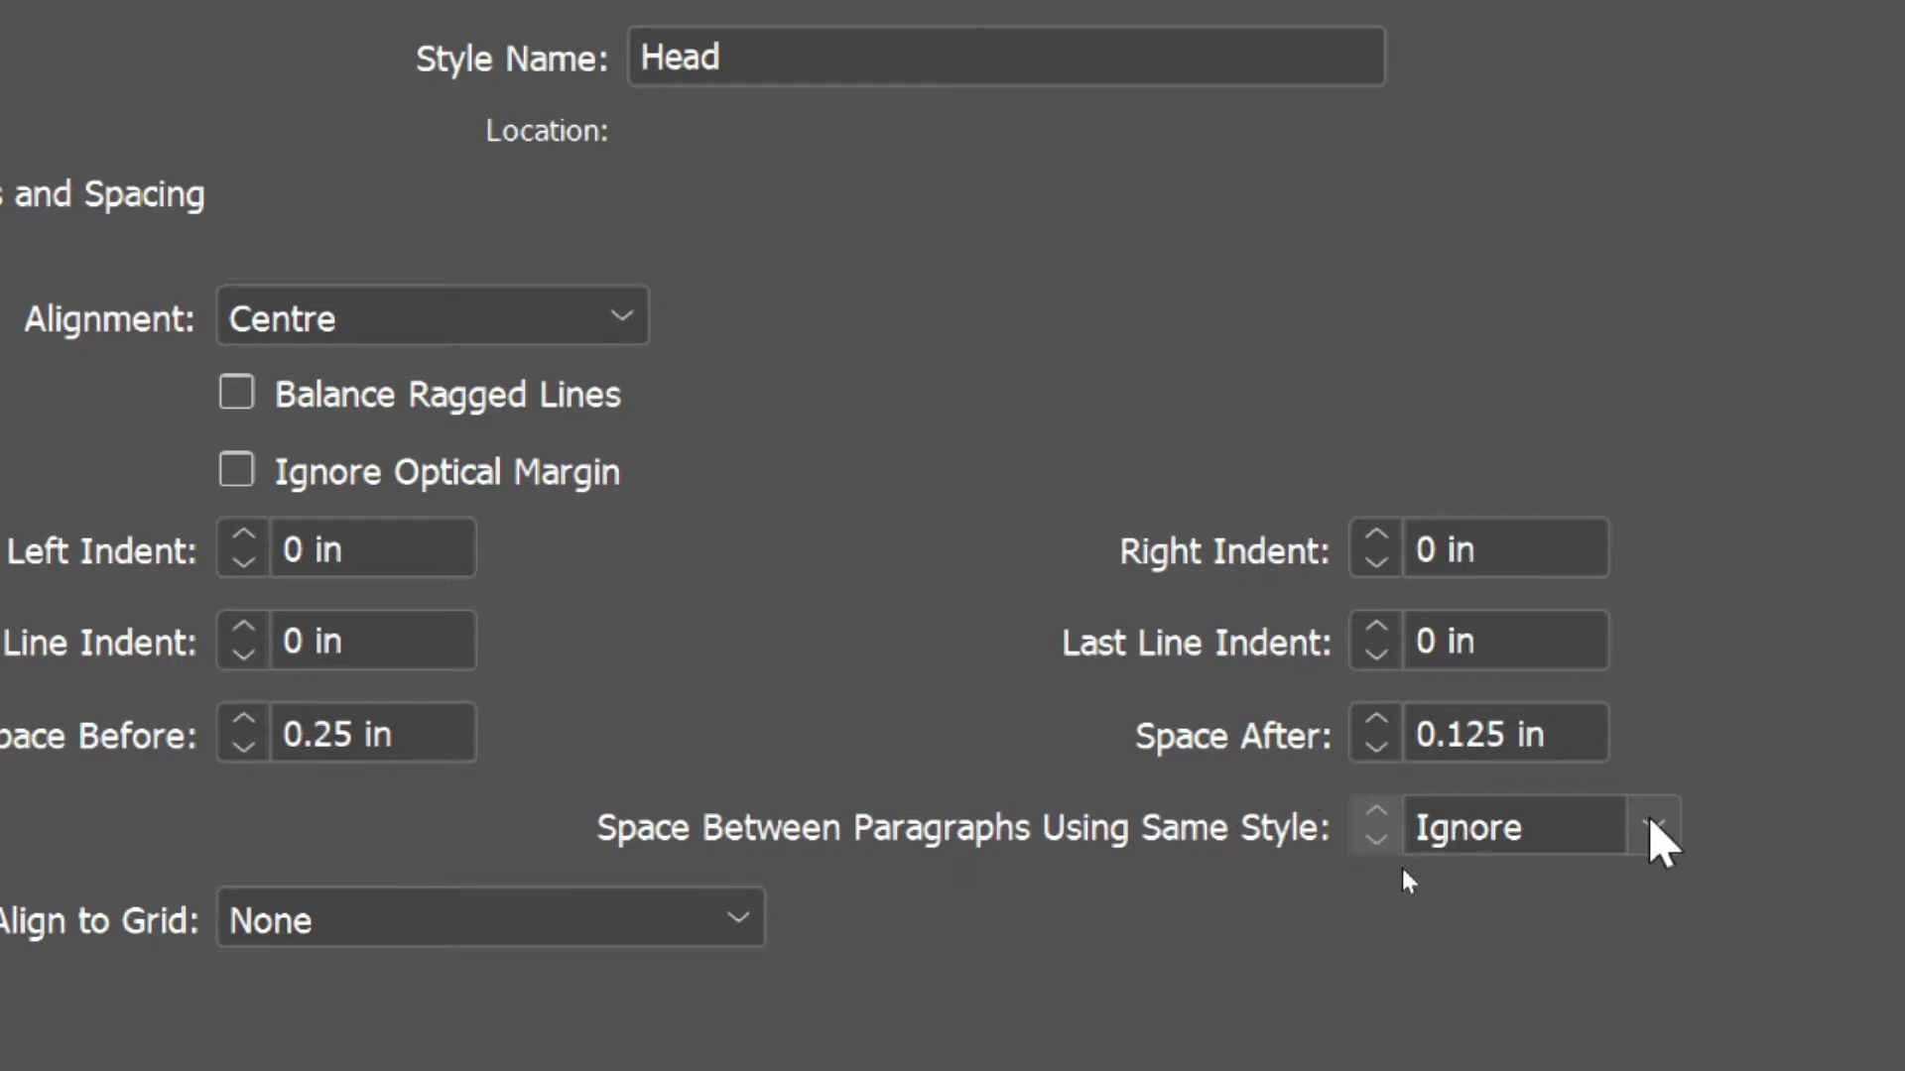
pyautogui.press('Return')
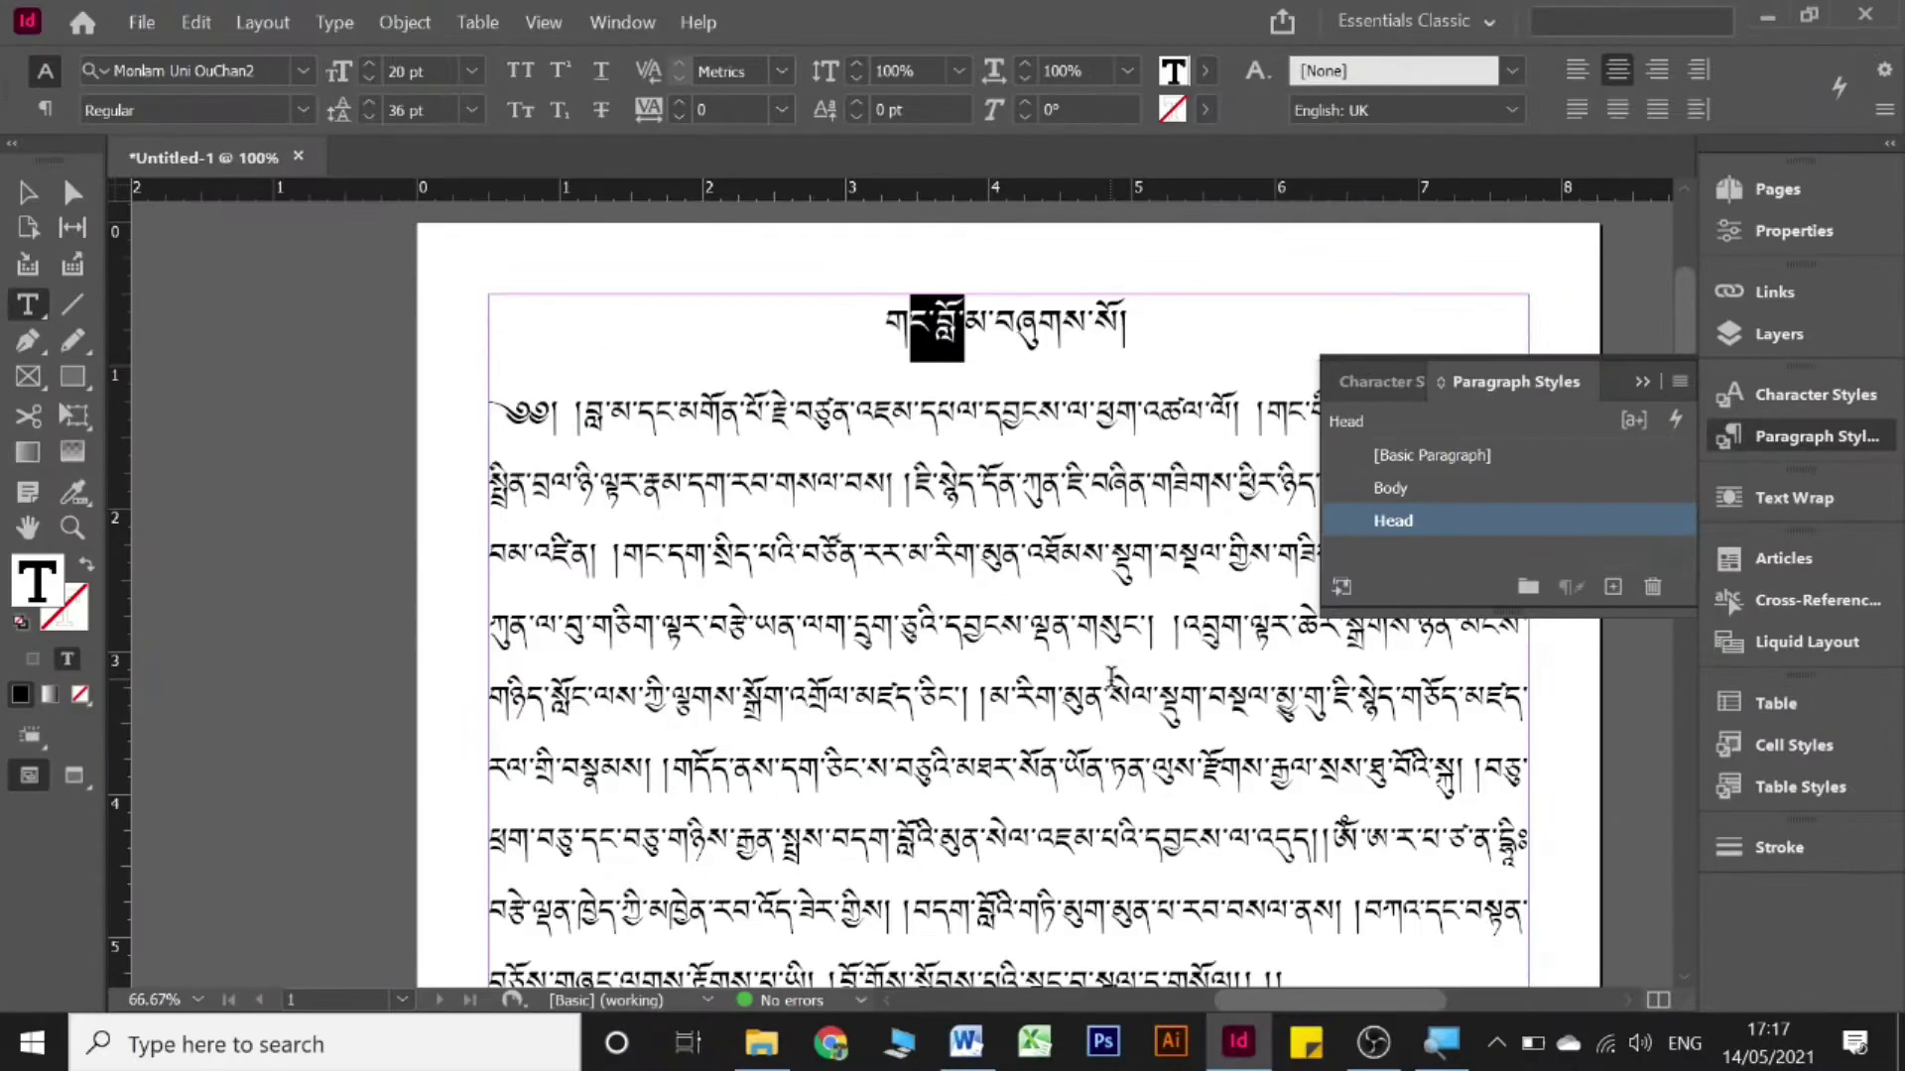
pyautogui.click(1639, 381)
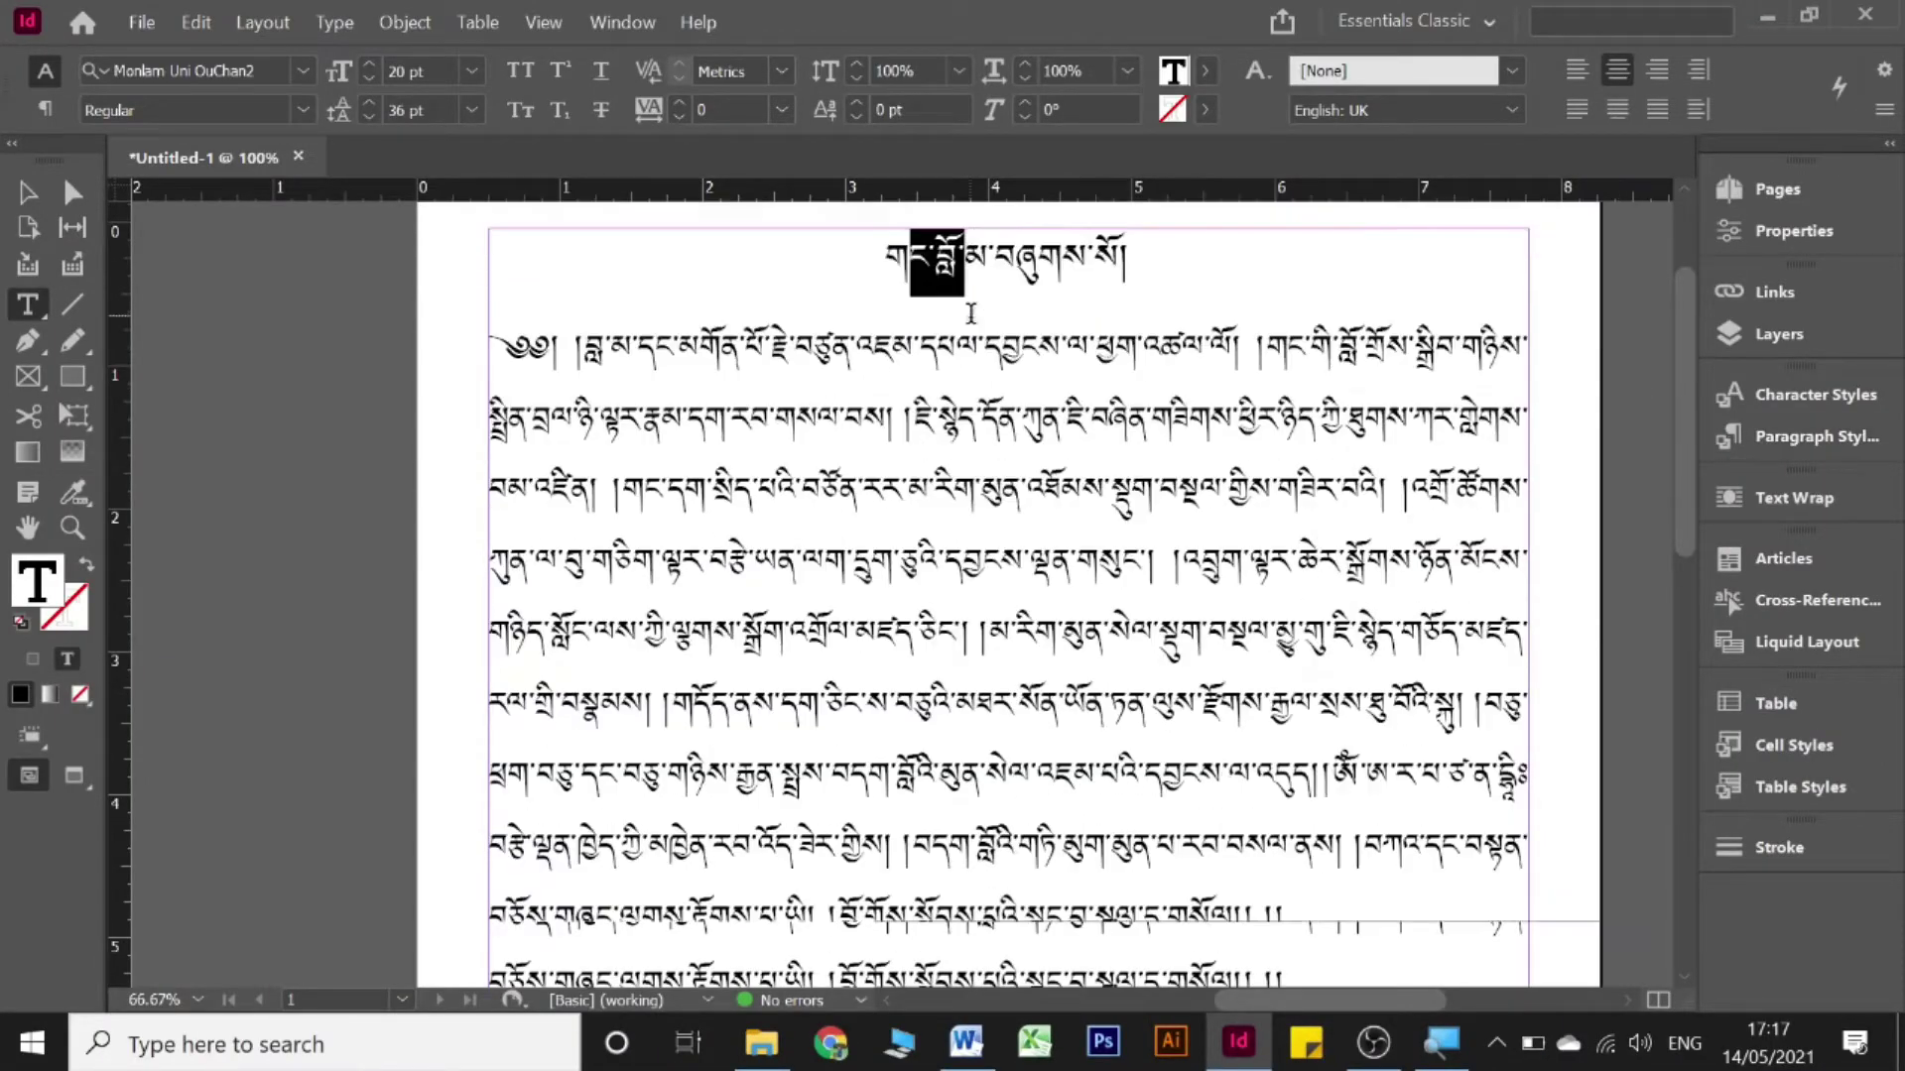
# - Try superscript on the mantra phrase at the end of the seventh body line, then remove it
pyautogui.scroll(-5, 1396, 565)
pyautogui.click(1367, 541)
pyautogui.scroll(5, 1075, 462)
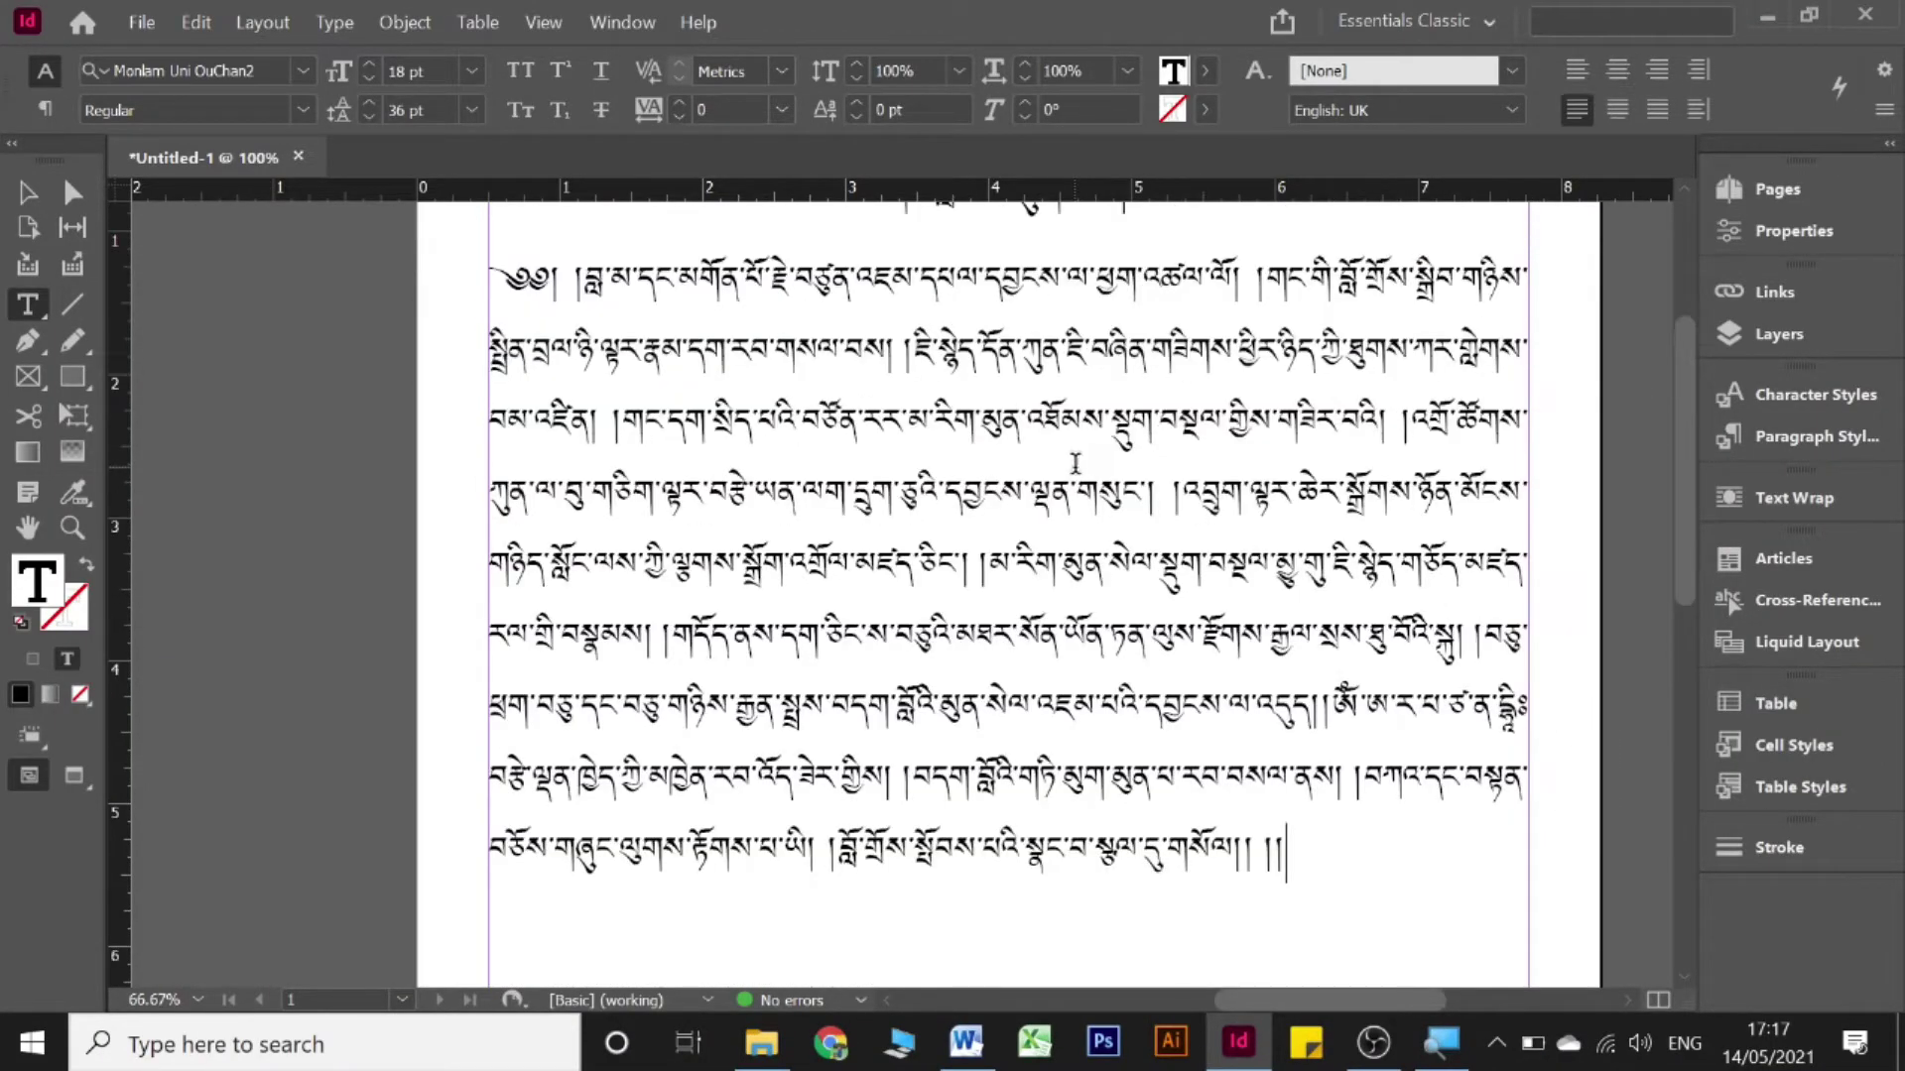
pyautogui.scroll(-2, 1074, 463)
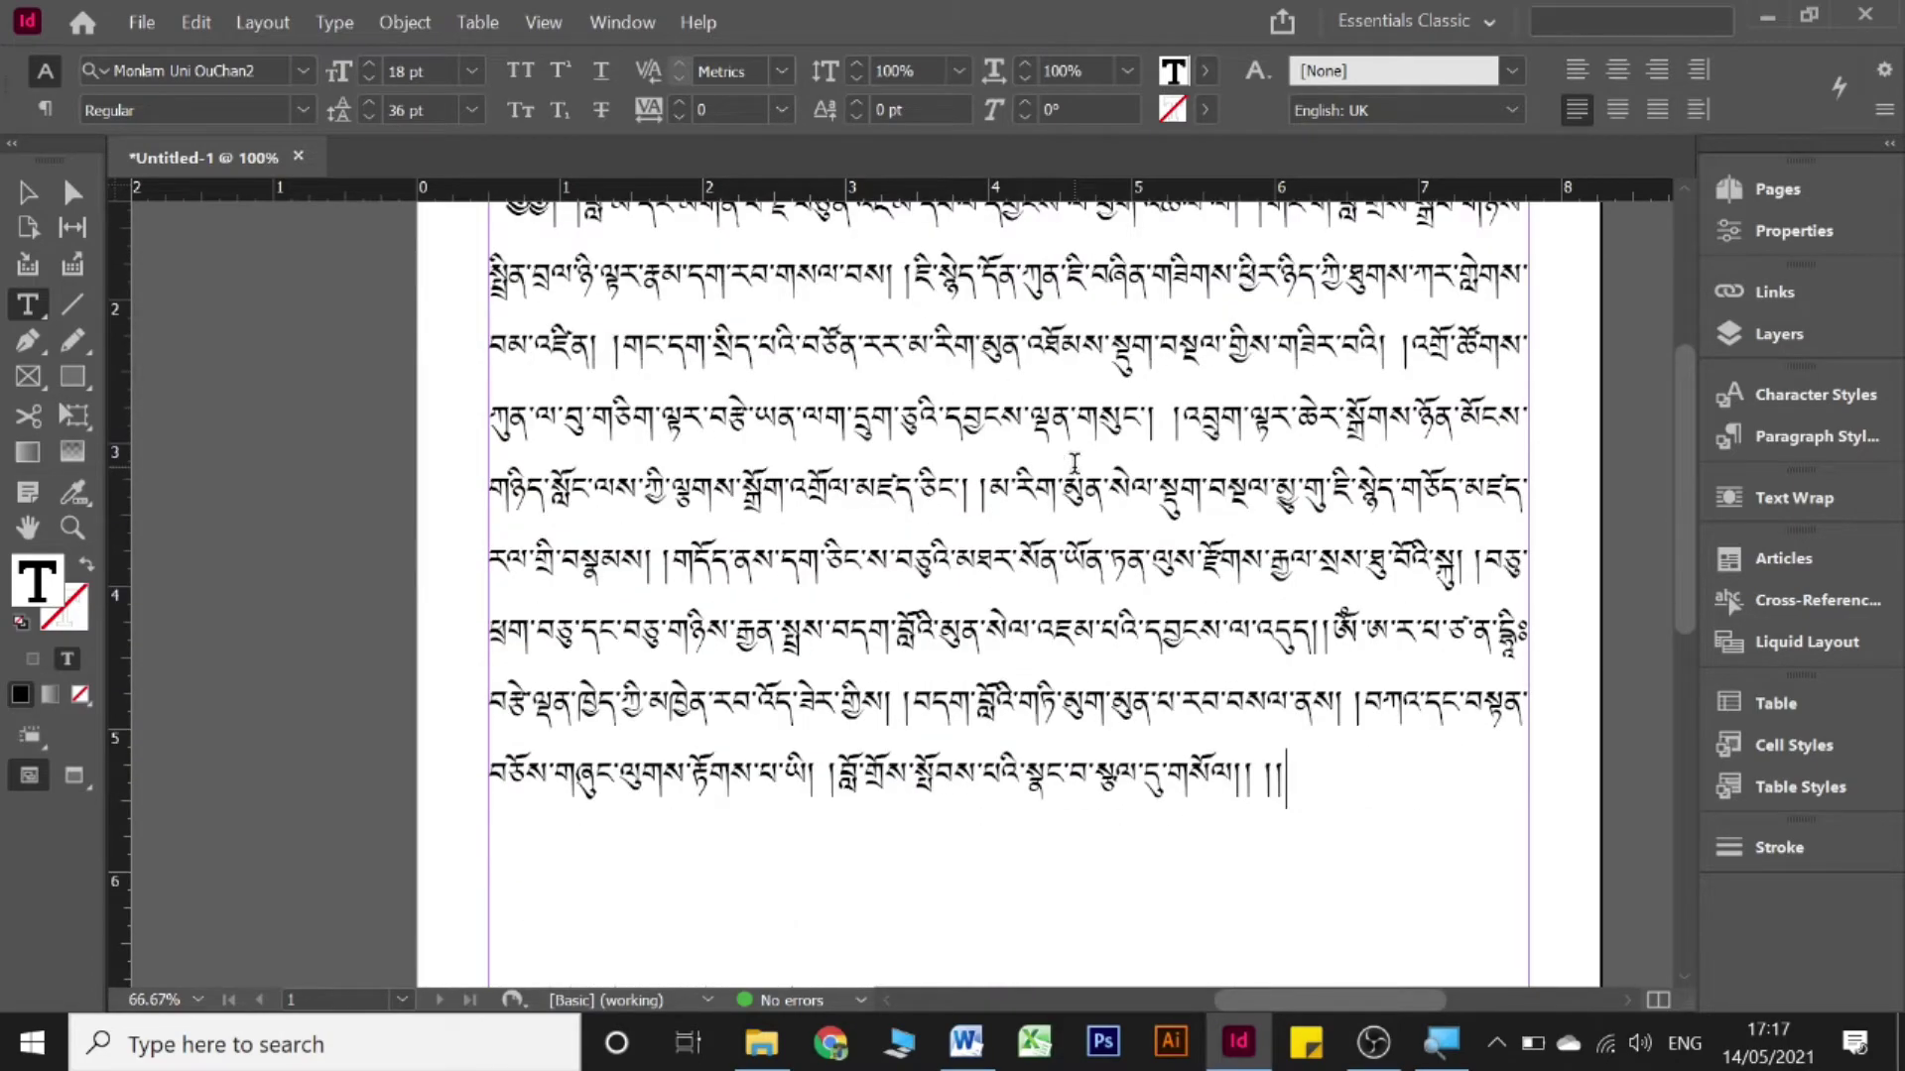
pyautogui.scroll(3, 1075, 462)
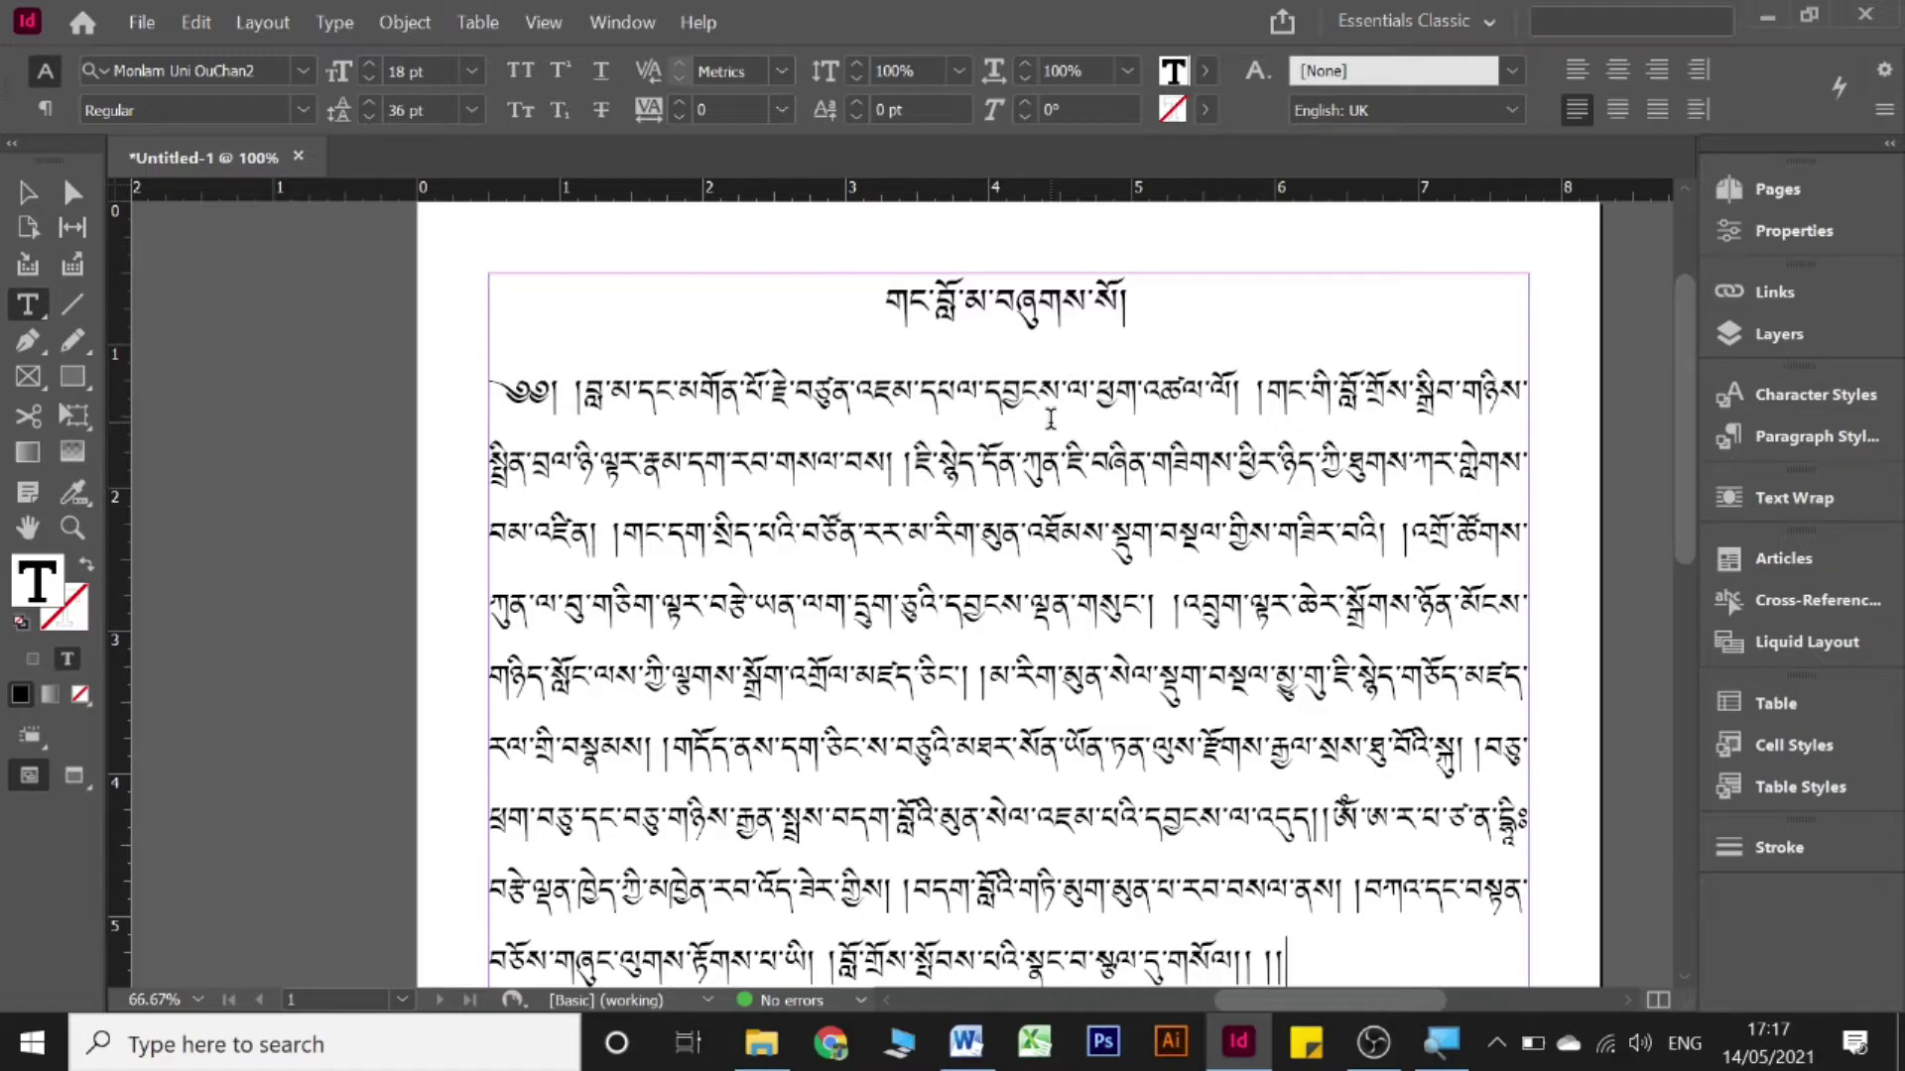
pyautogui.scroll(-1, 1051, 420)
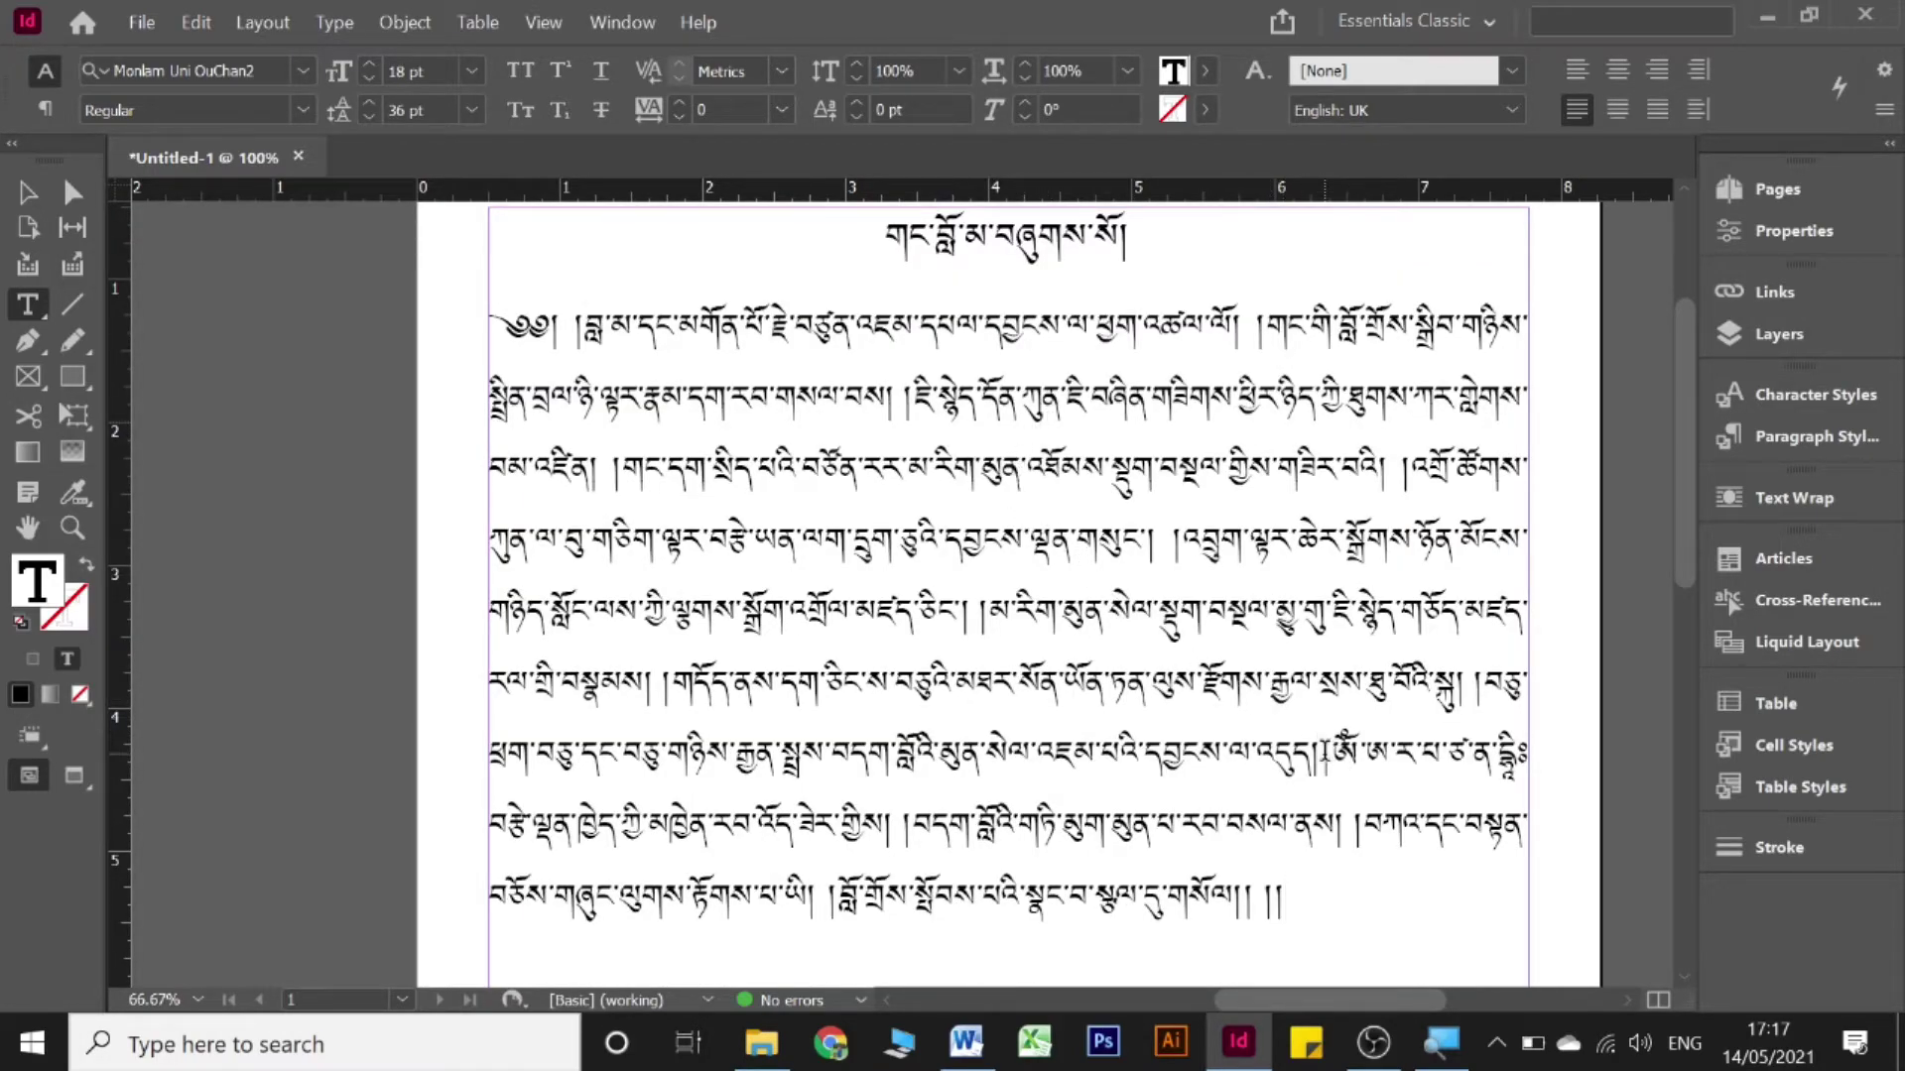
pyautogui.moveTo(1333, 756); pyautogui.dragTo(1525, 756)
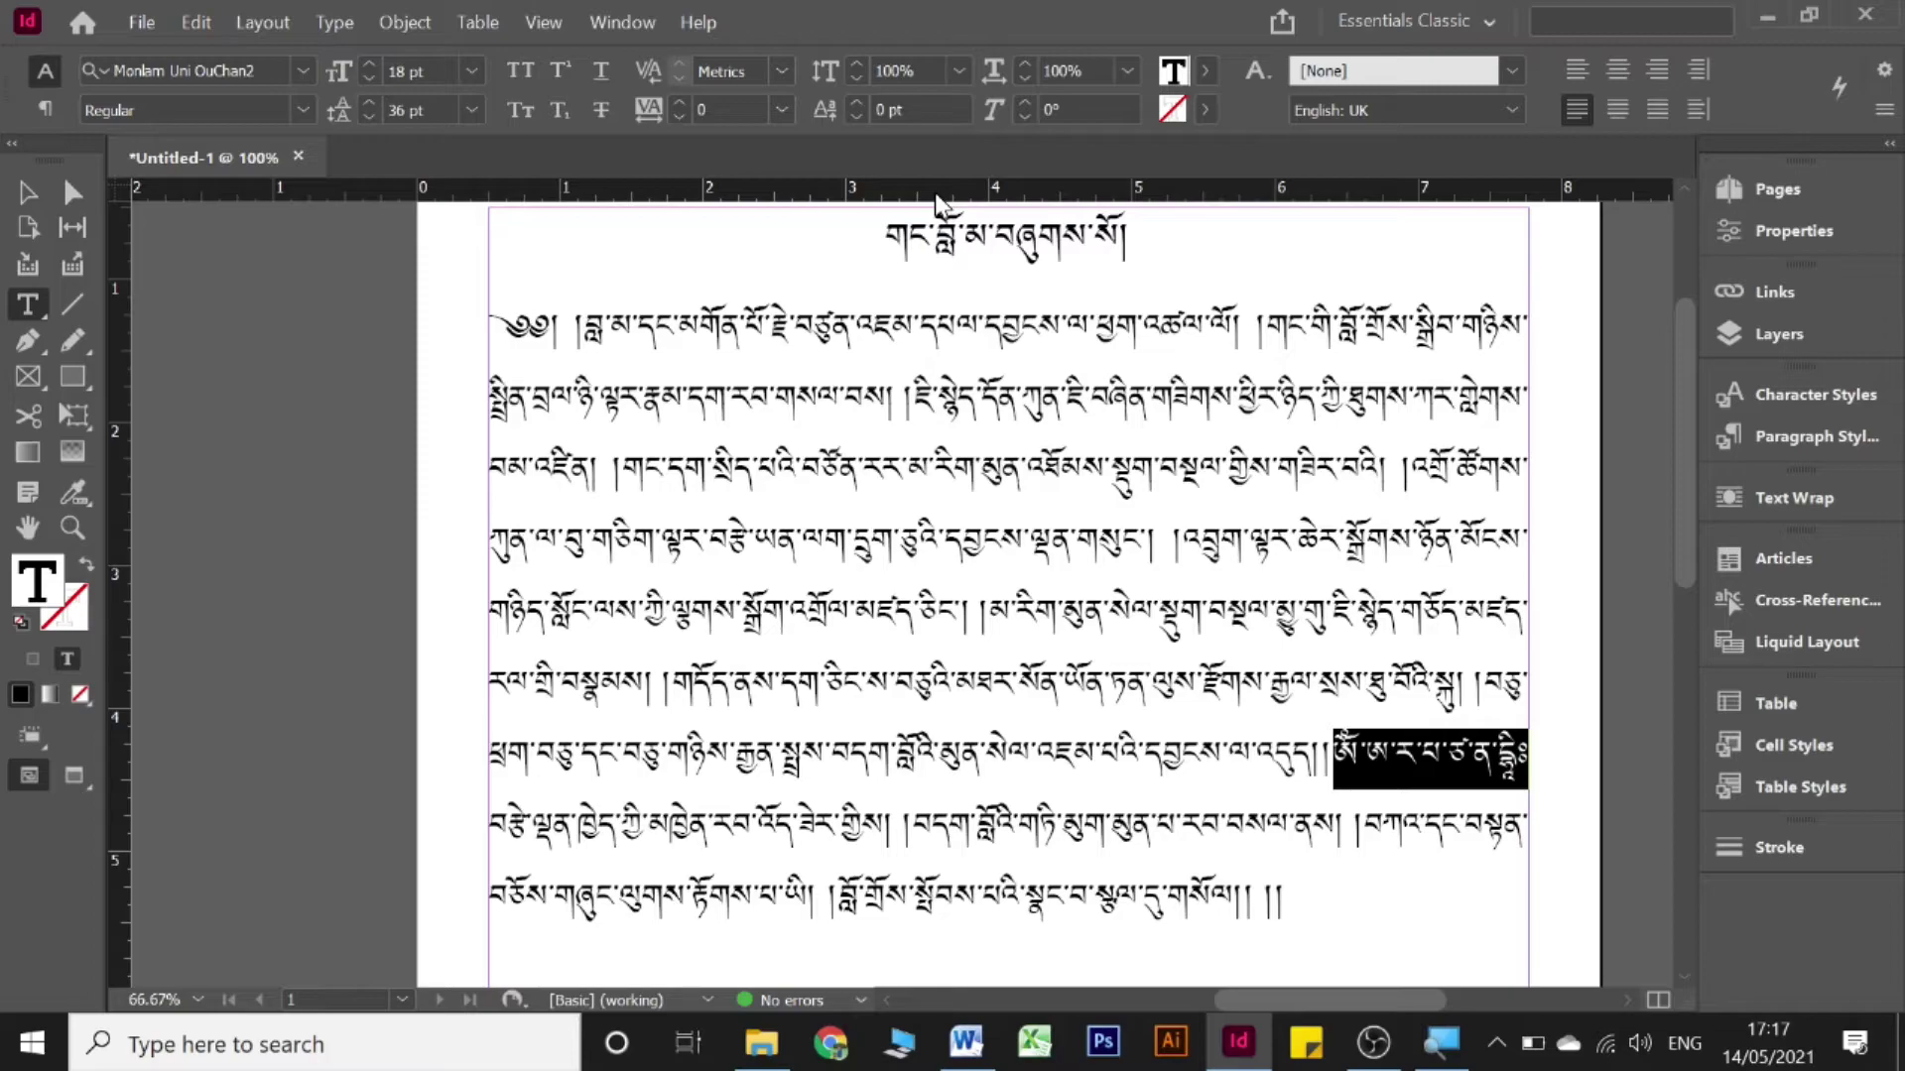
pyautogui.click(561, 72)
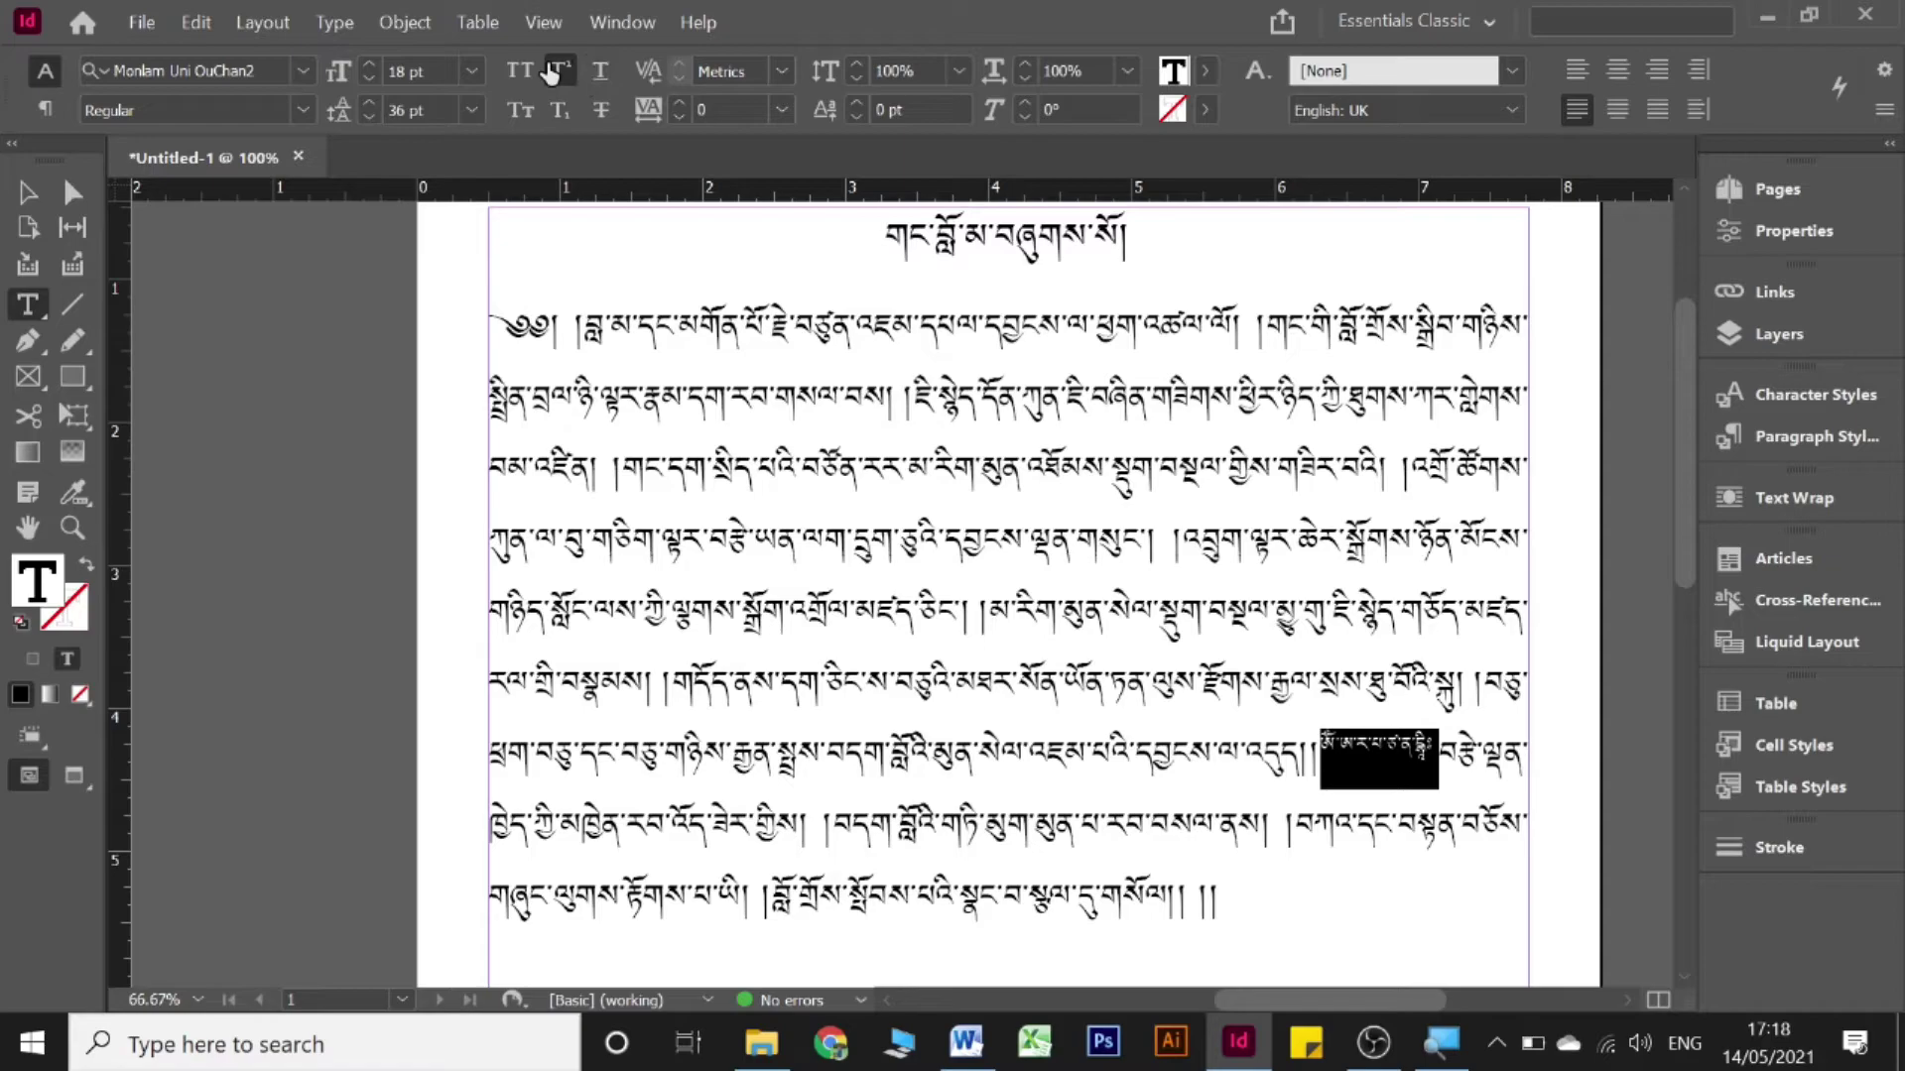
pyautogui.click(560, 71)
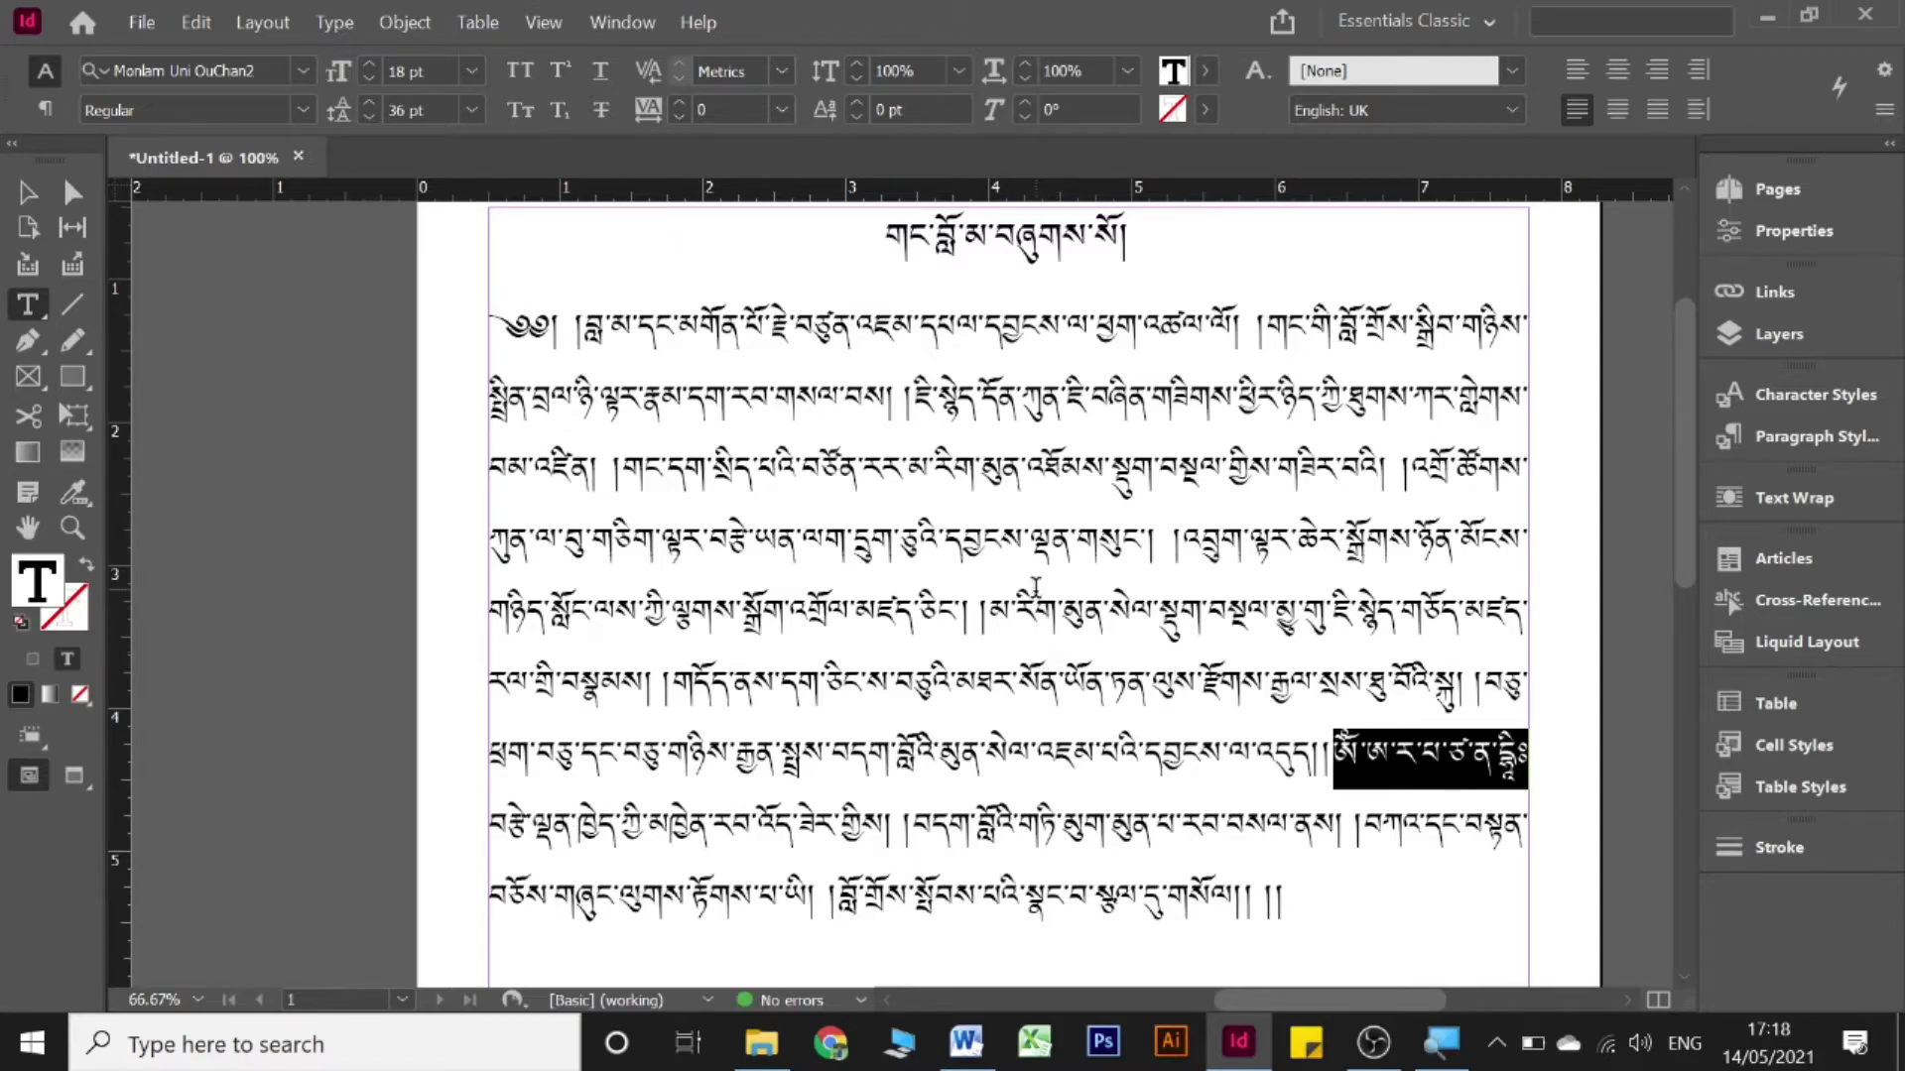
pyautogui.click(1113, 466)
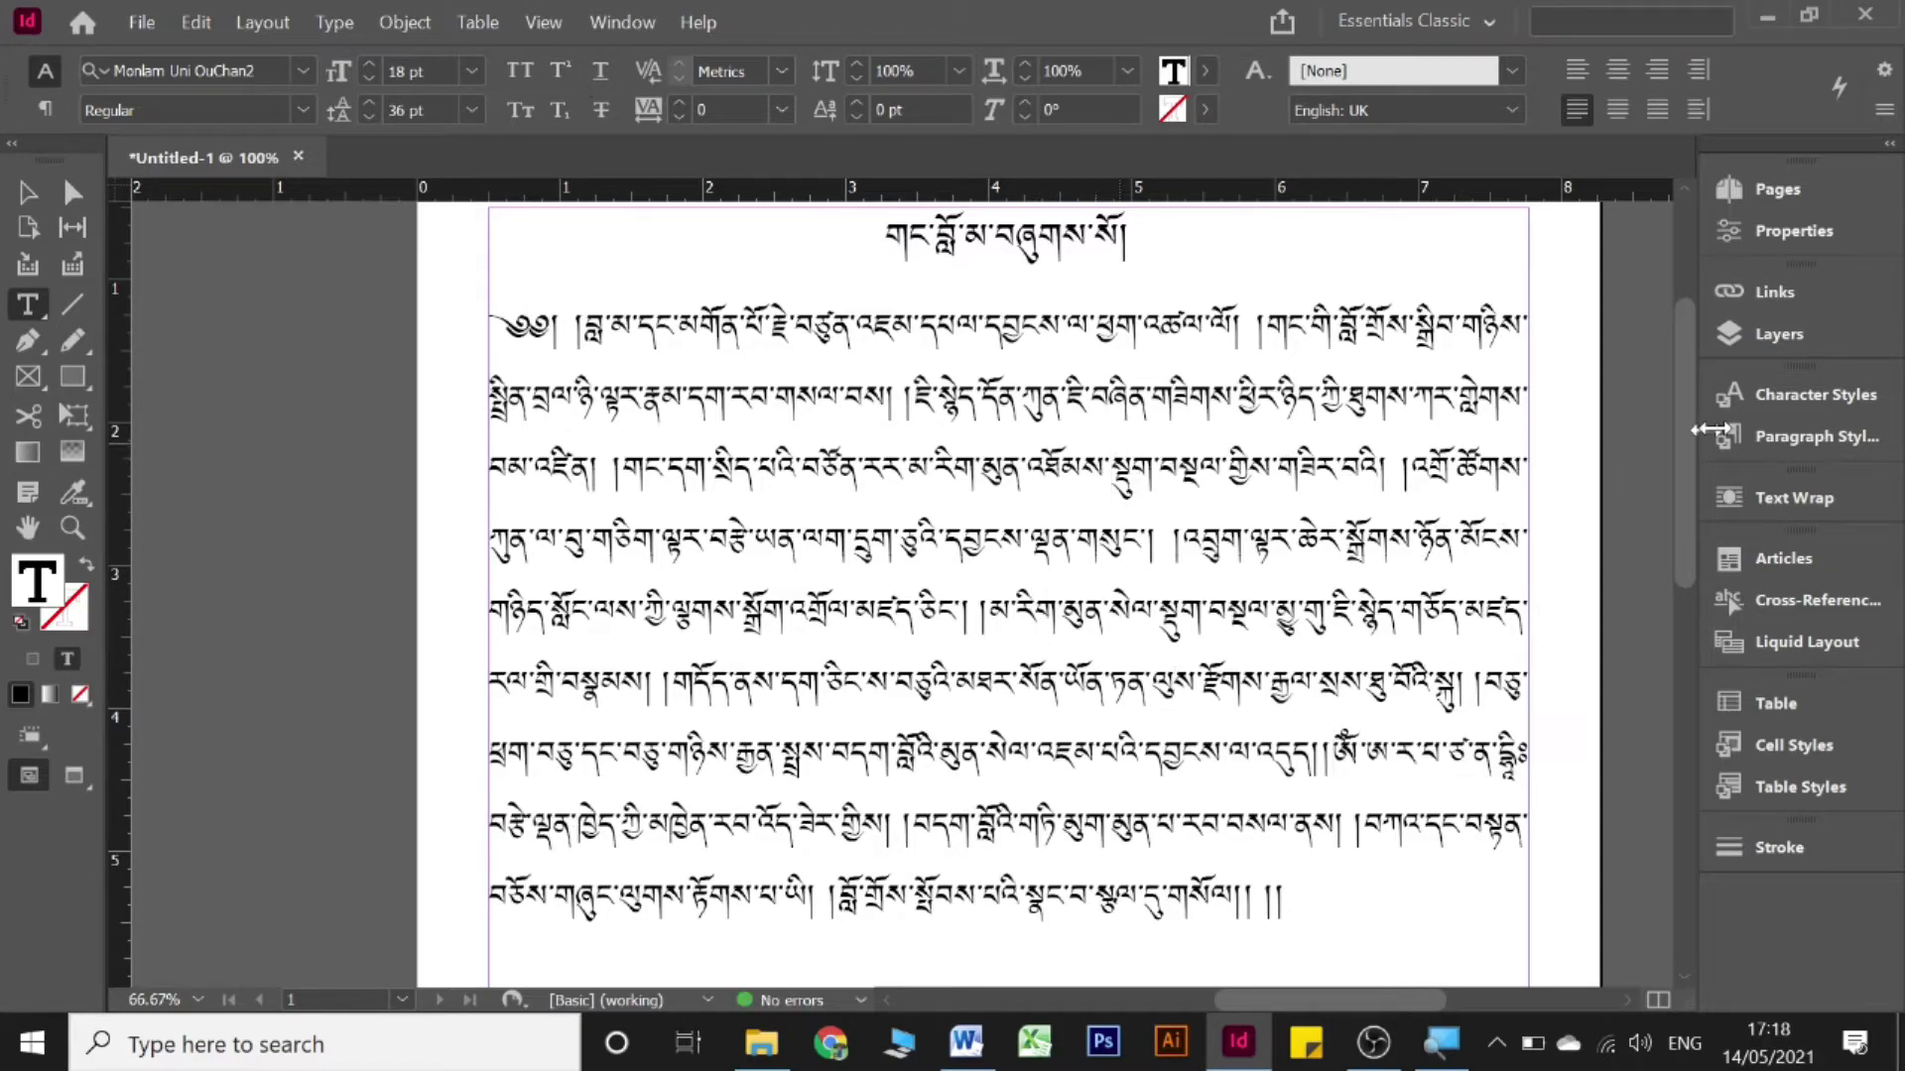
# - Look at the character styles and paragraph styles lists and leave the character styles list open
pyautogui.click(1790, 429)
pyautogui.click(1792, 387)
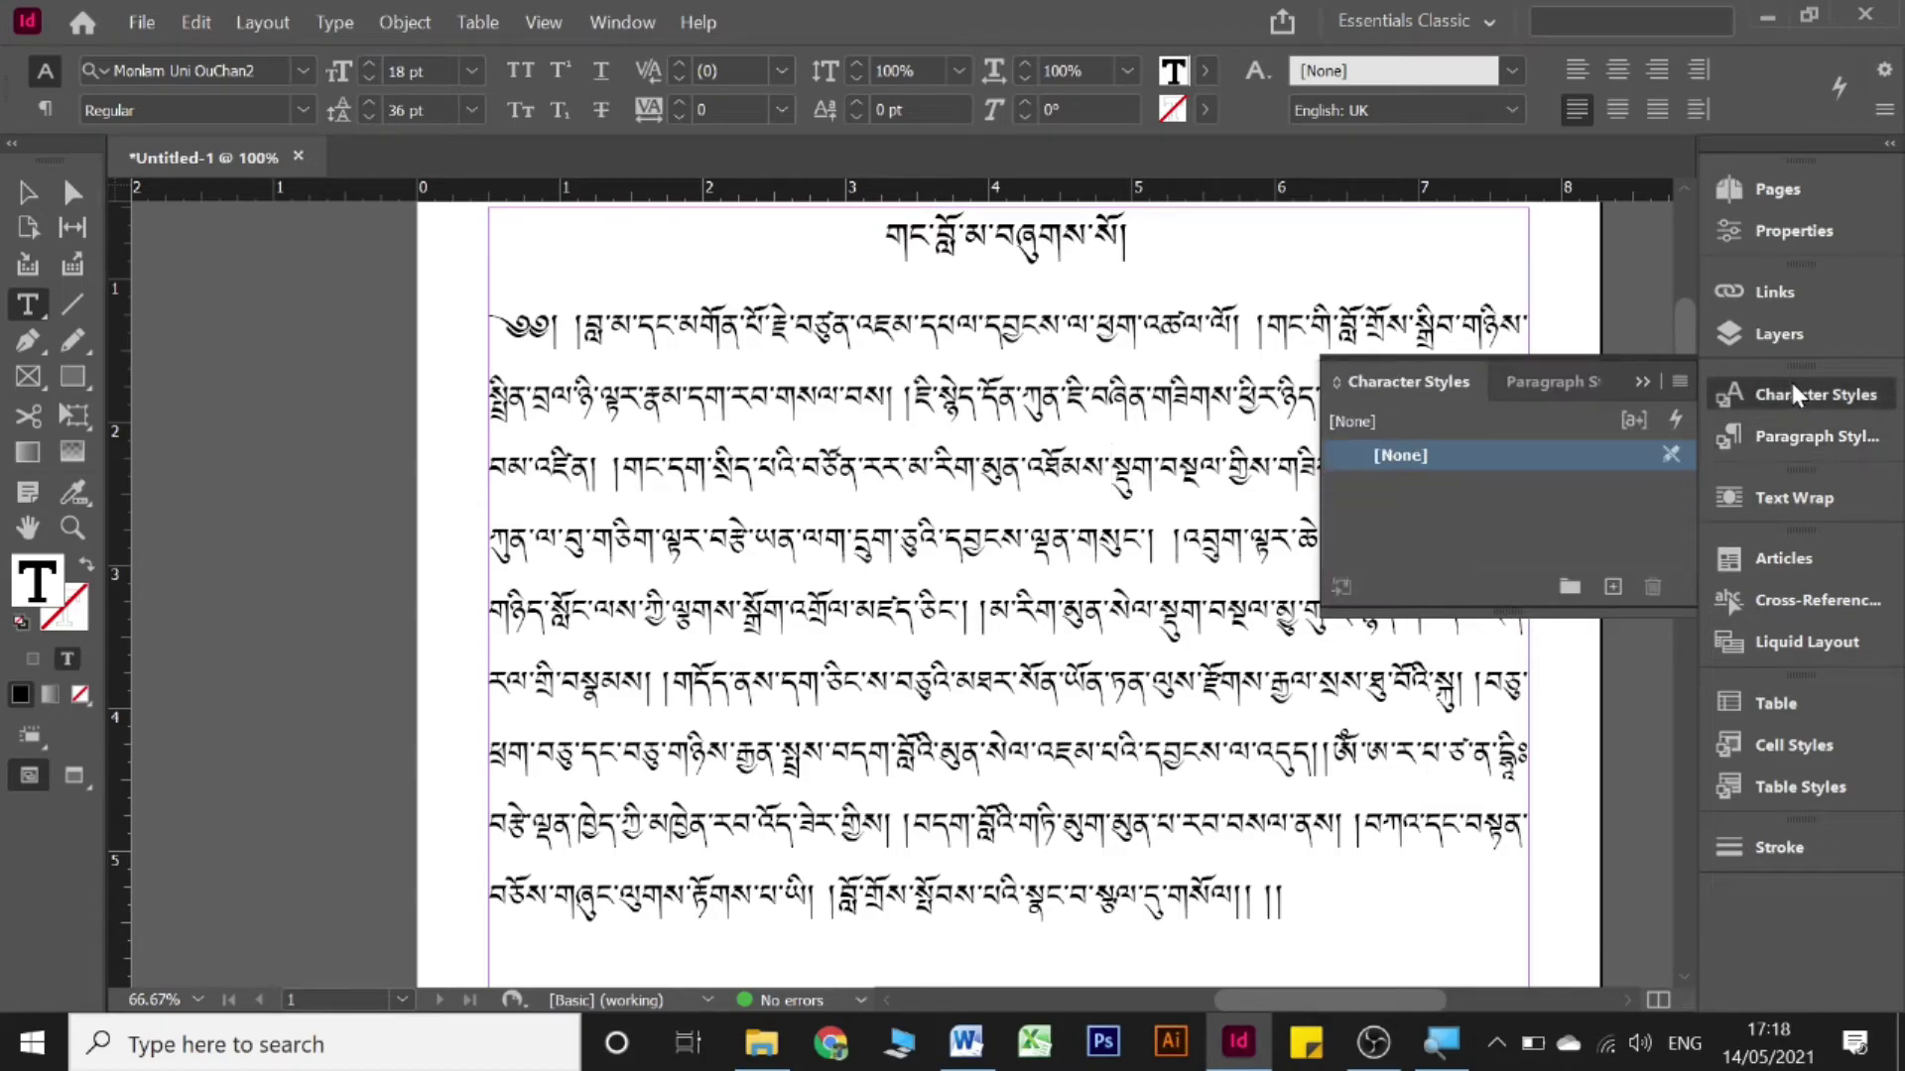
pyautogui.click(1780, 430)
pyautogui.click(1766, 405)
pyautogui.click(1765, 443)
pyautogui.click(1764, 395)
# - Enlarge the syllable བླ near the start of the first body line to 27 pt
pyautogui.scroll(2, 784, 429)
pyautogui.scroll(1, 846, 410)
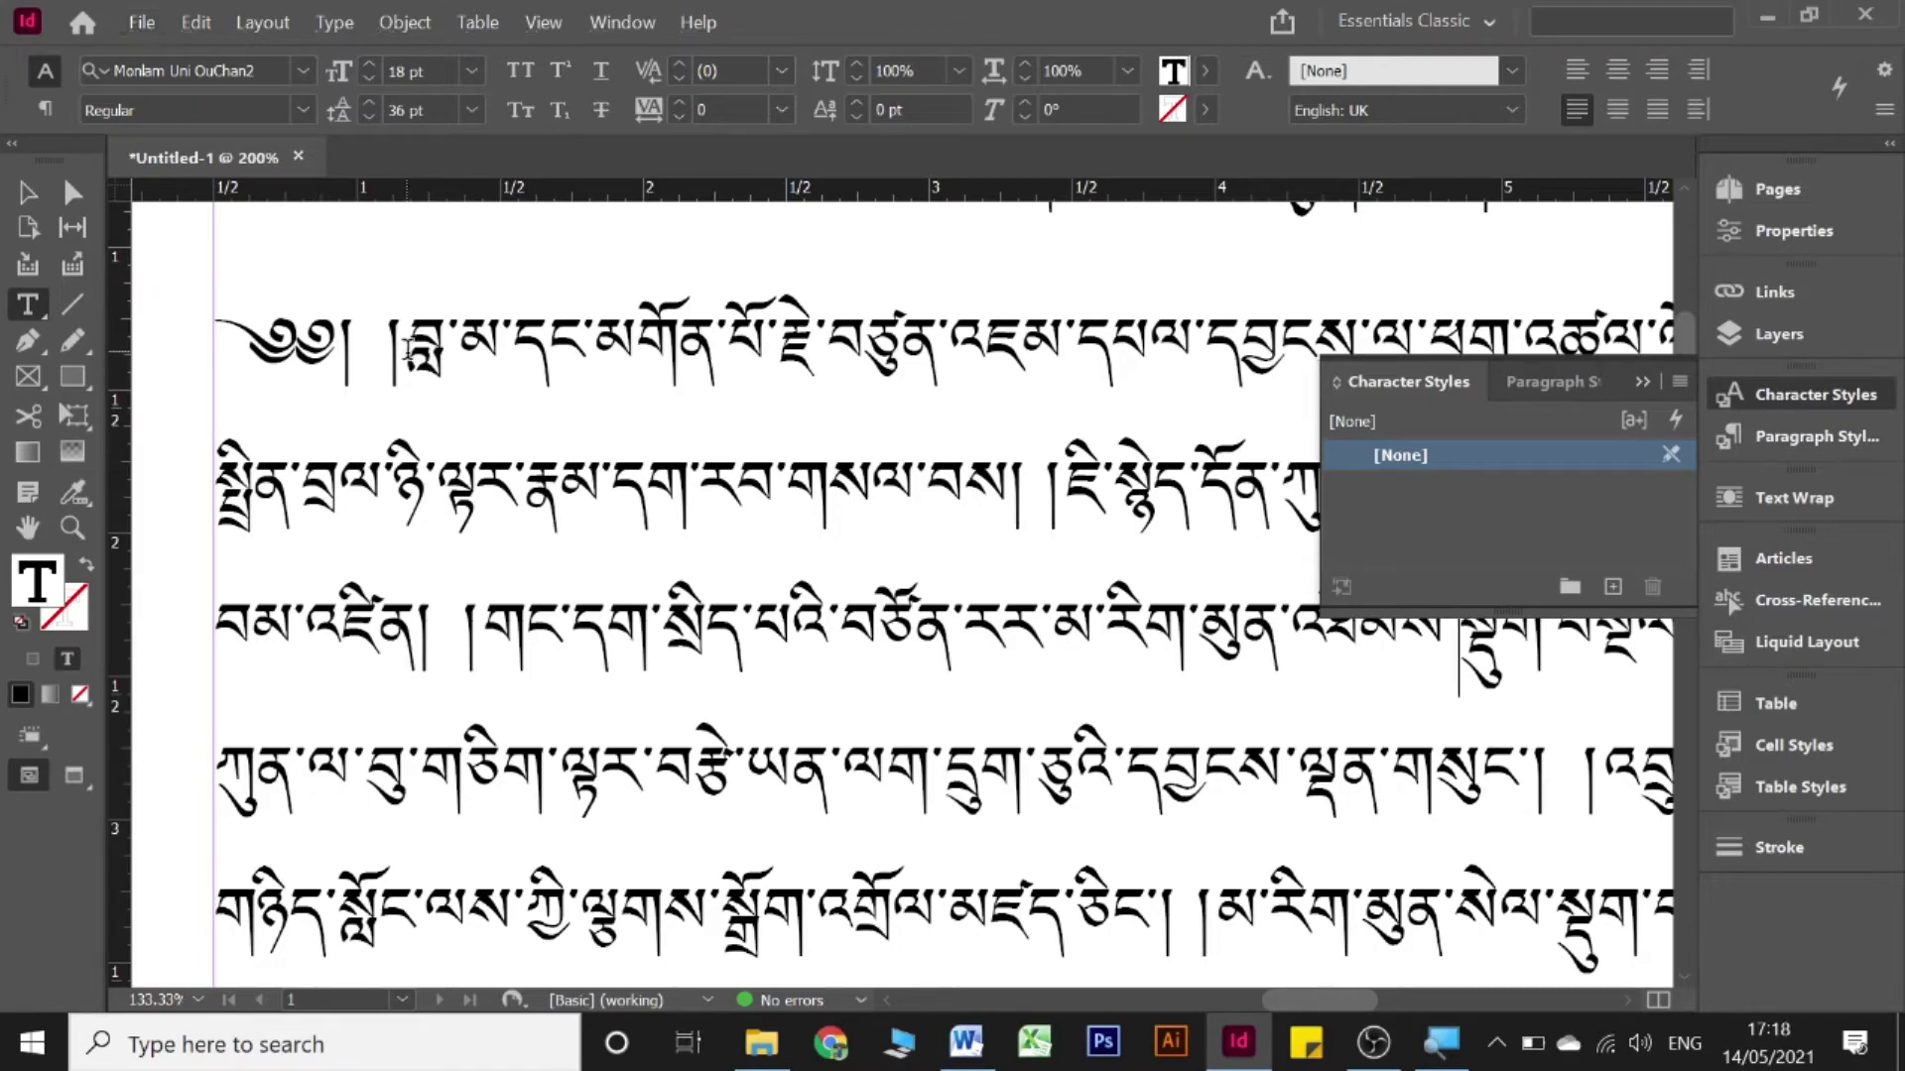
pyautogui.moveTo(391, 350); pyautogui.dragTo(445, 344)
pyautogui.click(443, 343)
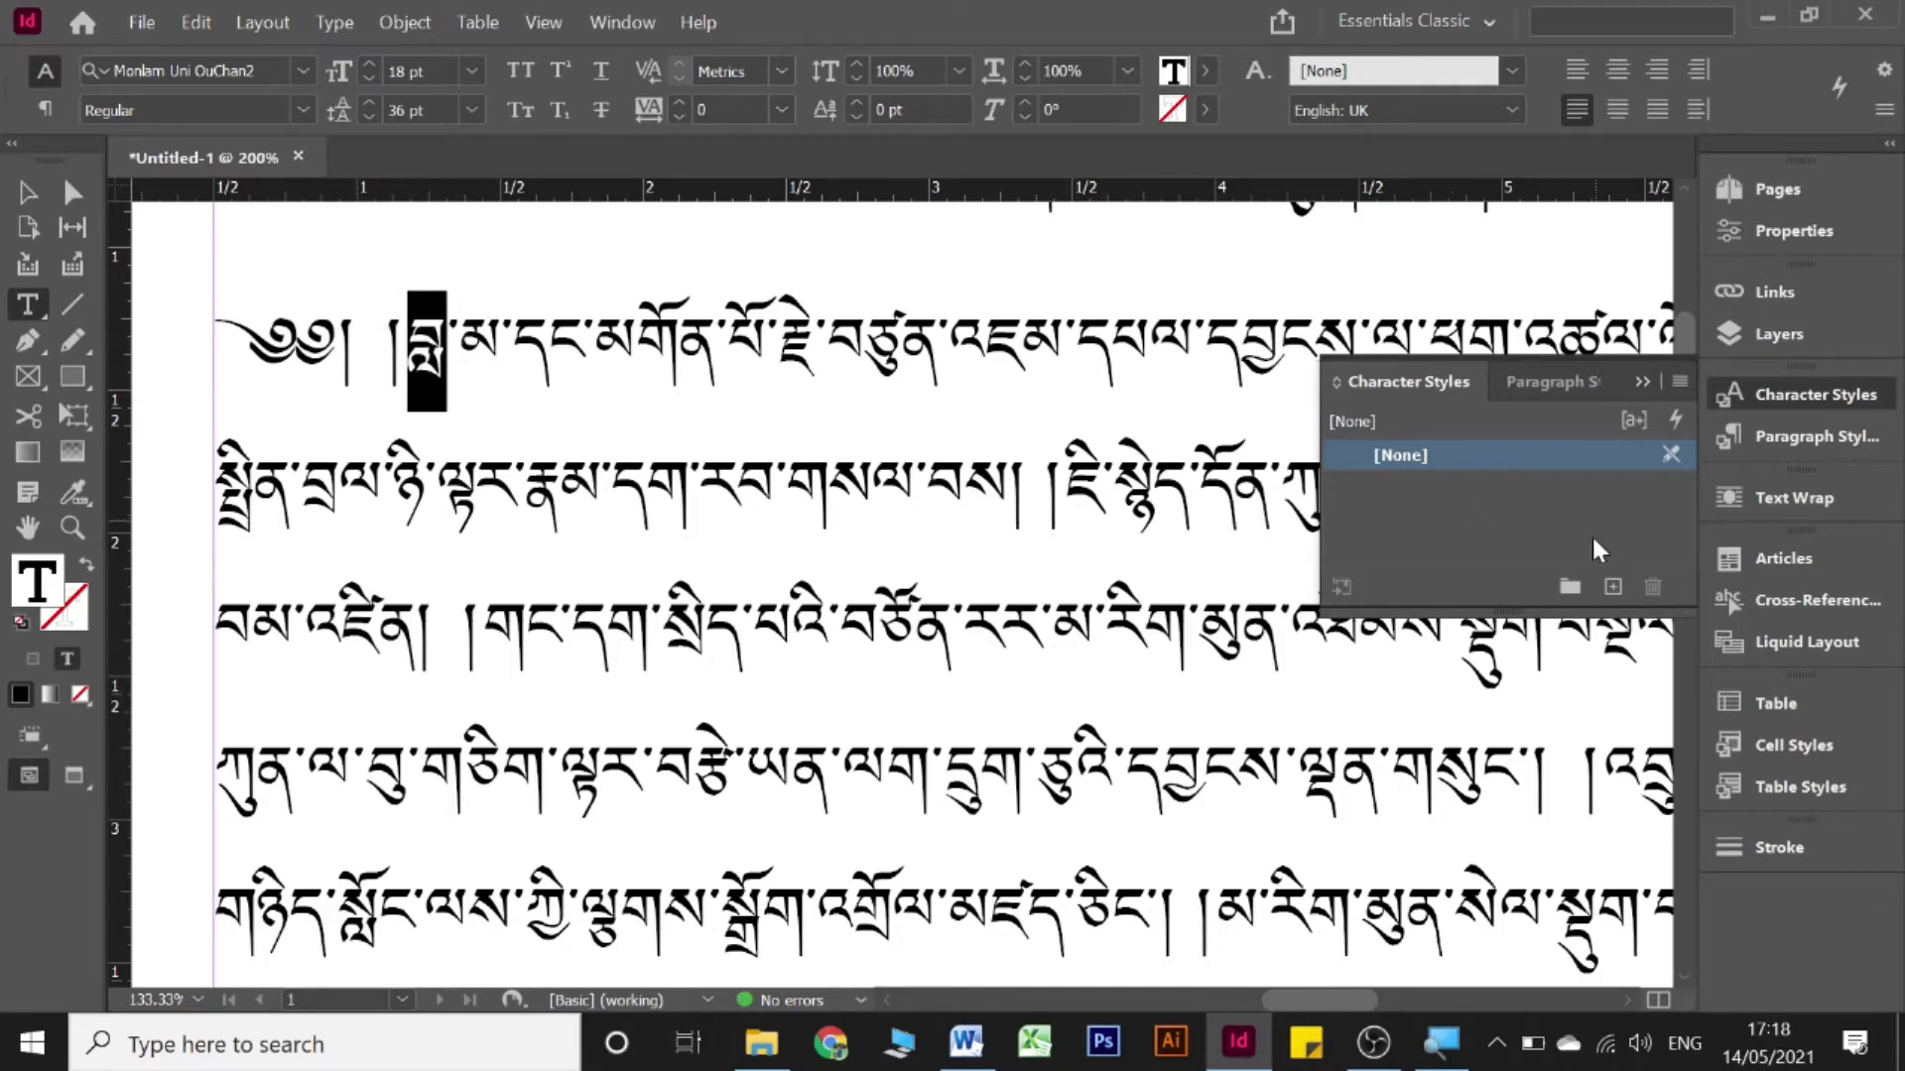
pyautogui.click(369, 65)
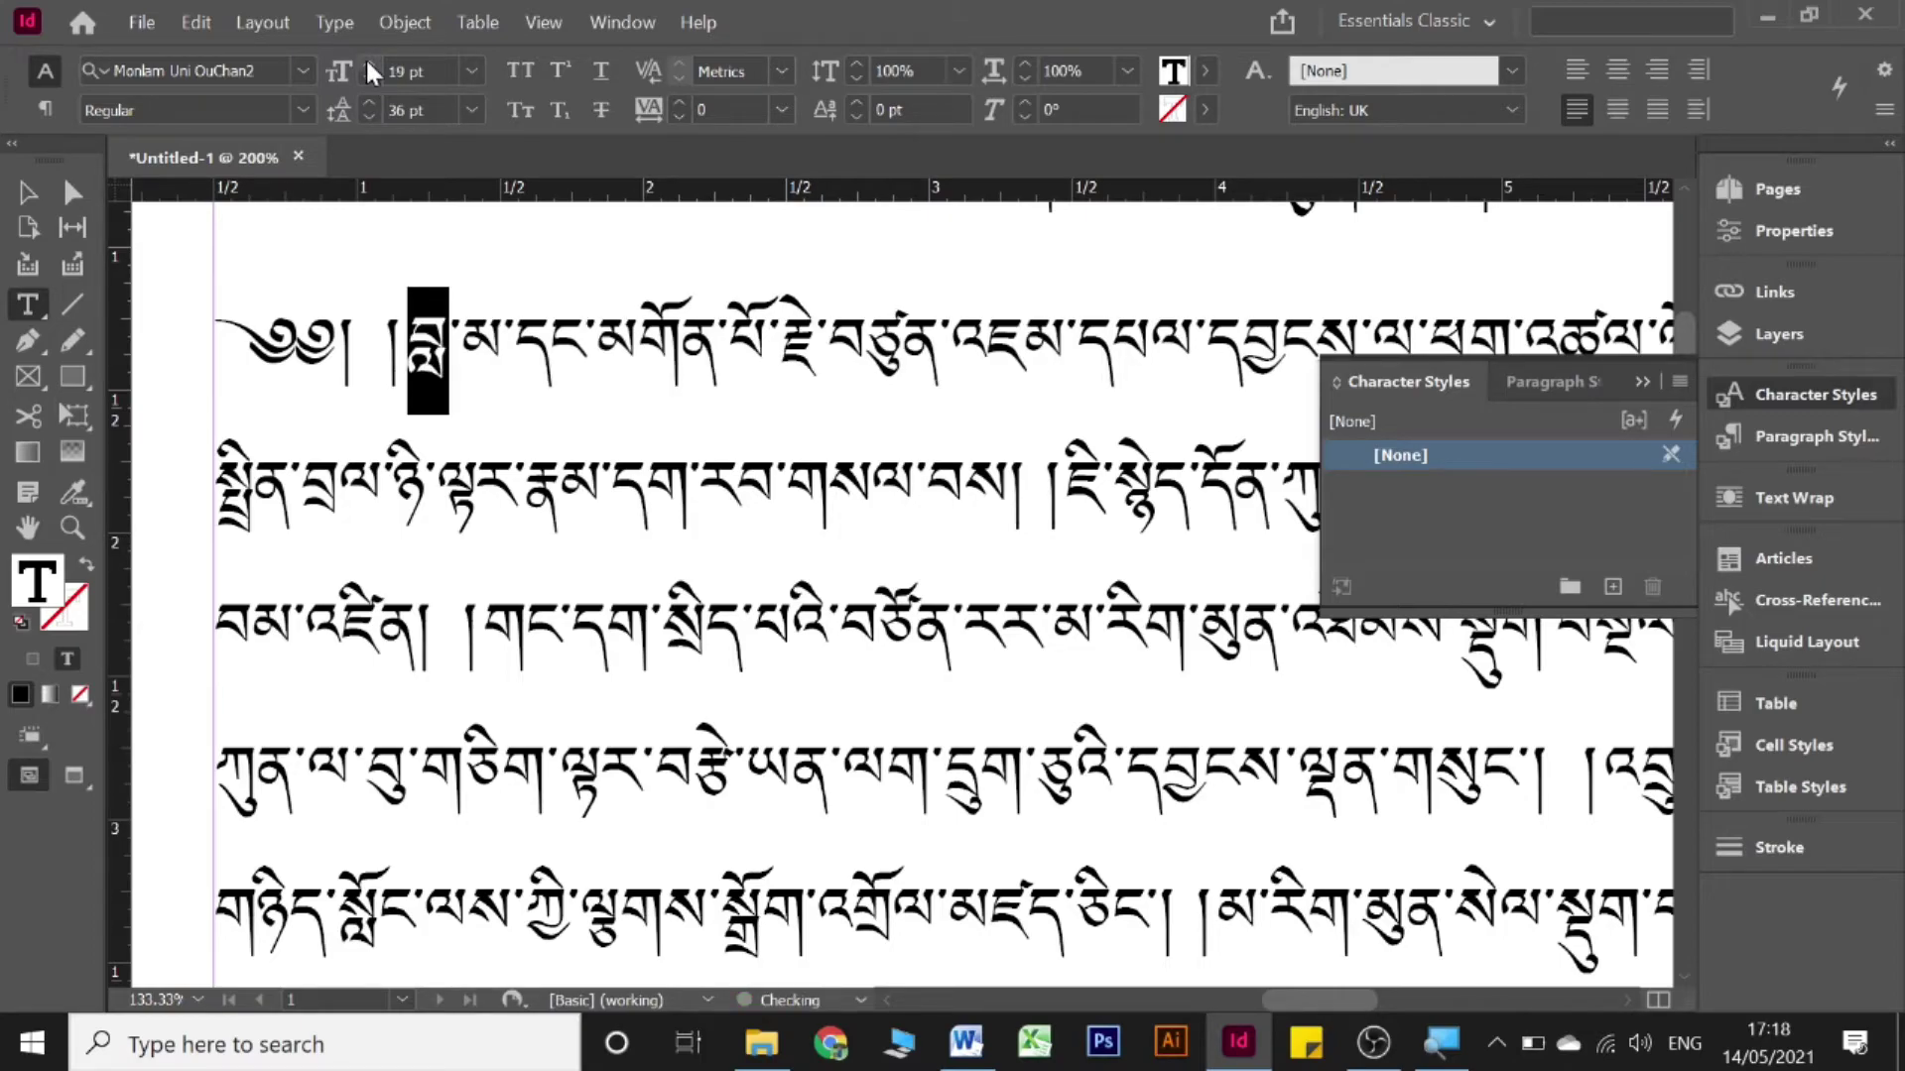
pyautogui.click(369, 65)
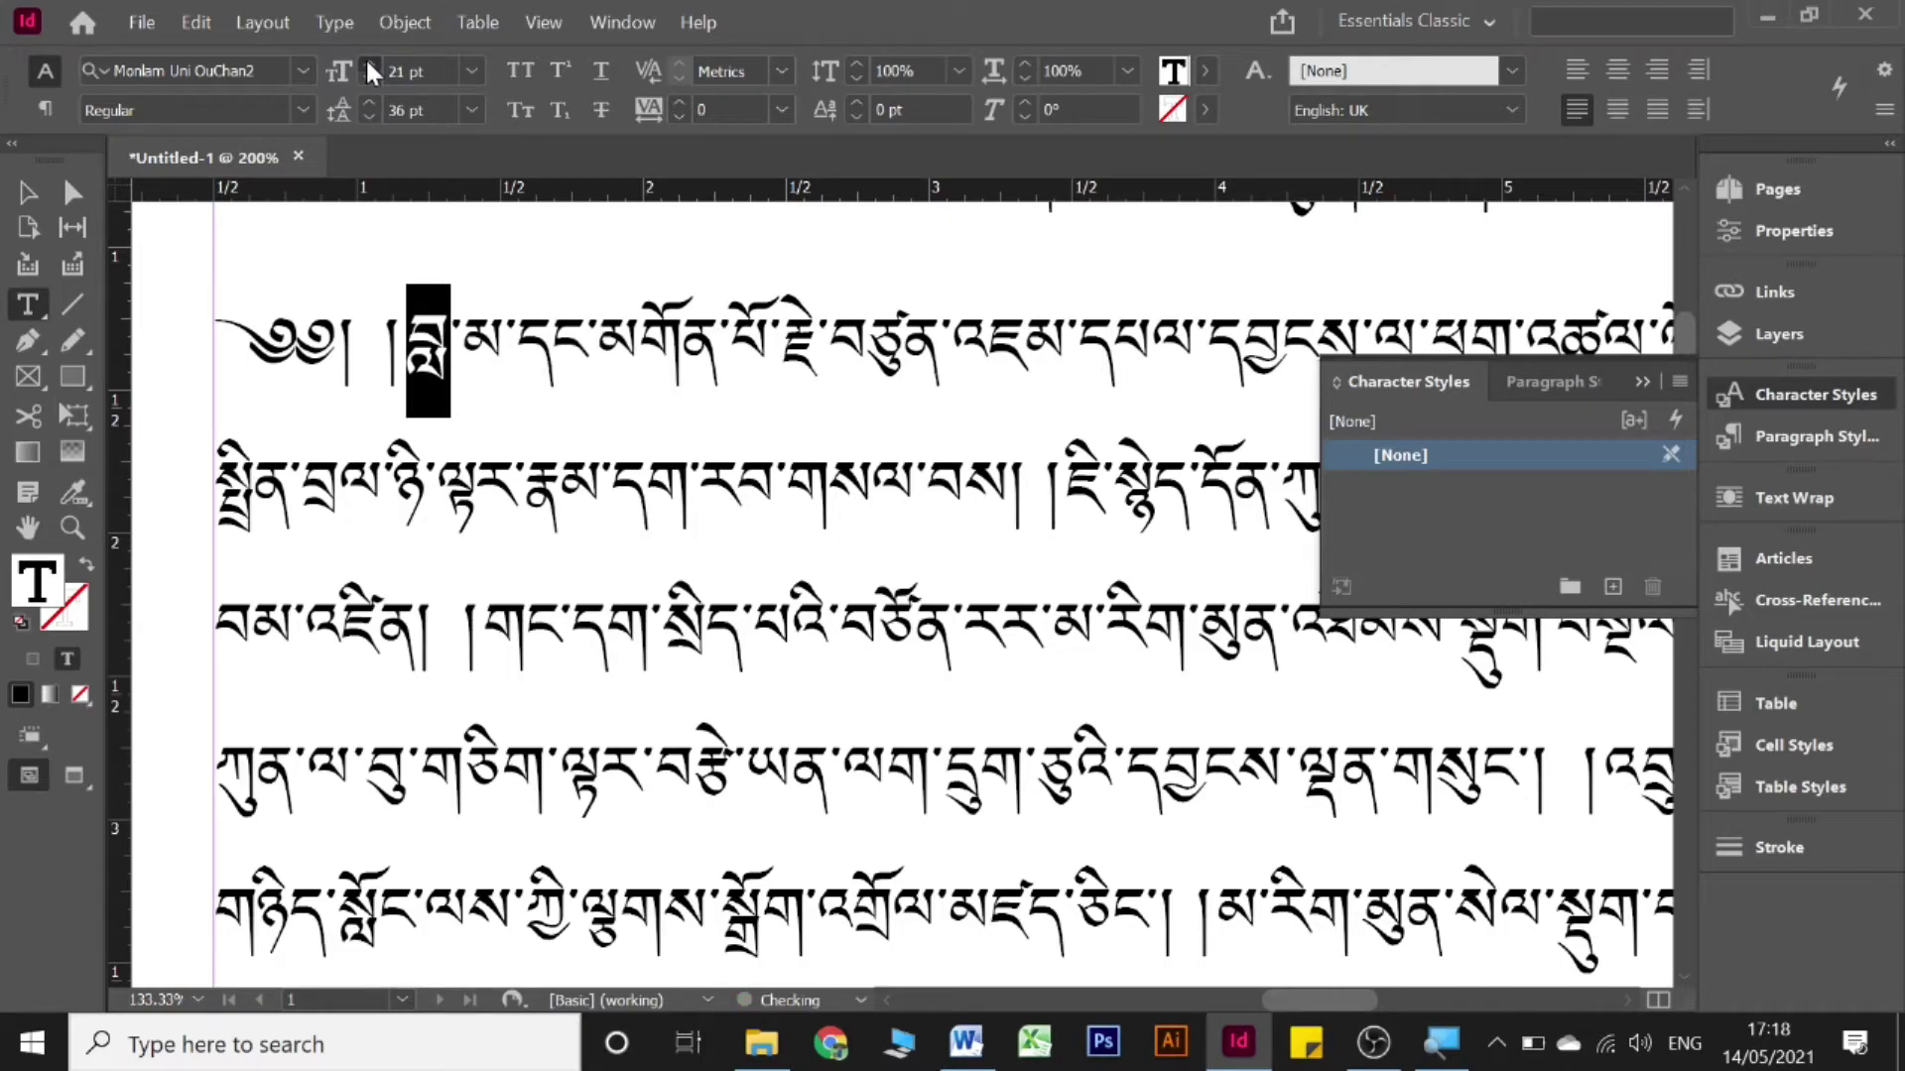
pyautogui.click(368, 65)
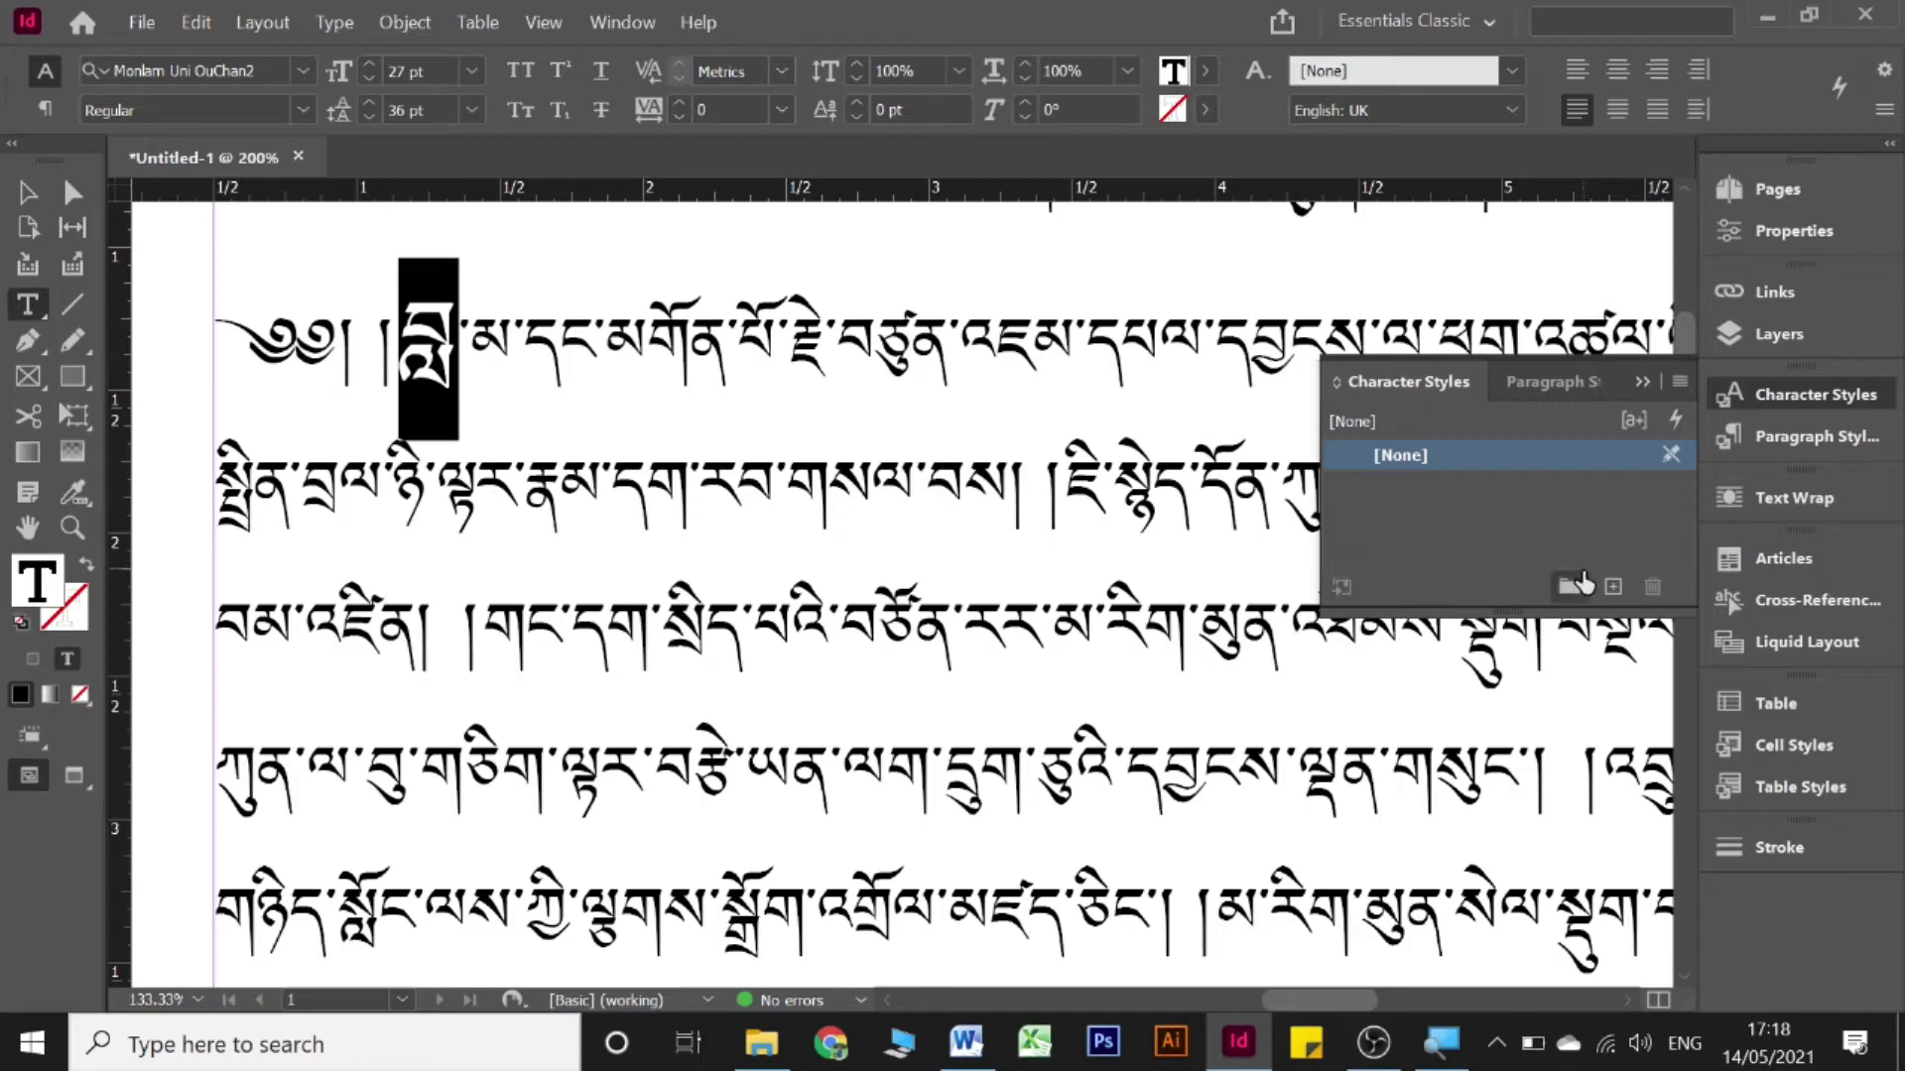
# - Create a character style from the enlarged syllable's formatting, apply it to that syllable, and name it Bold
pyautogui.click(1778, 395)
pyautogui.click(1778, 395)
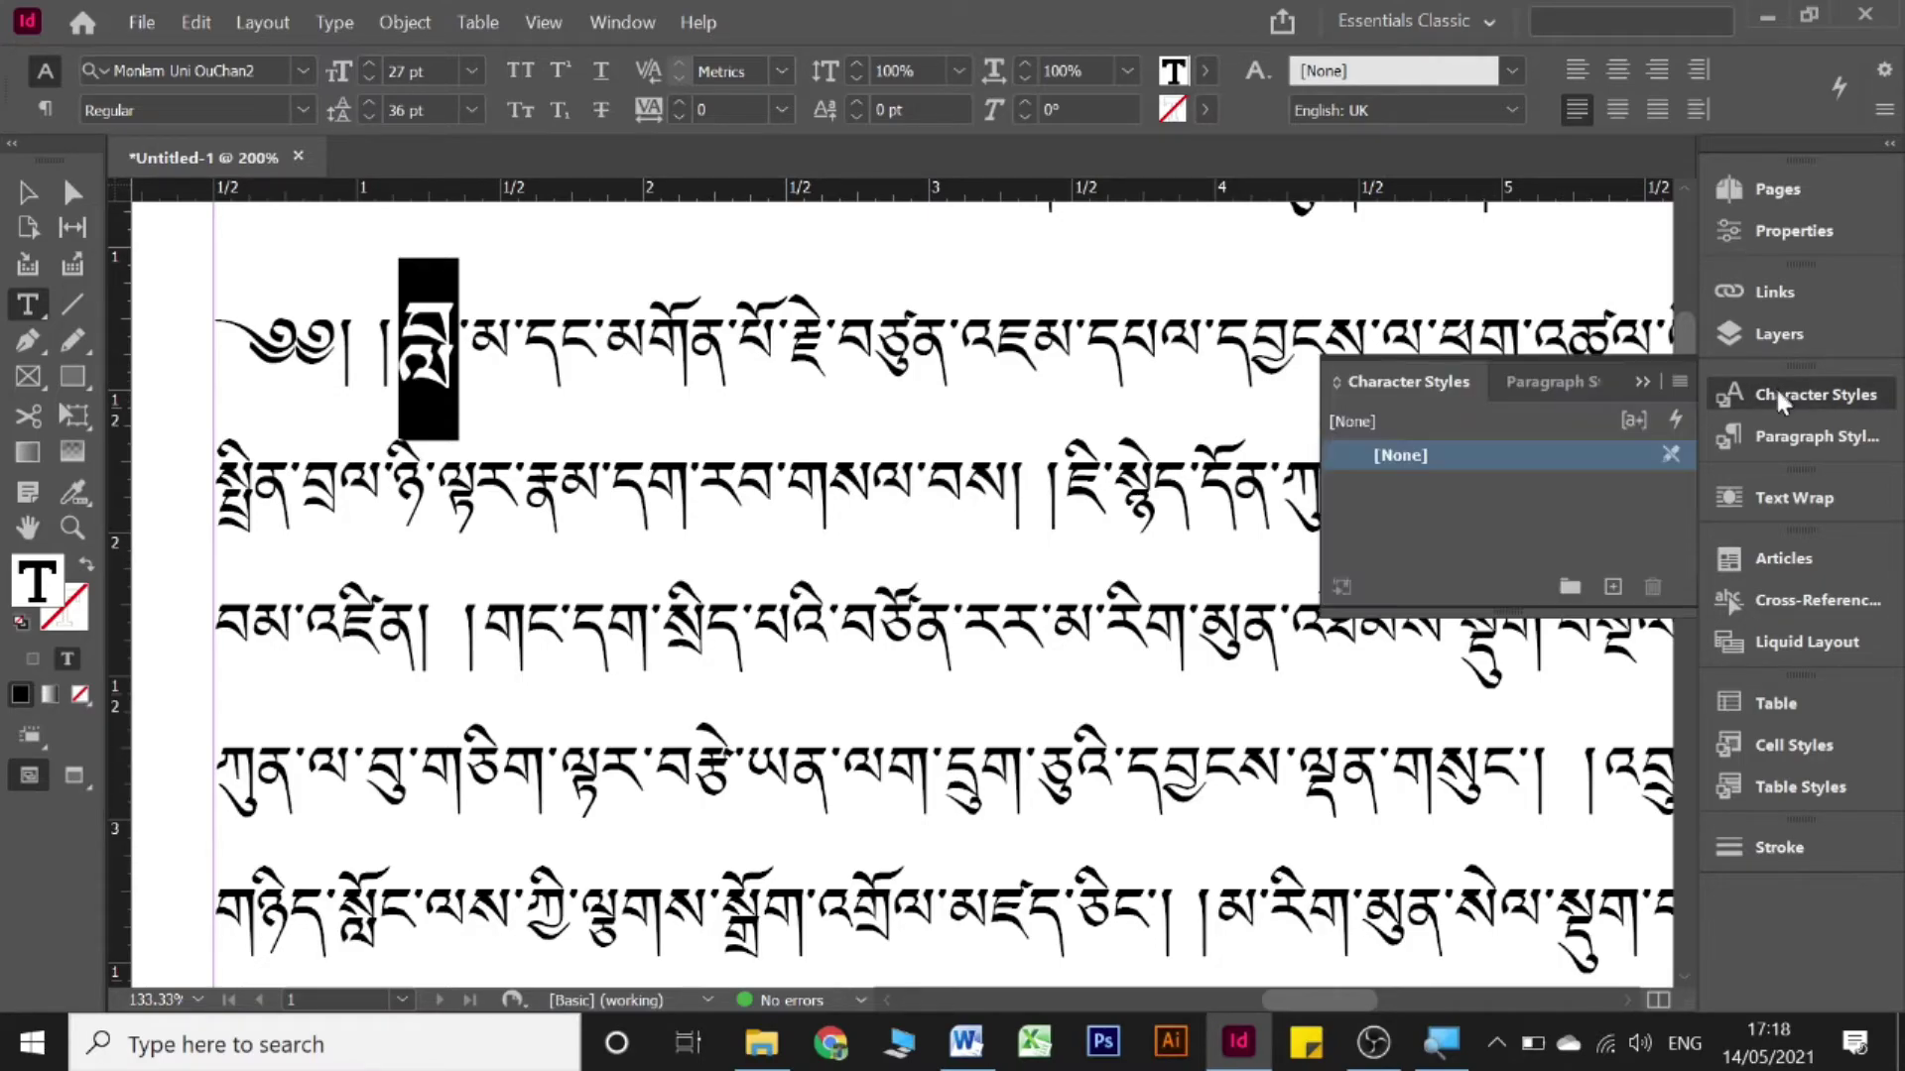
pyautogui.click(1613, 587)
pyautogui.click(1476, 486)
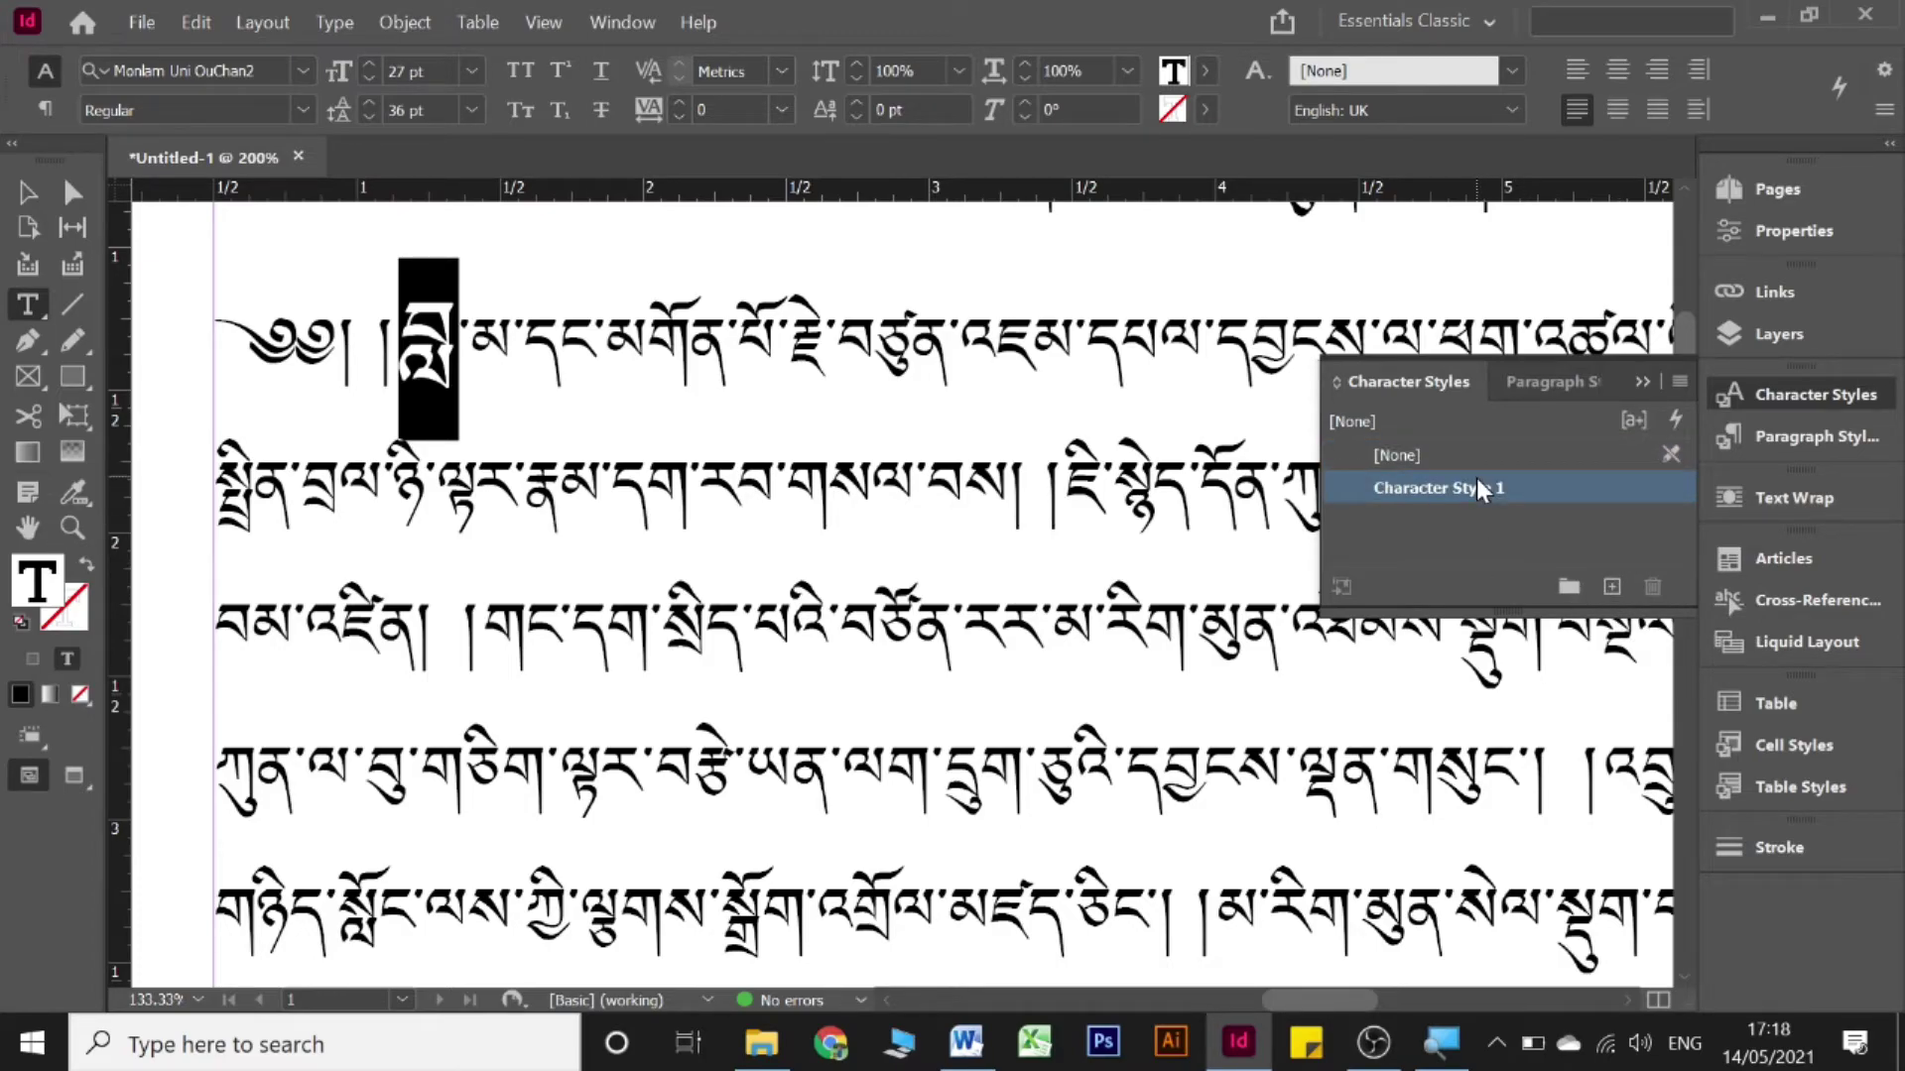
pyautogui.doubleClick(1477, 486)
pyautogui.write('Bo')
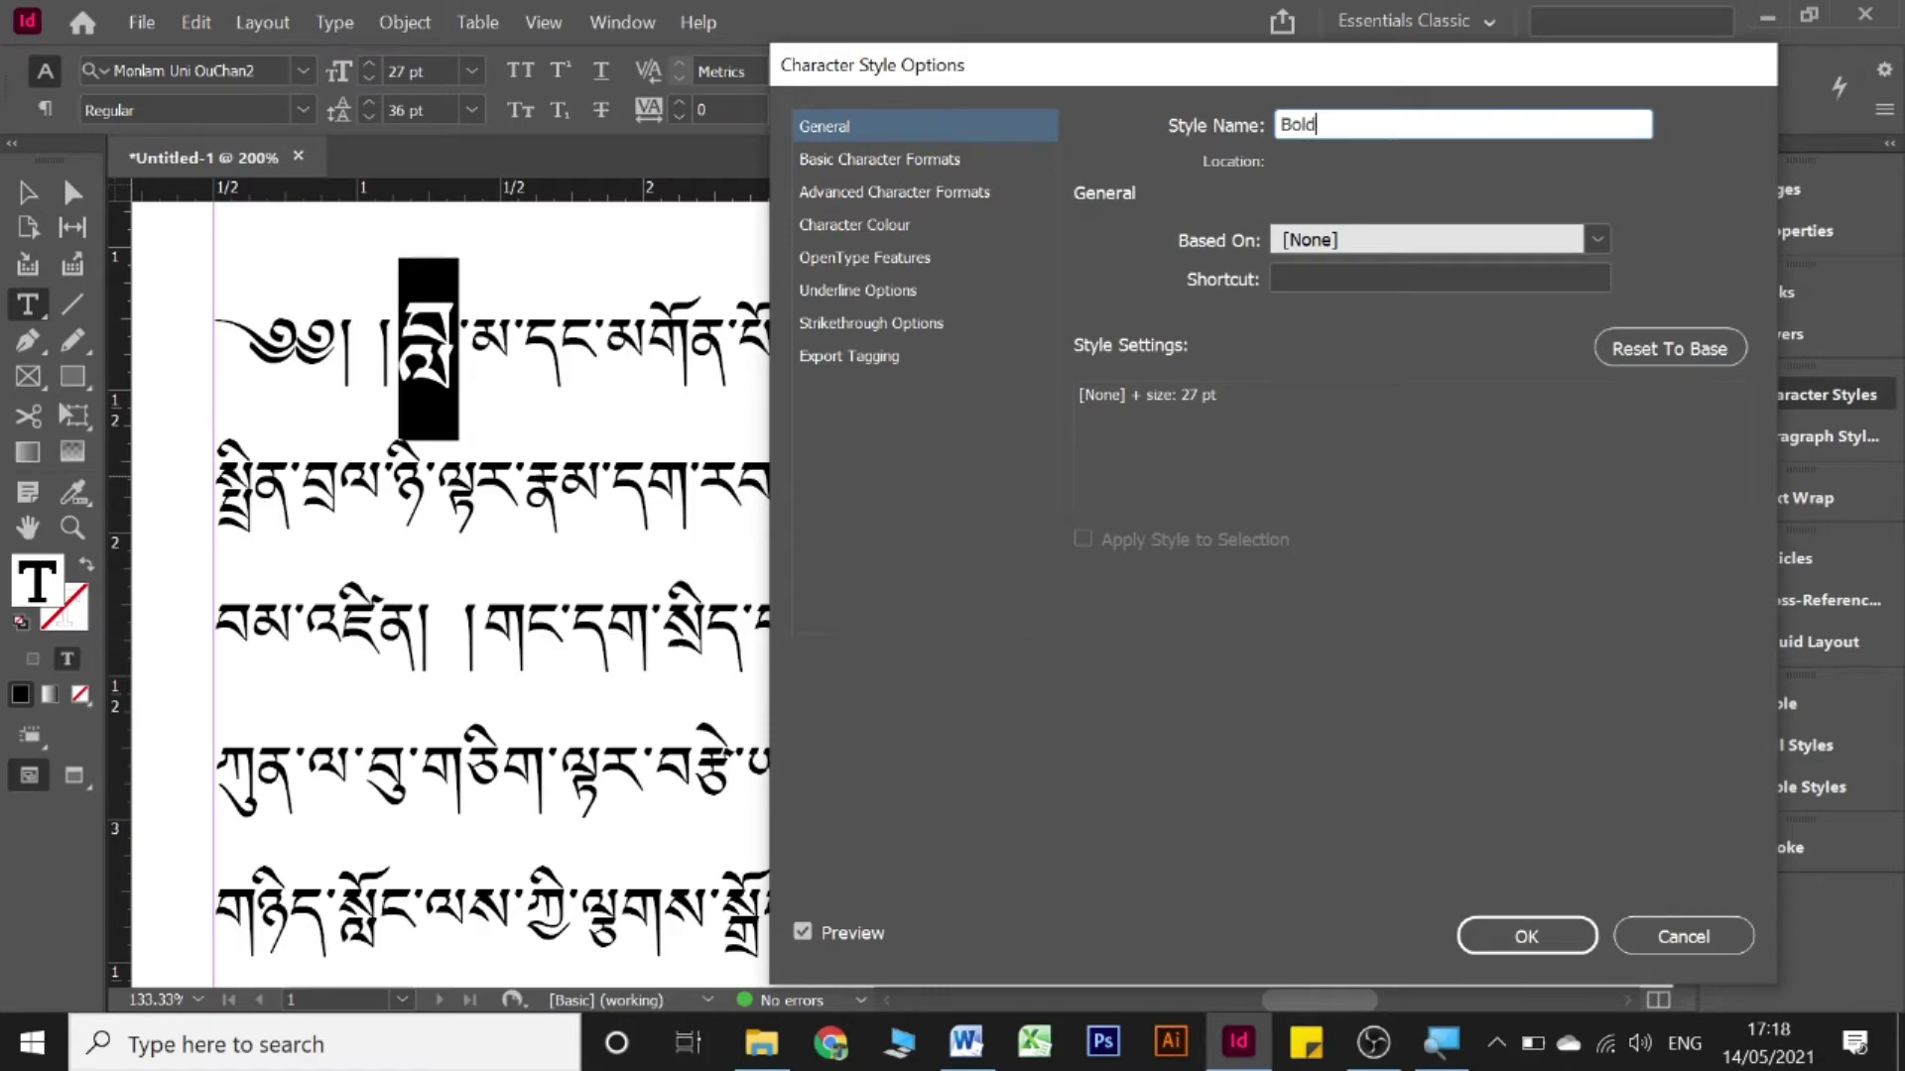
pyautogui.write('ld')
pyautogui.press('Return')
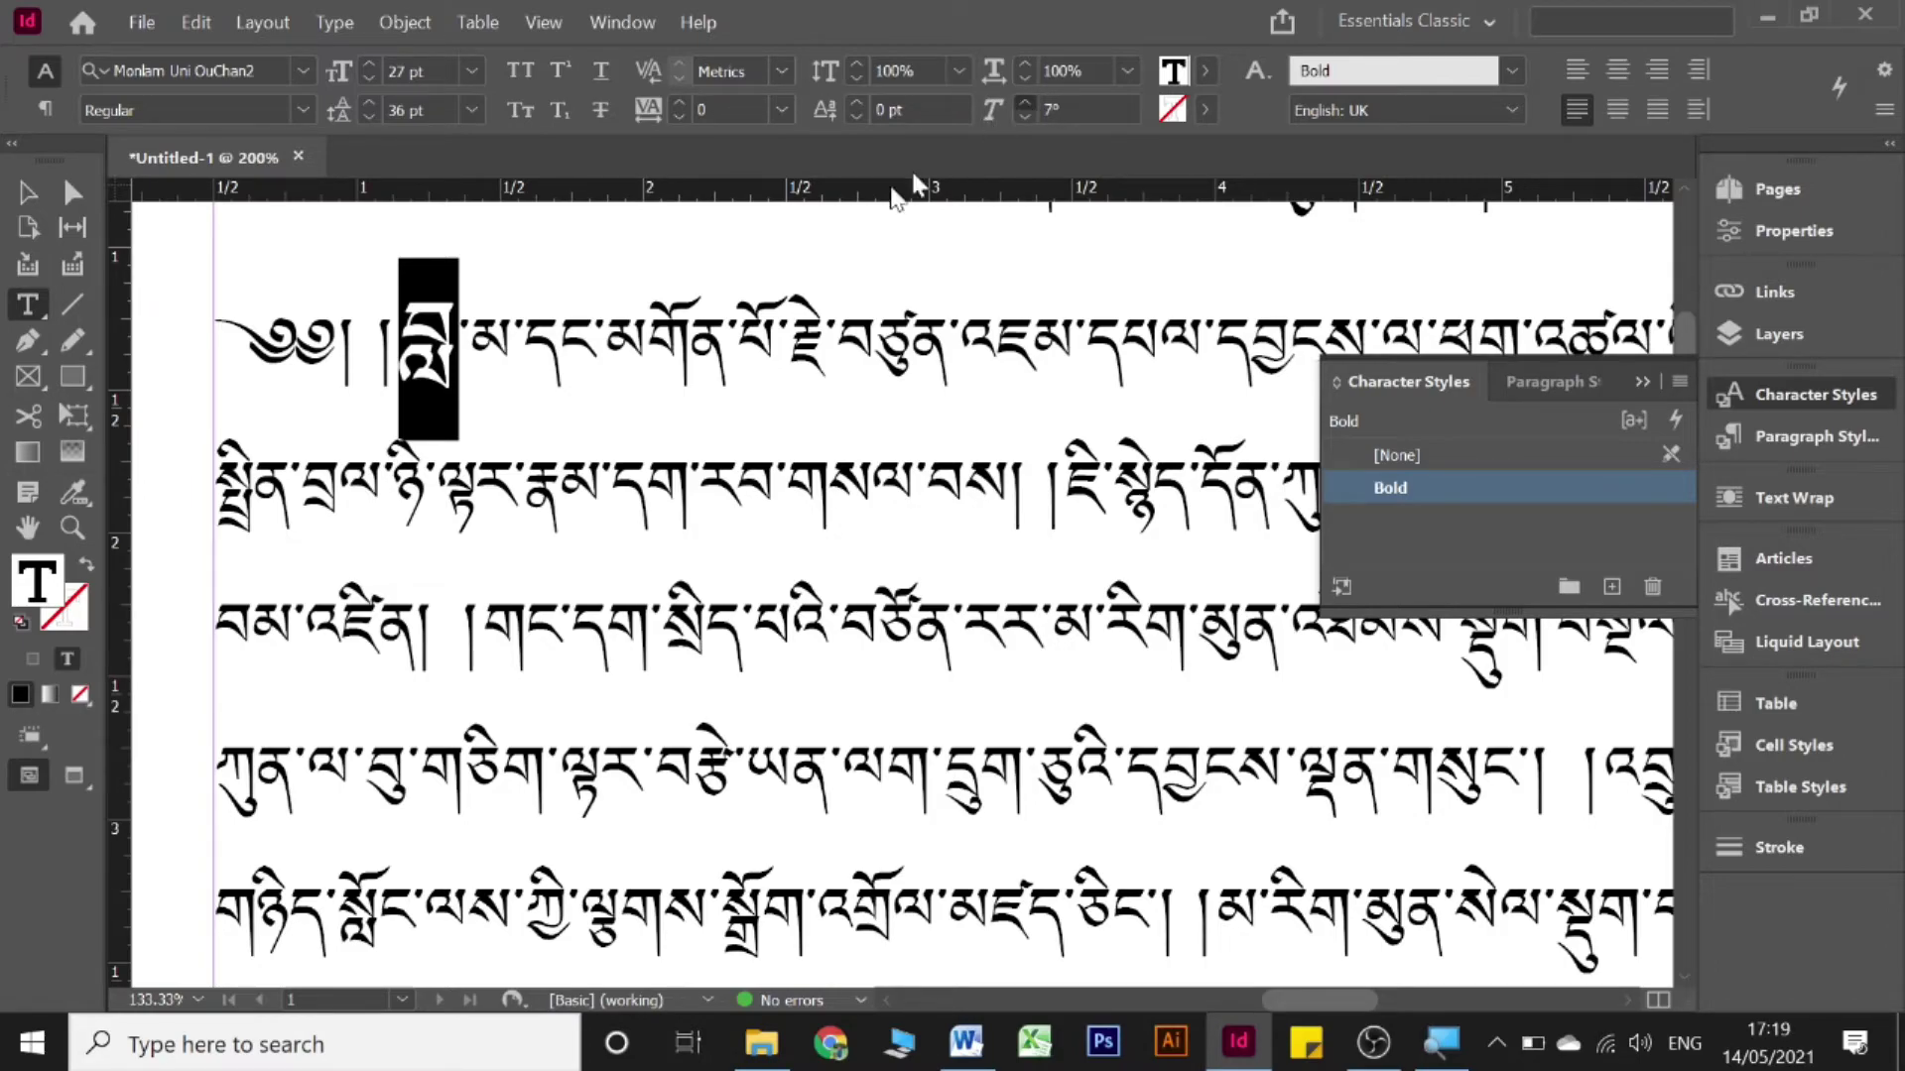
pyautogui.press('Left')
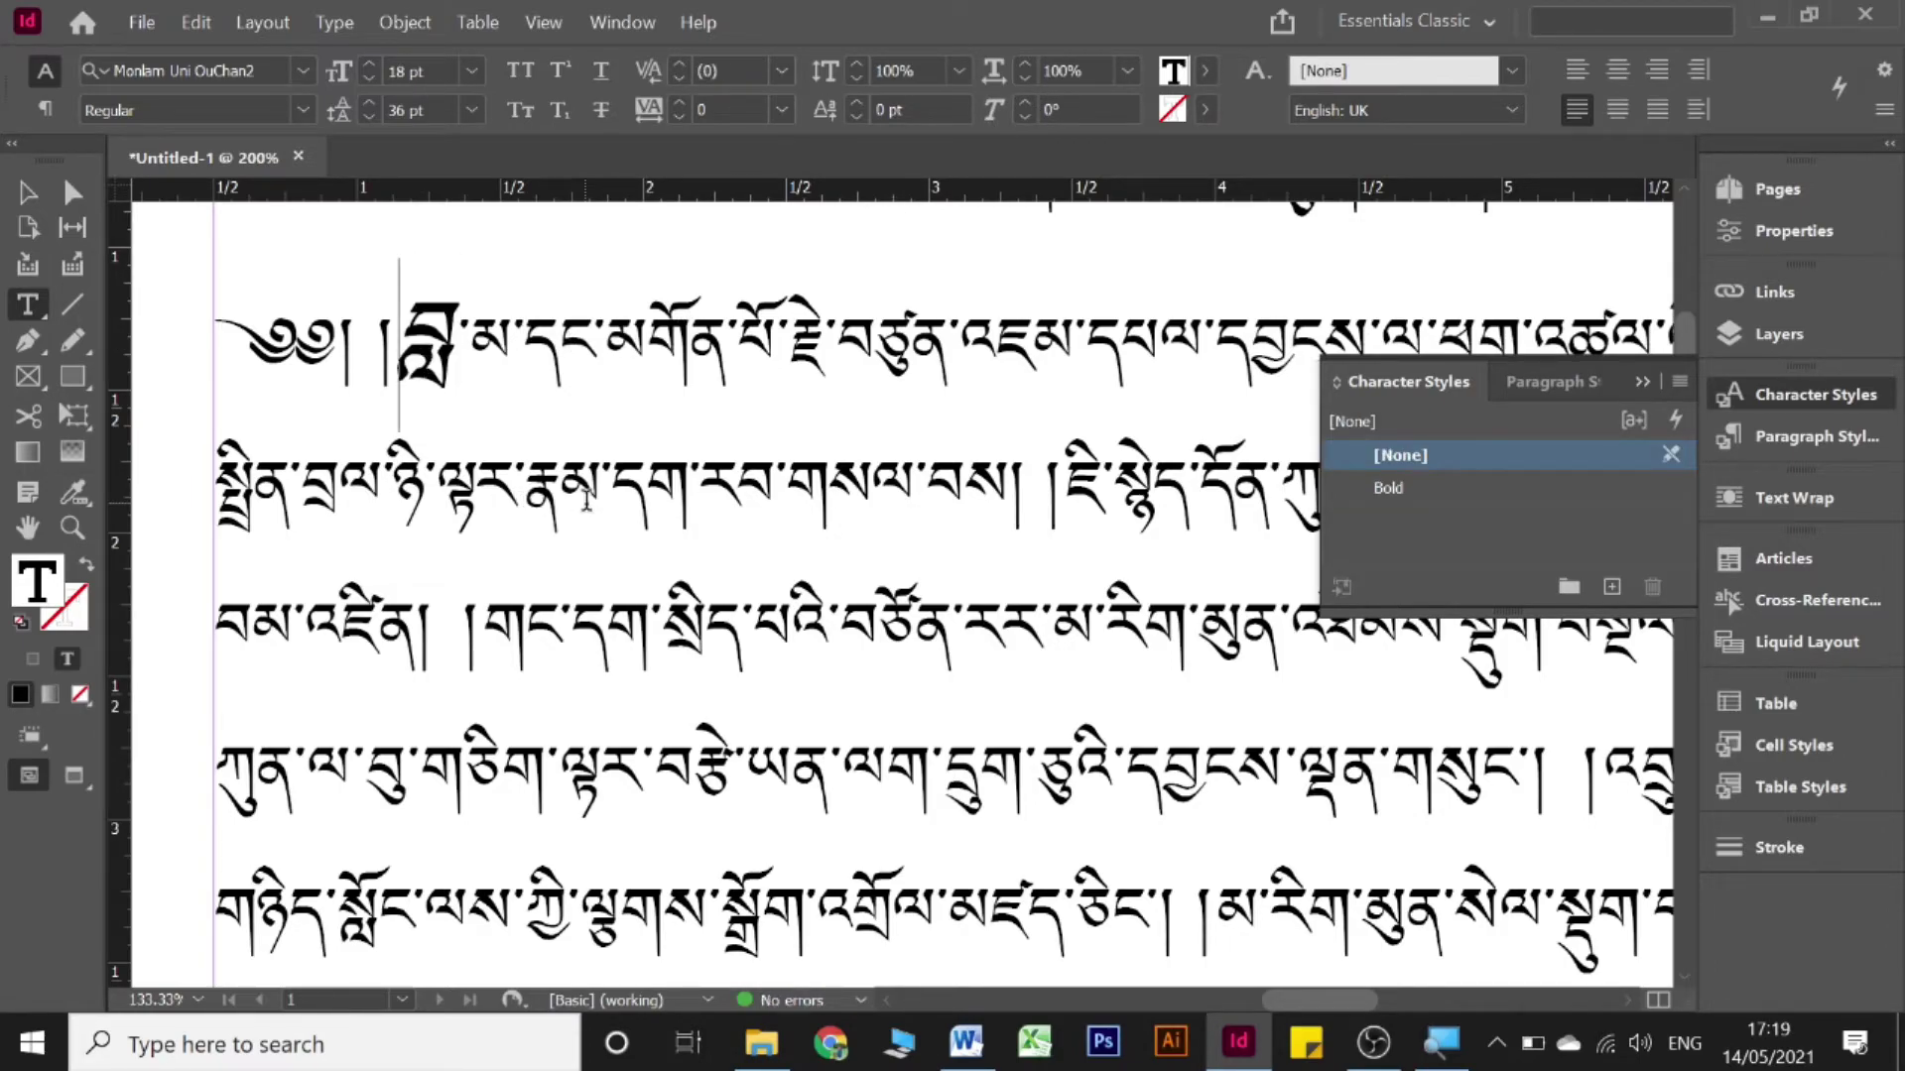
# - Apply the Bold character style to the mantra phrase at the end of the seventh body line
pyautogui.scroll(-1, 587, 501)
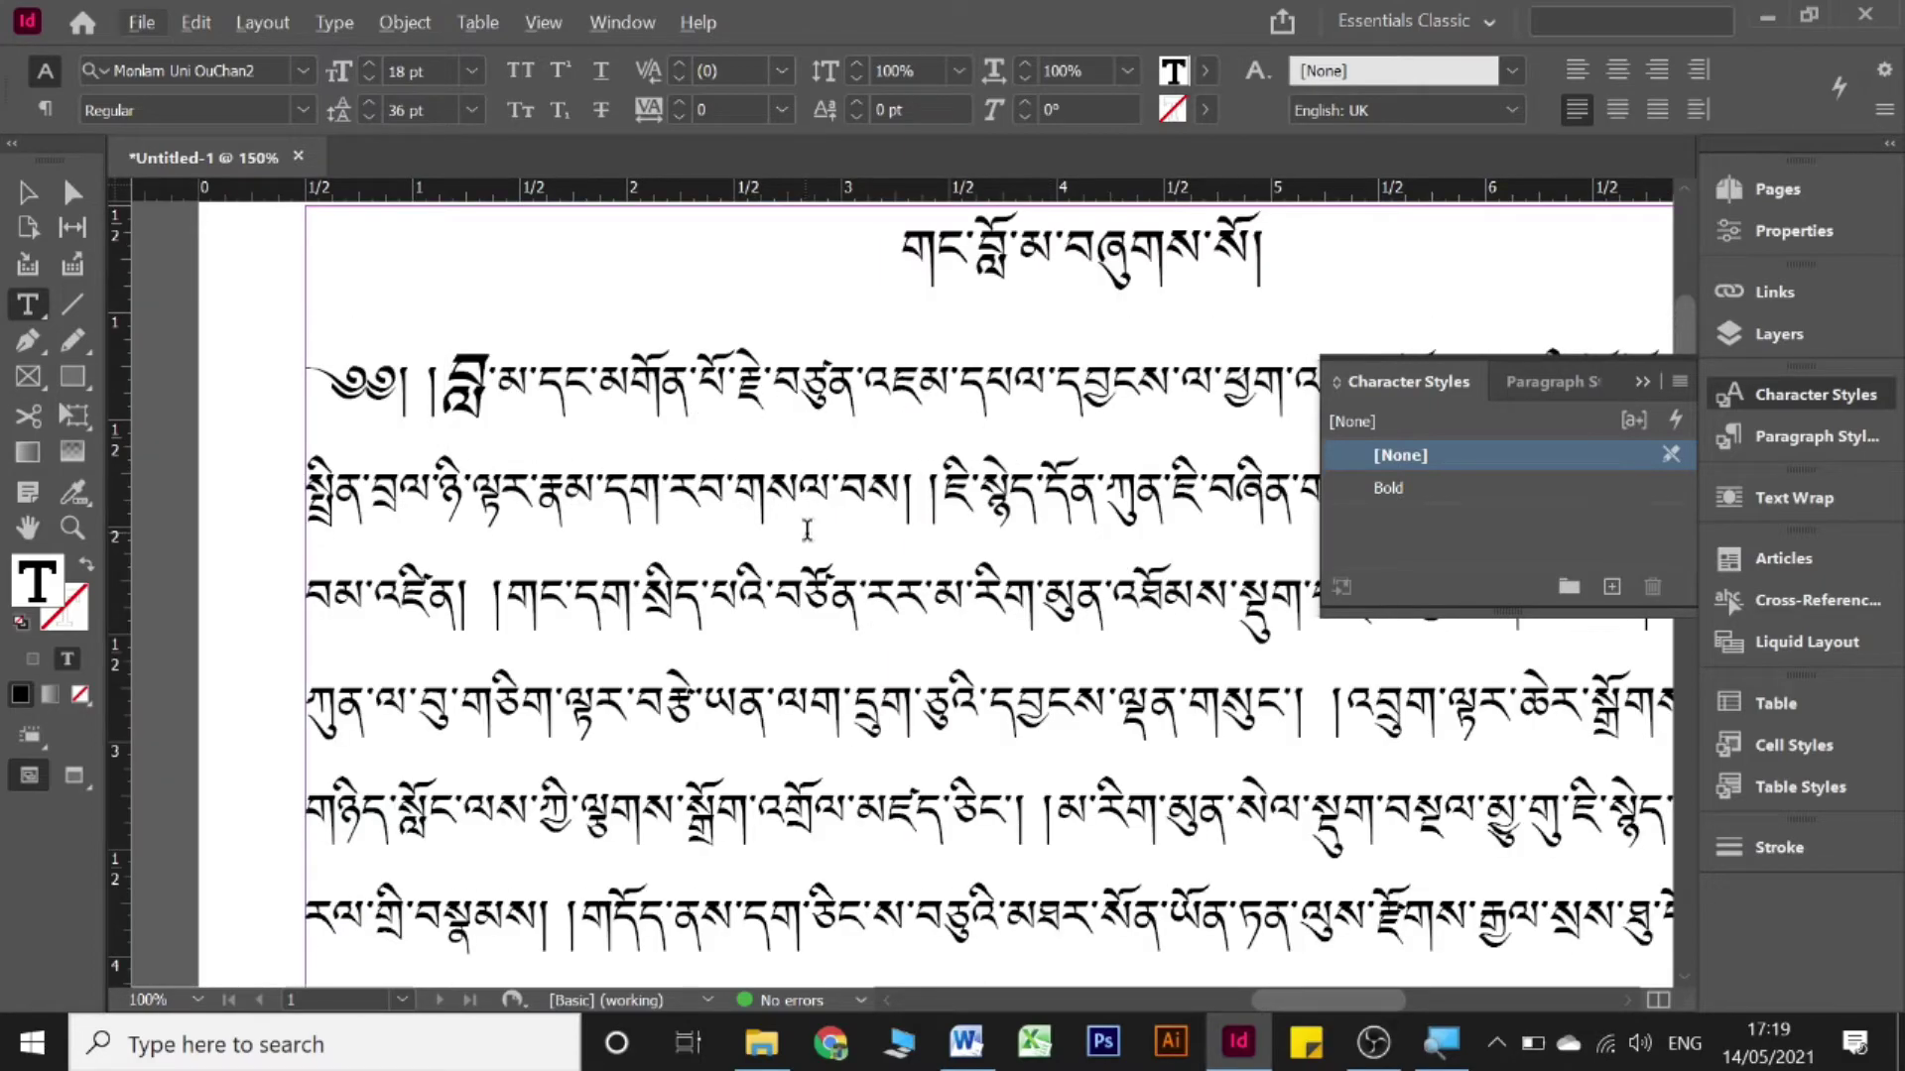
pyautogui.scroll(-1, 807, 529)
pyautogui.scroll(-2, 885, 514)
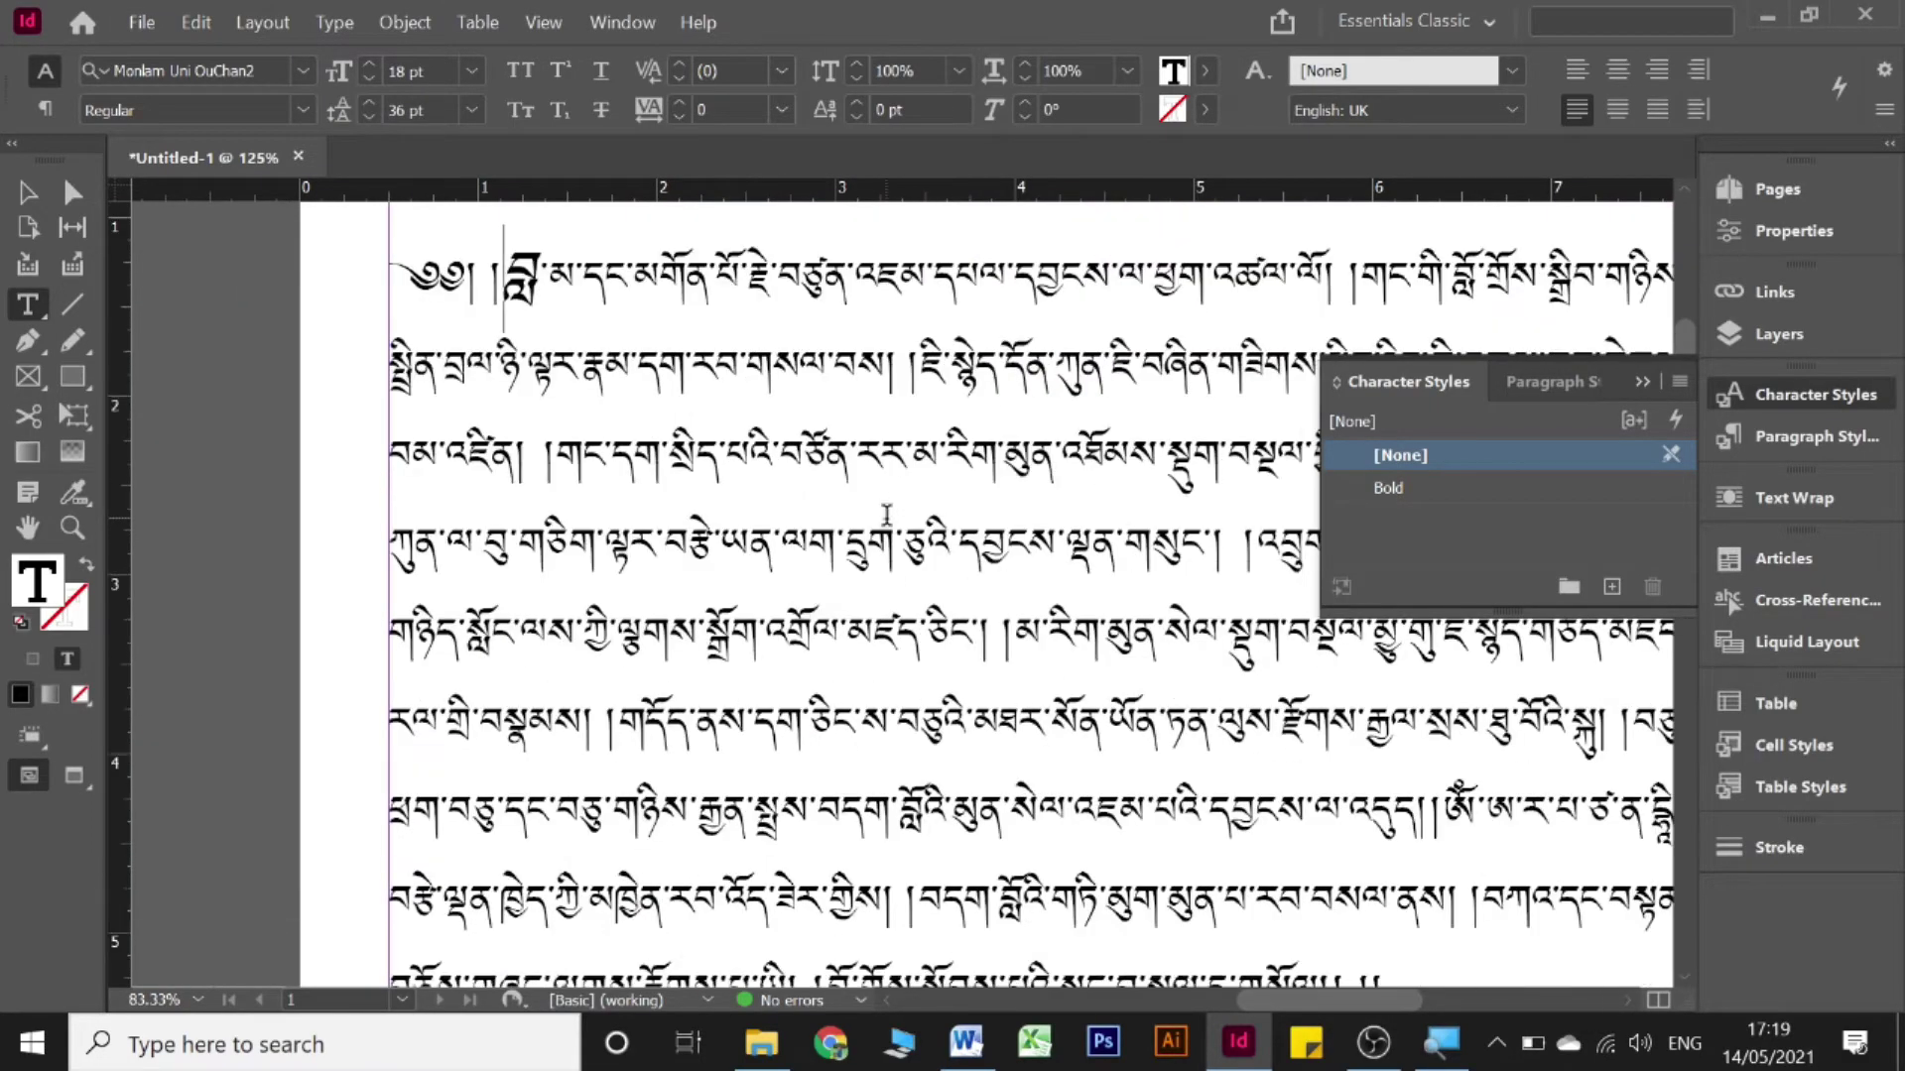
pyautogui.hscroll(3, 886, 514)
pyautogui.hscroll(3, 749, 523)
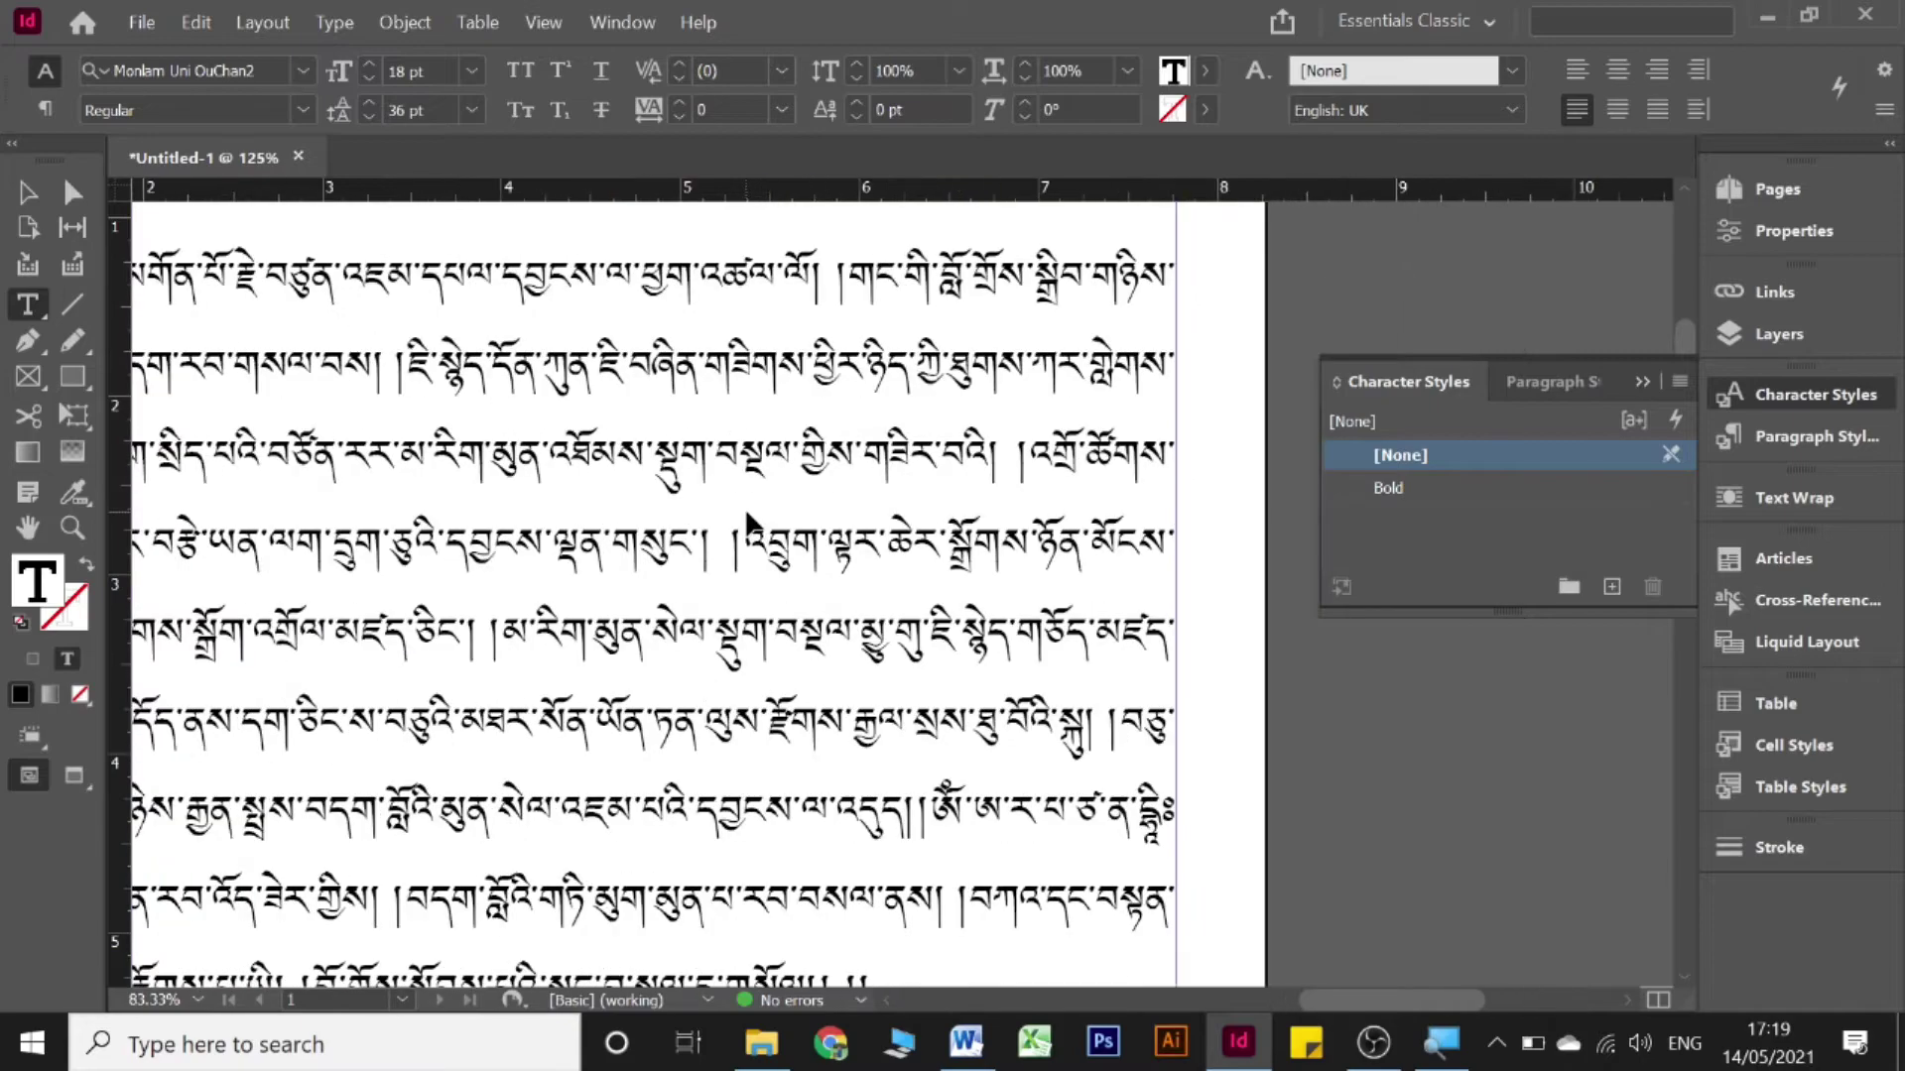
pyautogui.scroll(-2, 833, 764)
pyautogui.moveTo(935, 692); pyautogui.dragTo(1163, 682)
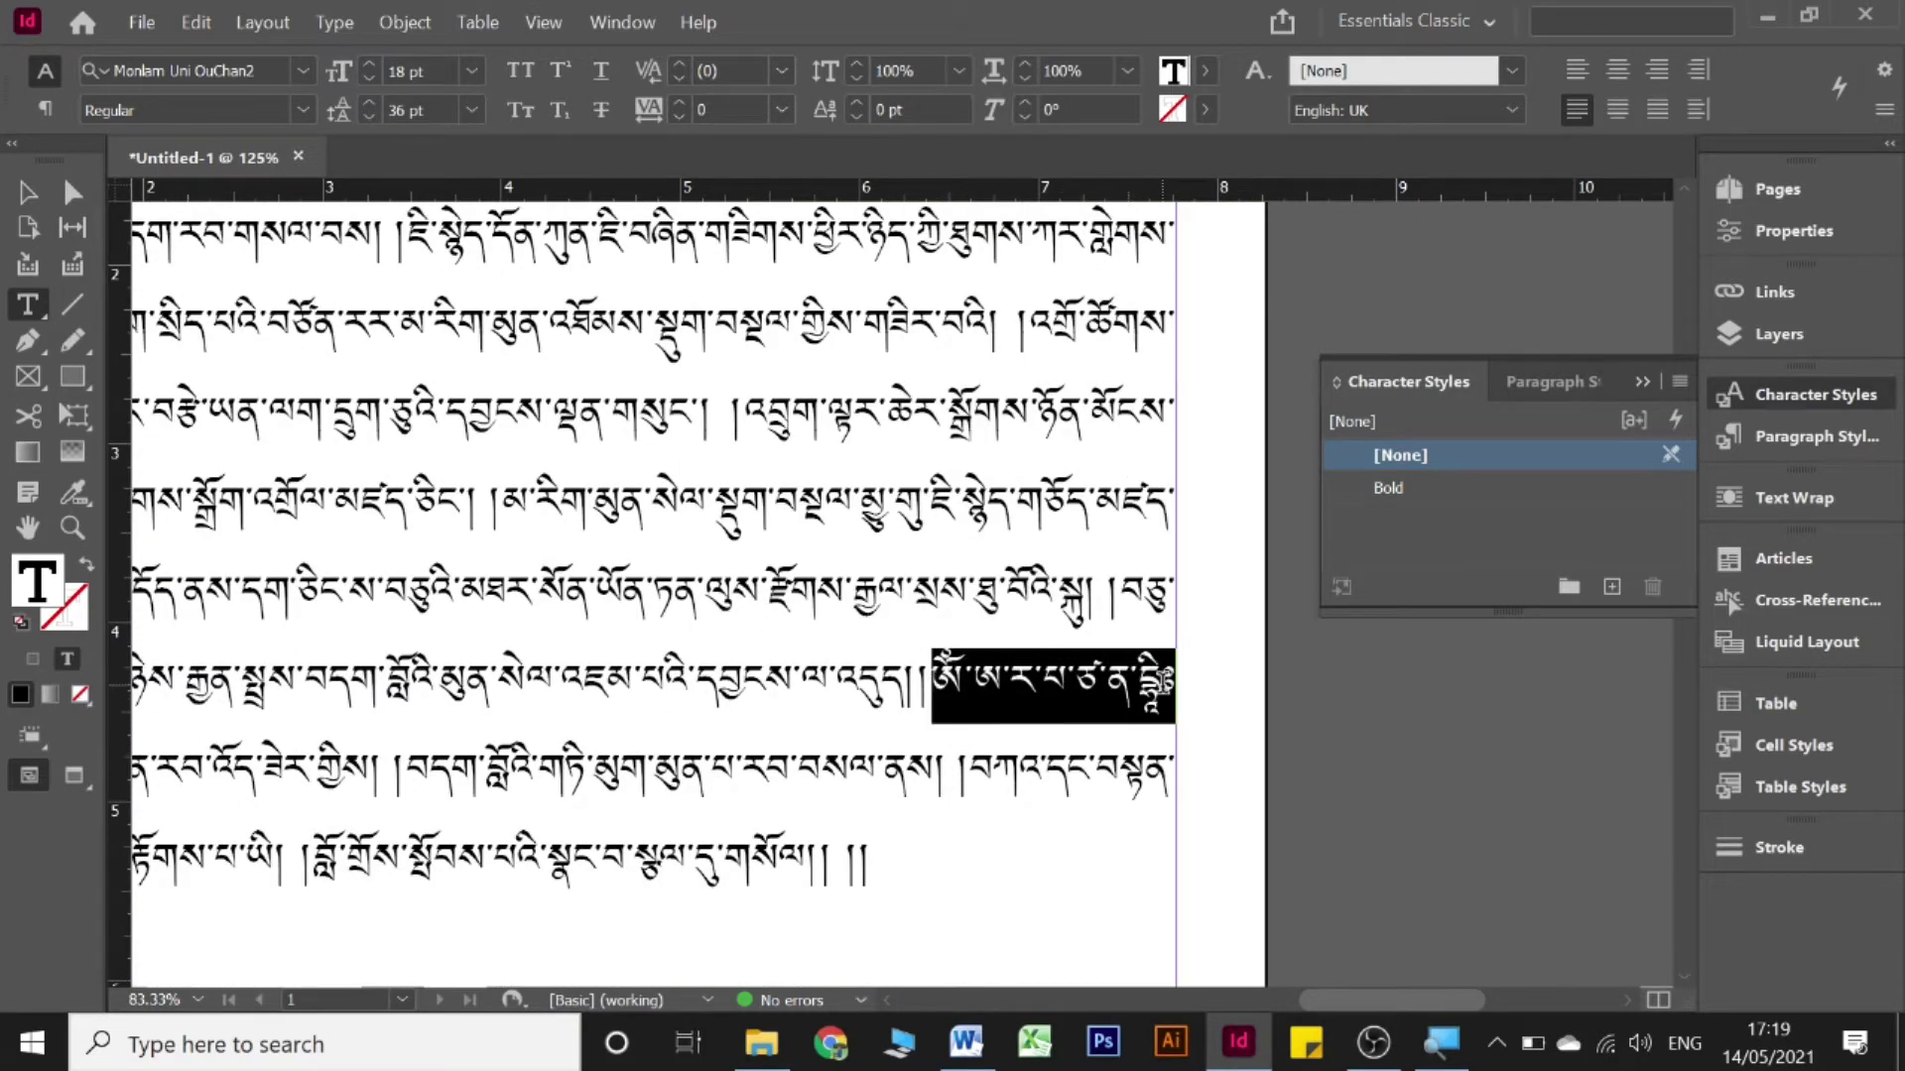
pyautogui.click(1411, 485)
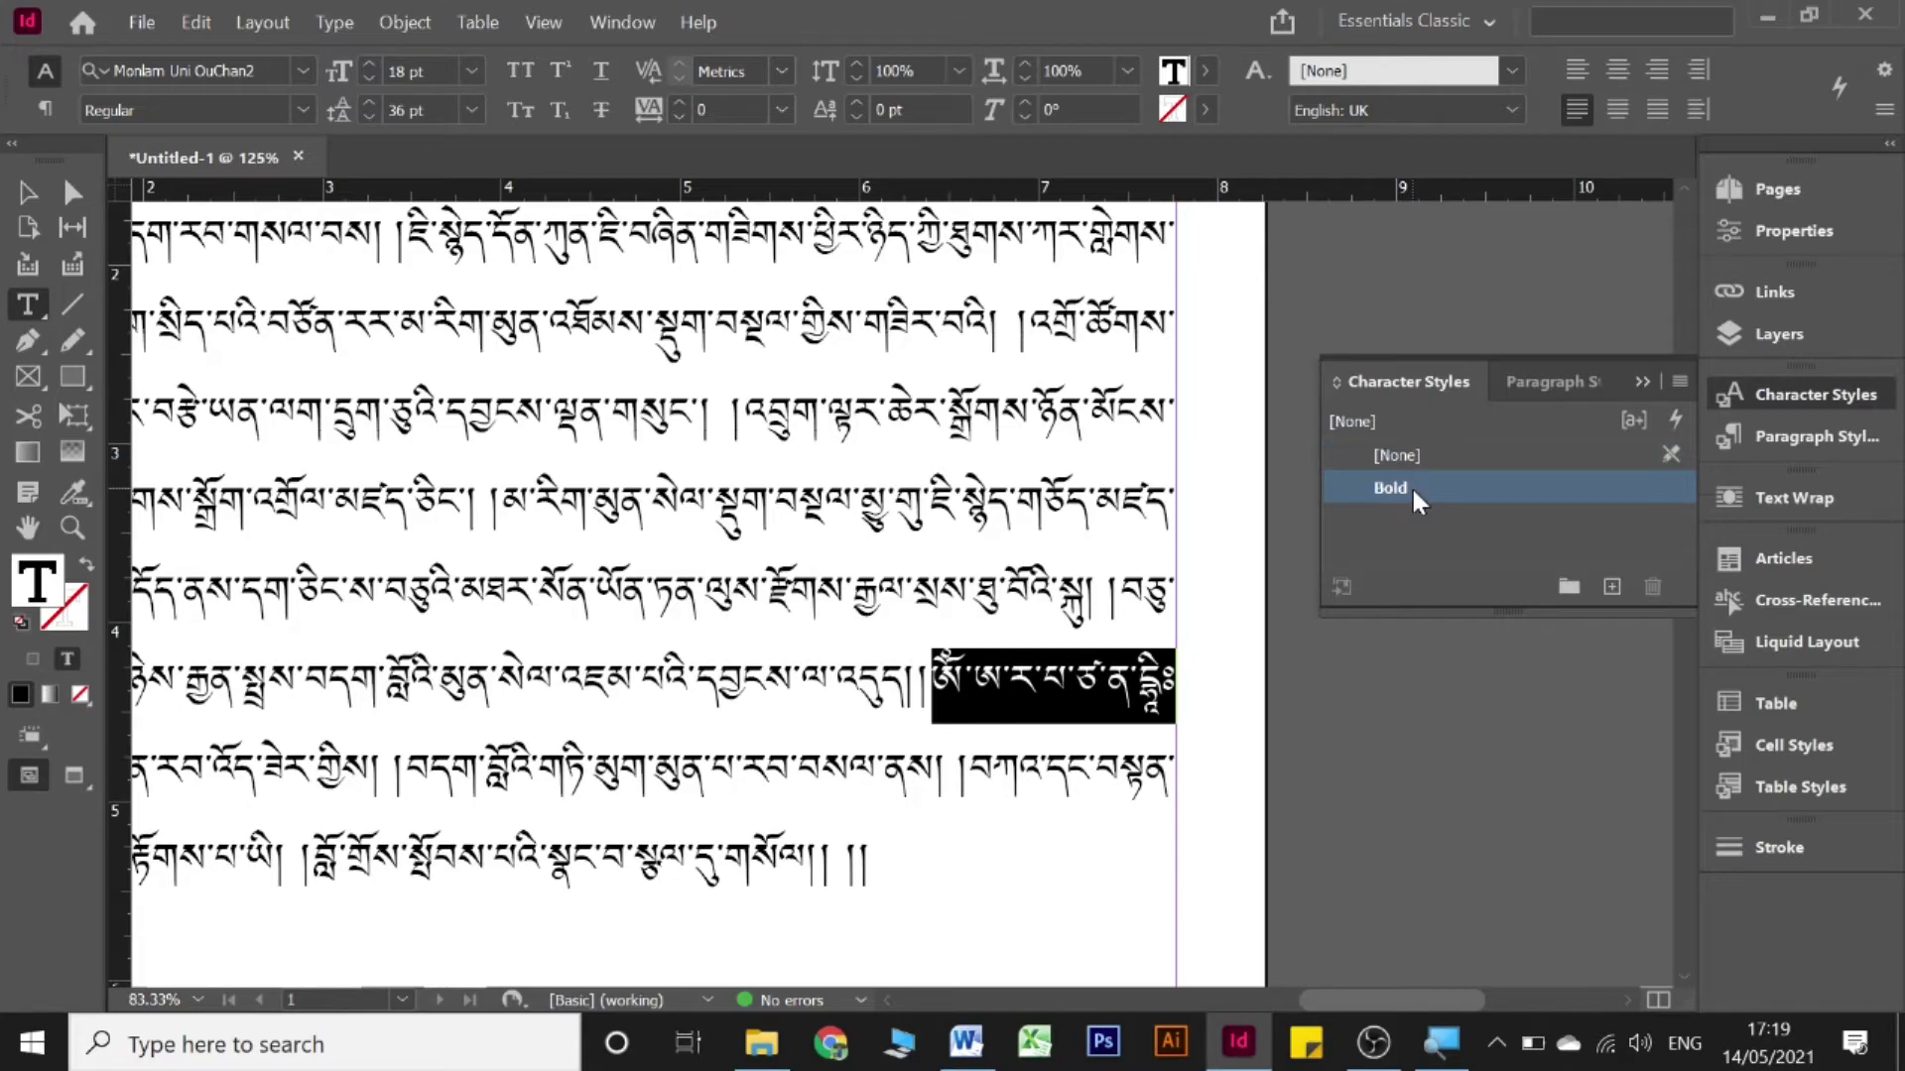
pyautogui.click(1081, 673)
pyautogui.press('Home')
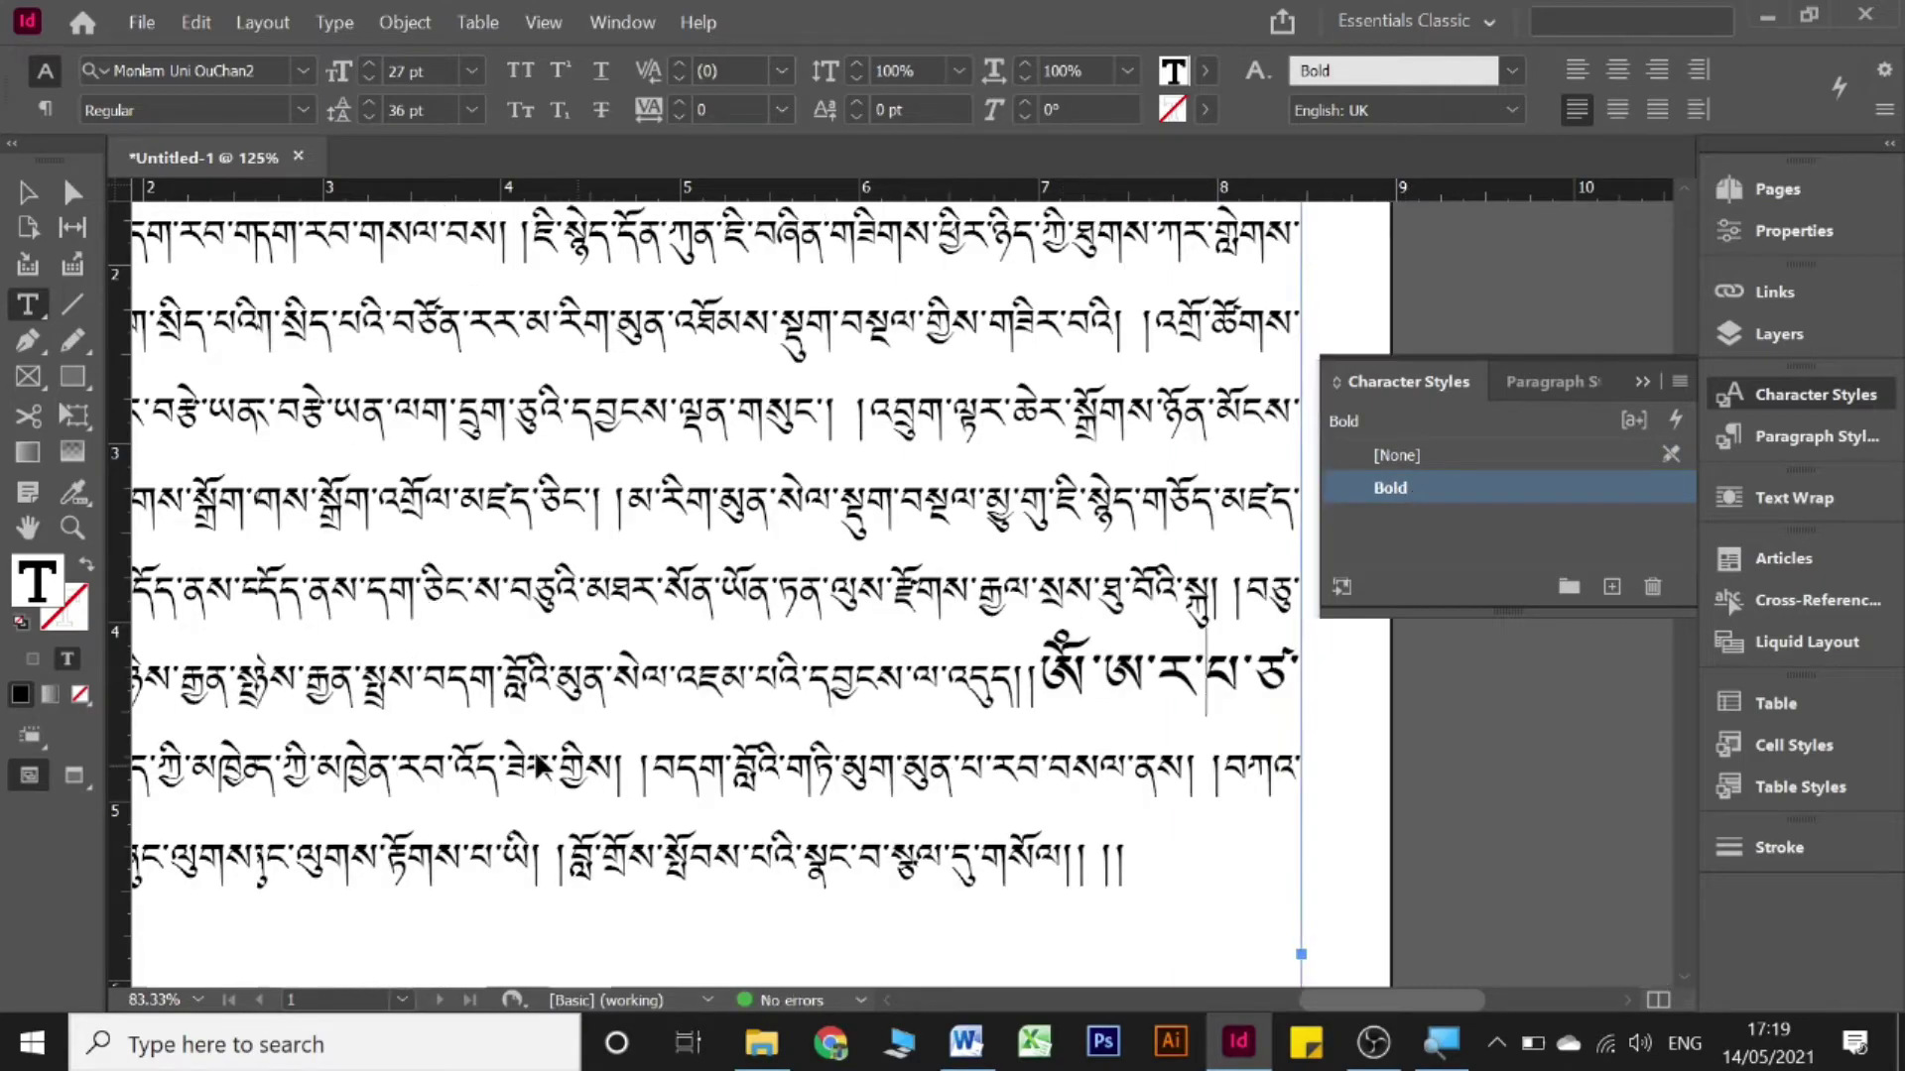
# - Set the skew of the enlarged syllable བླ near the start of the first body line to 7°
pyautogui.scroll(3, 550, 644)
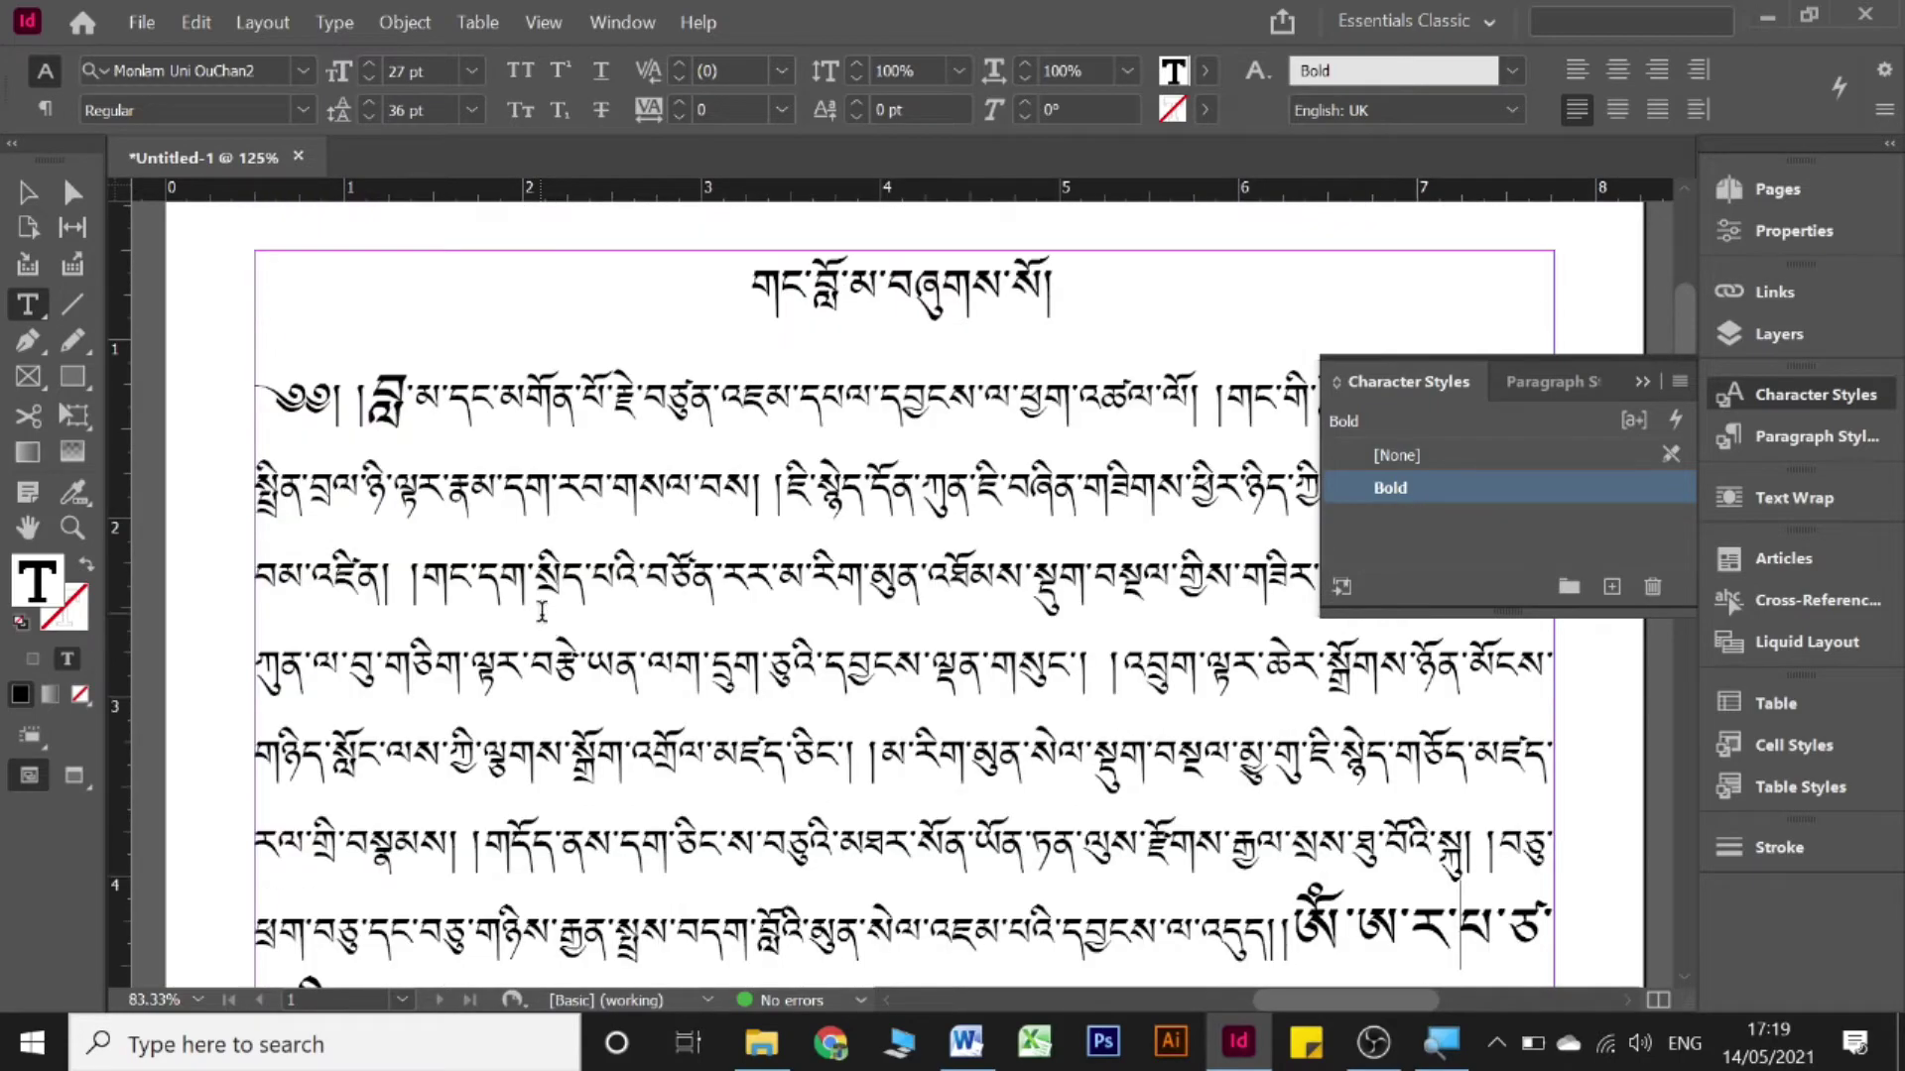
pyautogui.click(370, 382)
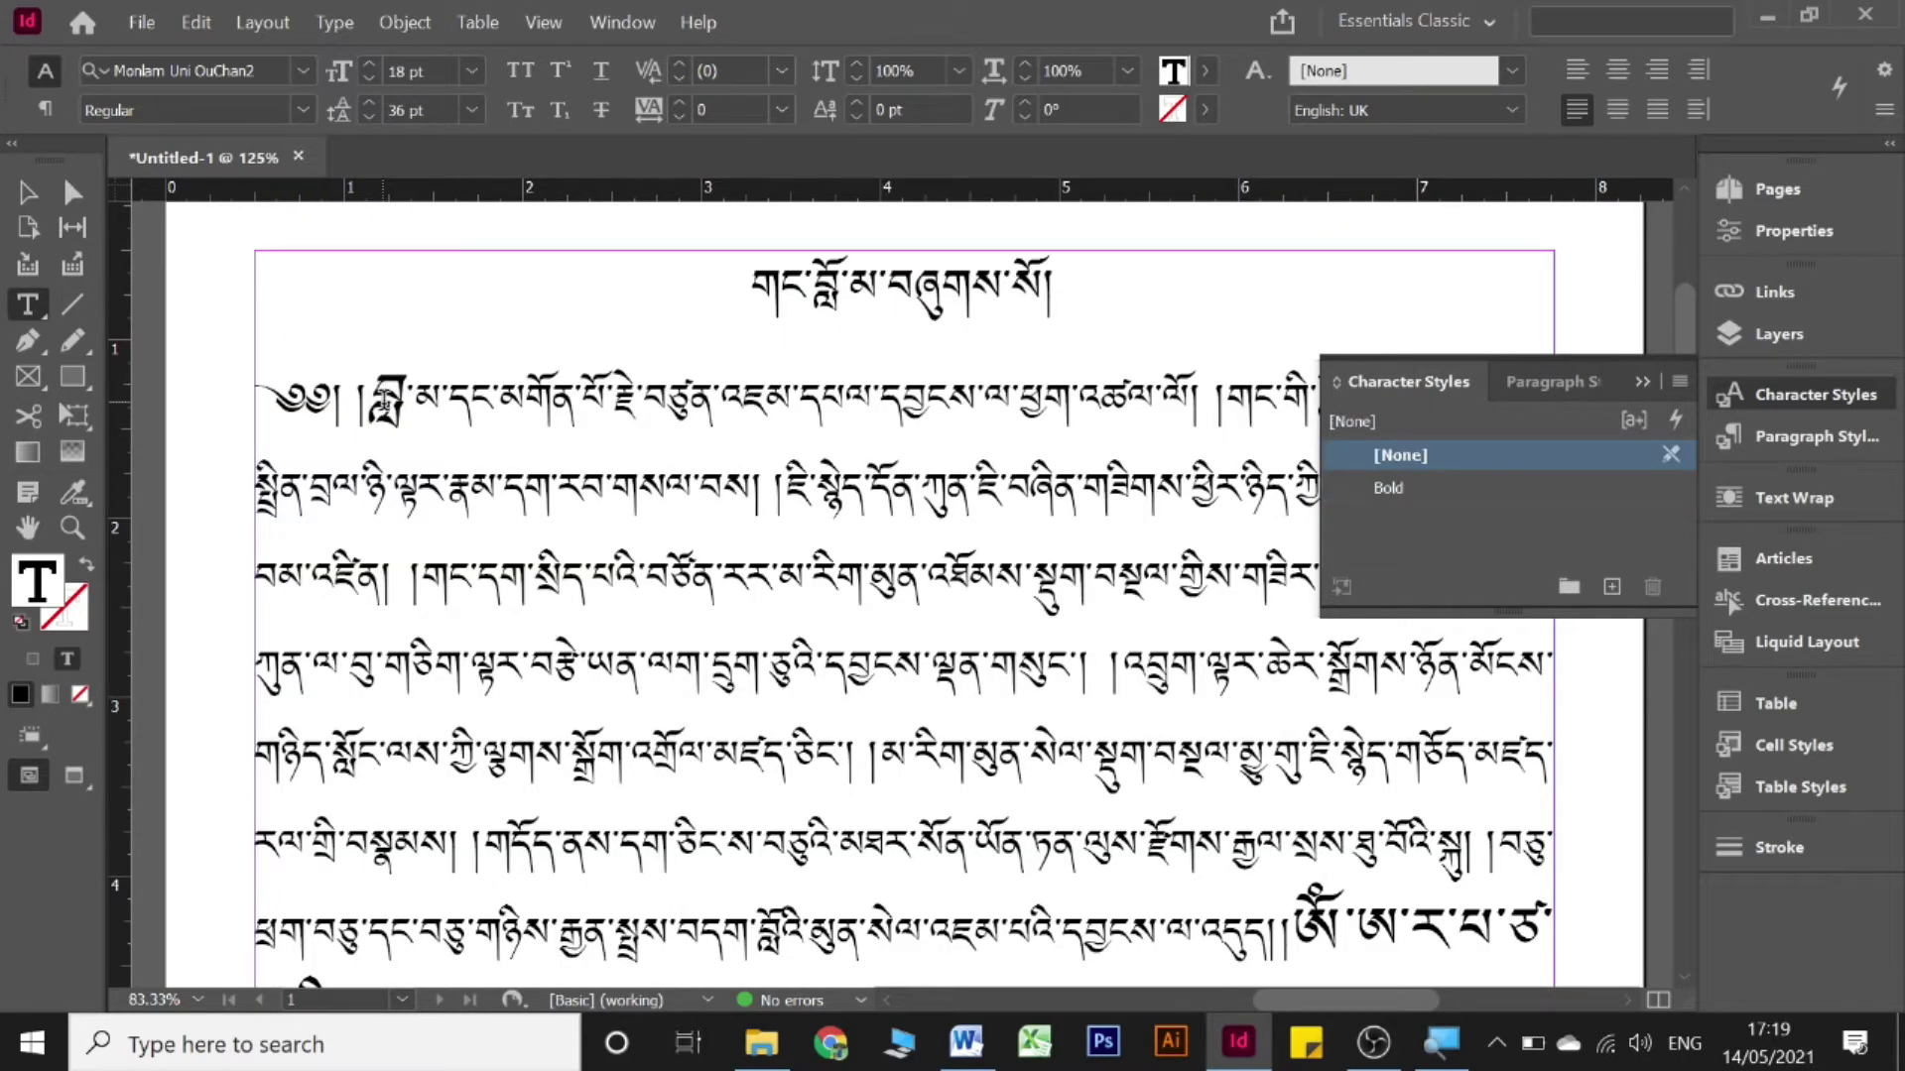
pyautogui.moveTo(370, 397); pyautogui.dragTo(407, 399)
pyautogui.press('ctrl+KP_1')
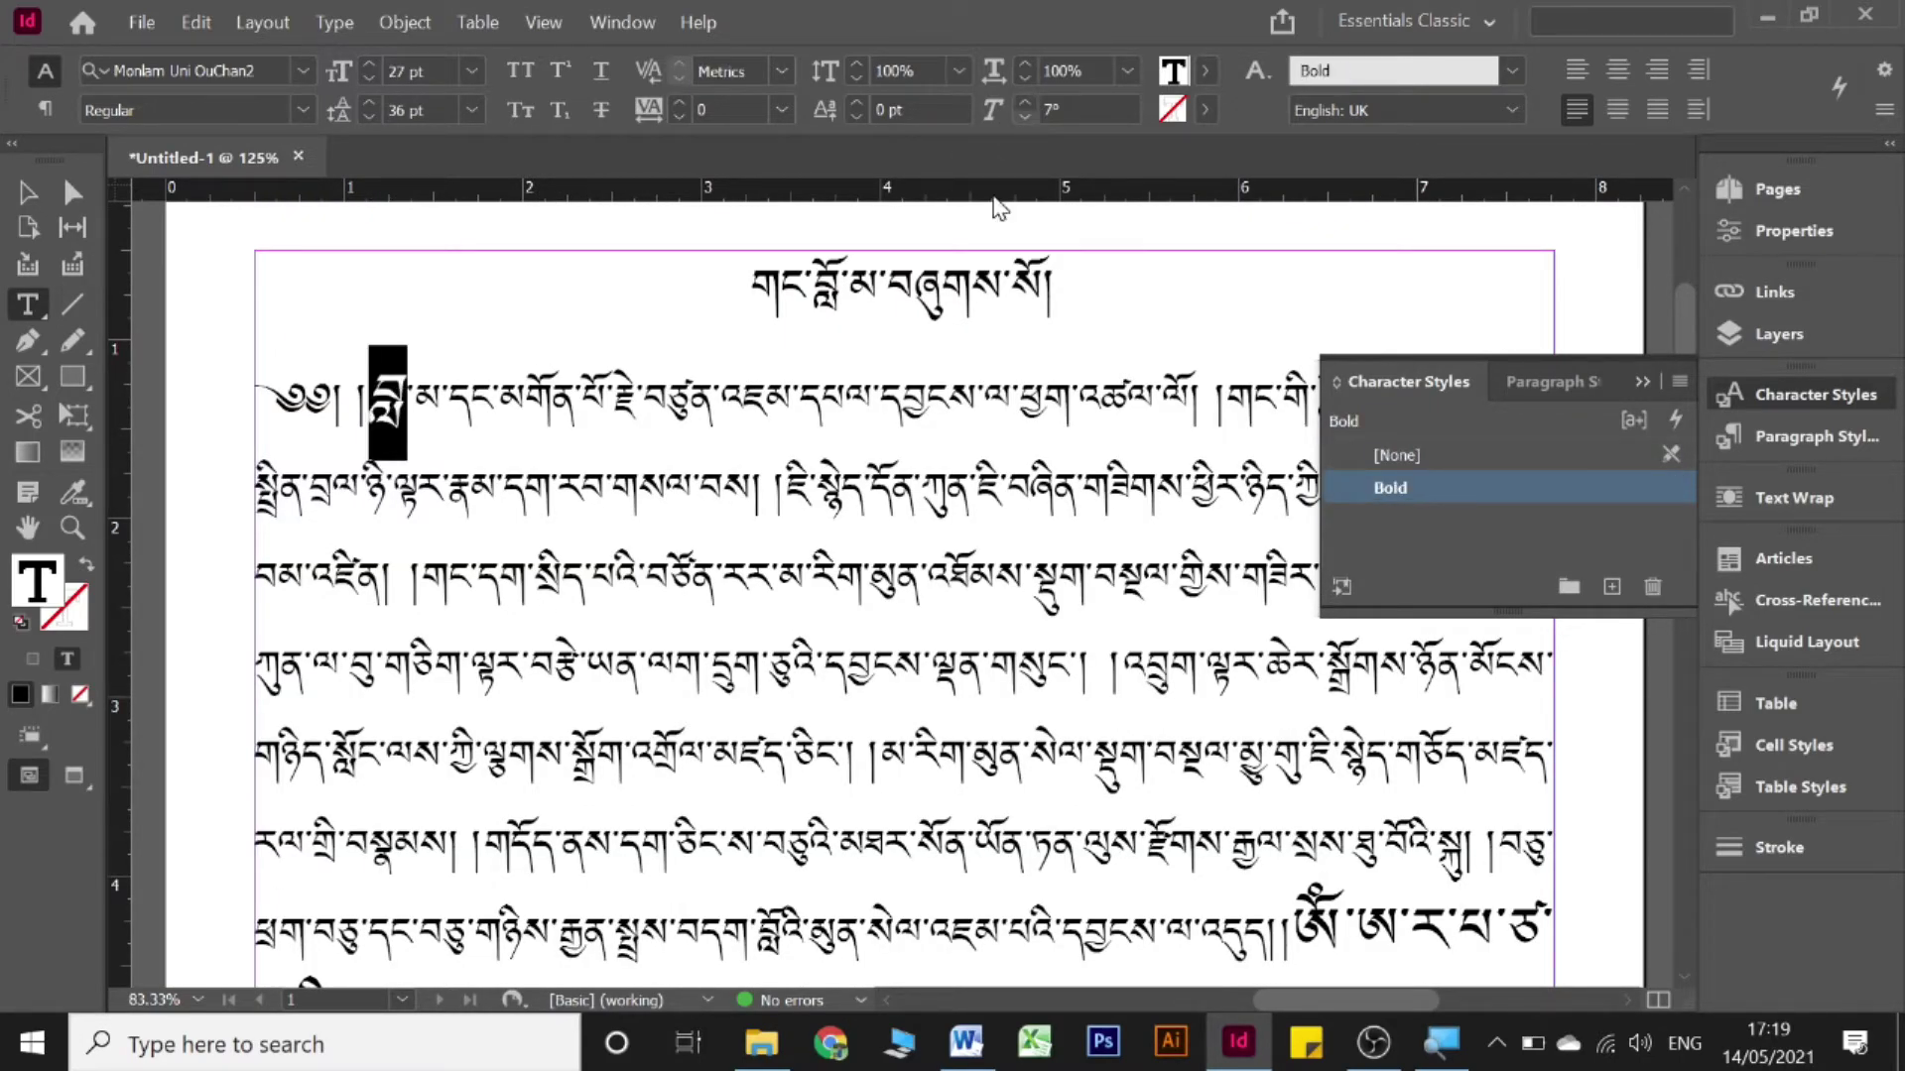
# - Set the skew of the mantra phrase from the end of the seventh body line to 7° and apply the Bold character style to it
pyautogui.scroll(-3, 1091, 447)
pyautogui.hscroll(2, 1181, 635)
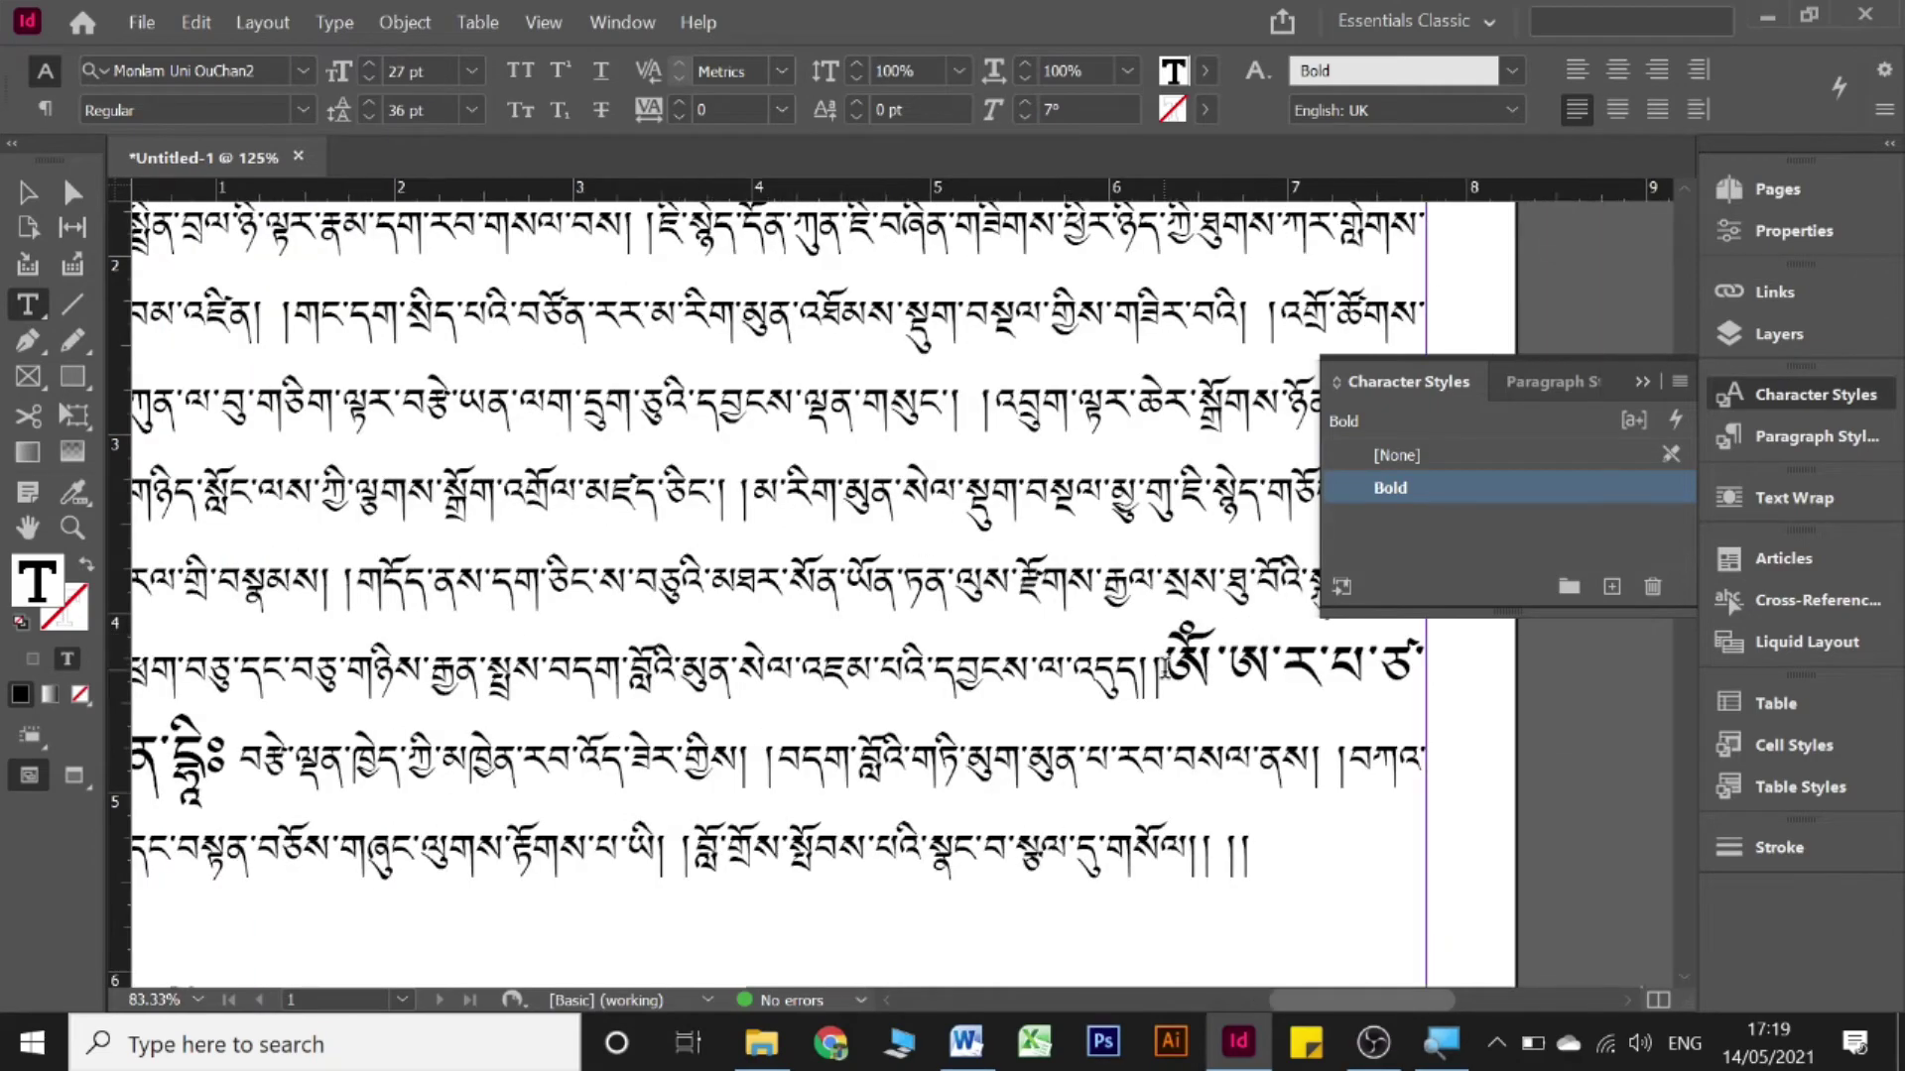
pyautogui.moveTo(1156, 667); pyautogui.dragTo(227, 764)
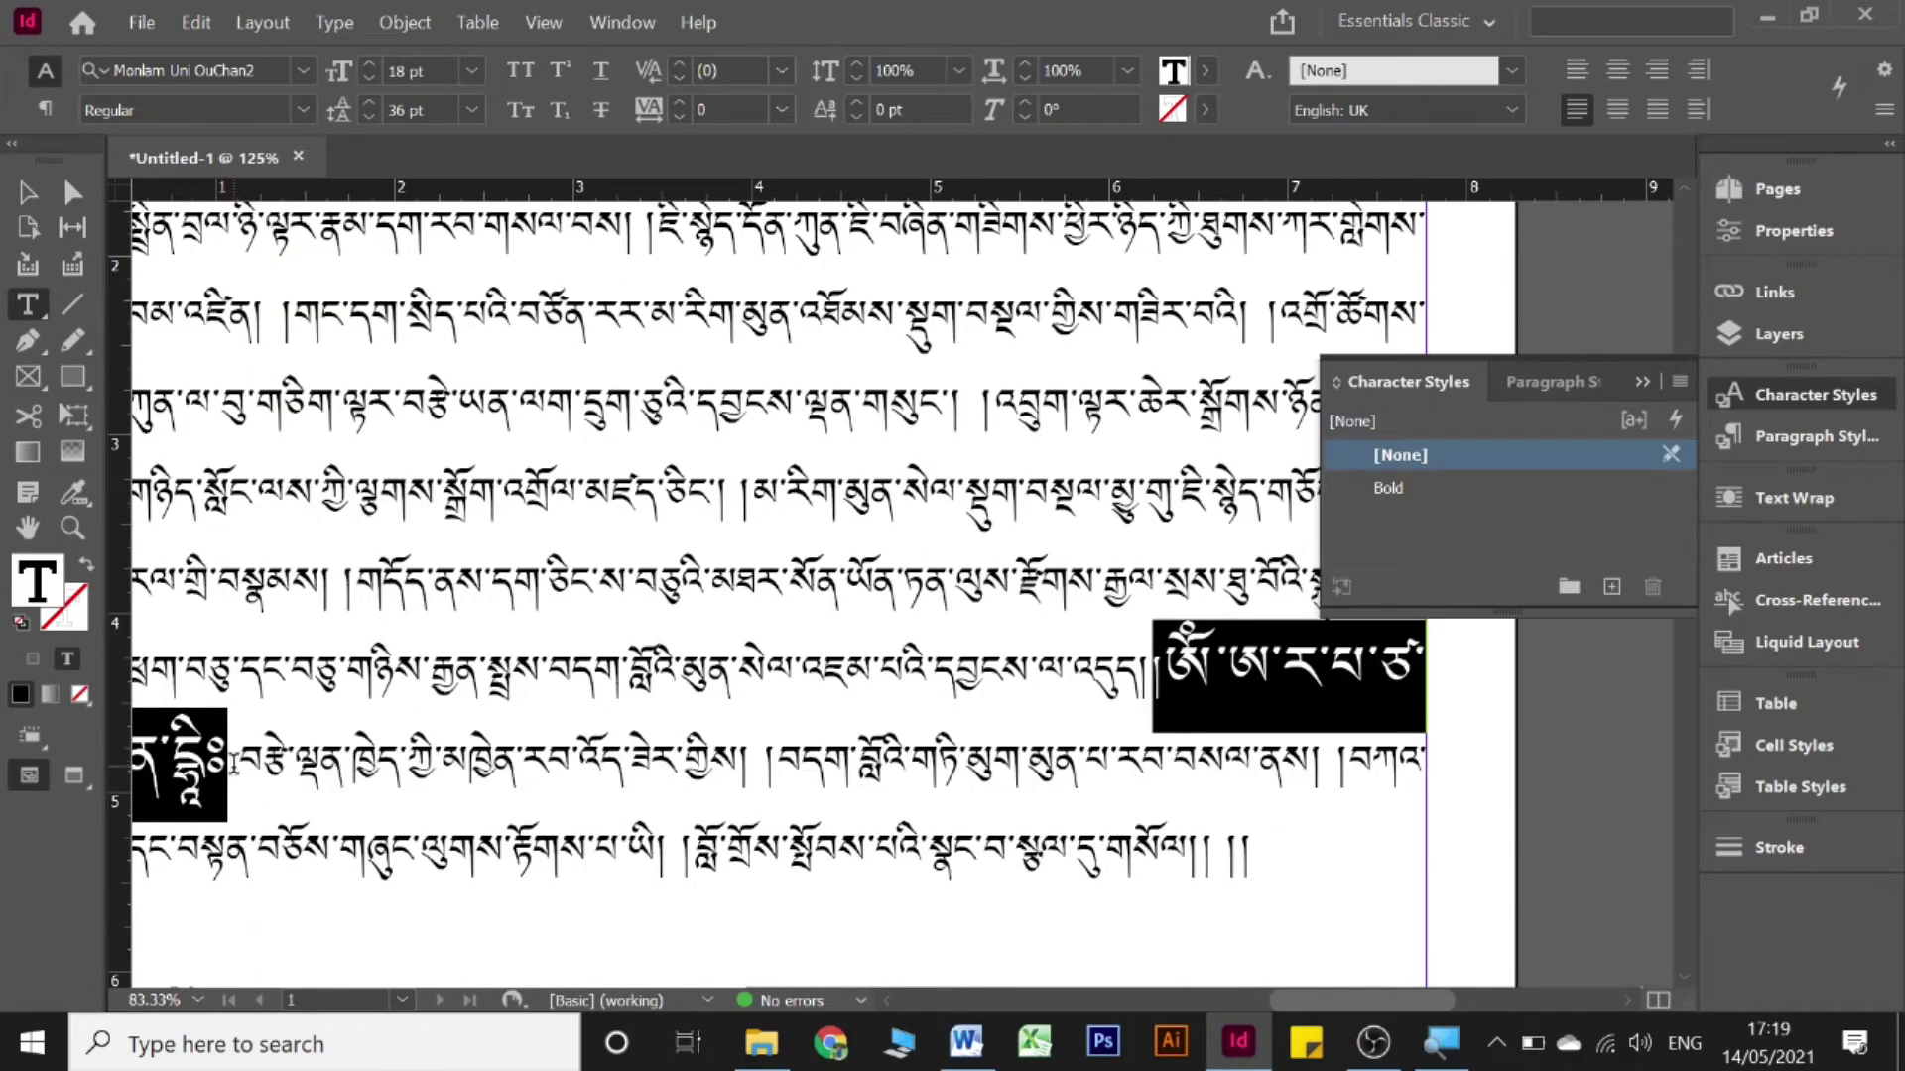
pyautogui.click(1025, 112)
pyautogui.click(1026, 111)
pyautogui.click(1026, 112)
pyautogui.click(1026, 111)
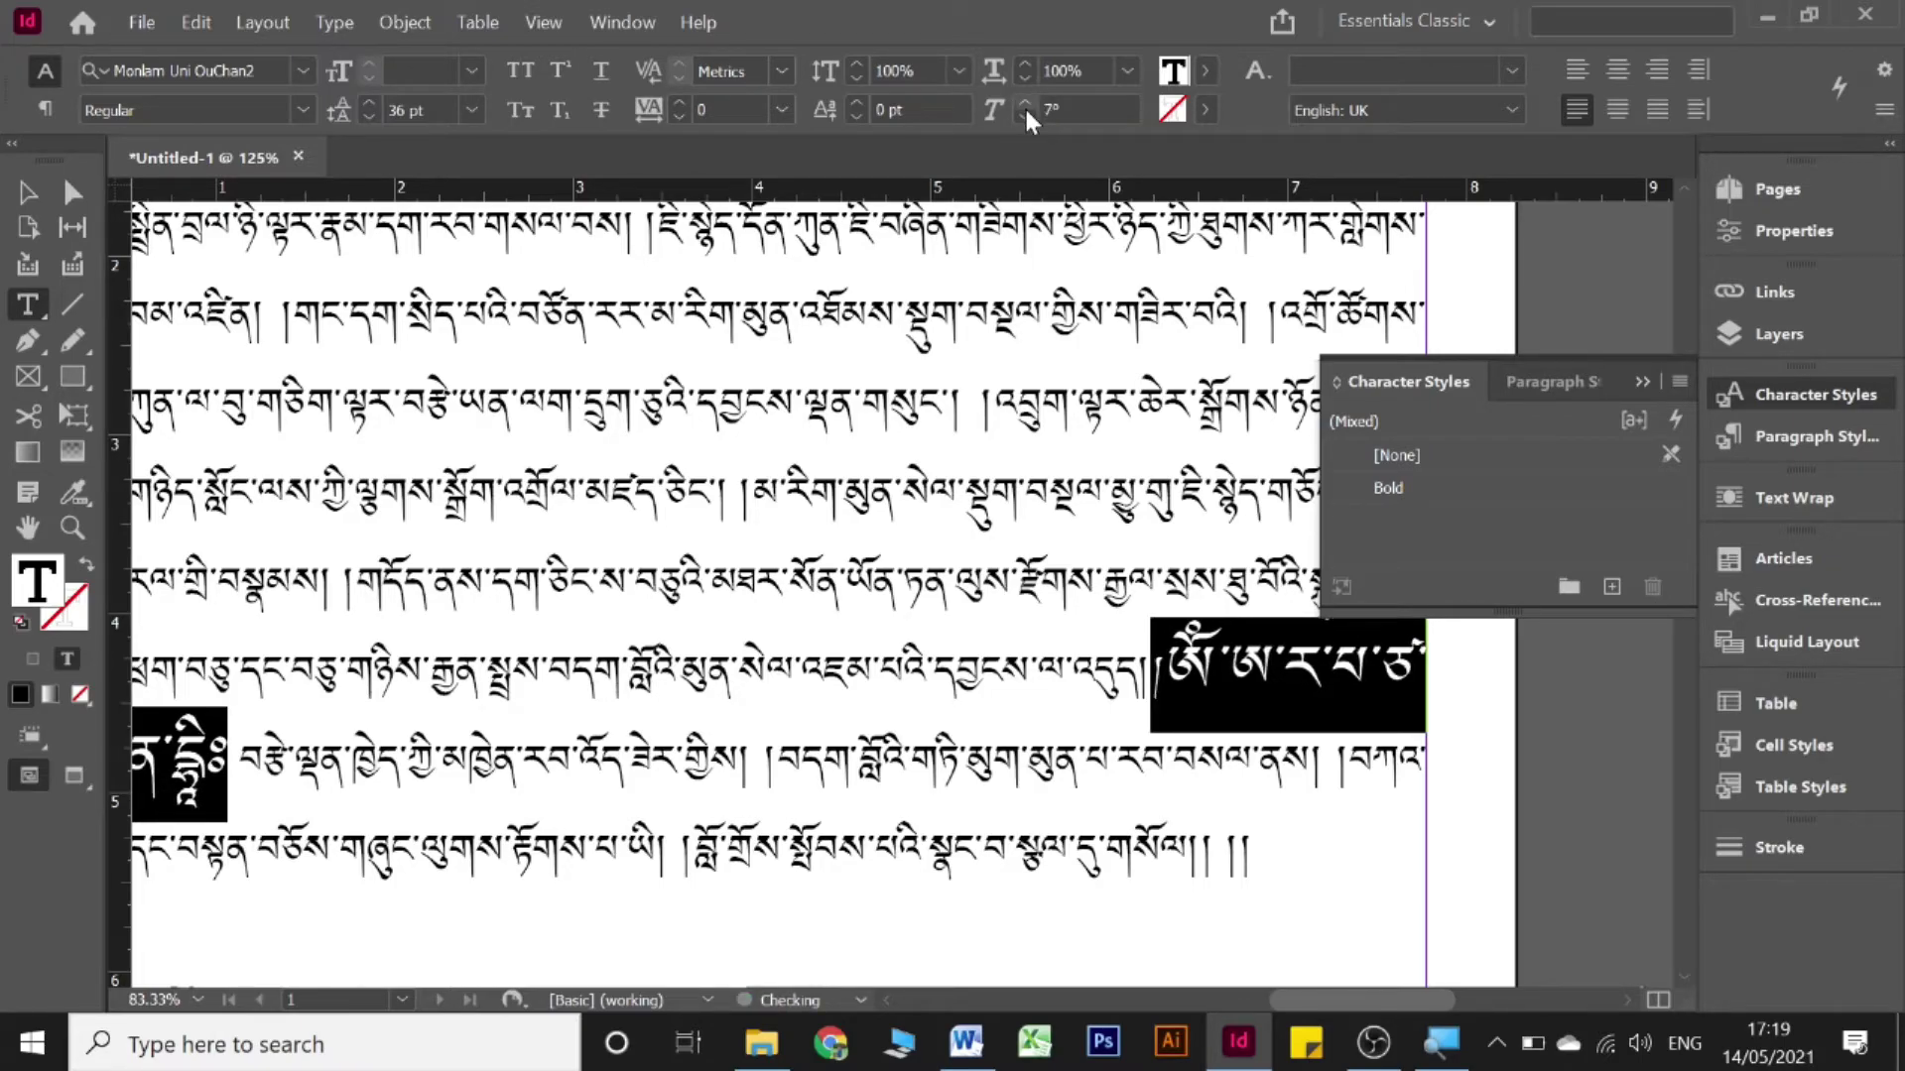
pyautogui.click(1374, 489)
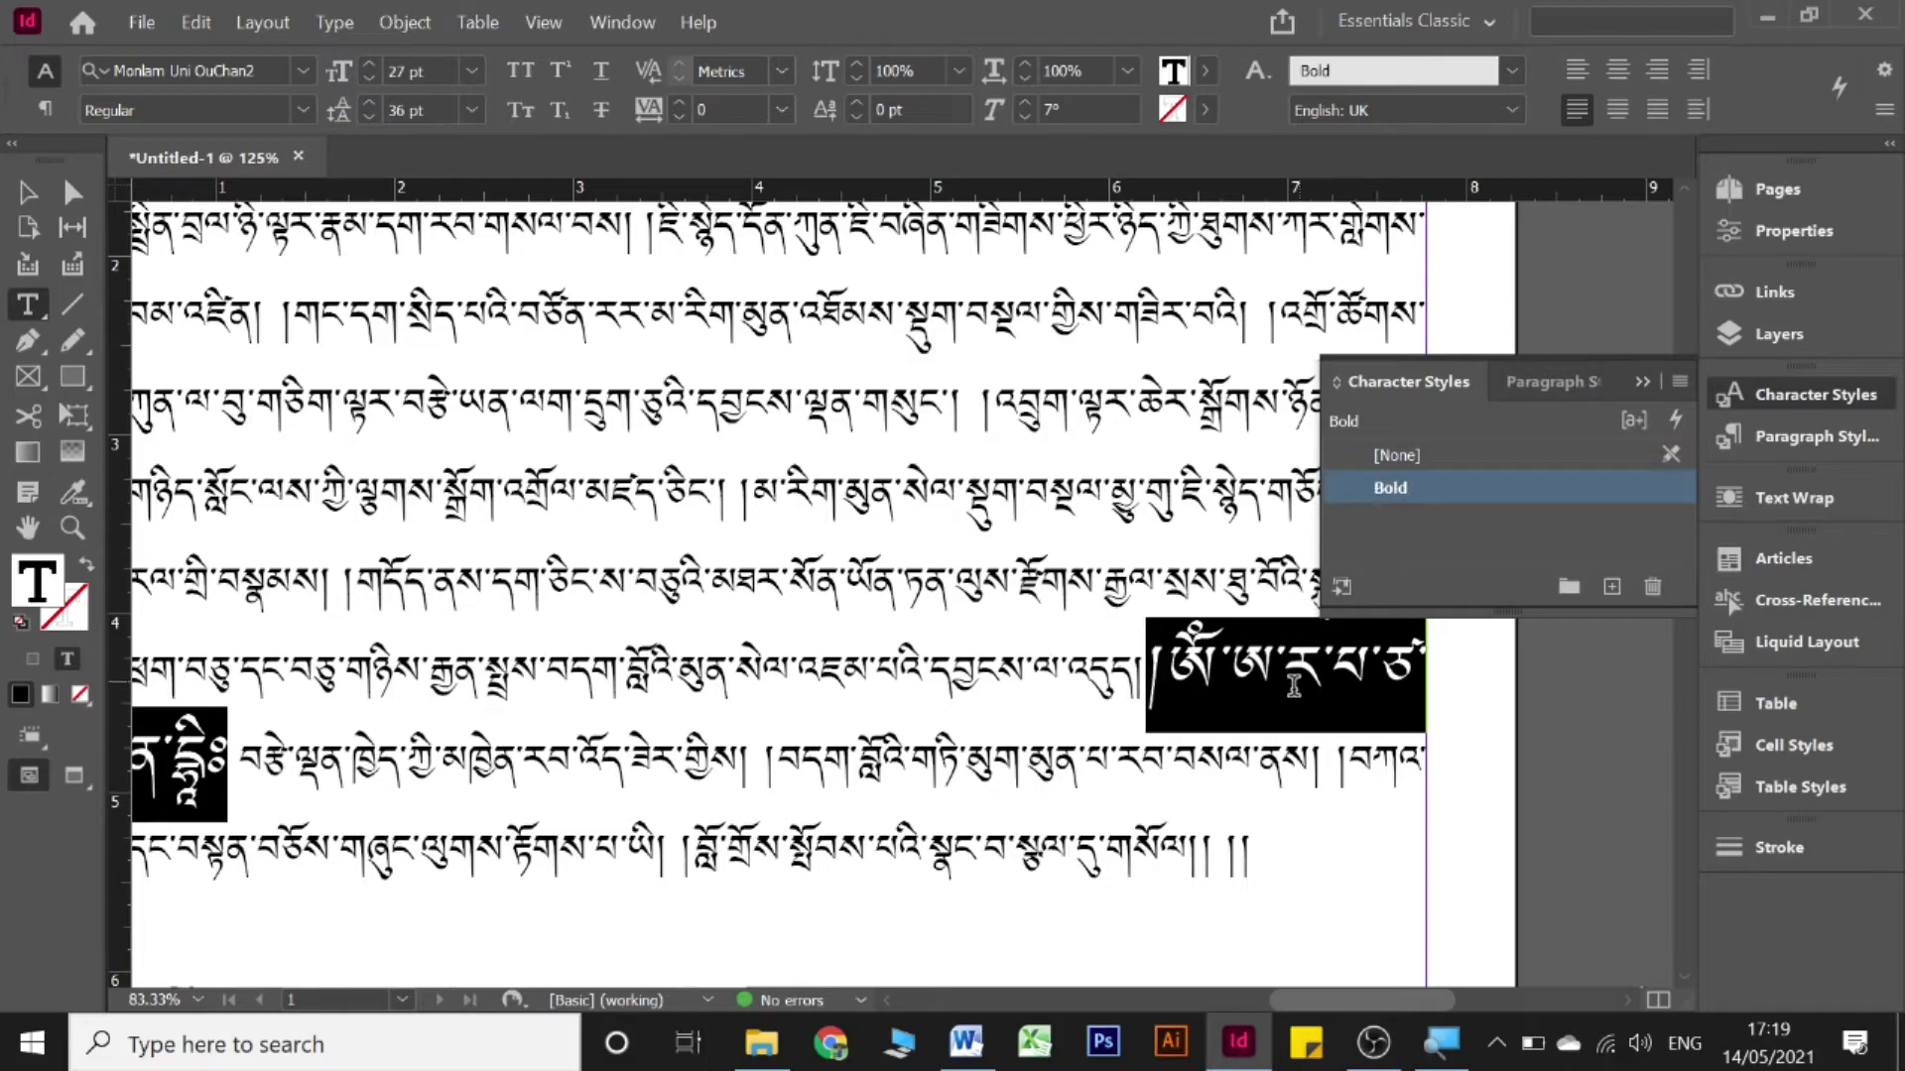
# - Compare the slanted first syllable with the mantra phrase and close the character styles list
pyautogui.click(961, 663)
pyautogui.scroll(3, 958, 659)
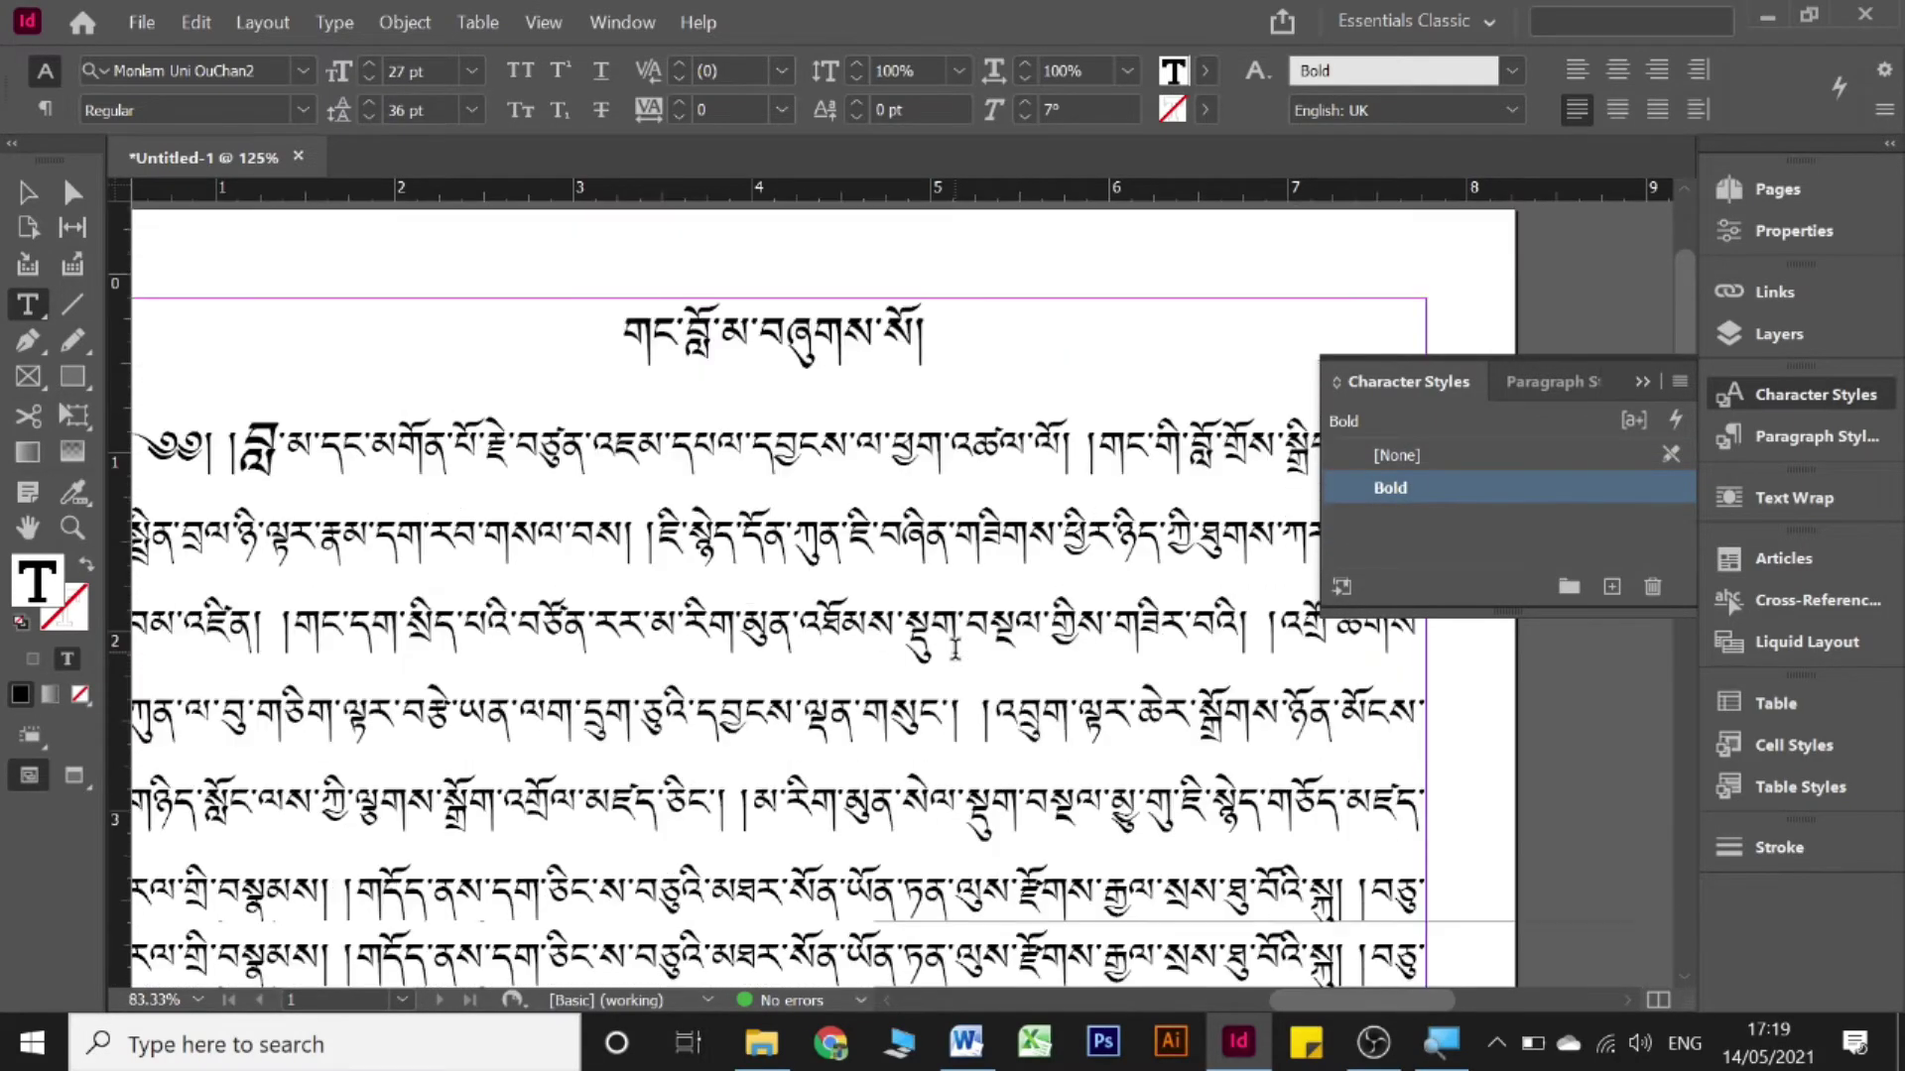
pyautogui.scroll(-1, 955, 650)
pyautogui.scroll(-2, 955, 650)
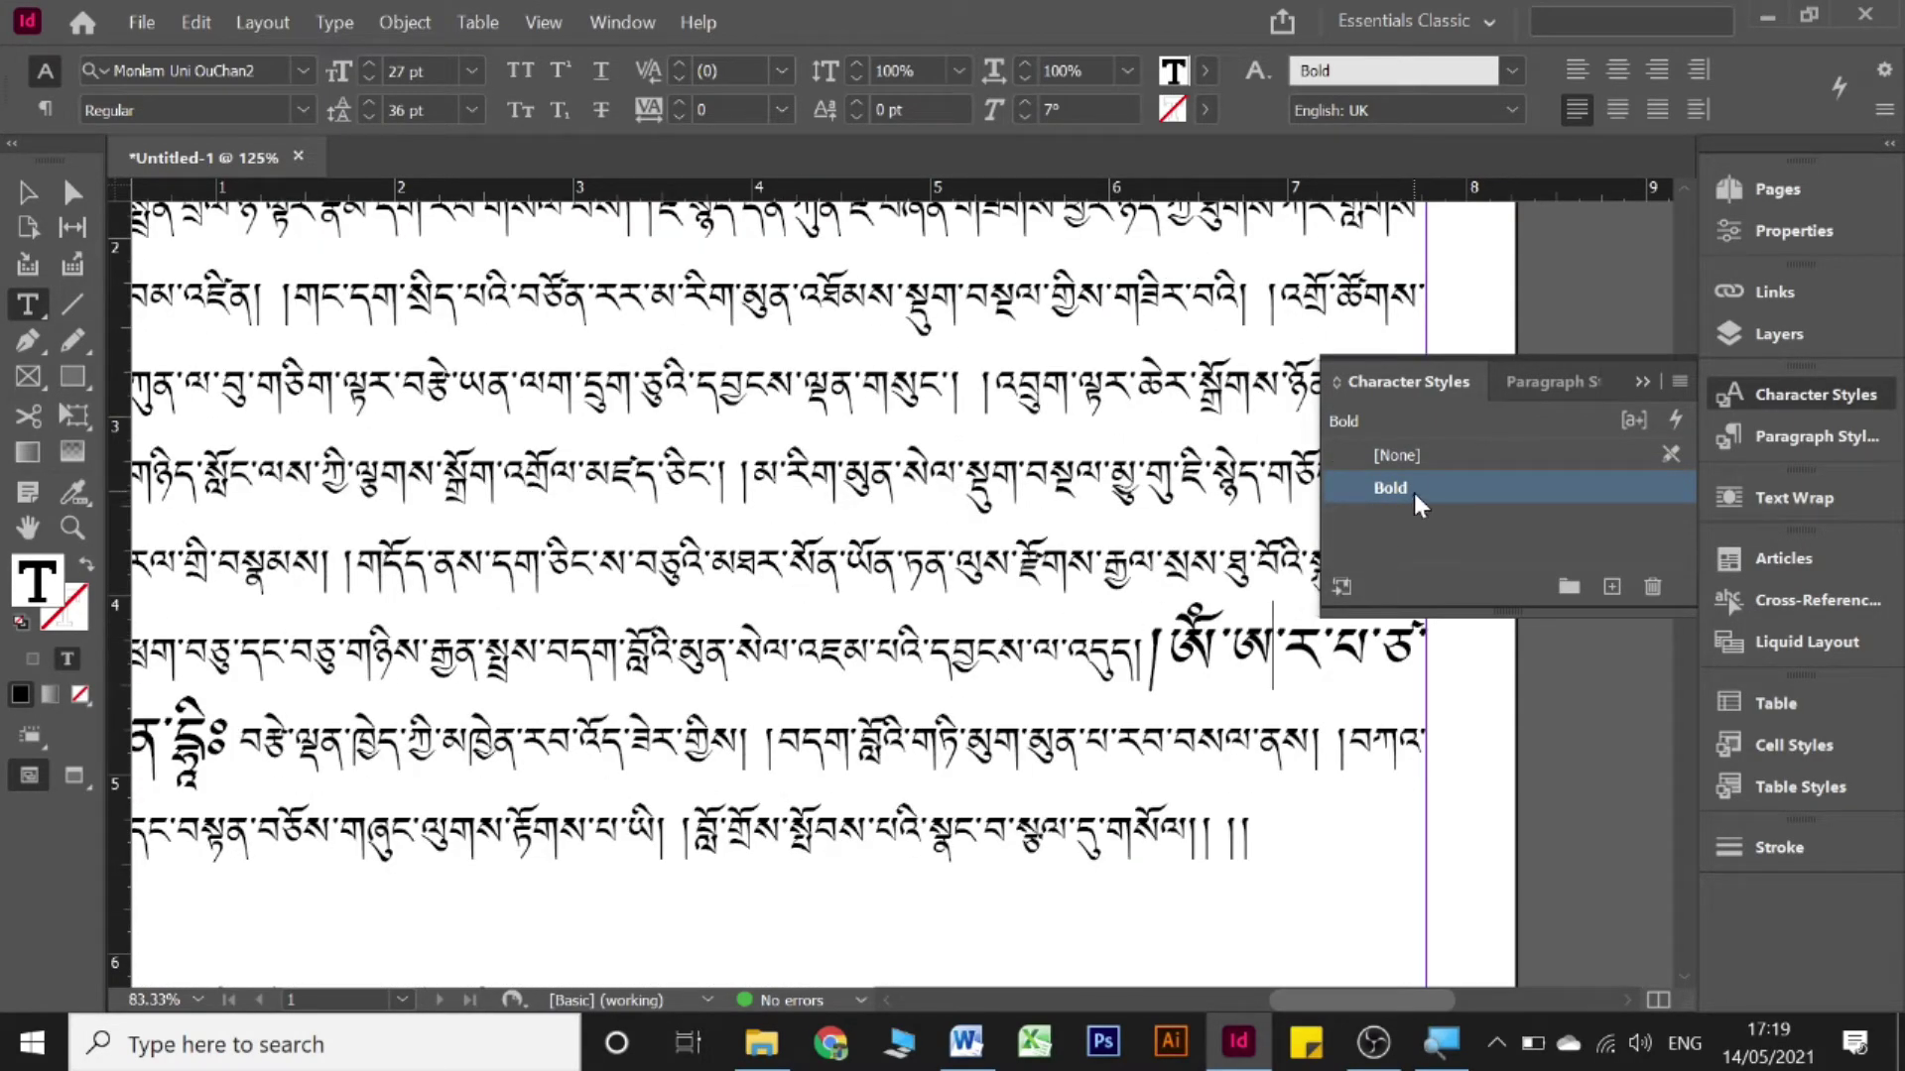
pyautogui.click(1773, 412)
pyautogui.scroll(1, 794, 595)
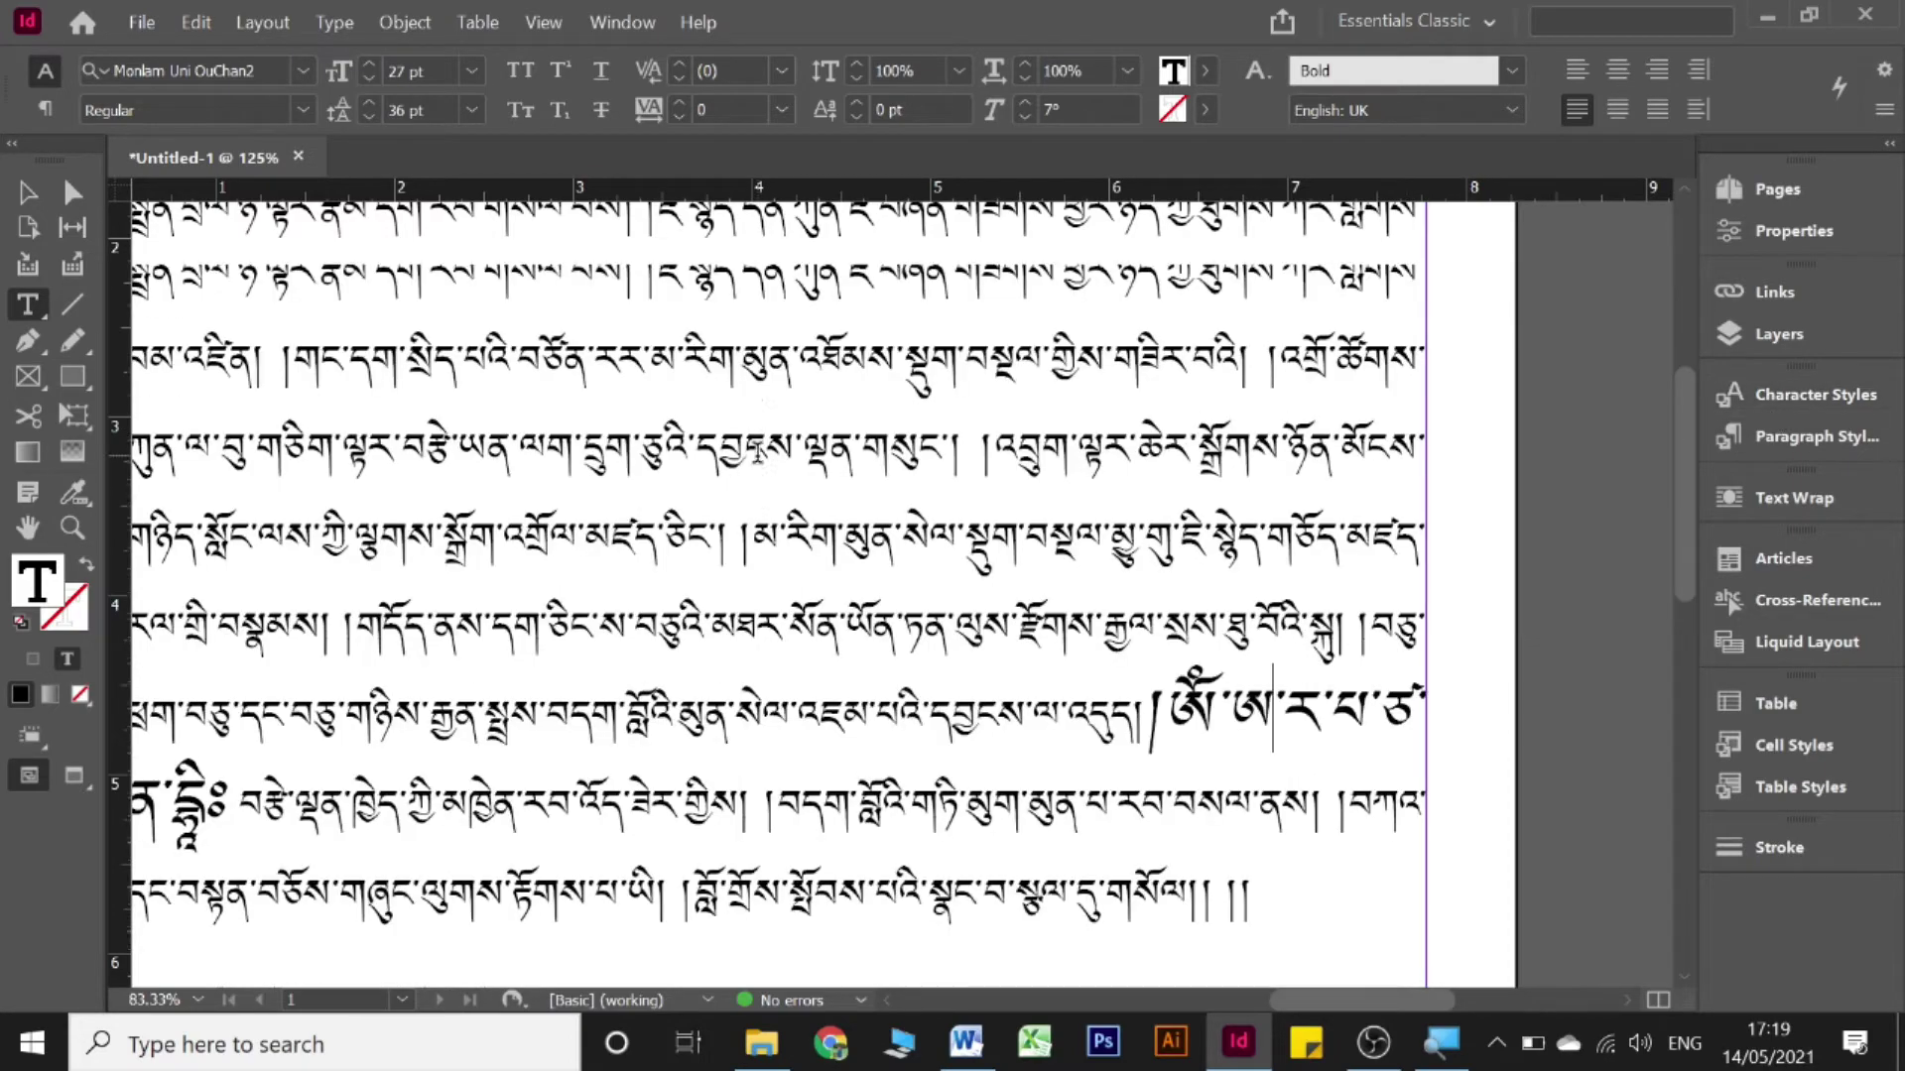
pyautogui.moveTo(711, 437); pyautogui.dragTo(744, 437)
pyautogui.doubleClick(886, 405)
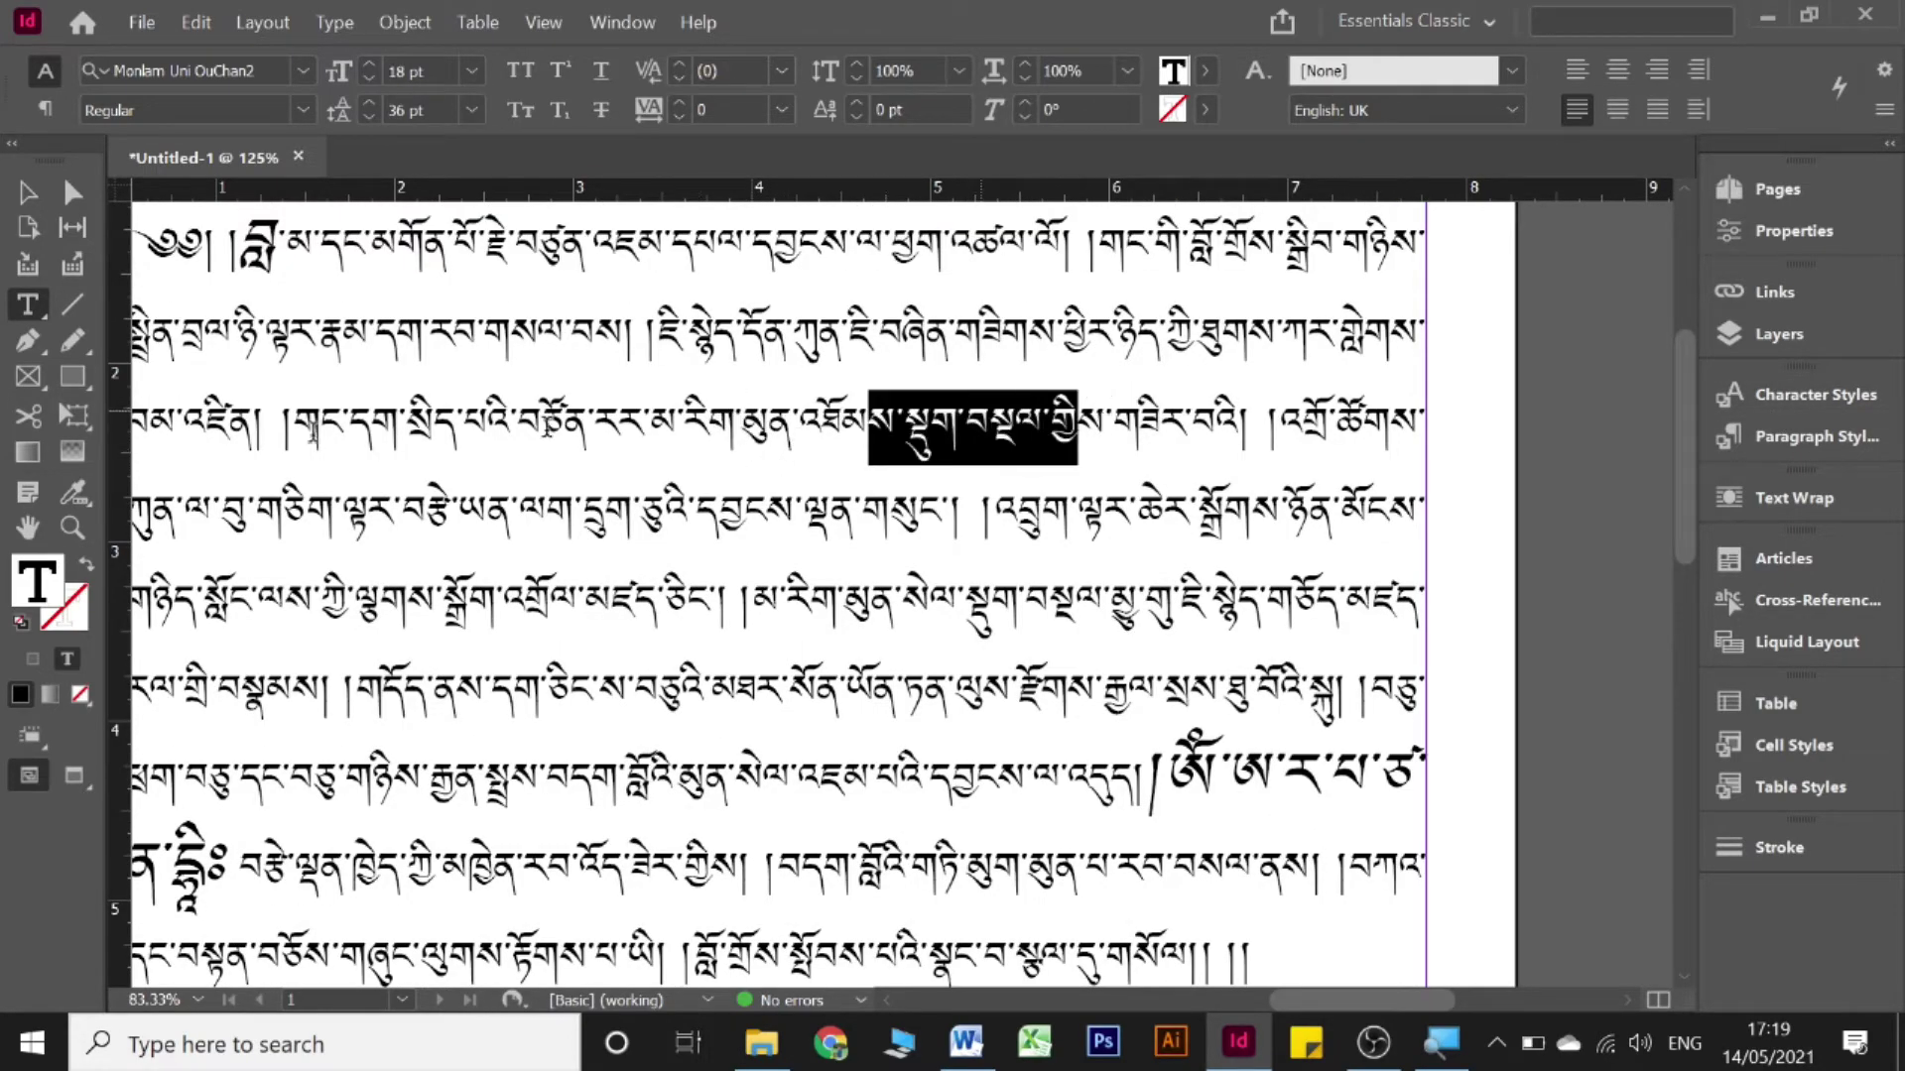
pyautogui.click(547, 426)
pyautogui.press('Escape')
pyautogui.press('e')
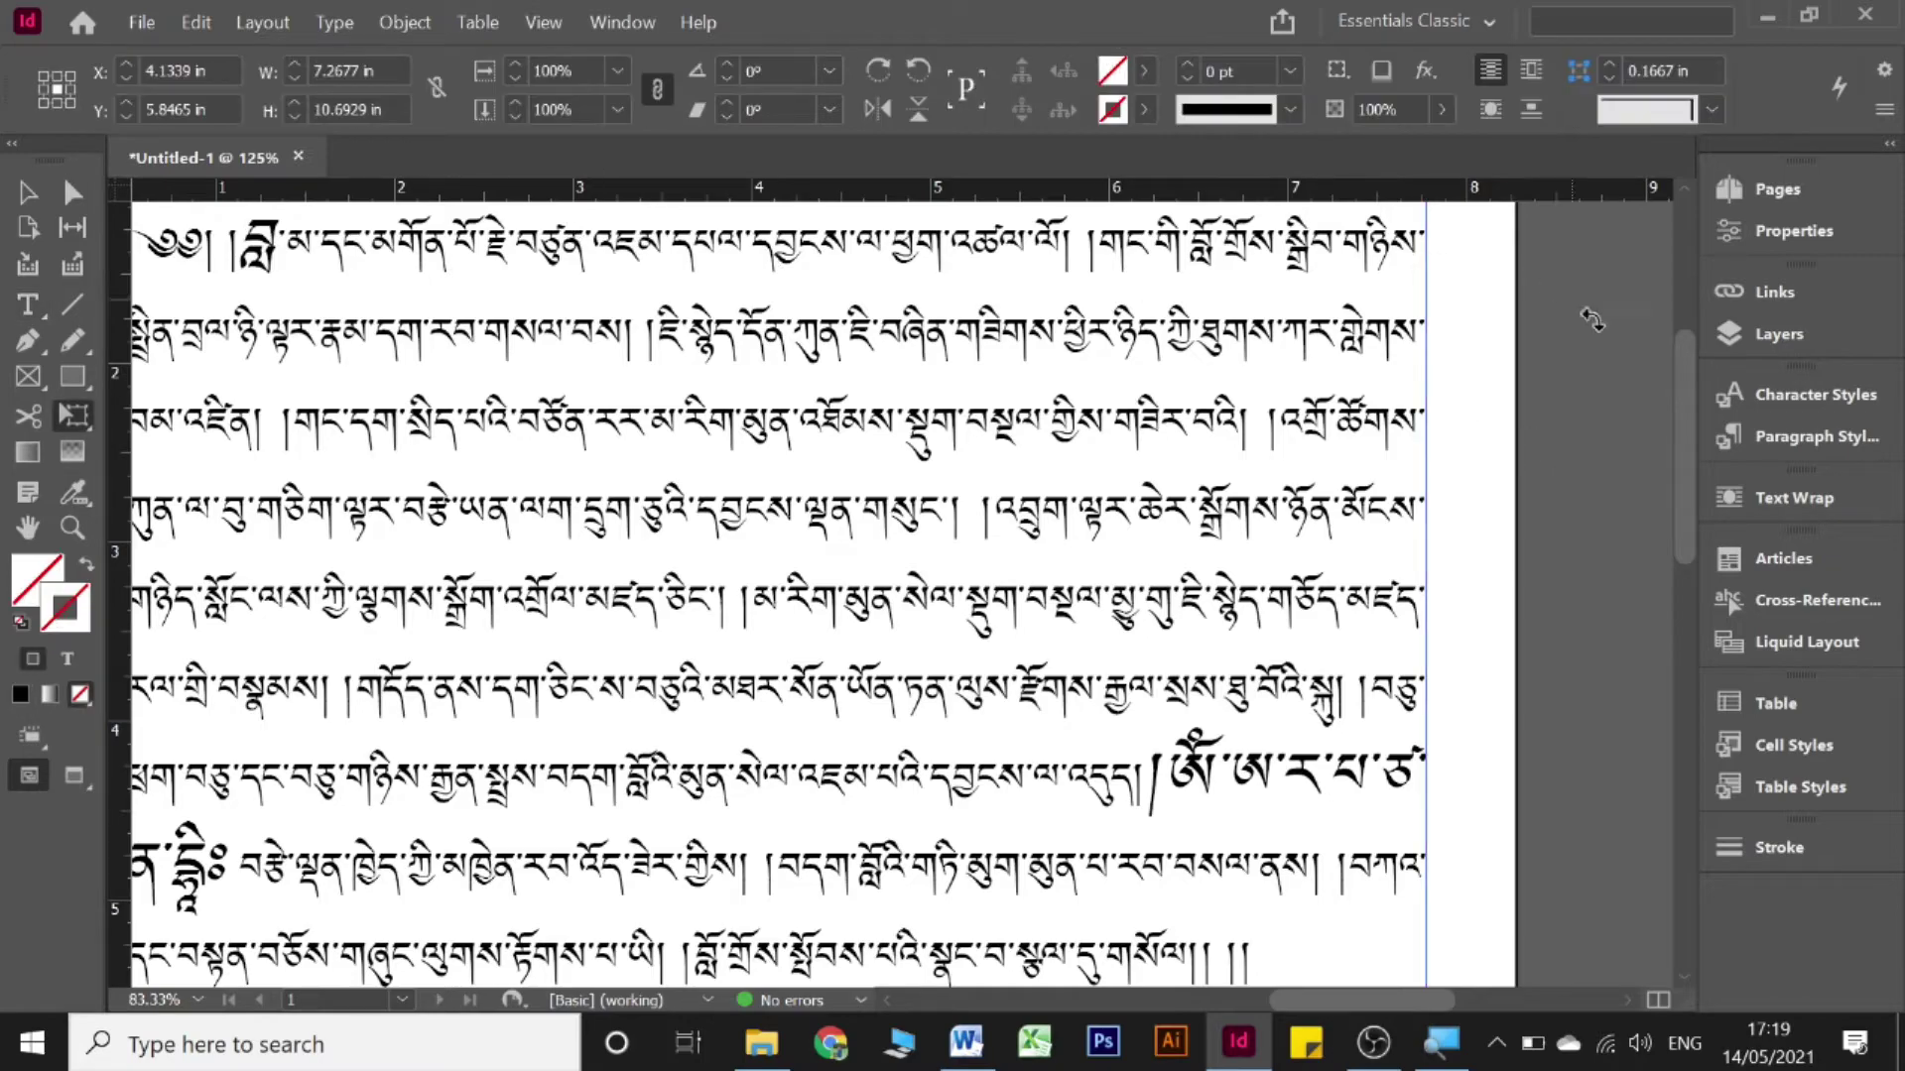
# - Try the Bold character style on the phrase གང་དག་སྲིད་པའི་ in the third body line and reset it to [None]
pyautogui.click(1791, 395)
pyautogui.click(30, 194)
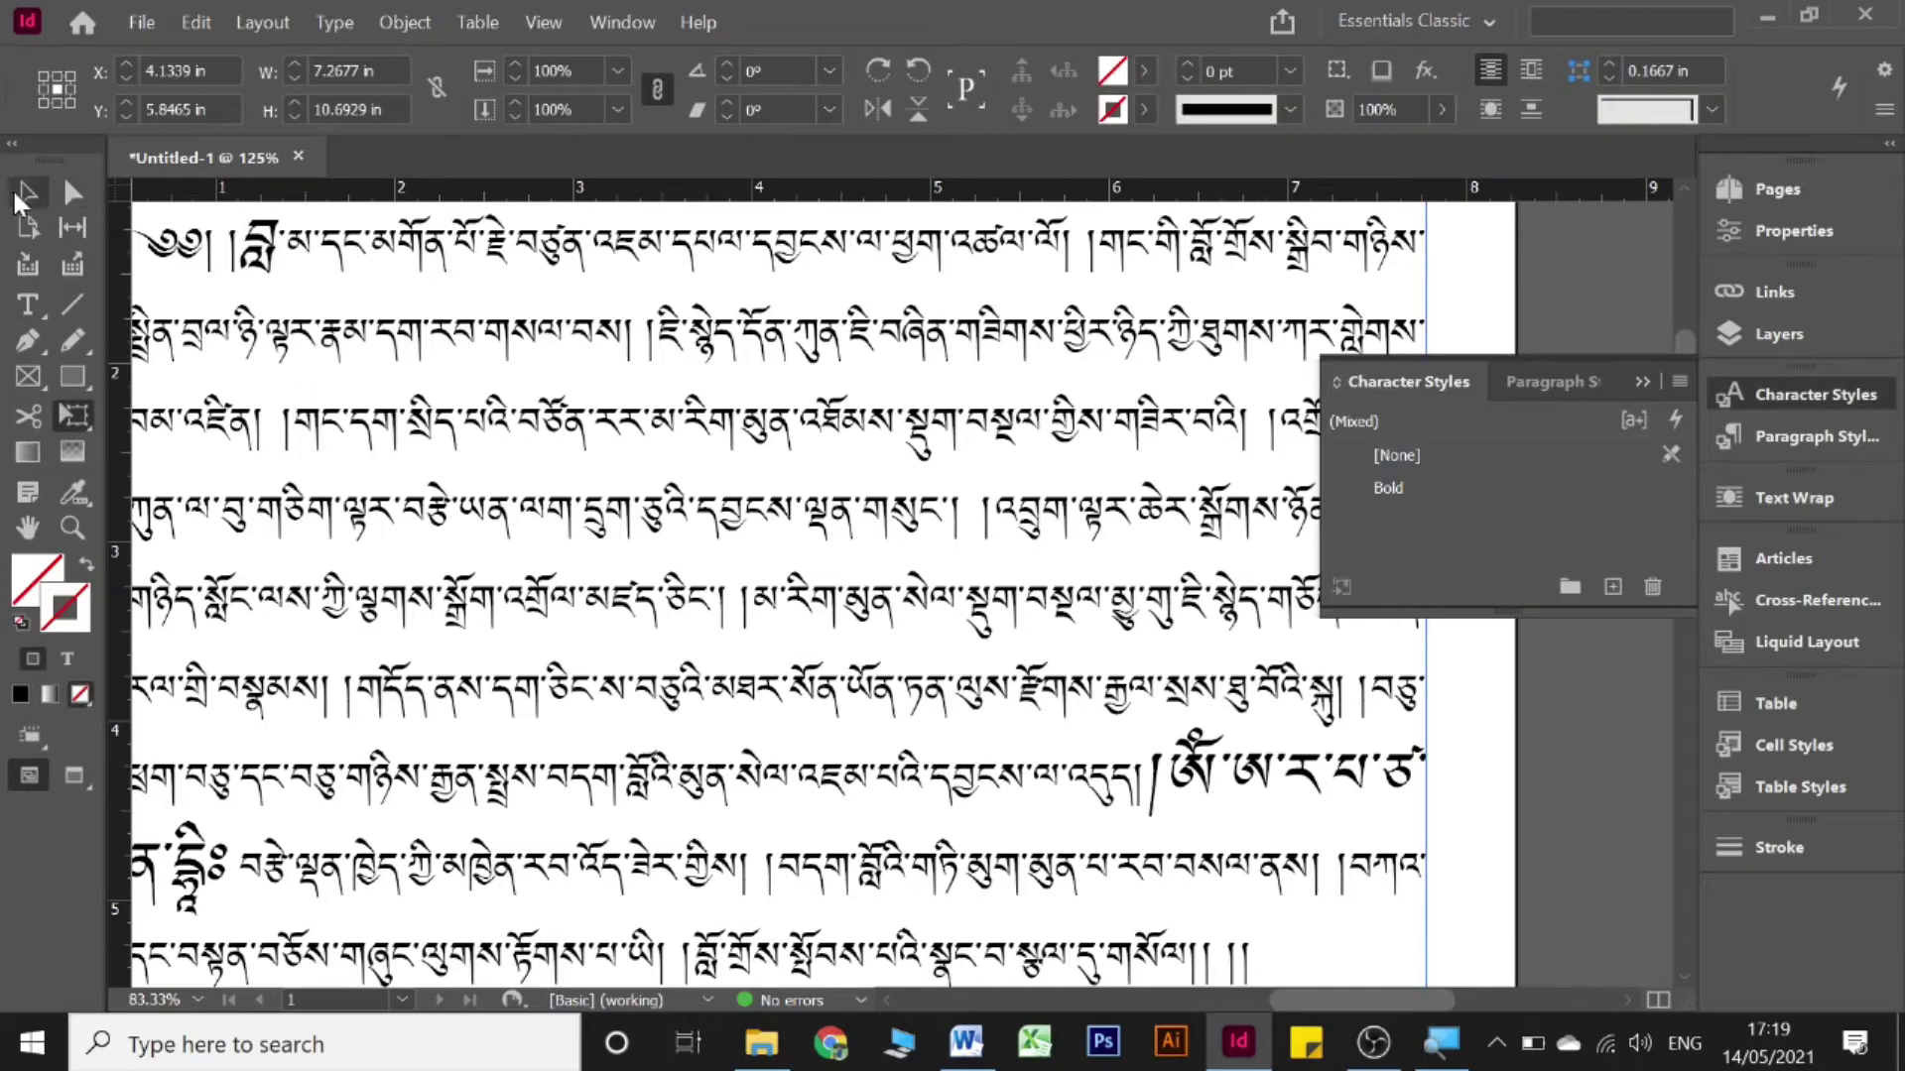
pyautogui.doubleClick(548, 516)
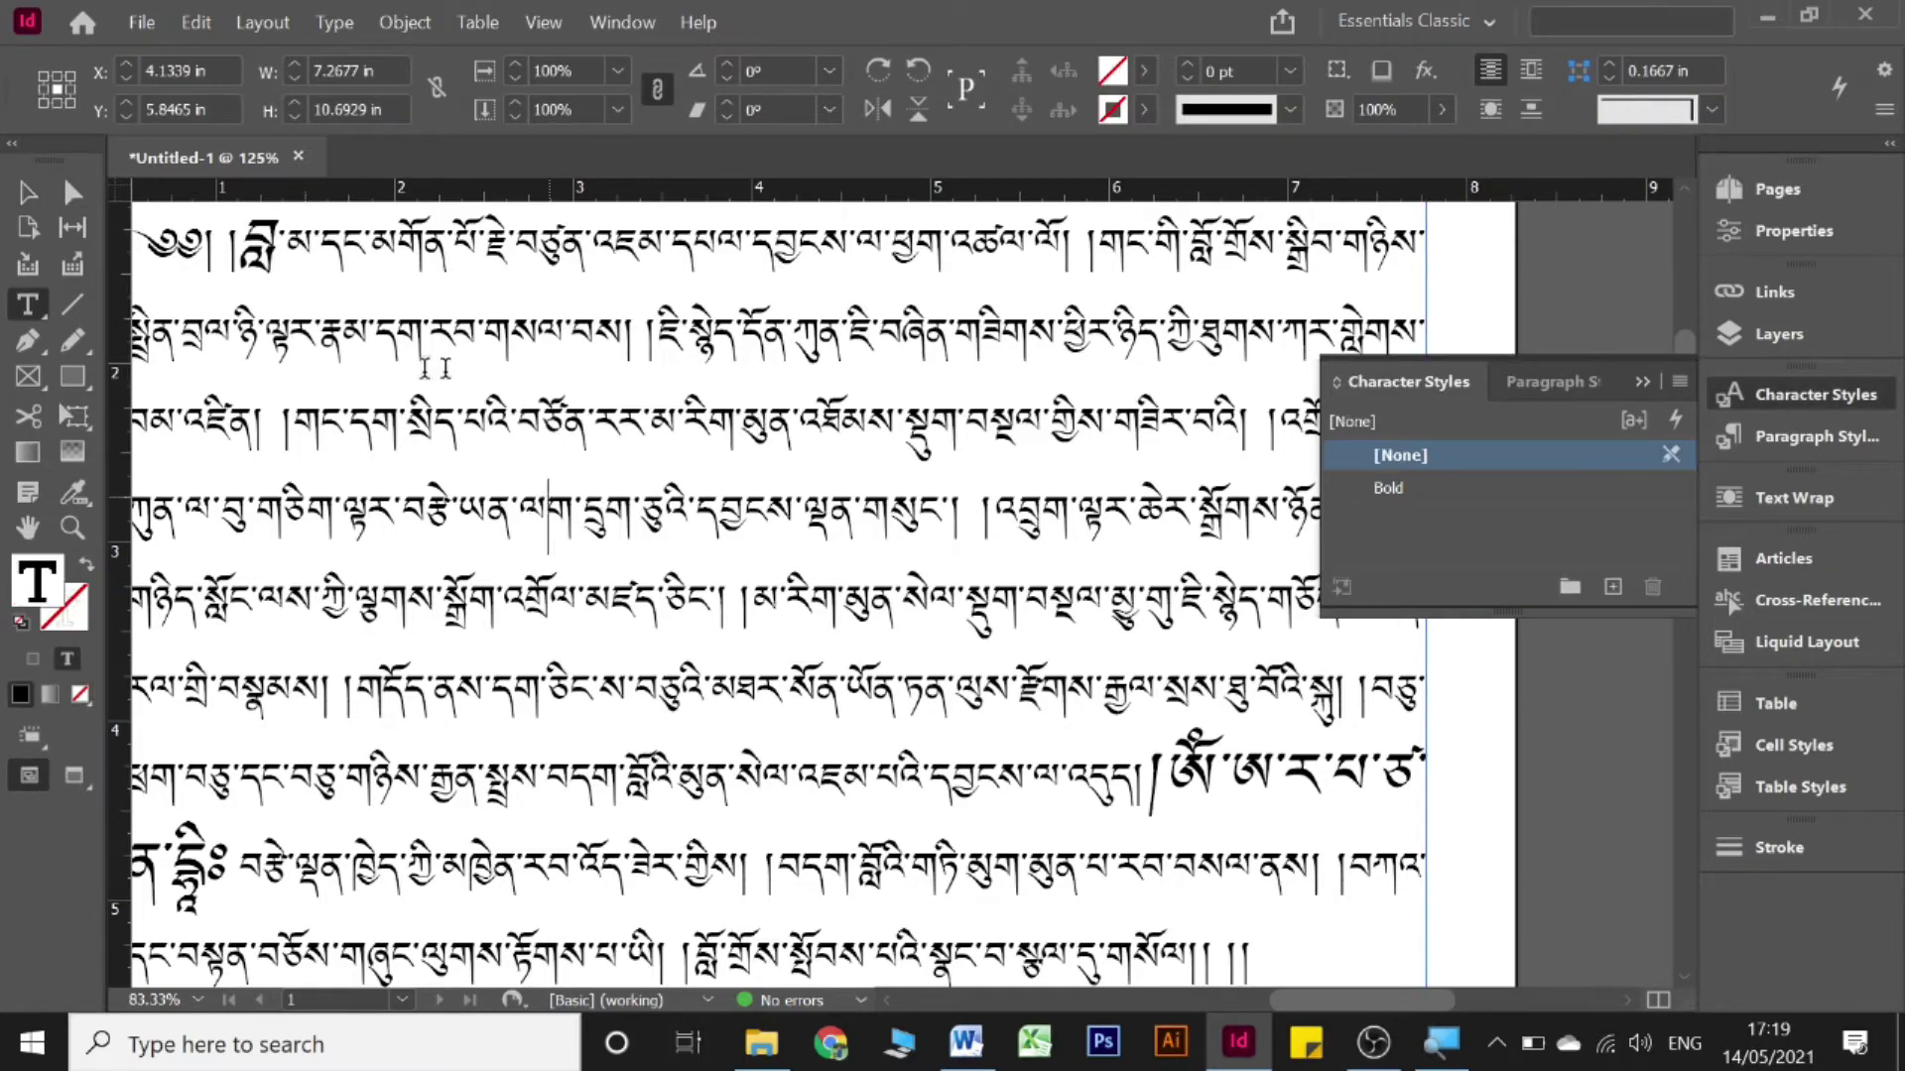
pyautogui.moveTo(286, 426); pyautogui.dragTo(517, 427)
pyautogui.click(1449, 486)
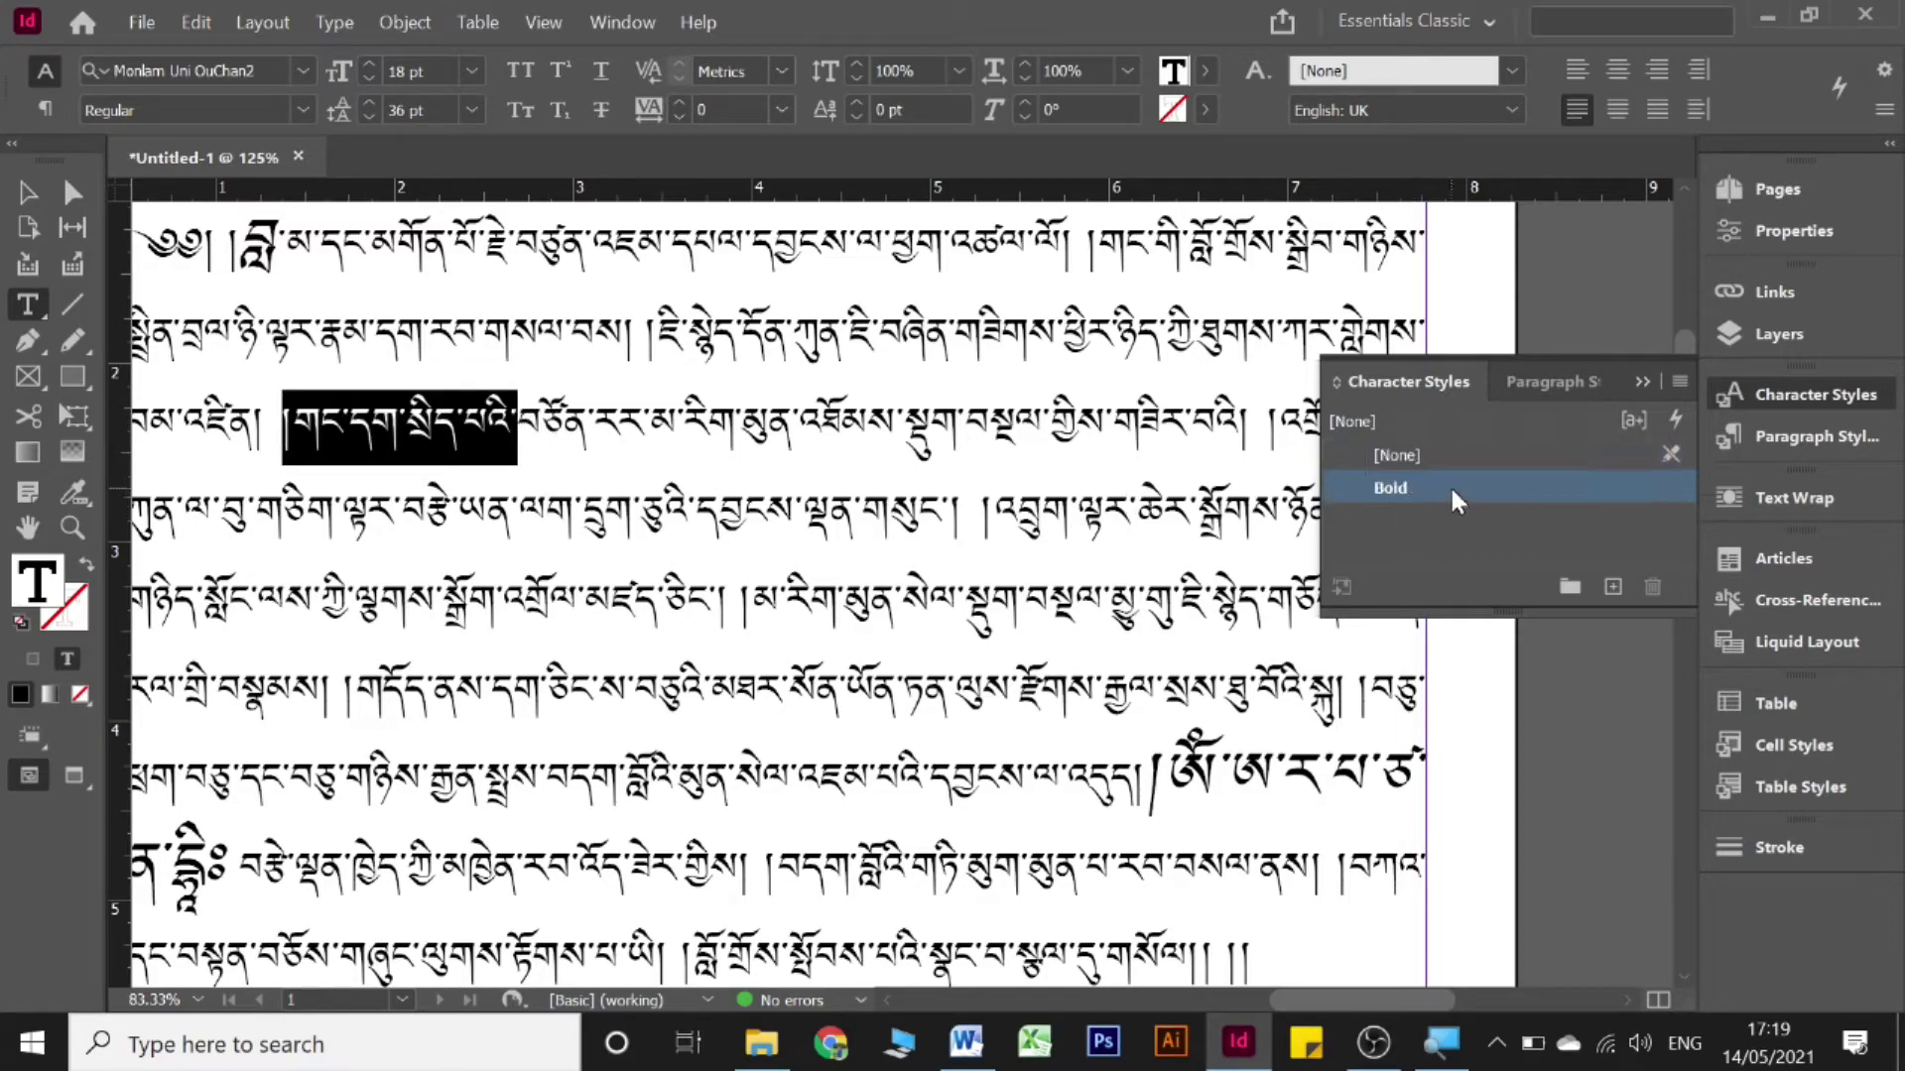
pyautogui.click(1449, 484)
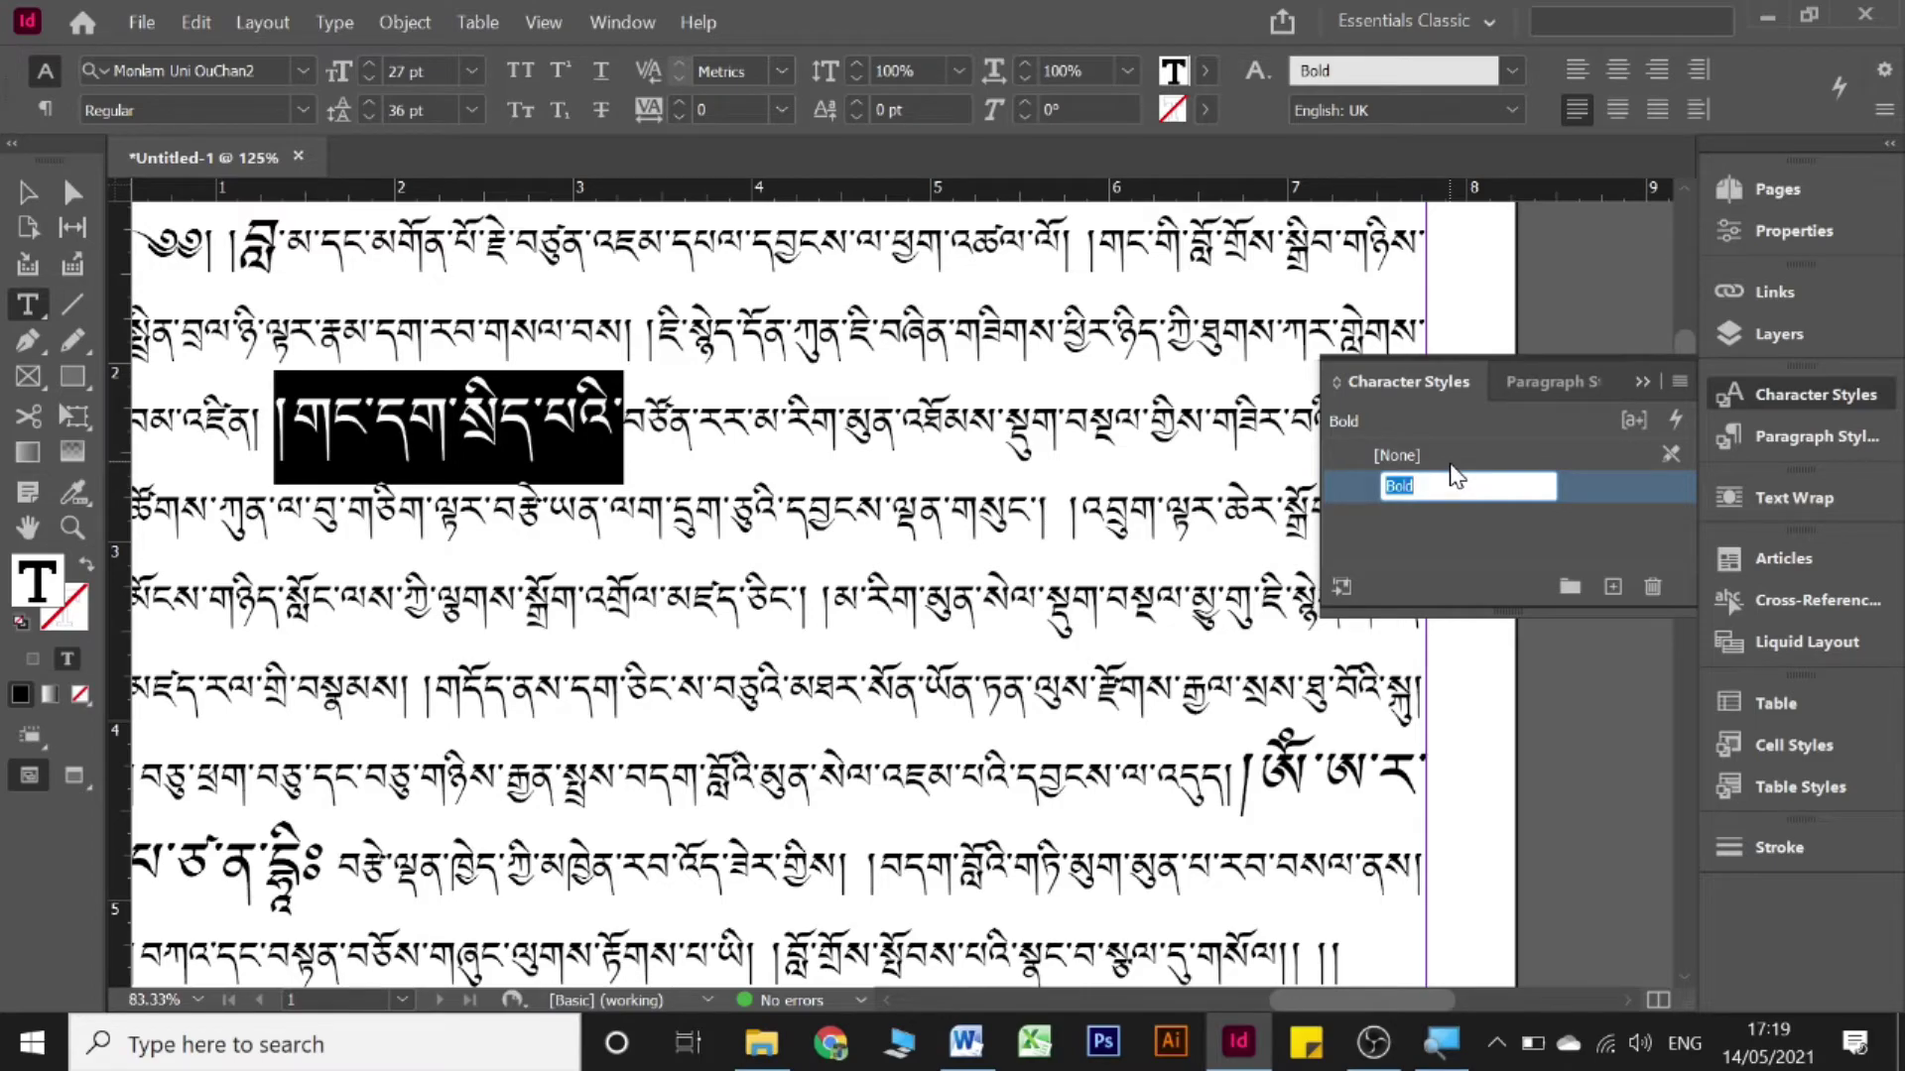
pyautogui.click(1449, 454)
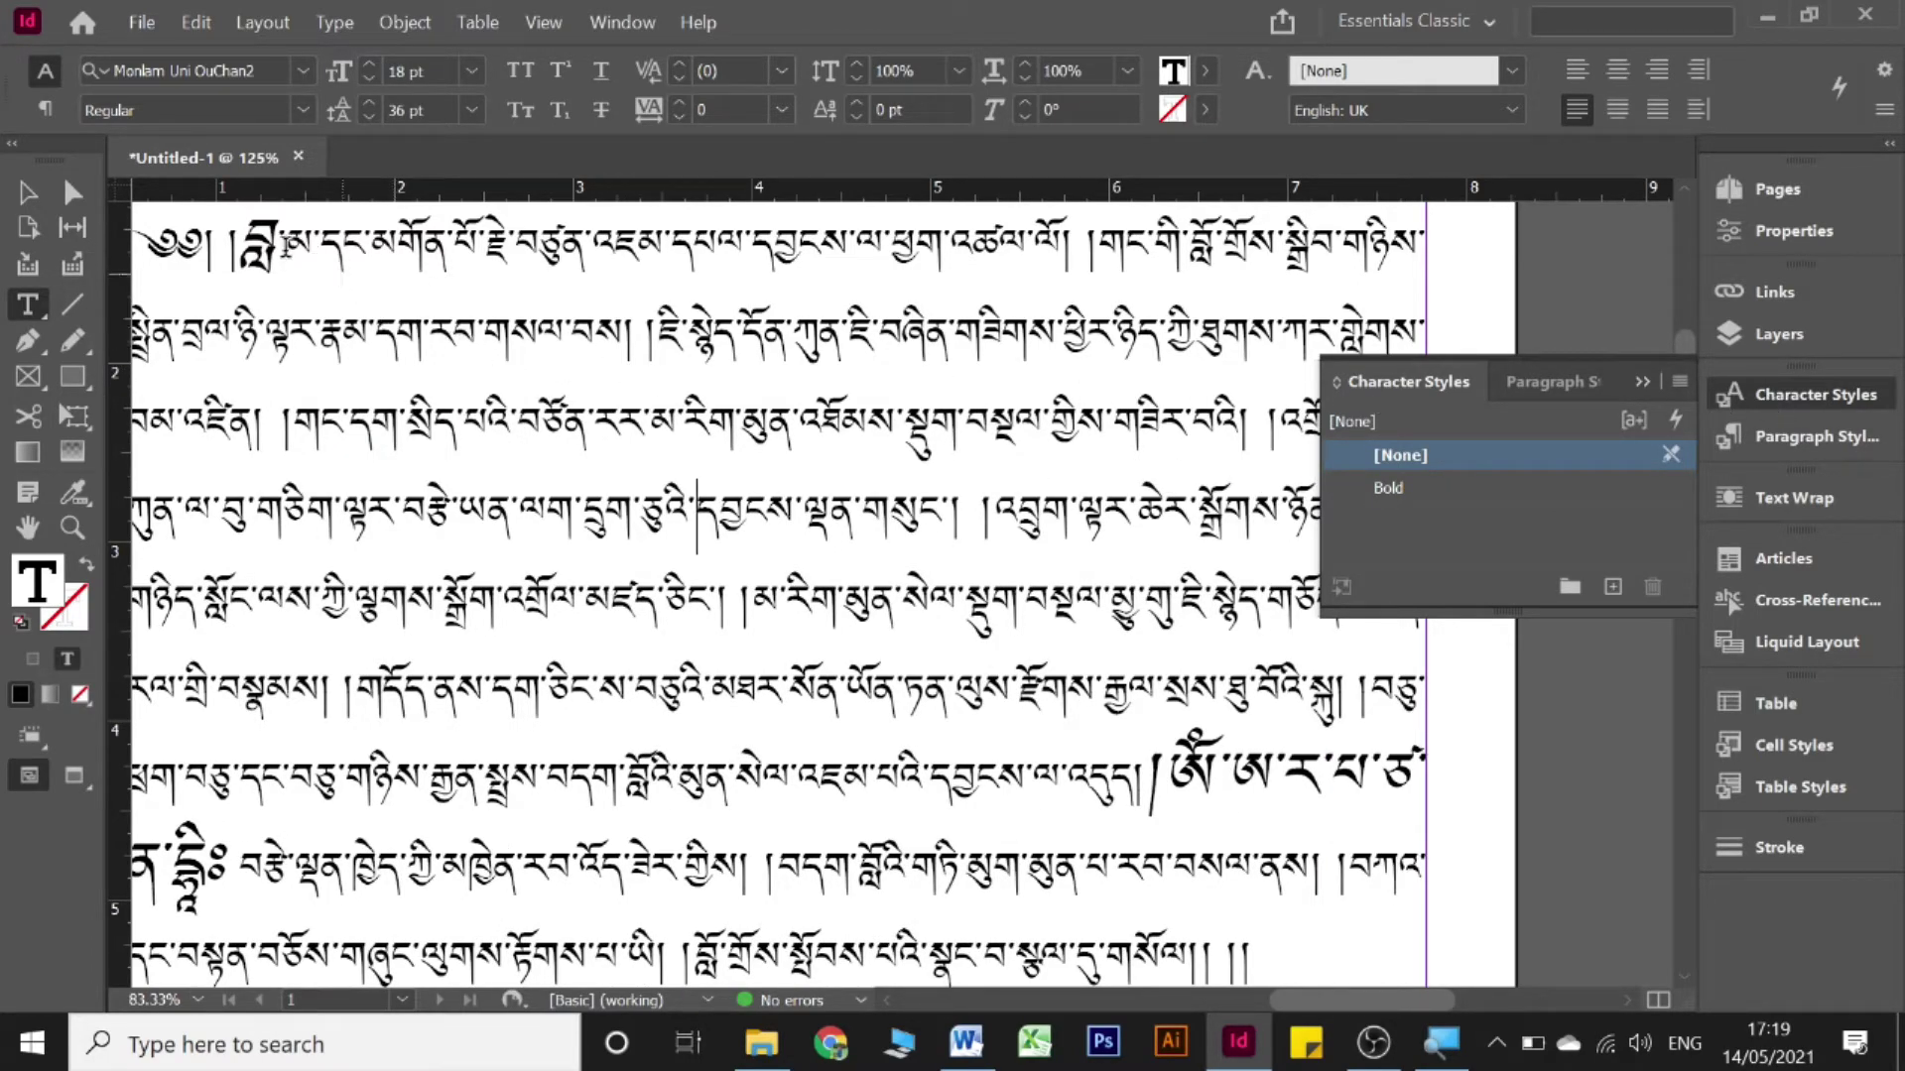
# - Examine the styles assigned to single syllables, longer body passages and the mantra phrase in the character and paragraph styles lists
pyautogui.moveTo(280, 245); pyautogui.dragTo(321, 248)
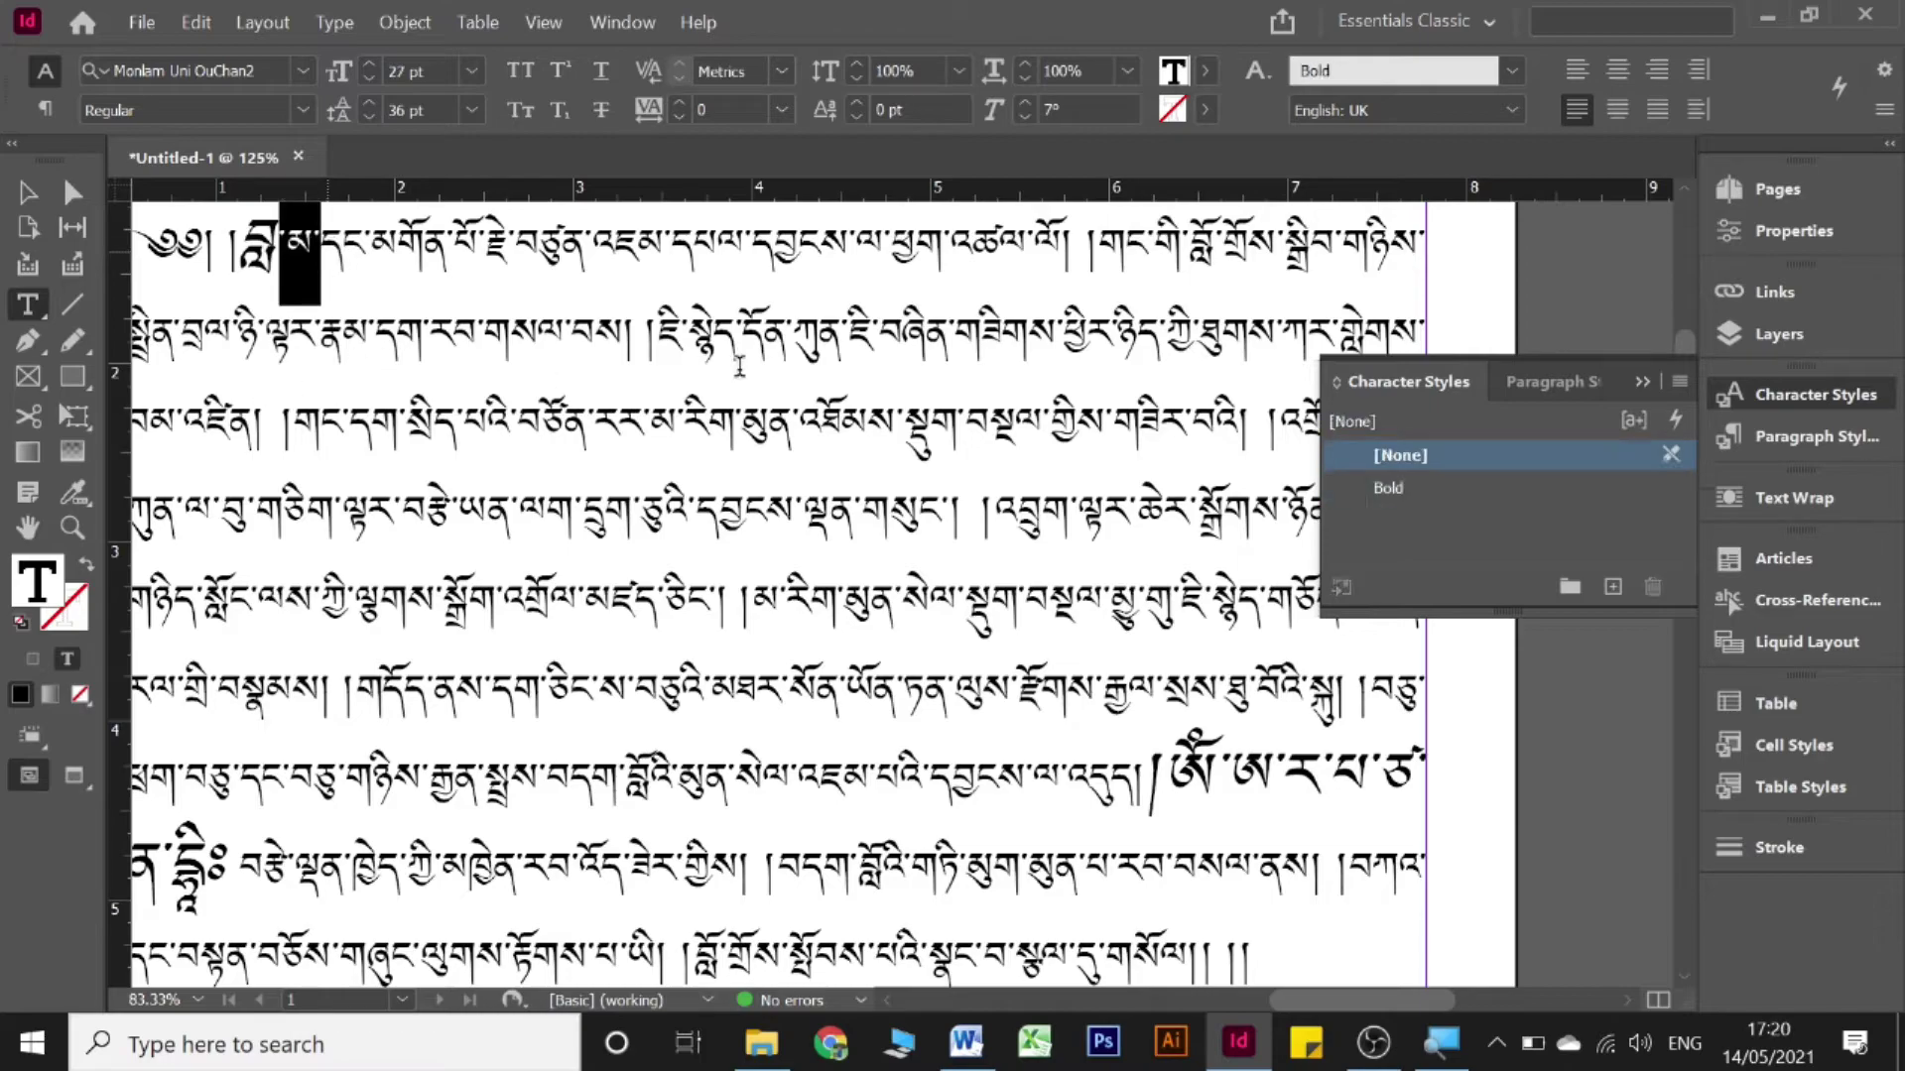
pyautogui.moveTo(638, 337); pyautogui.dragTo(1258, 439)
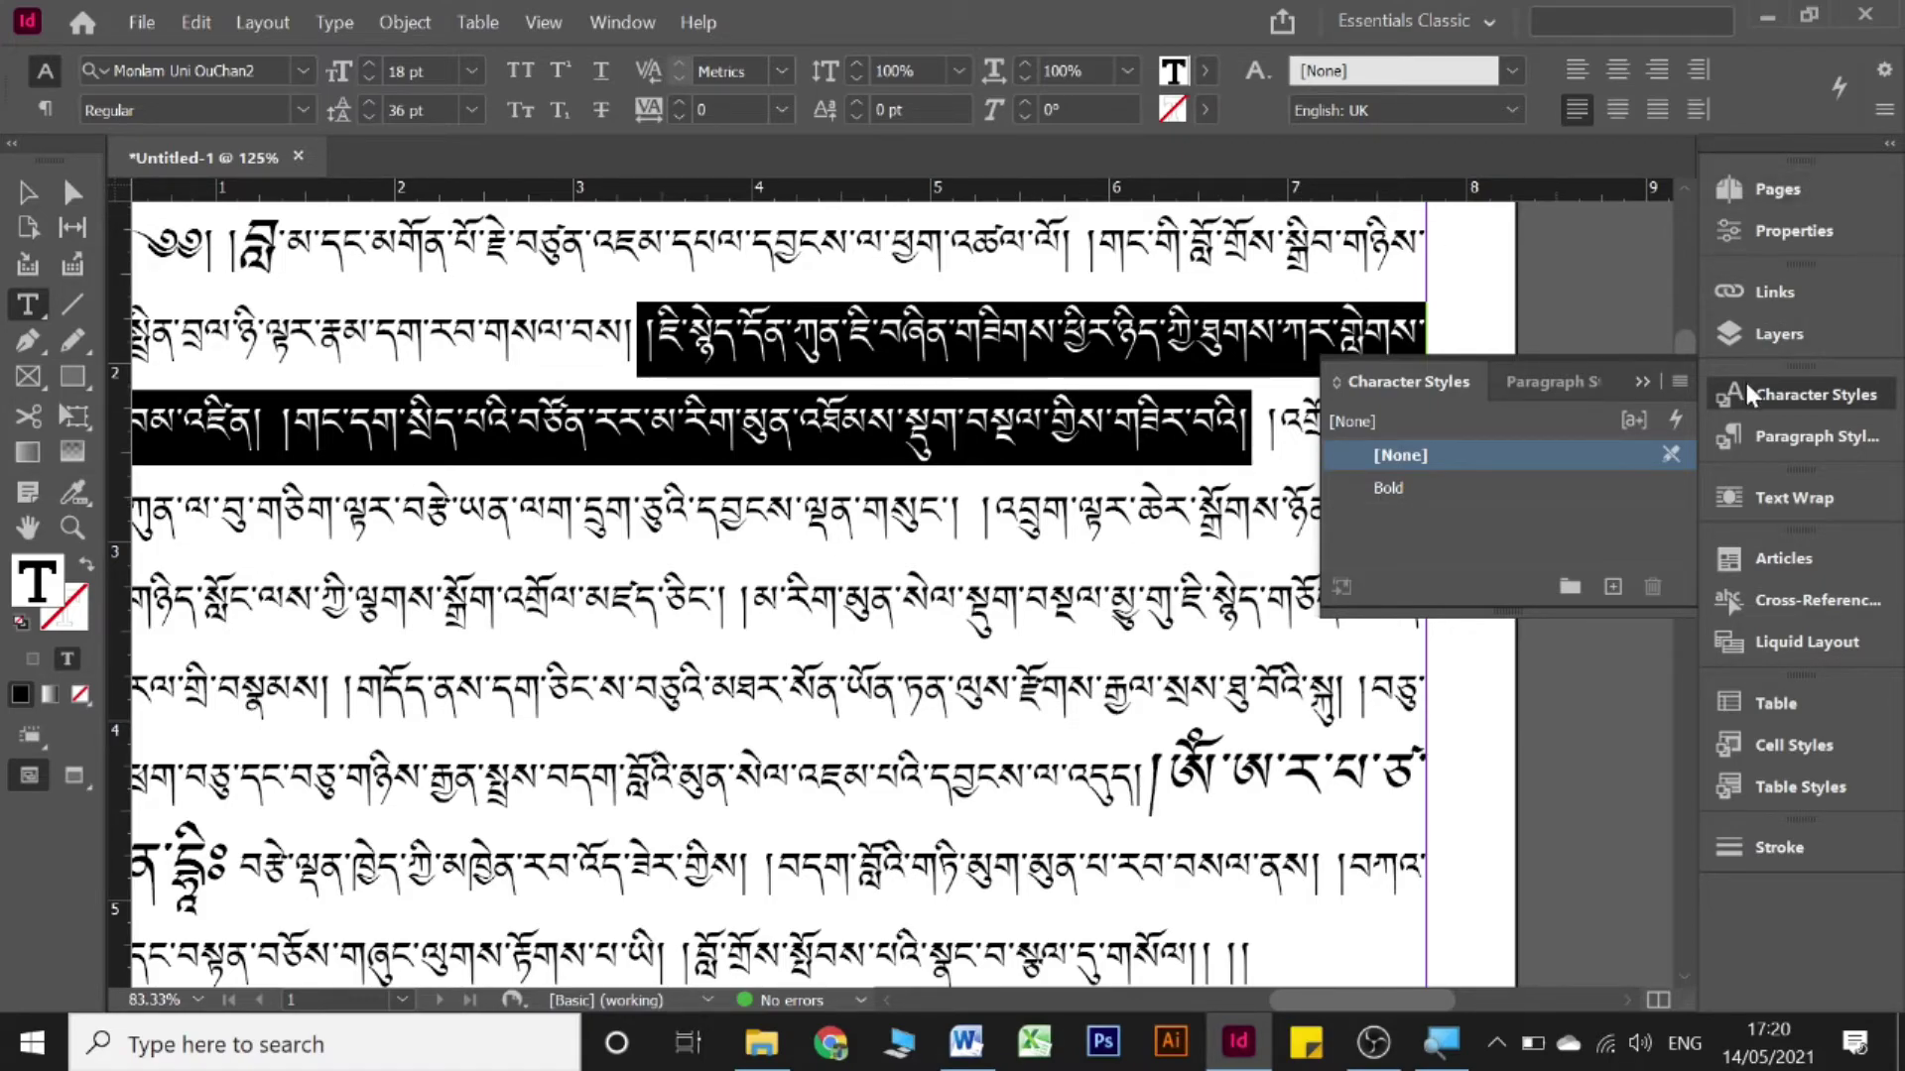
pyautogui.click(1748, 439)
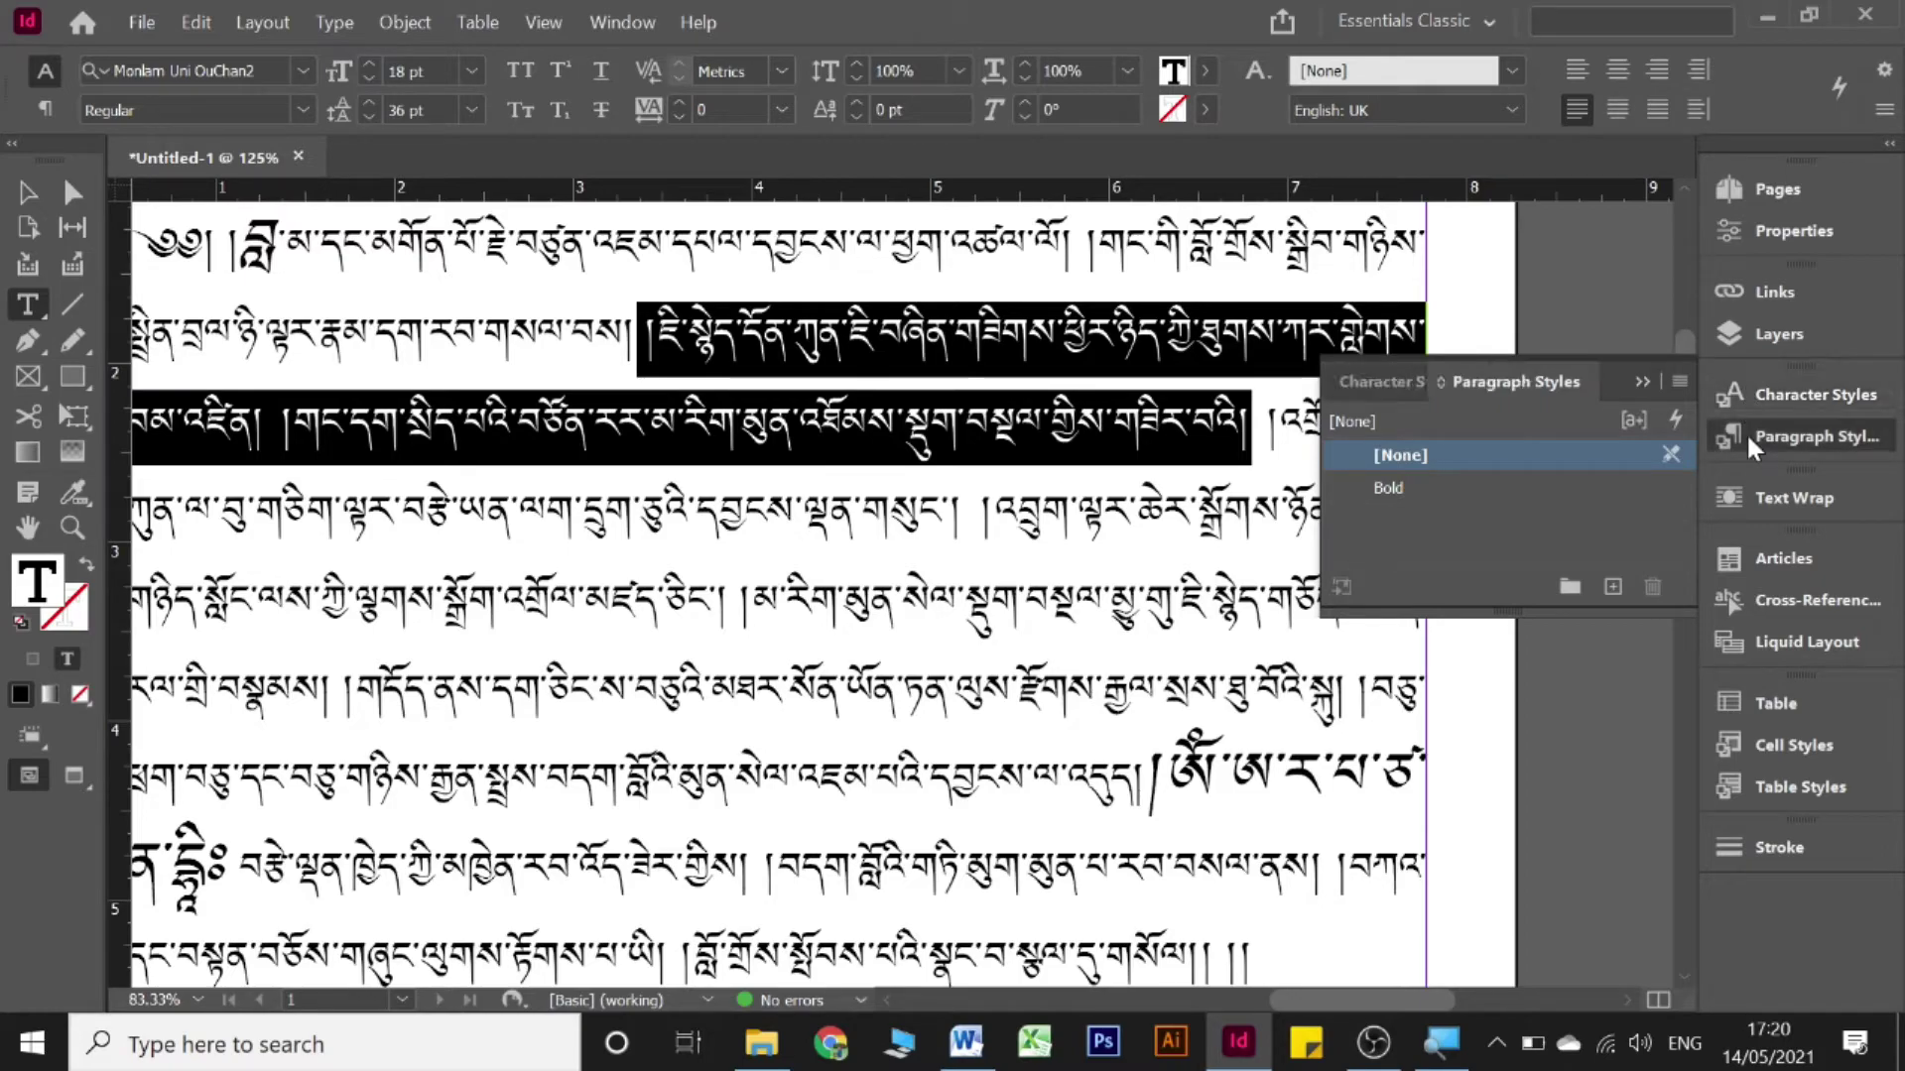
pyautogui.click(917, 504)
pyautogui.click(1204, 760)
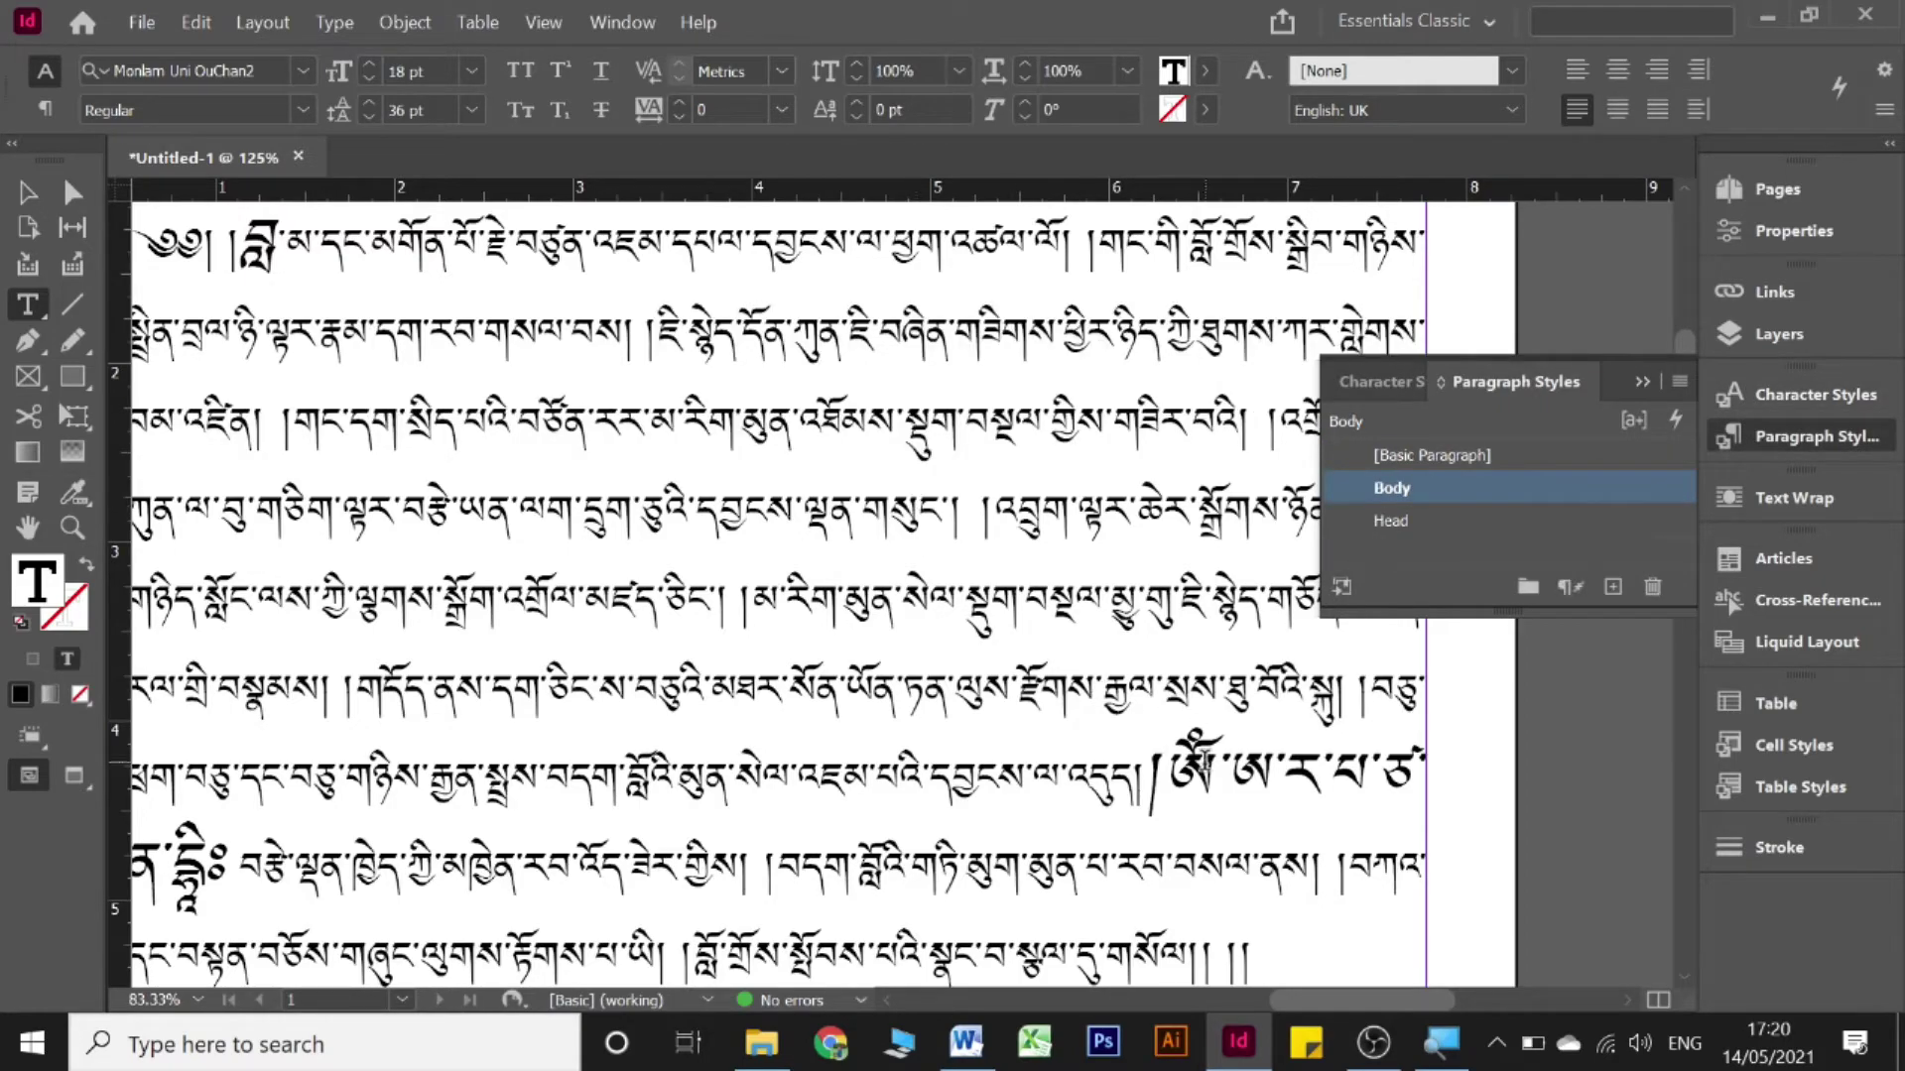
pyautogui.scroll(-1, 850, 487)
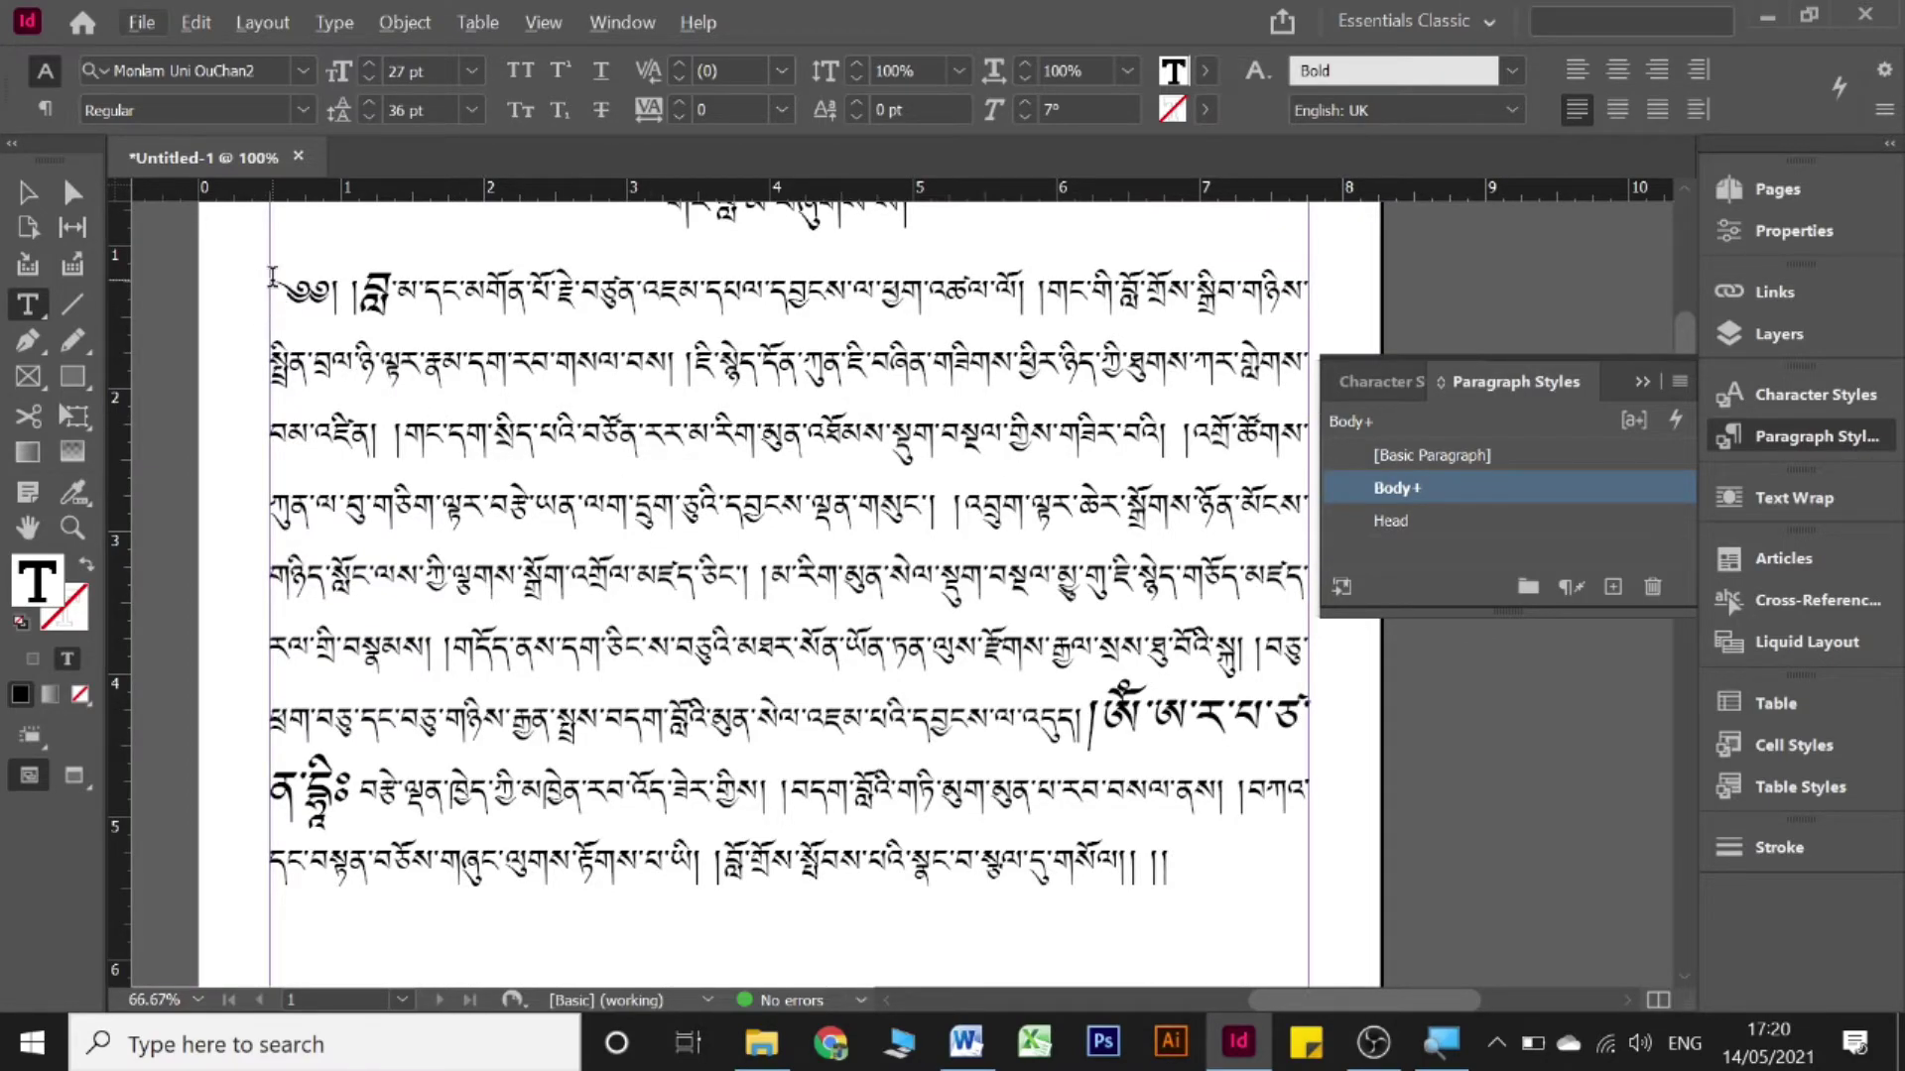
# - Select the whole body text and check the Body paragraph style and the character styles applied to it
pyautogui.moveTo(272, 277); pyautogui.dragTo(1222, 855)
pyautogui.click(1398, 488)
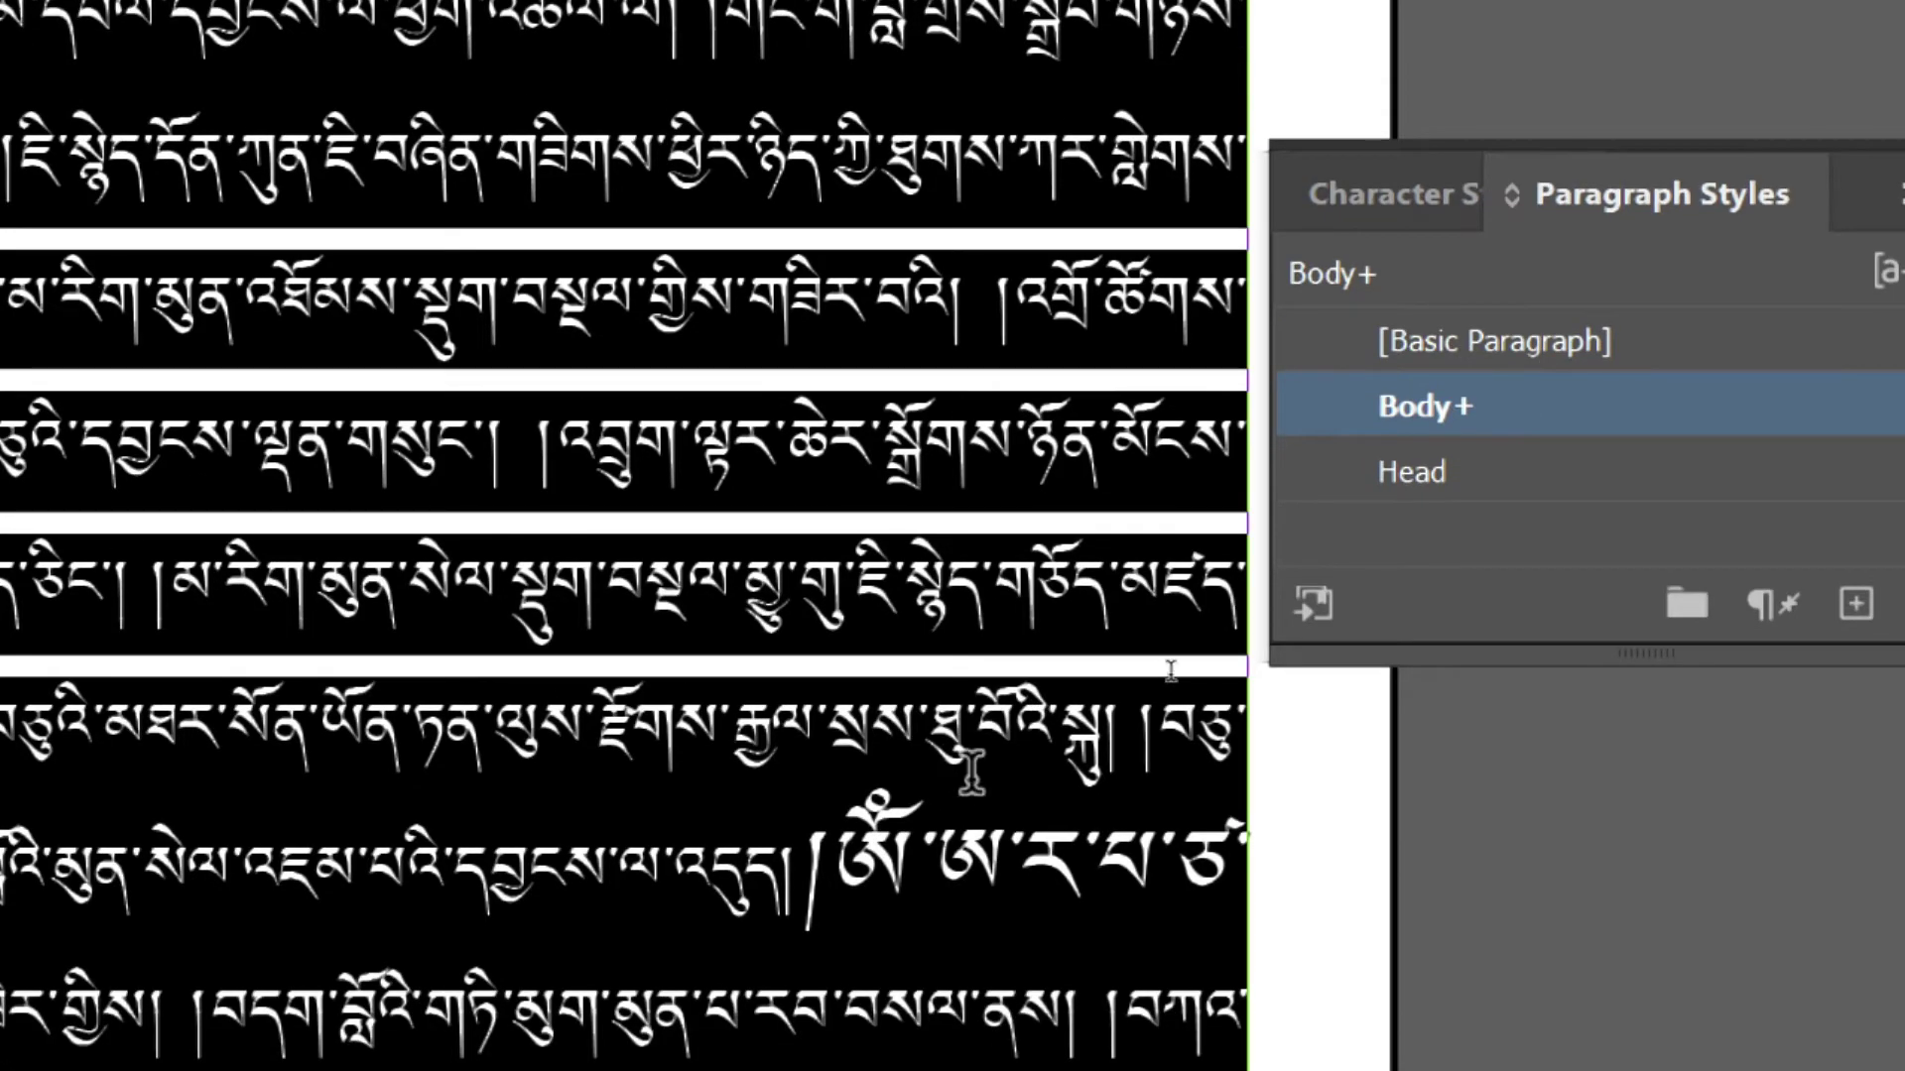
pyautogui.click(1335, 199)
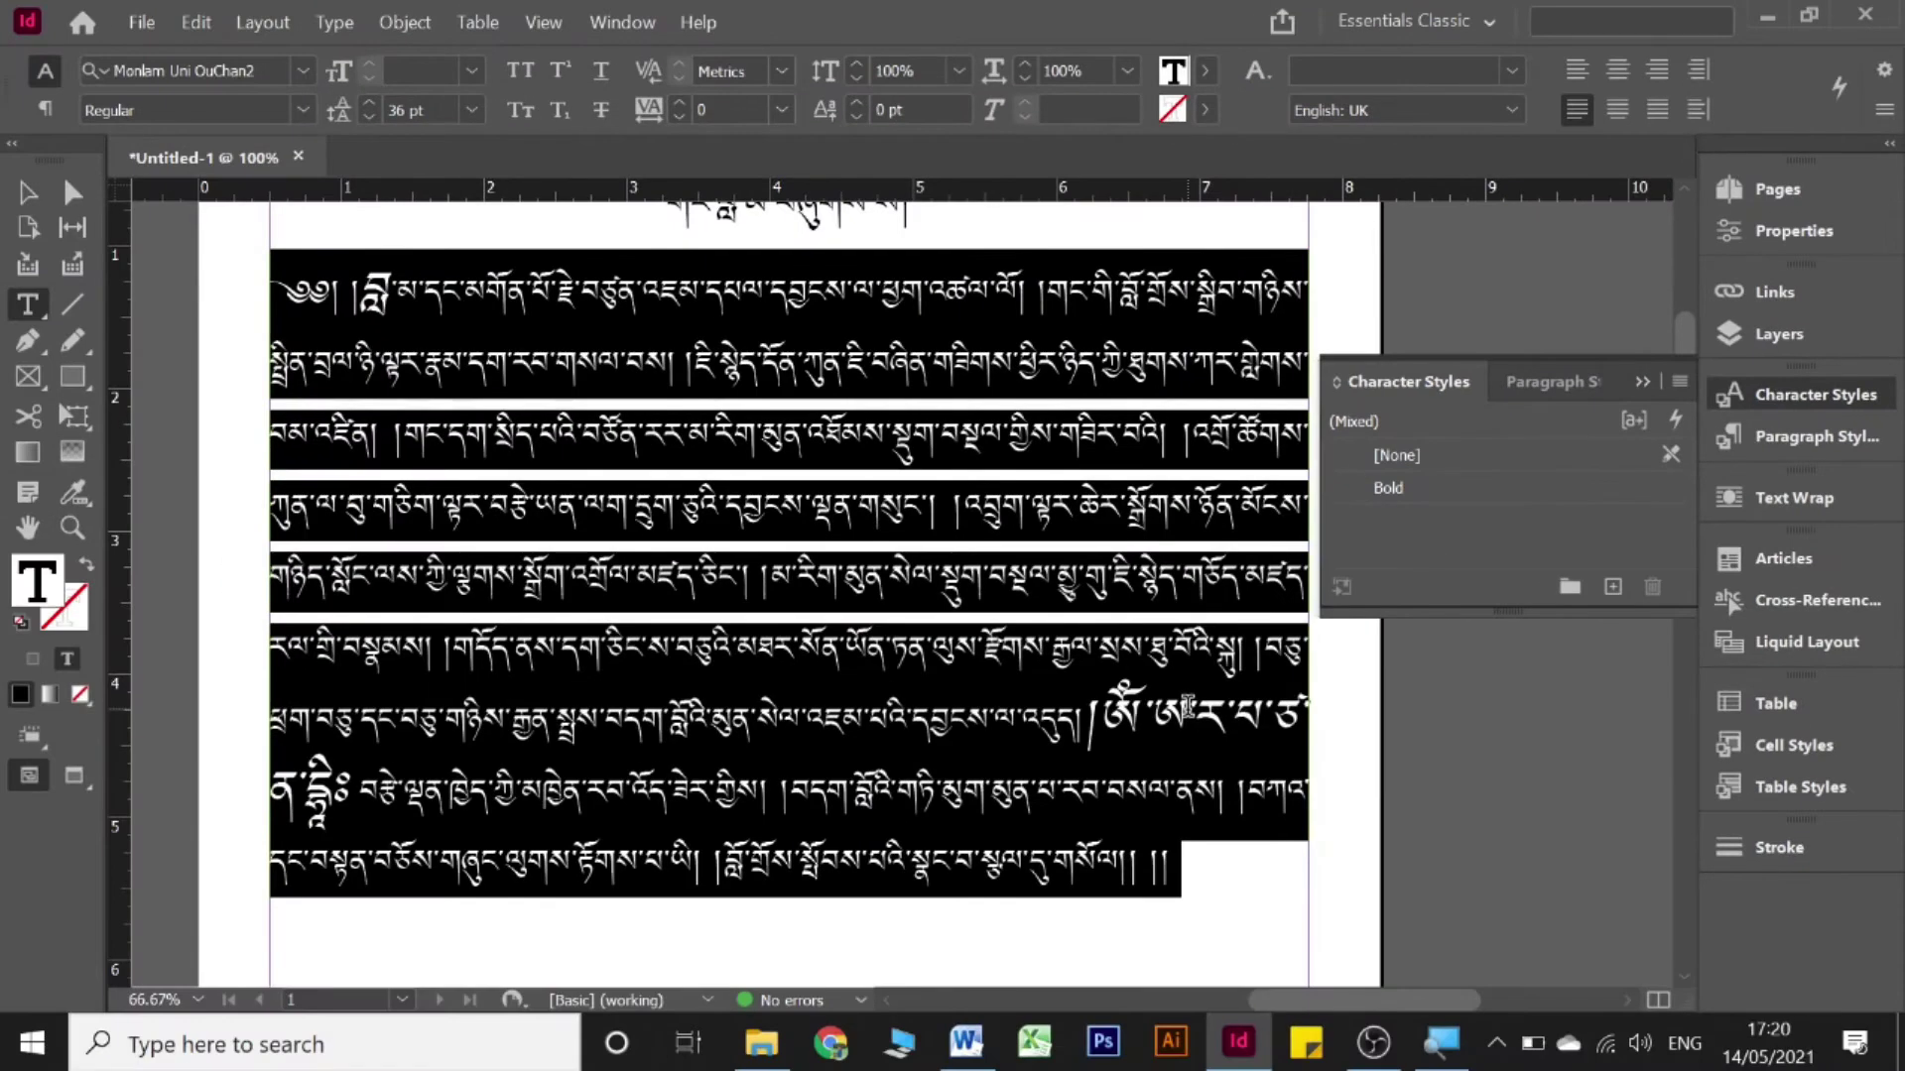
pyautogui.click(896, 640)
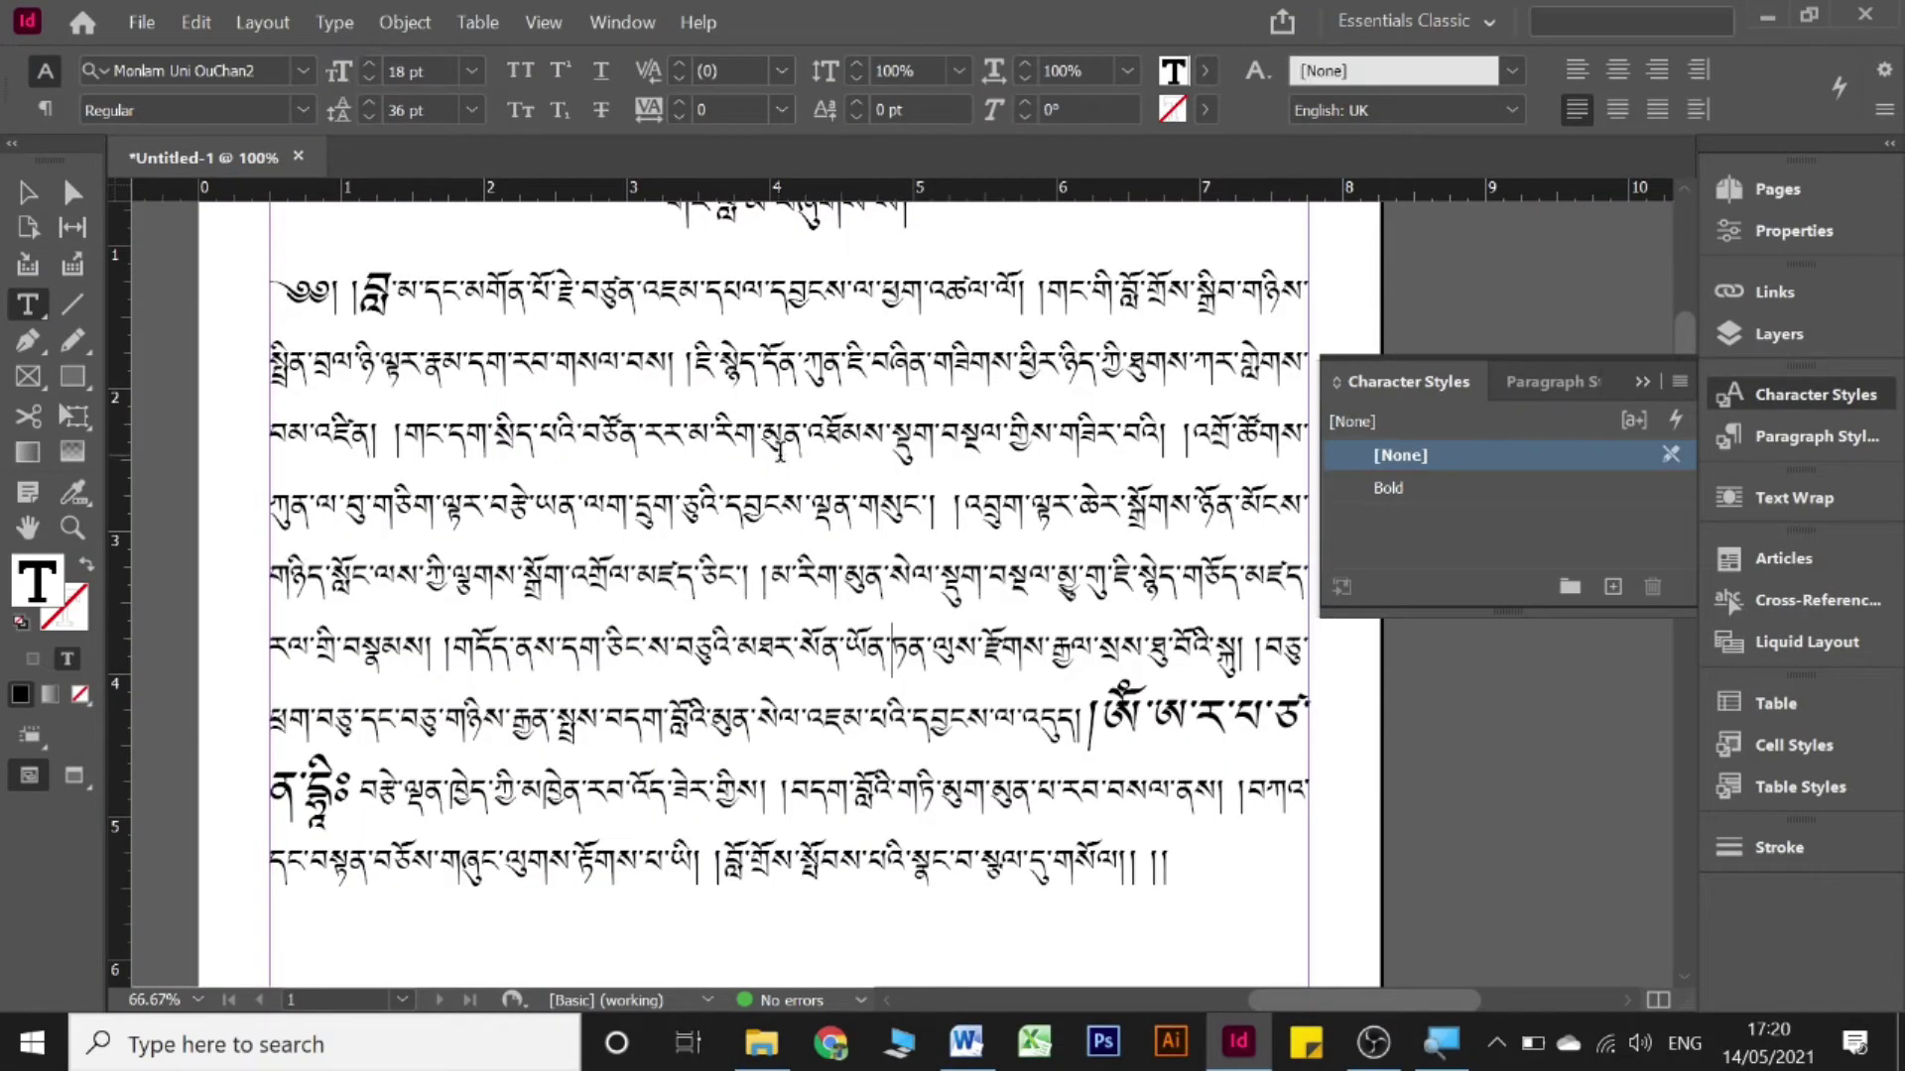
# - Look over the formatted heading and body text, glance at the character and paragraph styles lists, and collapse them
pyautogui.scroll(2, 780, 451)
pyautogui.scroll(-2, 780, 449)
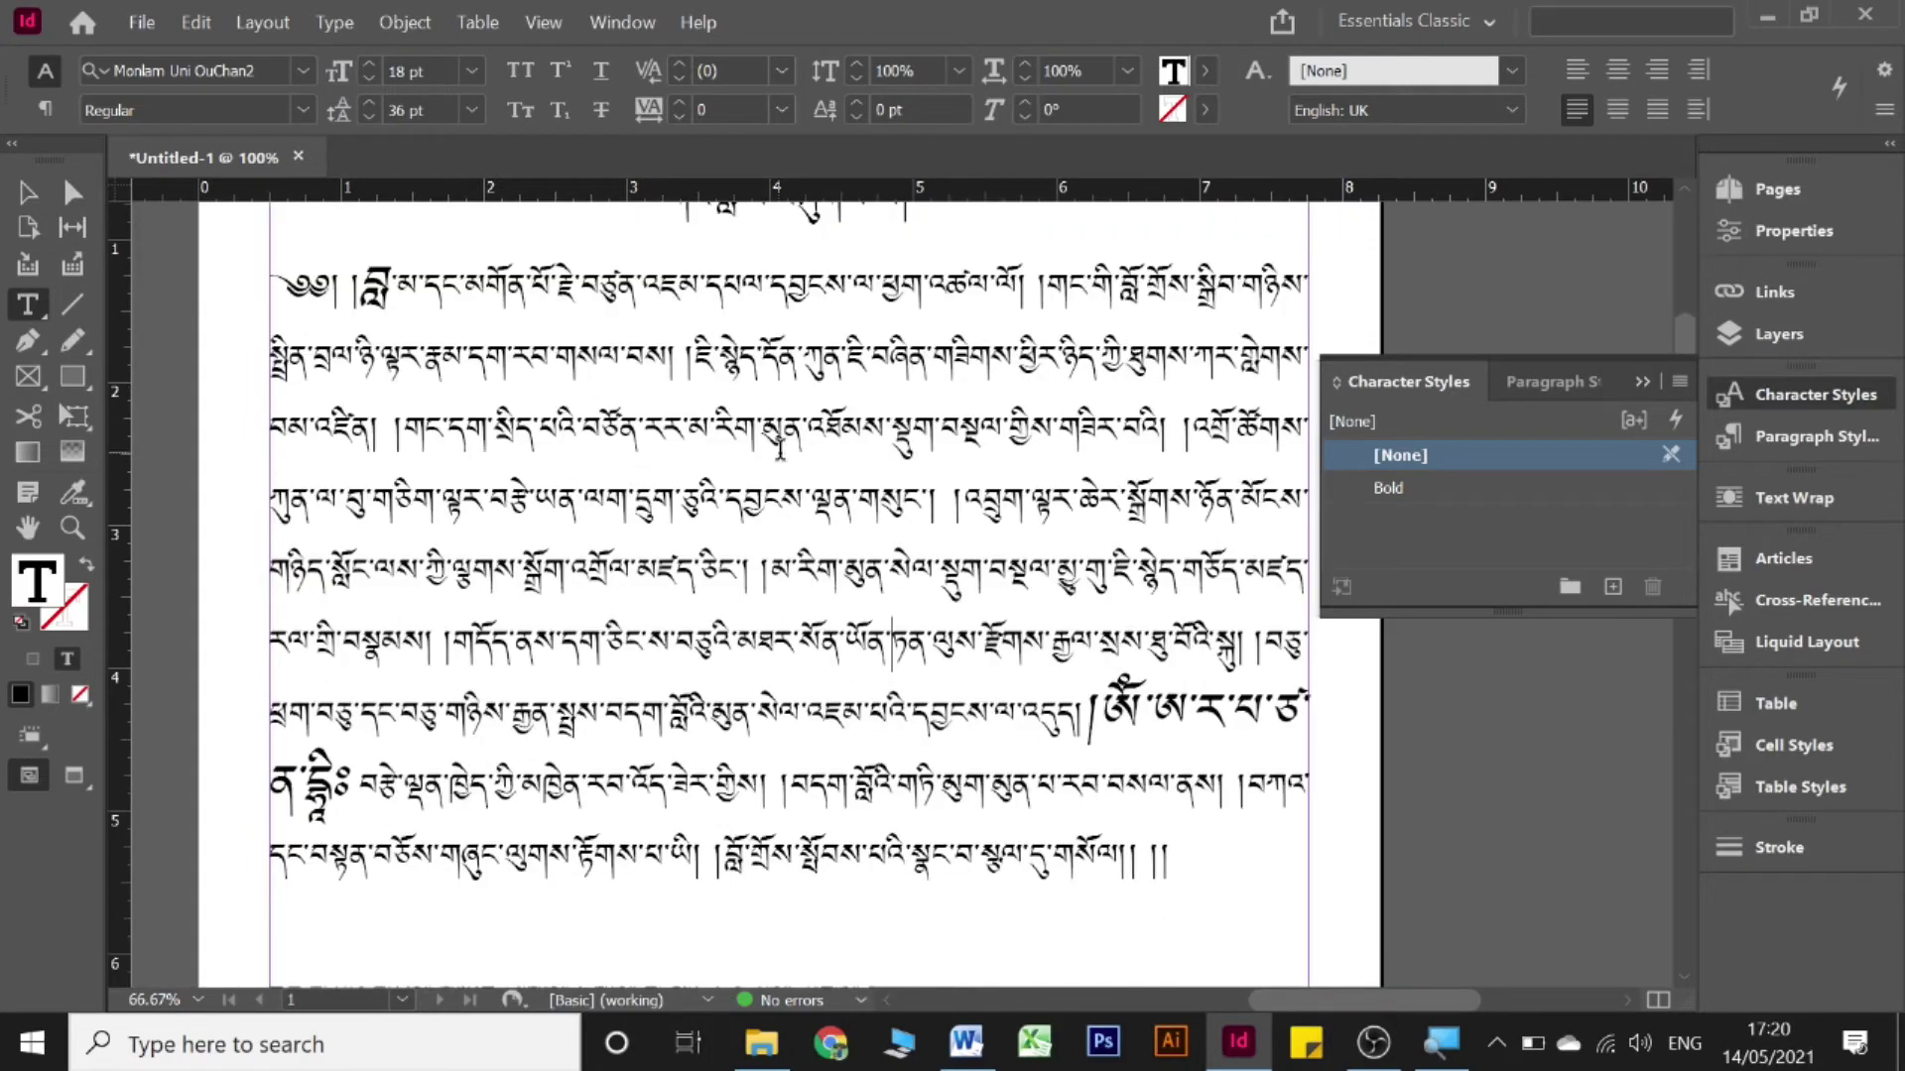
pyautogui.scroll(-3, 780, 451)
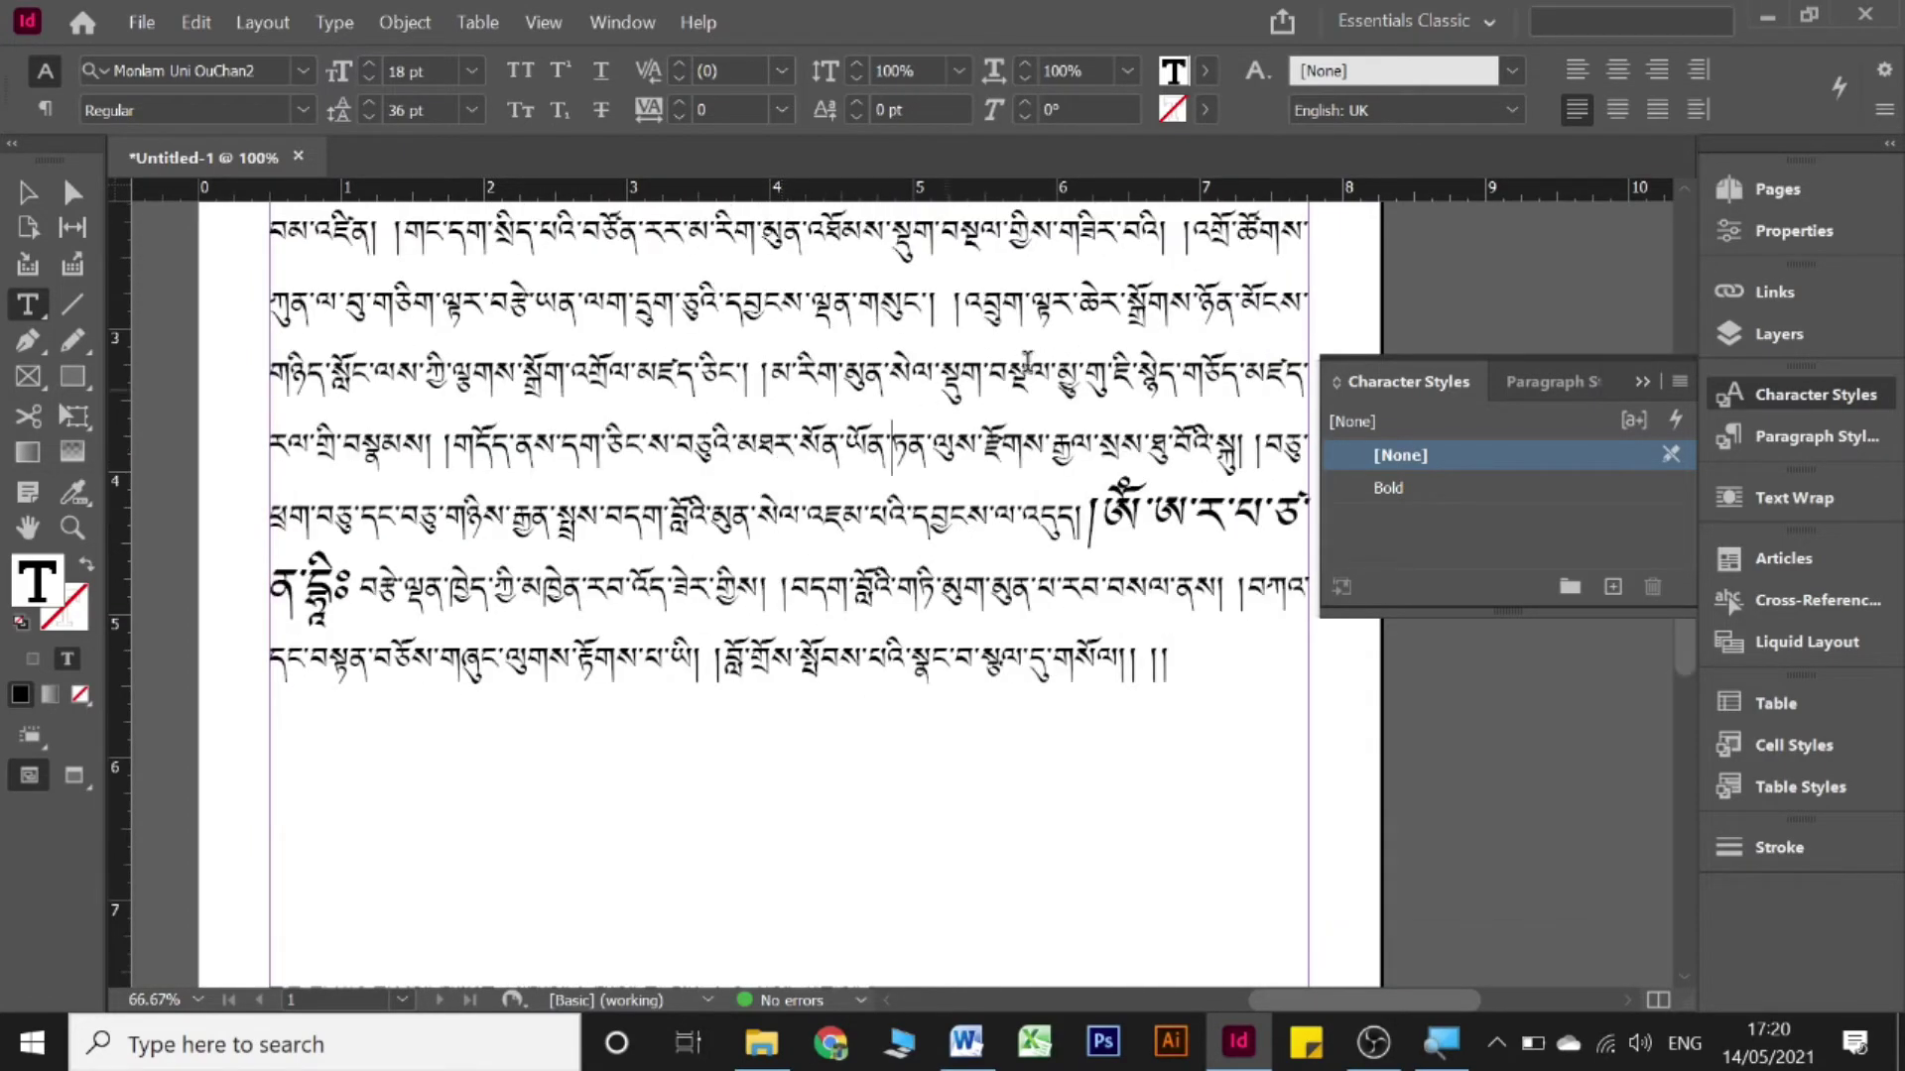
pyautogui.click(1643, 383)
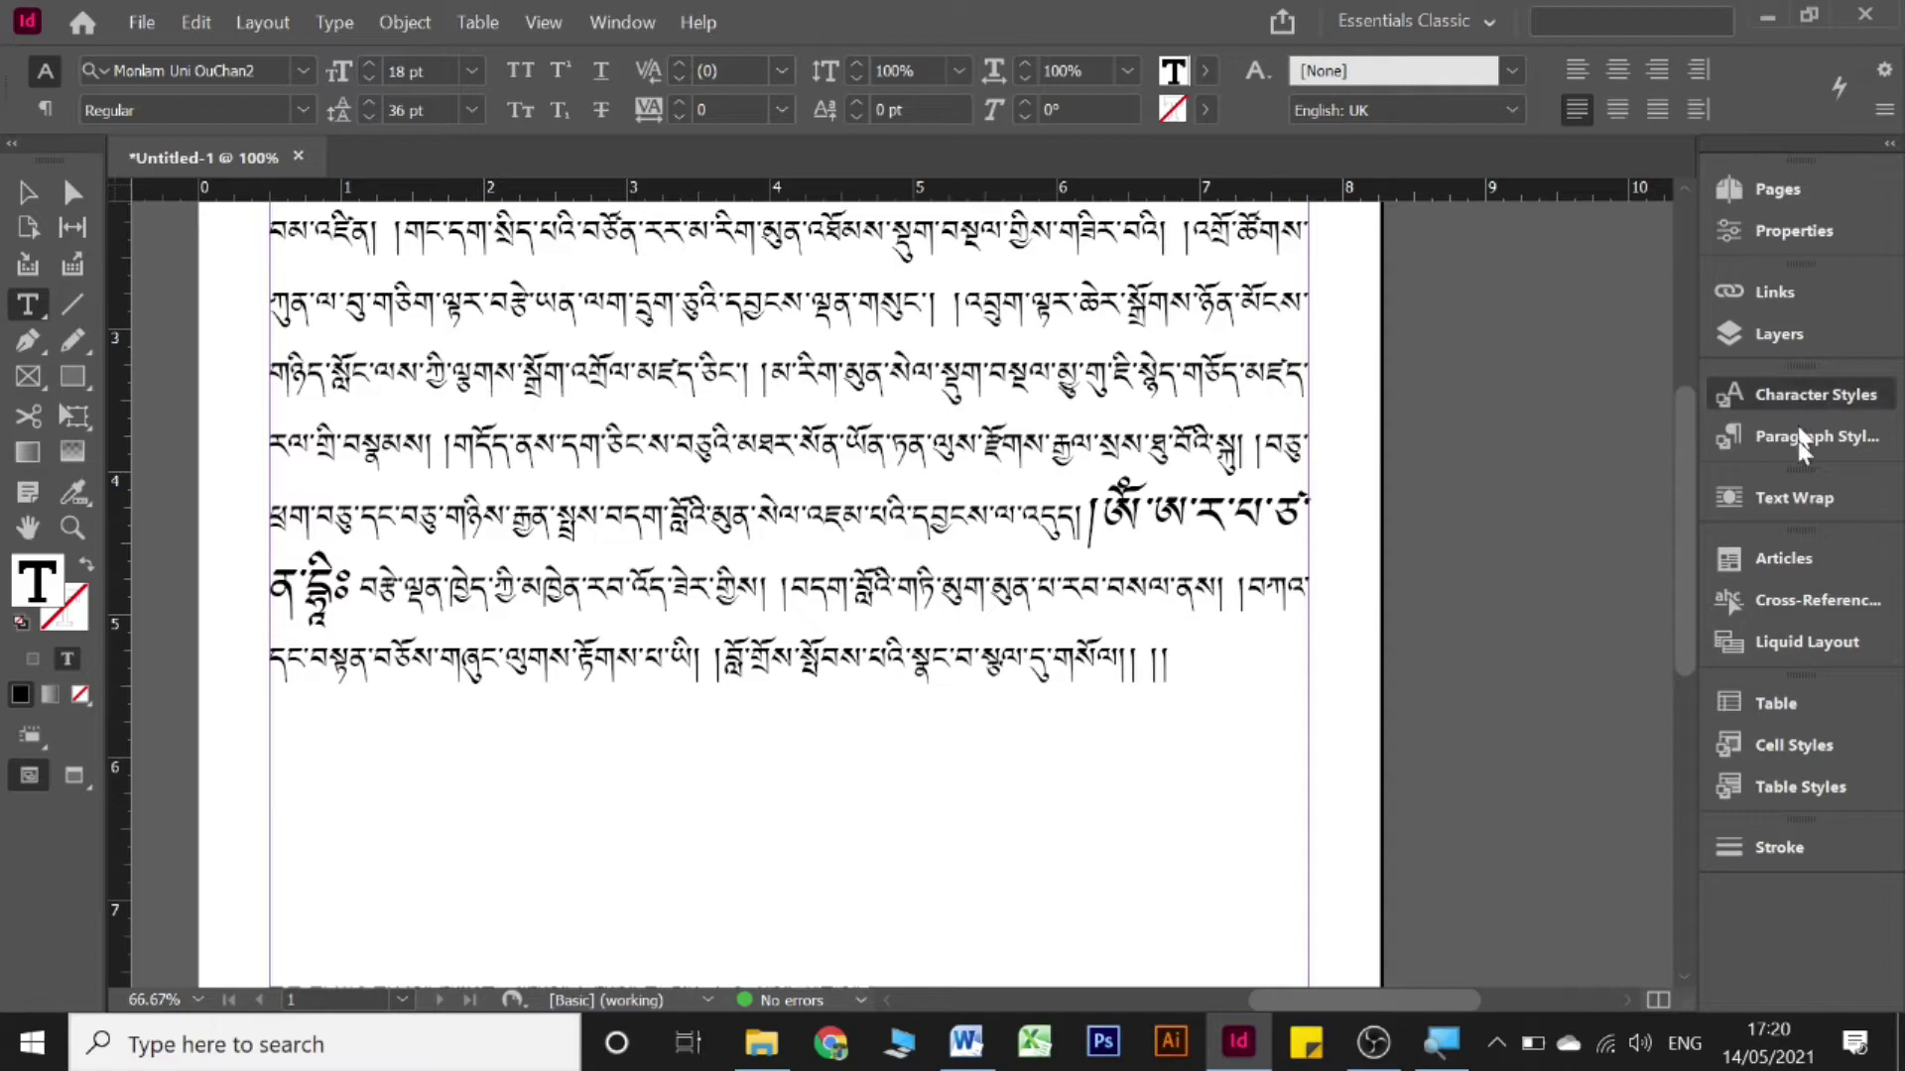
pyautogui.click(1800, 439)
pyautogui.click(1808, 387)
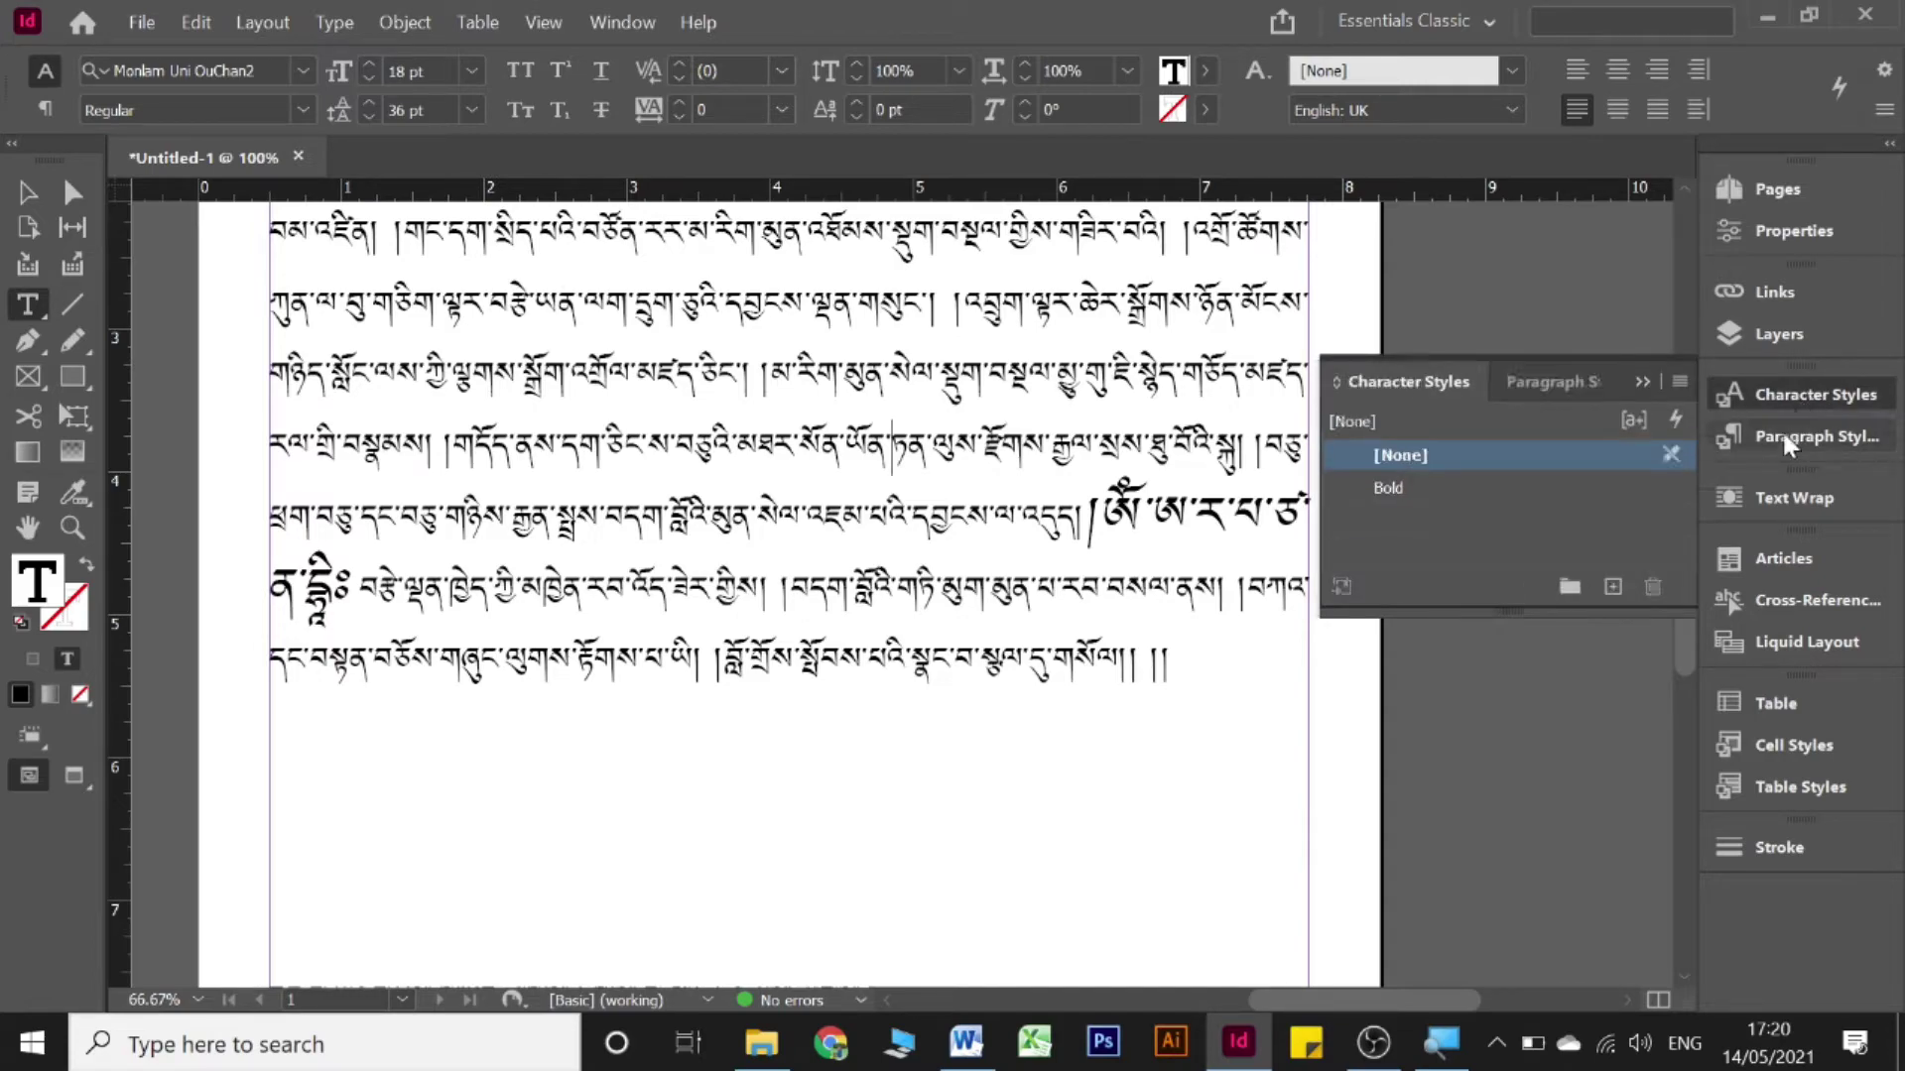
pyautogui.click(1798, 389)
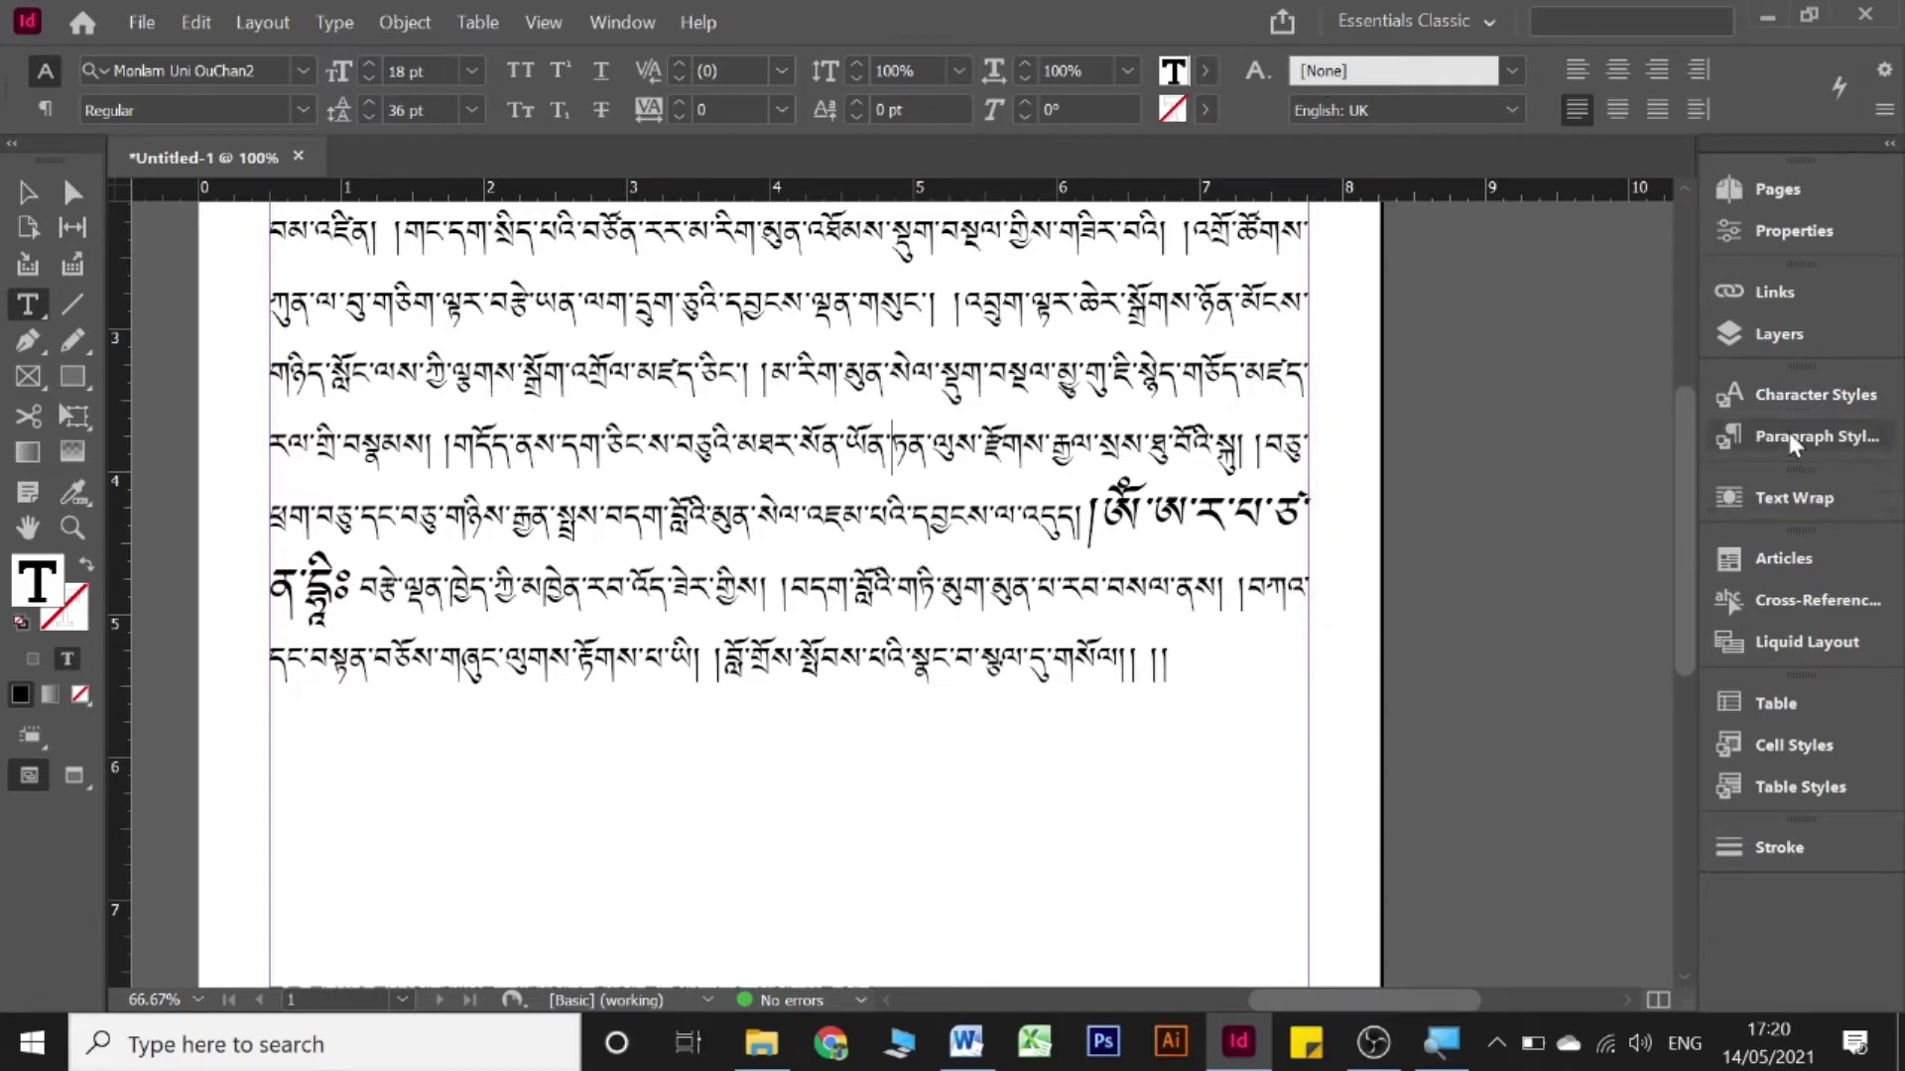
pyautogui.scroll(5, 483, 293)
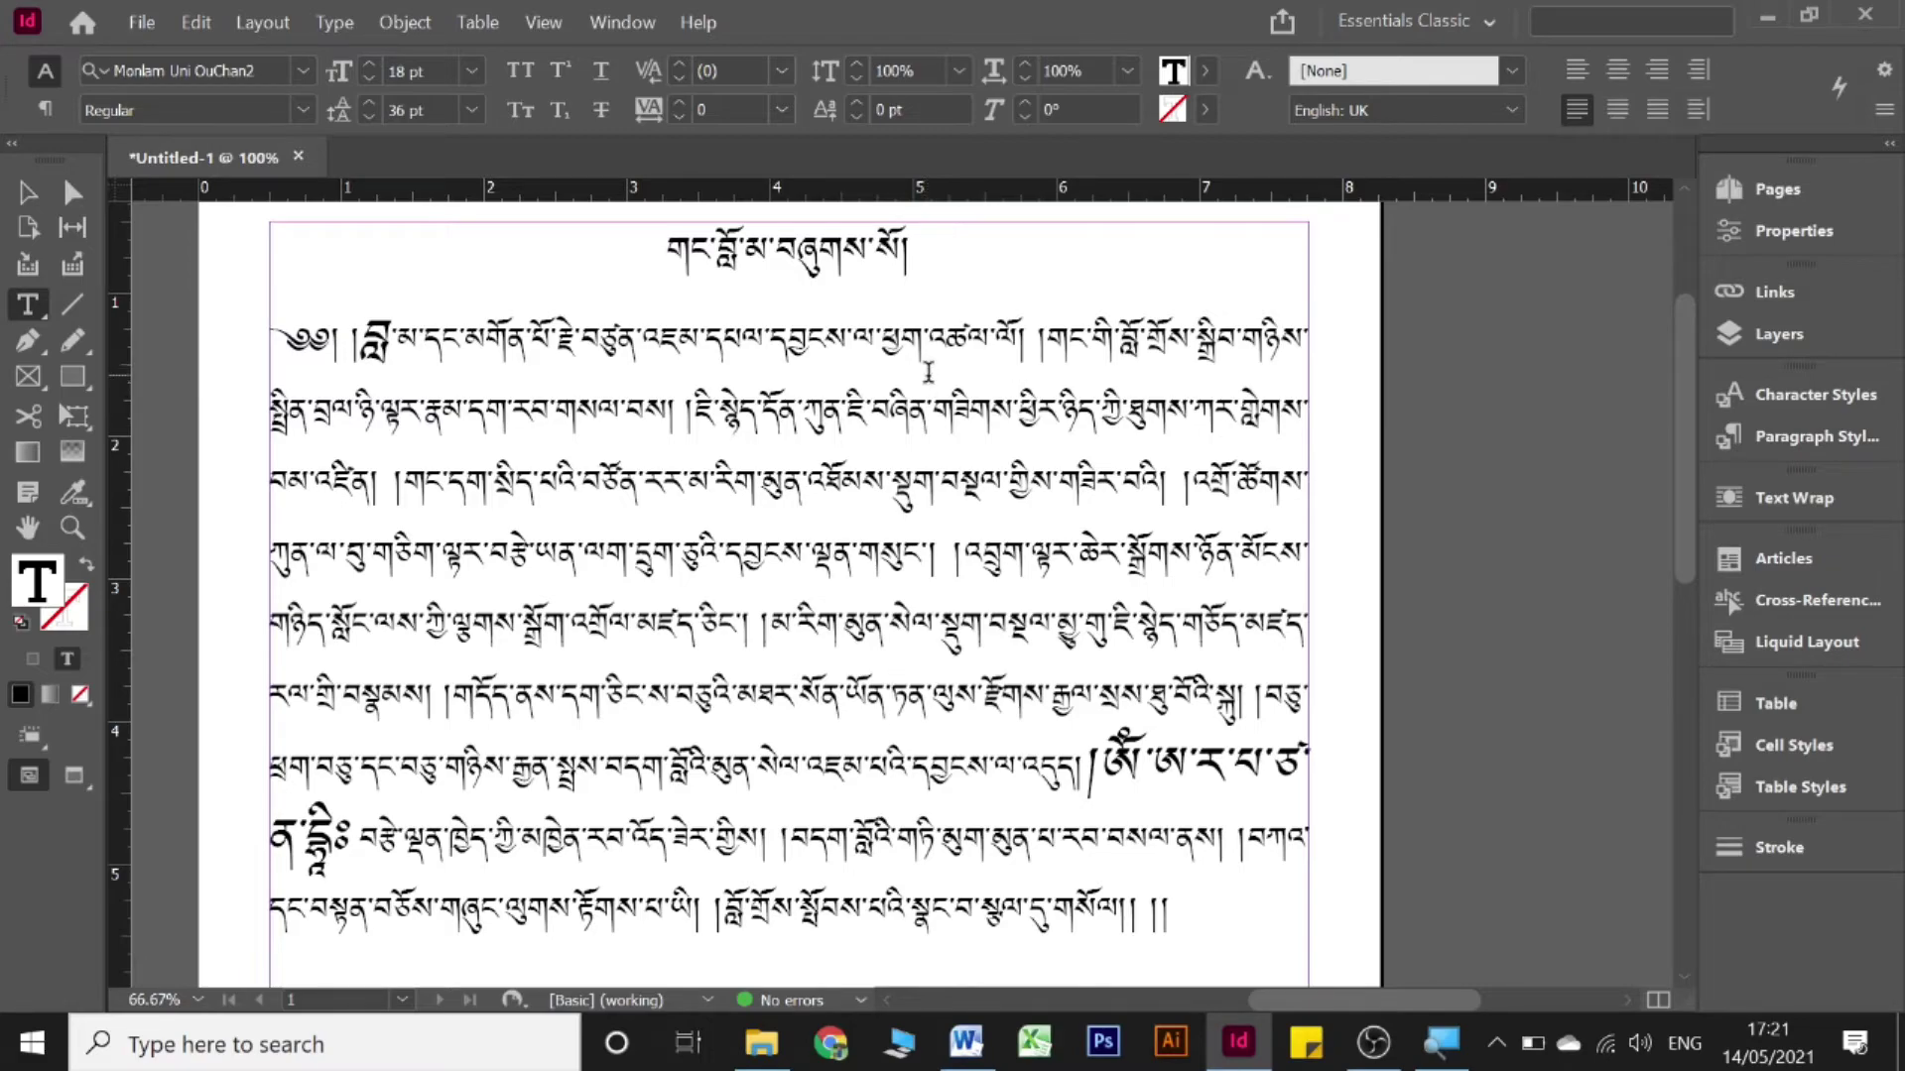
pyautogui.scroll(-3, 929, 367)
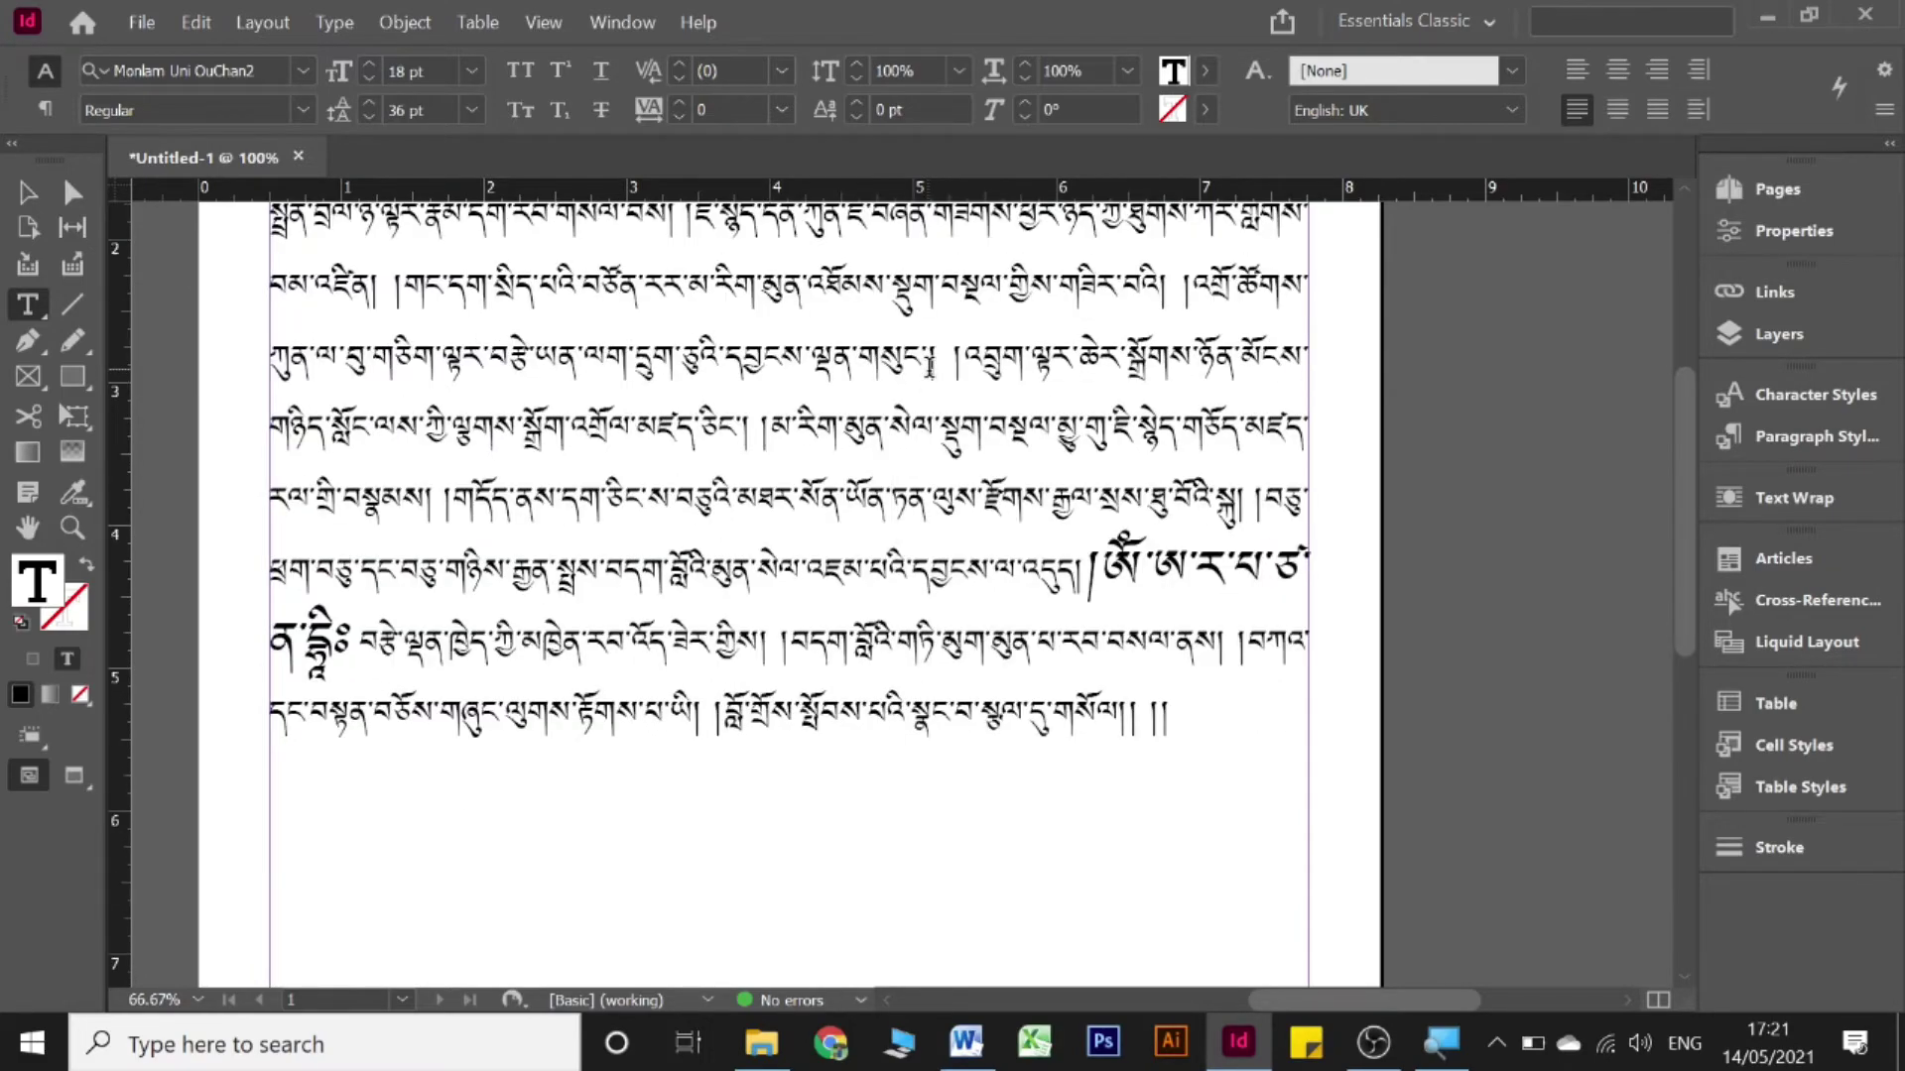
pyautogui.scroll(3, 794, 298)
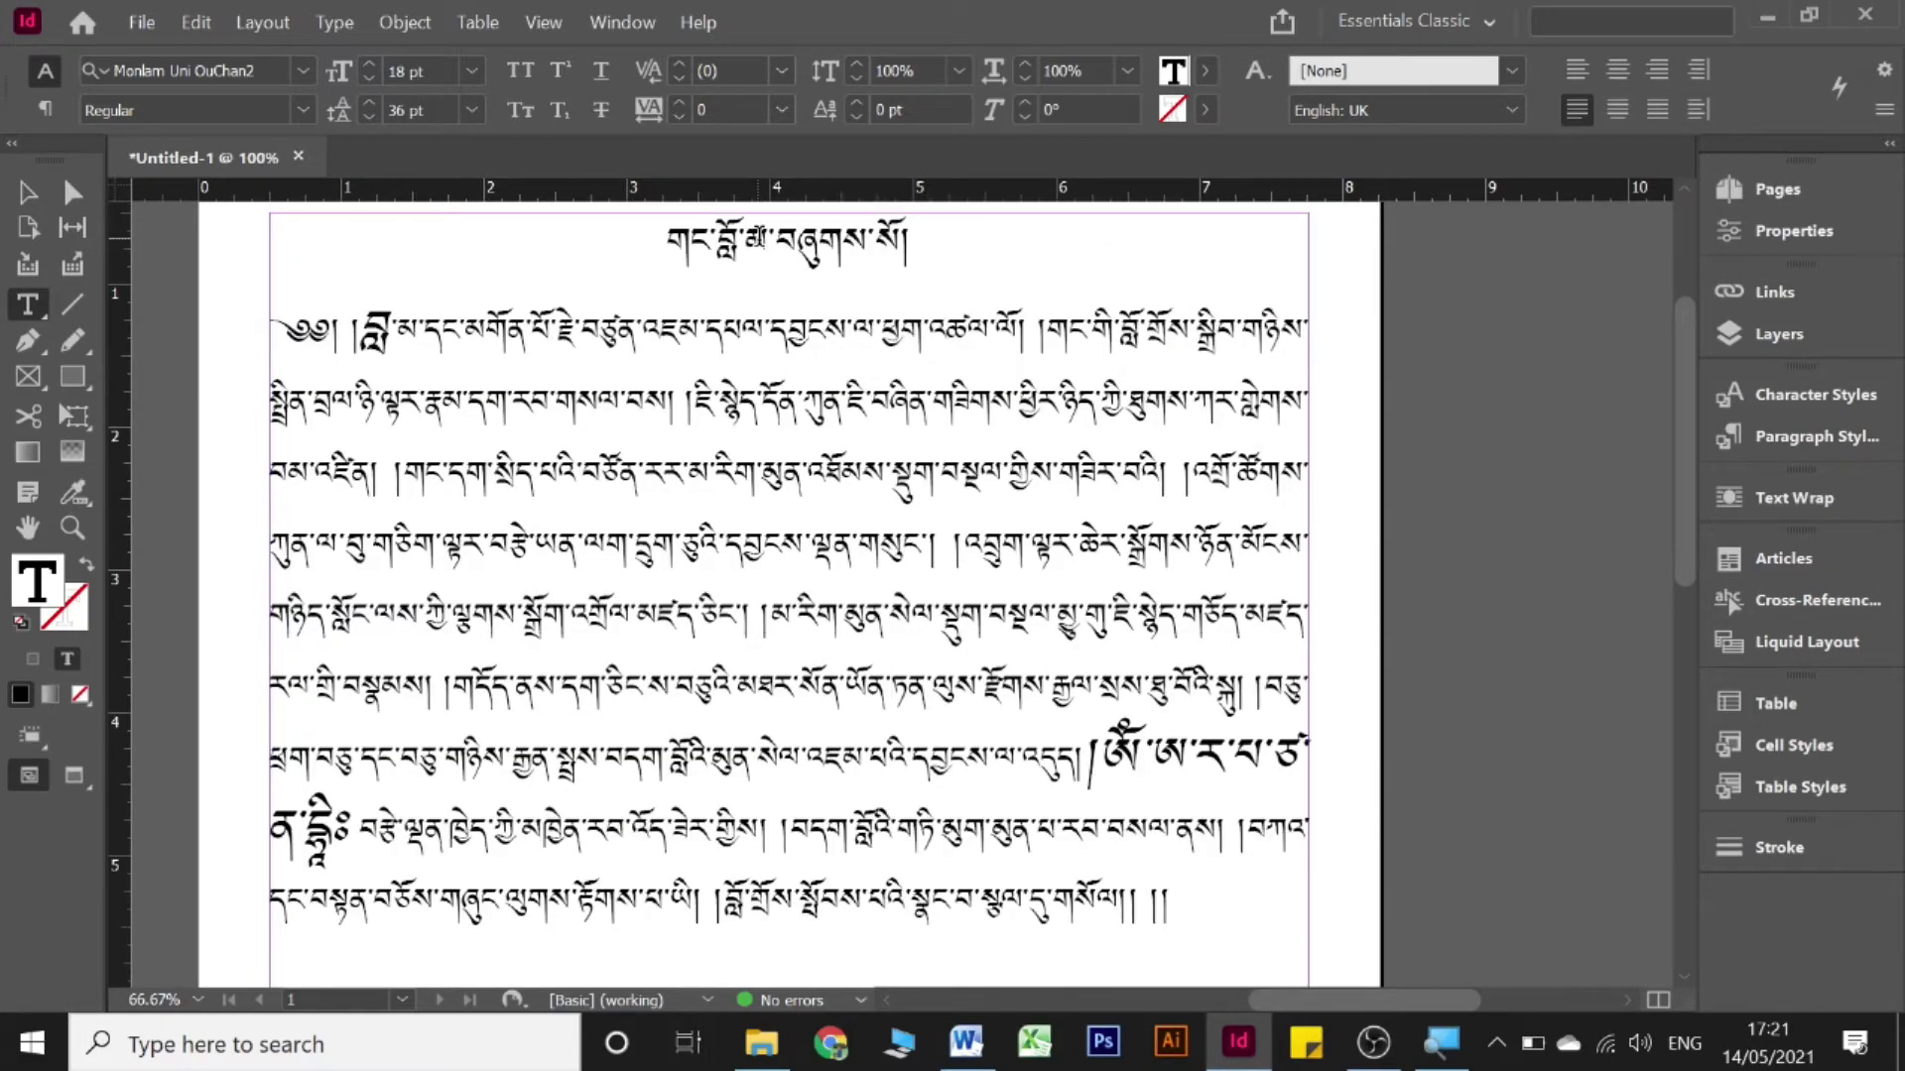
pyautogui.click(752, 244)
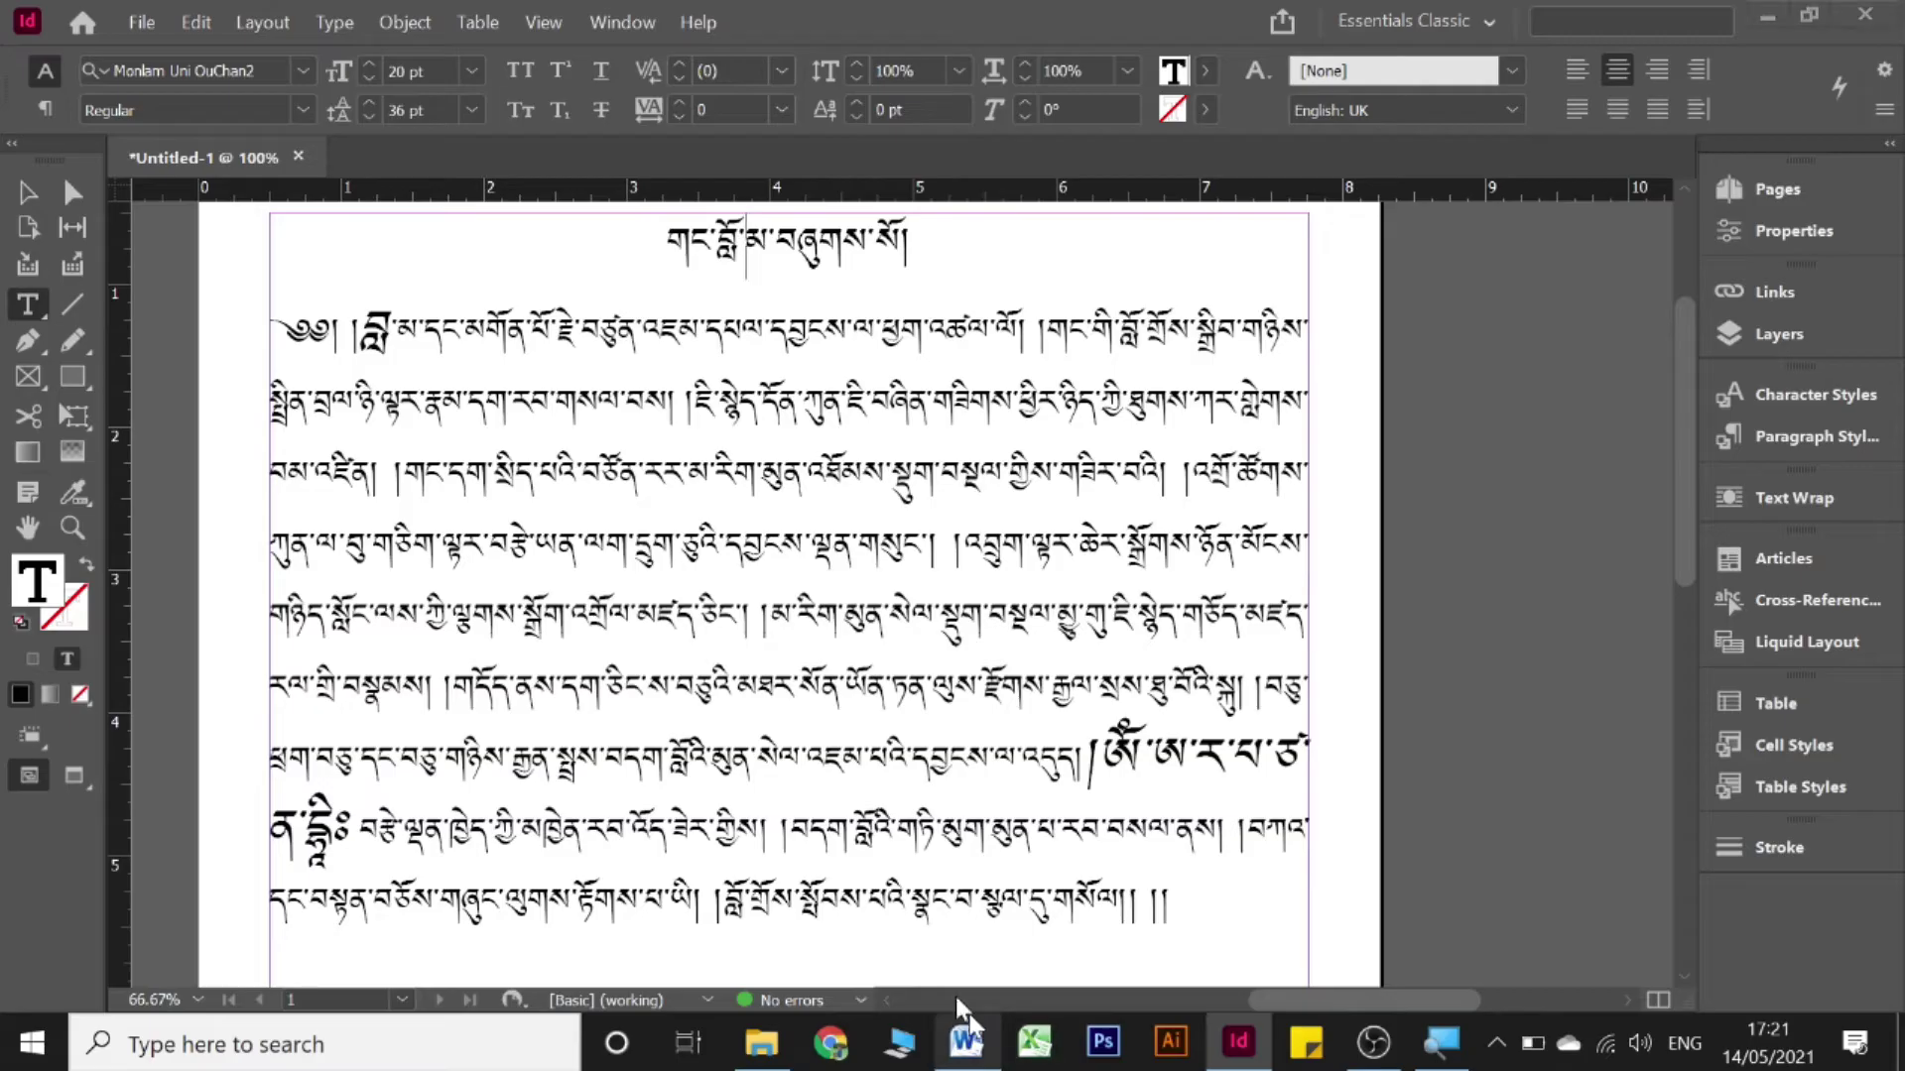
# - Switch to Word and select the second prayer for copying, from just above its heading through its closing line
pyautogui.click(965, 1042)
pyautogui.scroll(-15, 848, 581)
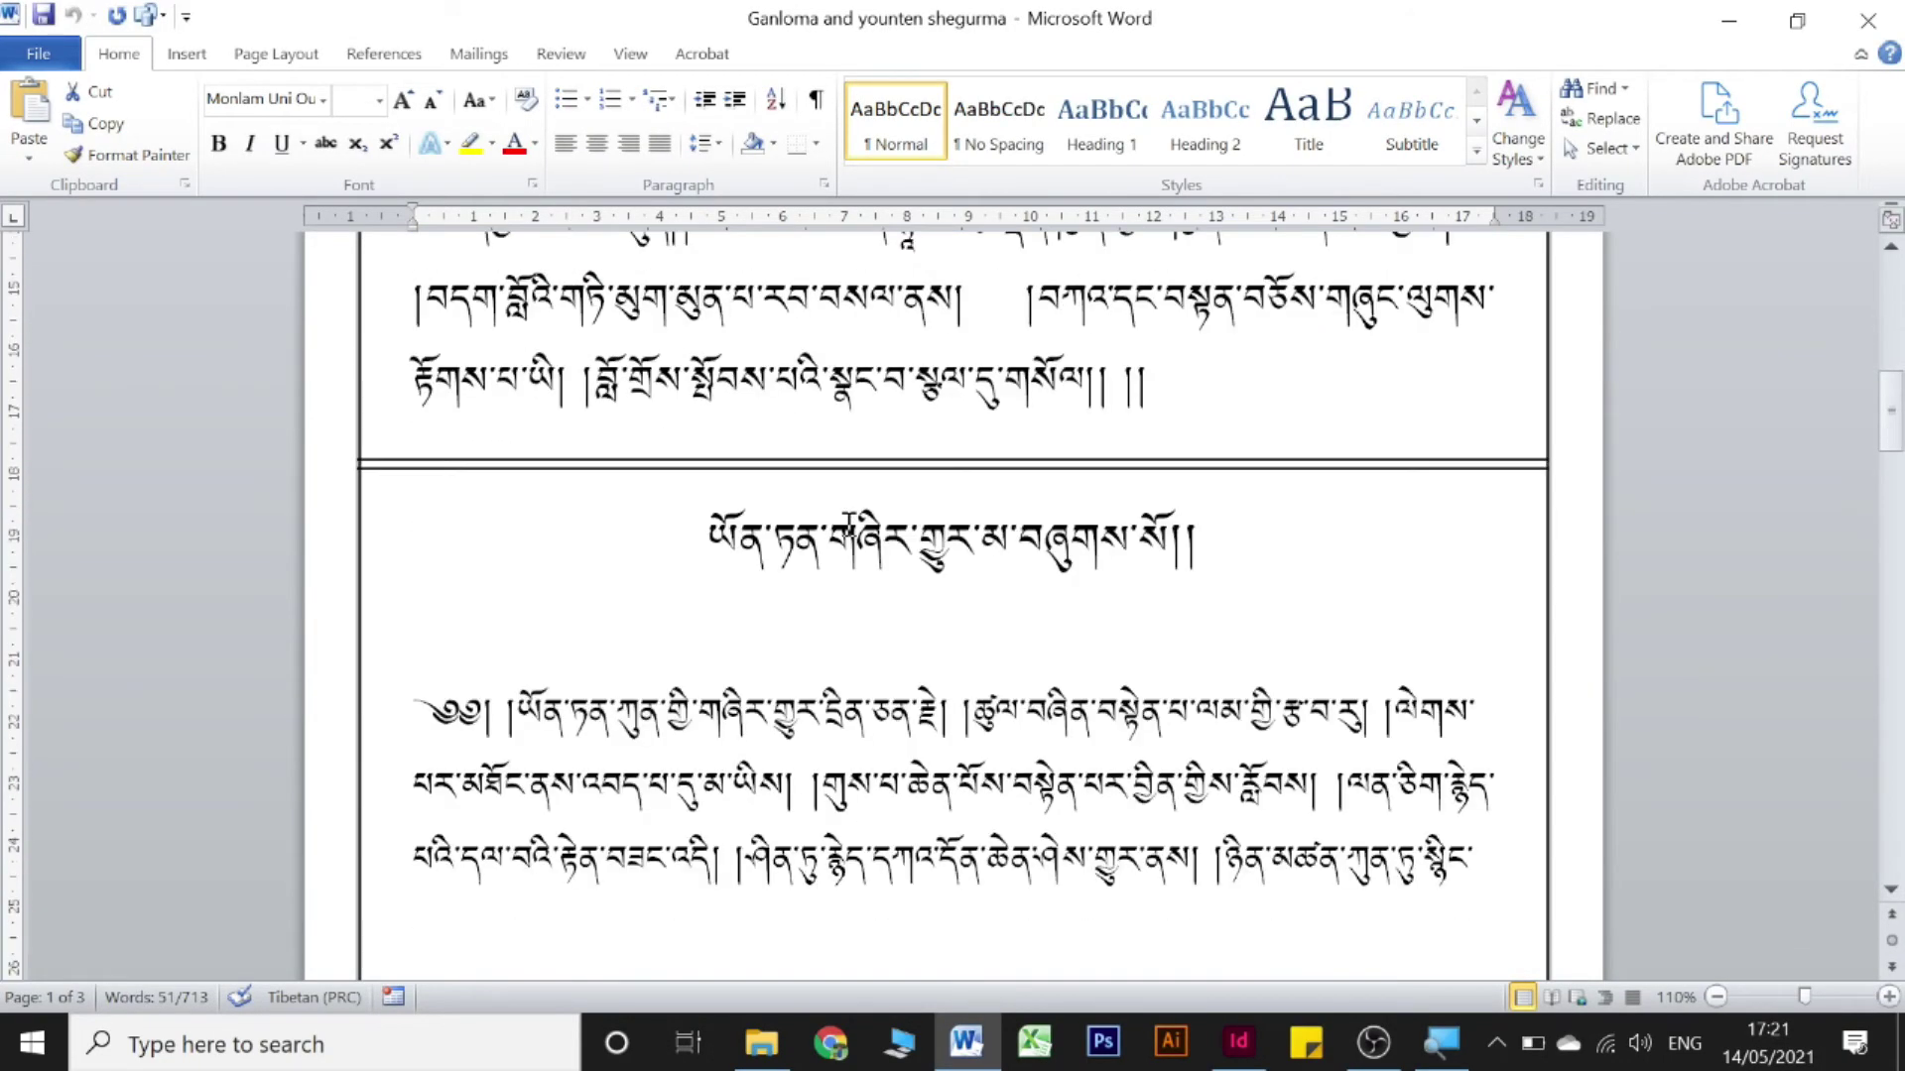
pyautogui.click(704, 362)
pyautogui.scroll(-6, 819, 498)
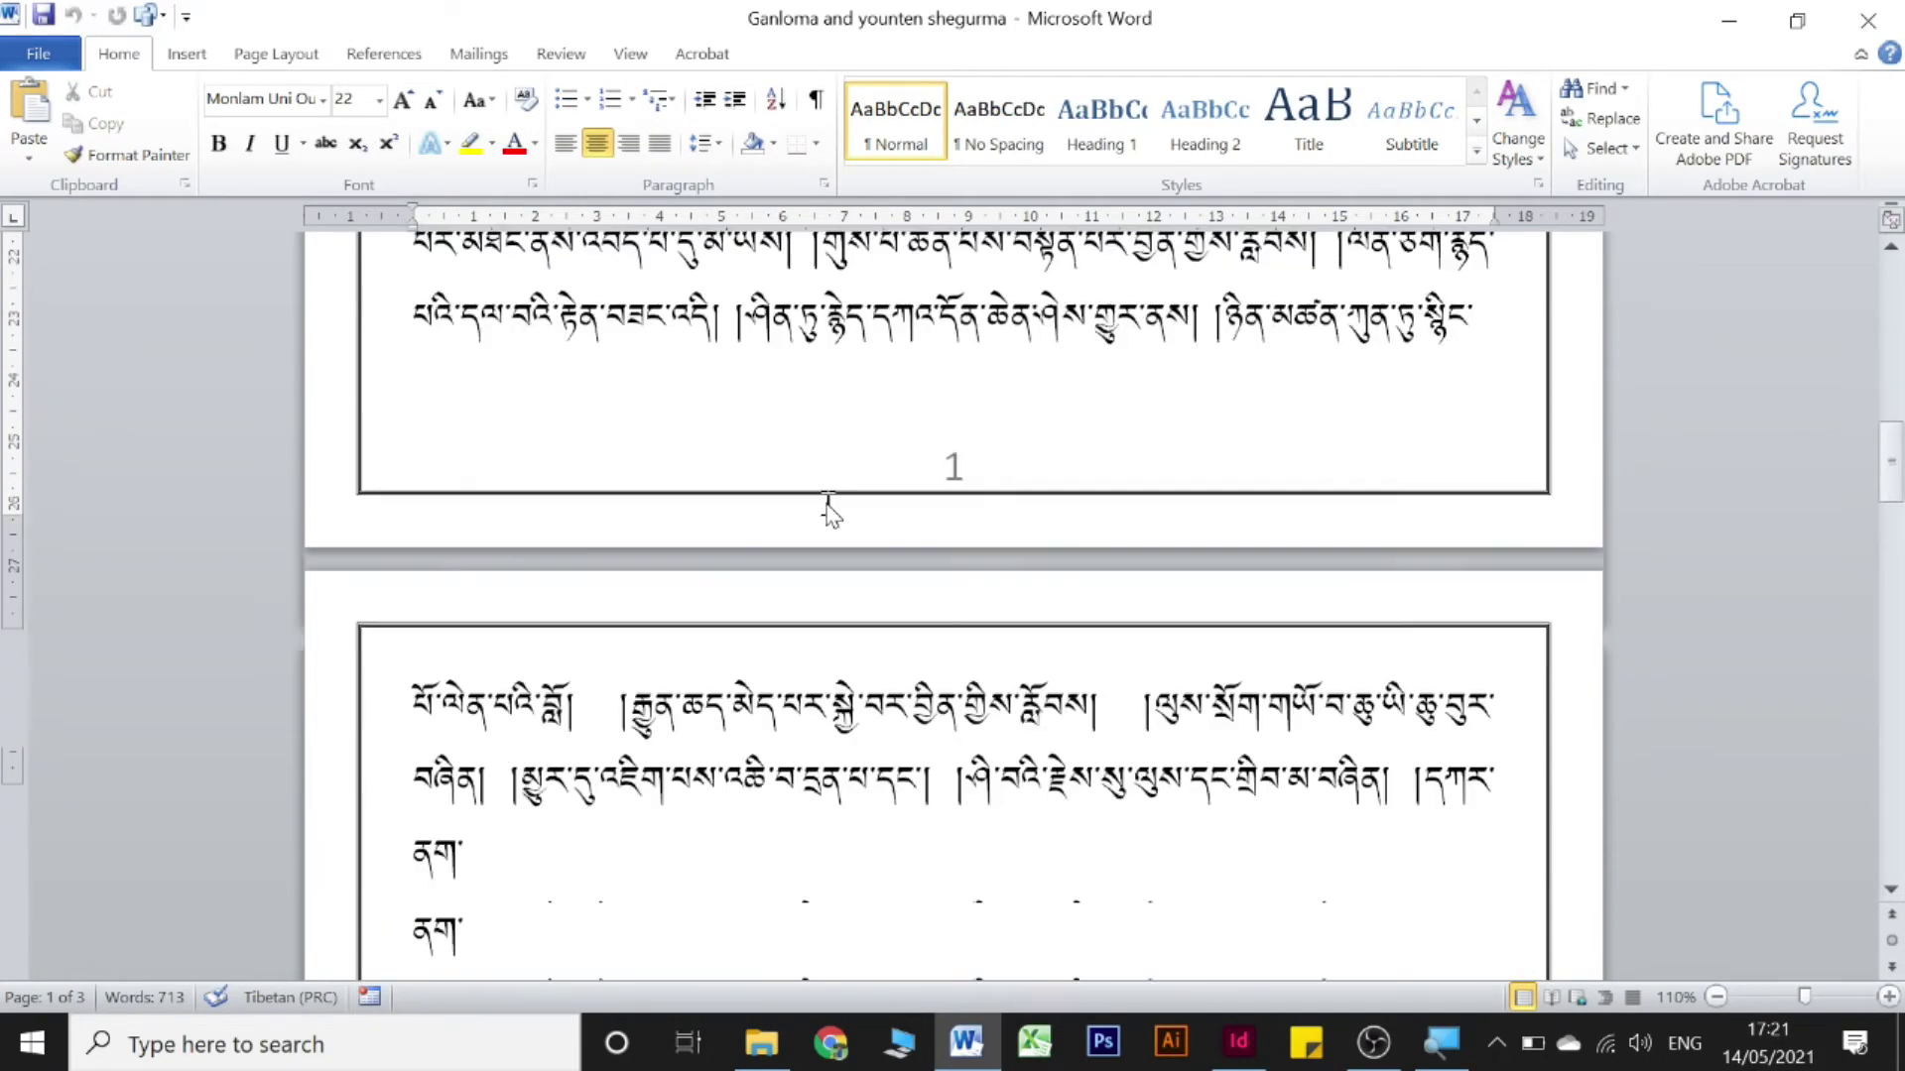
pyautogui.scroll(-20, 836, 508)
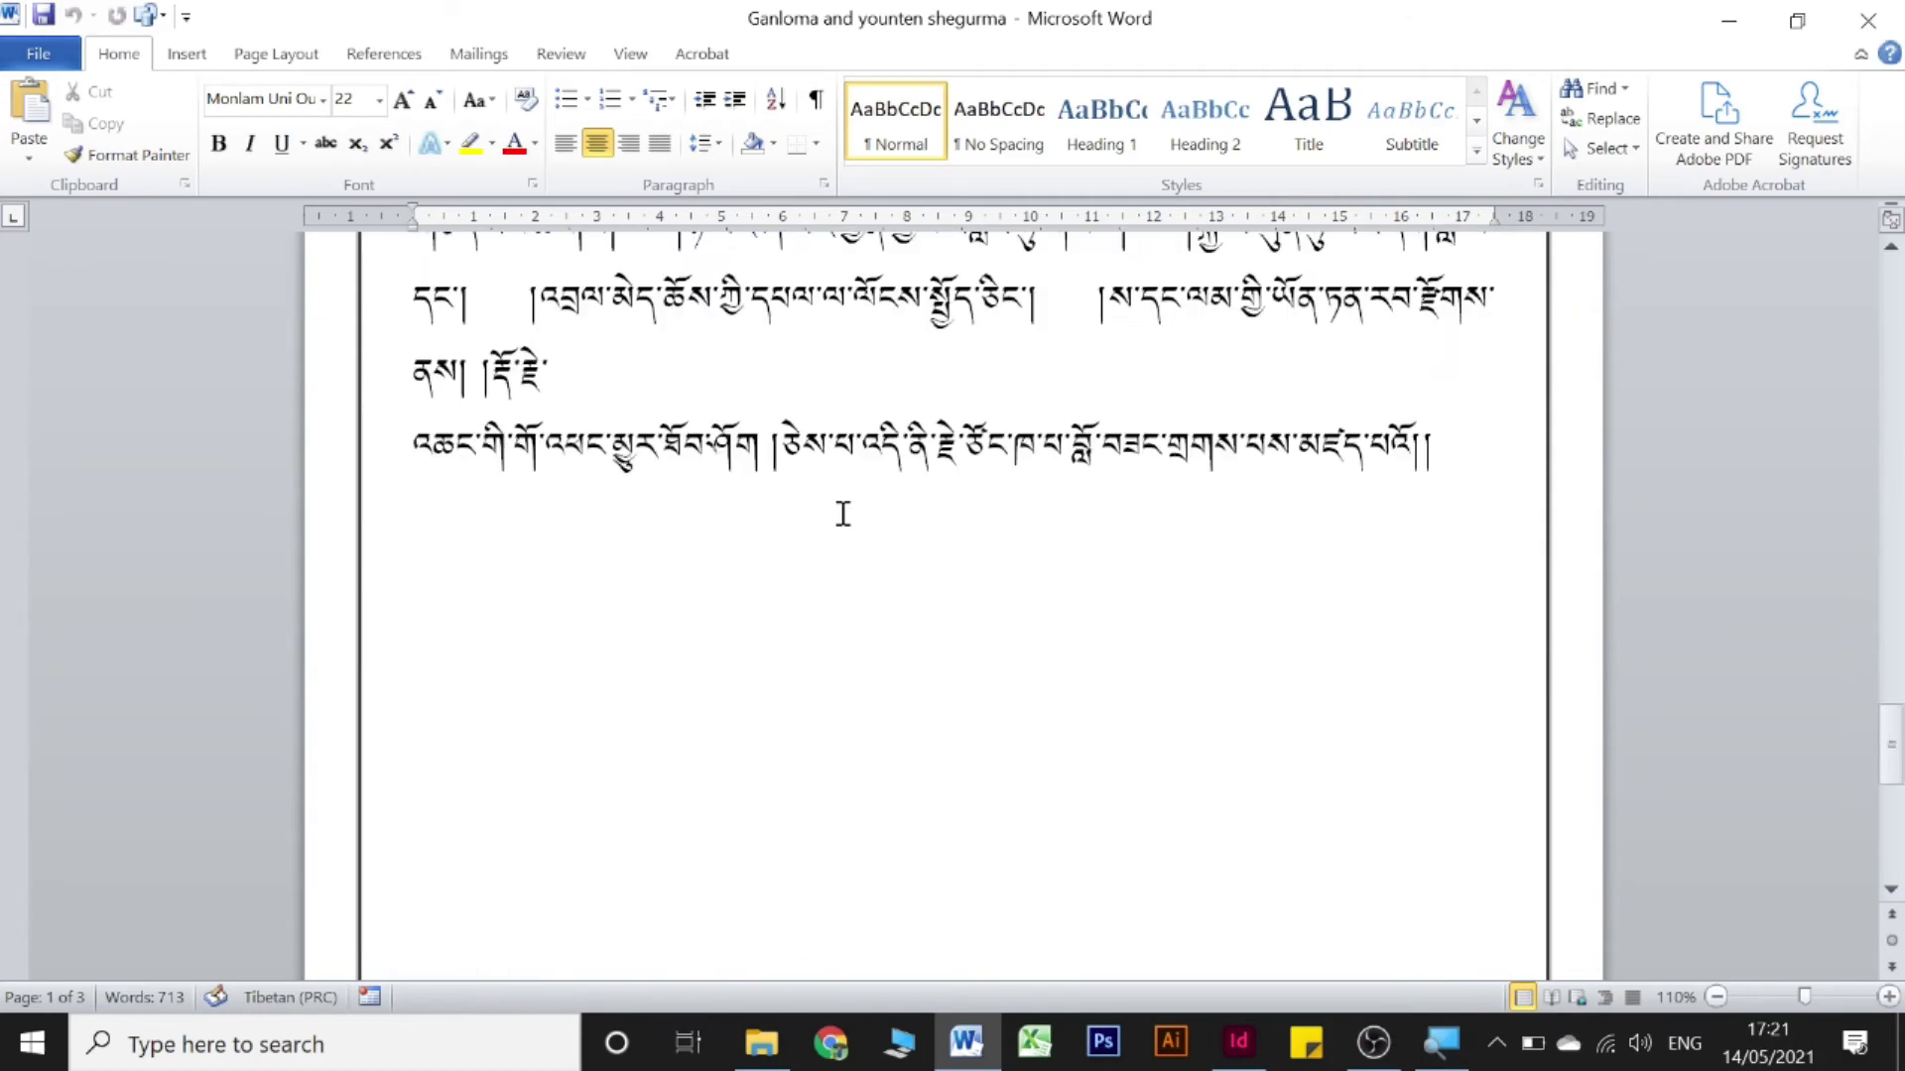
pyautogui.keyDown('shift'); pyautogui.click(1460, 542); pyautogui.keyUp('shift')
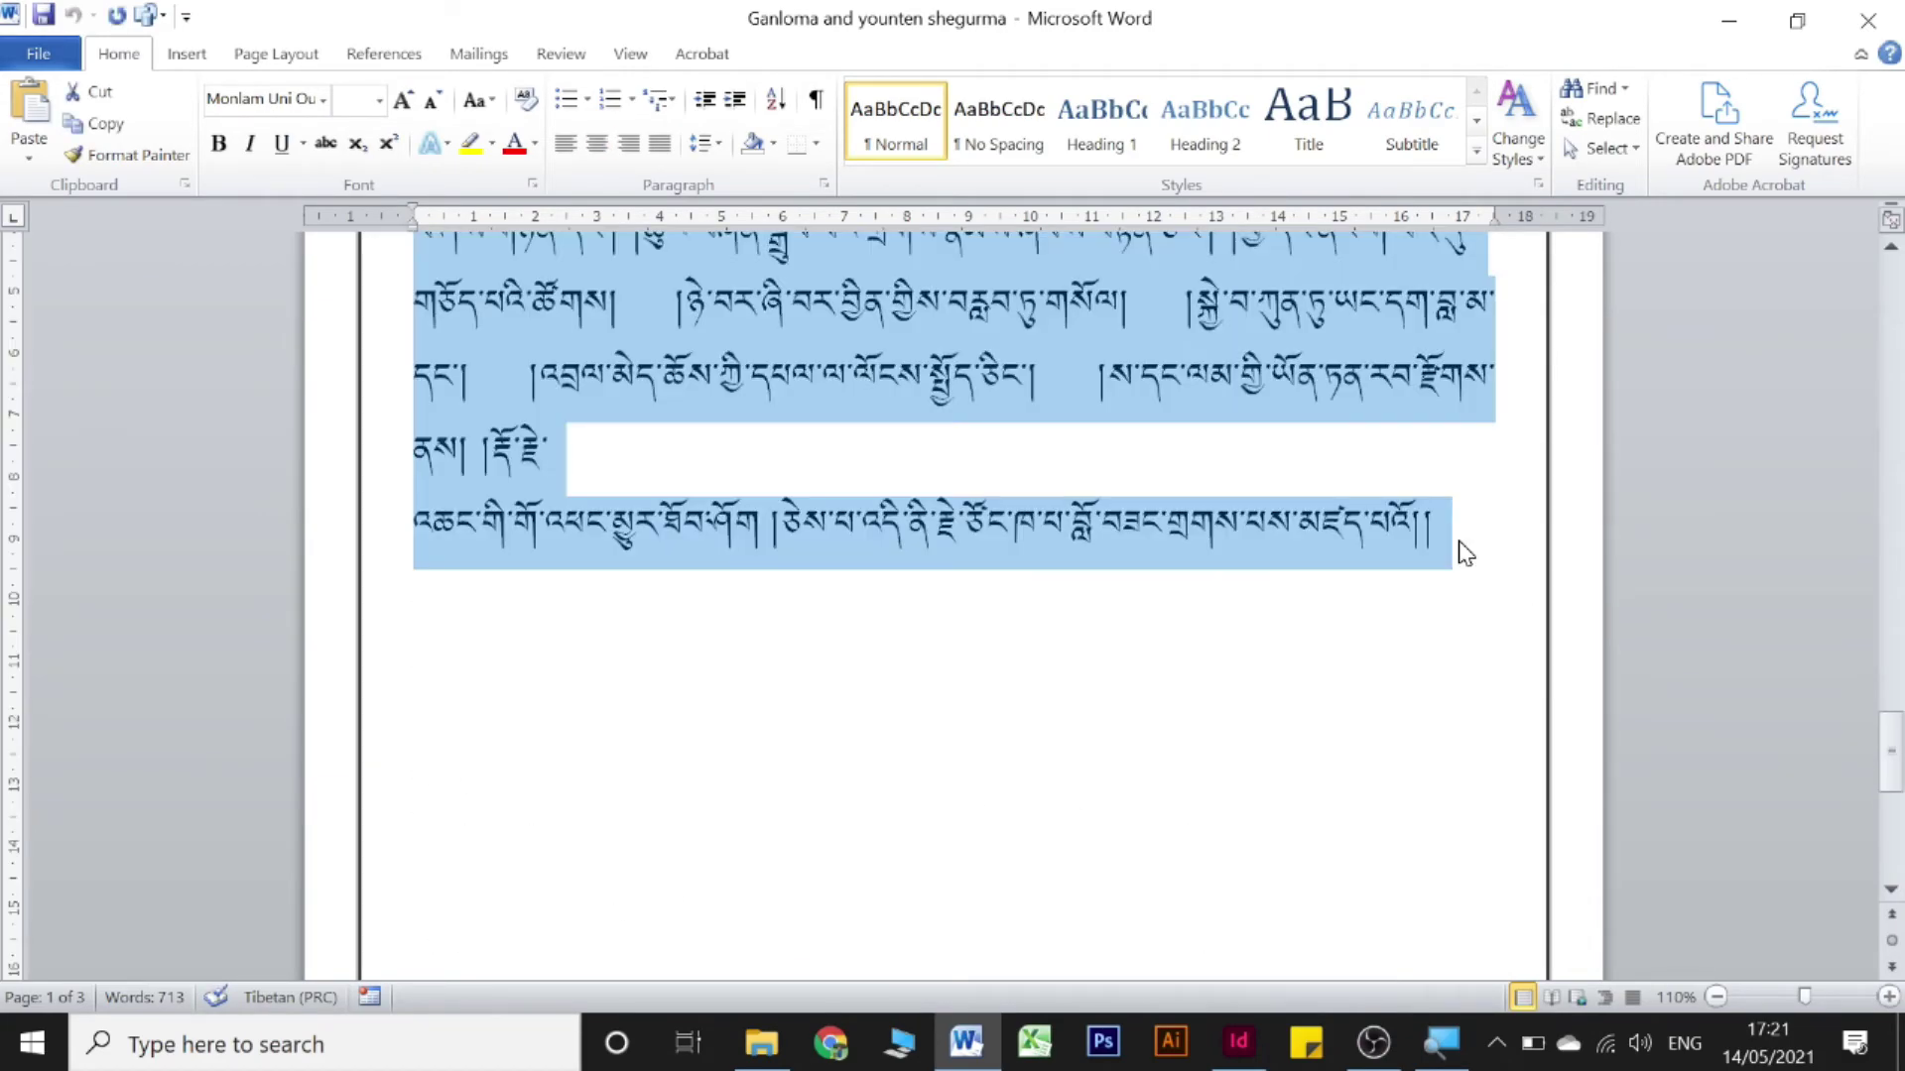
# - Switch to InDesign and paste the second prayer after the first one, starting two paragraphs below its last line
pyautogui.click(1252, 1062)
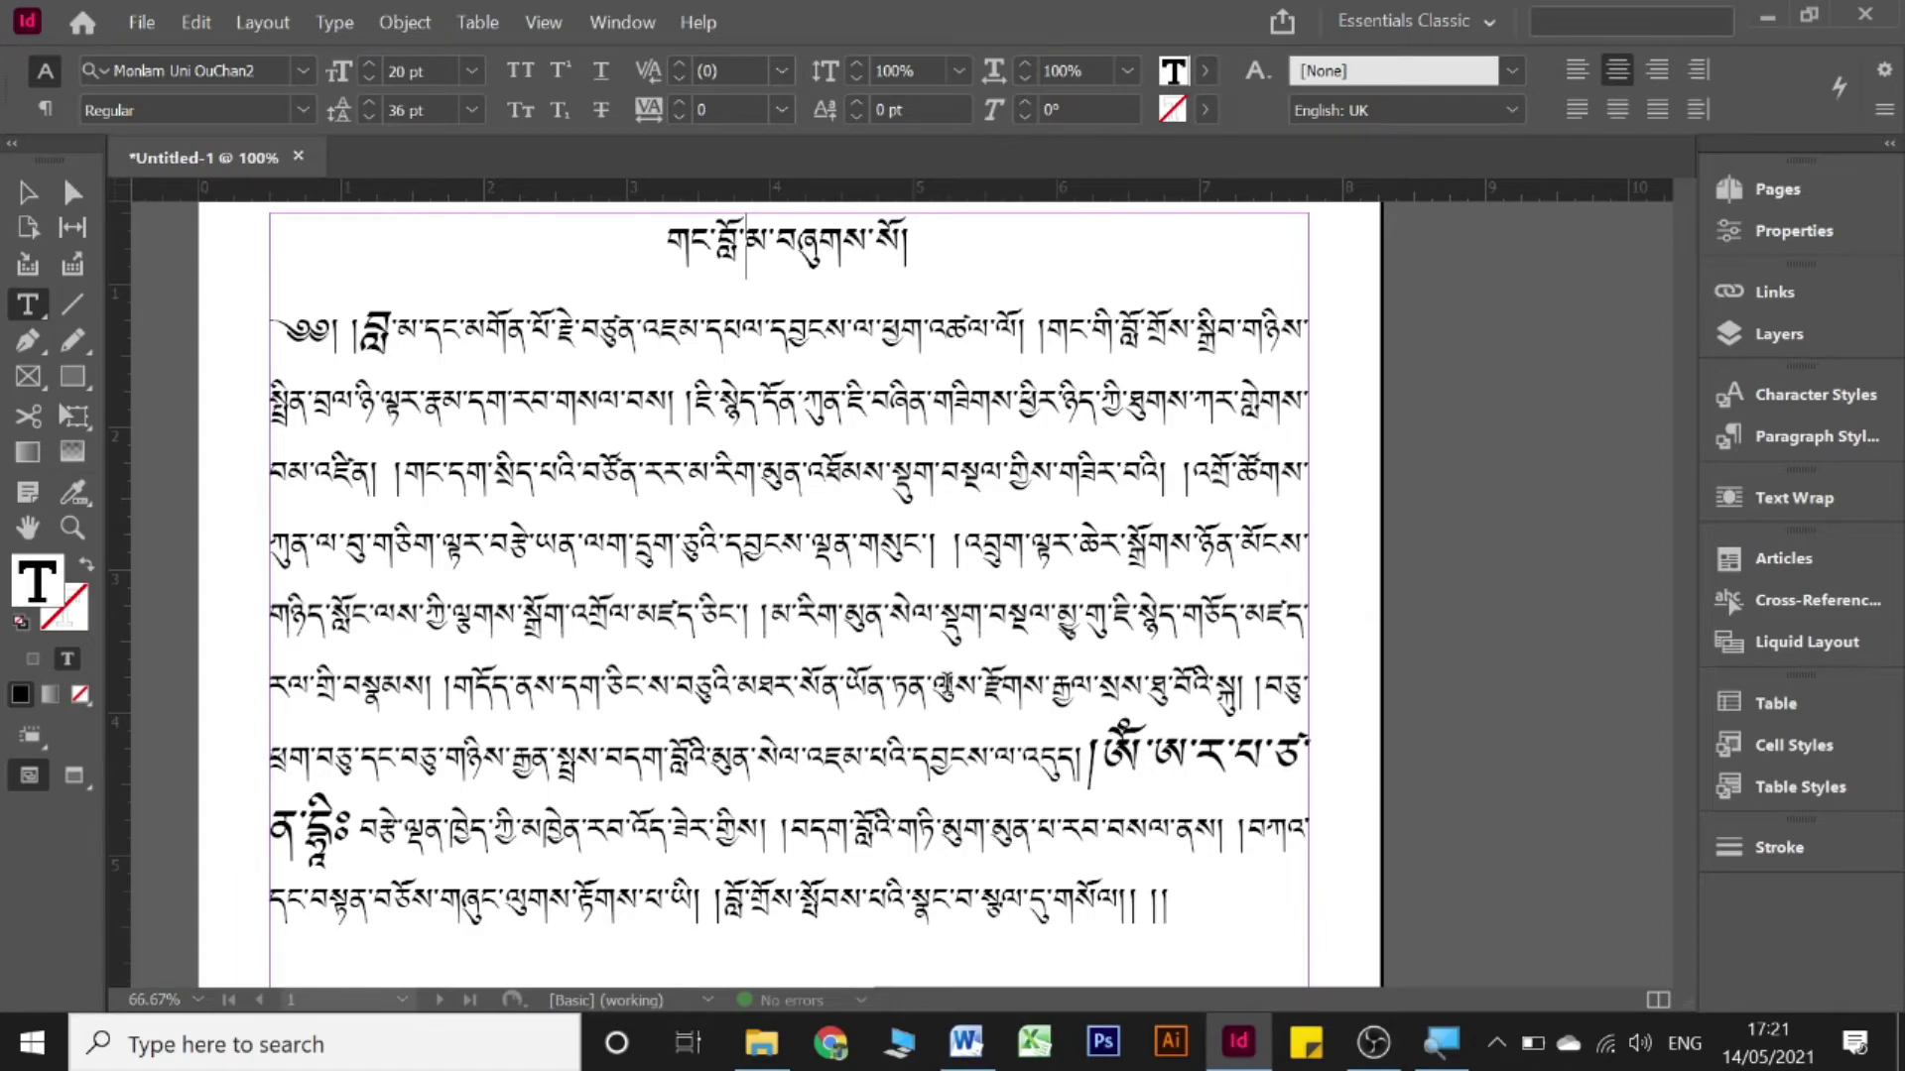
pyautogui.scroll(-5, 962, 680)
pyautogui.click(1229, 470)
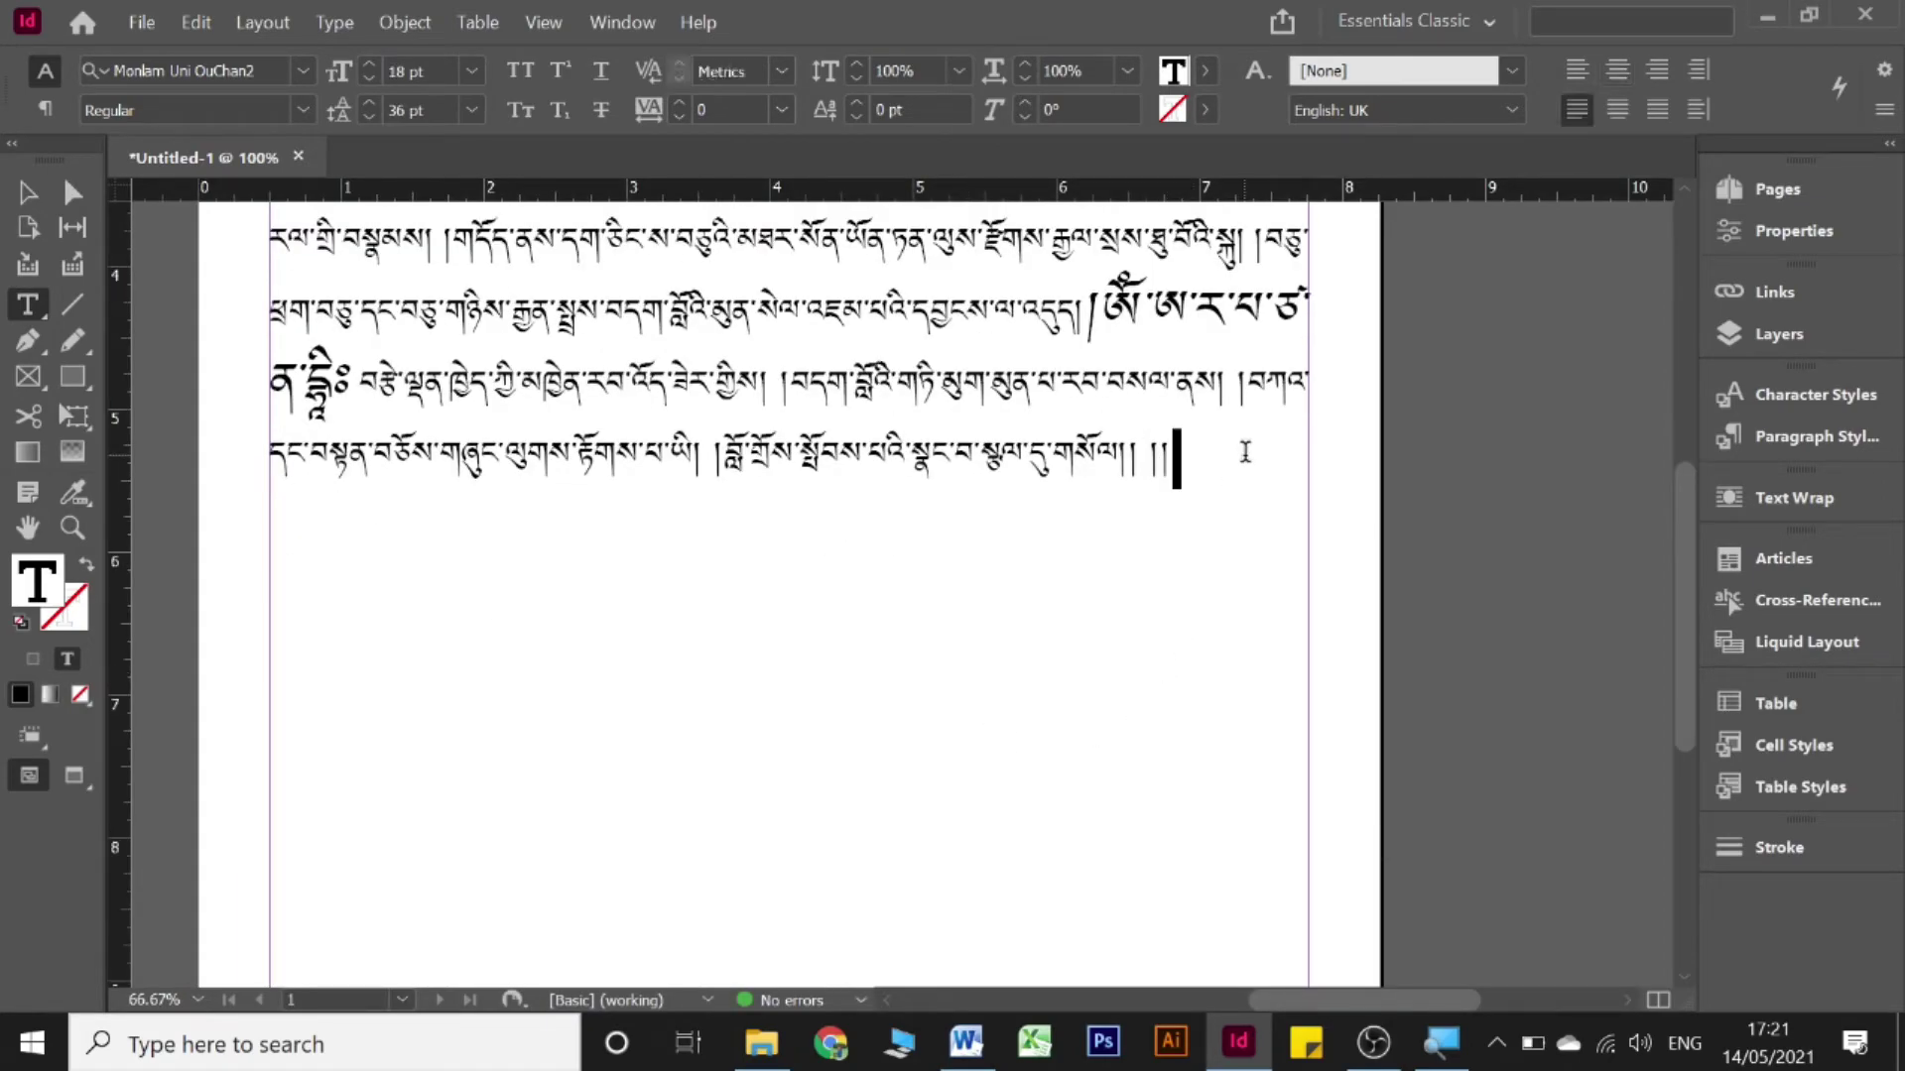
pyautogui.press('Return')
pyautogui.press('Return')
pyautogui.hotkey('ctrl', 'v')
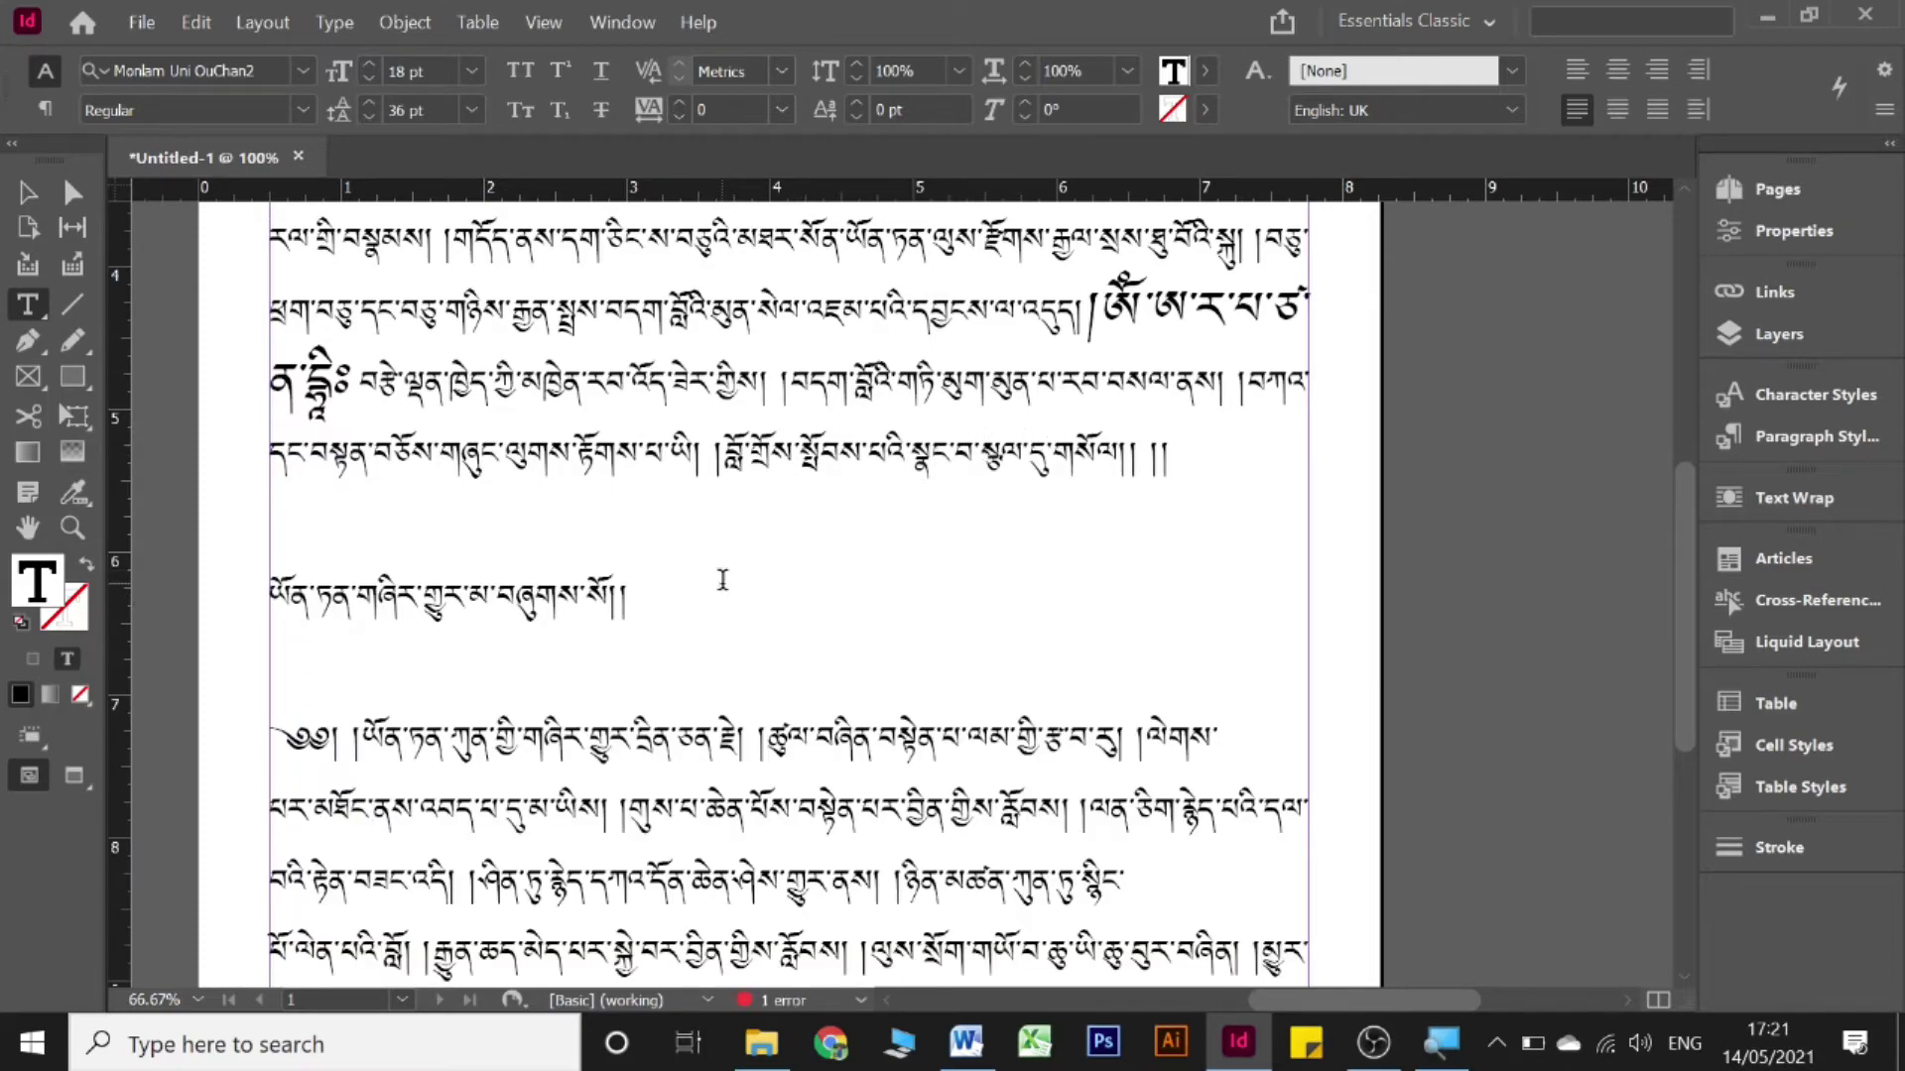
# - Delete the overflowing end of the pasted prayer, starting from །ཉེས་དམིགས་རིག་ནས་ on the page's last line
pyautogui.scroll(-6, 722, 580)
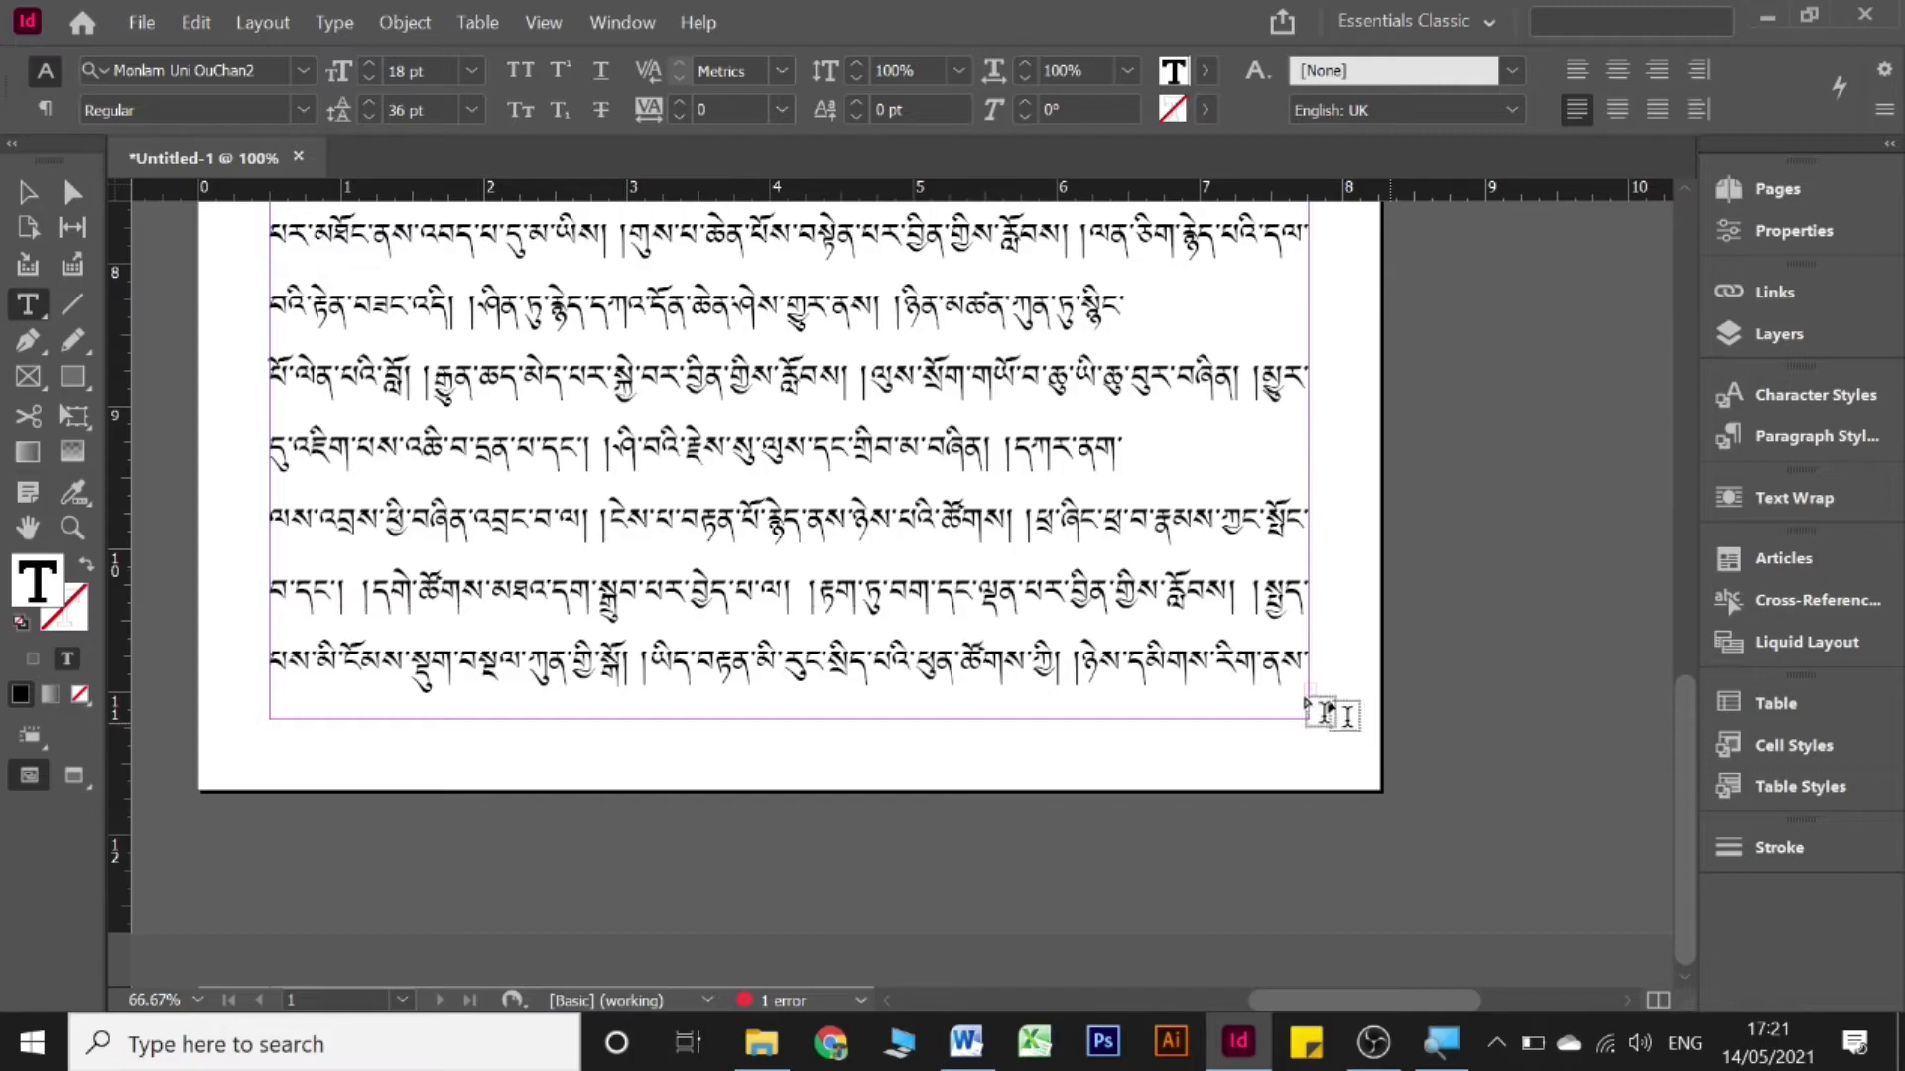
pyautogui.scroll(3, 689, 456)
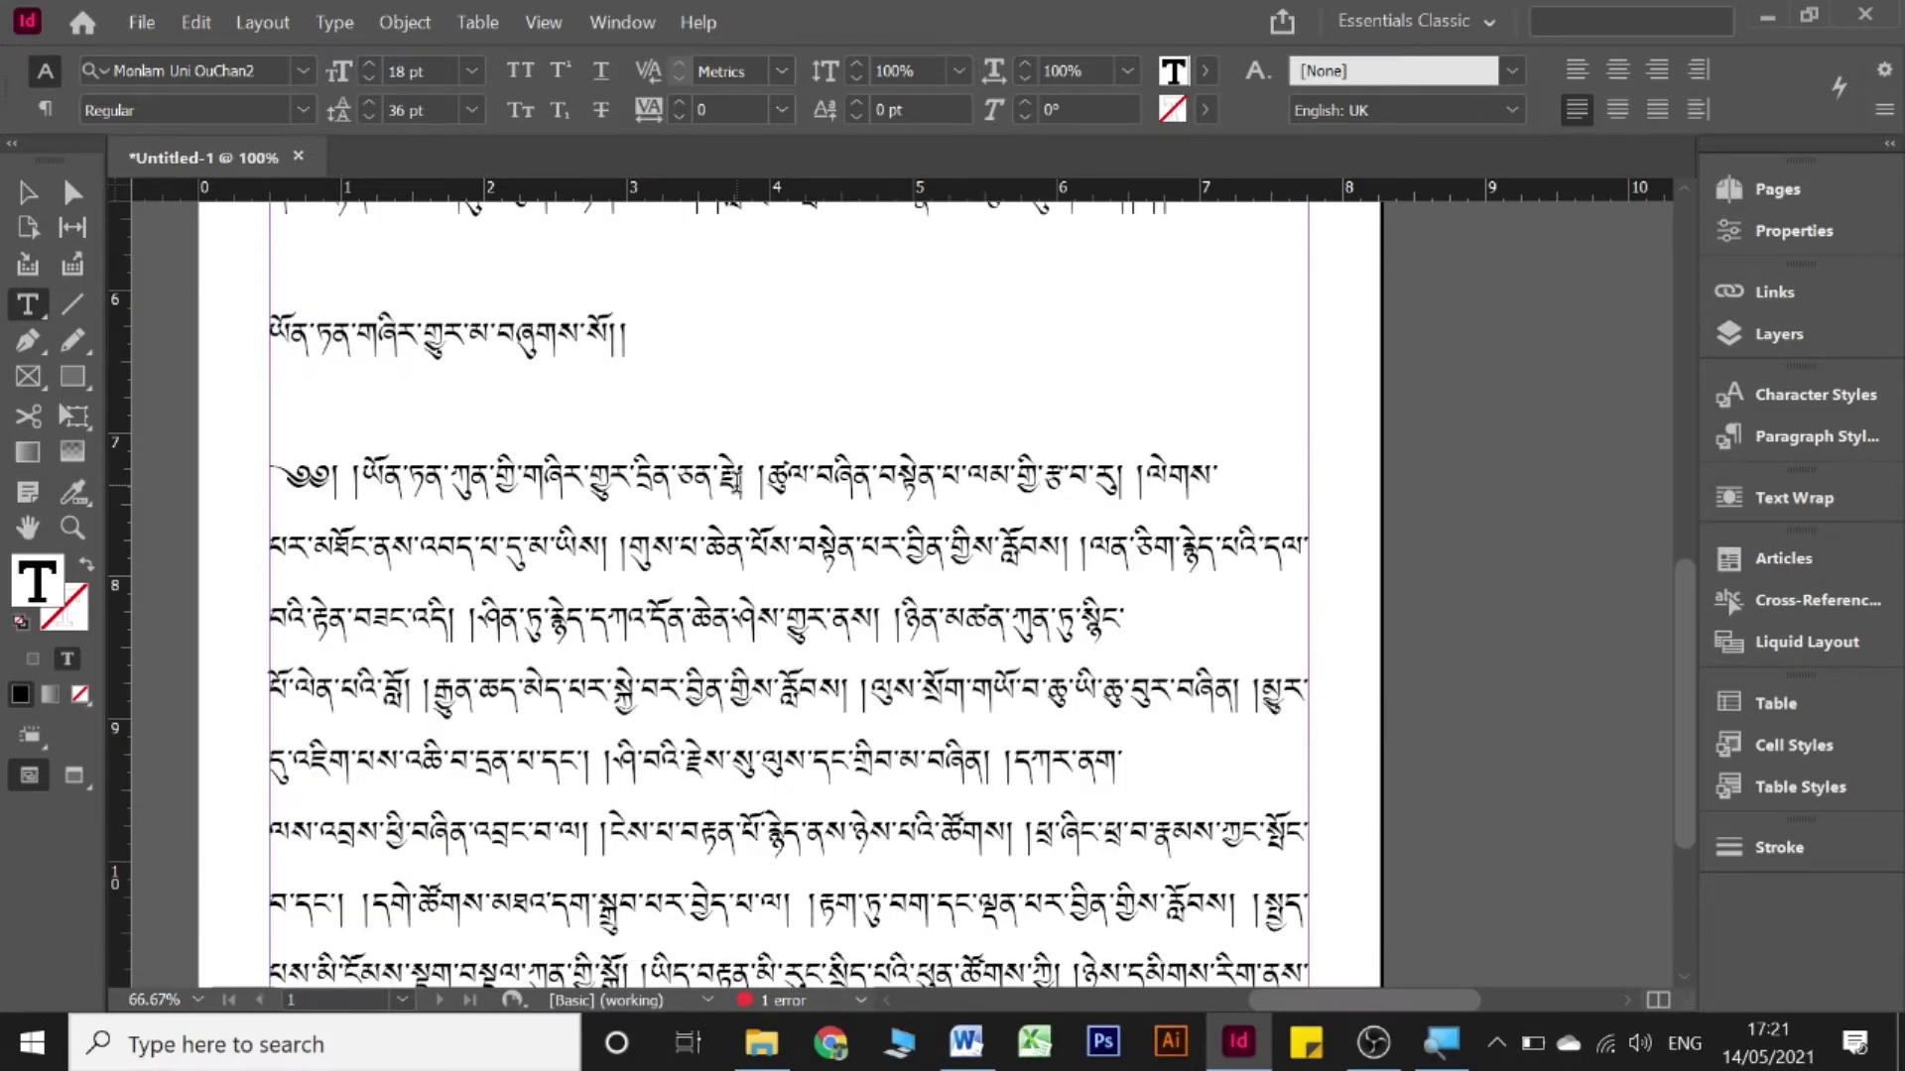
pyautogui.scroll(-3, 1260, 543)
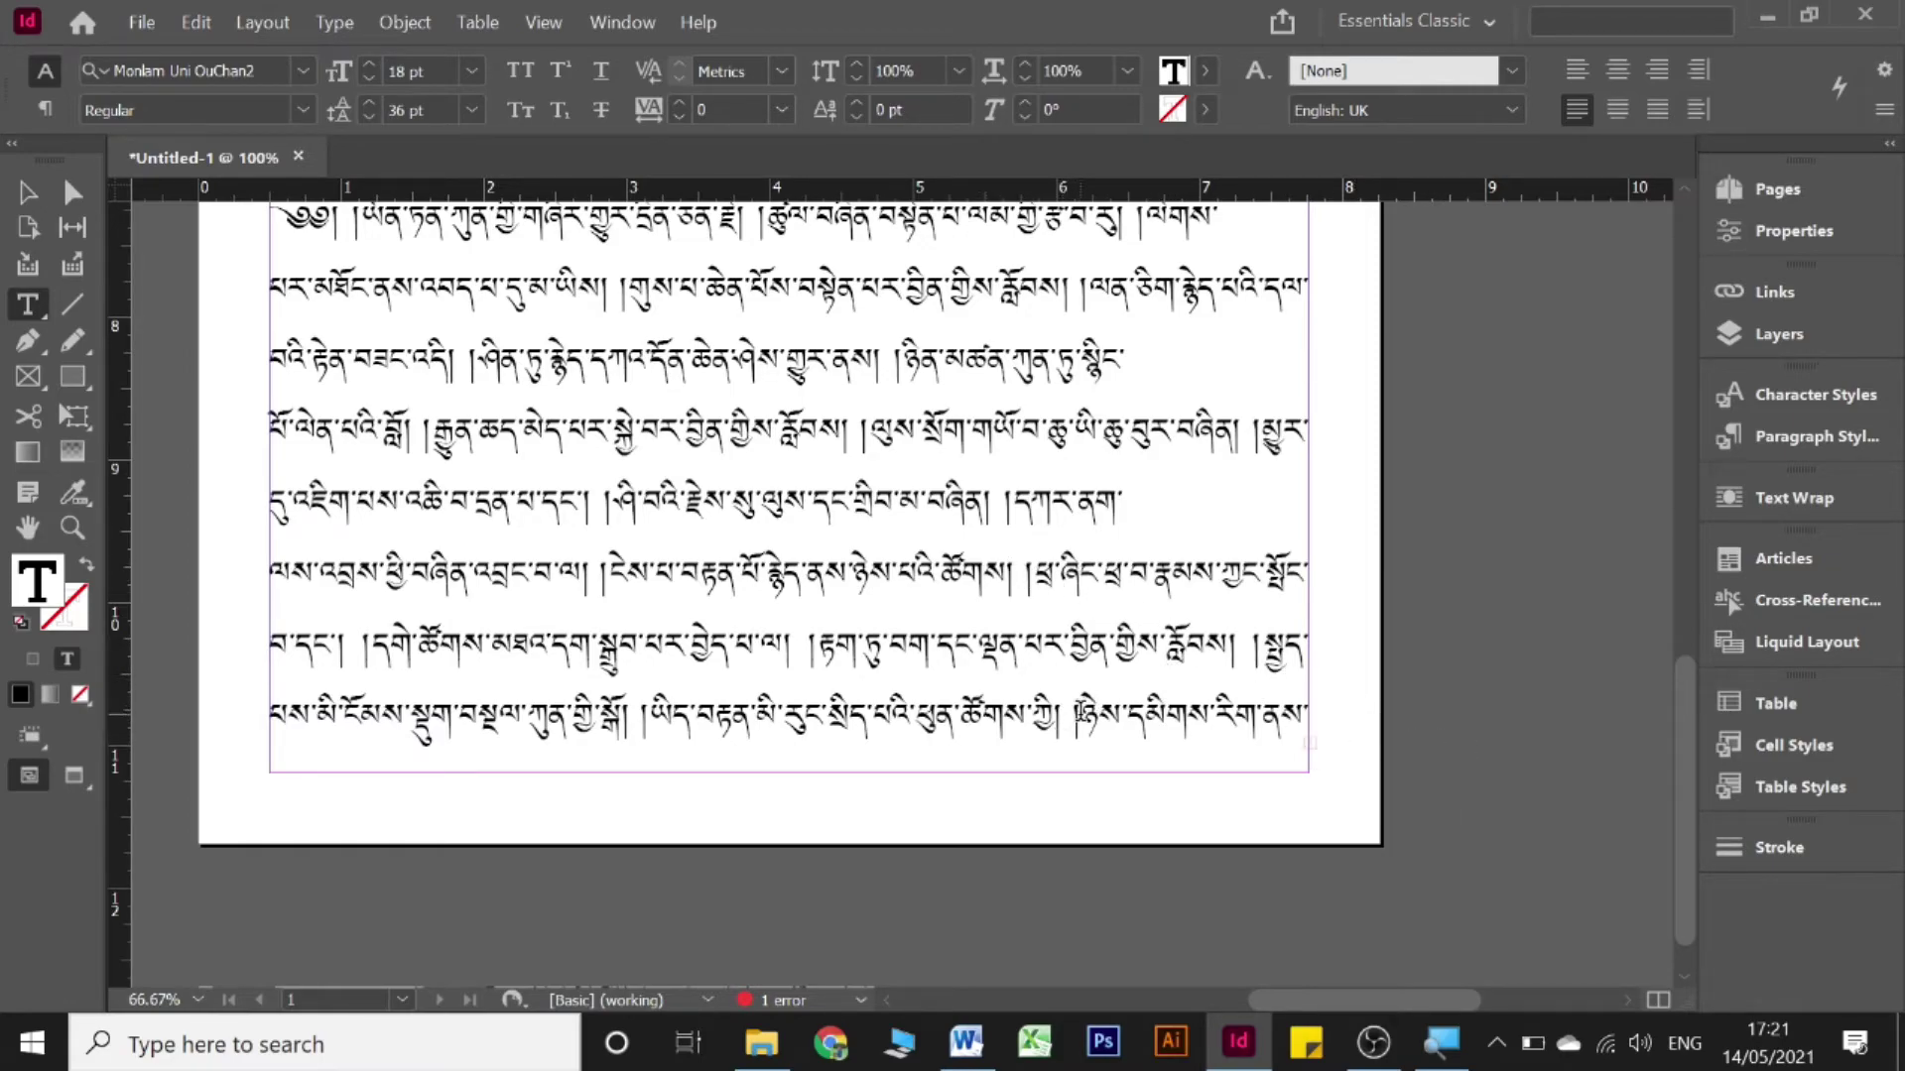
pyautogui.click(1072, 711)
pyautogui.hotkey('shift', 'End')
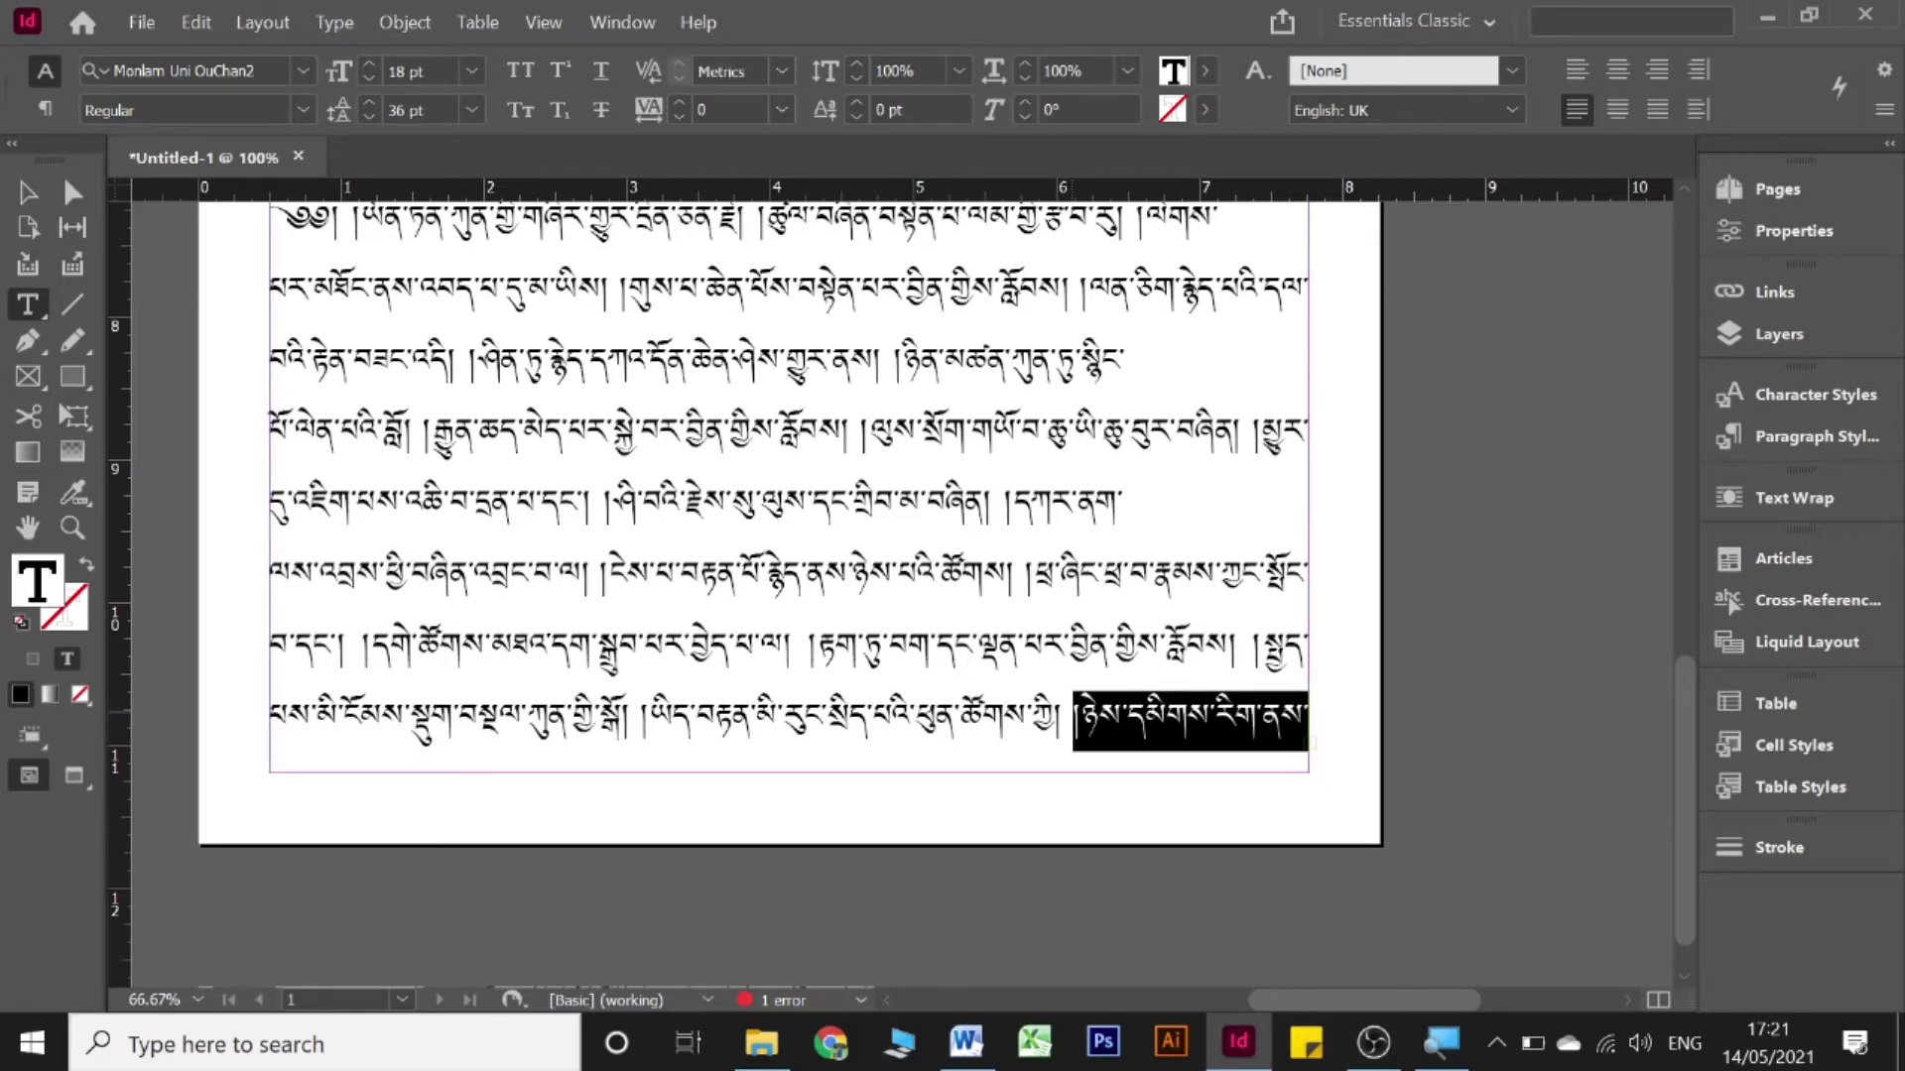
pyautogui.press('BackSpace')
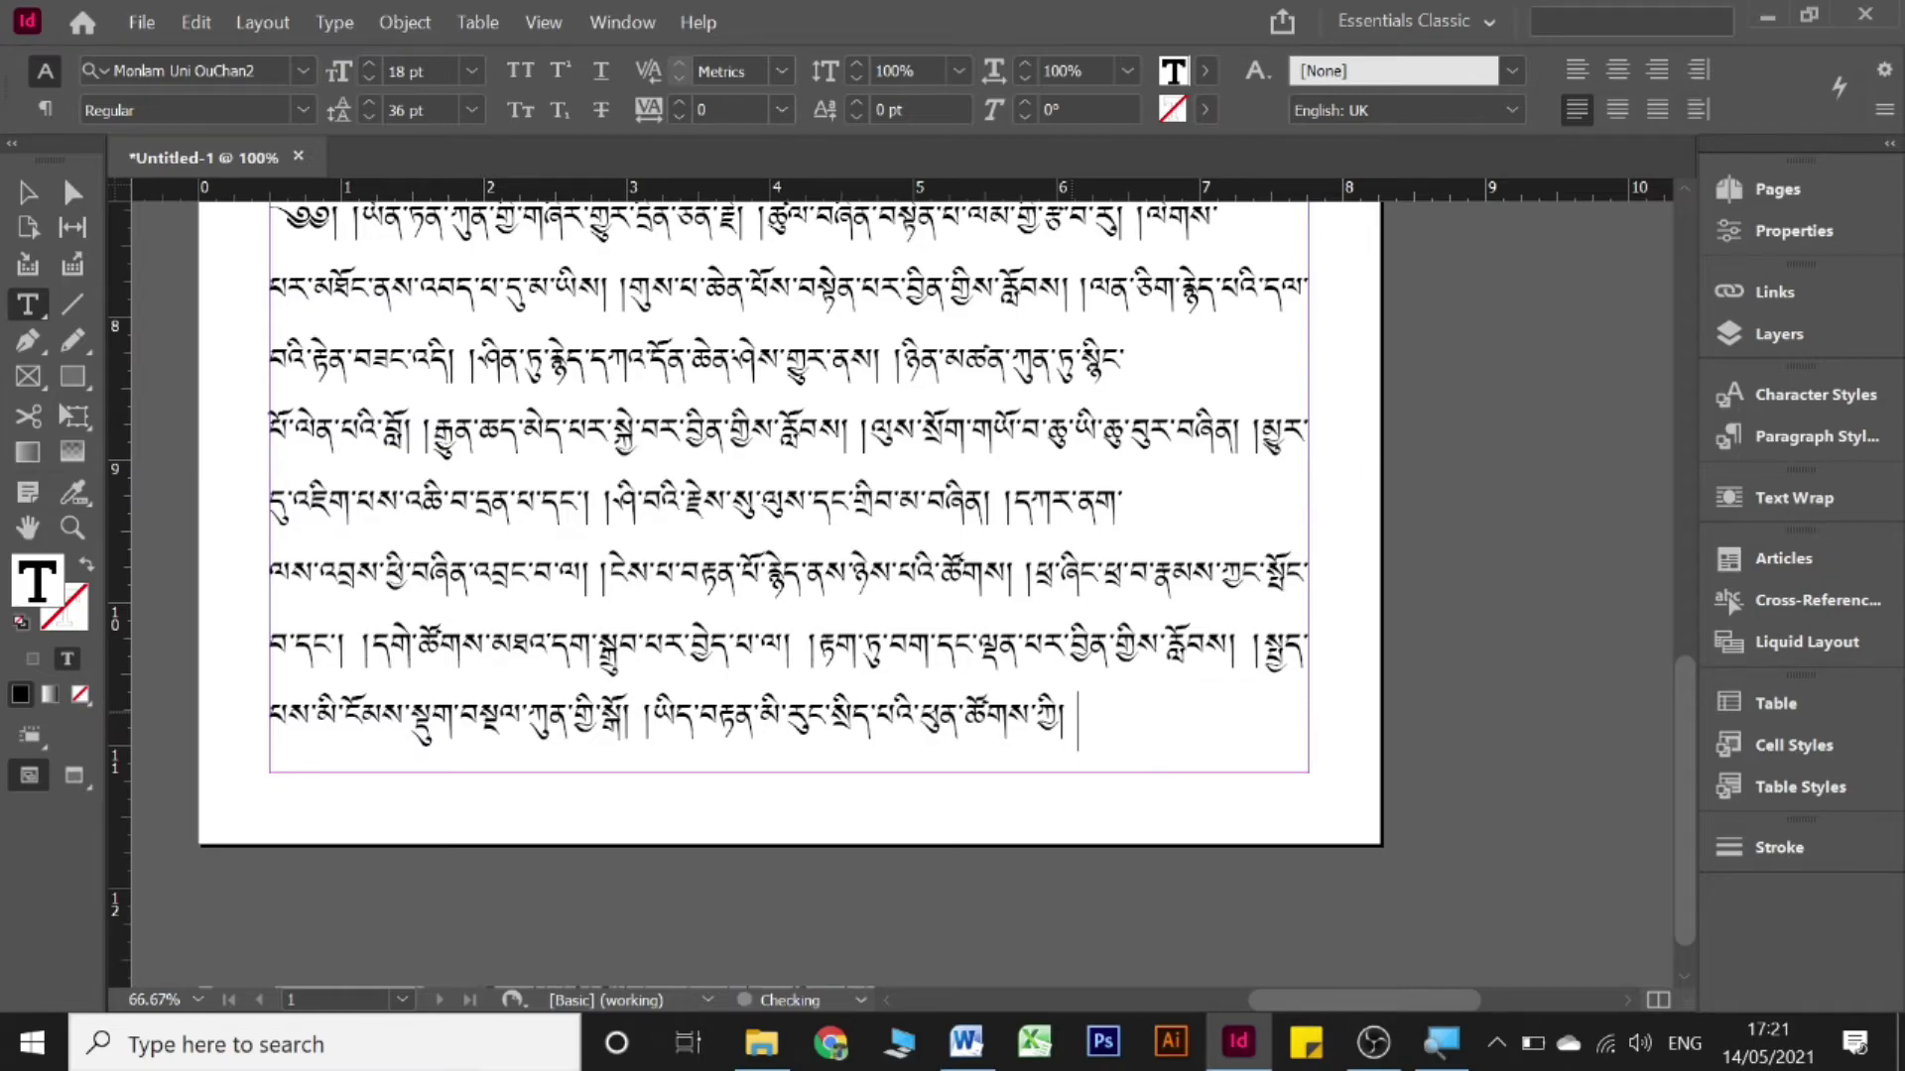
# - Apply the Head paragraph style to the second prayer's heading line
pyautogui.scroll(3, 1005, 449)
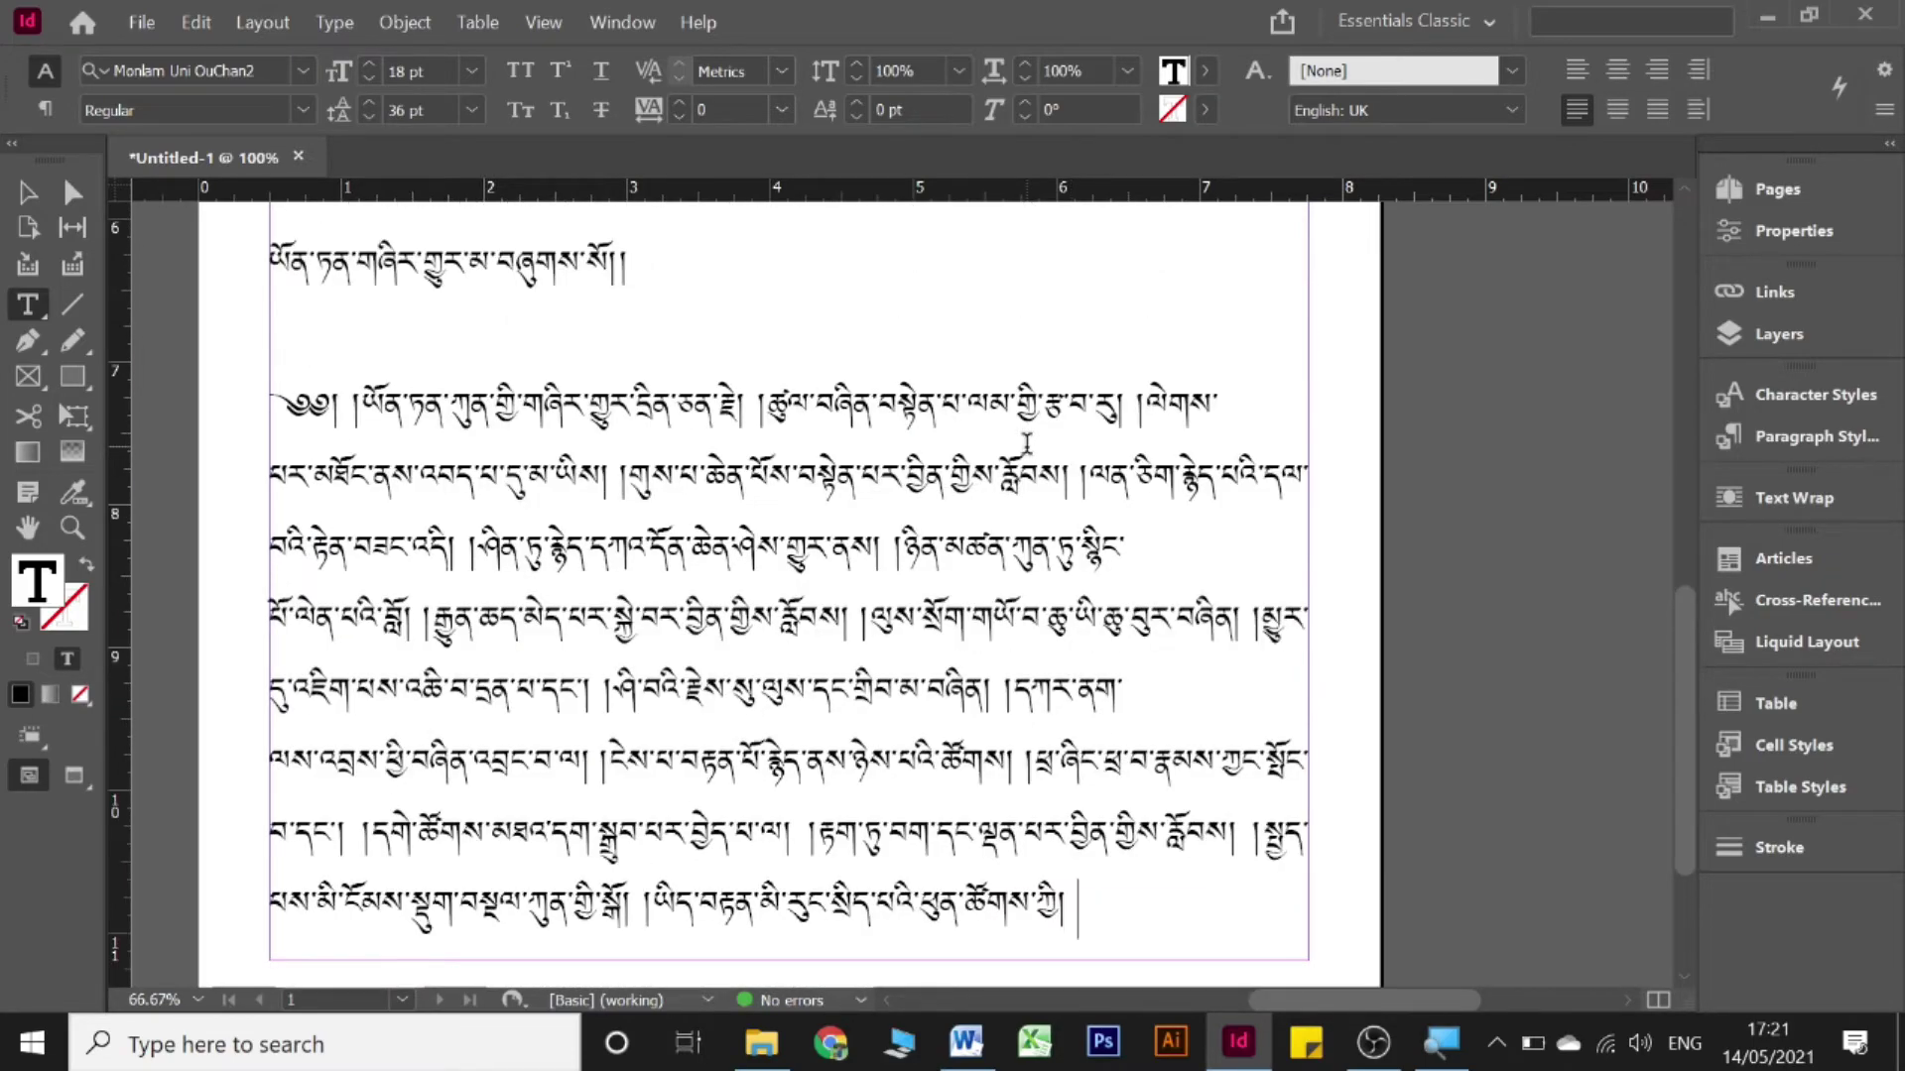
pyautogui.scroll(2, 650, 357)
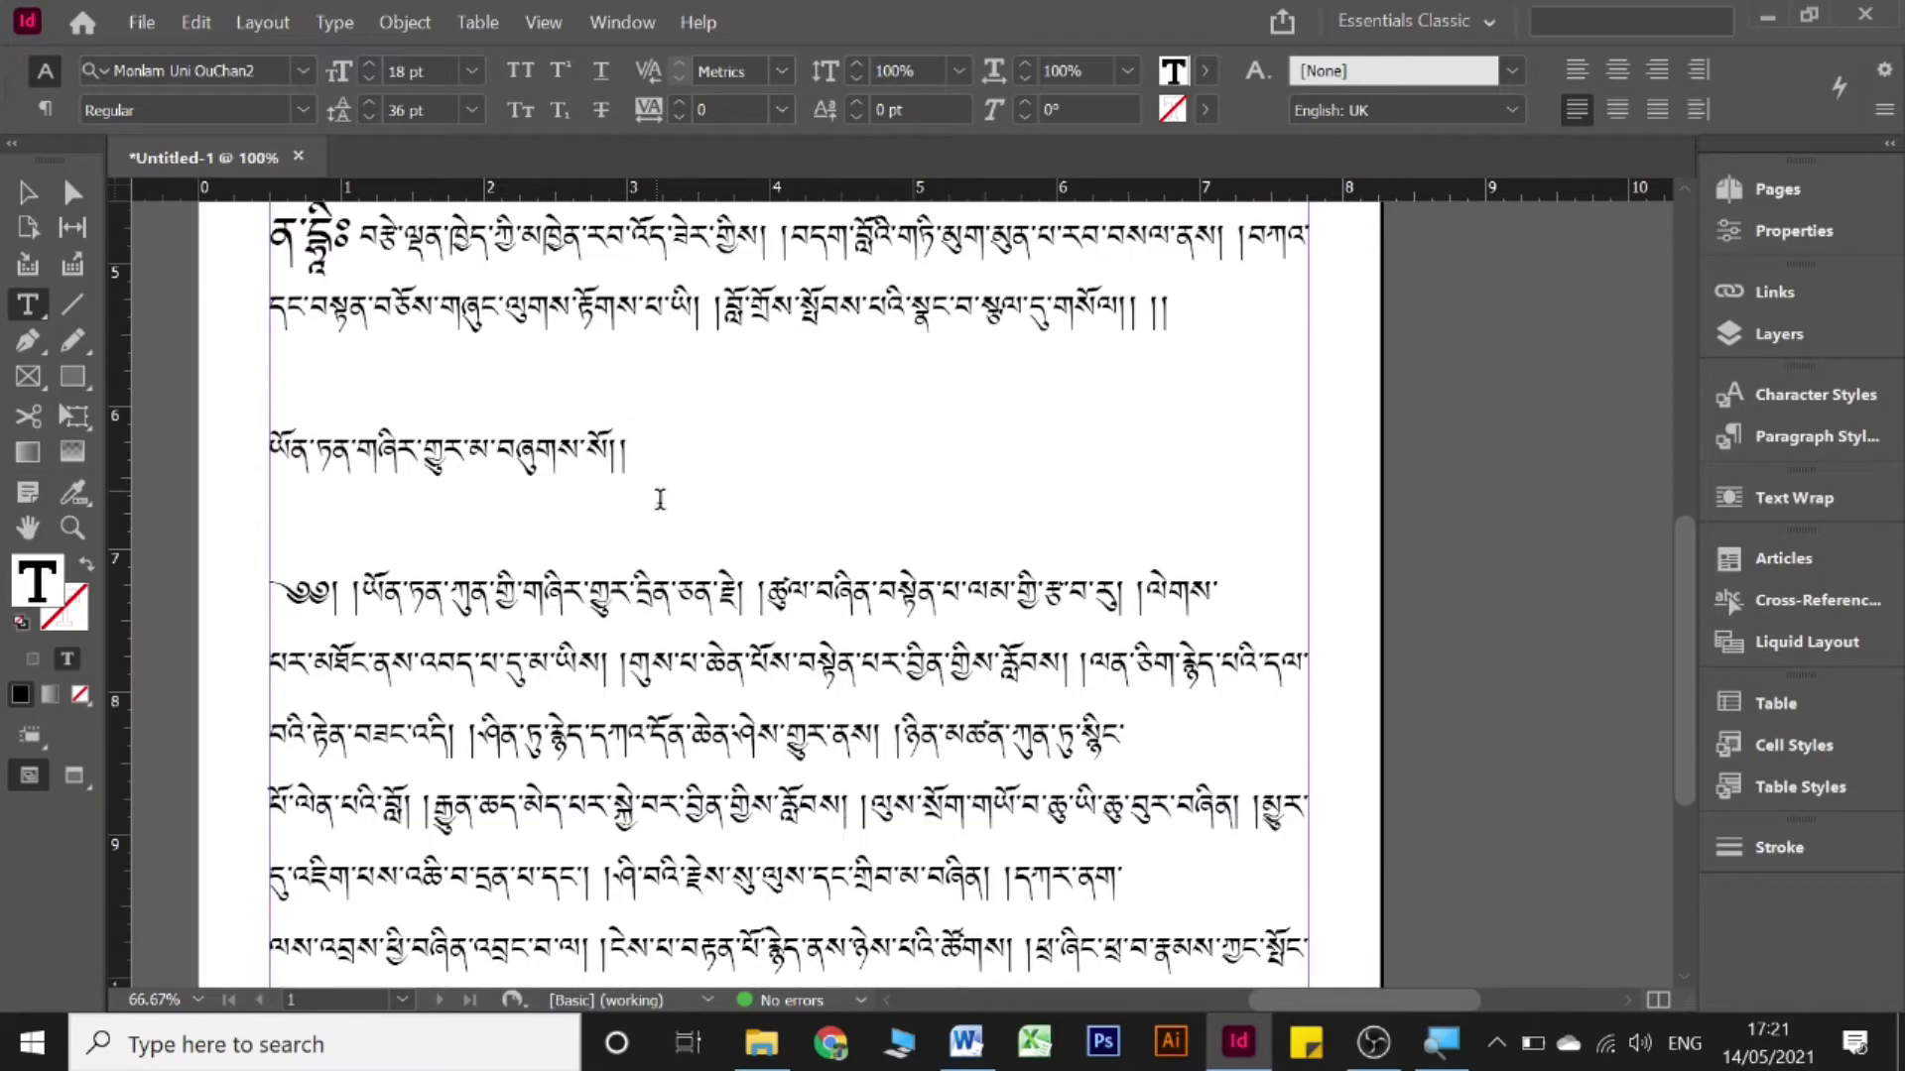
pyautogui.moveTo(663, 456); pyautogui.dragTo(171, 593)
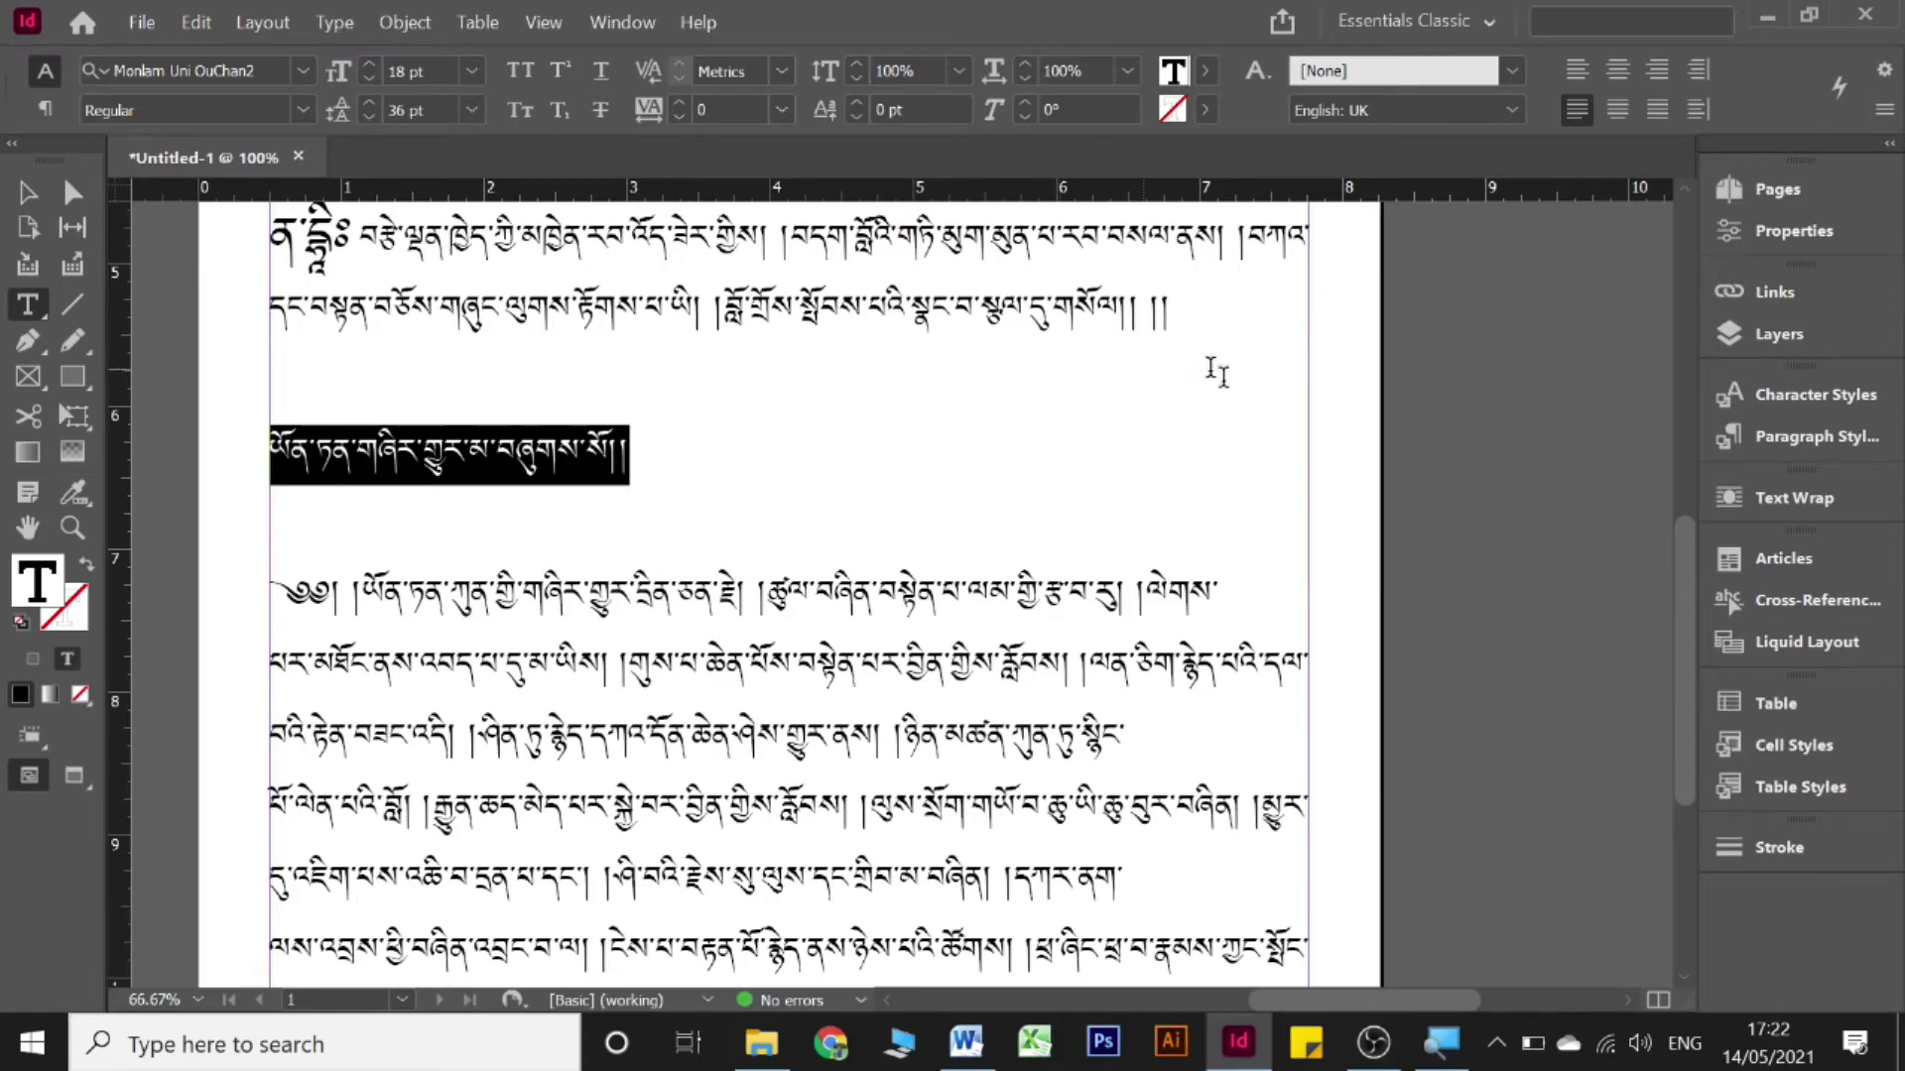
pyautogui.click(1792, 435)
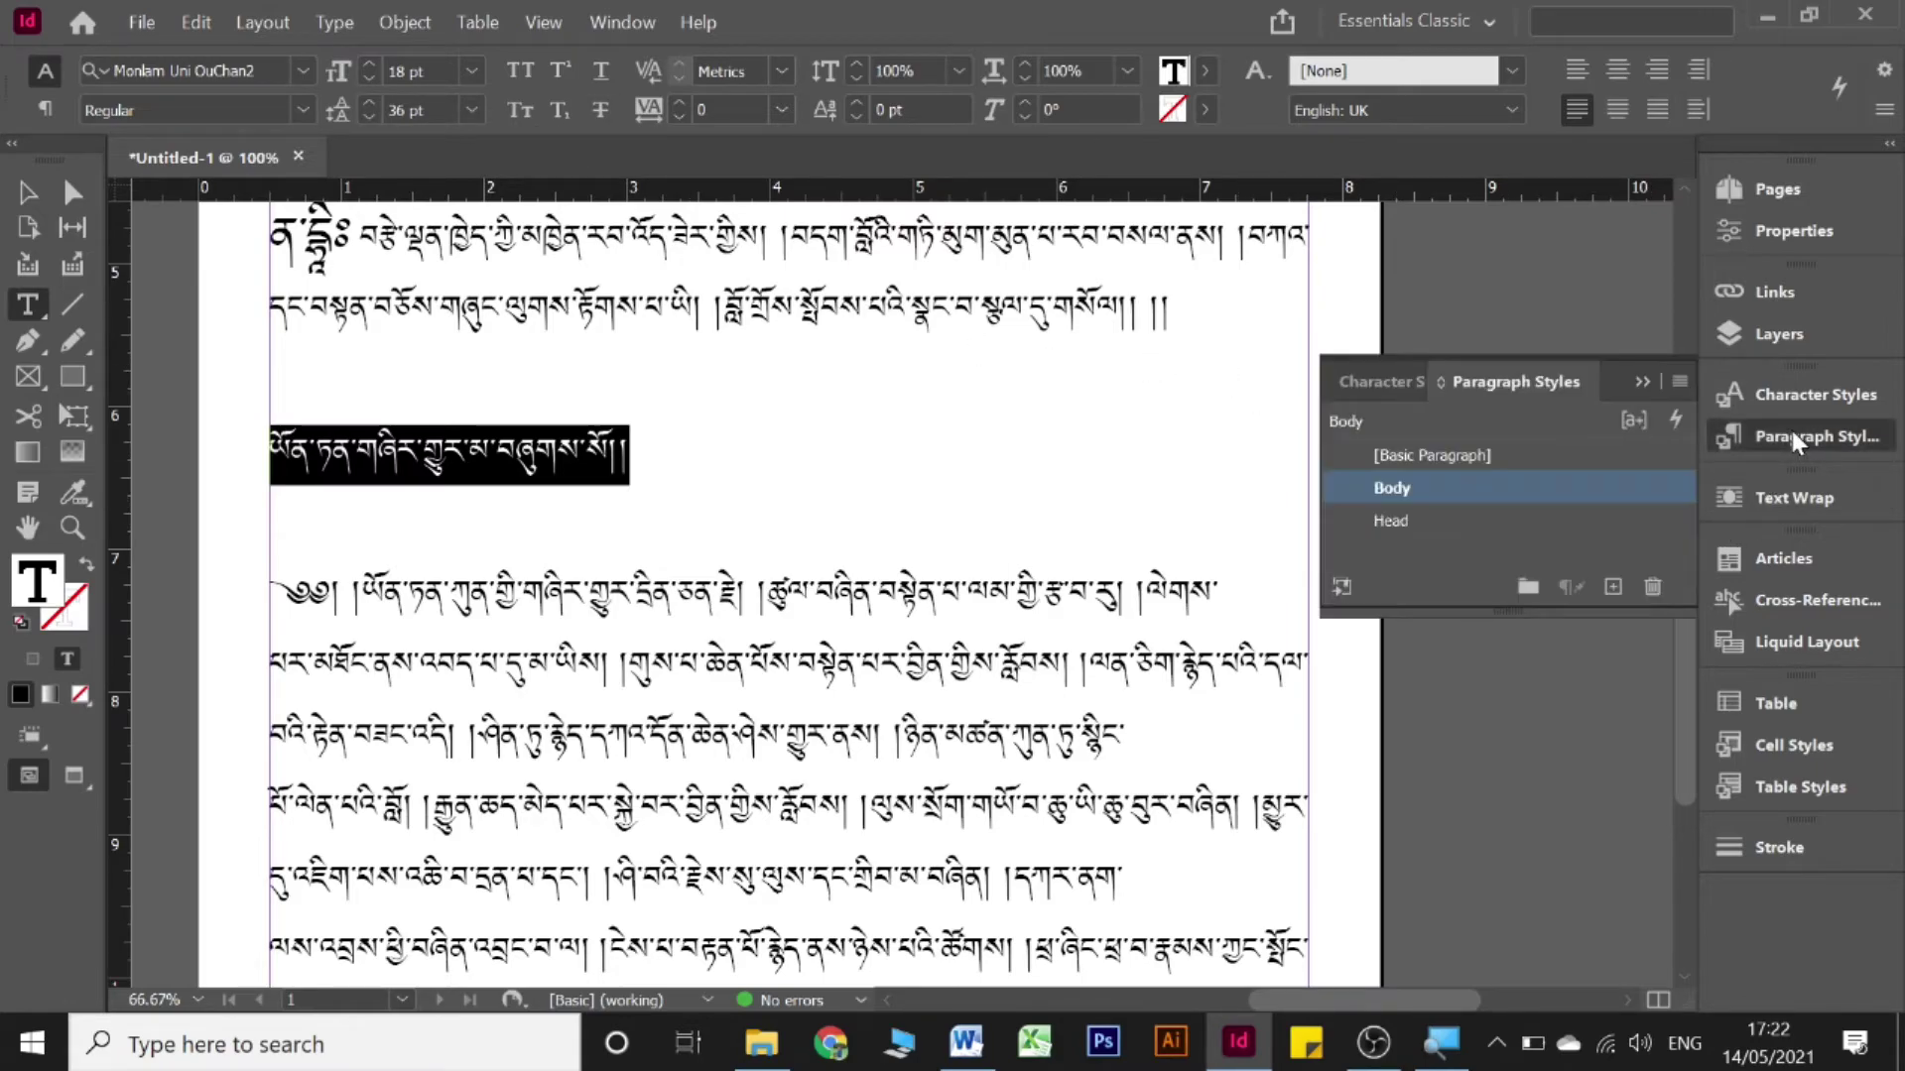
pyautogui.click(1392, 521)
# - Delete the empty paragraphs below and above the second prayer's heading
pyautogui.click(749, 579)
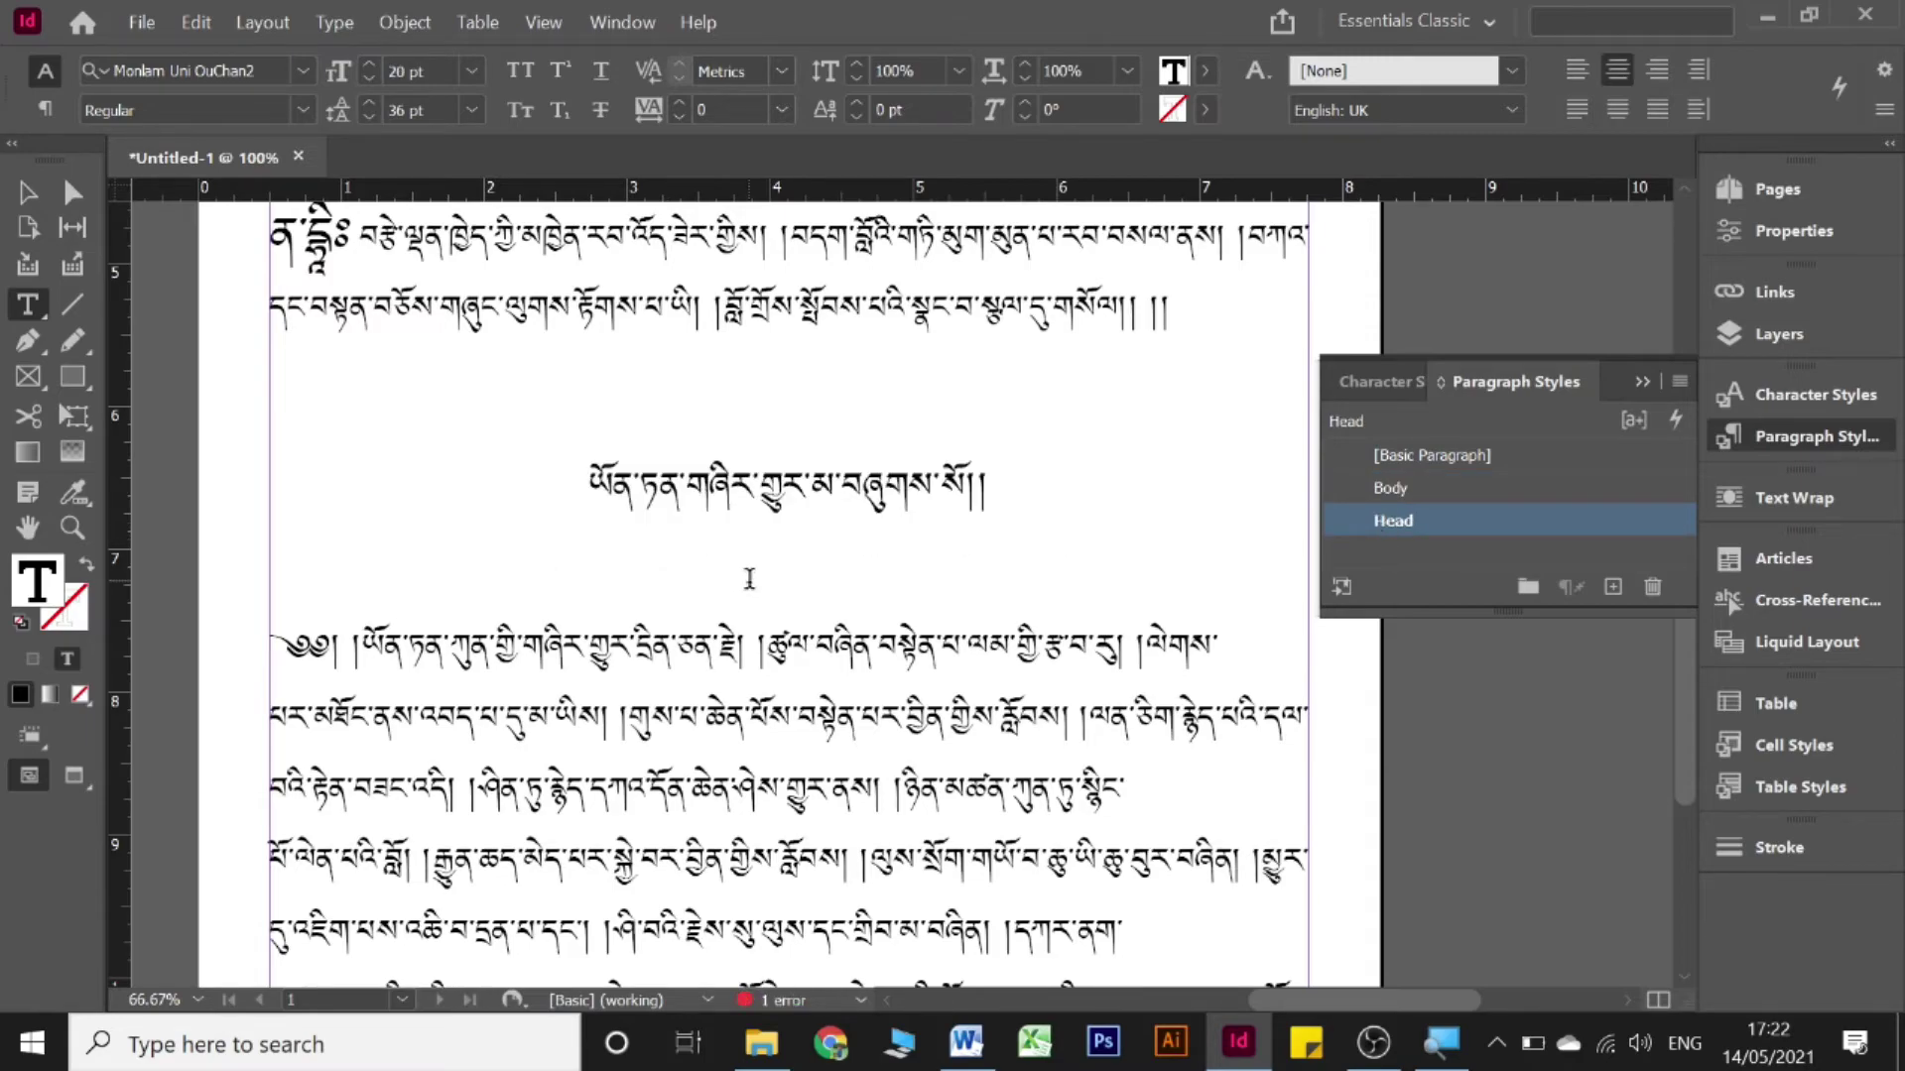
pyautogui.press('Delete')
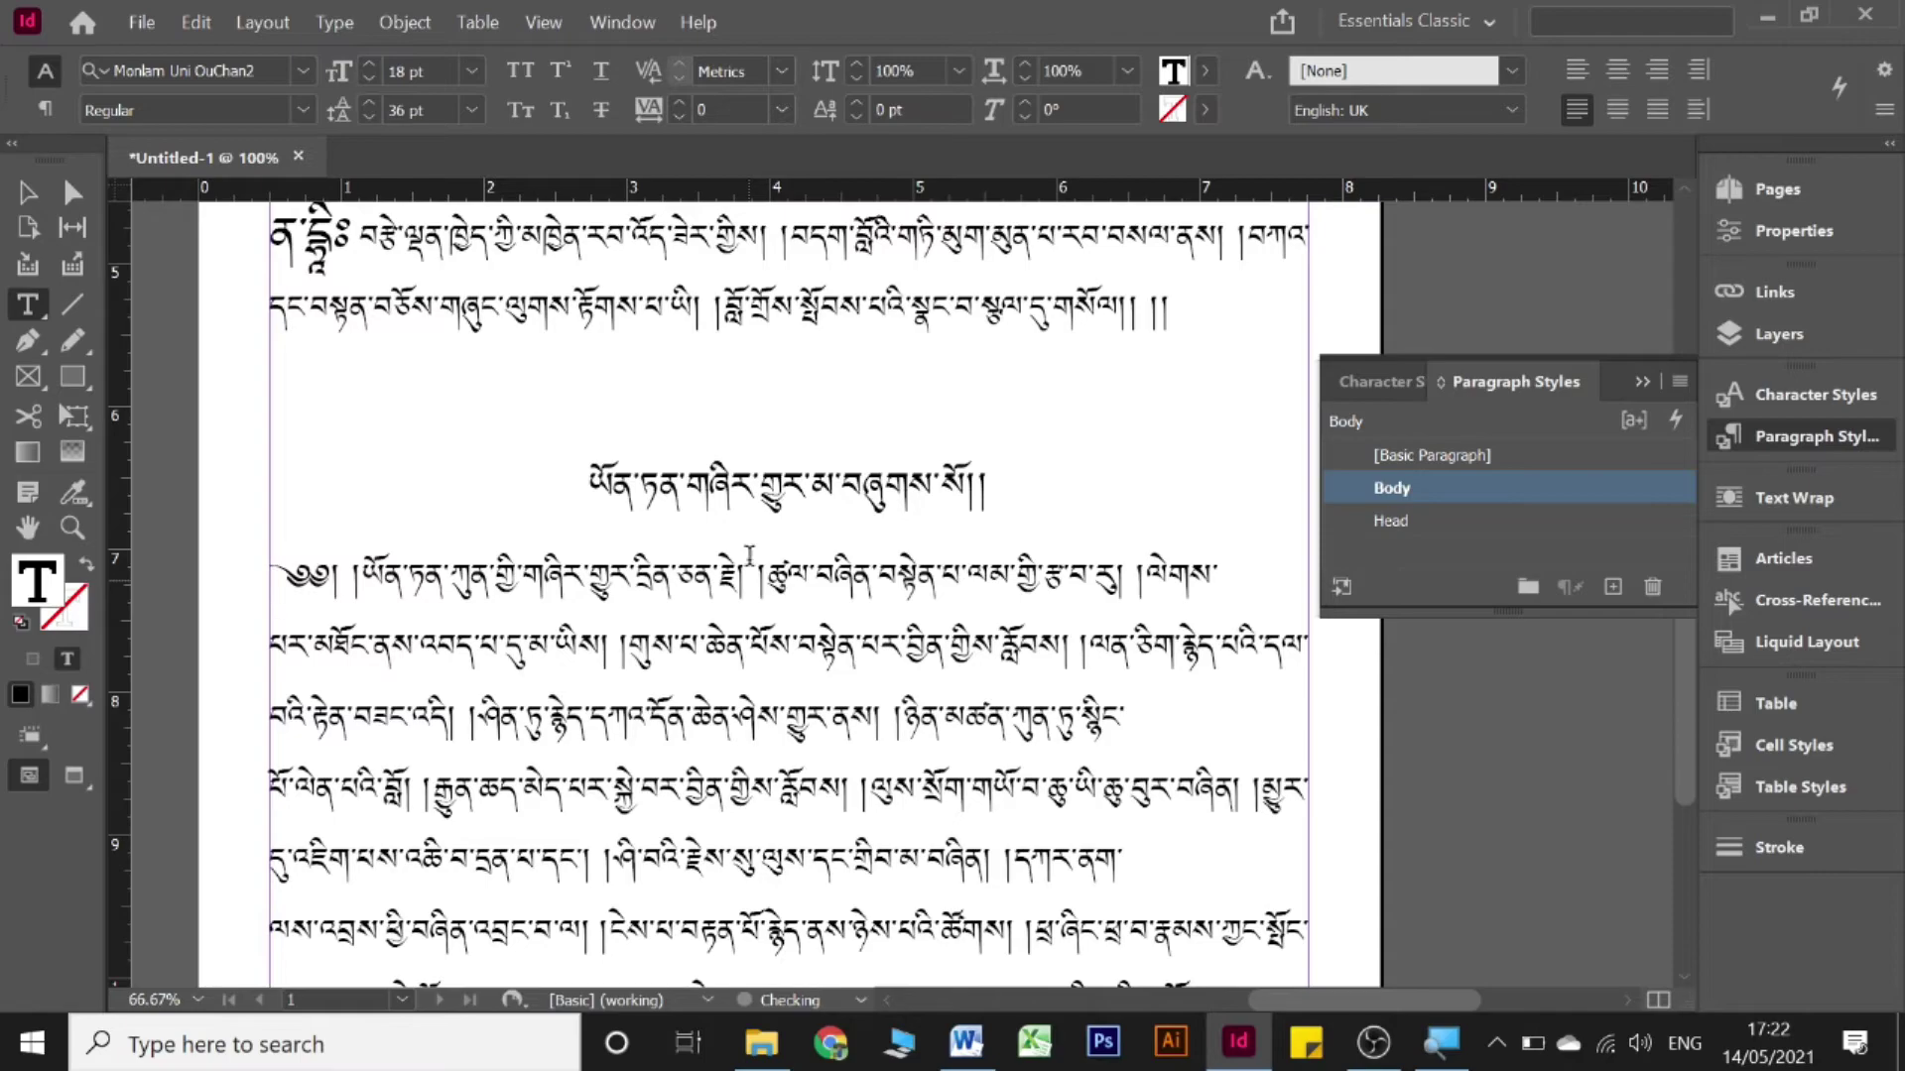
pyautogui.press('Delete')
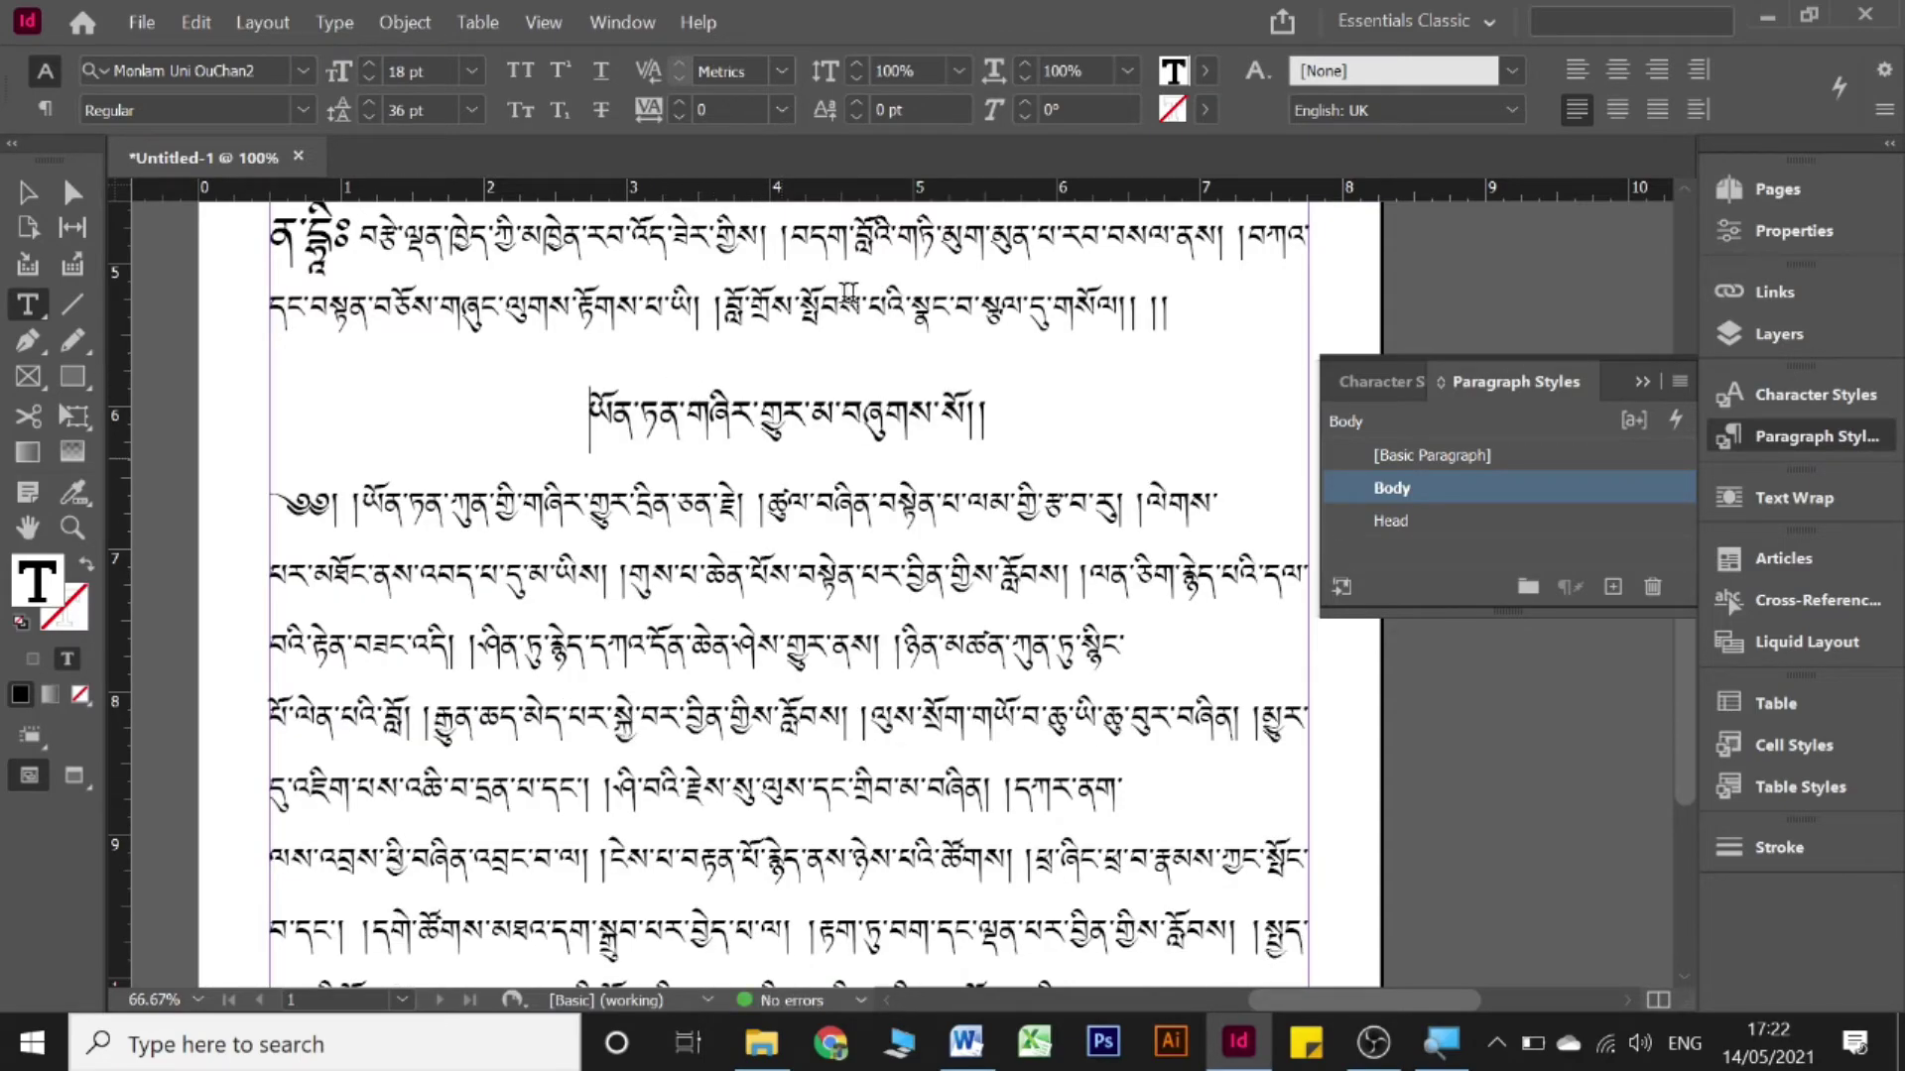
# - Join the broken lines of the second prayer's body by removing the paragraph breaks after ལེགས་, སྙིང་ and དཀར་ནག་
pyautogui.scroll(-5, 952, 555)
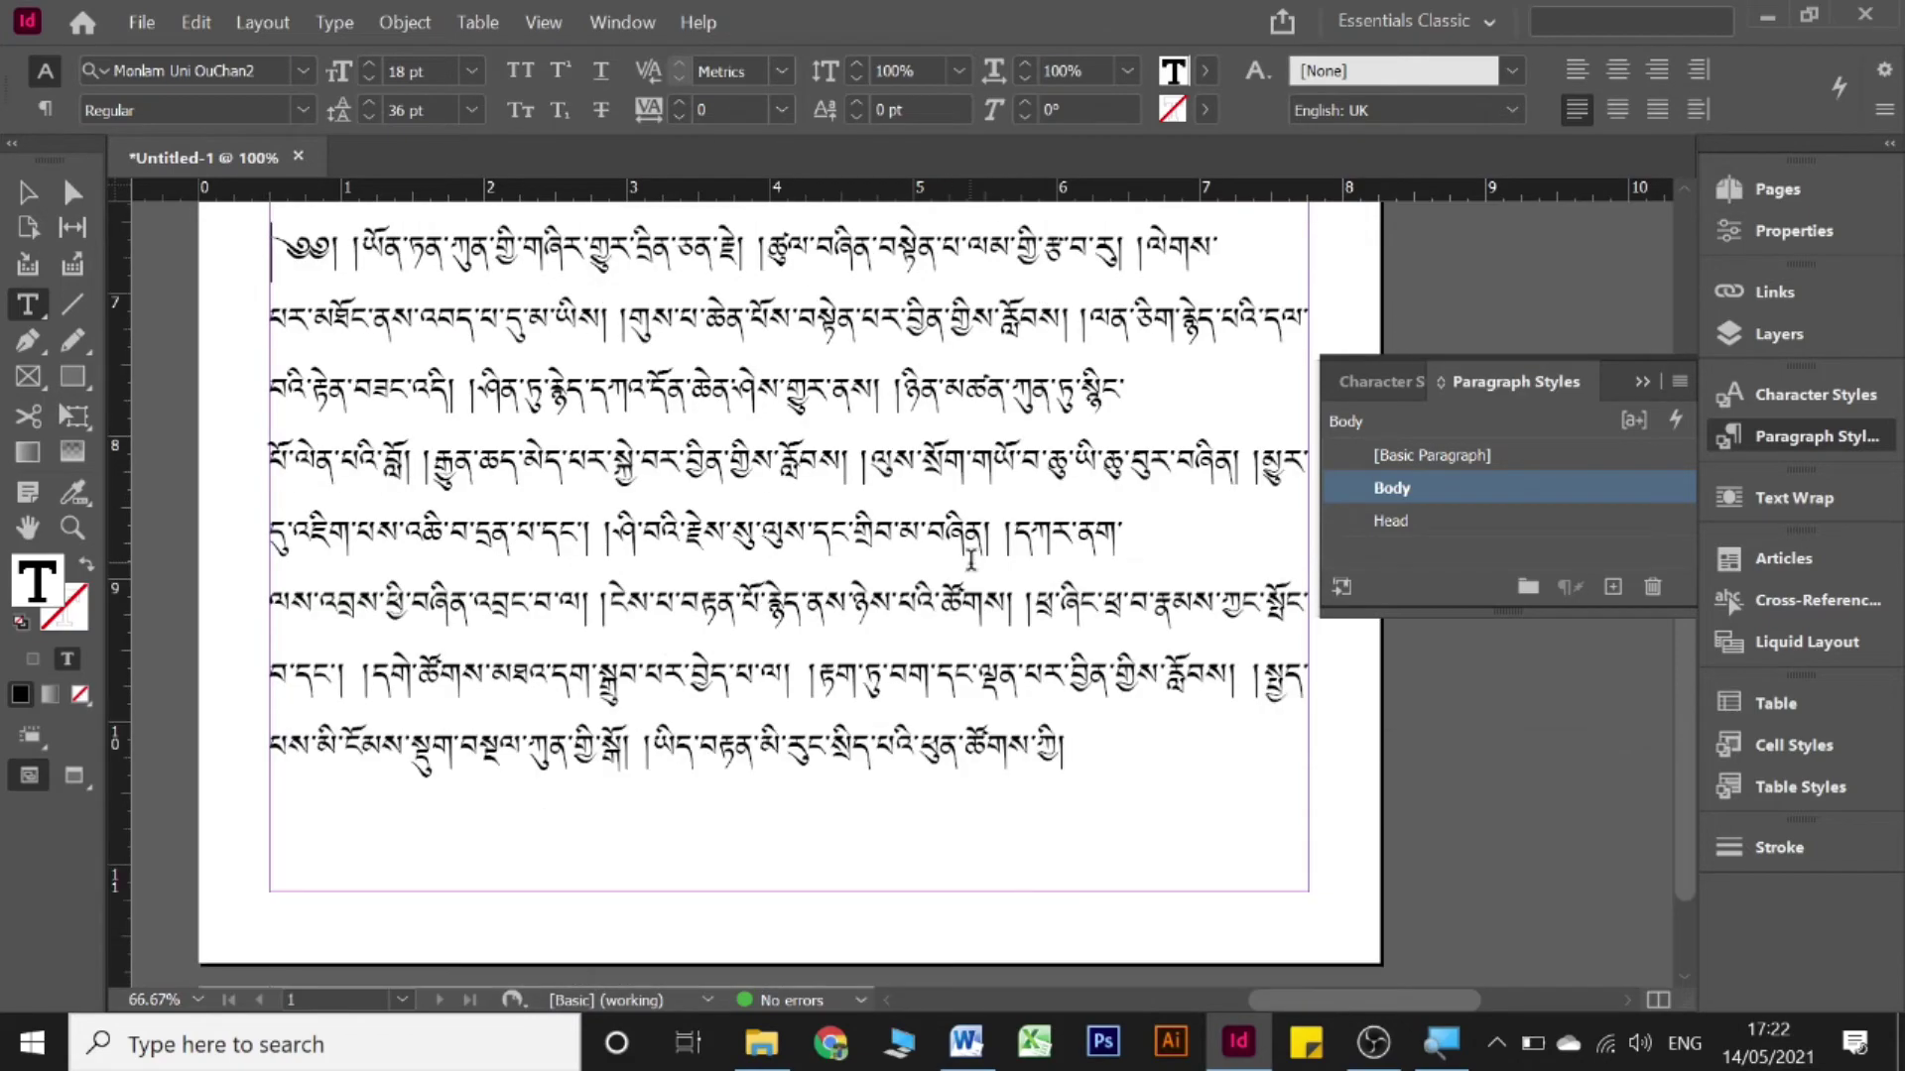
pyautogui.hotkey('ctrl', 'a')
pyautogui.scroll(2, 1170, 595)
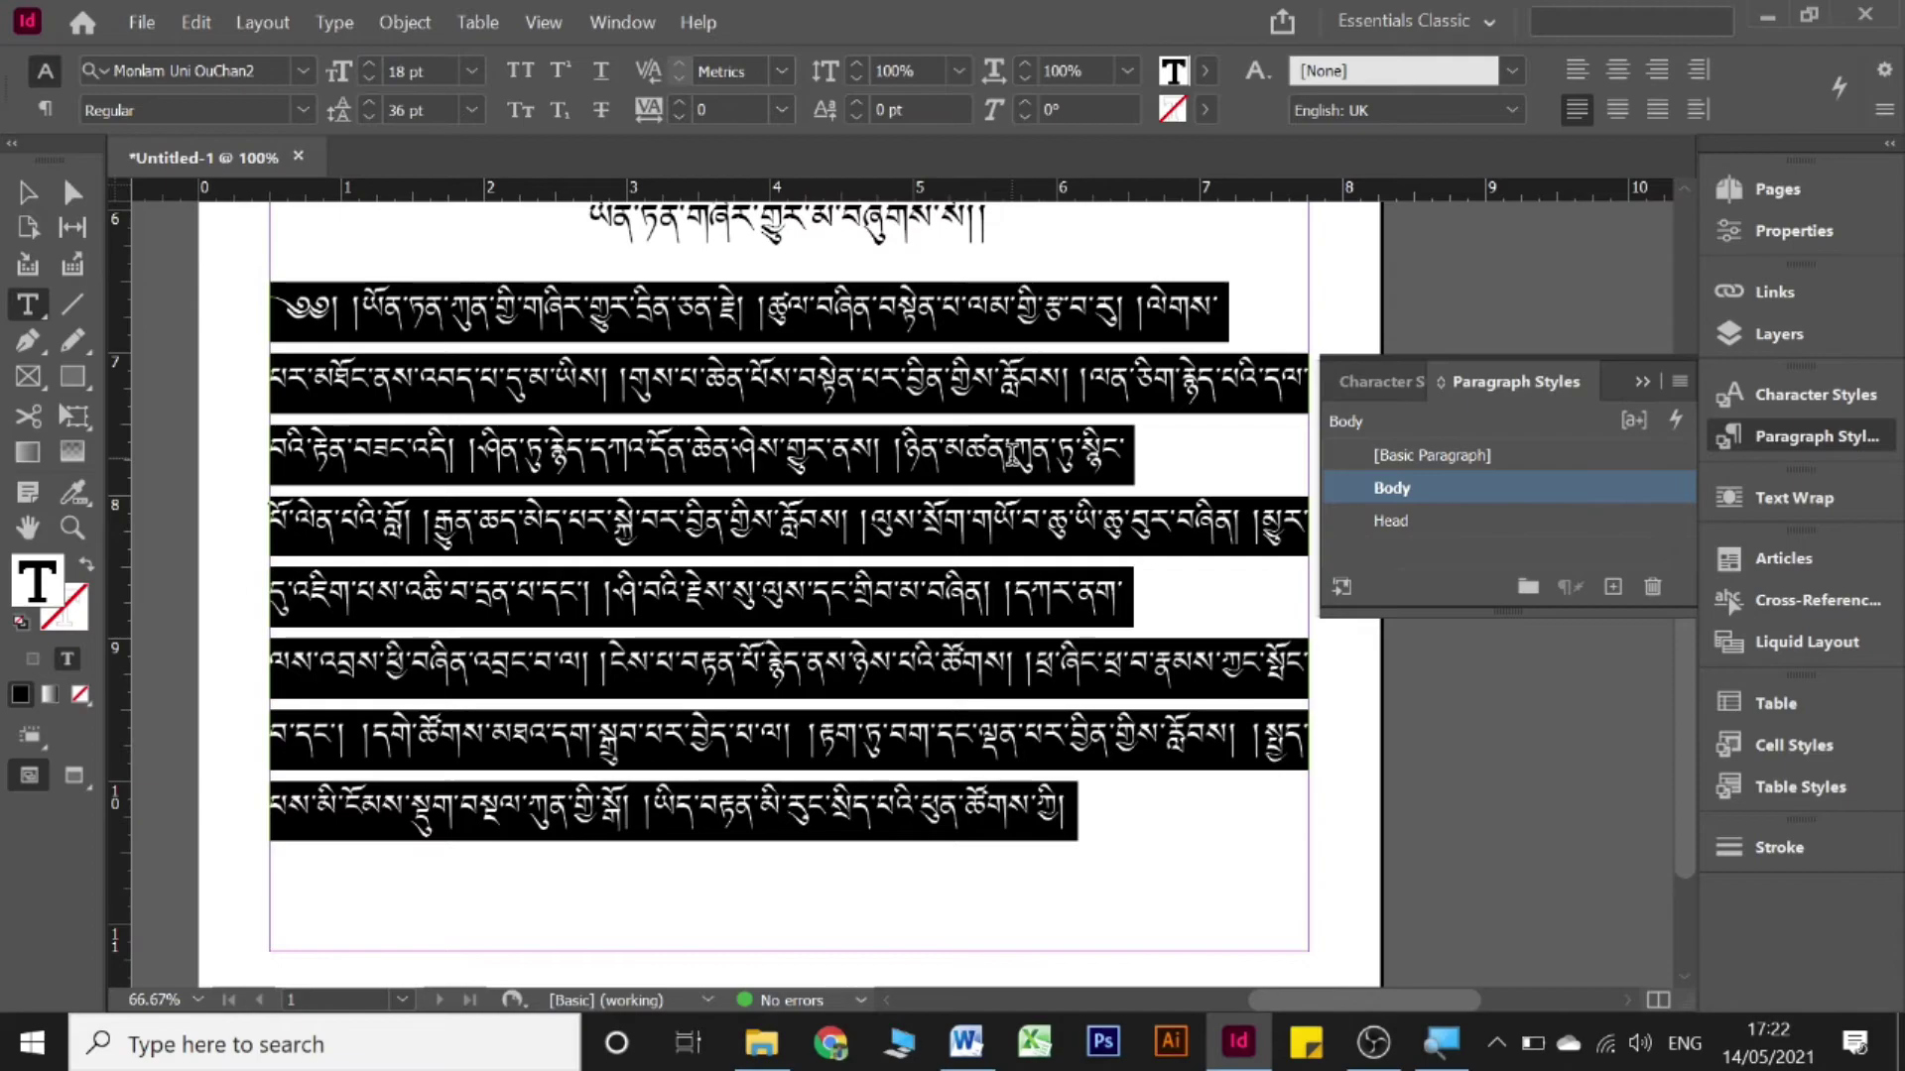
pyautogui.click(1240, 342)
pyautogui.click(1254, 298)
pyautogui.press('Delete')
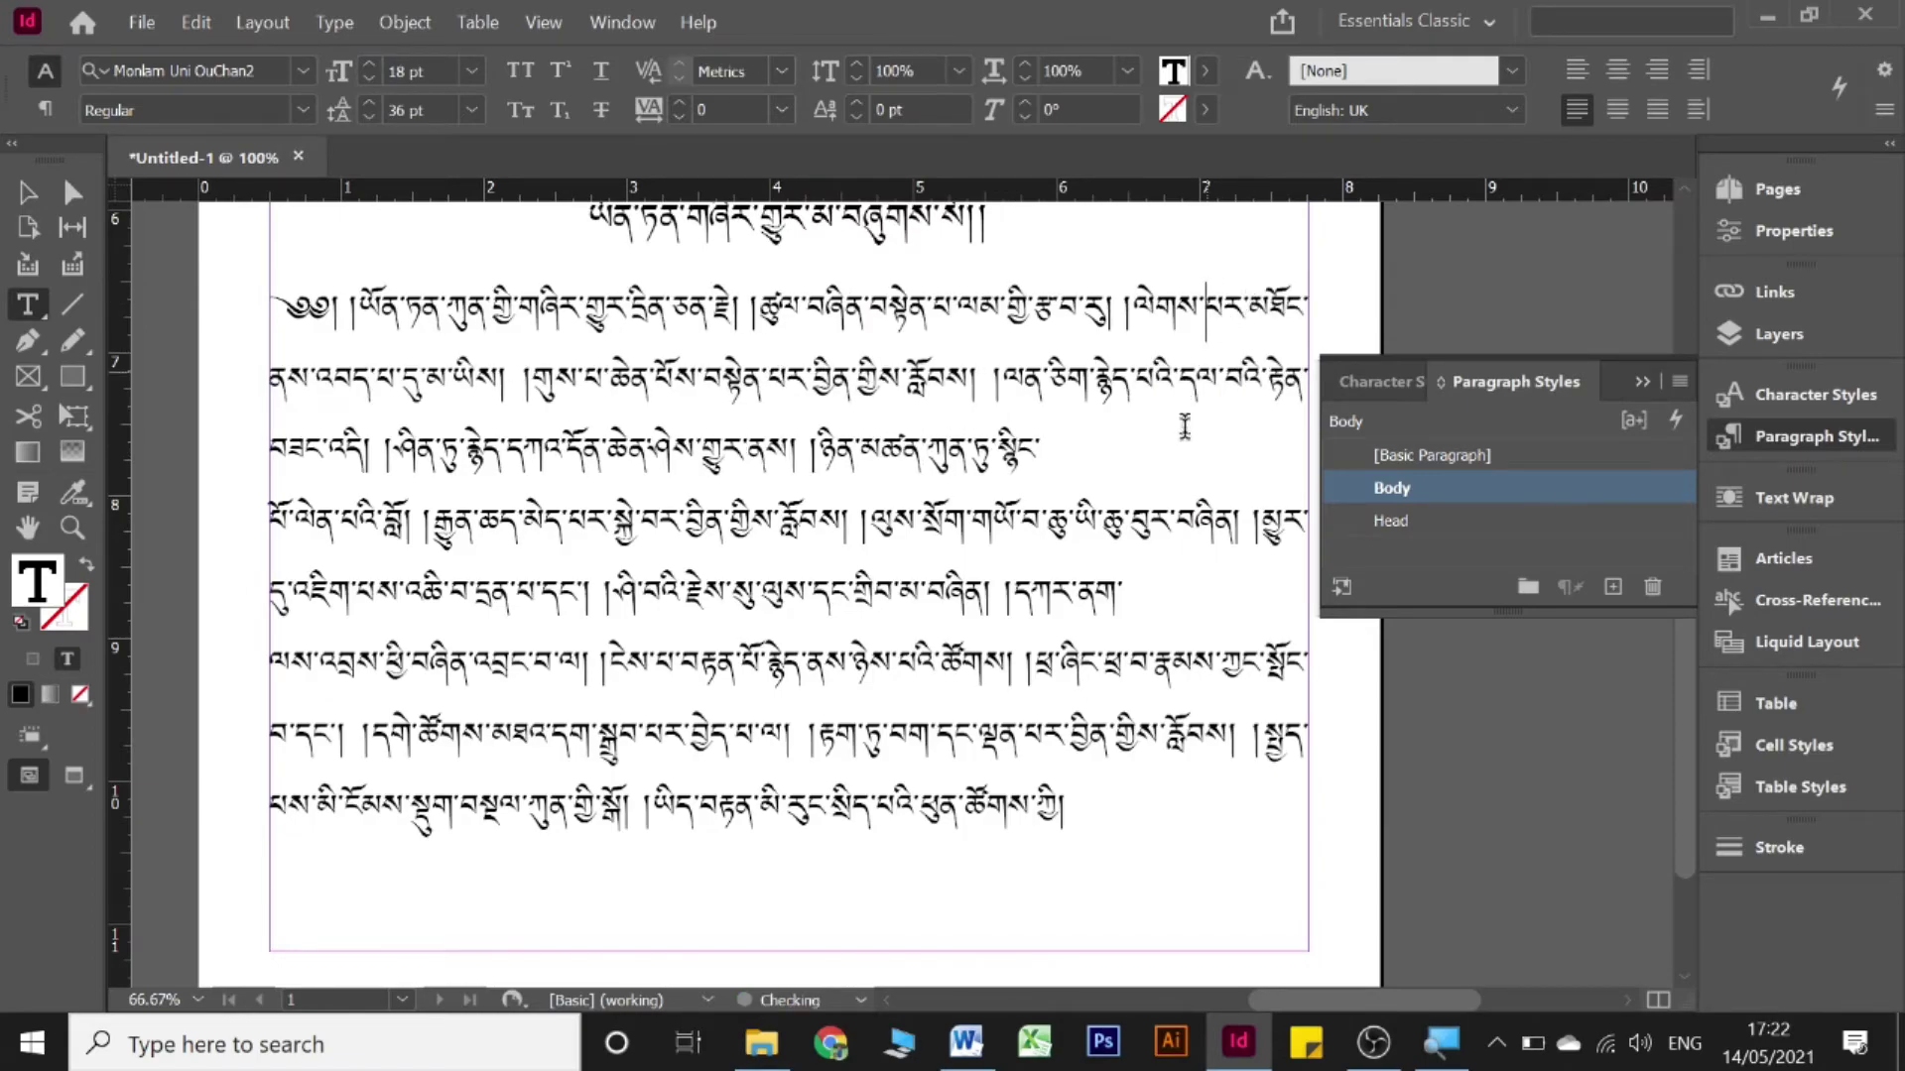
pyautogui.click(1040, 448)
pyautogui.press('Delete')
pyautogui.click(1113, 556)
pyautogui.press('Delete')
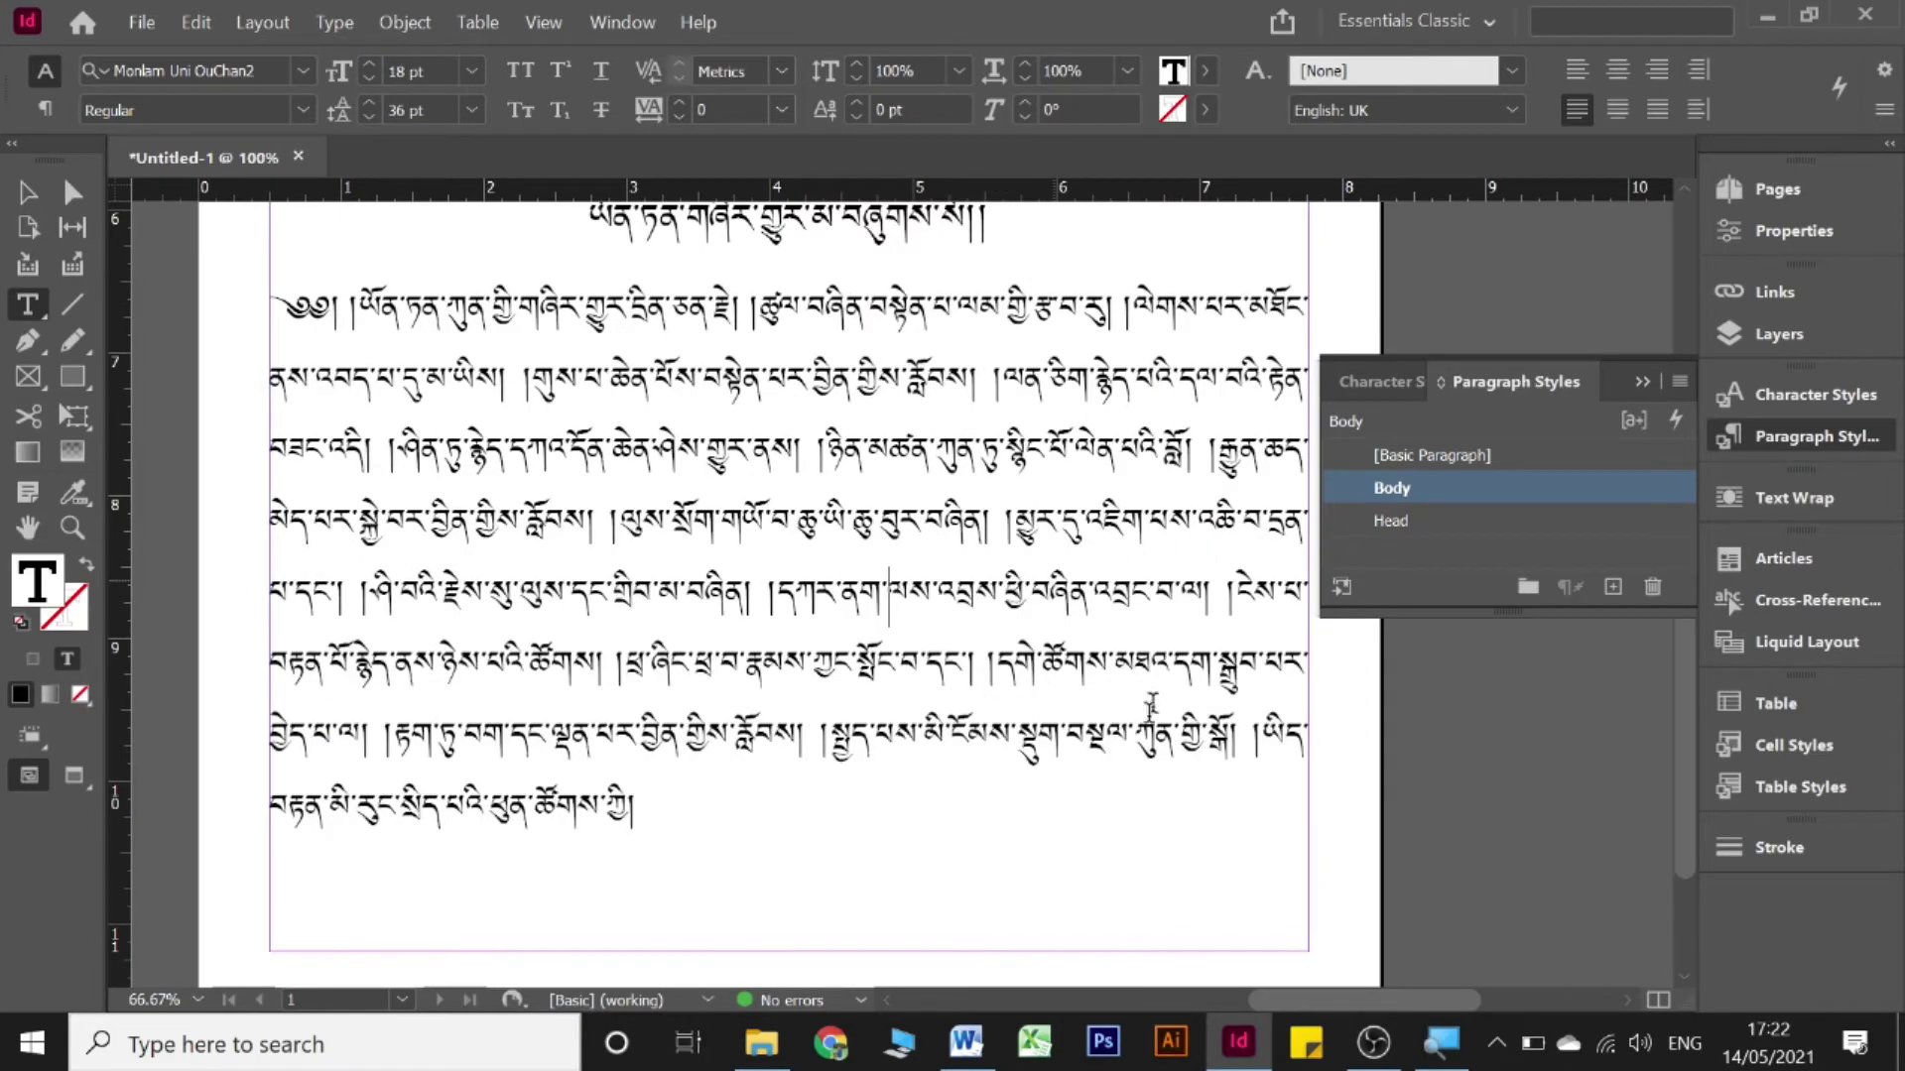
# - Set the Body paragraph style's space before to 0.3125 in and check the spacing below the first heading
pyautogui.scroll(4, 645, 506)
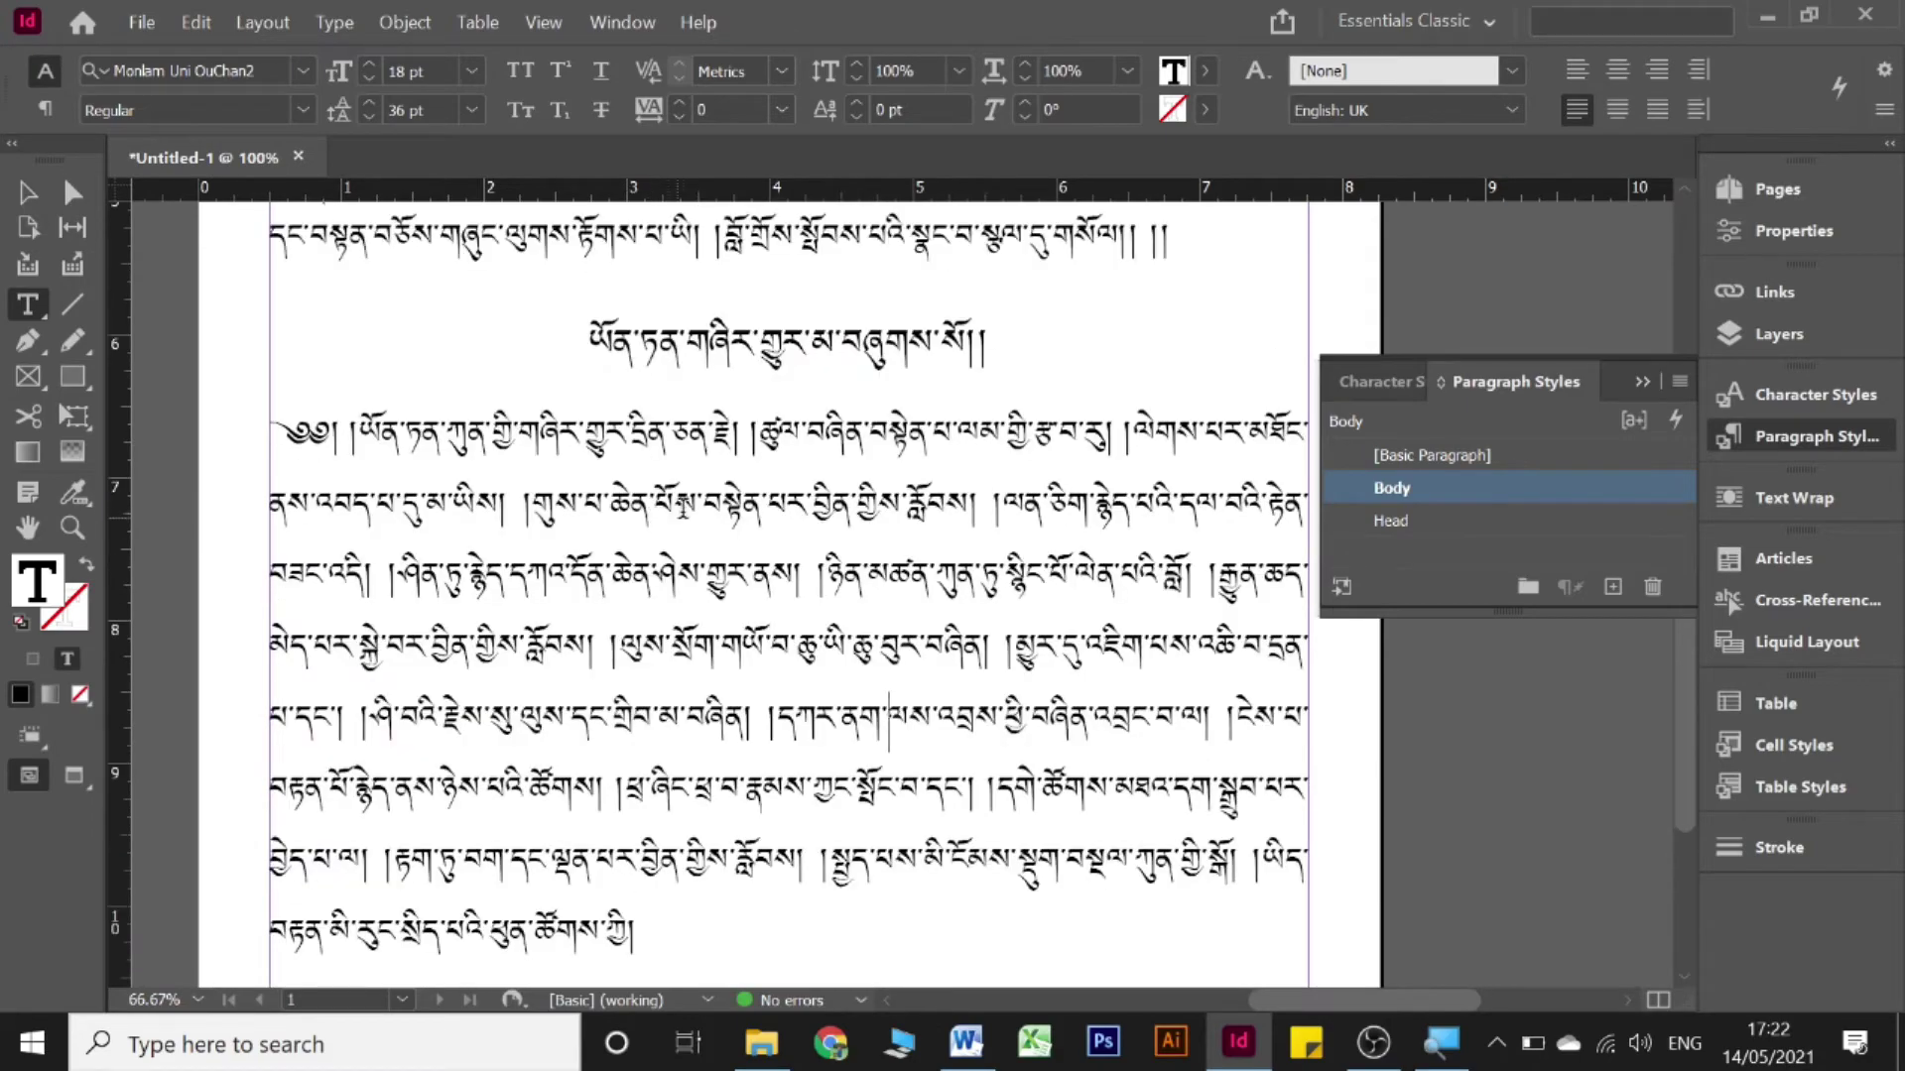
pyautogui.scroll(1, 721, 482)
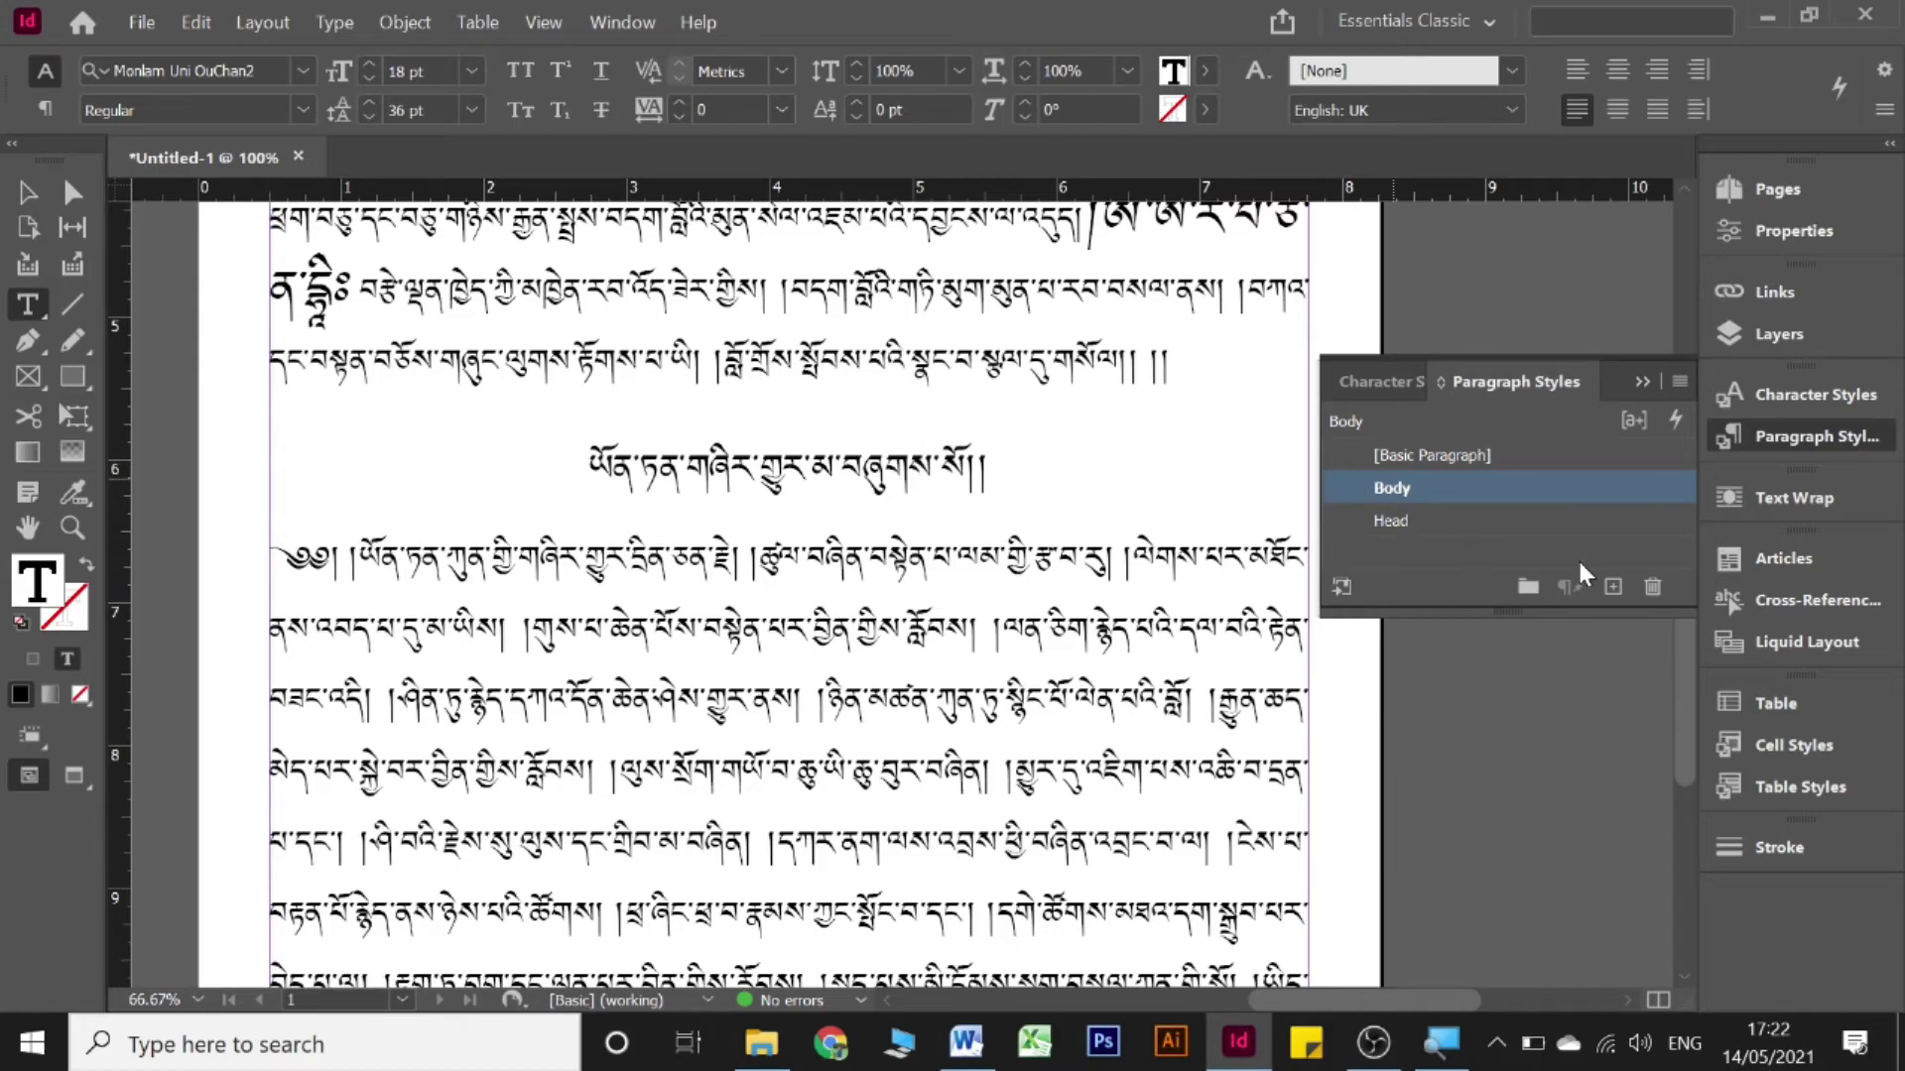
pyautogui.doubleClick(1528, 517)
pyautogui.moveTo(838, 452); pyautogui.dragTo(1637, 66)
pyautogui.click(1069, 200)
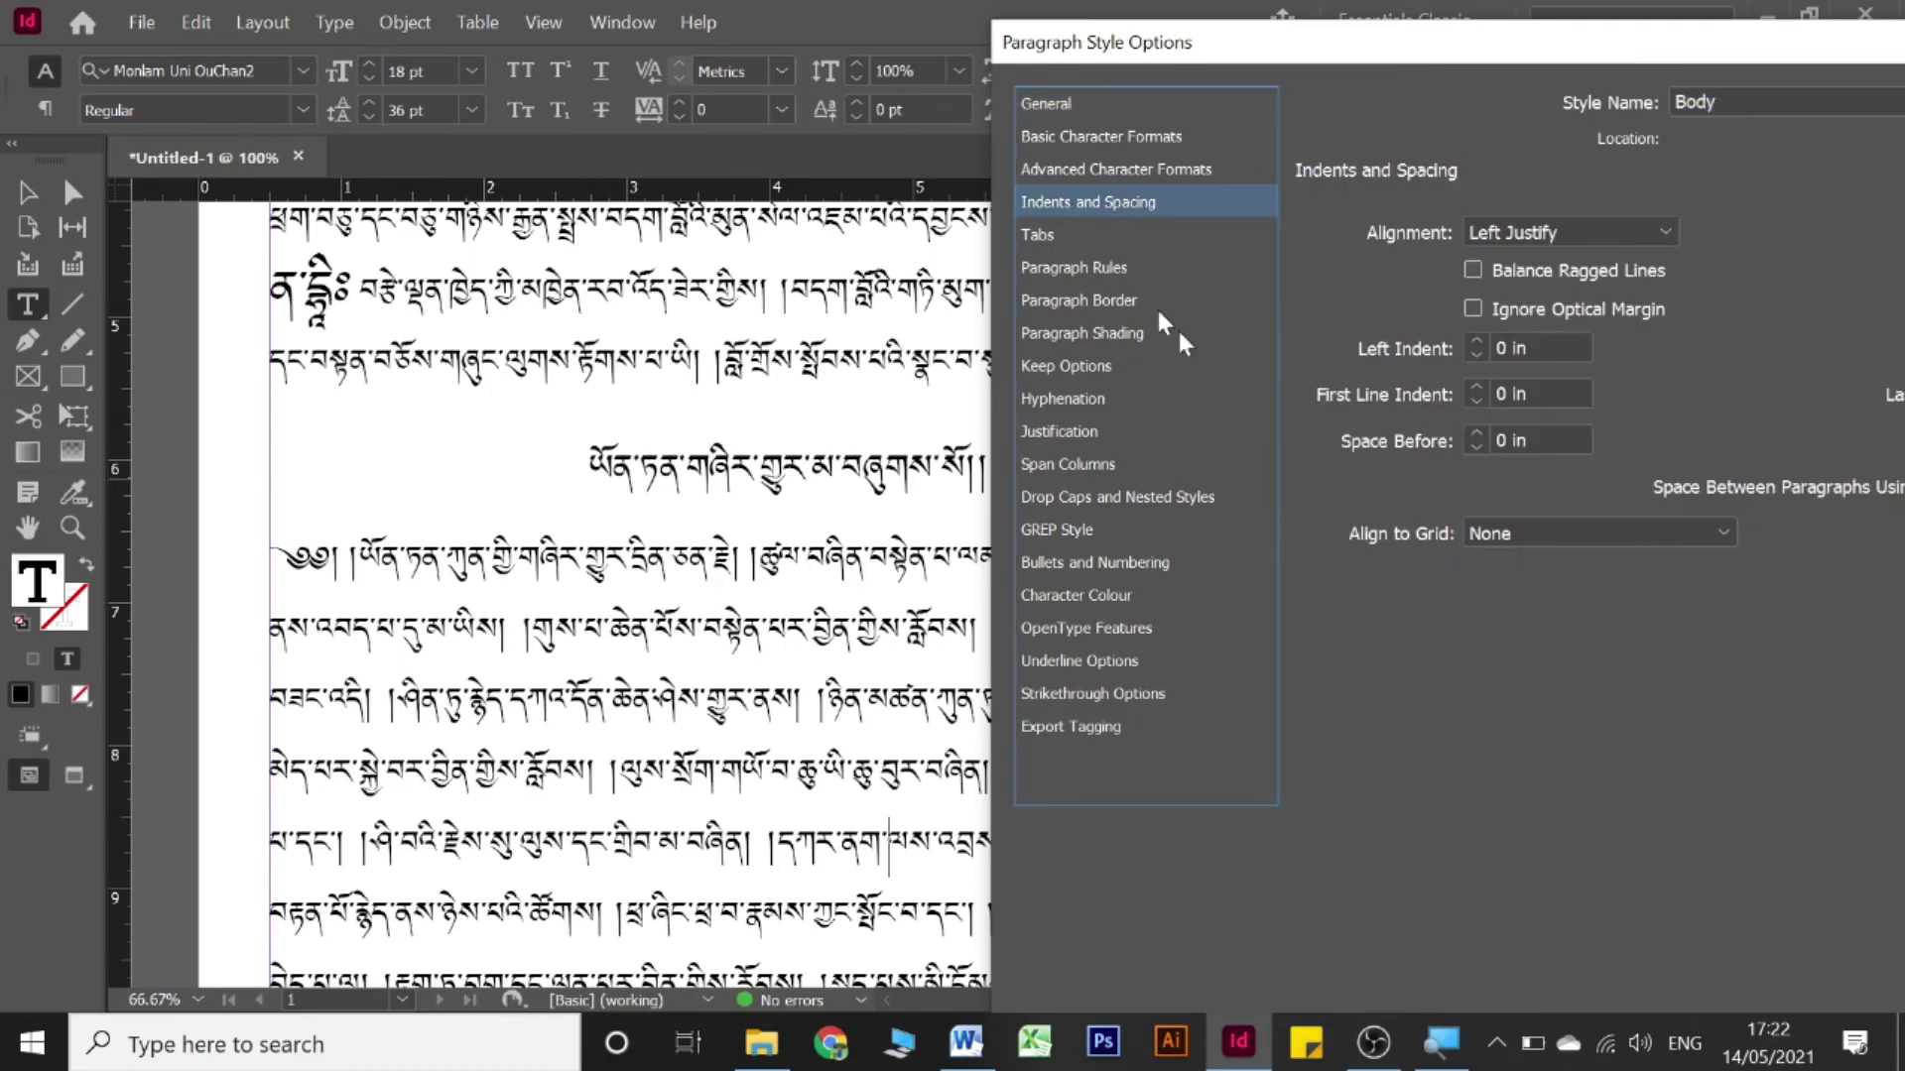
pyautogui.click(1476, 435)
pyautogui.click(1477, 434)
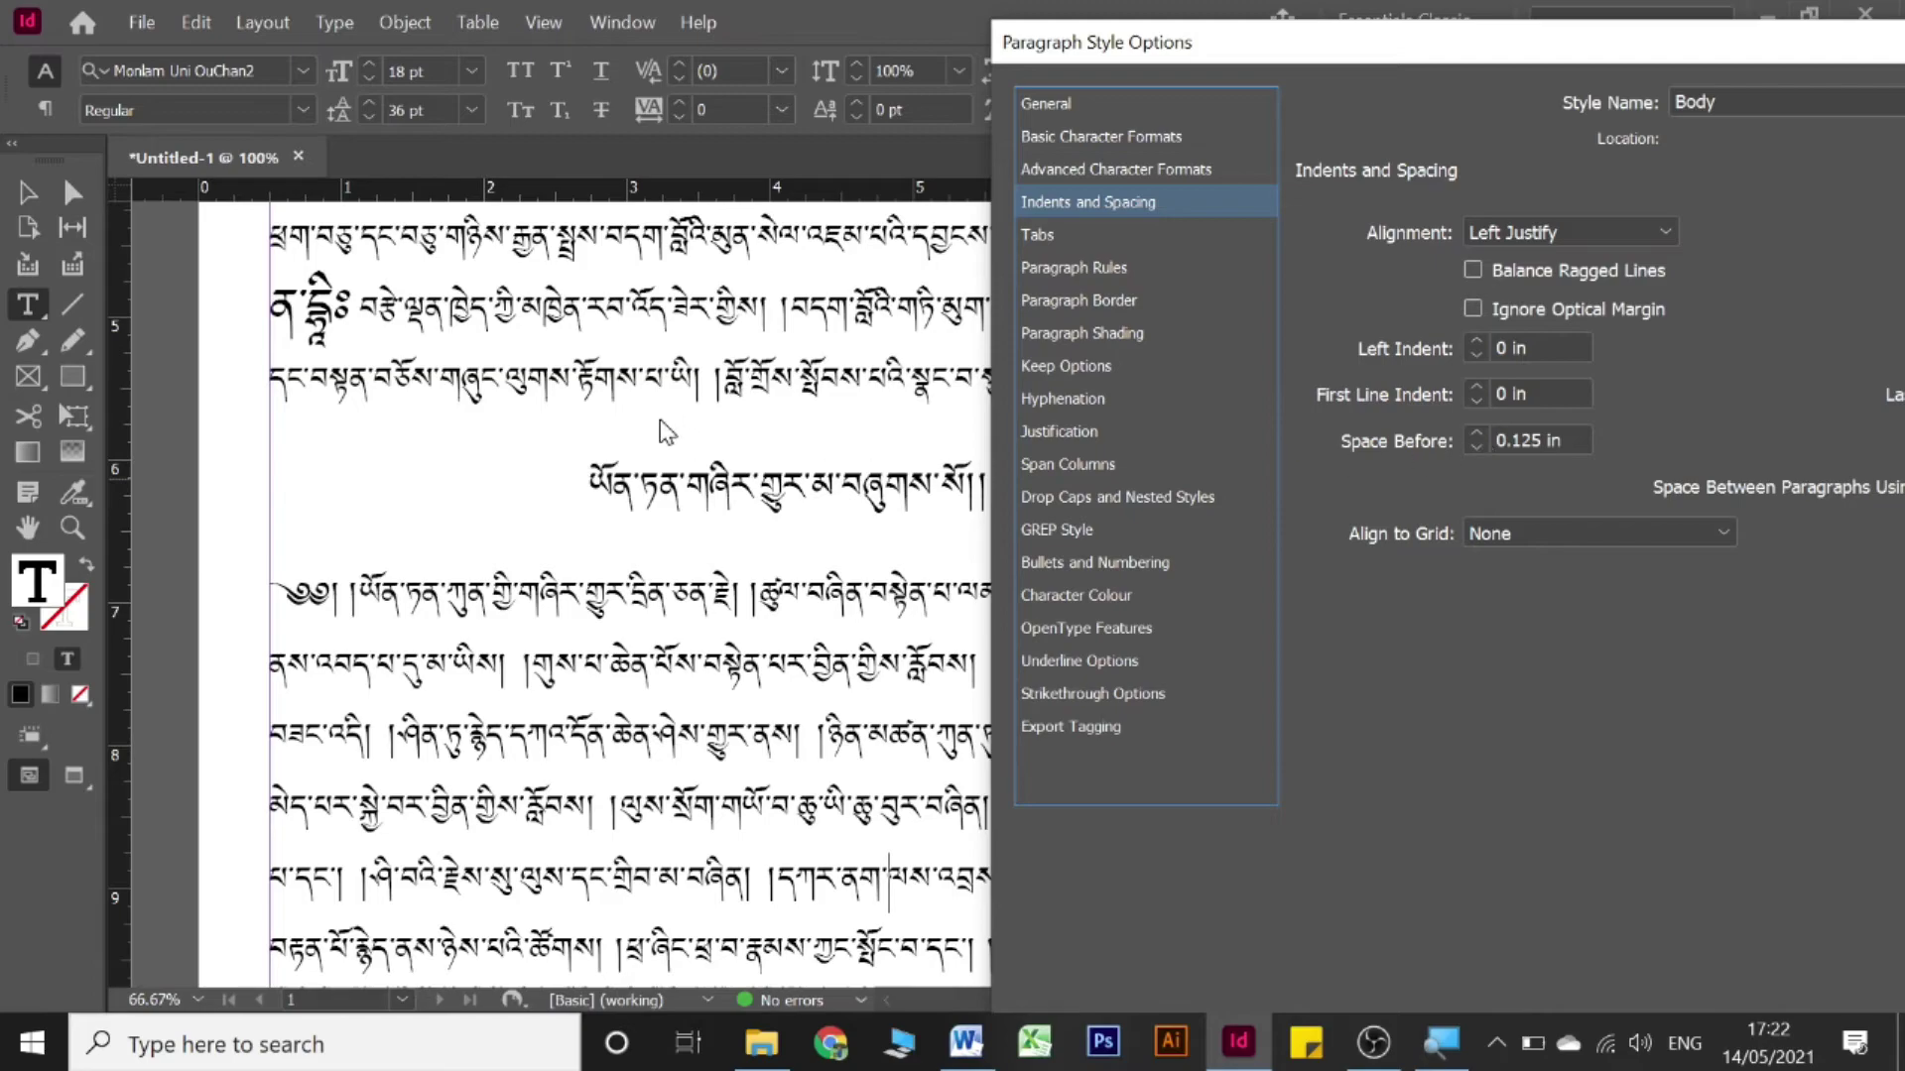
pyautogui.click(1475, 435)
pyautogui.click(1475, 434)
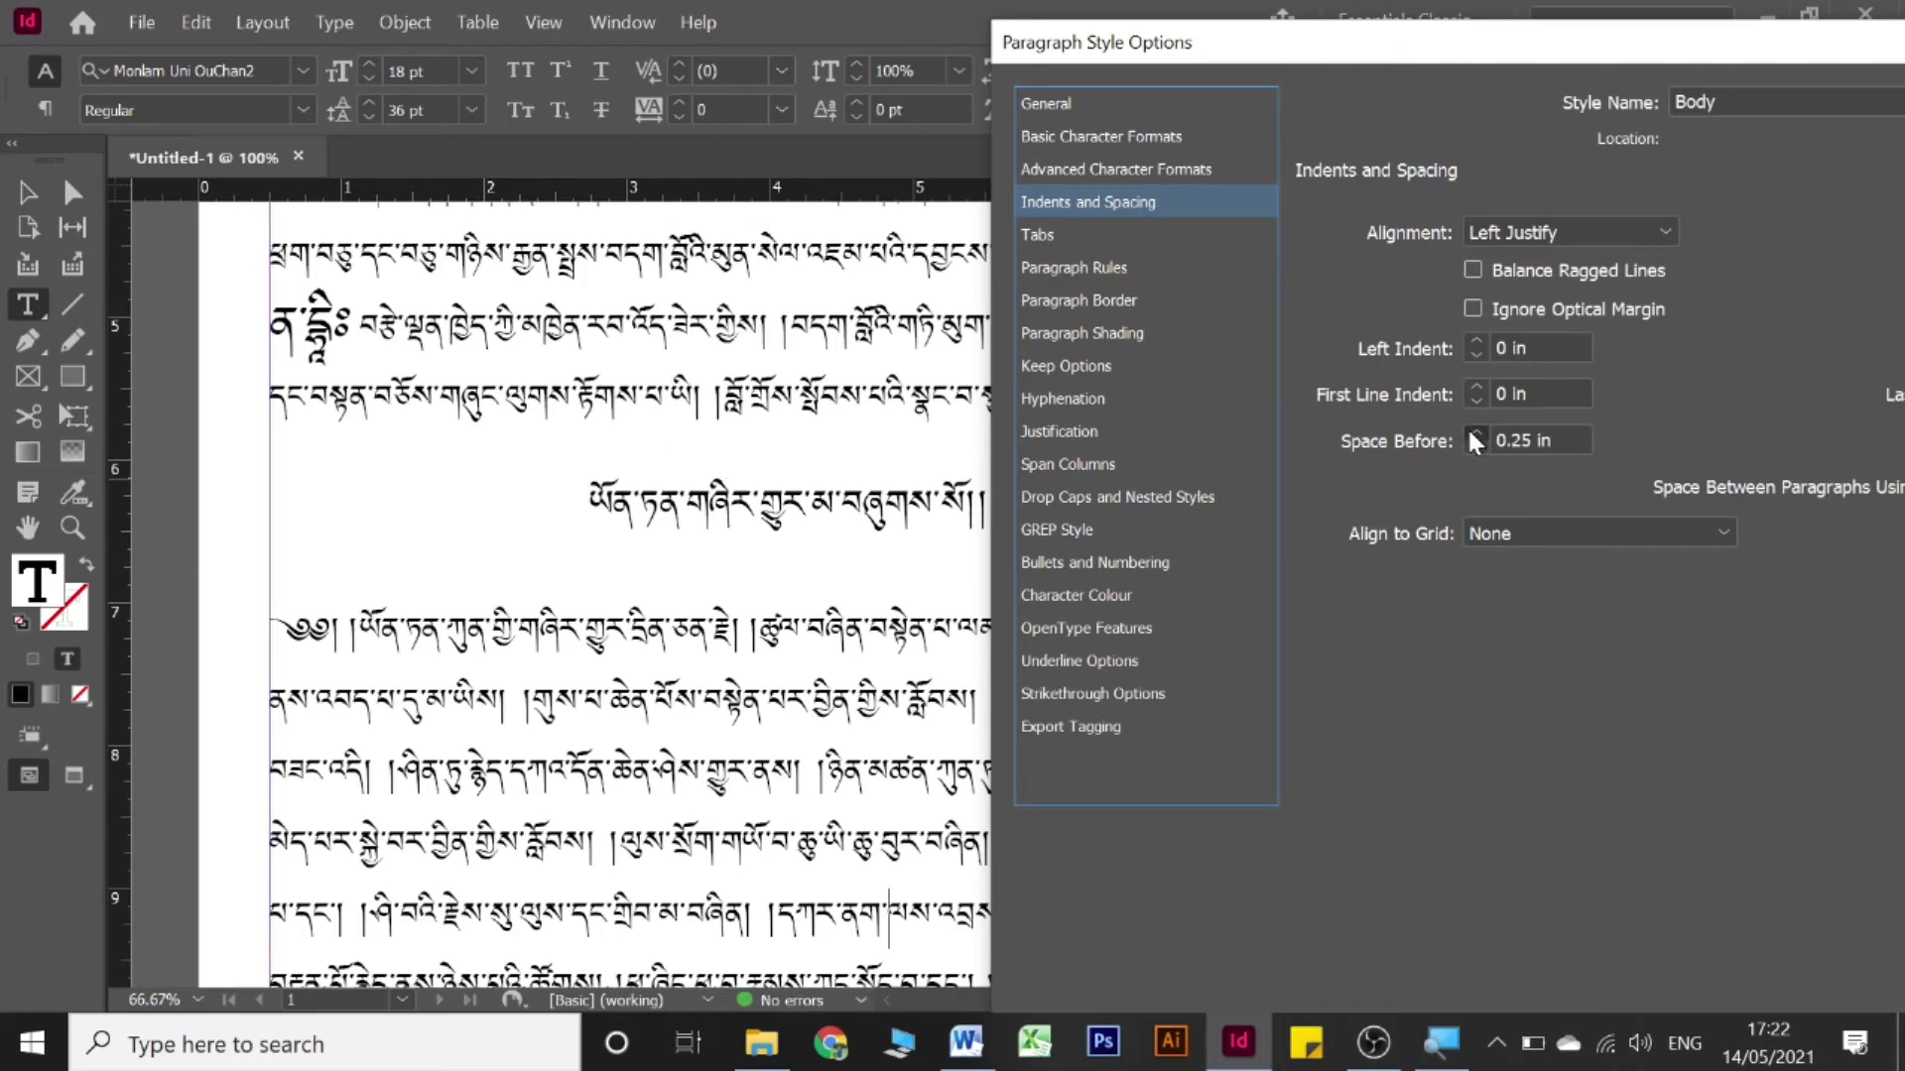
pyautogui.click(1475, 435)
pyautogui.moveTo(1449, 47); pyautogui.dragTo(322, 105)
pyautogui.press('Return')
pyautogui.scroll(10, 771, 683)
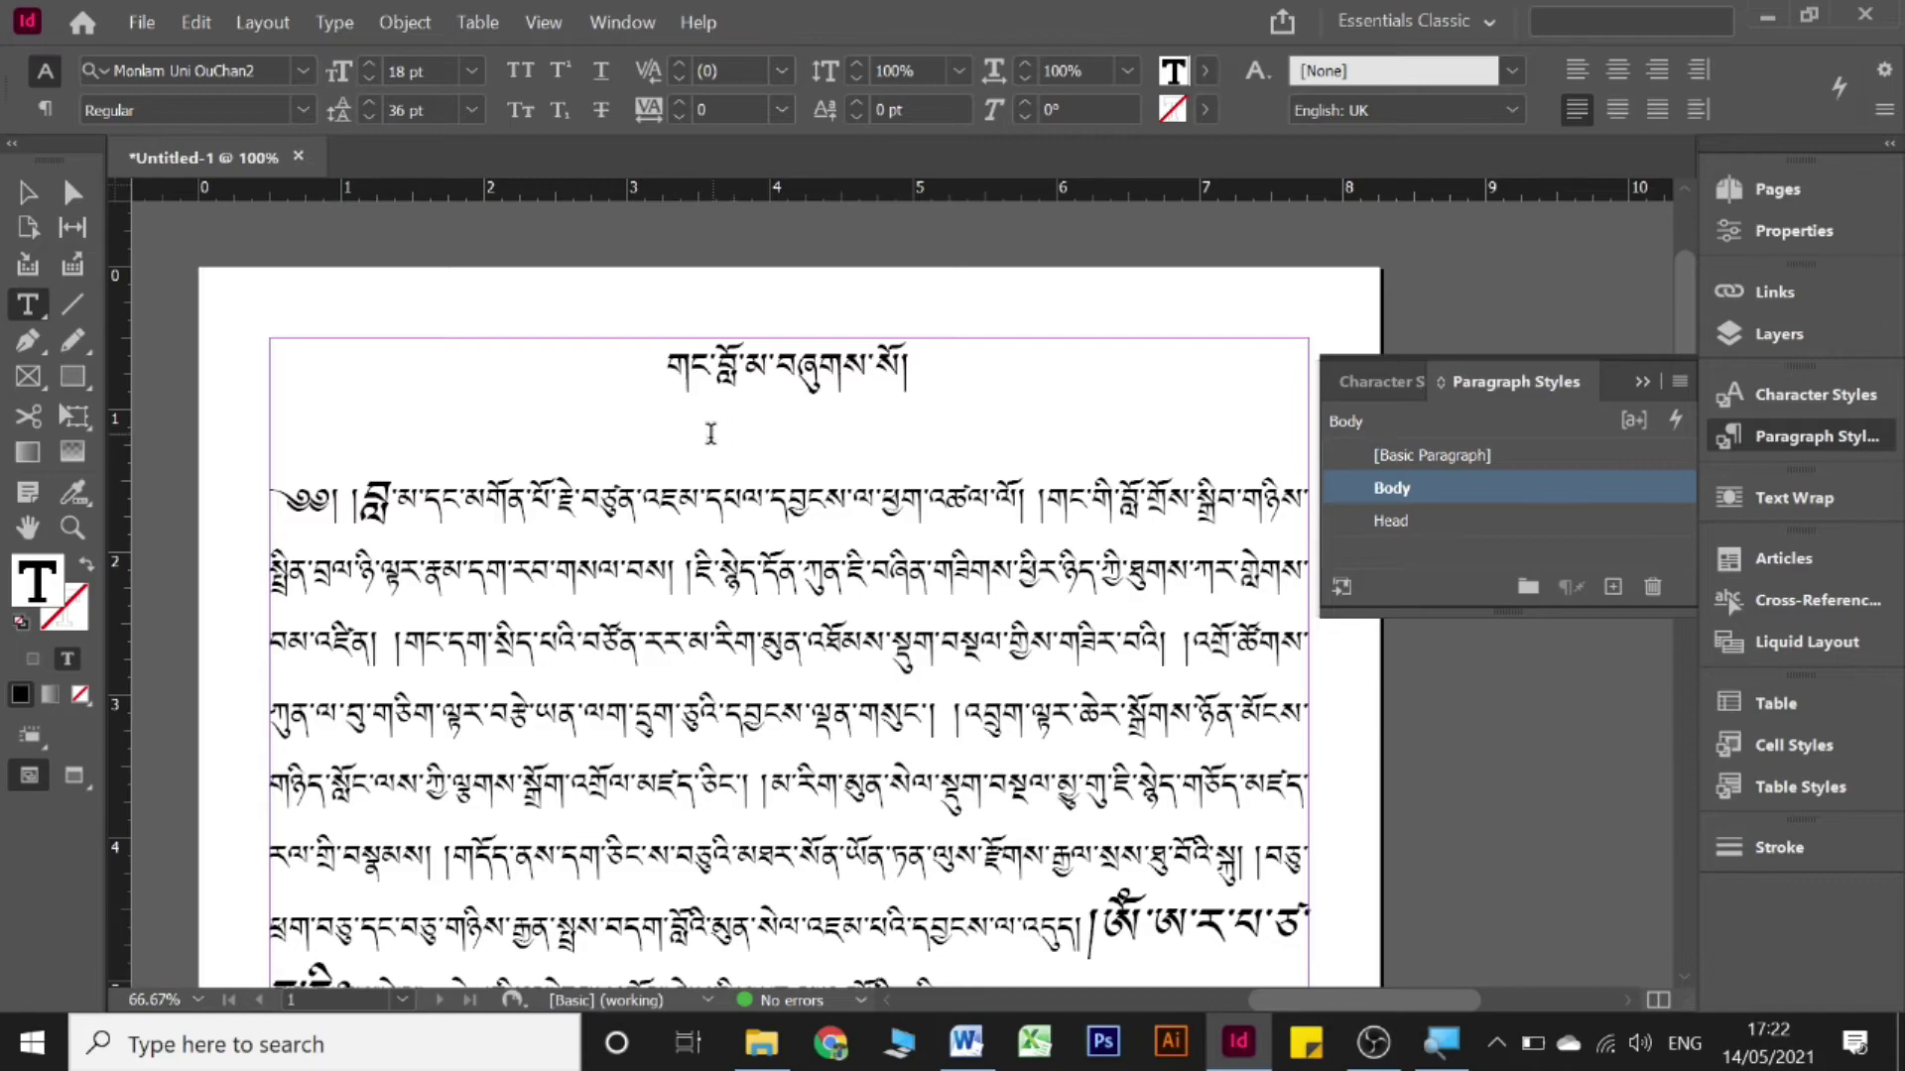
# - Reduce the Body paragraph style's space before, increase its space after instead, and check the gap between the two prayers
pyautogui.scroll(-1, 711, 432)
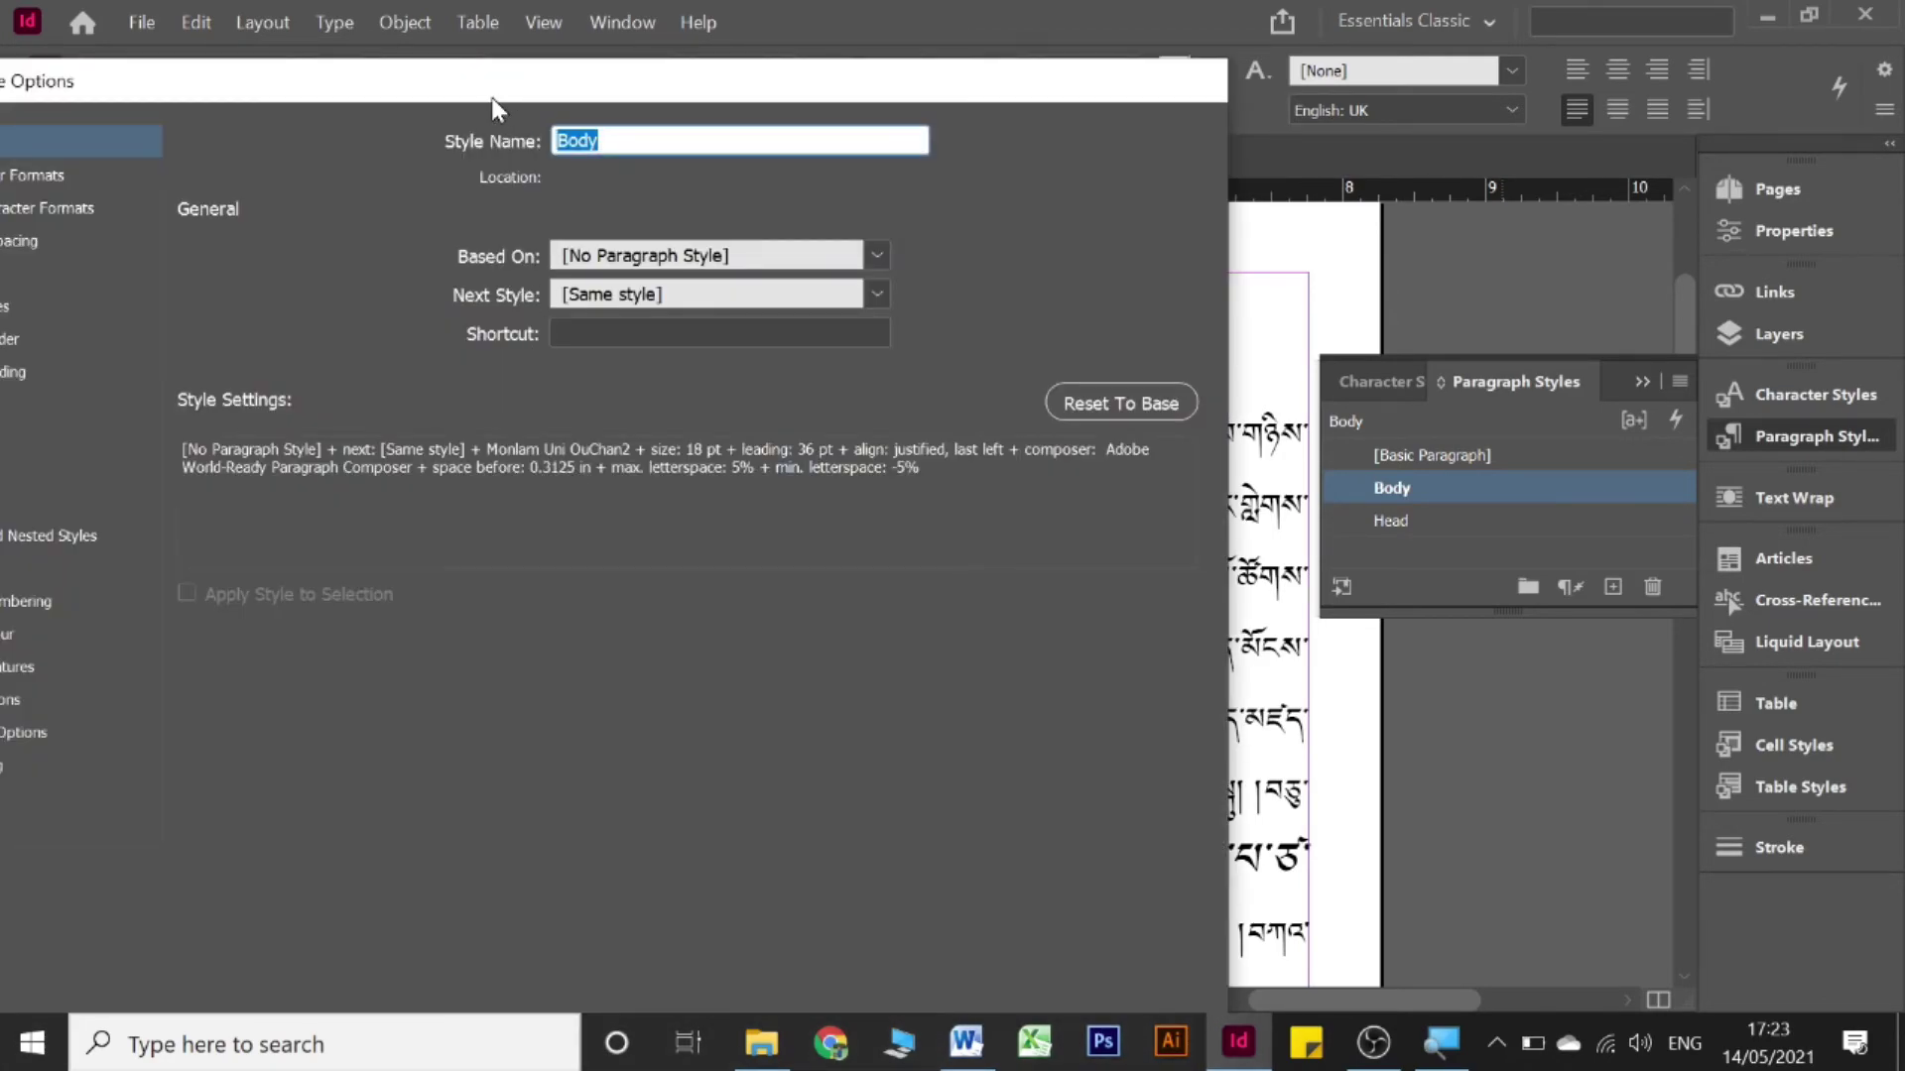
pyautogui.moveTo(491, 97); pyautogui.dragTo(808, 39)
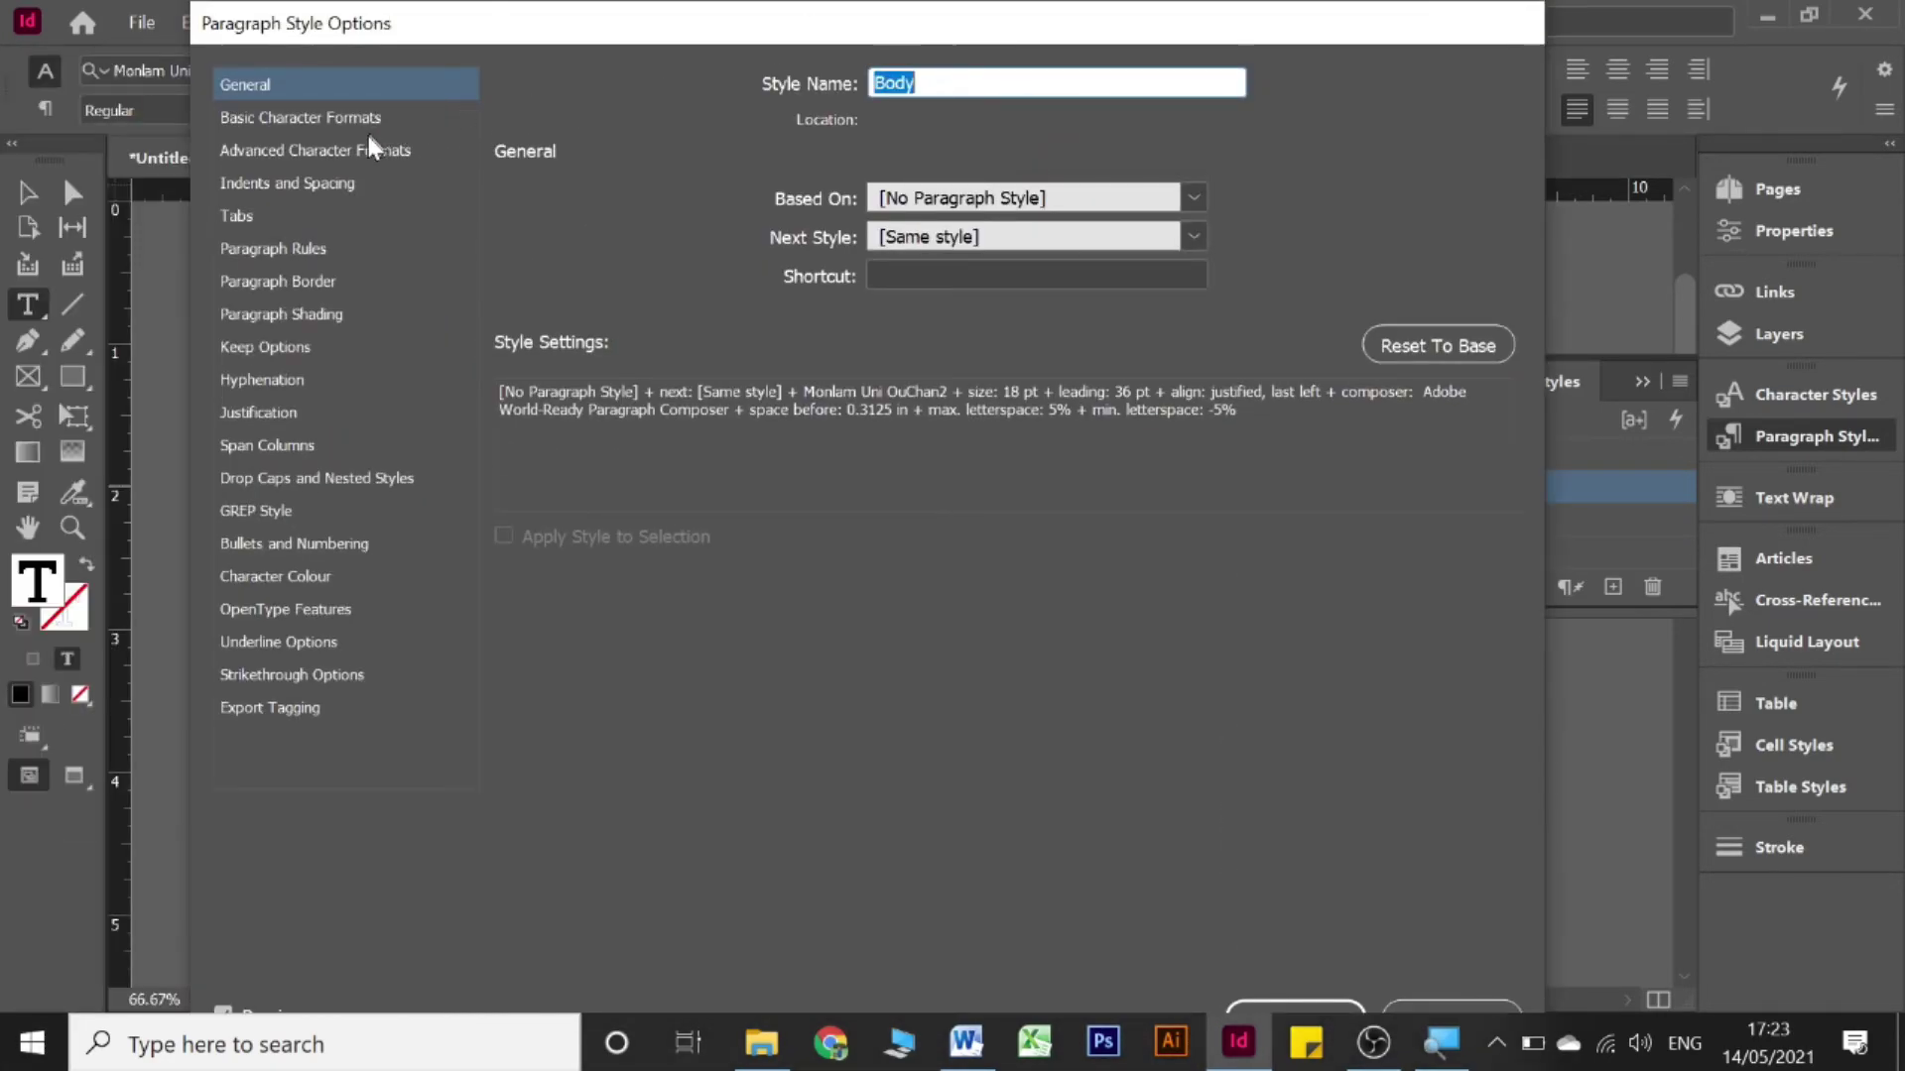
pyautogui.click(301, 182)
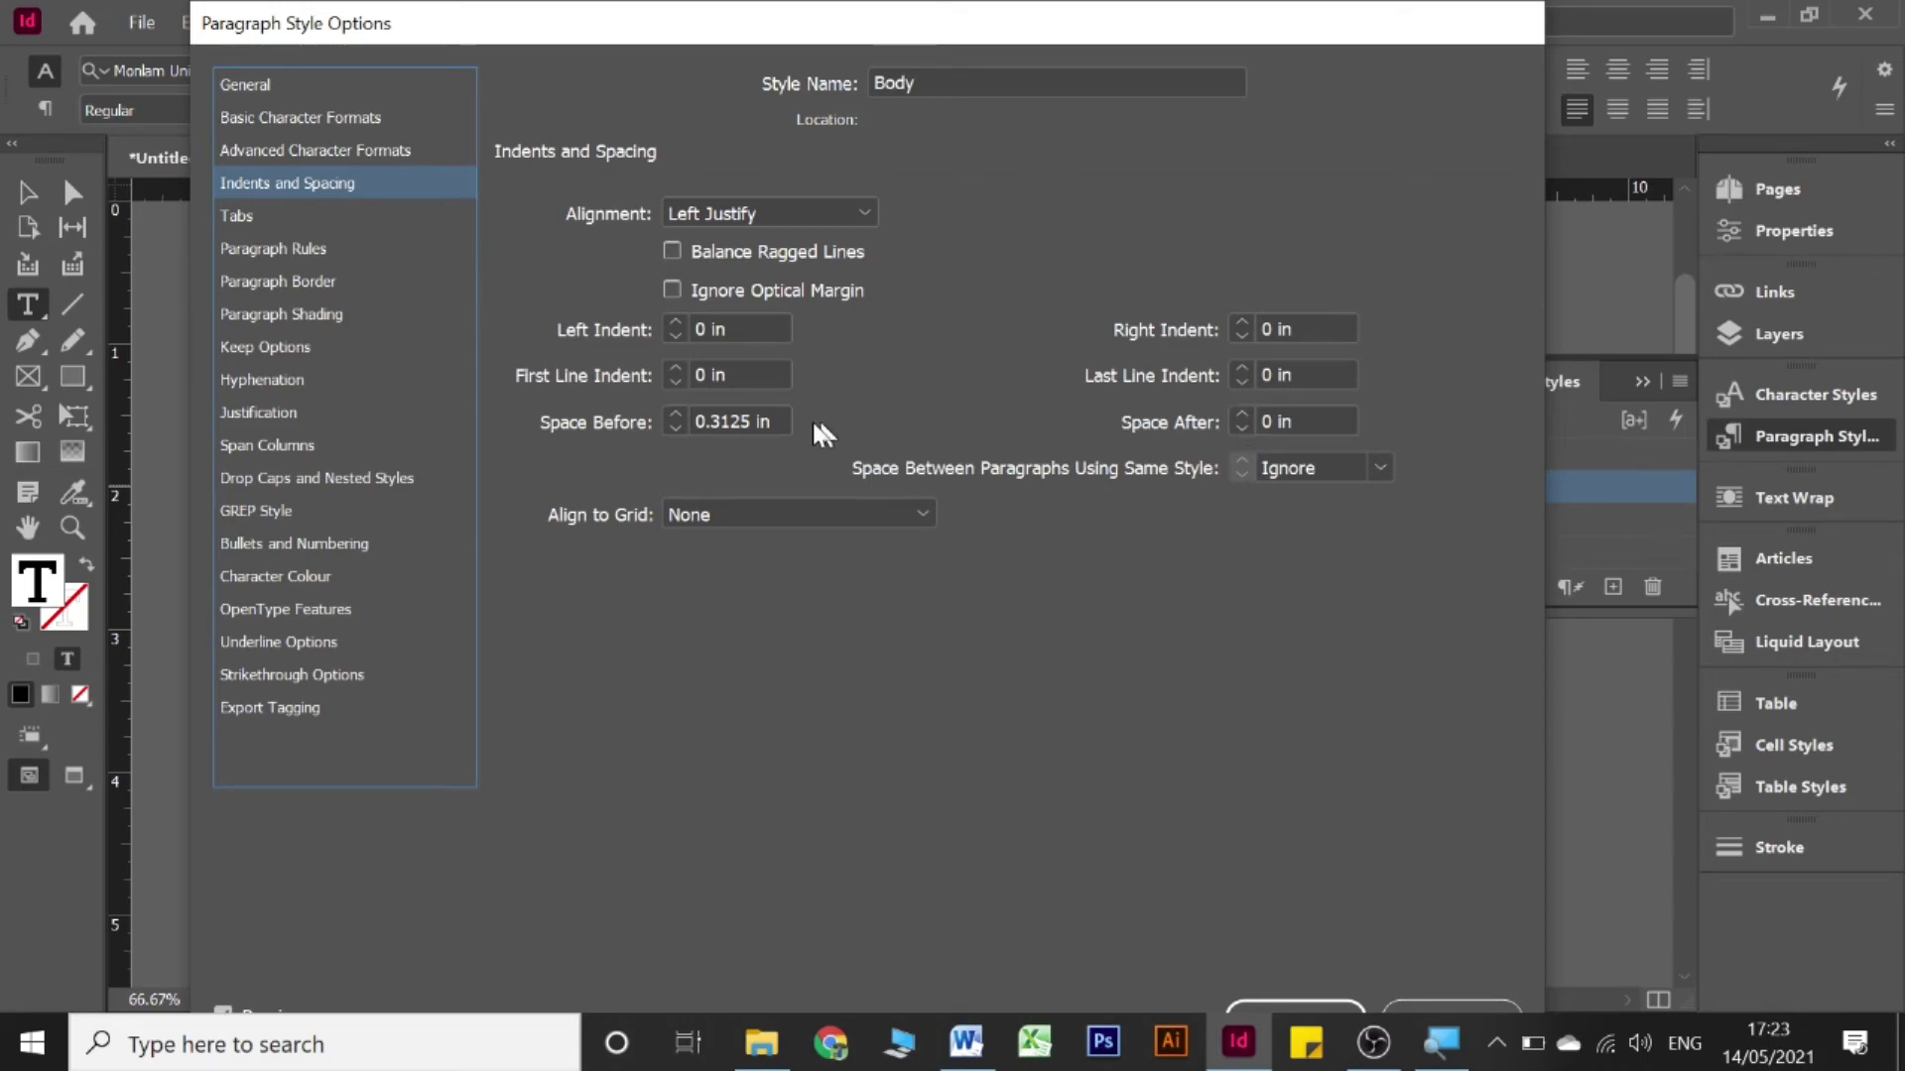
pyautogui.click(677, 428)
pyautogui.click(1241, 414)
pyautogui.click(1241, 414)
pyautogui.click(1241, 415)
pyautogui.press('Return')
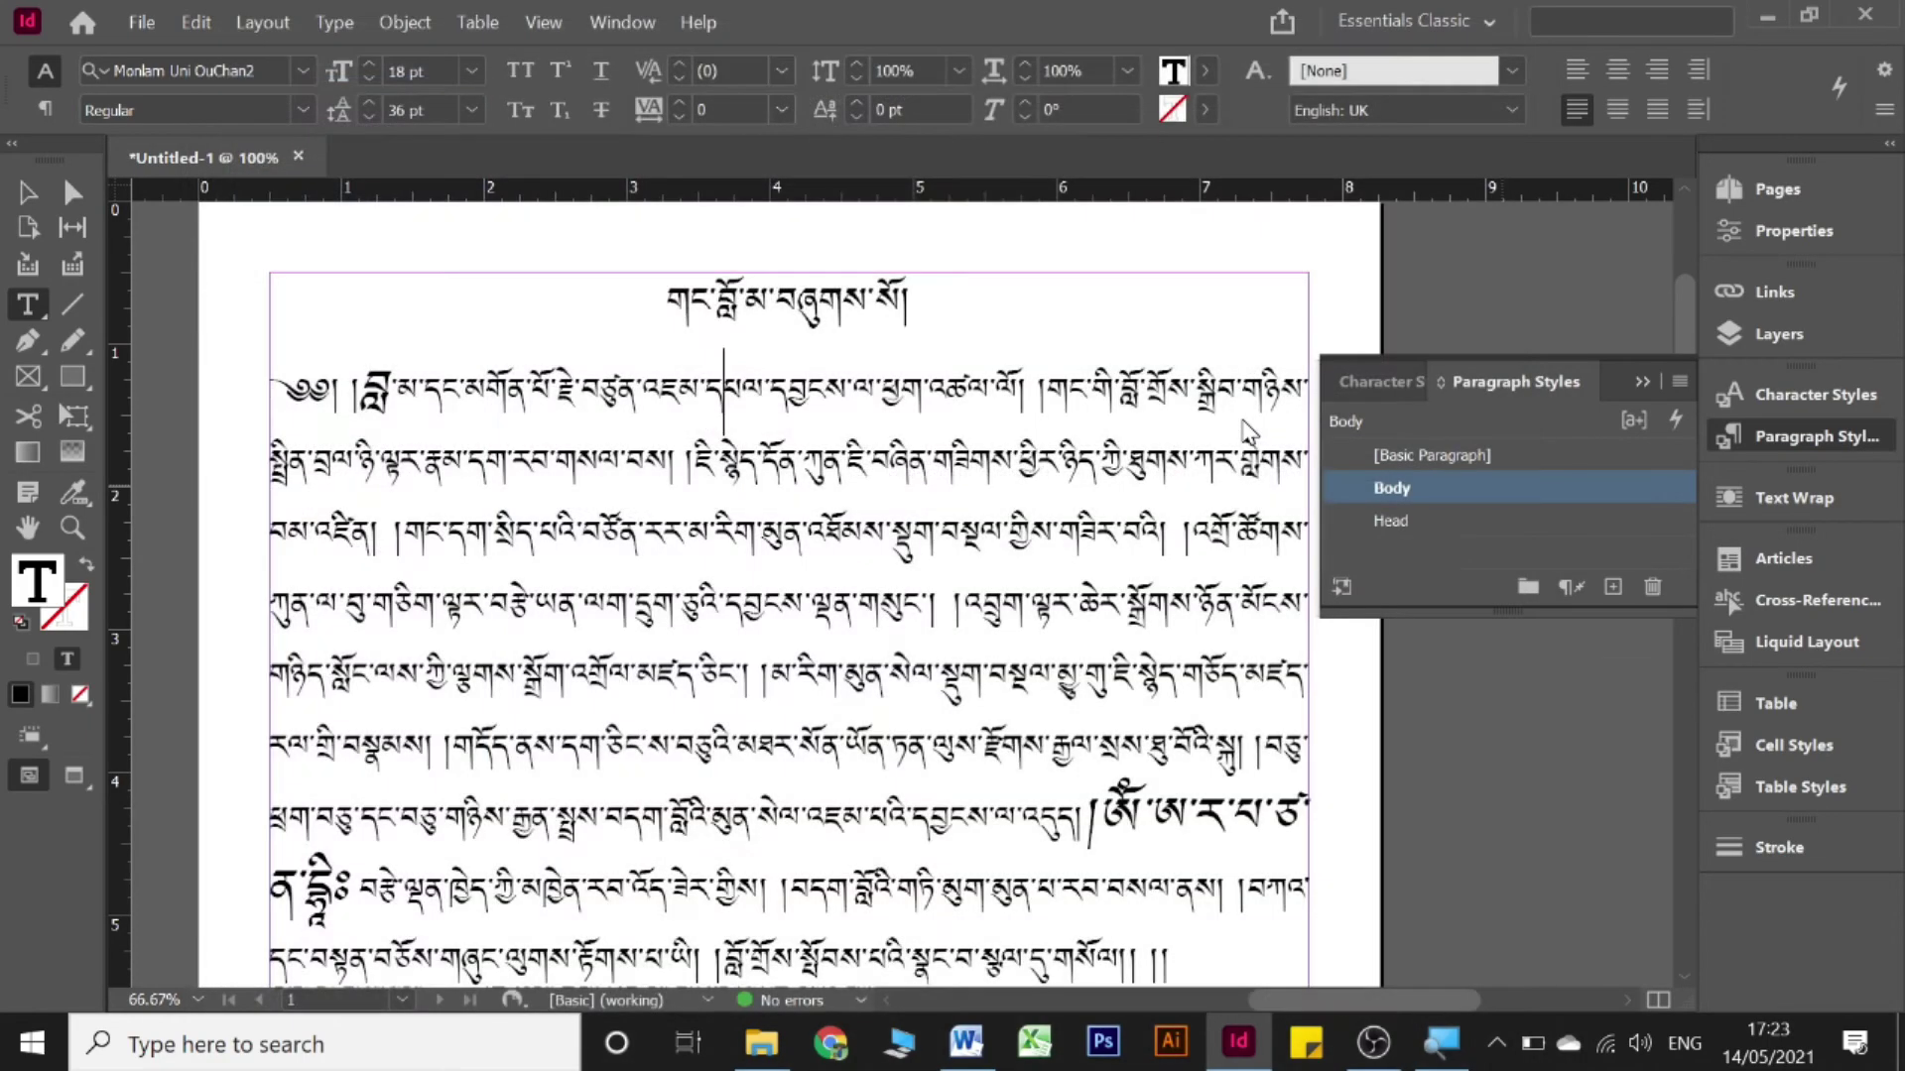
pyautogui.click(742, 316)
pyautogui.scroll(-4, 744, 313)
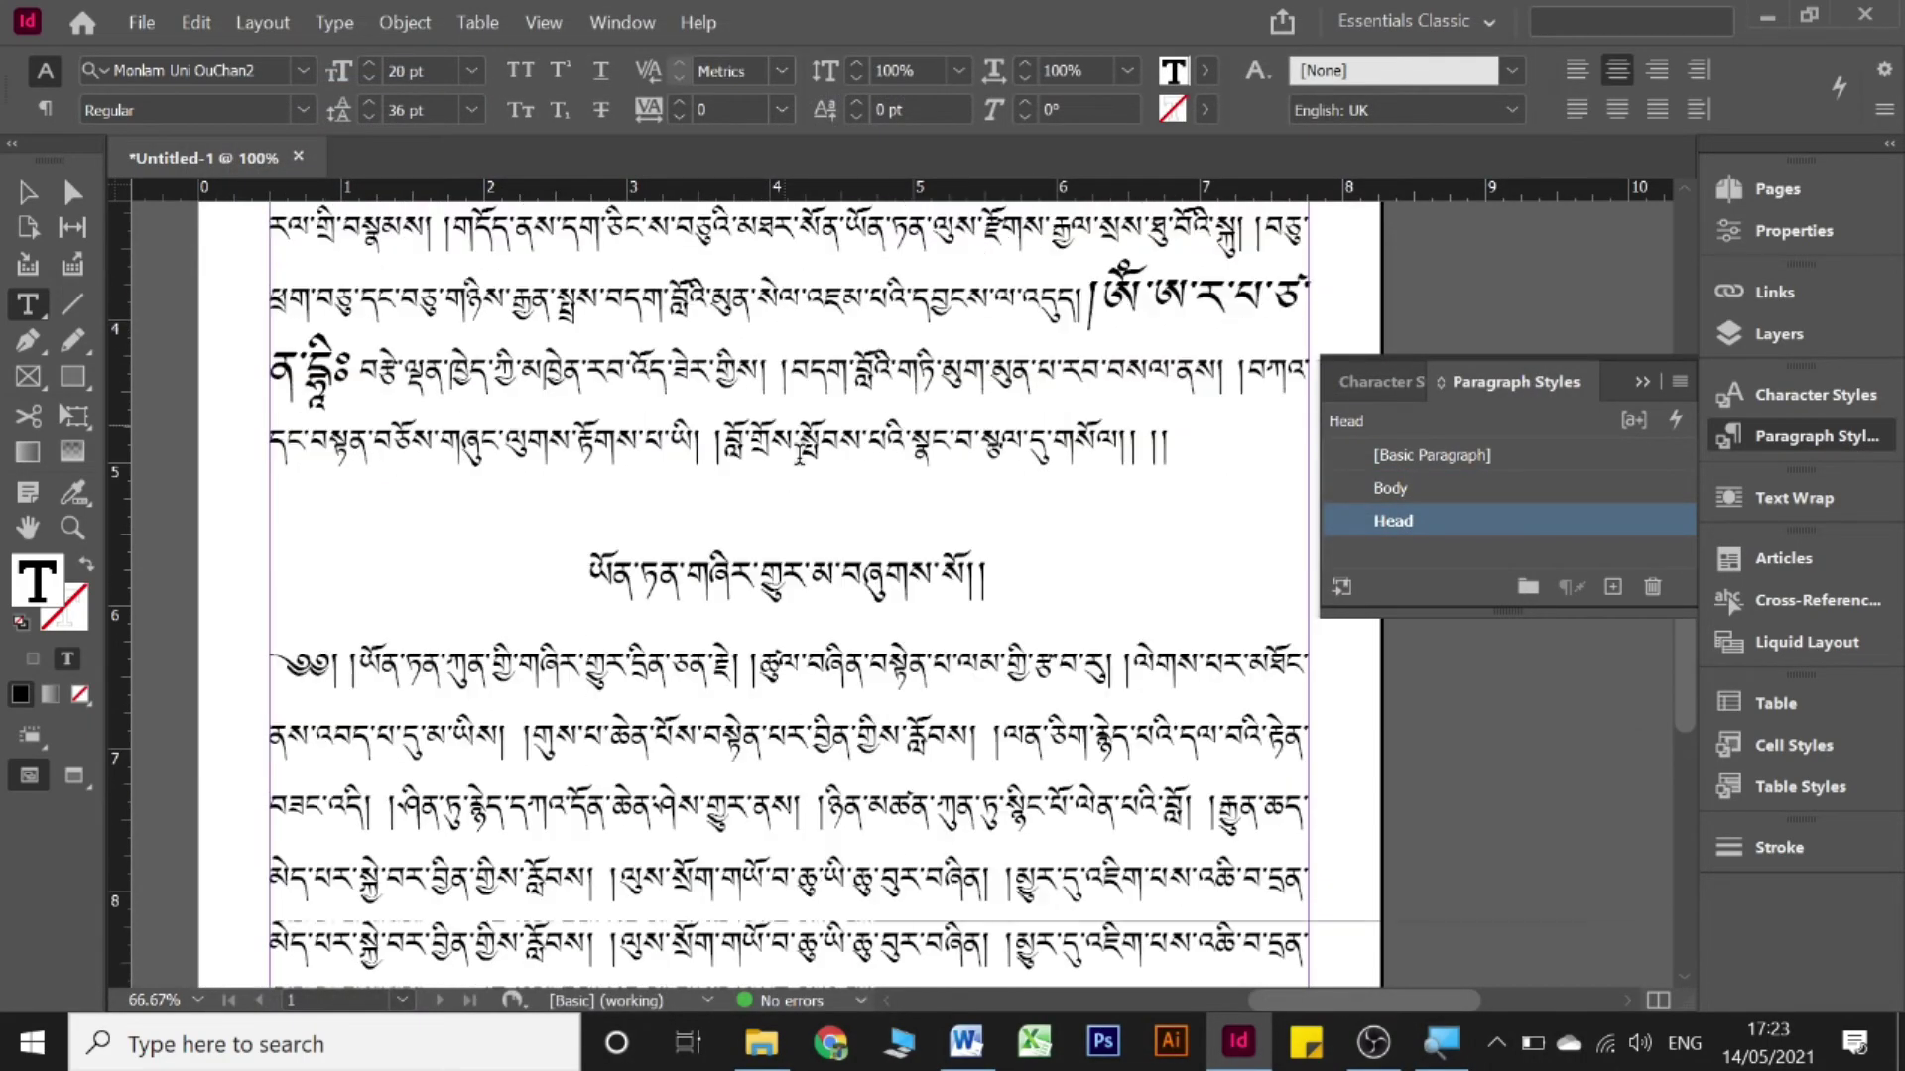
pyautogui.click(786, 499)
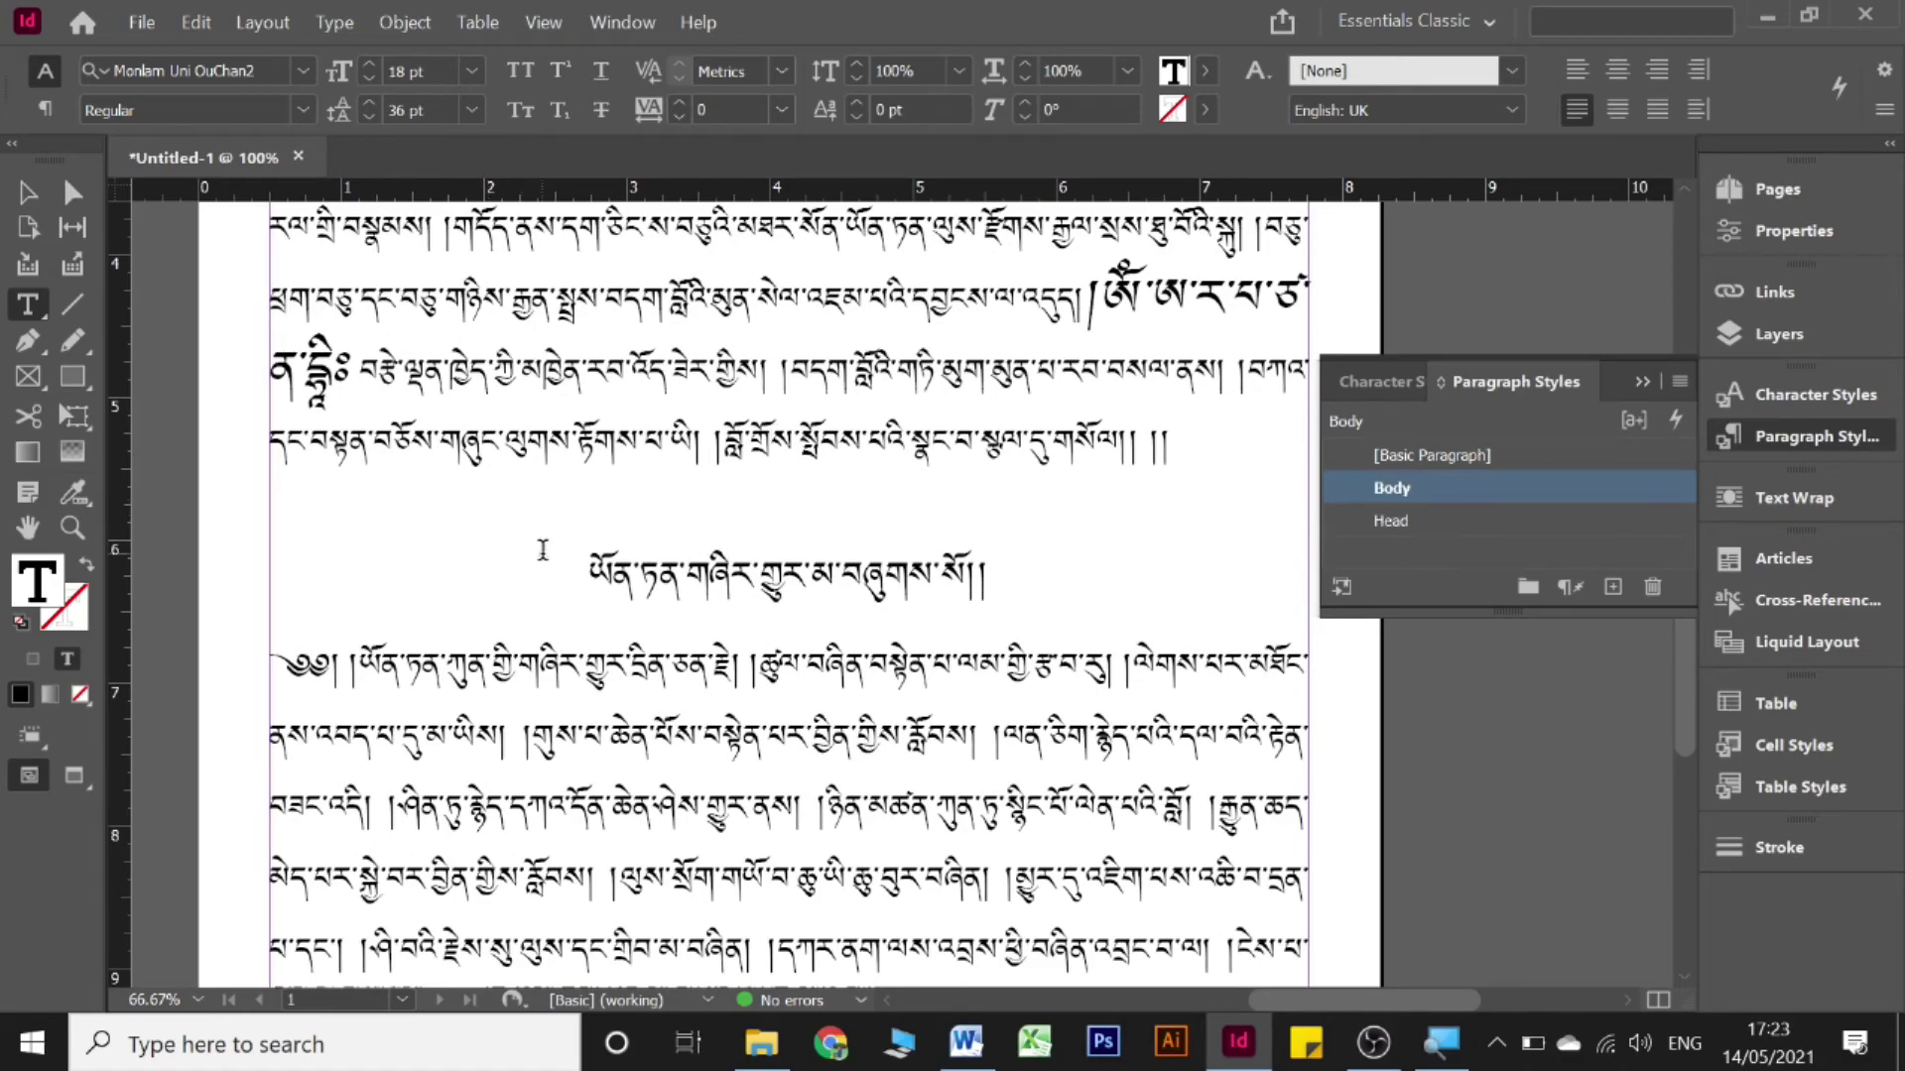
# - Make the phrase གུས་པ་ཆེན་པོས་བསྟེན་པར་བྱིན་གྱིས་རློབས in the second prayer's body superscript
pyautogui.scroll(-3, 546, 555)
pyautogui.scroll(-1, 712, 580)
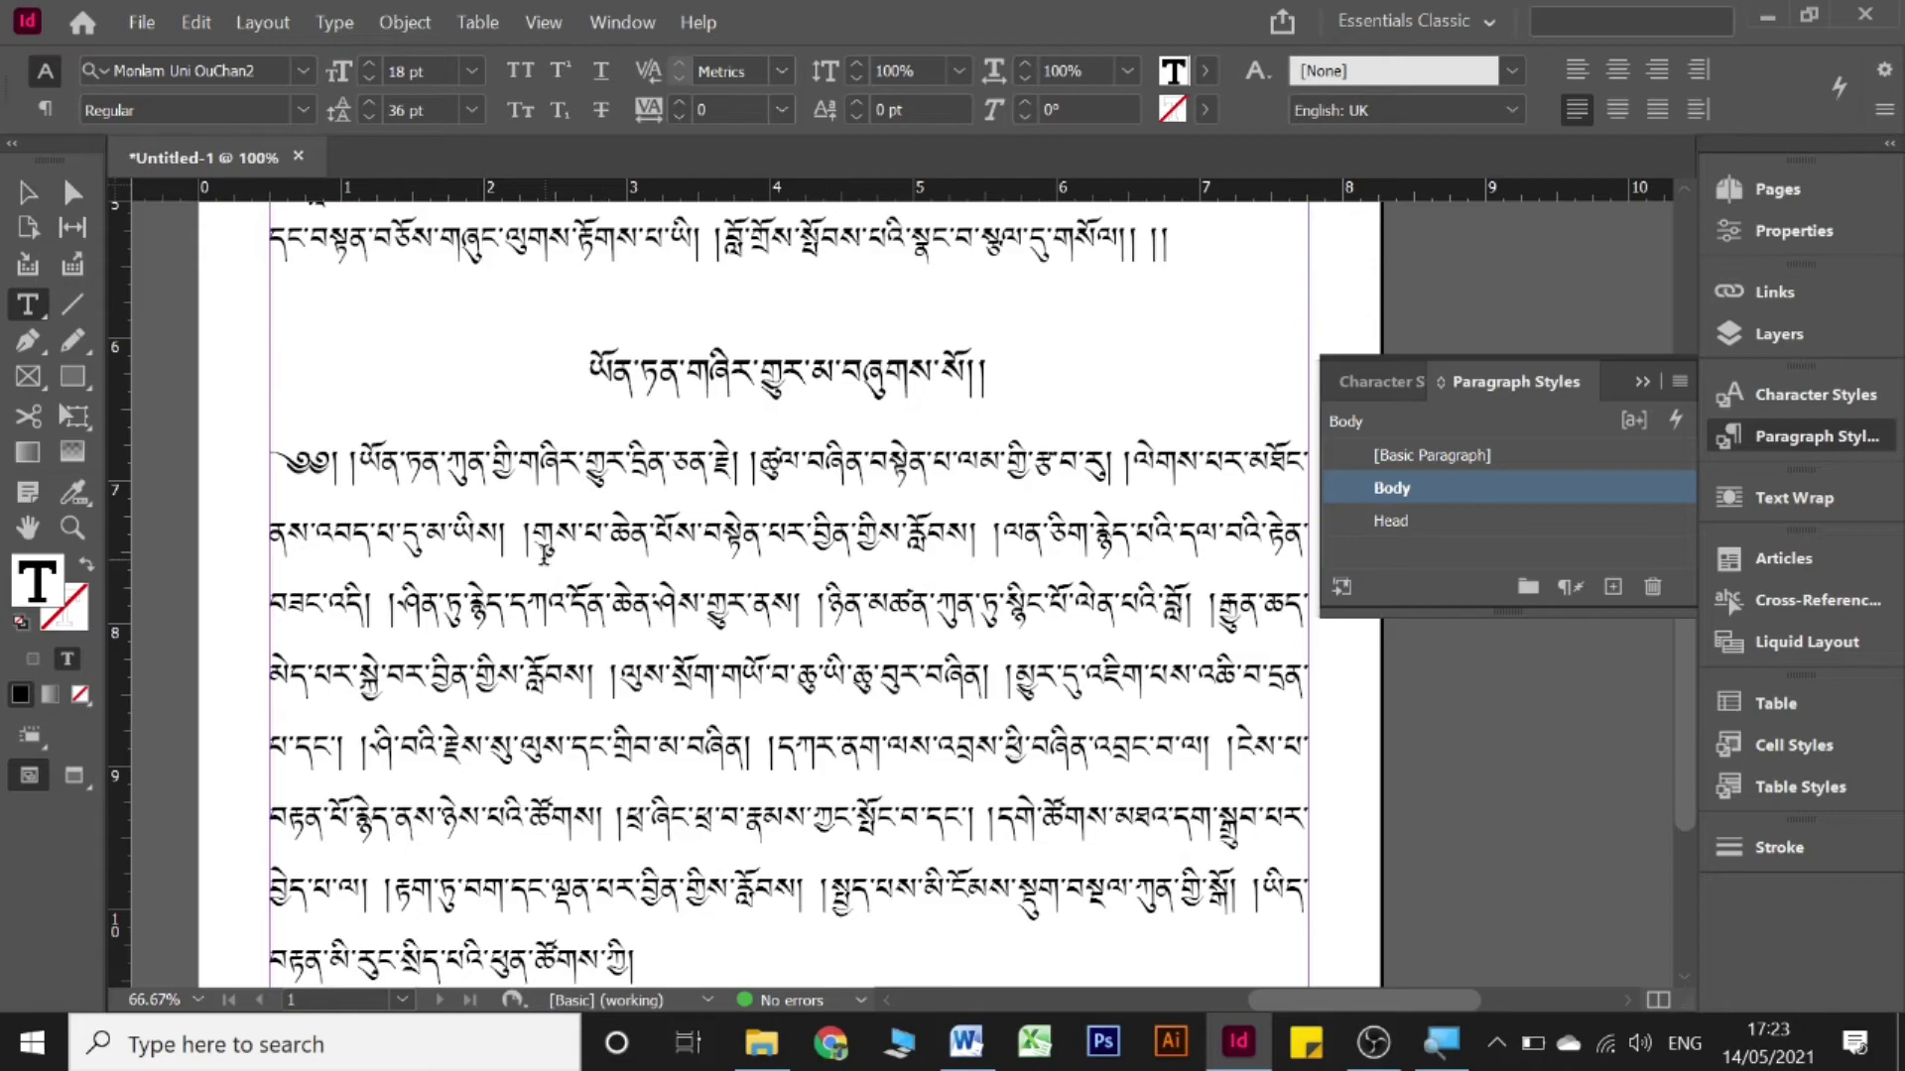
pyautogui.moveTo(533, 544); pyautogui.dragTo(970, 561)
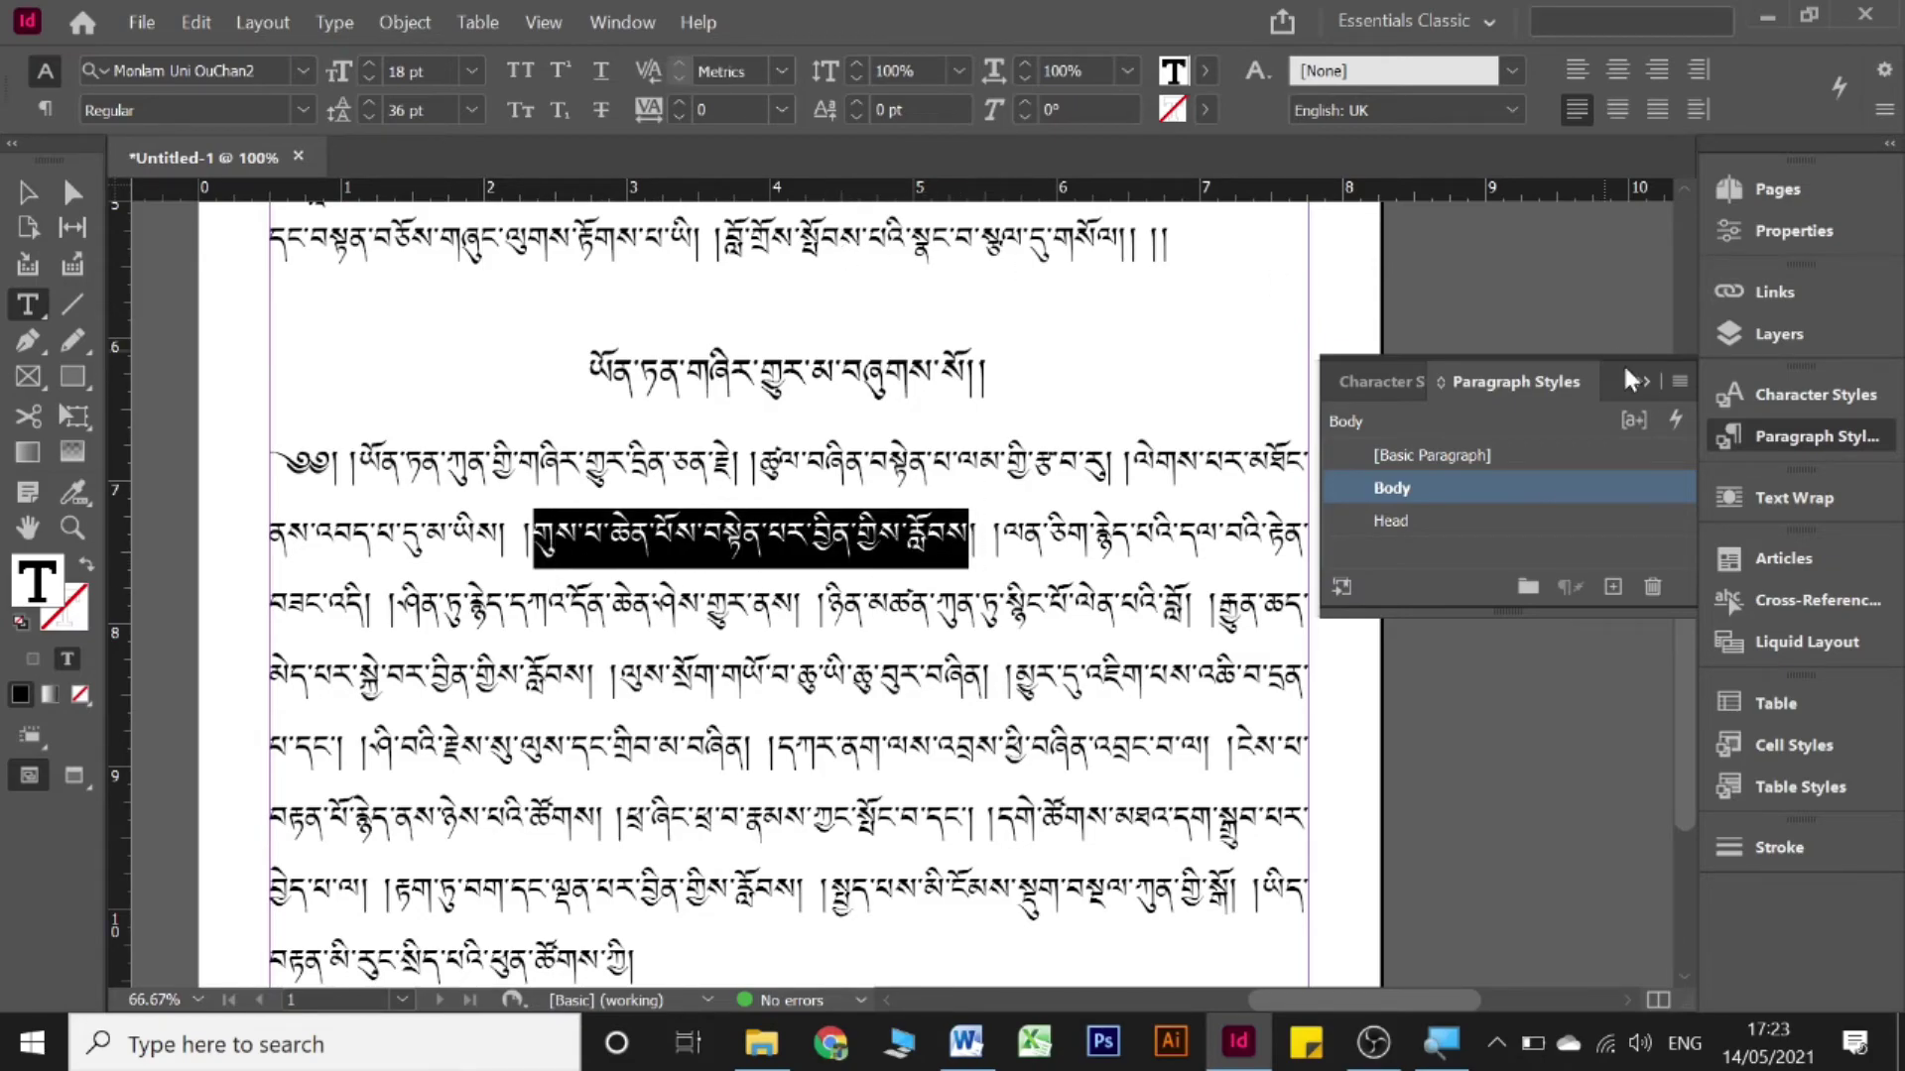
pyautogui.click(1644, 383)
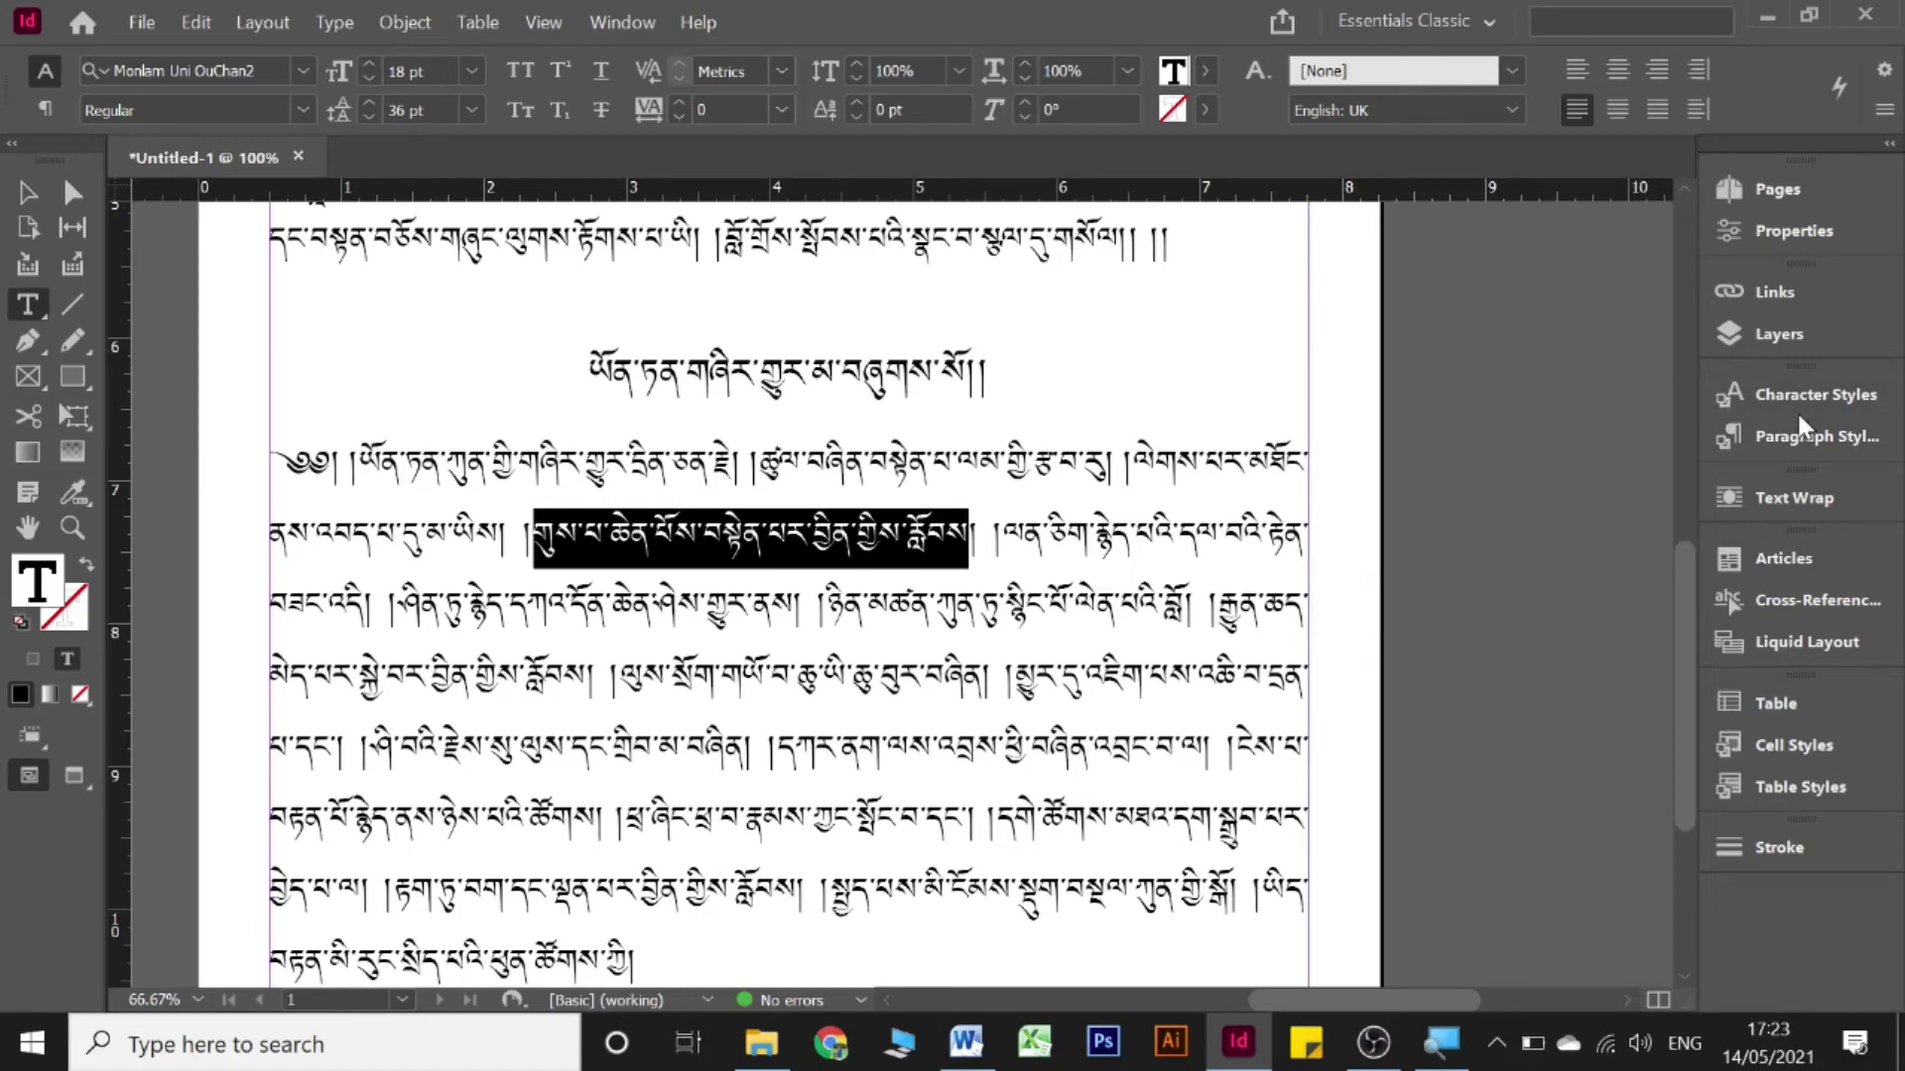
pyautogui.click(1866, 397)
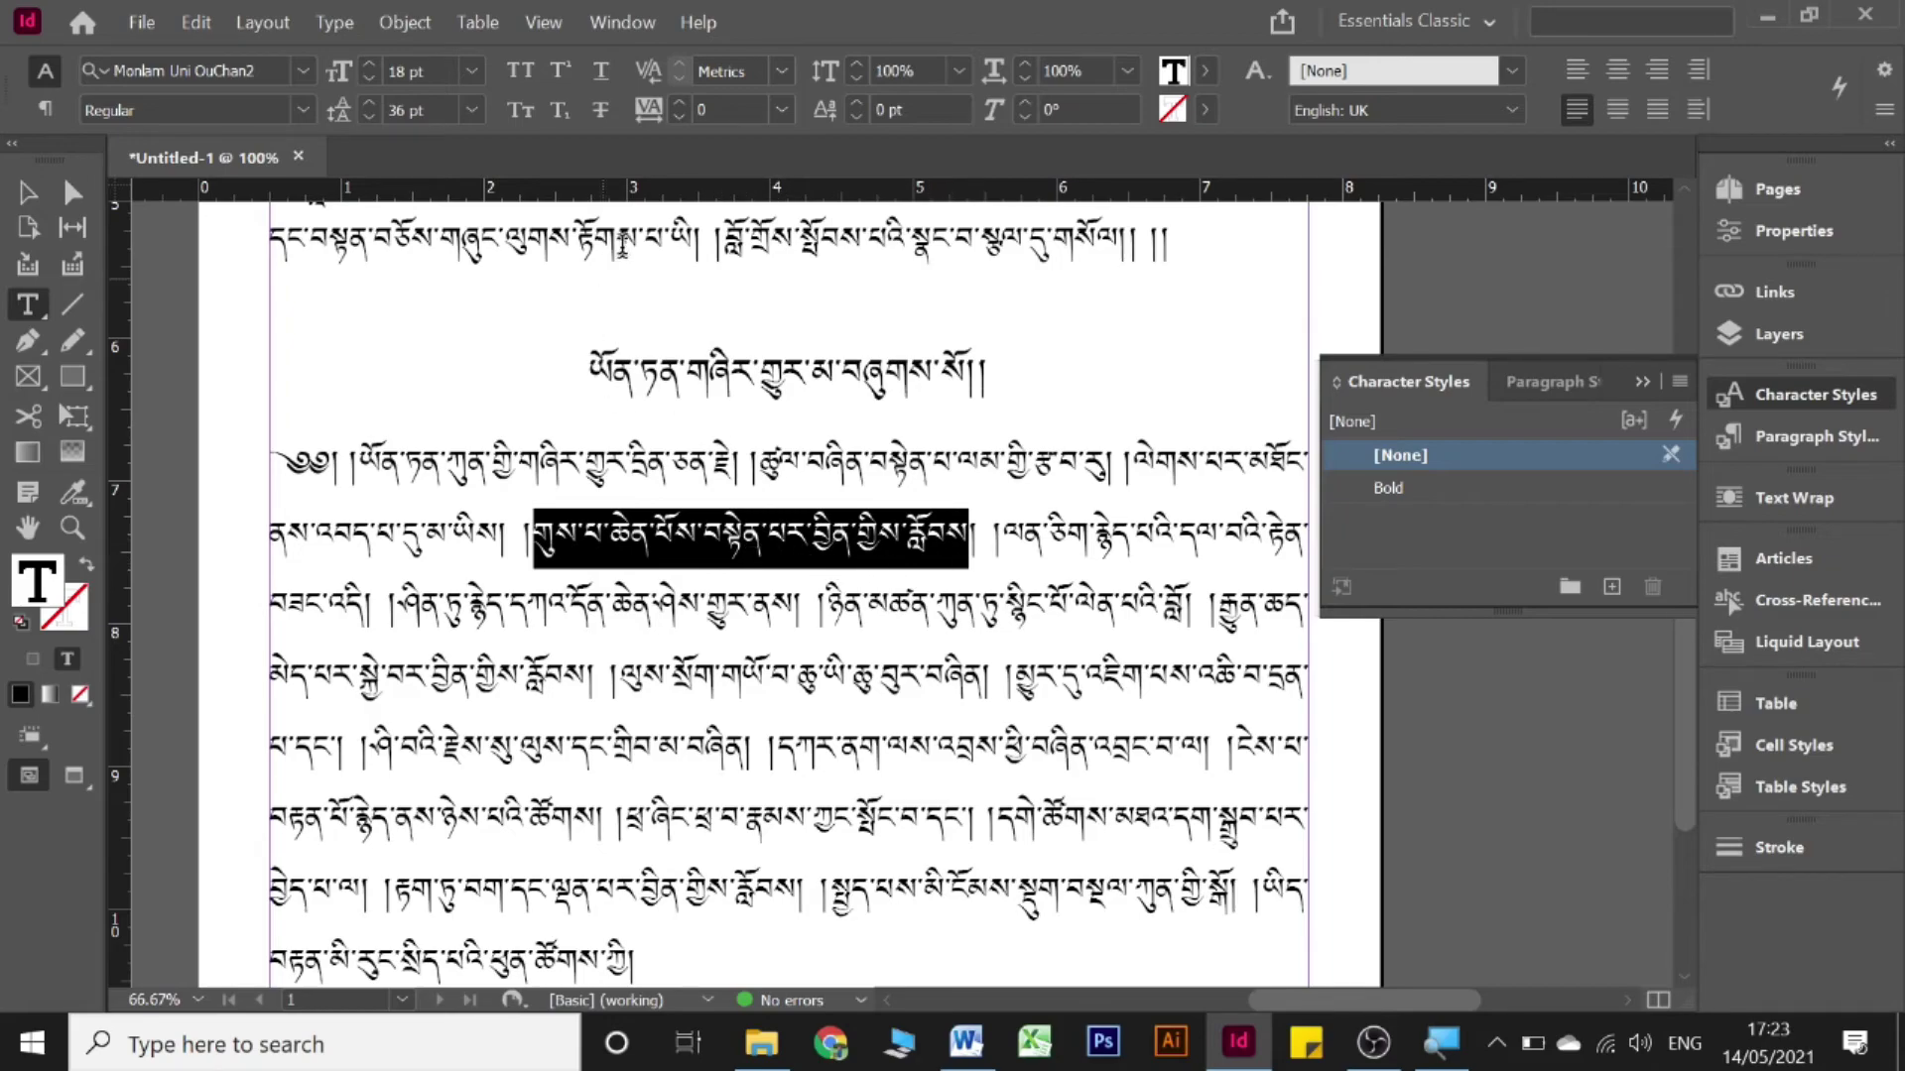
pyautogui.click(561, 72)
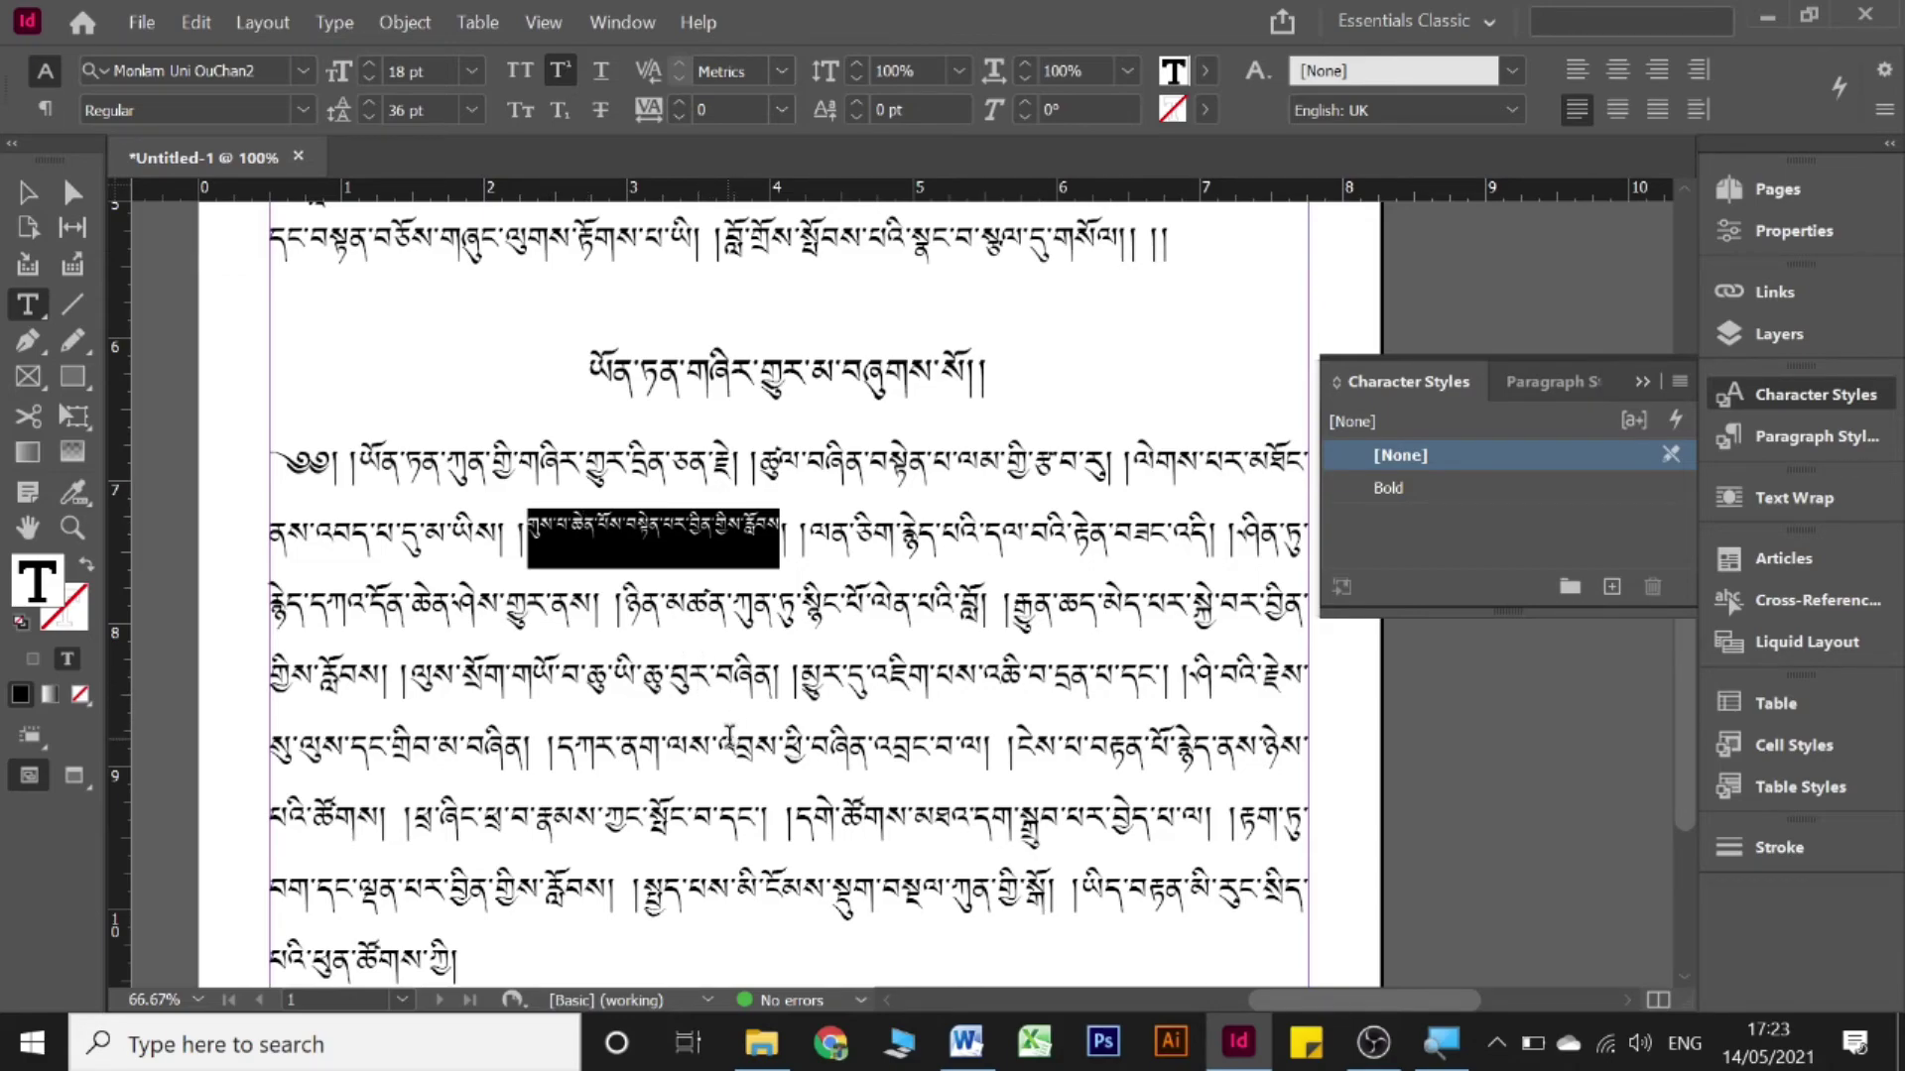
# - Lower the superscript phrase in the second prayer by setting its baseline shift to -6 pt
pyautogui.scroll(4, 729, 739)
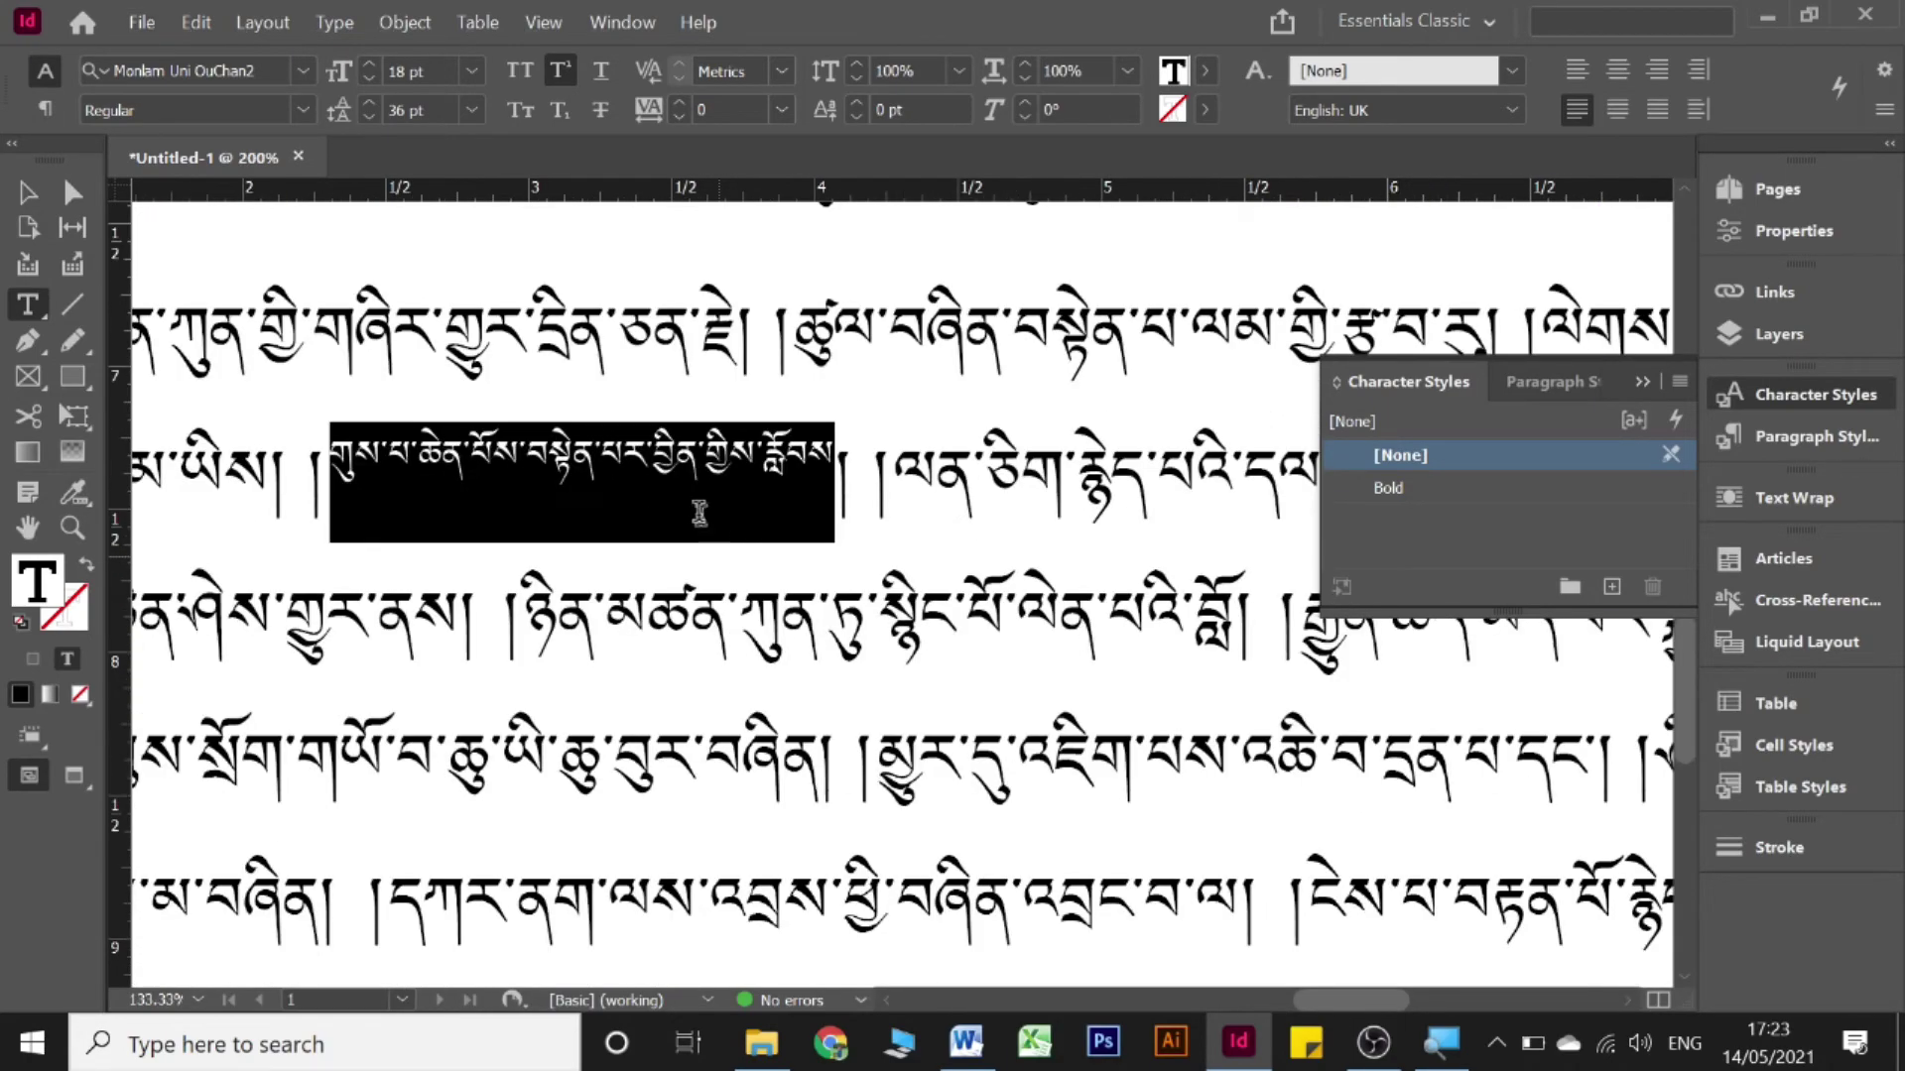
pyautogui.hscroll(-3, 694, 516)
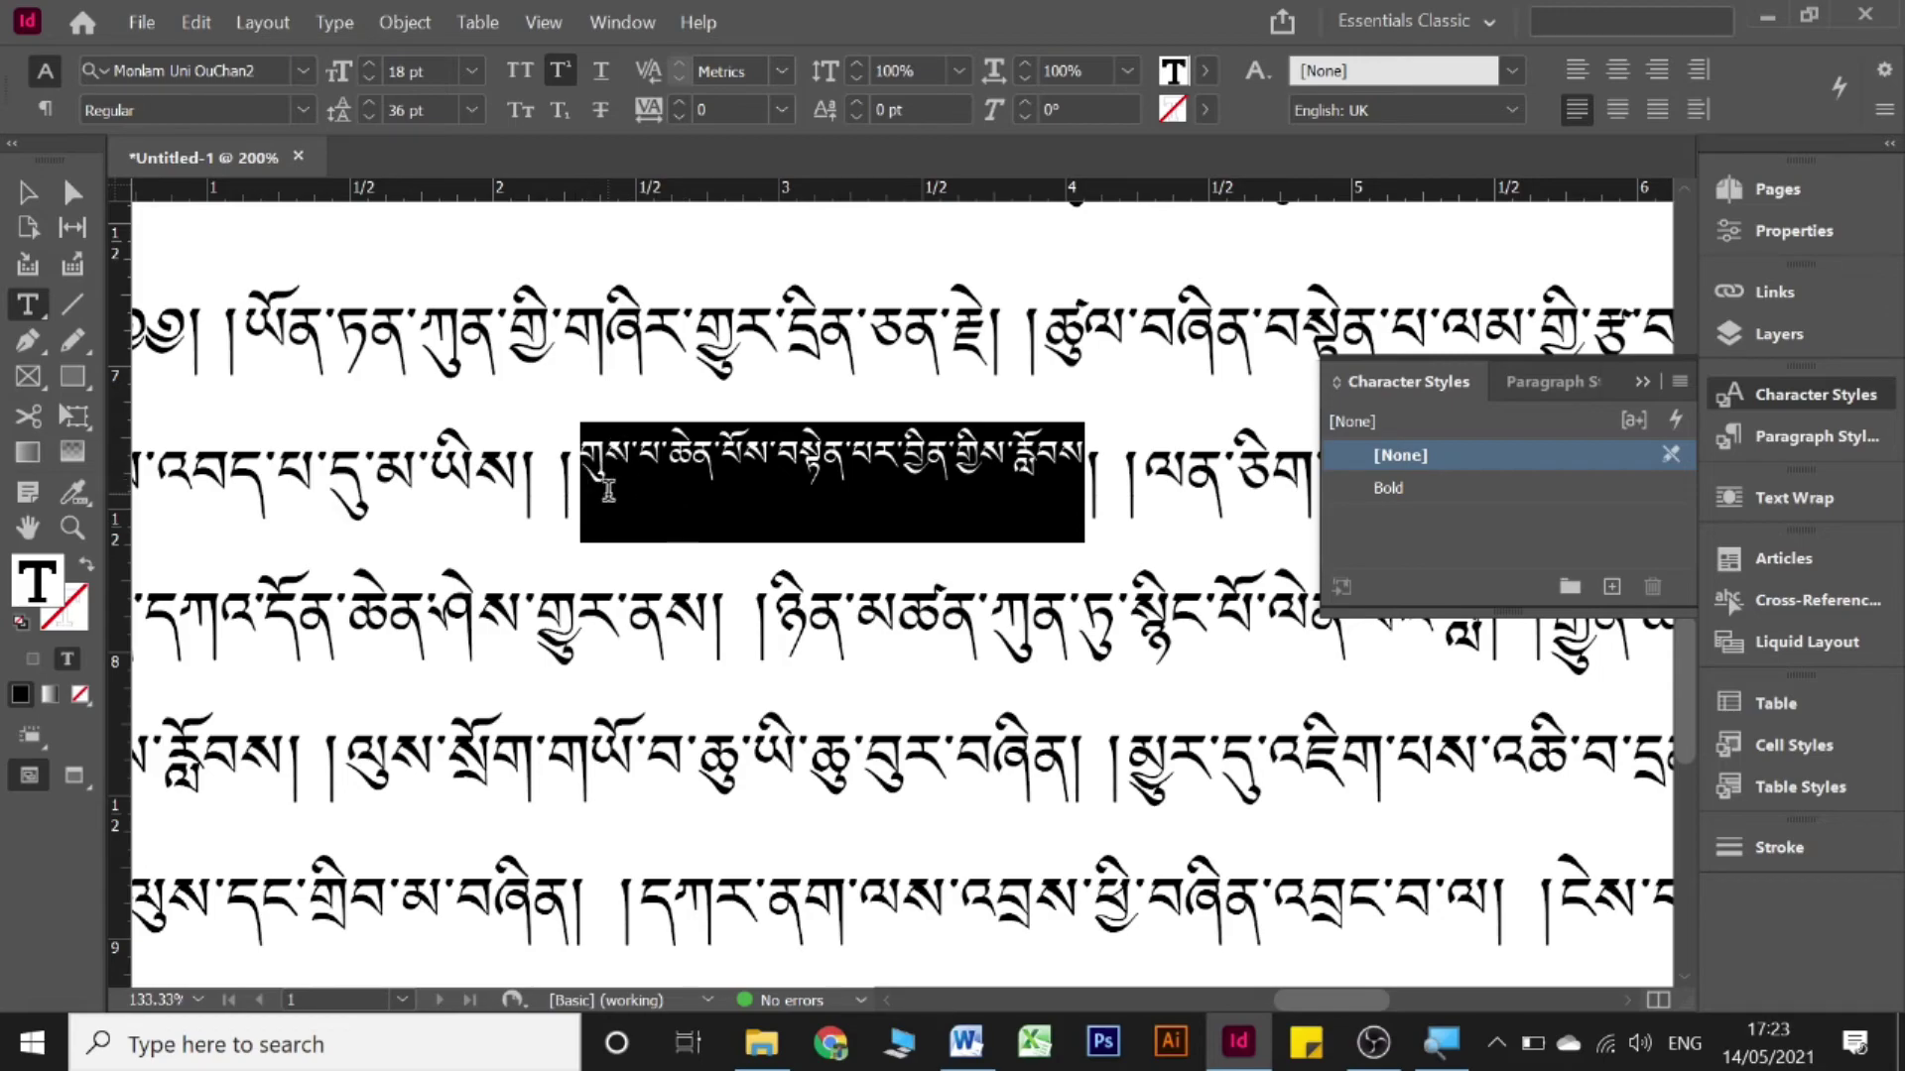
pyautogui.click(859, 102)
pyautogui.click(859, 102)
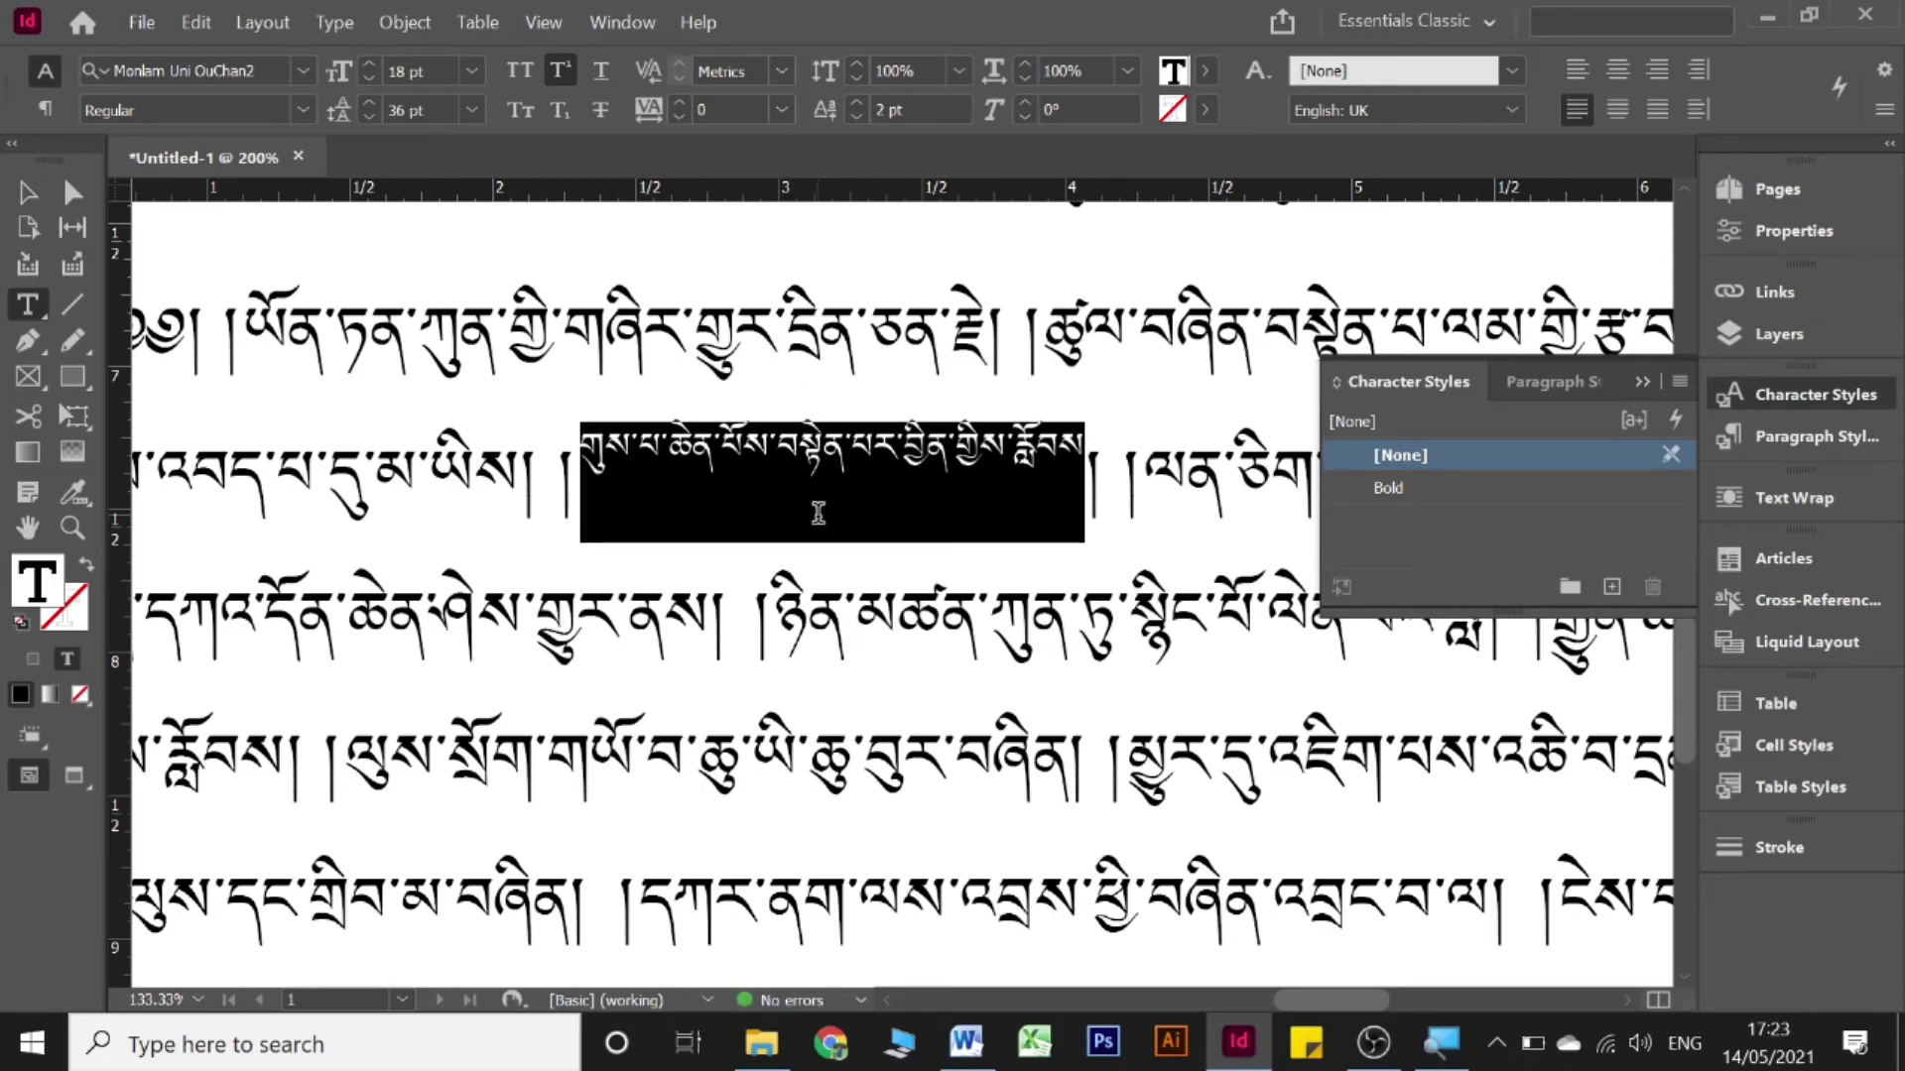
pyautogui.click(851, 117)
pyautogui.click(851, 117)
pyautogui.click(852, 117)
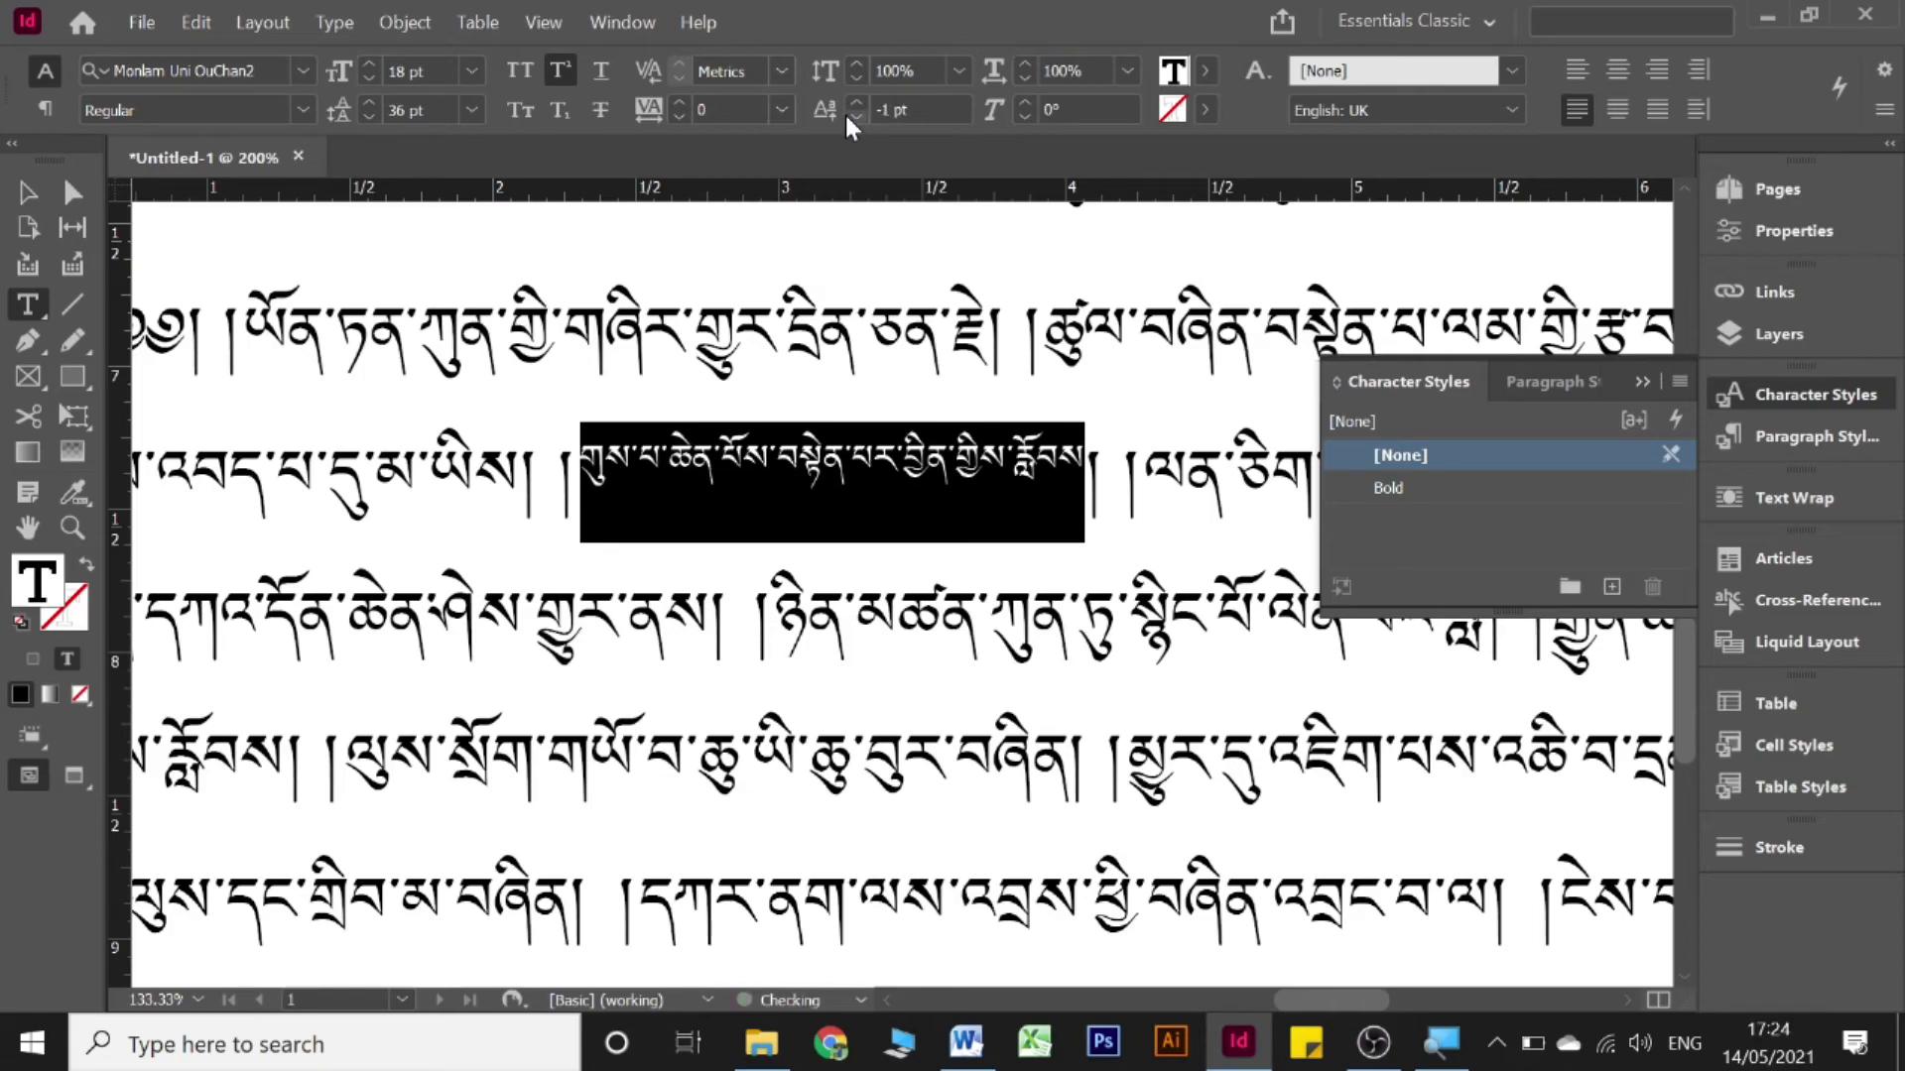
pyautogui.click(849, 117)
pyautogui.click(849, 117)
pyautogui.click(849, 117)
pyautogui.click(849, 117)
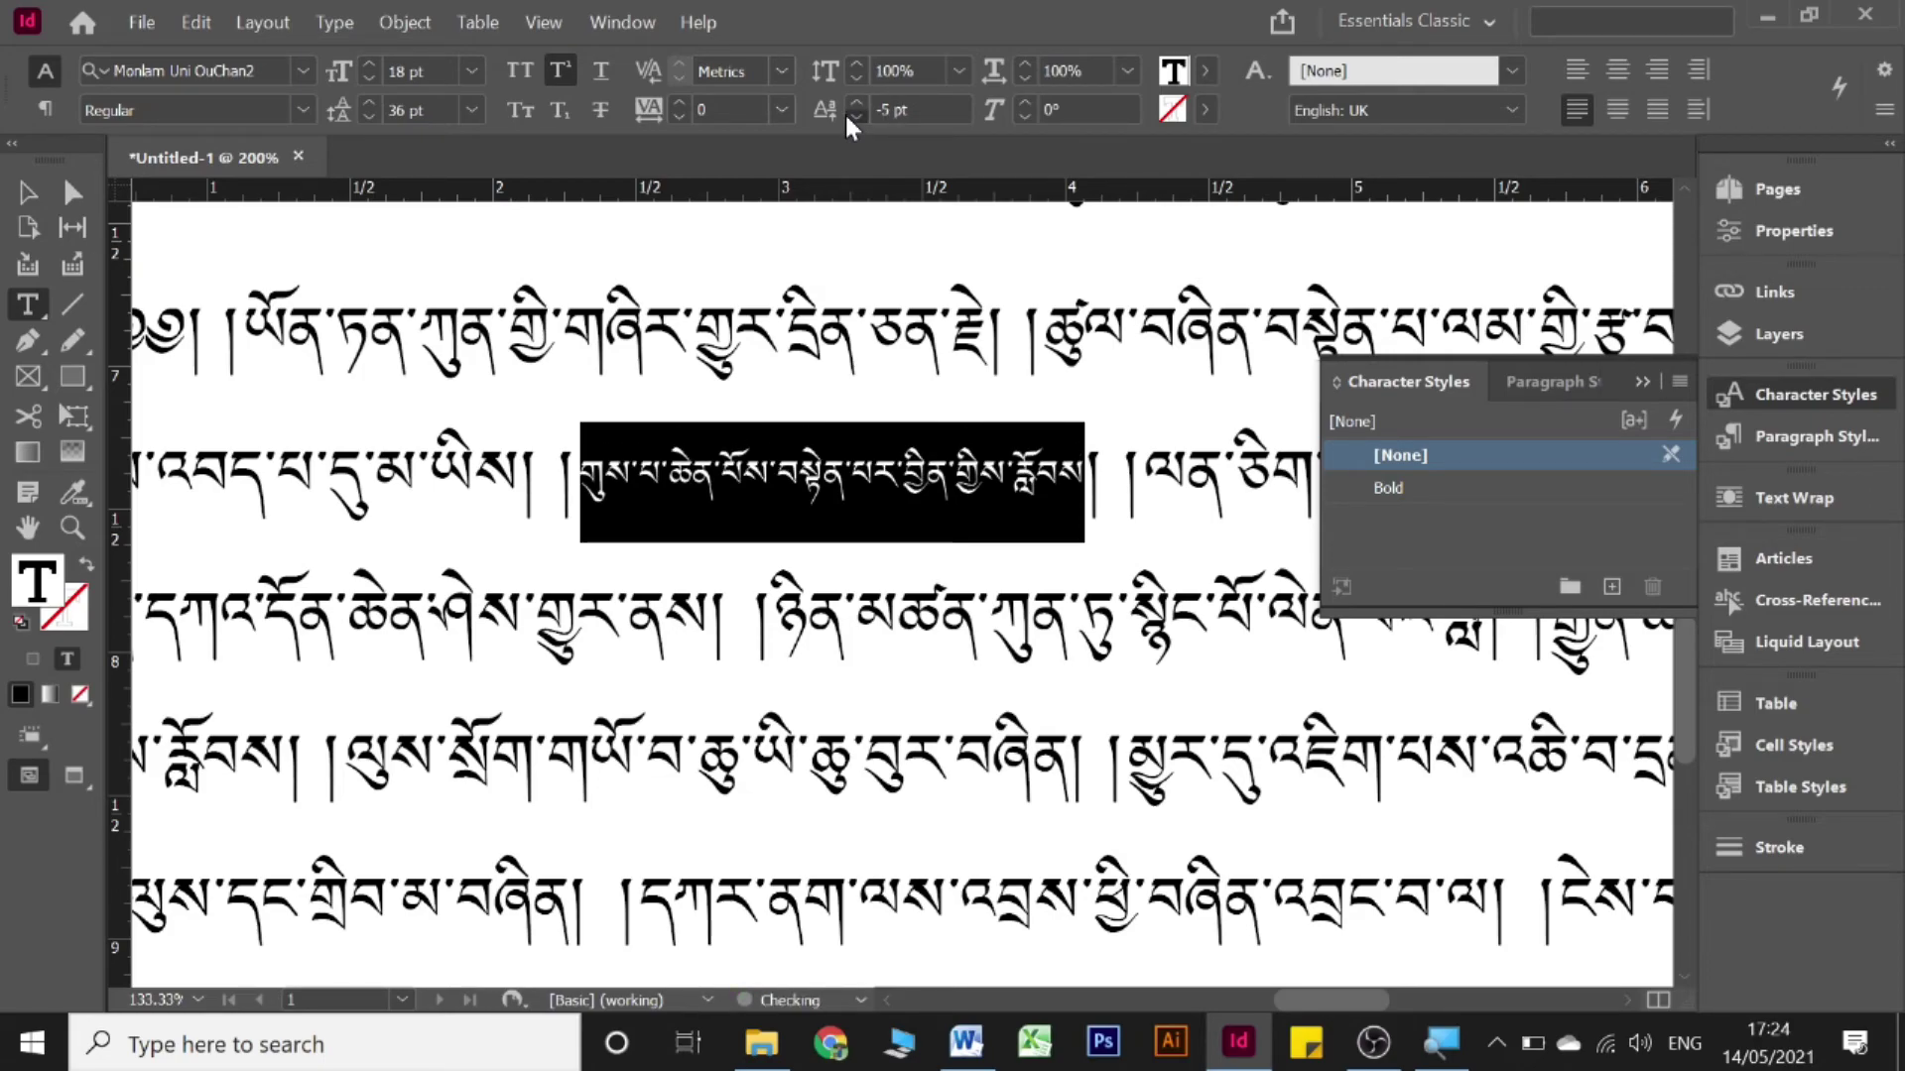
pyautogui.click(849, 117)
pyautogui.click(849, 117)
pyautogui.click(850, 101)
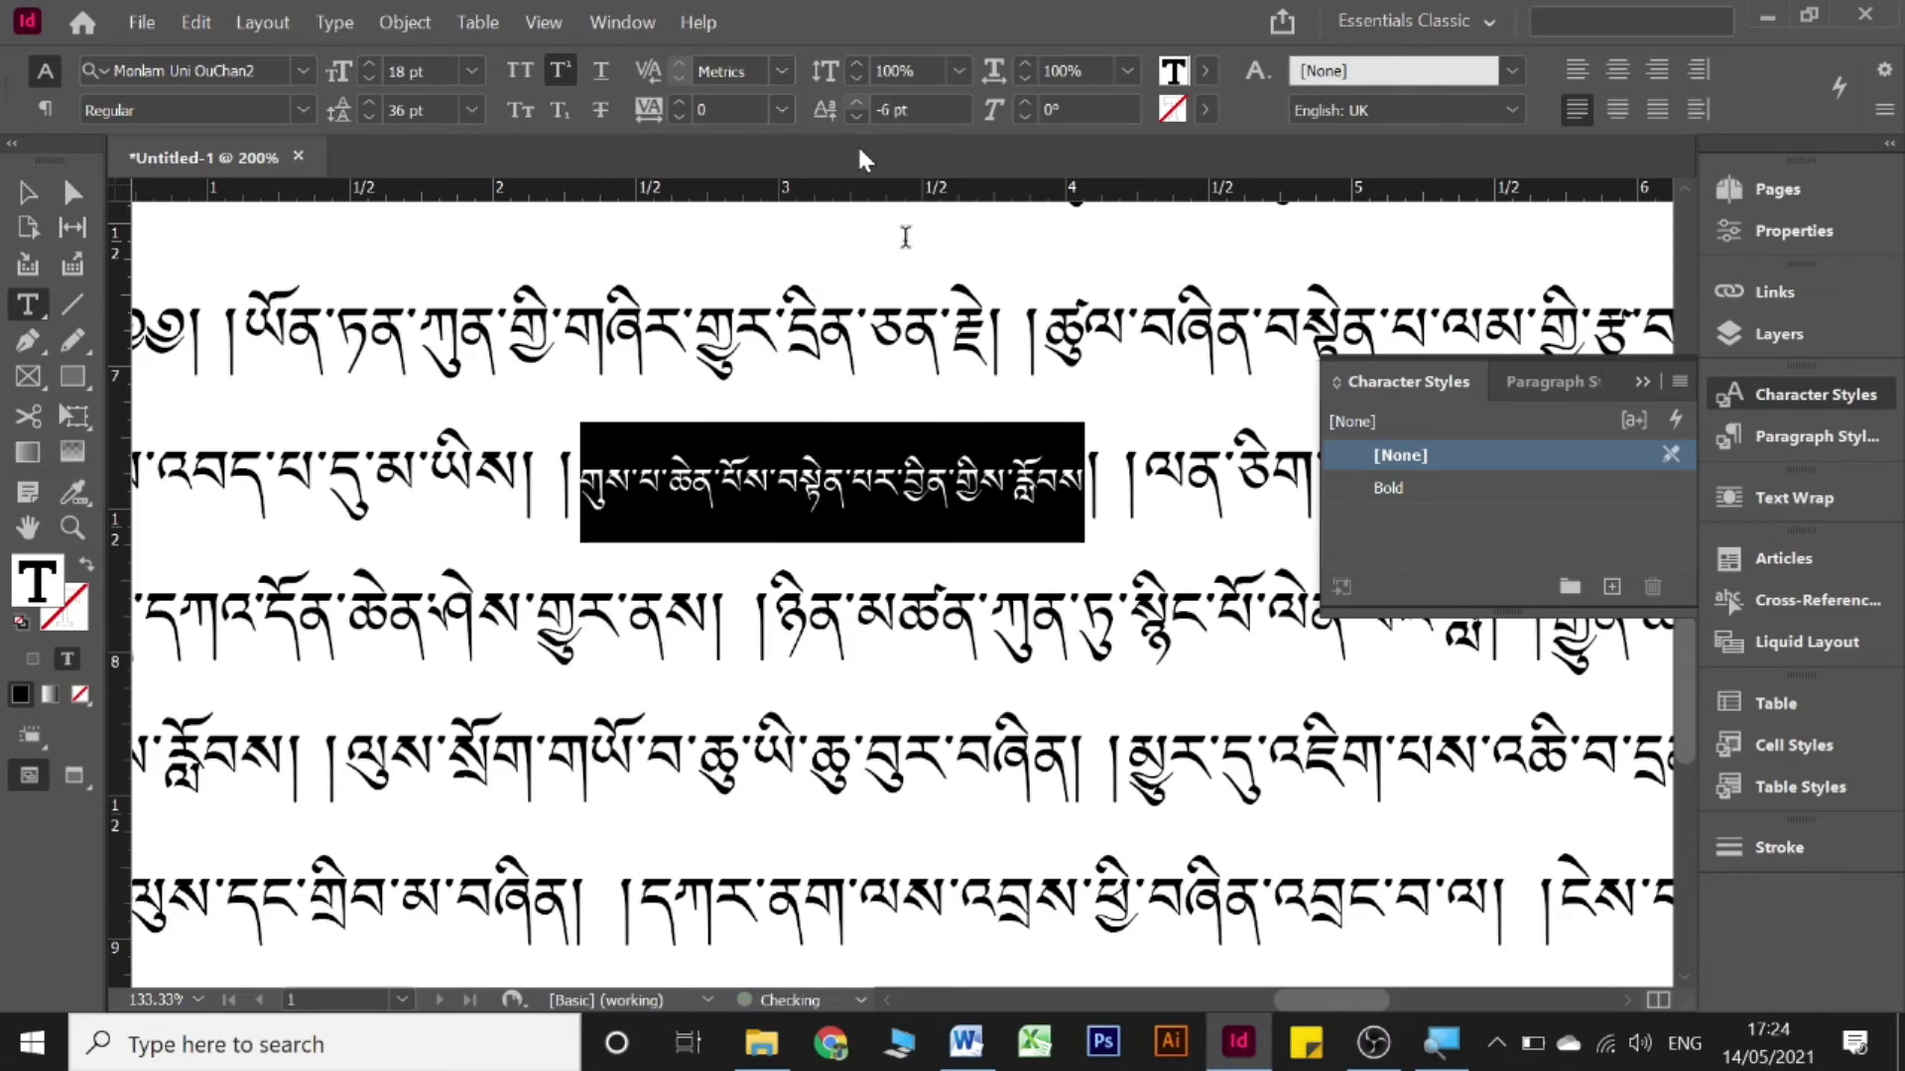
# - Create a new character style from the lowered superscript phrase and open the style for editing
pyautogui.click(1612, 587)
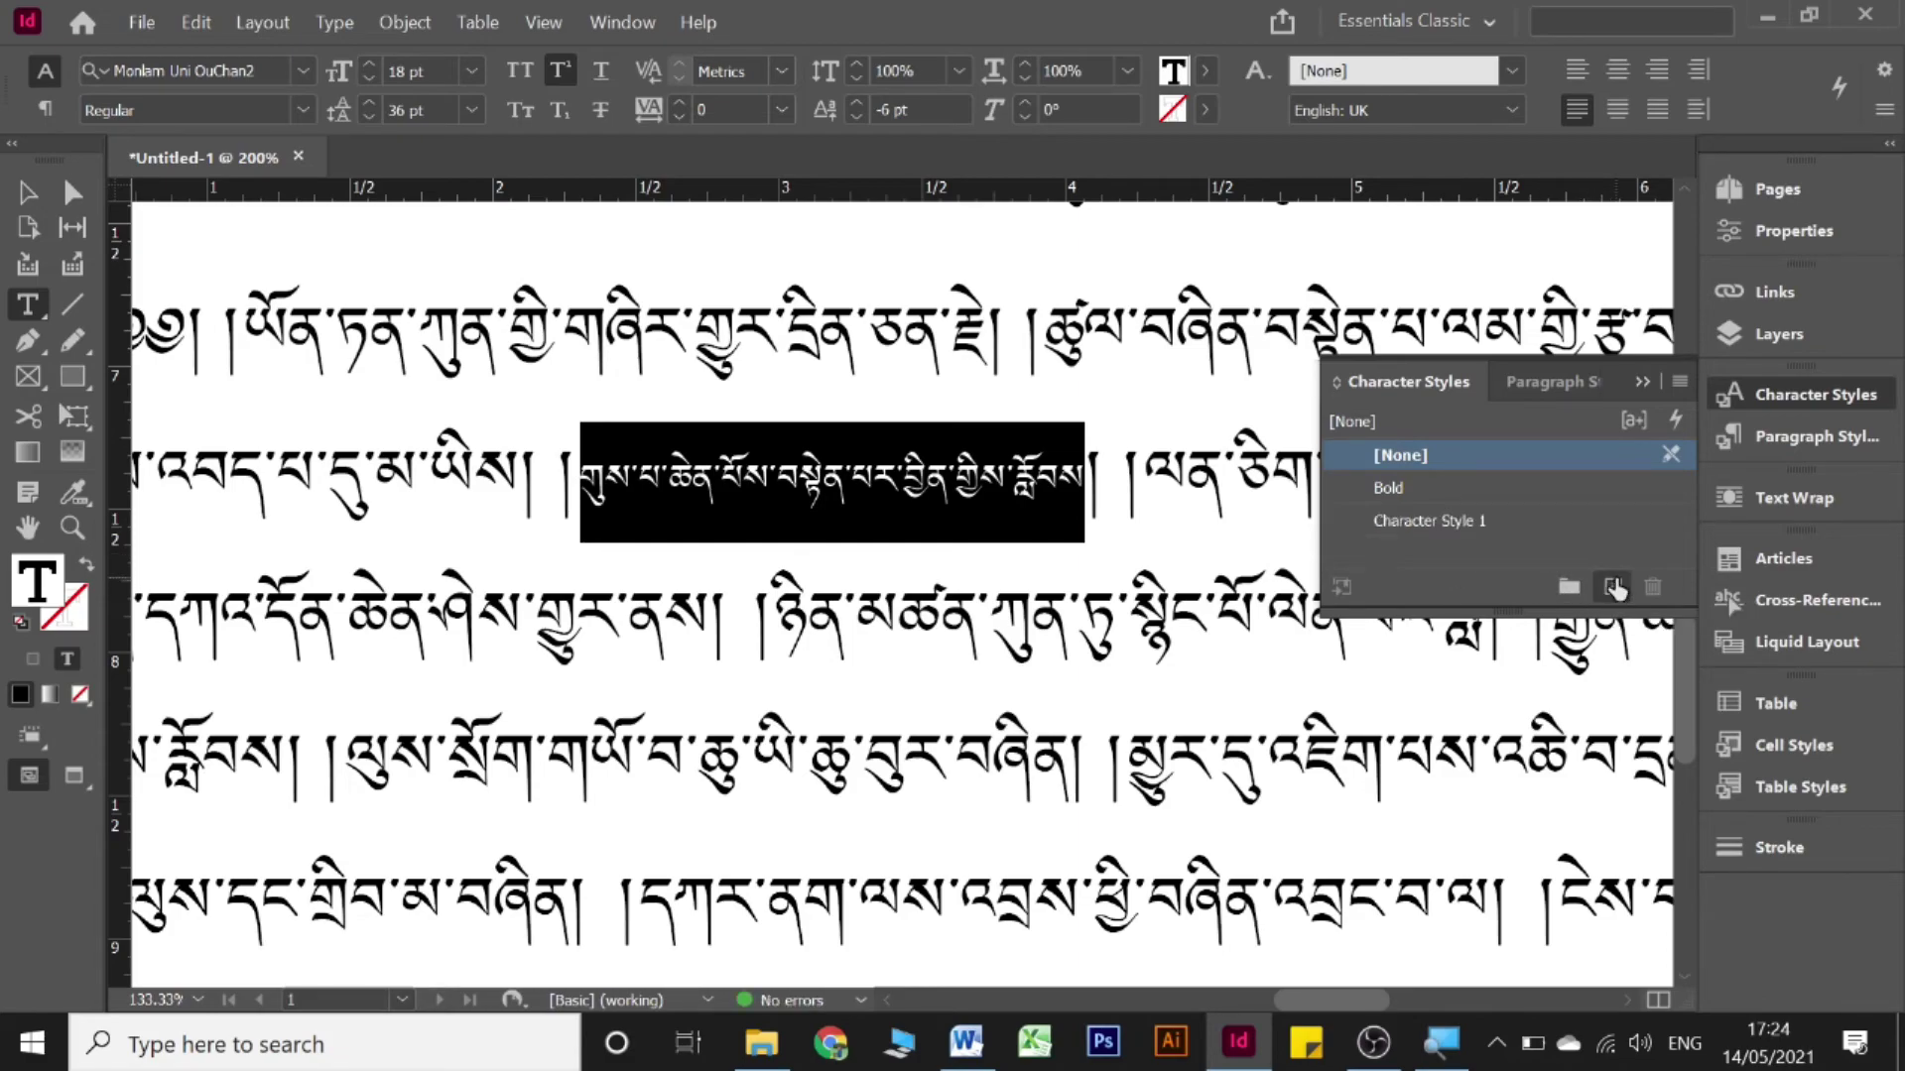
pyautogui.click(1393, 520)
pyautogui.doubleClick(1395, 520)
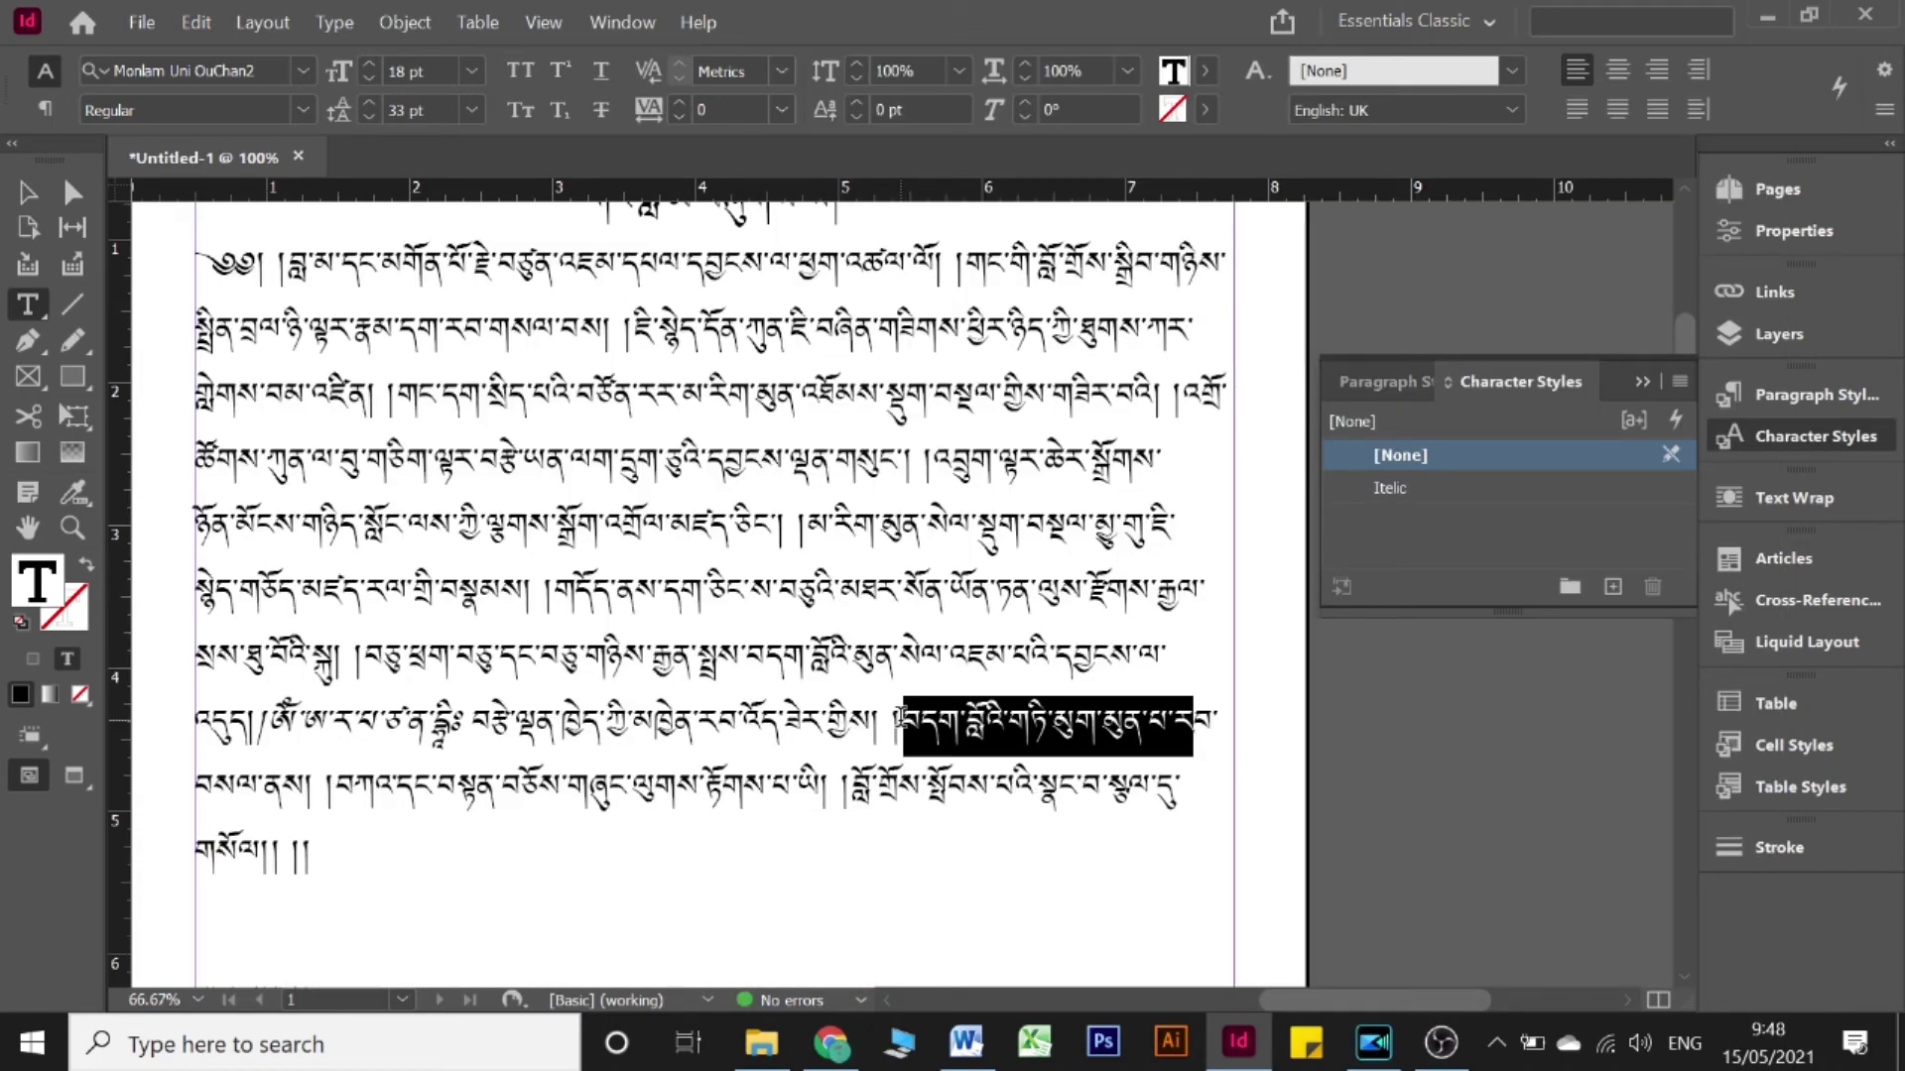
# - Make the phrase །བདག་བློའི་གཏི་མུག་མུན་པ་རབ་བསལ་ནས། near the end of the first prayer superscript
pyautogui.click(893, 718)
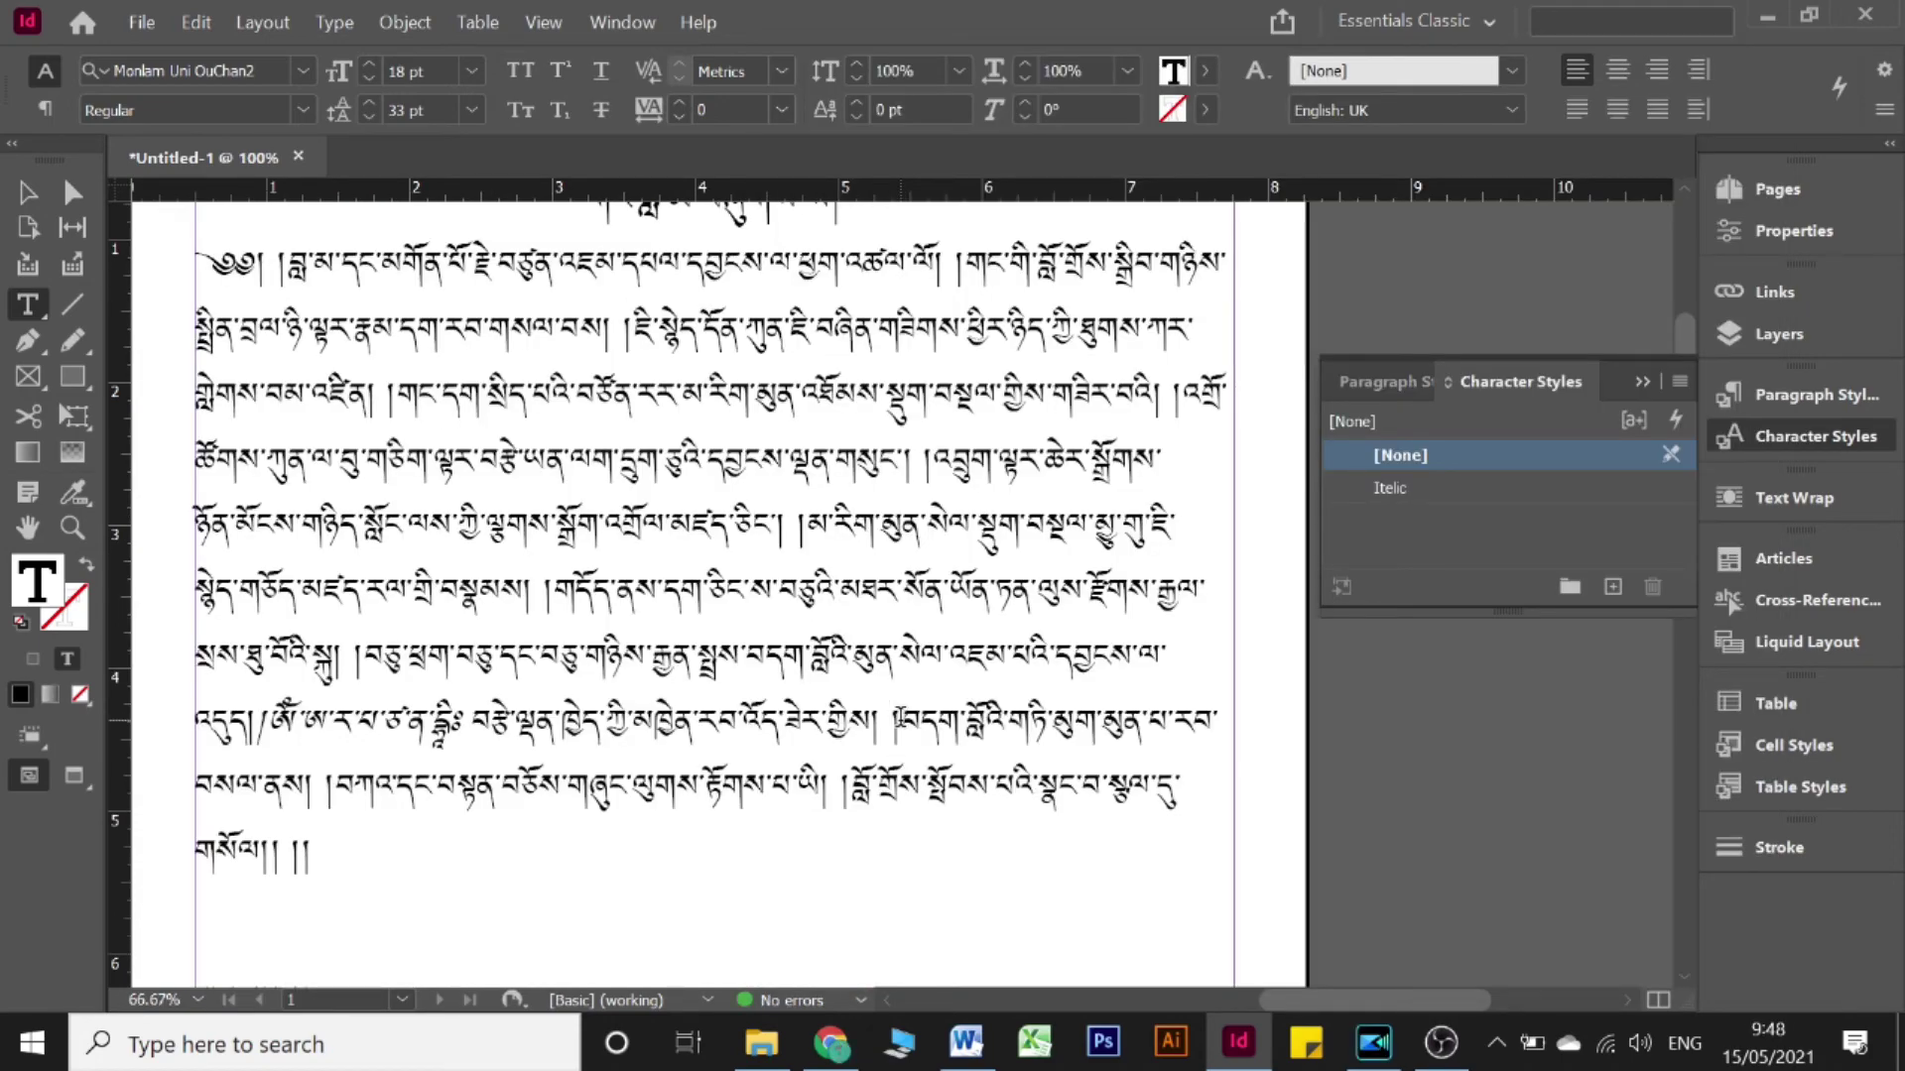
pyautogui.moveTo(891, 718); pyautogui.dragTo(322, 816)
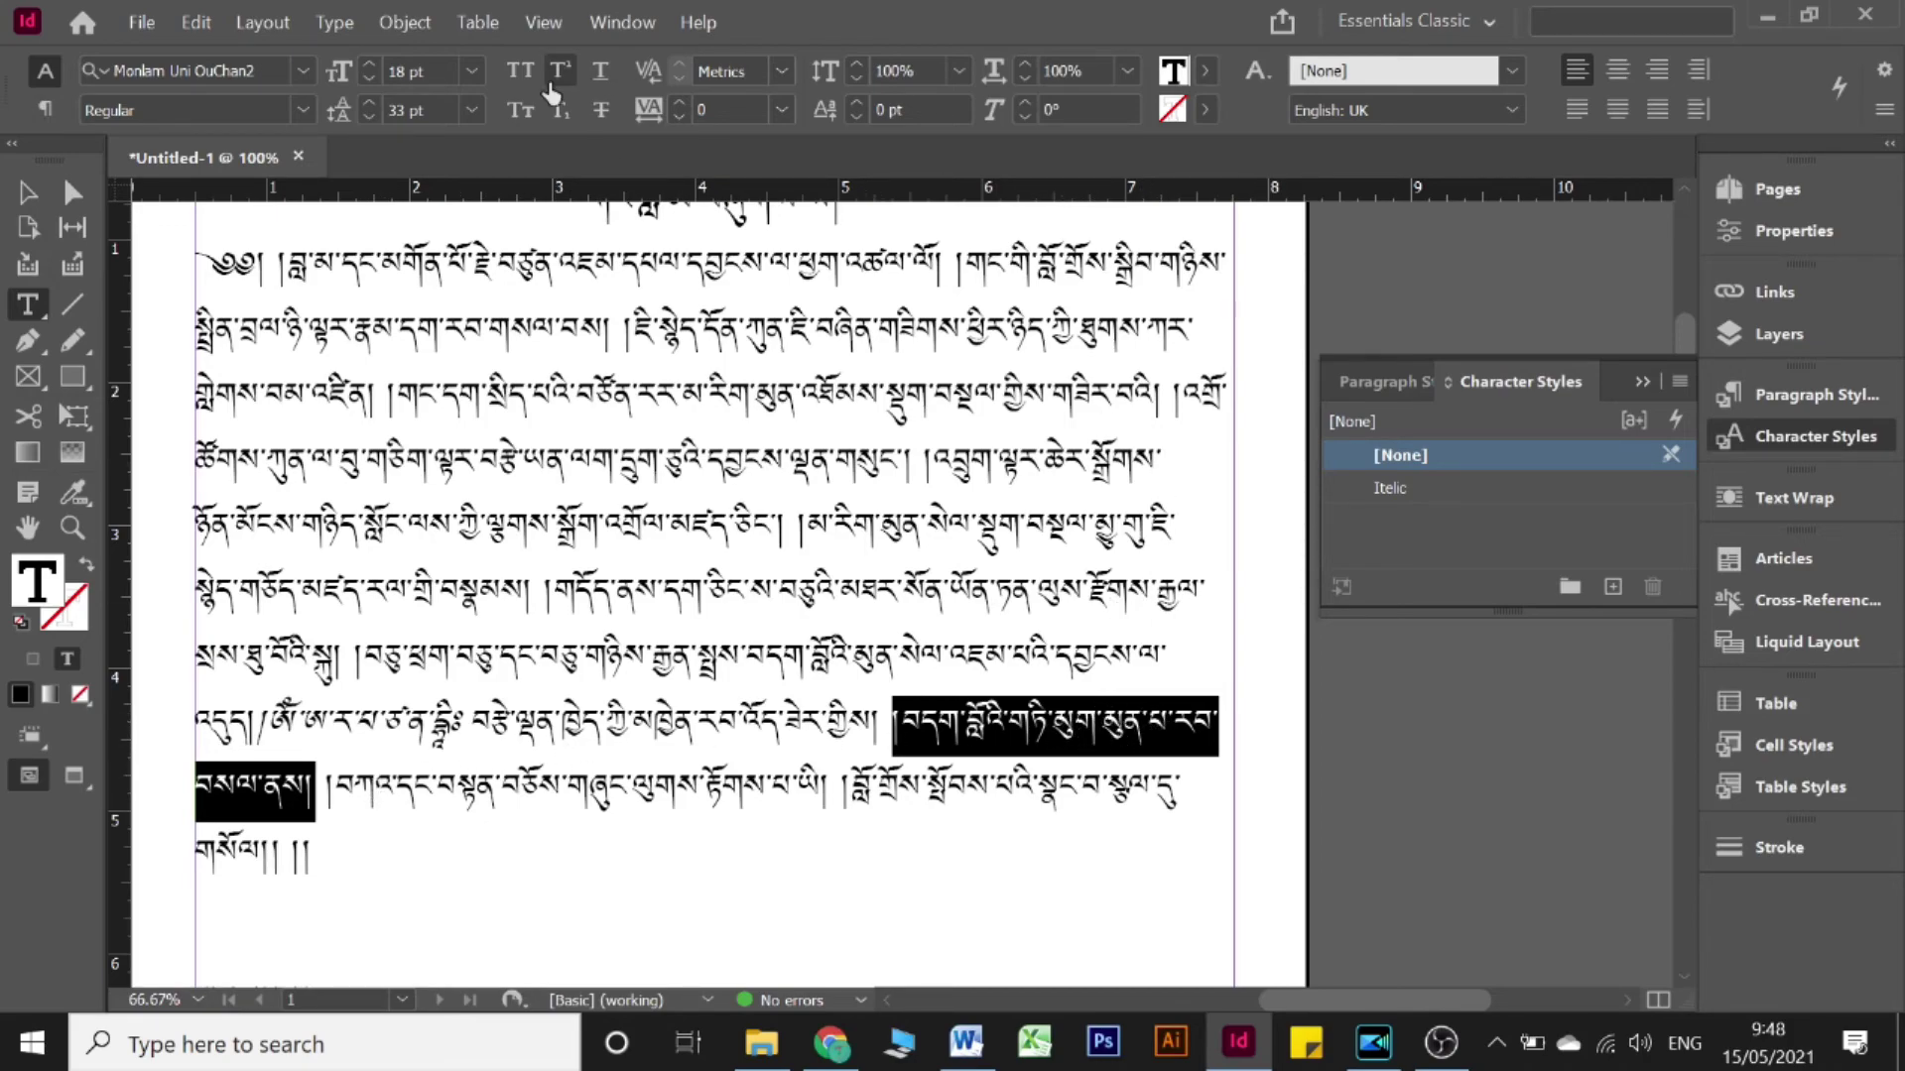
pyautogui.click(561, 79)
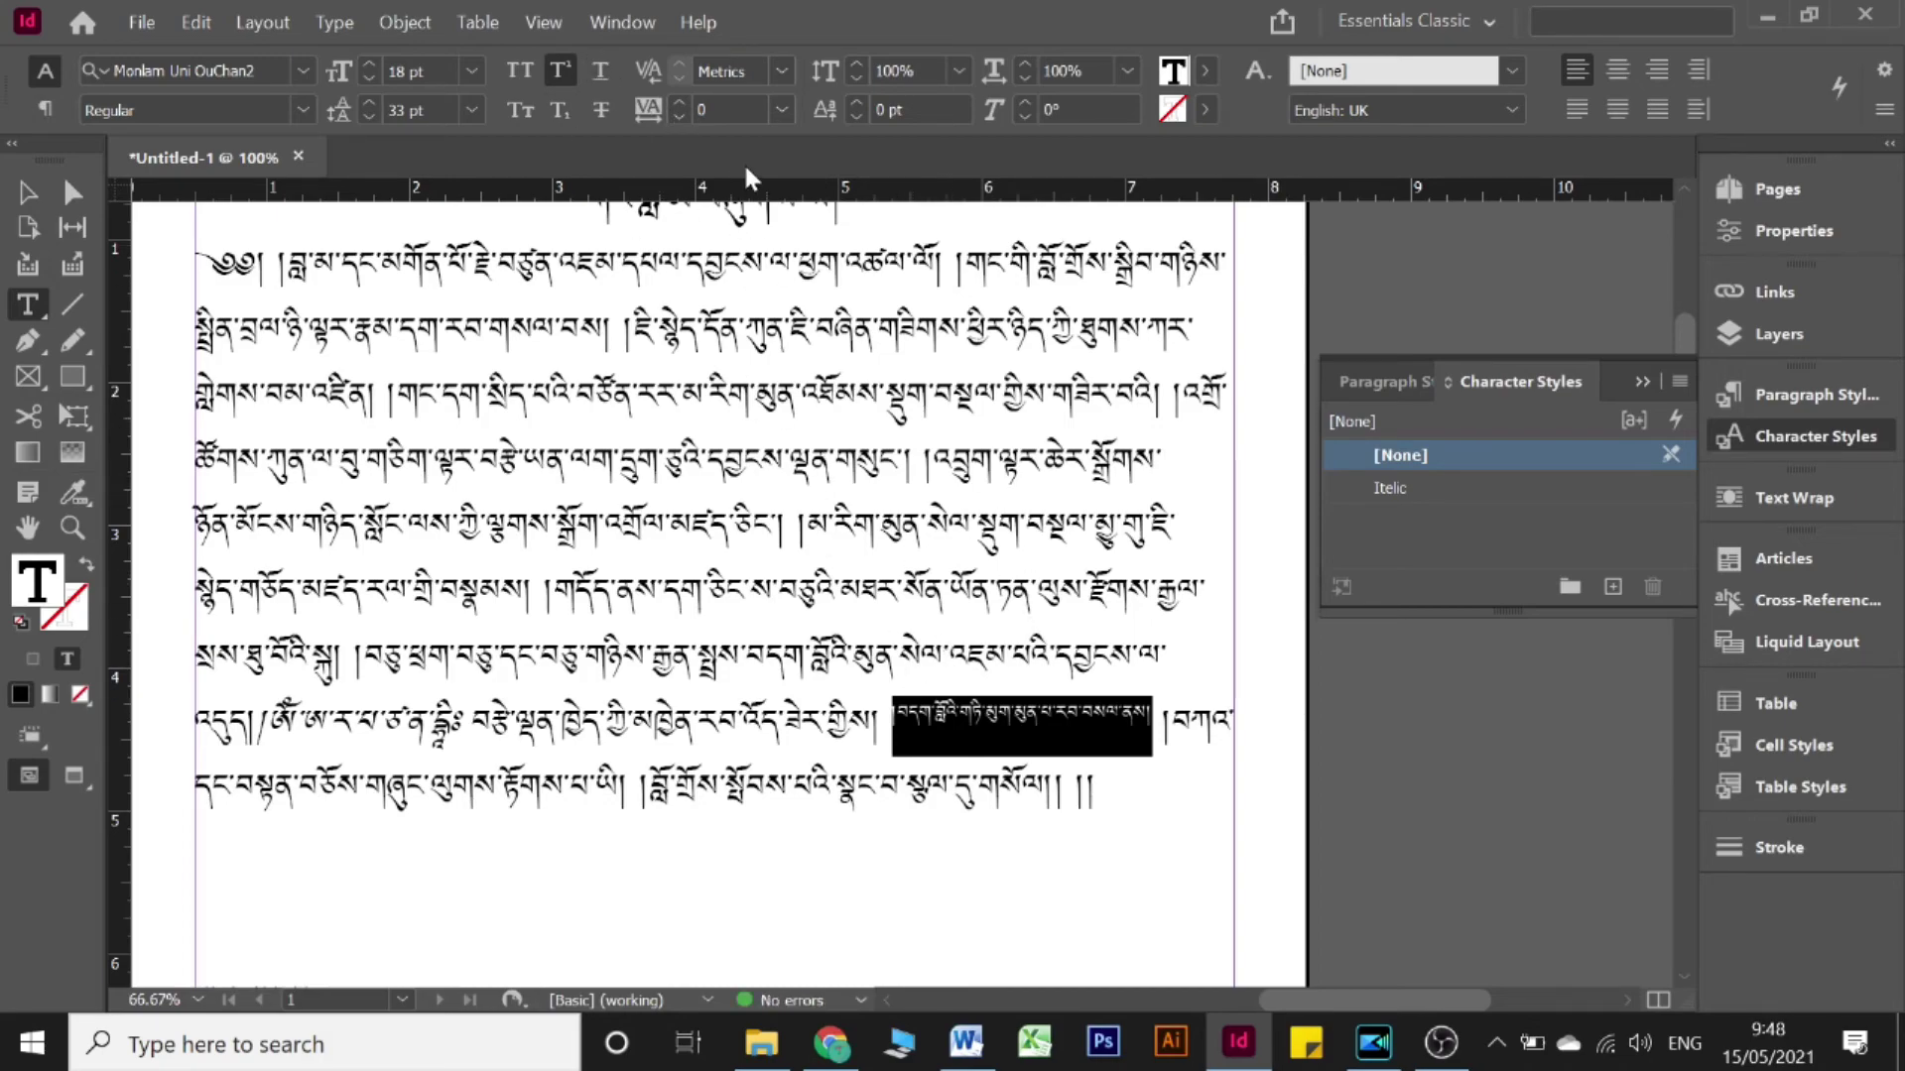
# - Magnify the screen and set the superscript phrase's baseline shift to -5 pt
pyautogui.press('super+plus')
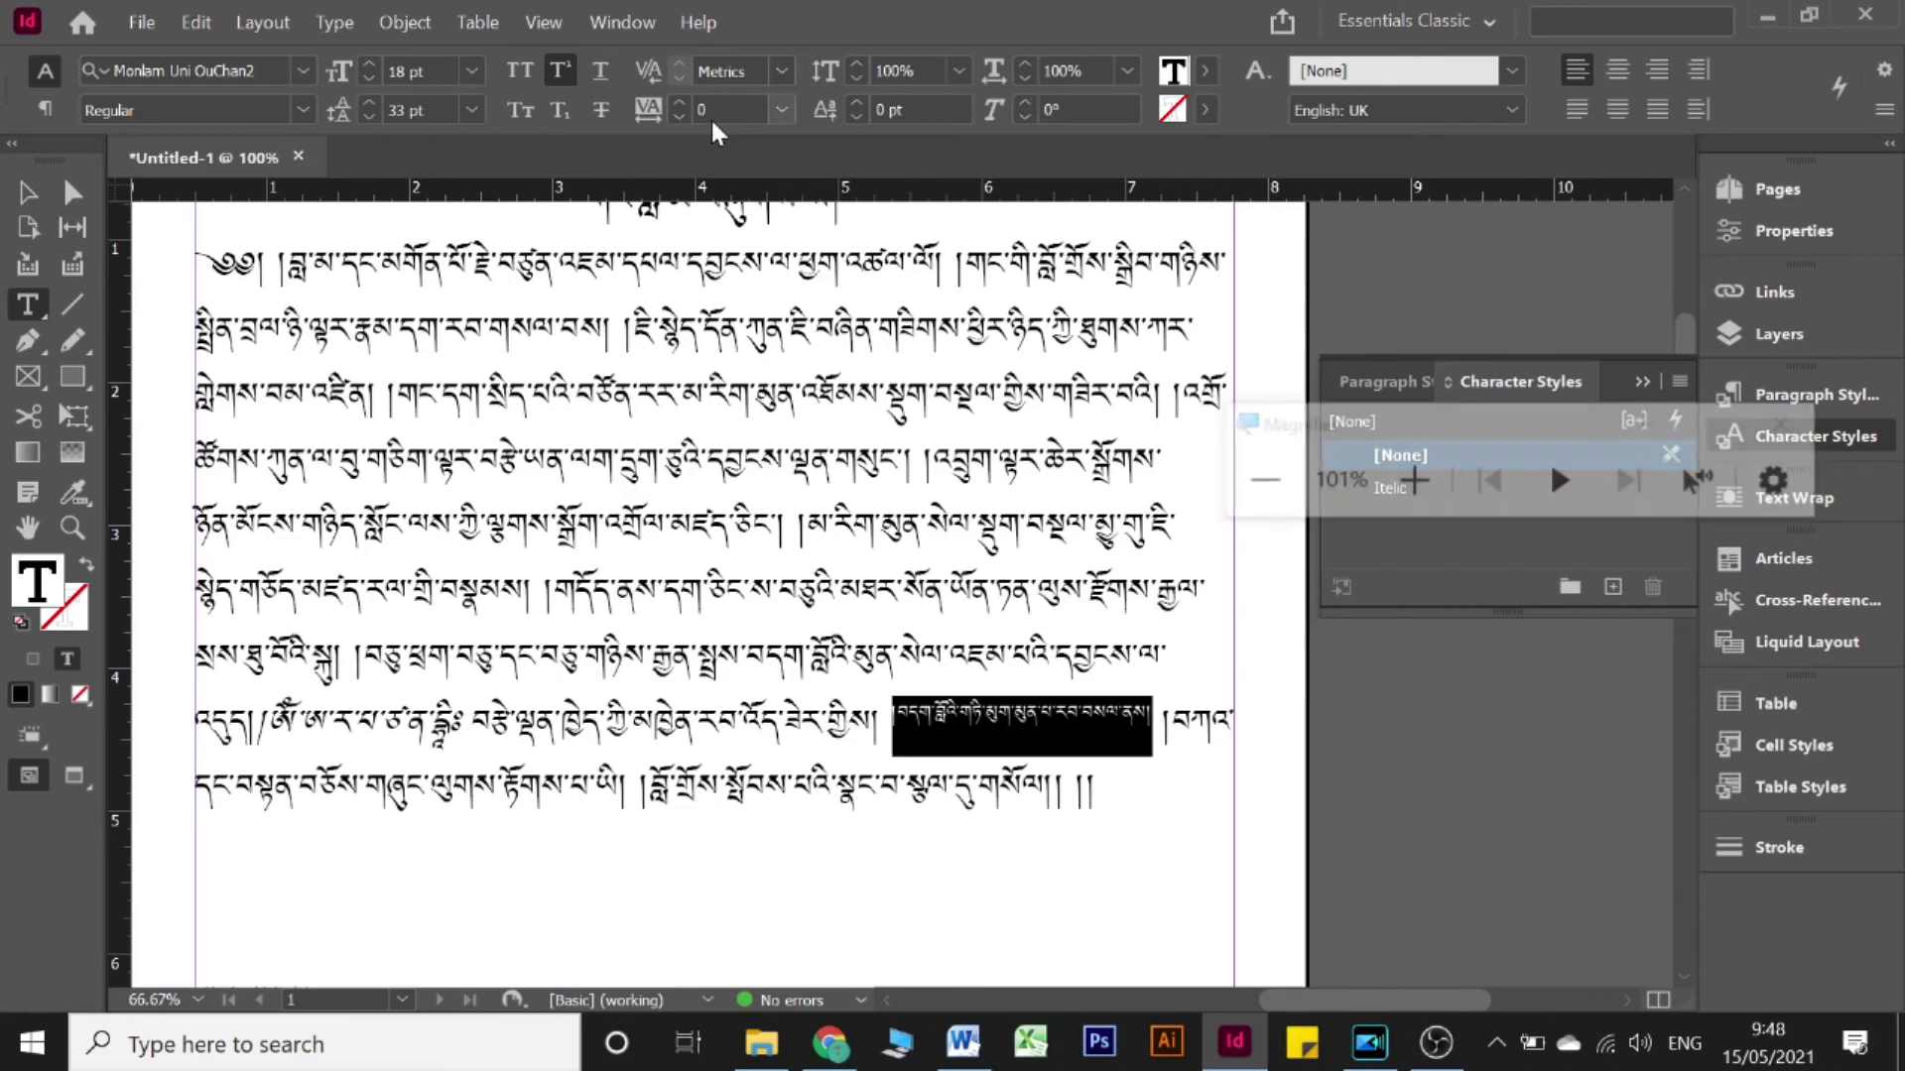
pyautogui.click(1425, 479)
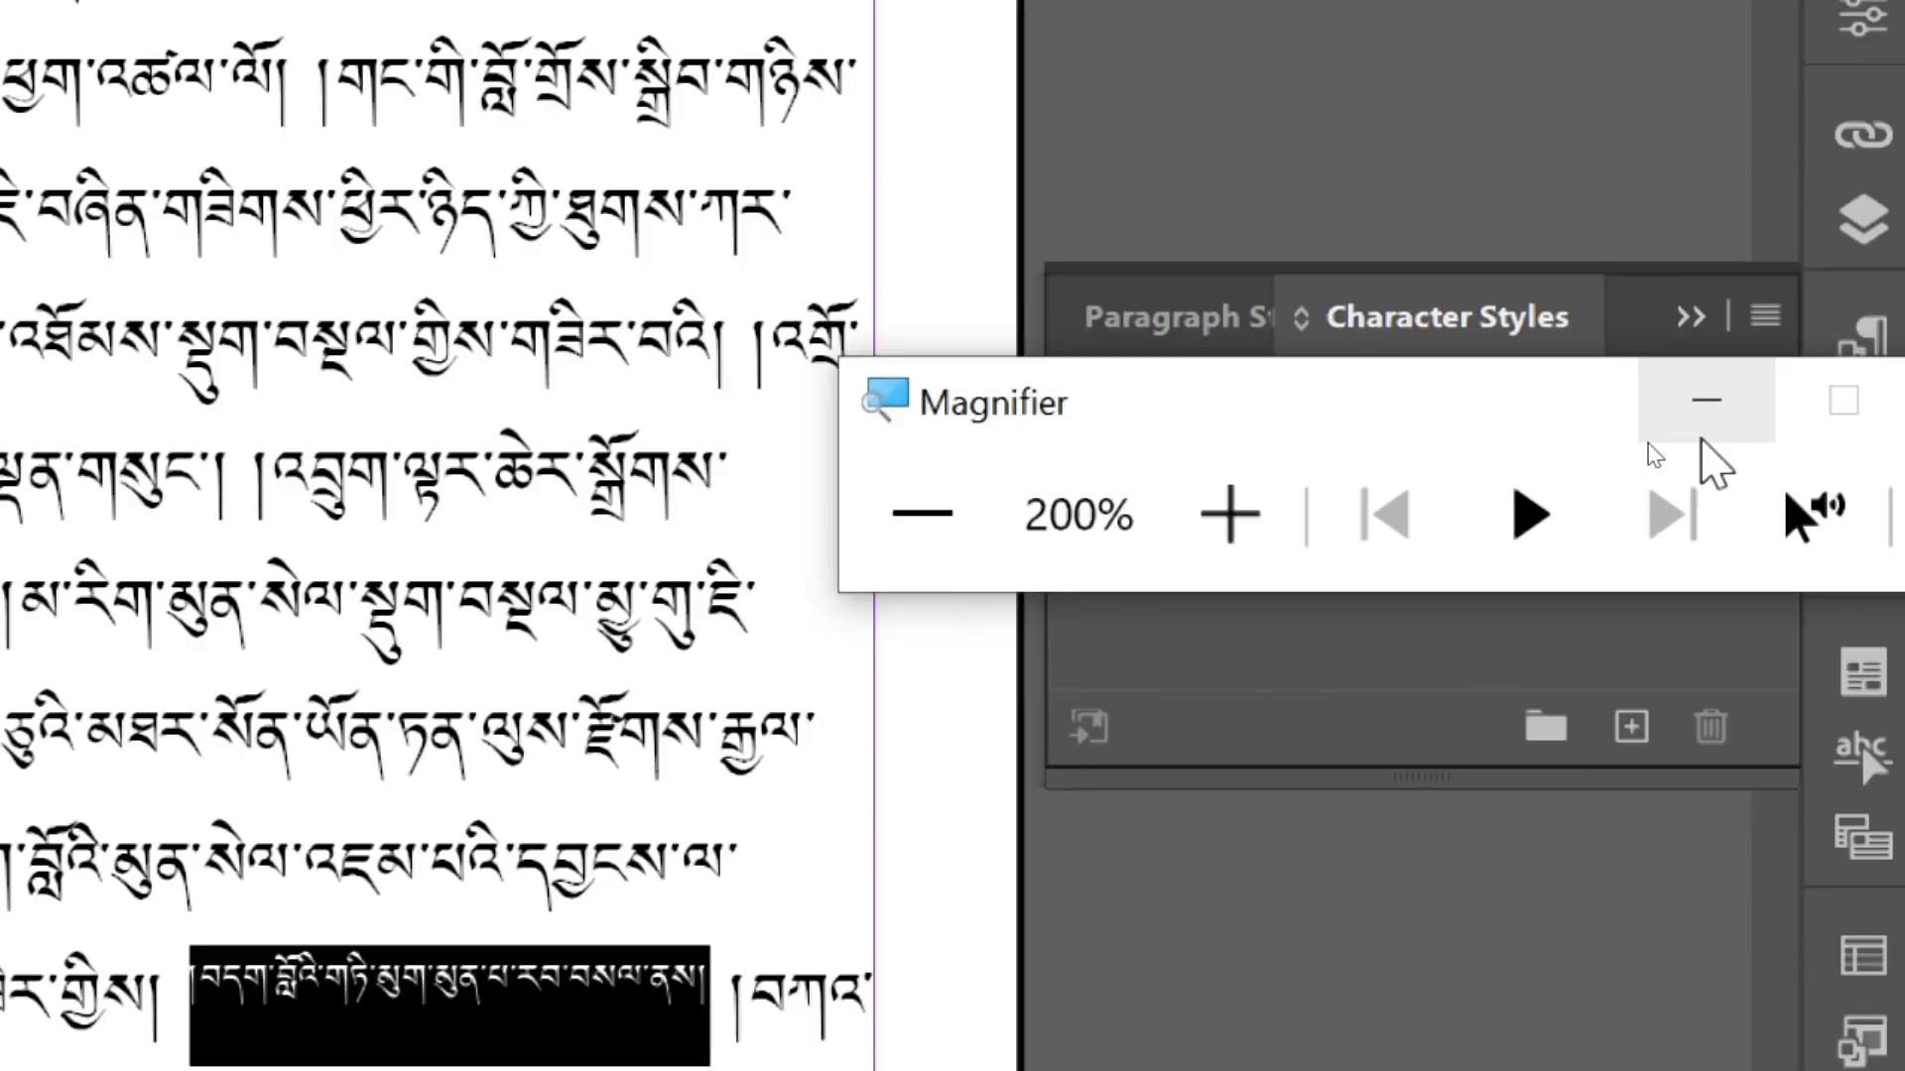
pyautogui.click(1649, 424)
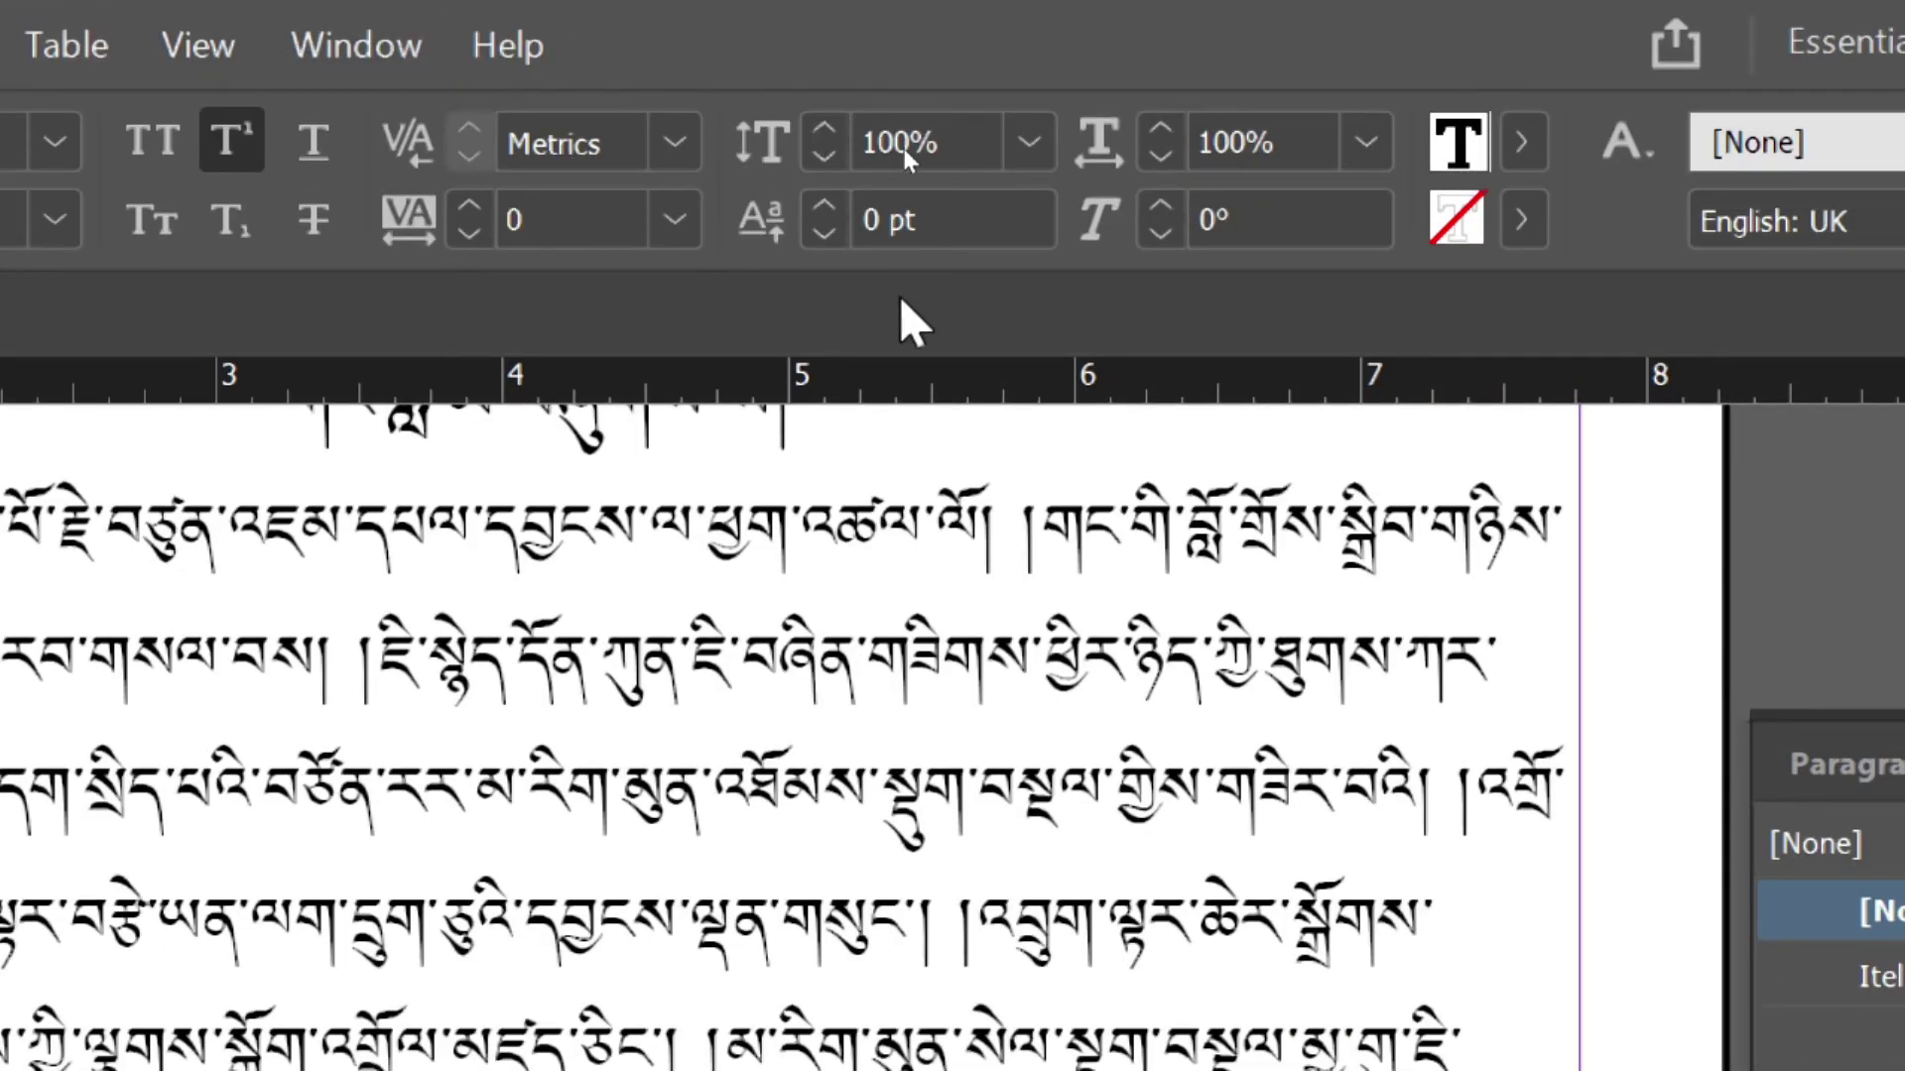
pyautogui.click(824, 235)
pyautogui.click(824, 235)
pyautogui.click(823, 235)
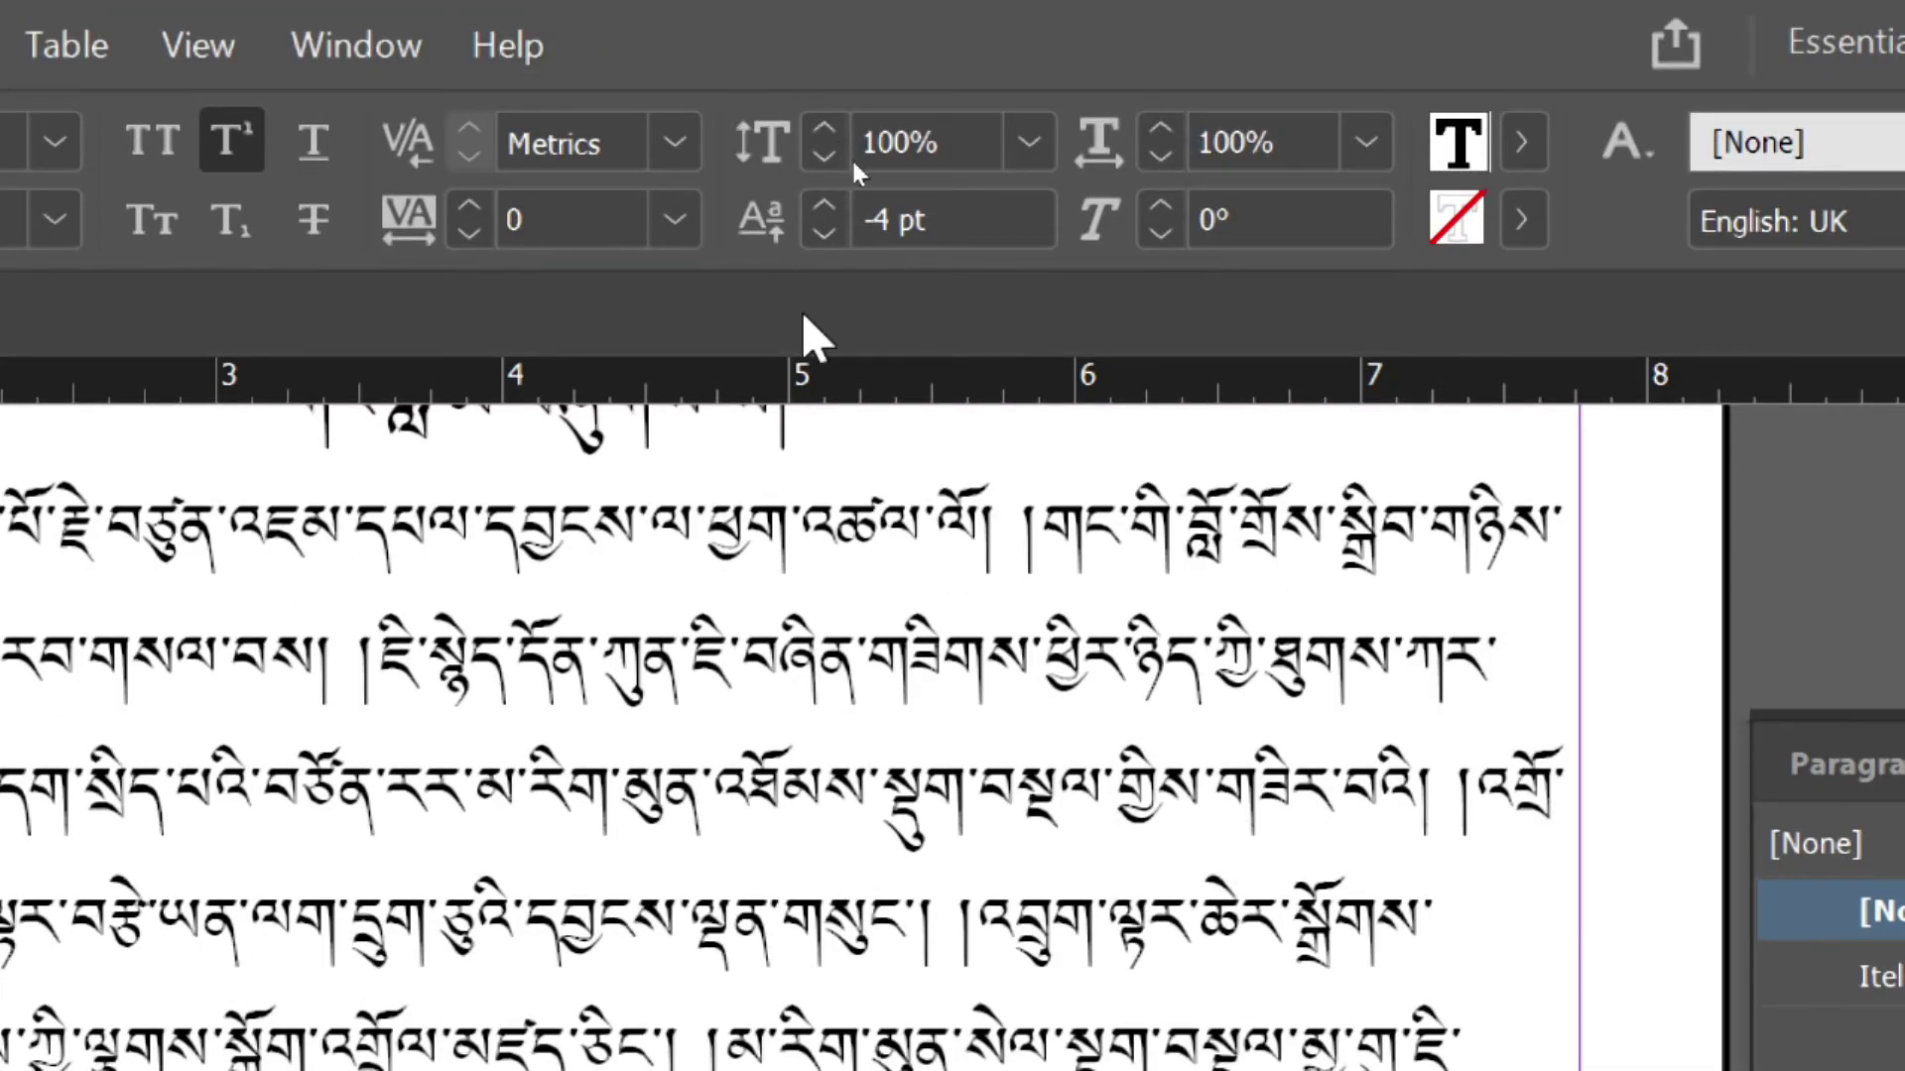
pyautogui.click(823, 235)
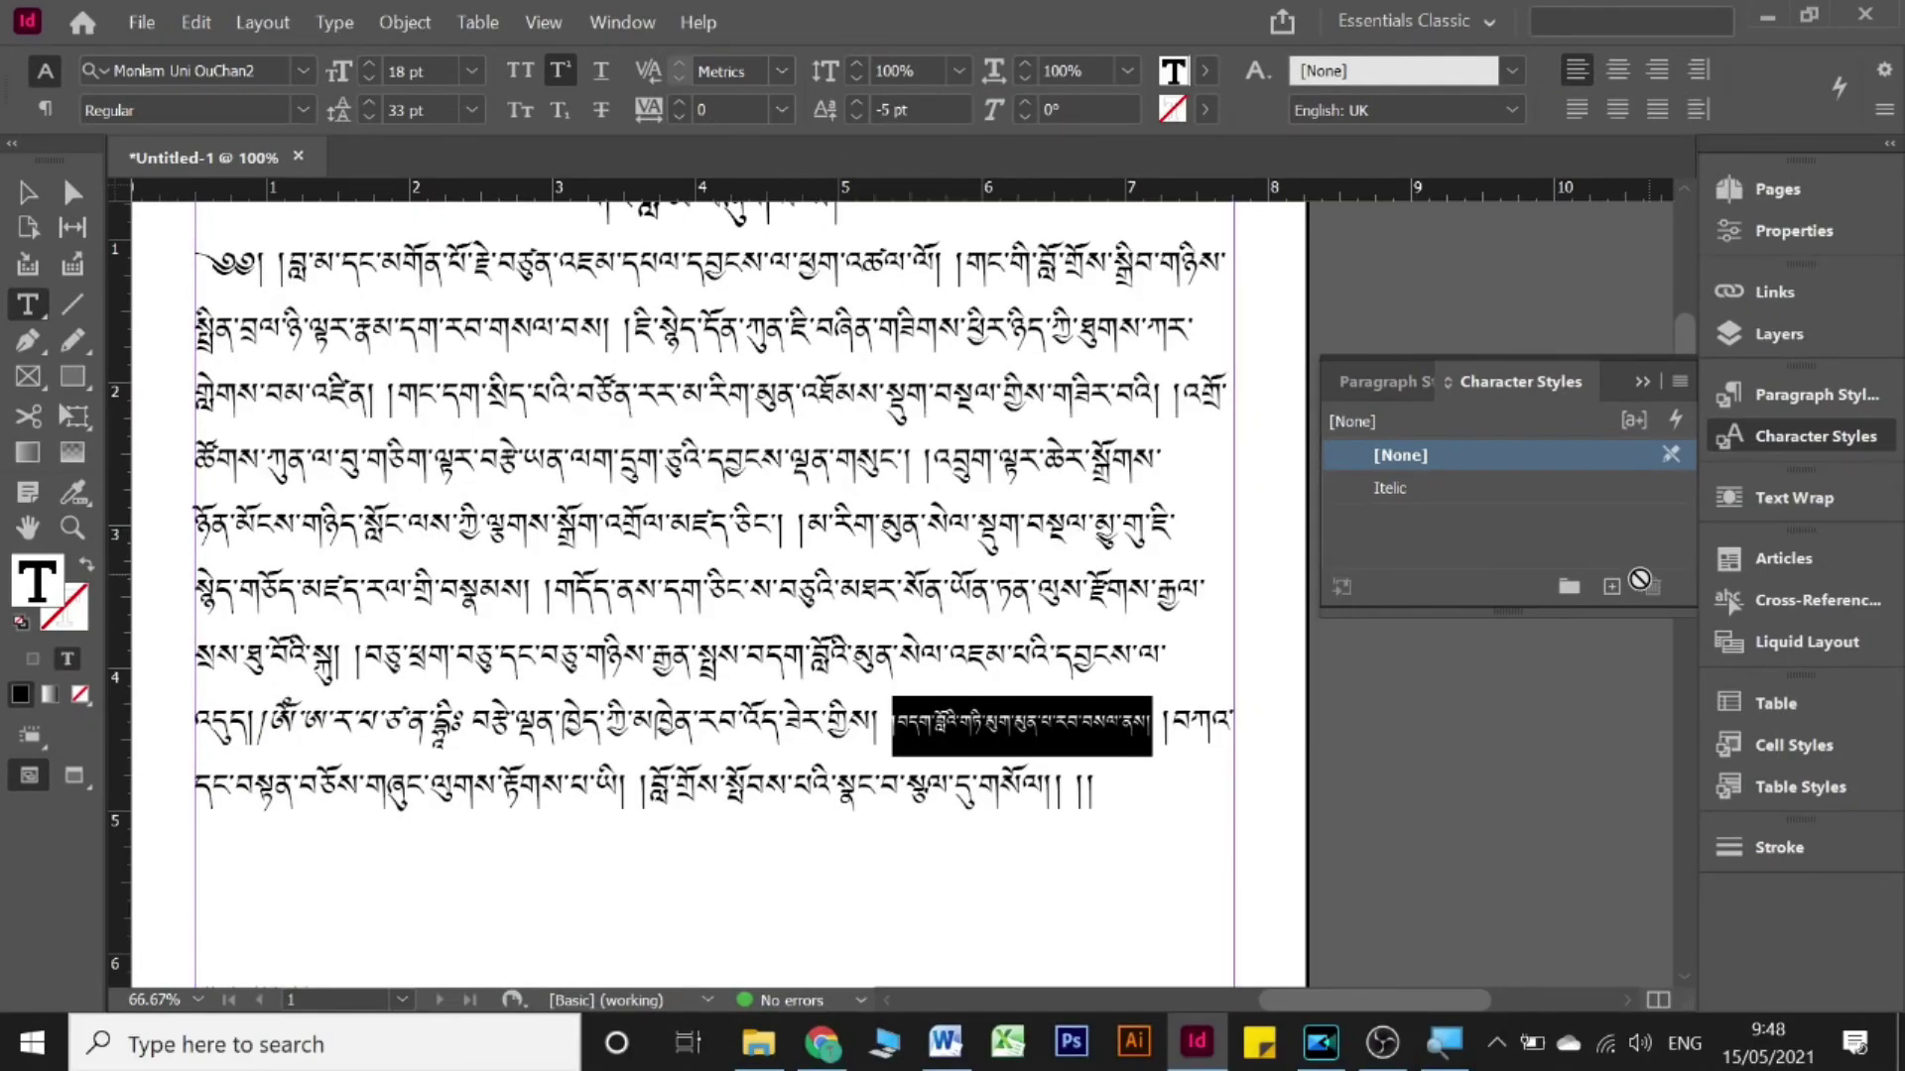
# - Create a character style named "Small letter" from the lowered superscript phrase
pyautogui.click(1612, 588)
pyautogui.doubleClick(1484, 518)
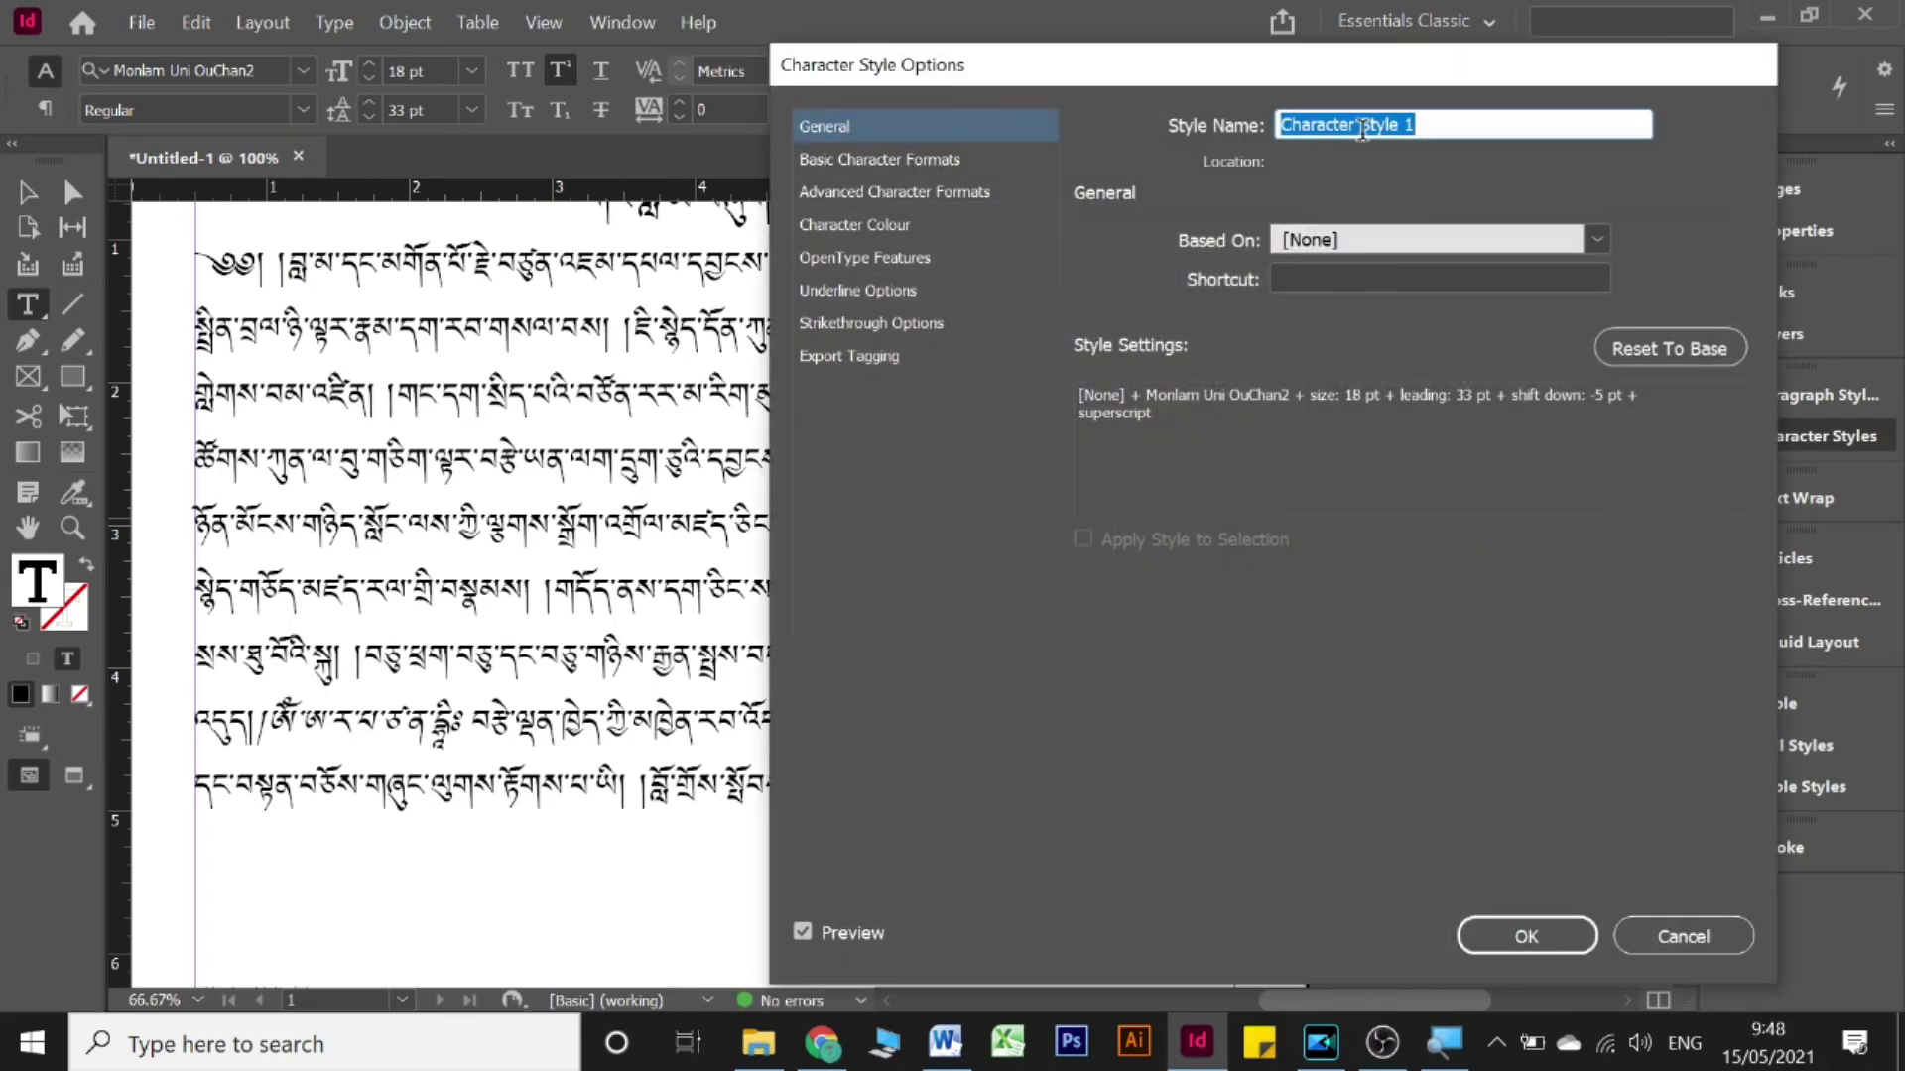
pyautogui.write('Small letter')
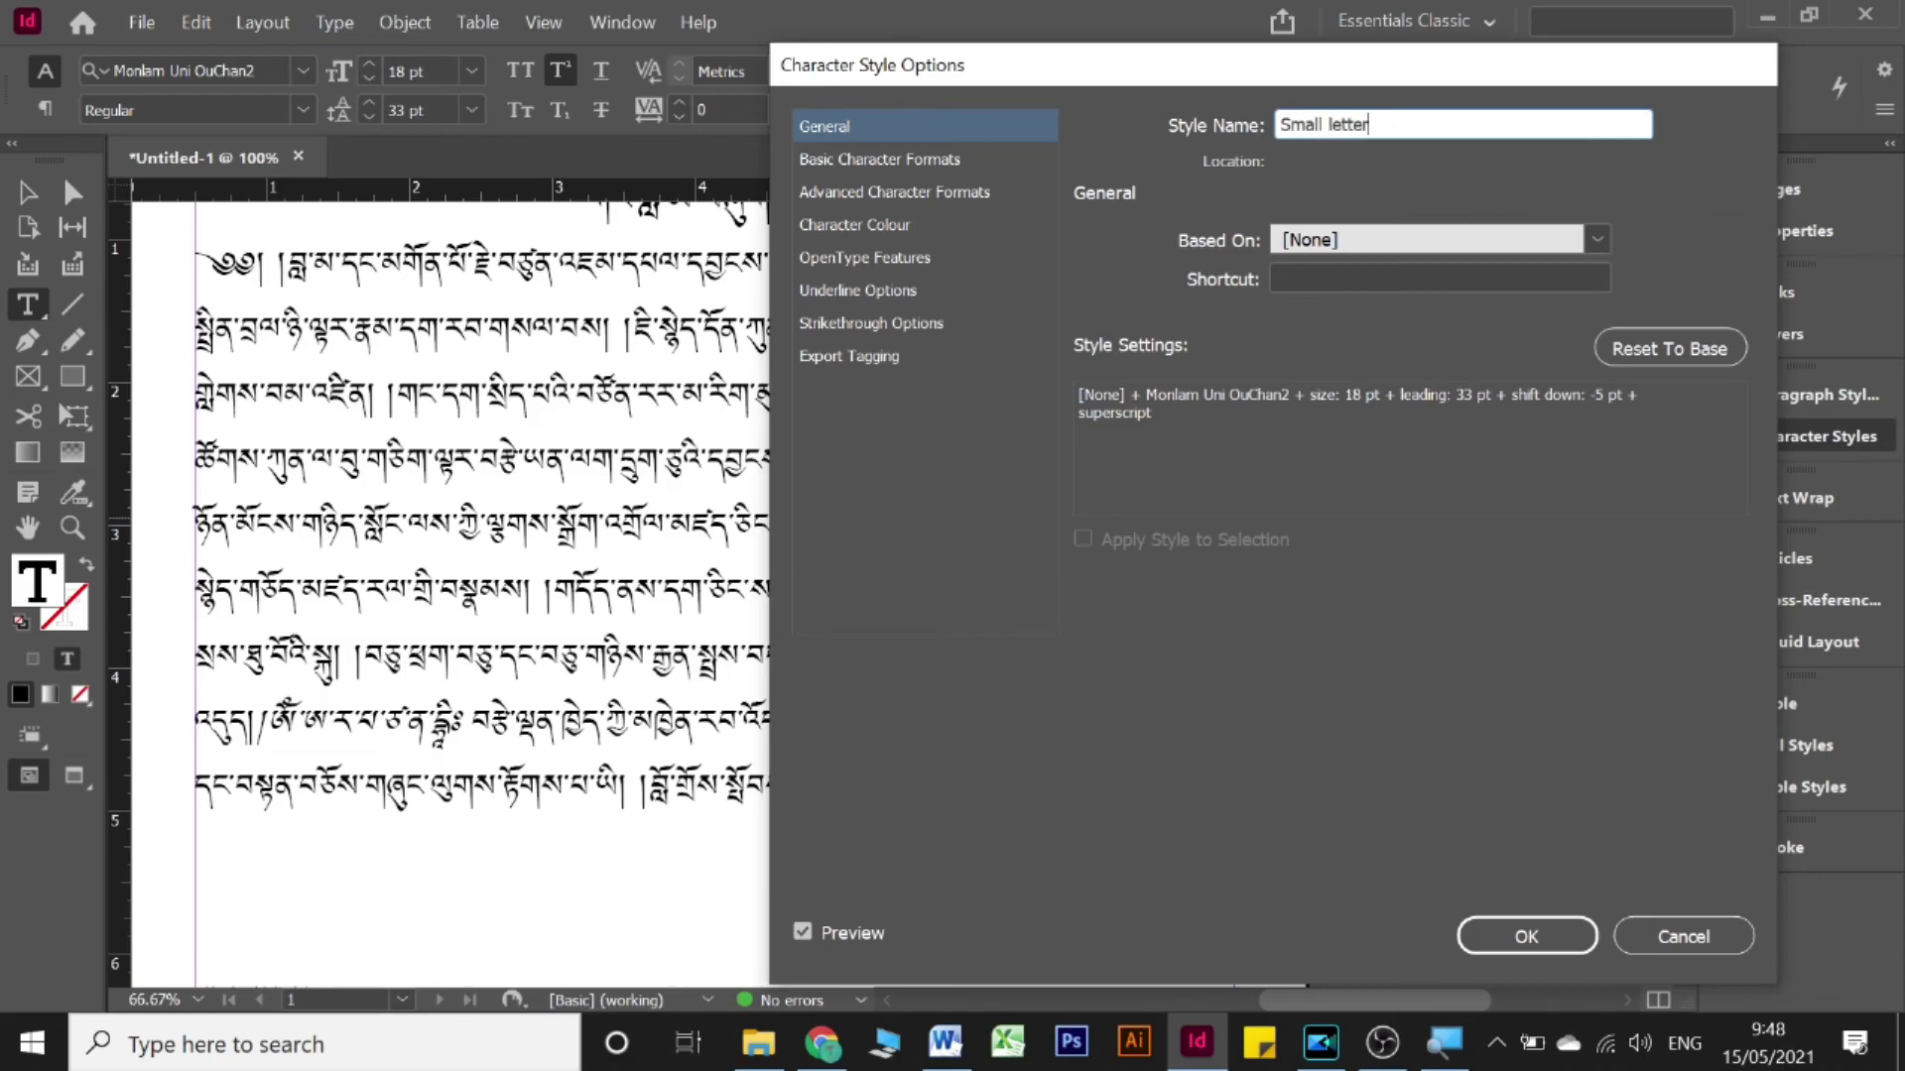
pyautogui.press('Return')
pyautogui.click(927, 734)
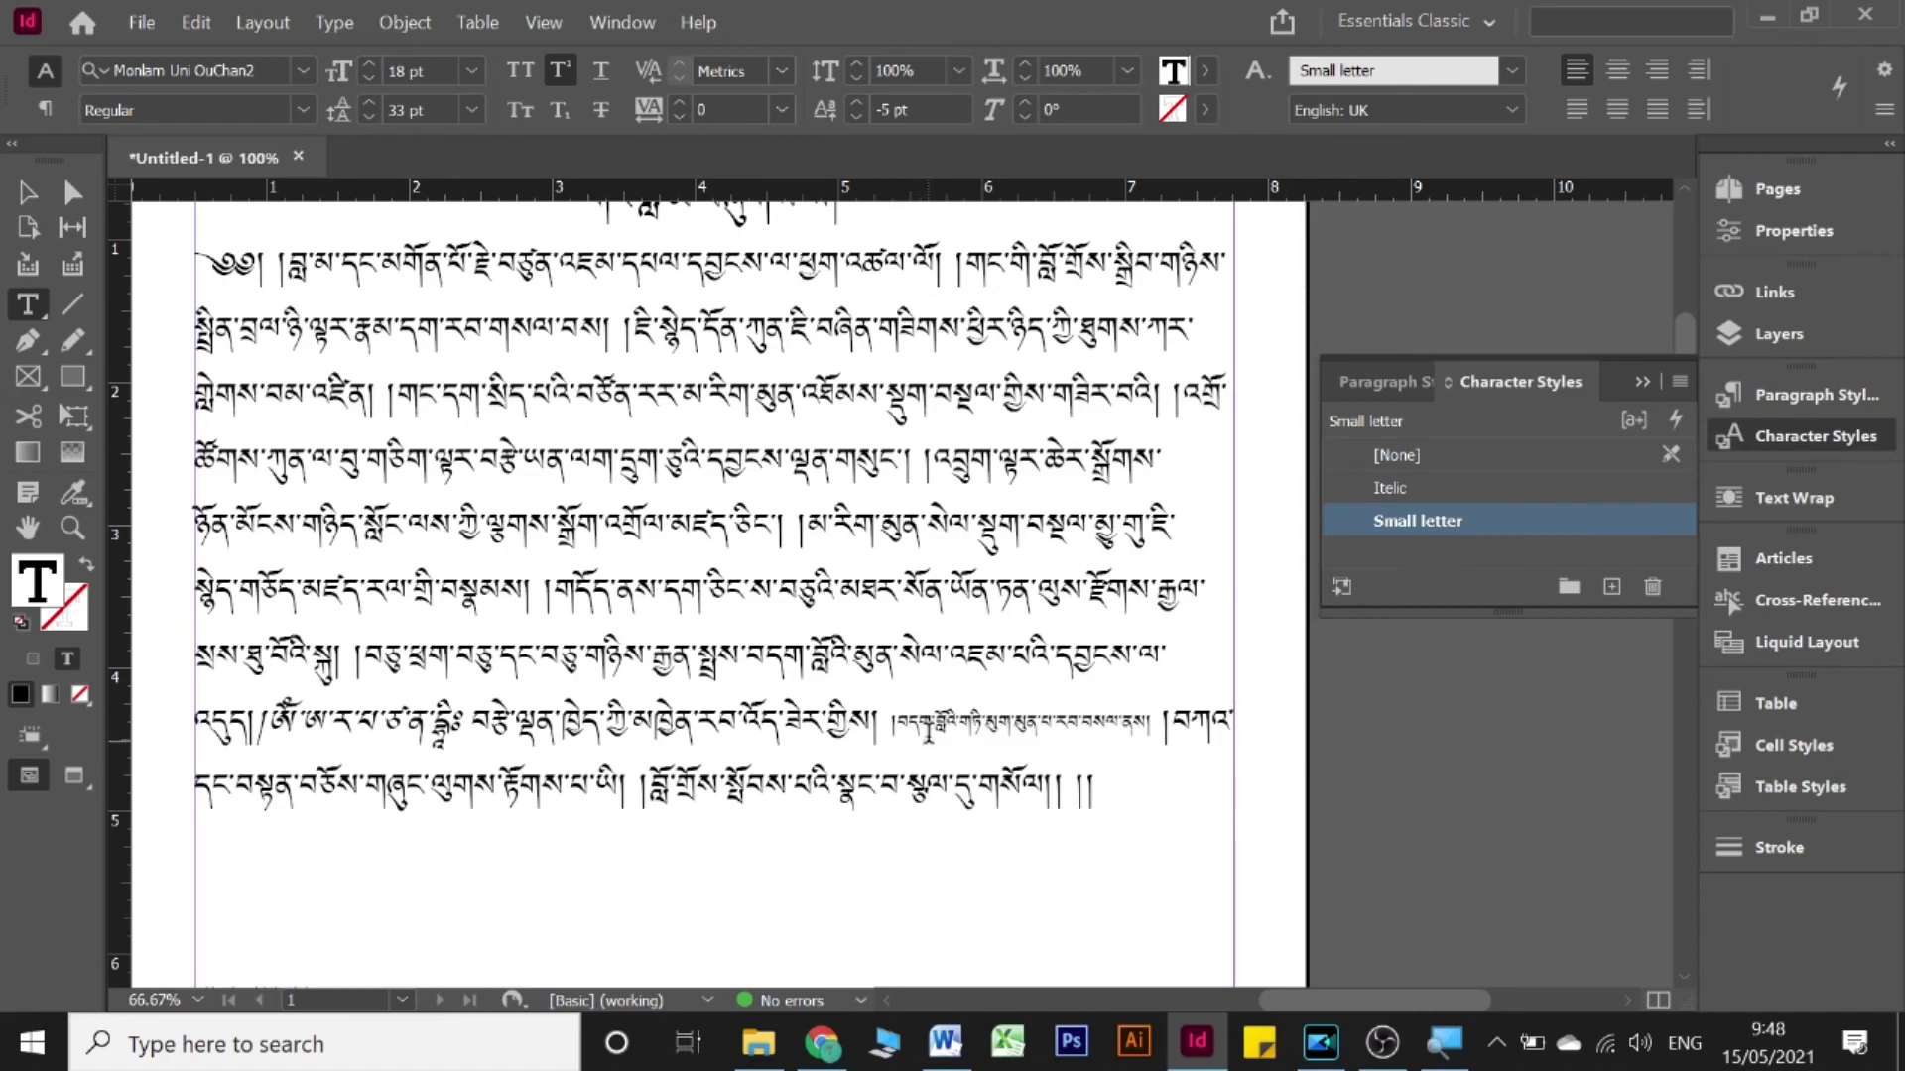
# - Apply the Small letter character style to བླ་མ་དང་, མ་རིག་མུན་སེལ་སྡུག་བསྔལ and གང་དག་སྲིད་པའི in the first prayer's body
pyautogui.scroll(3, 928, 734)
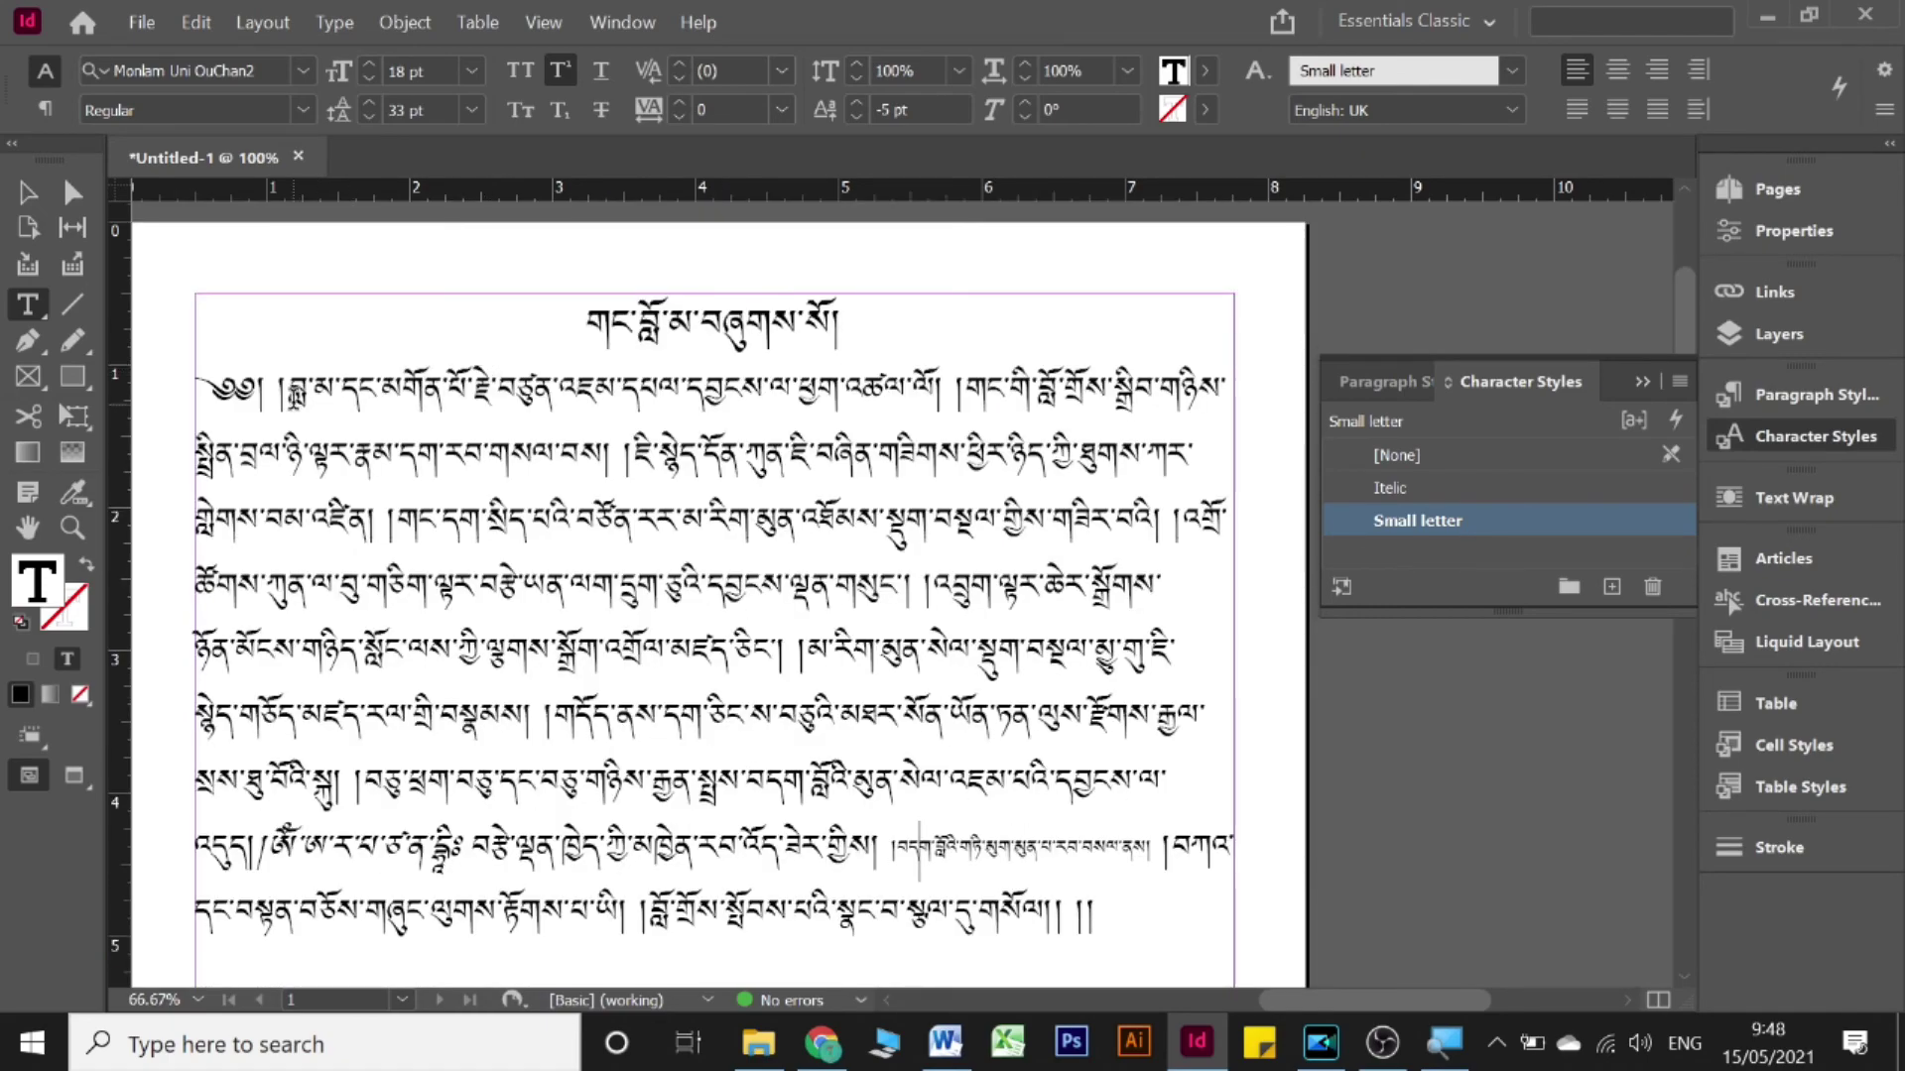
pyautogui.moveTo(289, 388); pyautogui.dragTo(382, 401)
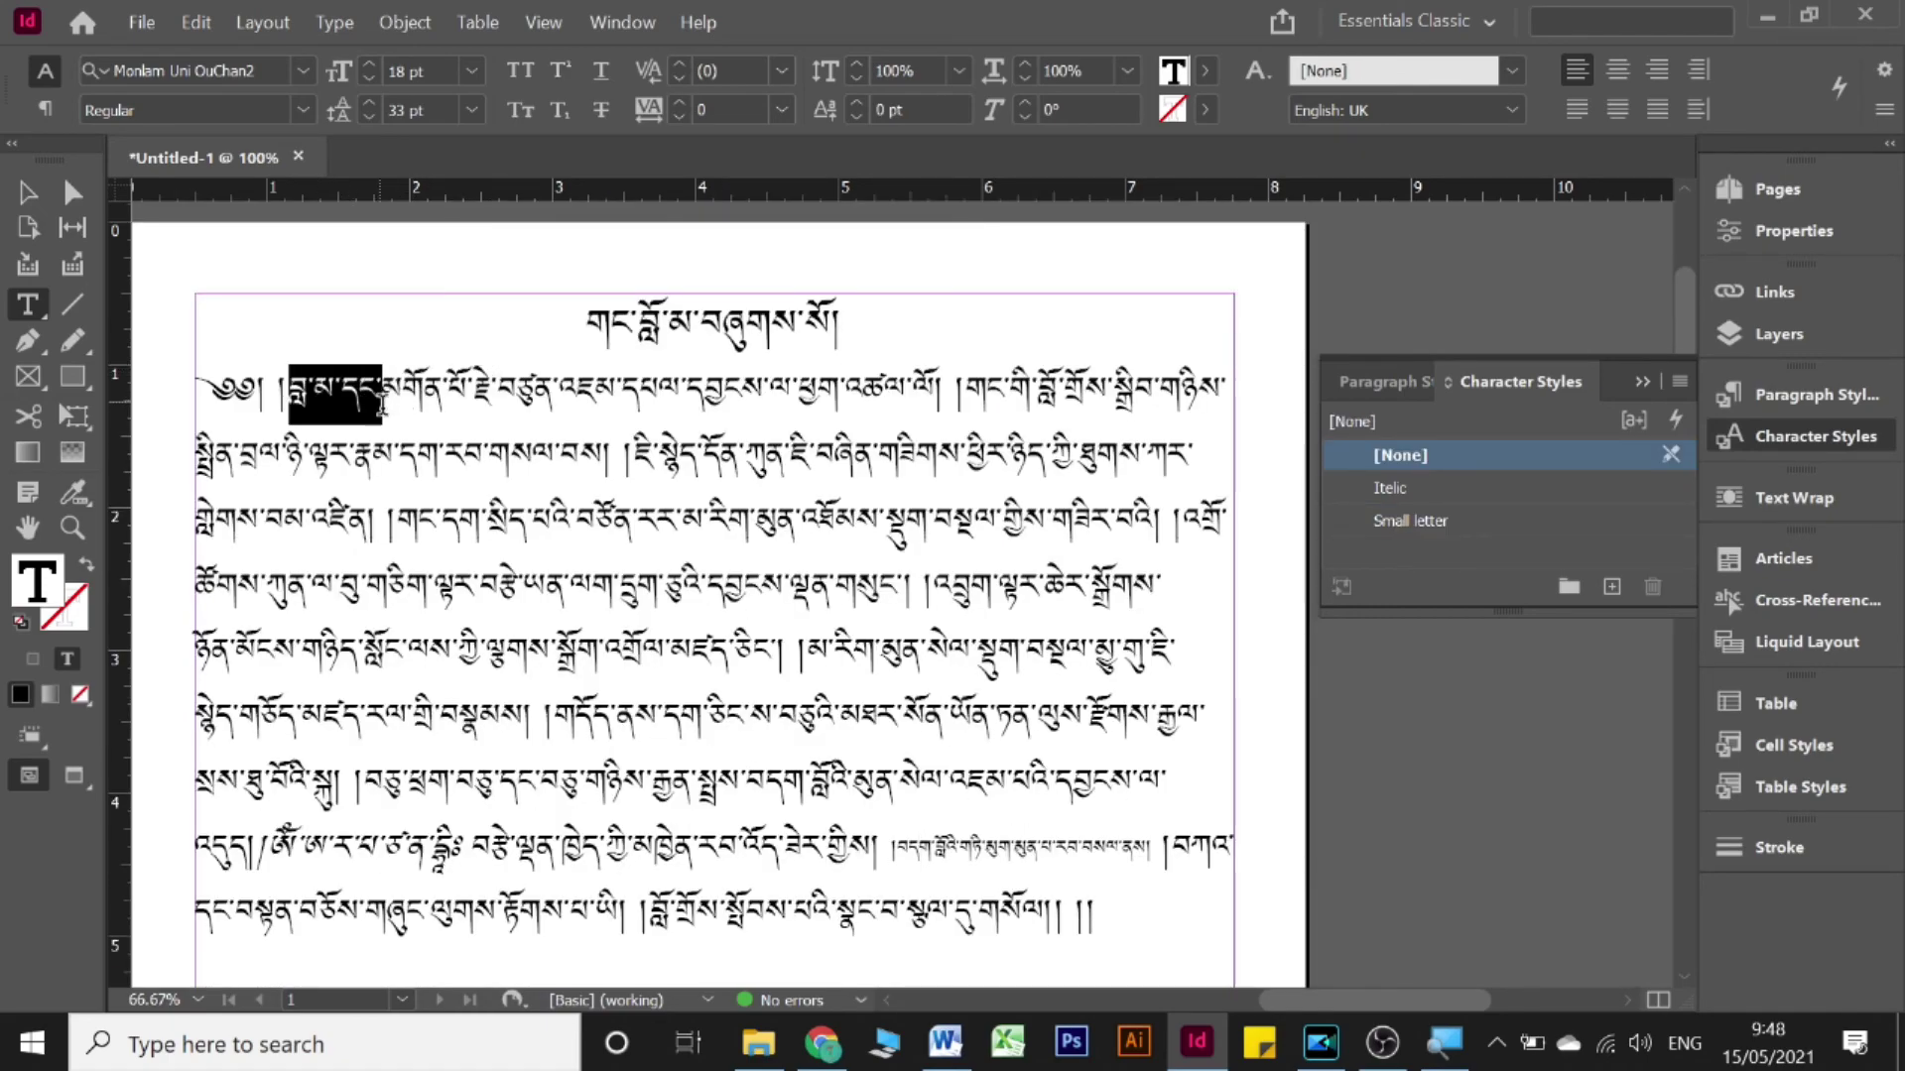
pyautogui.click(1383, 523)
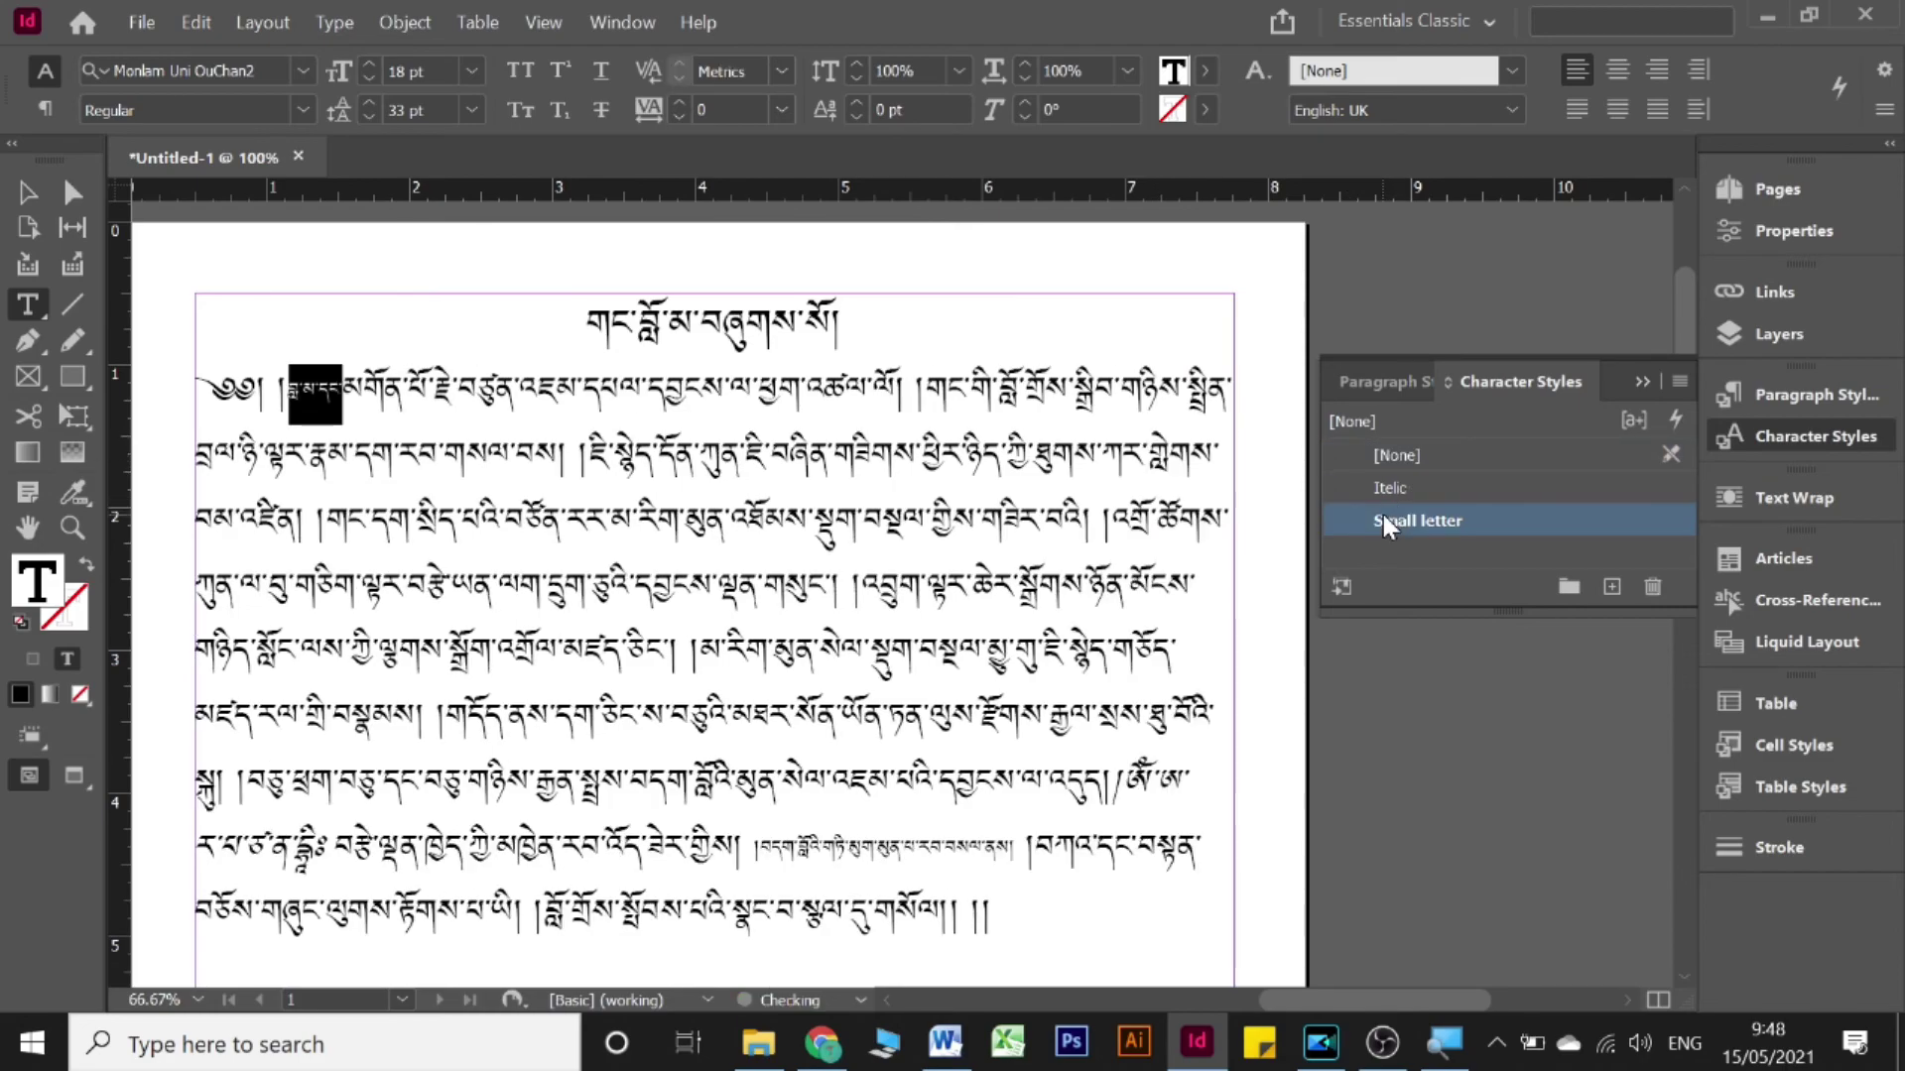
pyautogui.click(355, 518)
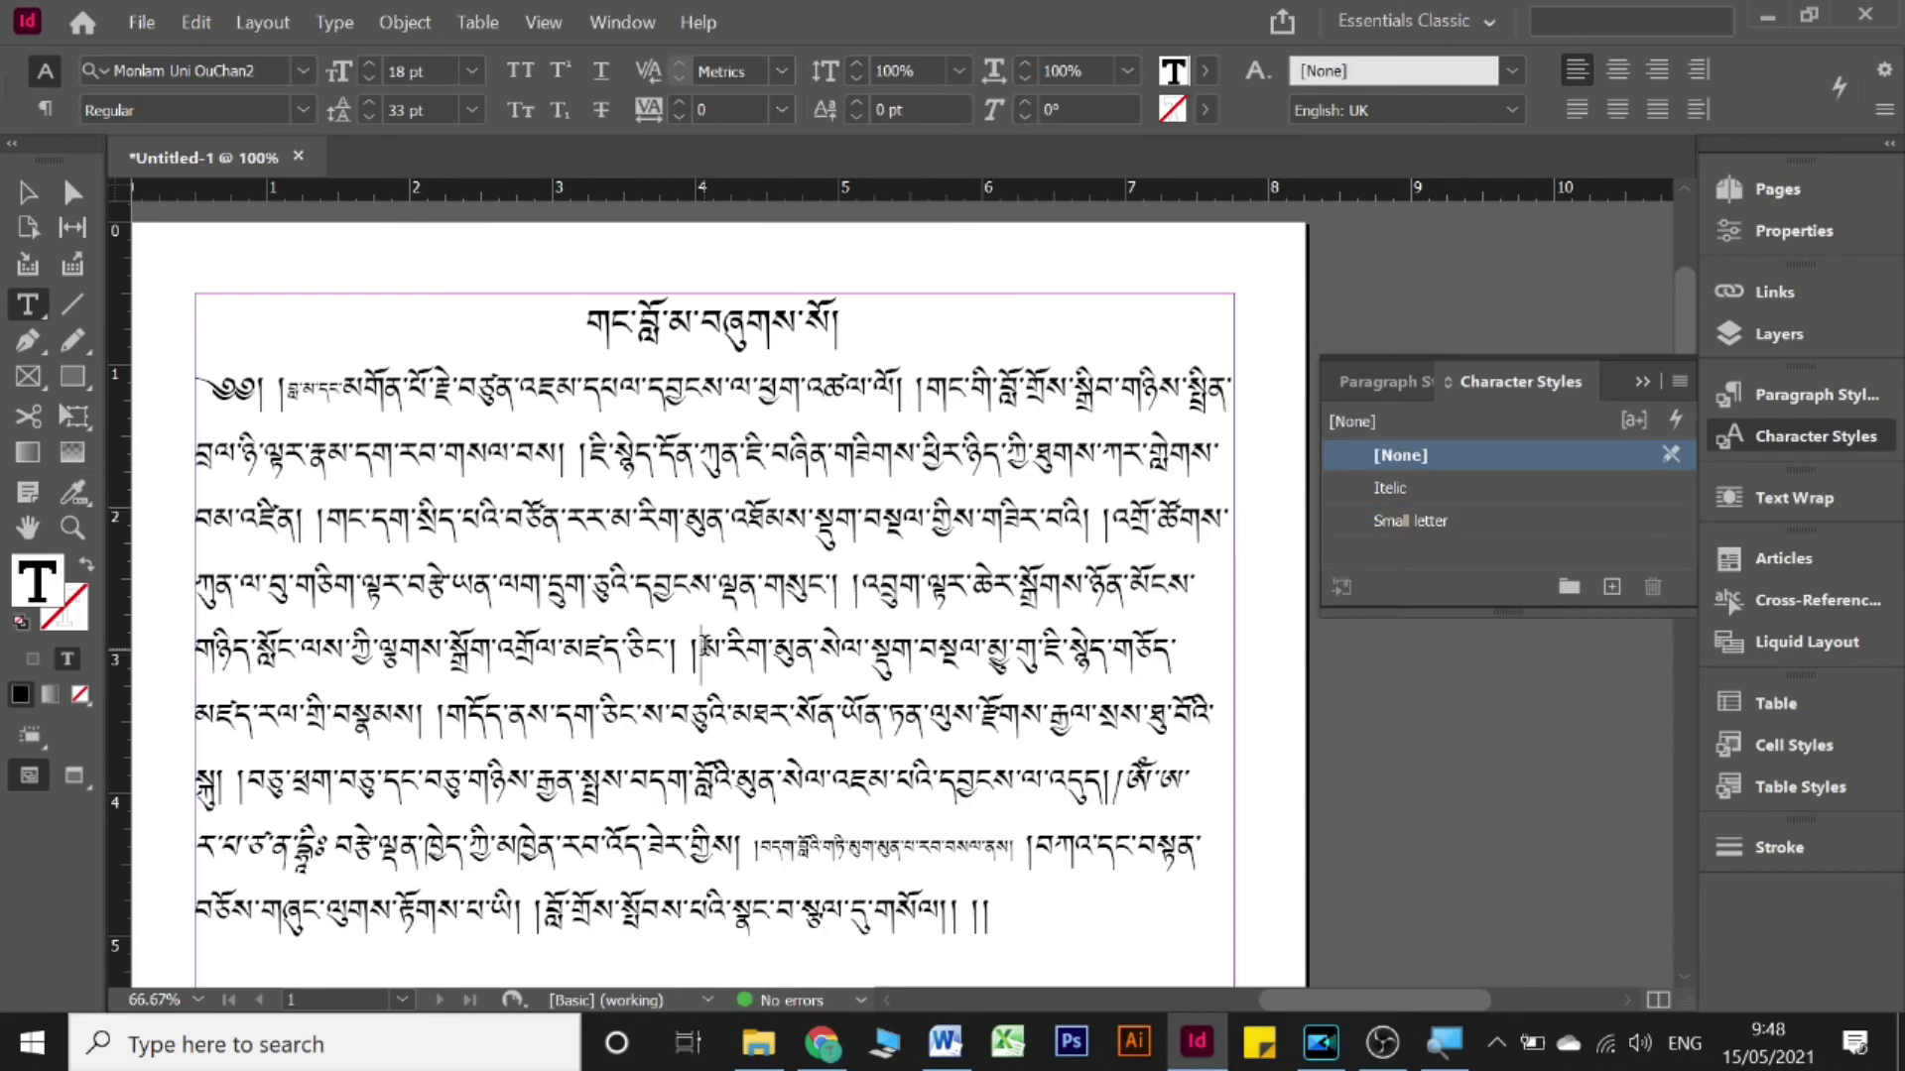
pyautogui.moveTo(700, 655); pyautogui.dragTo(981, 652)
pyautogui.click(1452, 523)
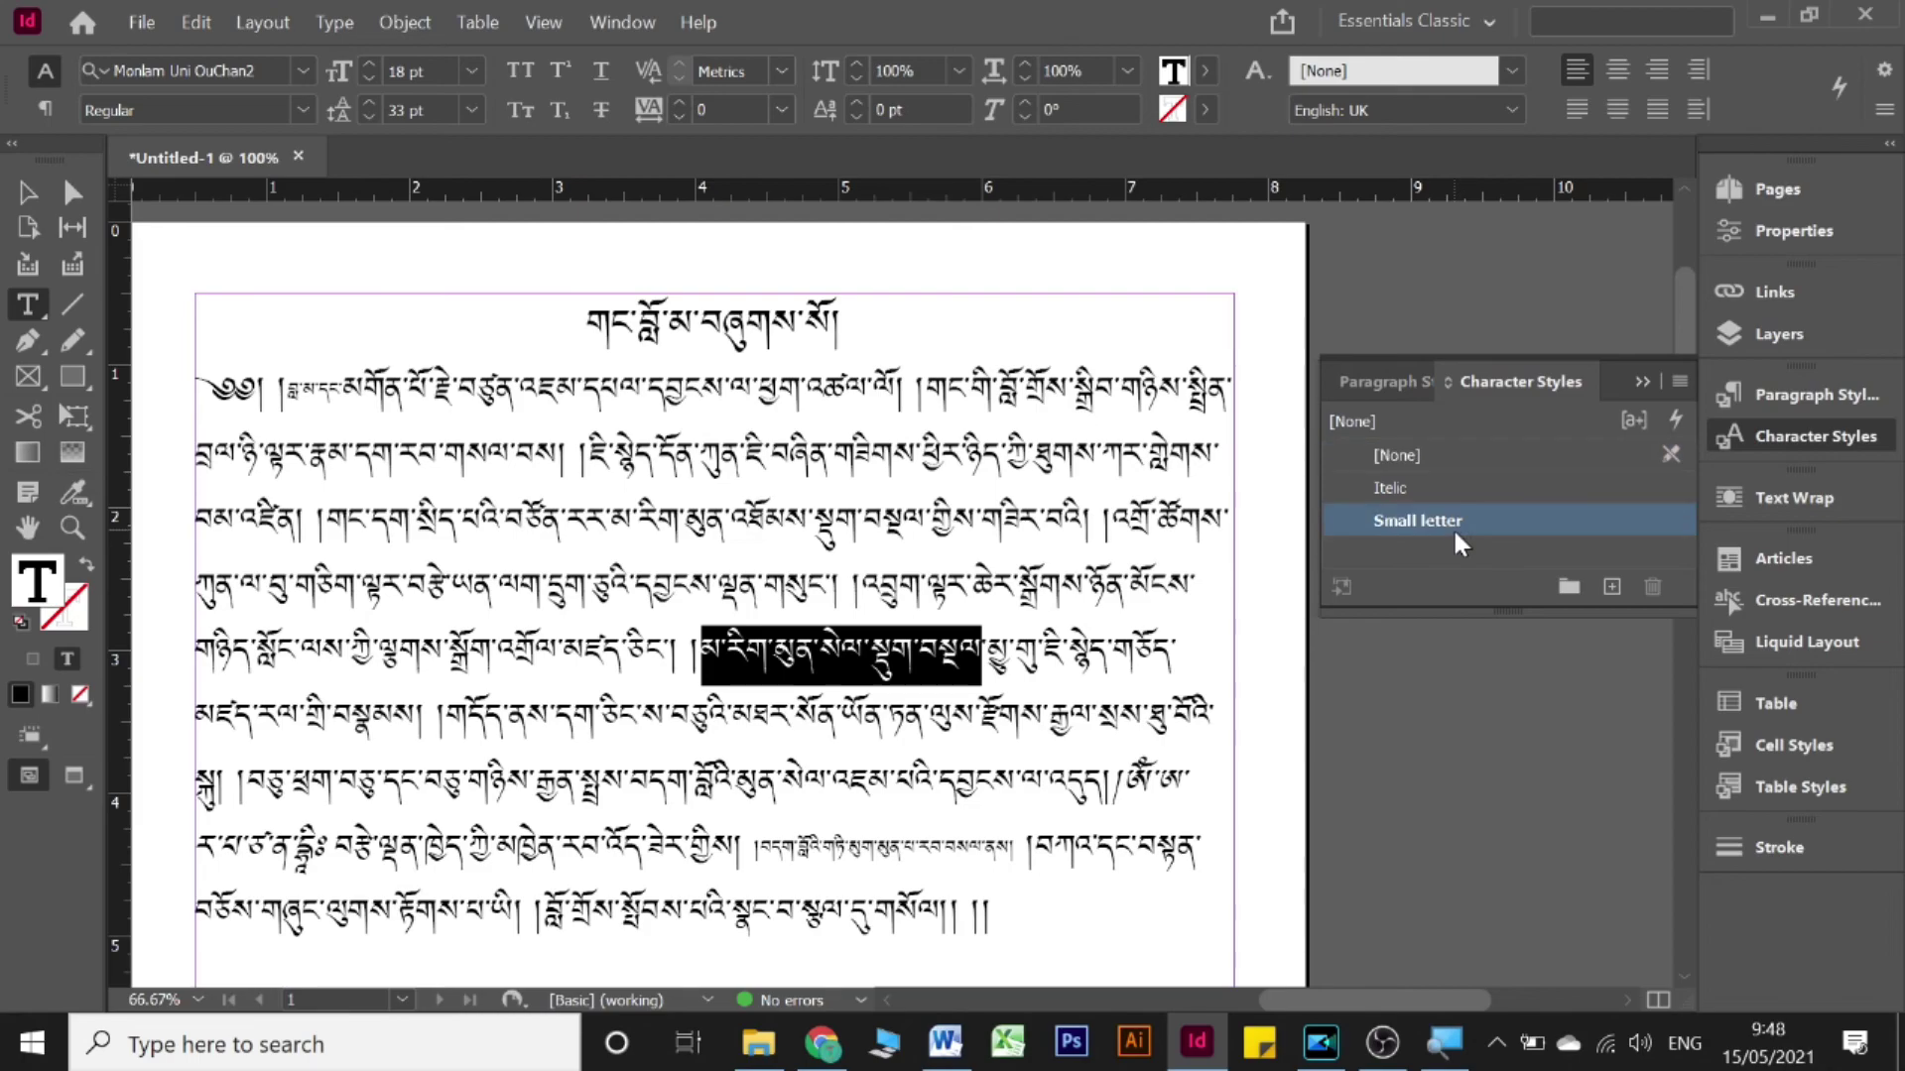
pyautogui.click(270, 640)
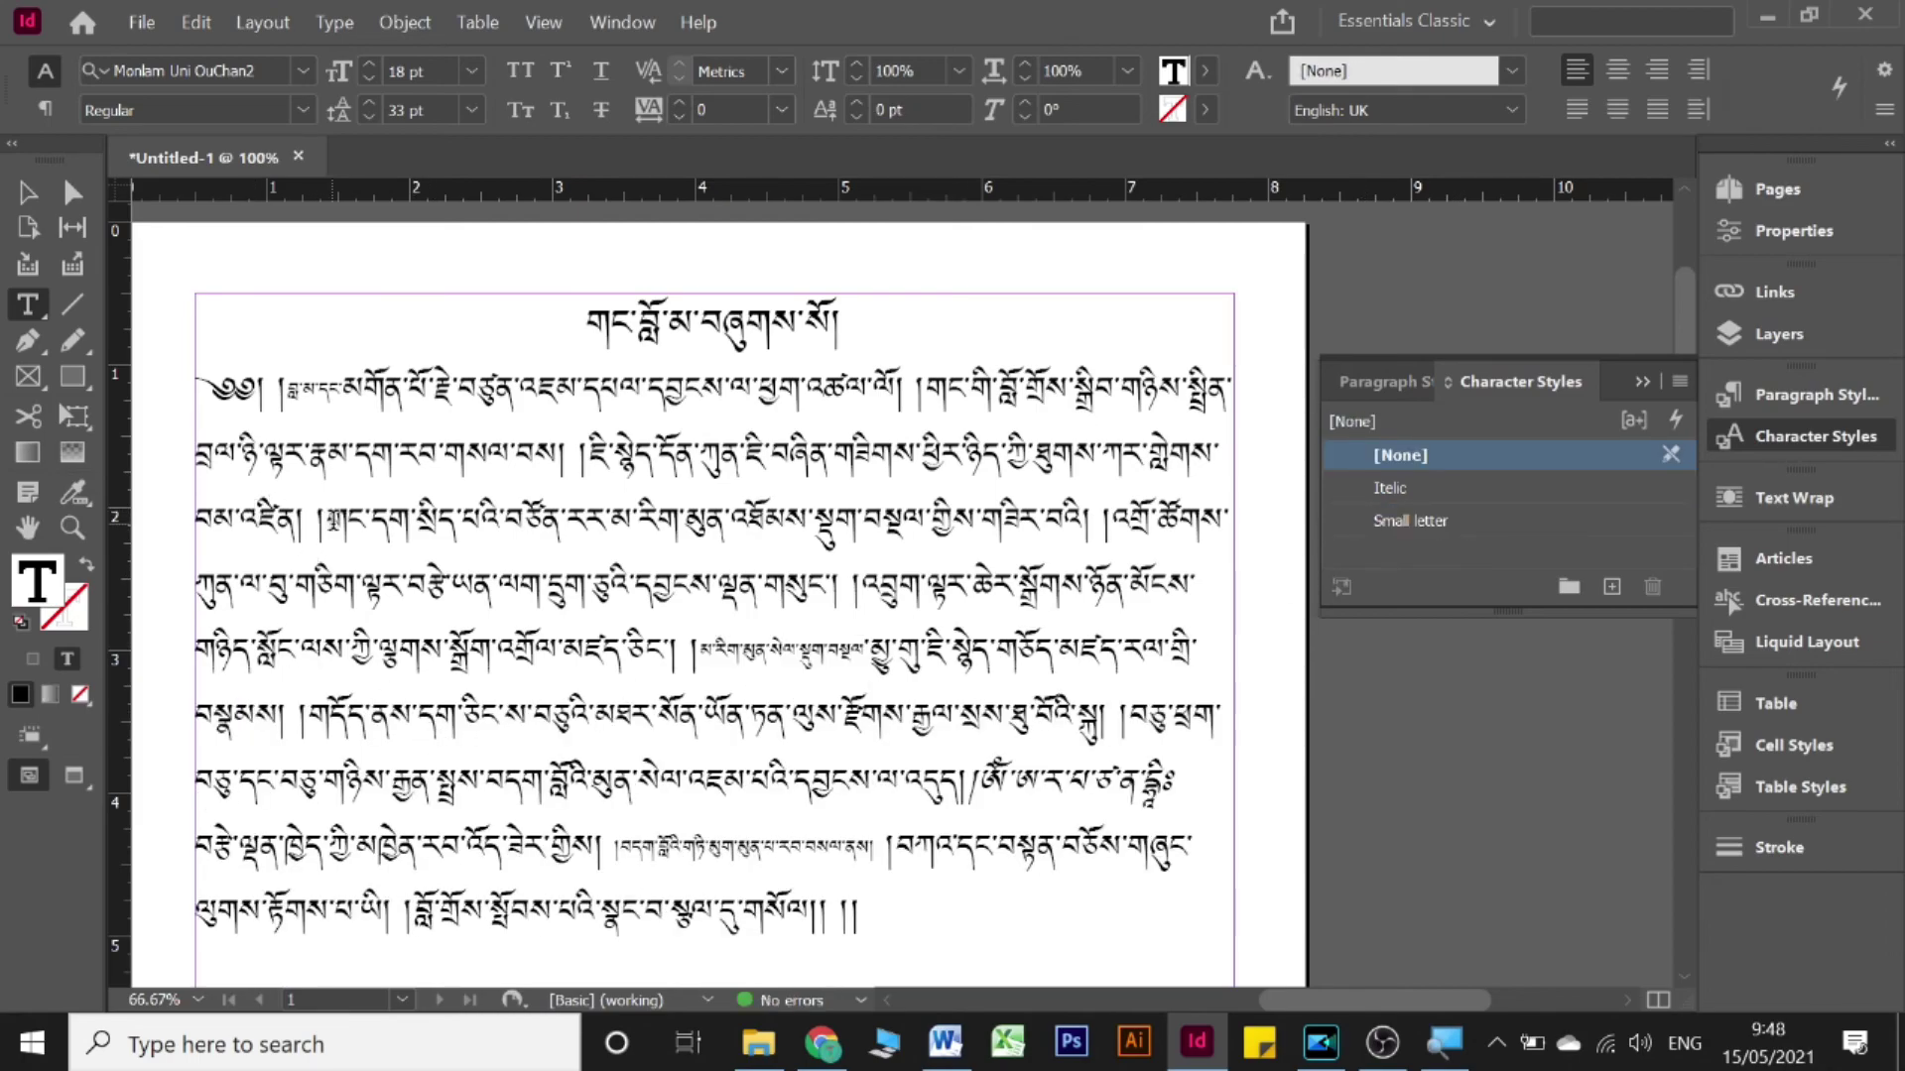
pyautogui.moveTo(328, 518); pyautogui.dragTo(498, 520)
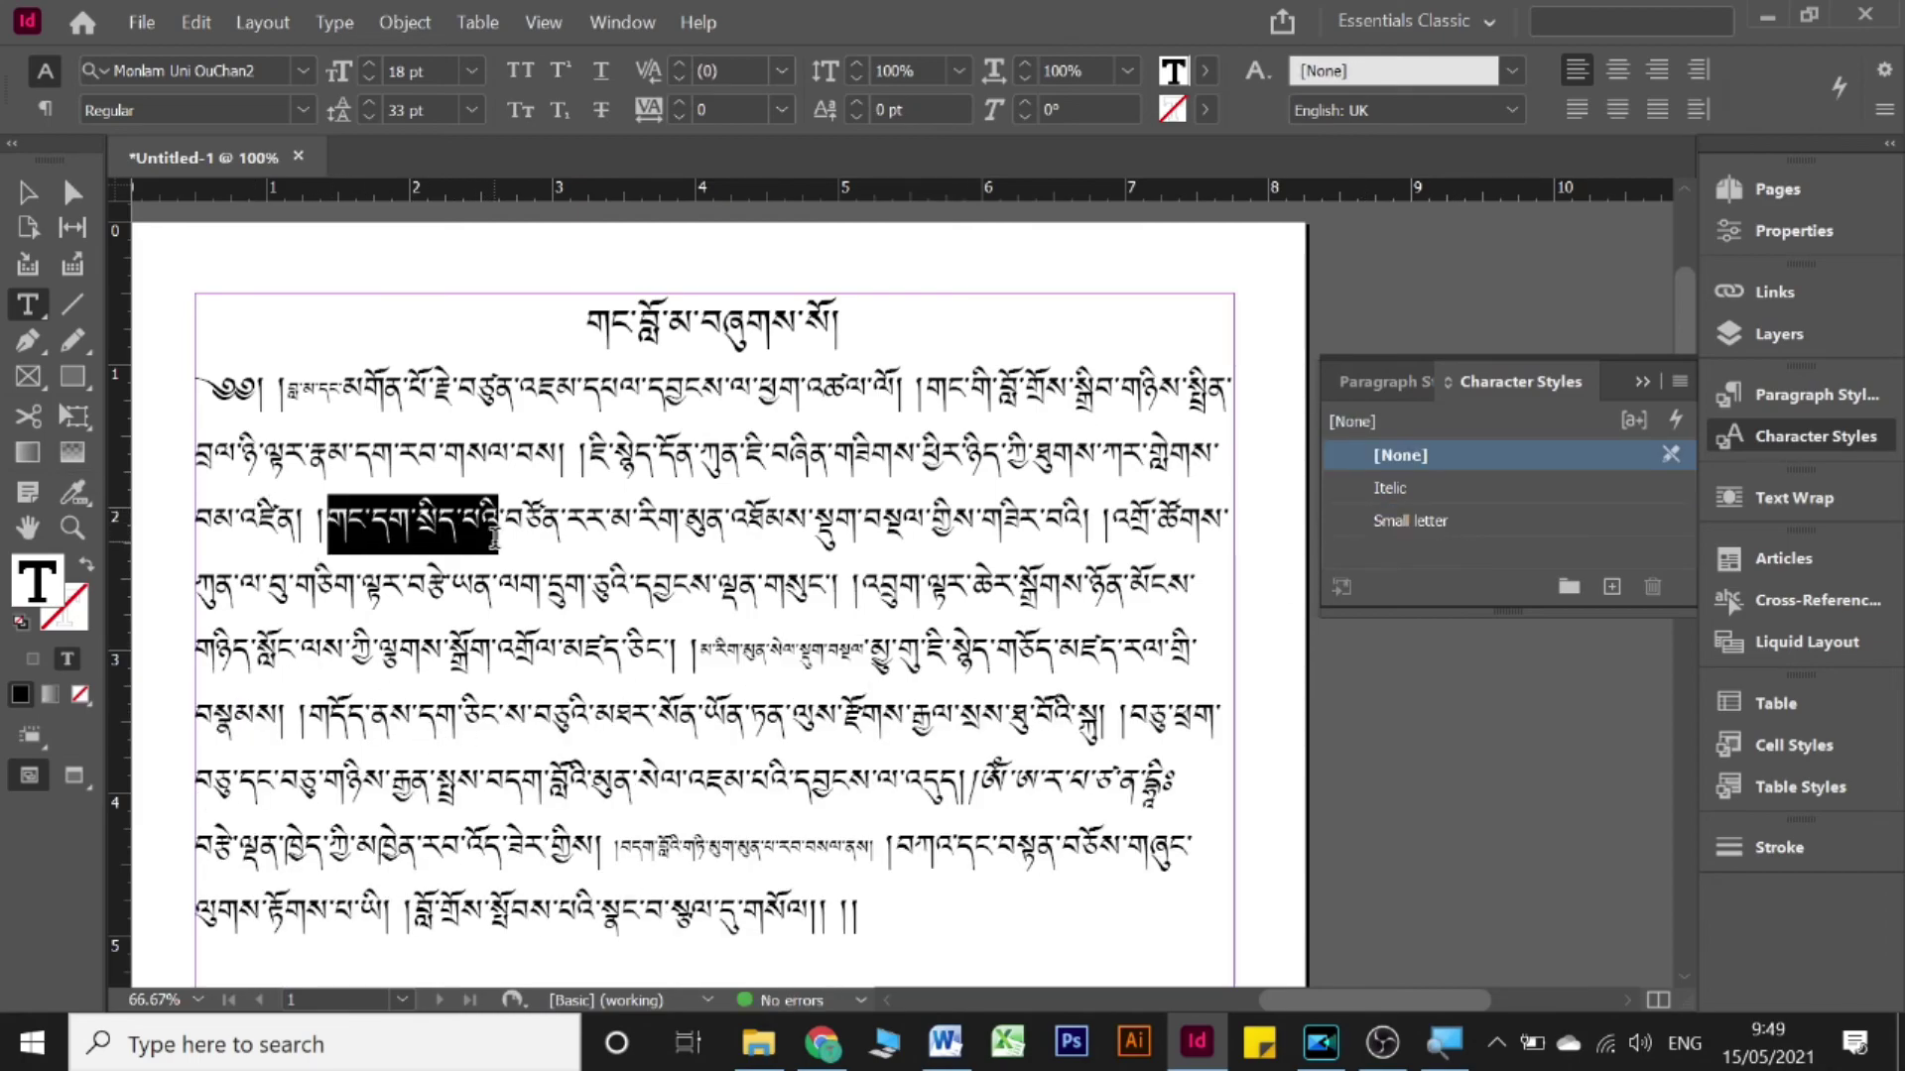
pyautogui.click(1438, 523)
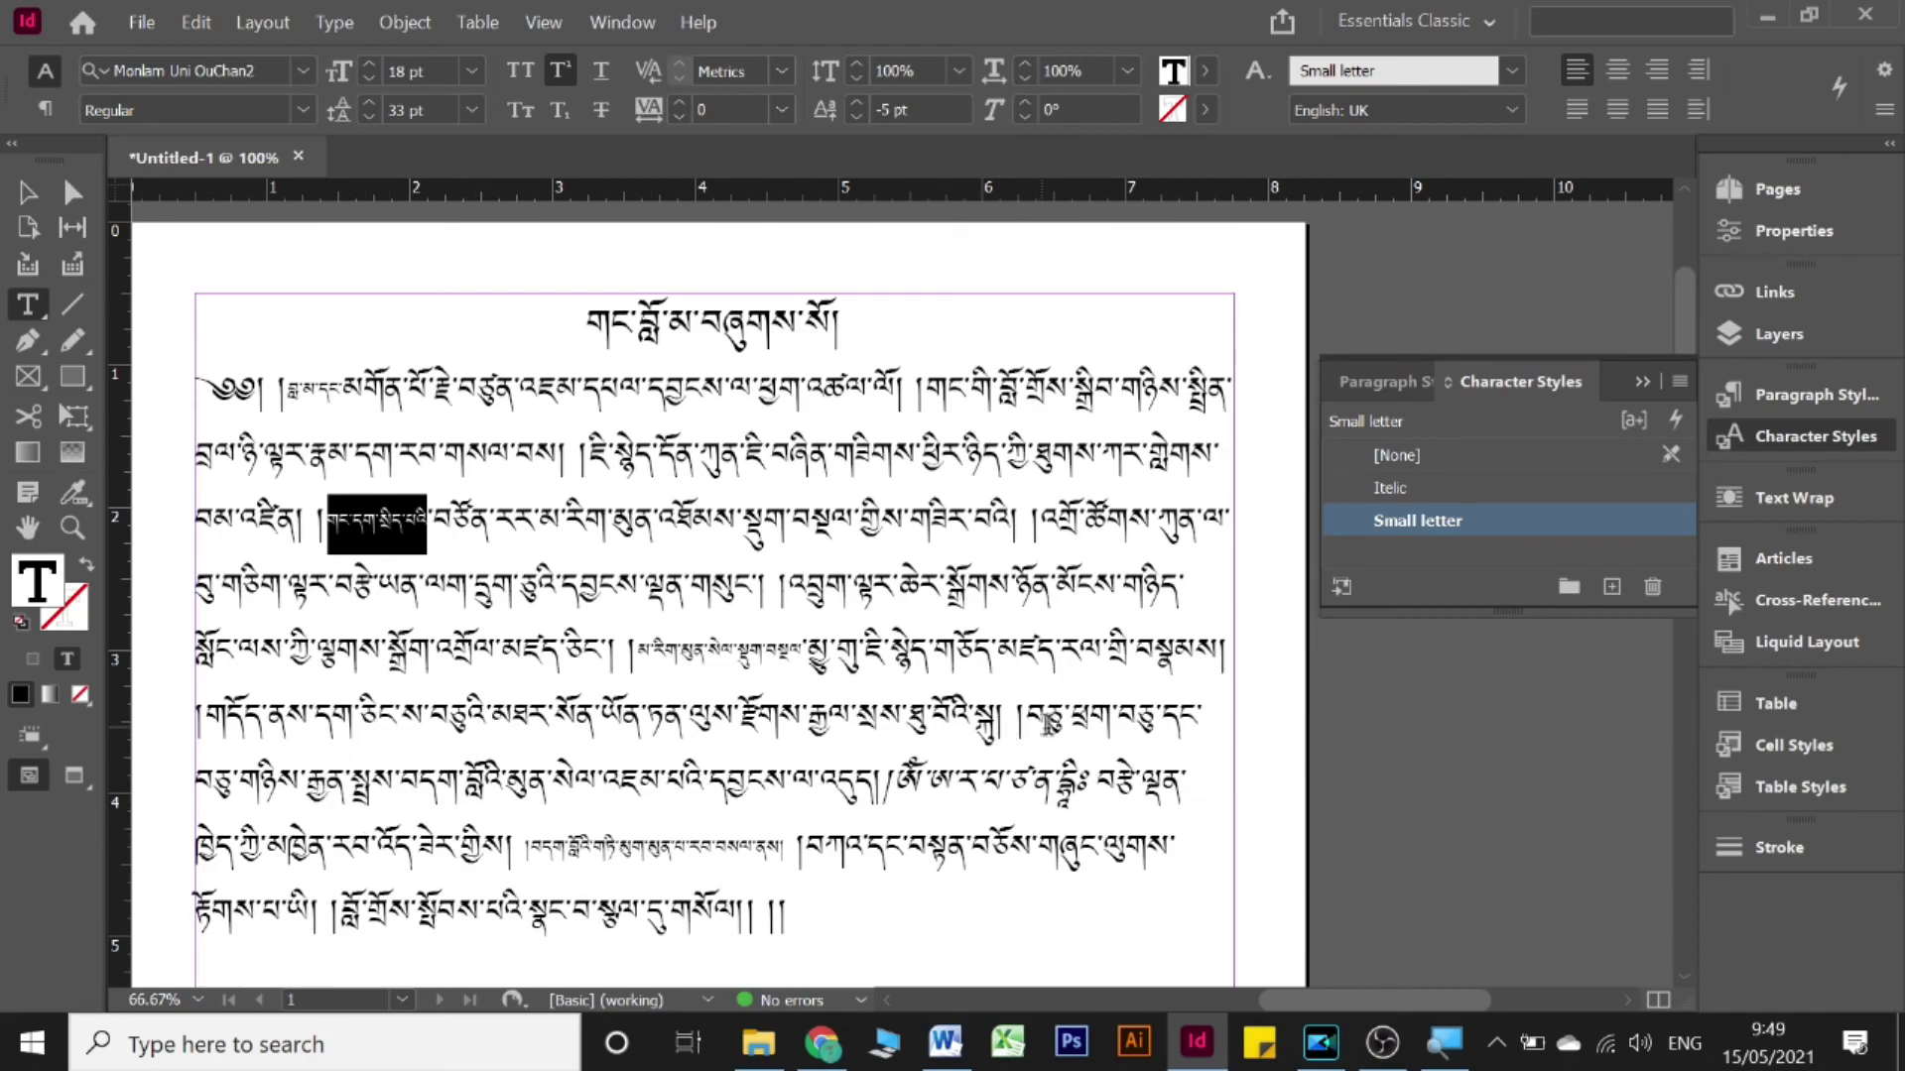
# - Apply the Itelic character style to འགྲོ་ཚོགས་ཀུ near the end of the third line of the first prayer's body
pyautogui.tripleClick(925, 779)
pyautogui.click(924, 778)
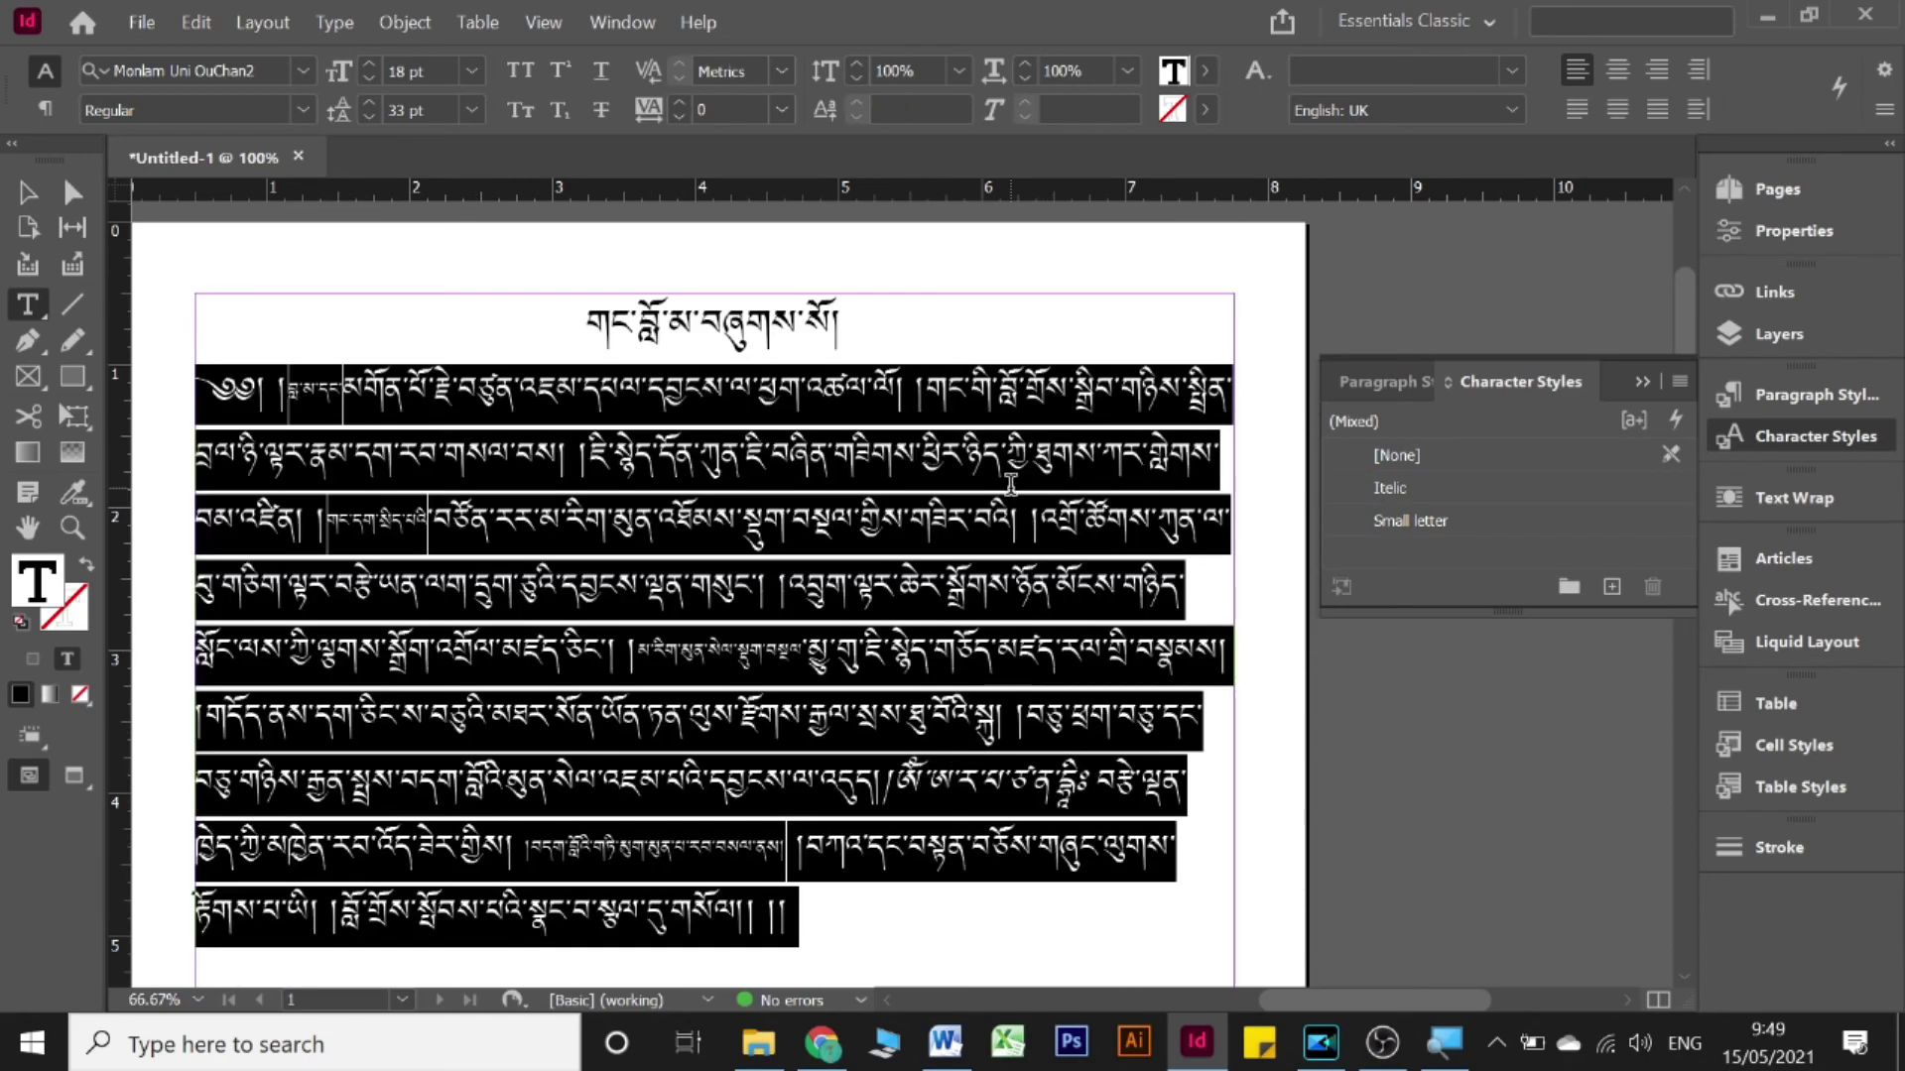
pyautogui.click(1026, 620)
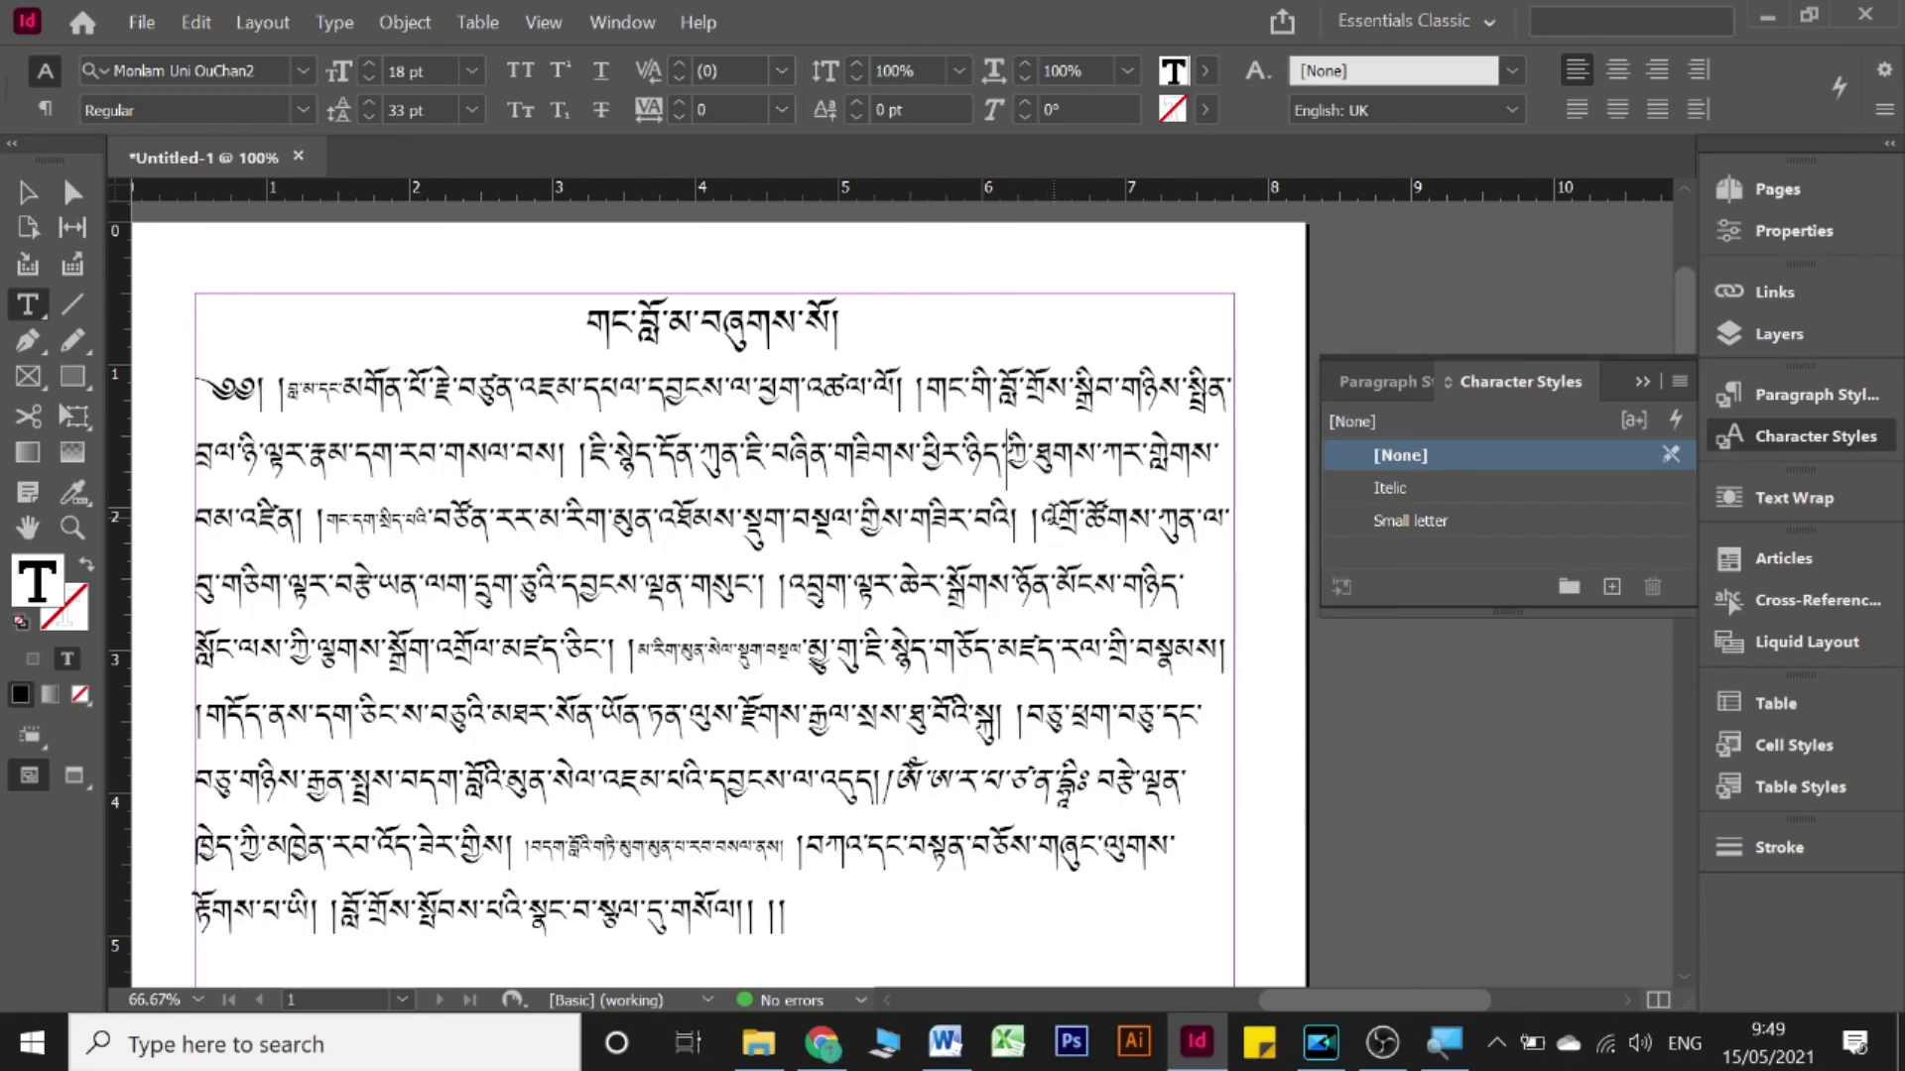
pyautogui.moveTo(1041, 526); pyautogui.dragTo(1179, 533)
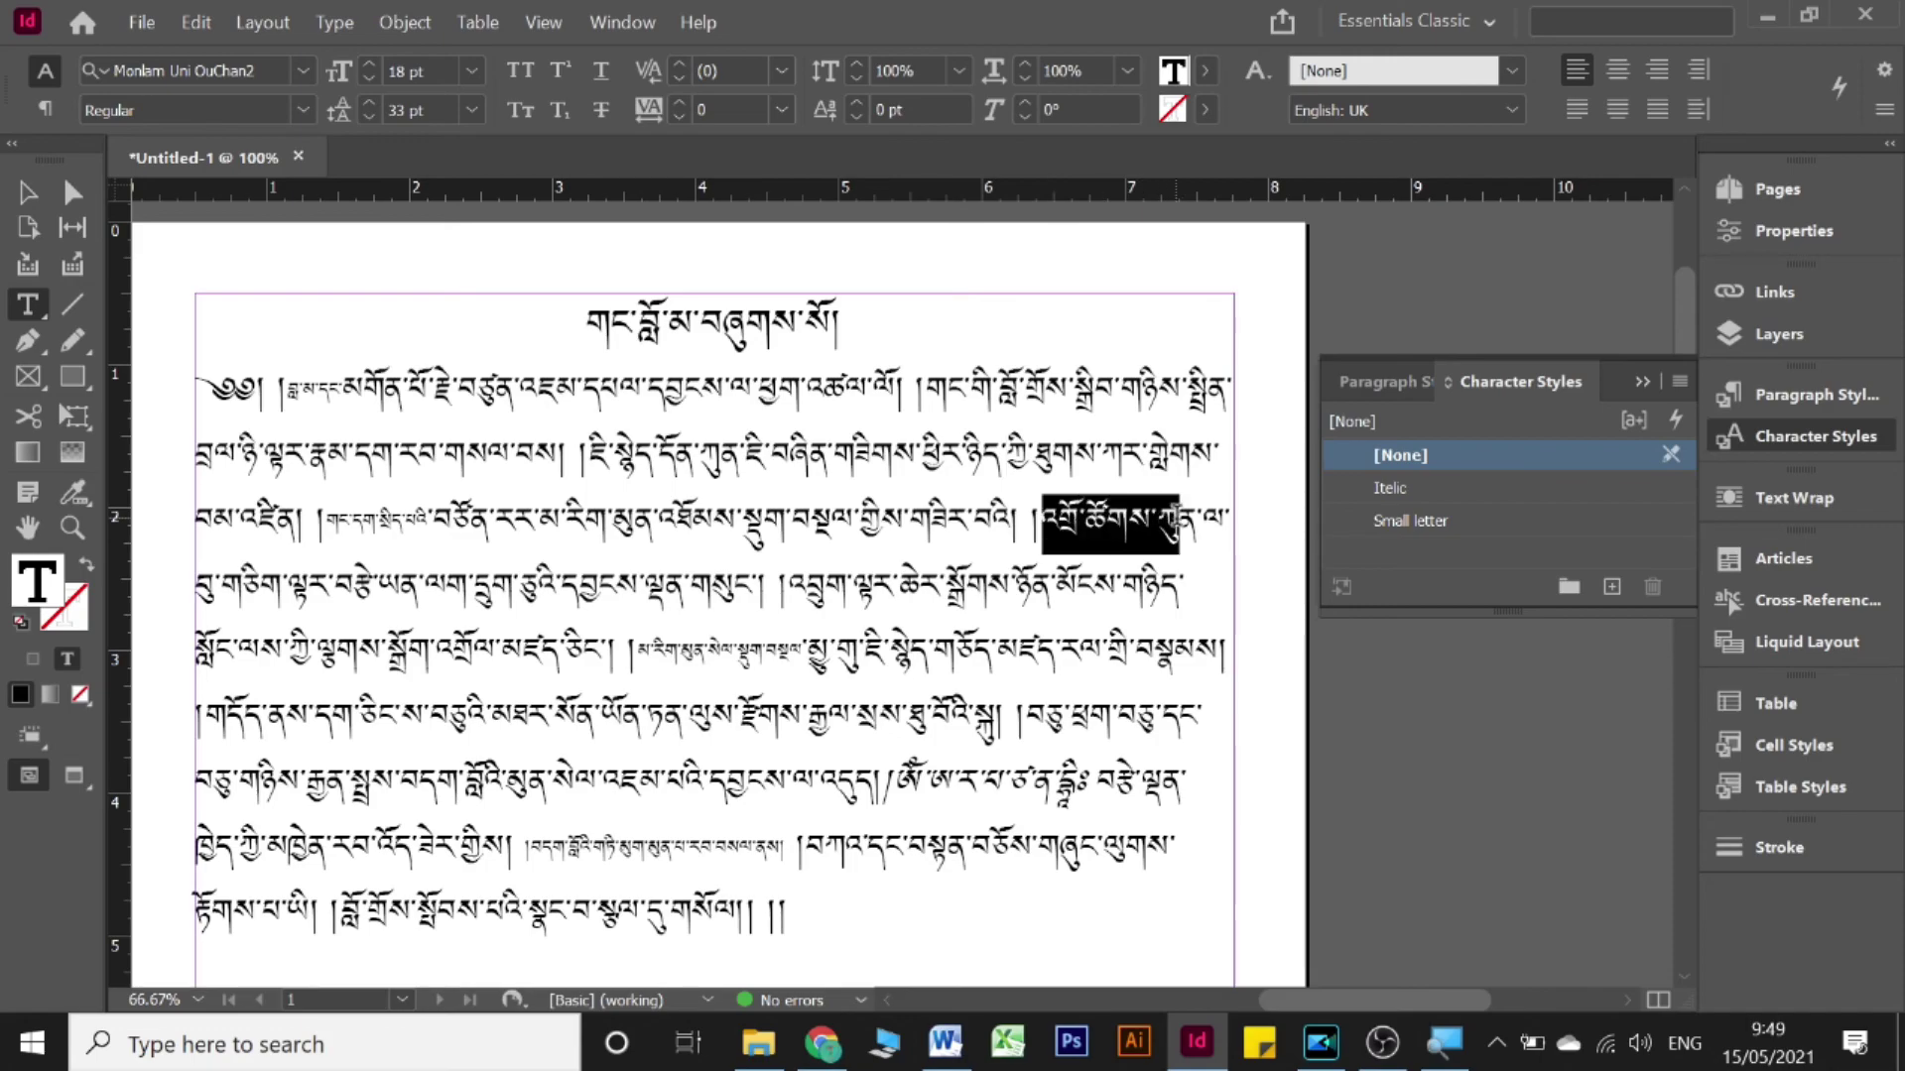
pyautogui.click(1432, 491)
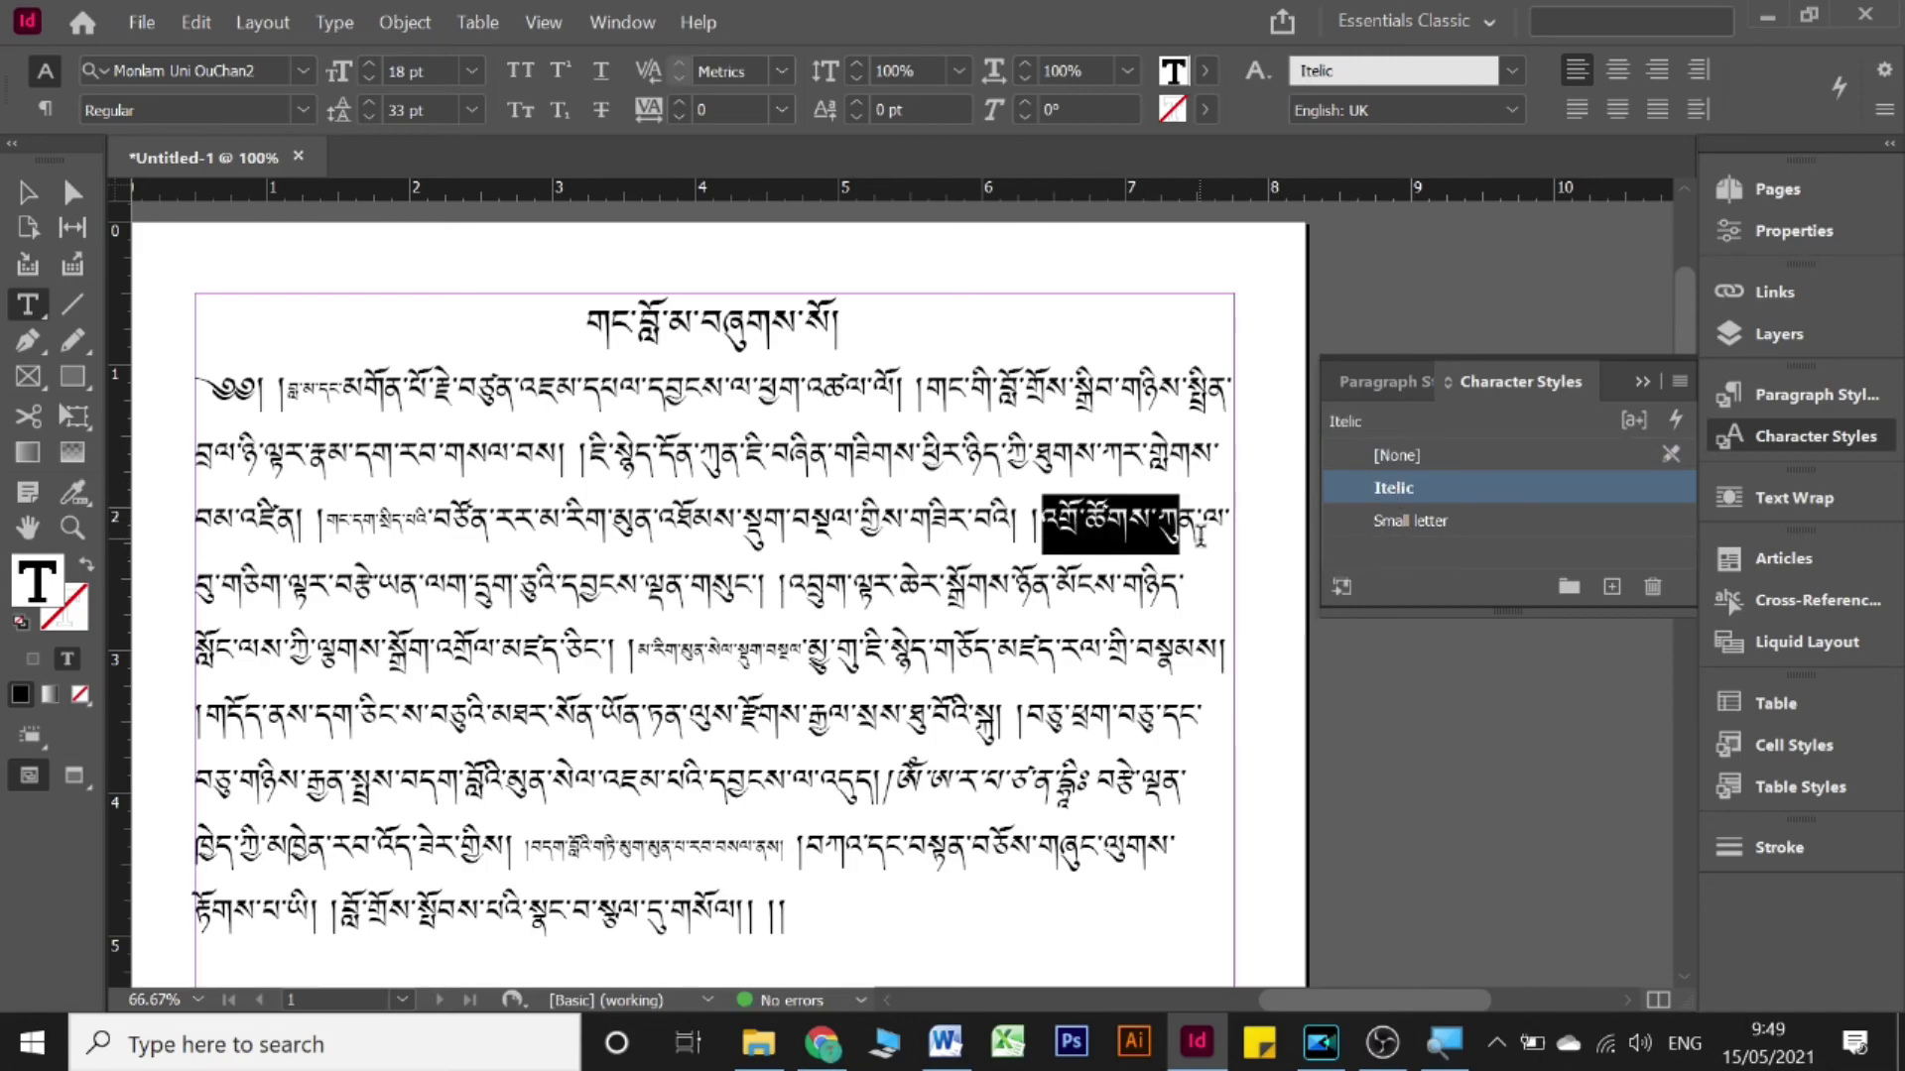
pyautogui.click(1116, 568)
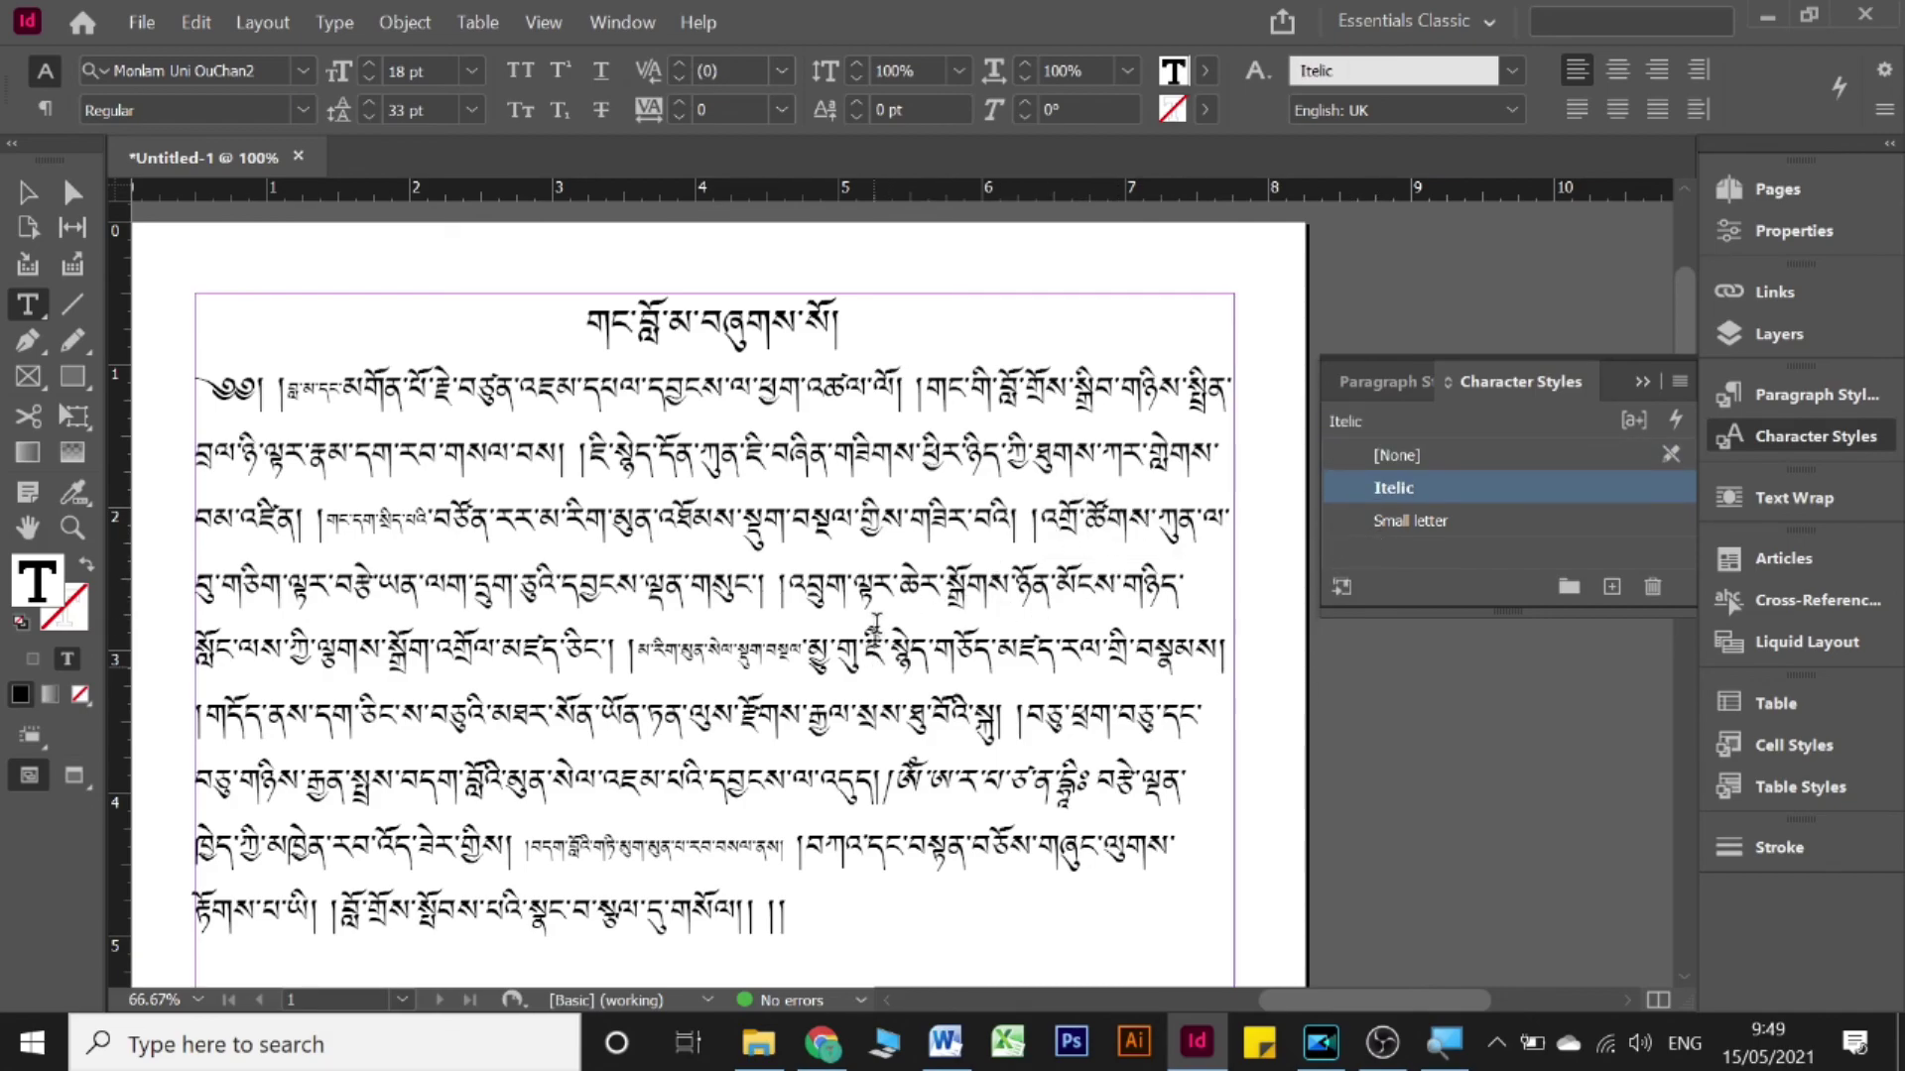
# - Close the character styles list and review the formatted first prayer from title to last line, including the document's page overview
pyautogui.scroll(-2, 877, 617)
pyautogui.scroll(-1, 877, 617)
pyautogui.scroll(1, 890, 610)
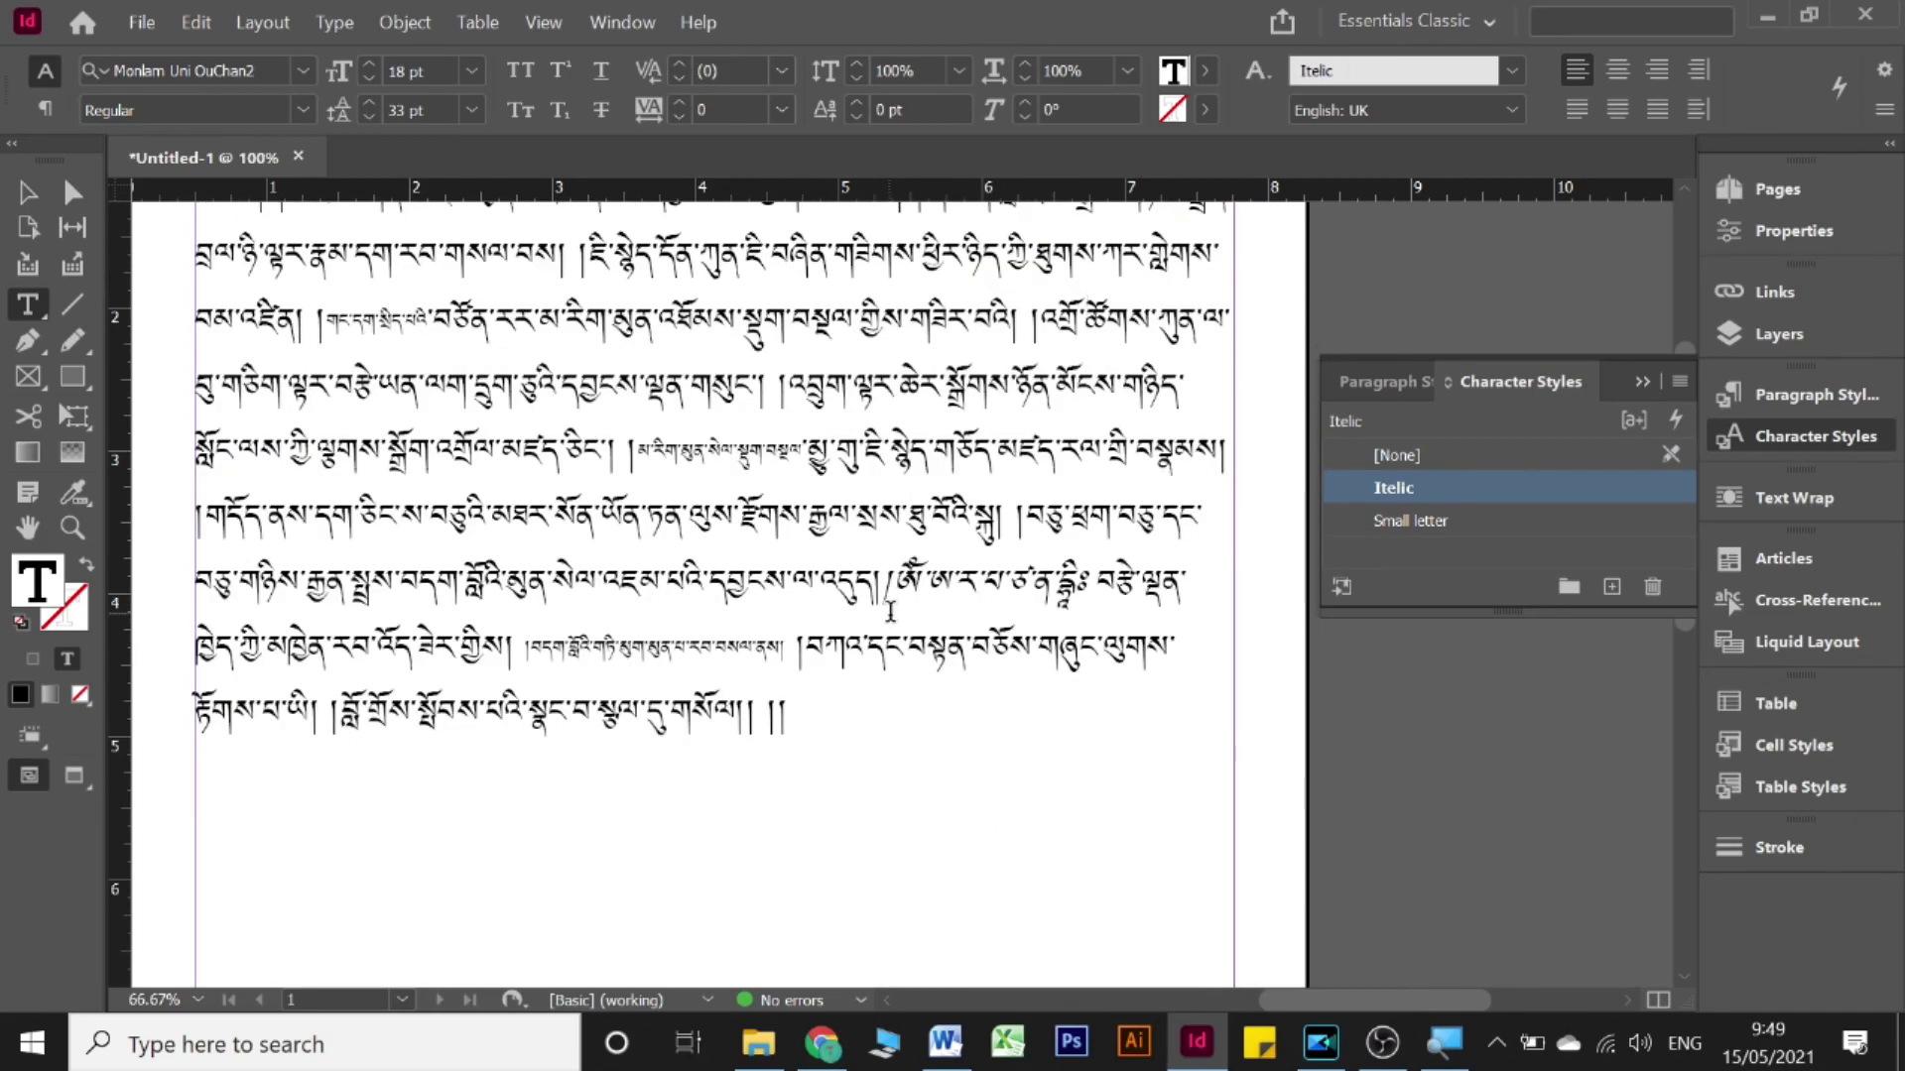
pyautogui.click(1639, 383)
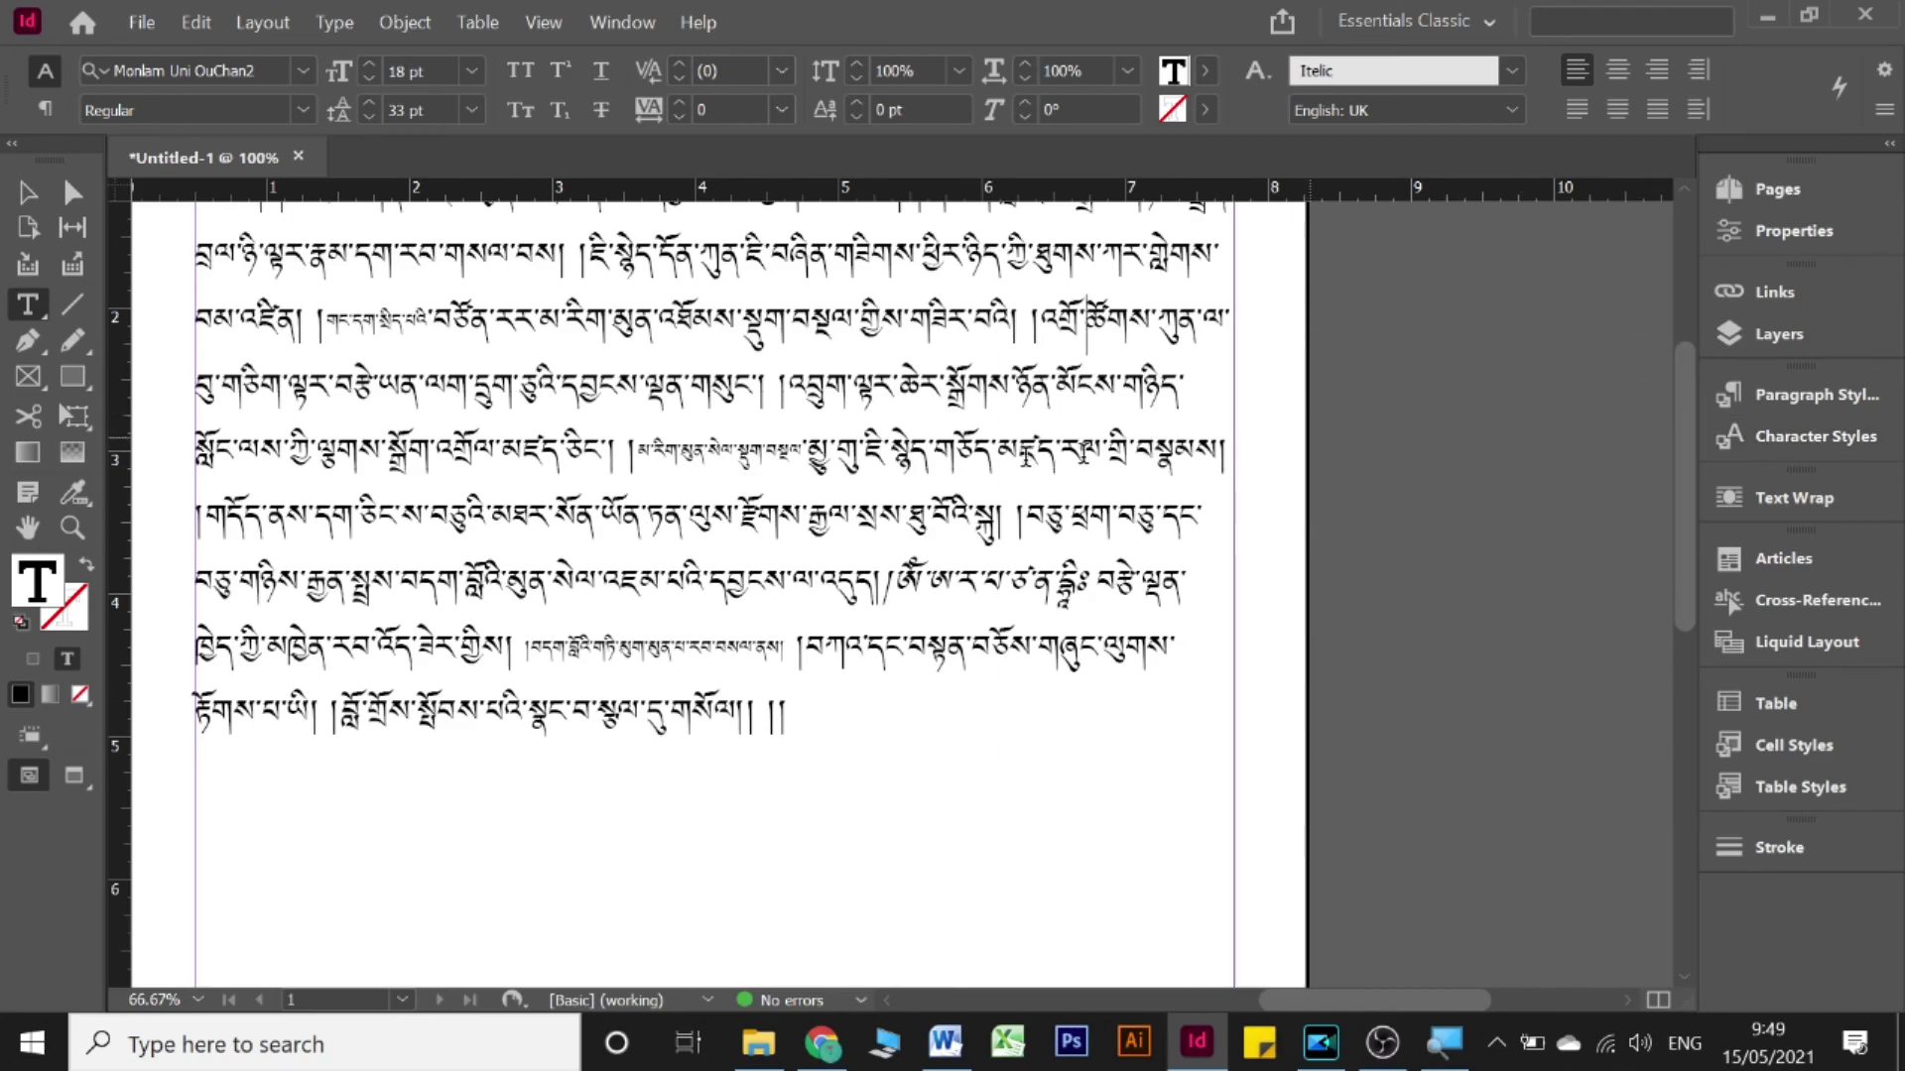
pyautogui.hscroll(-3, 970, 473)
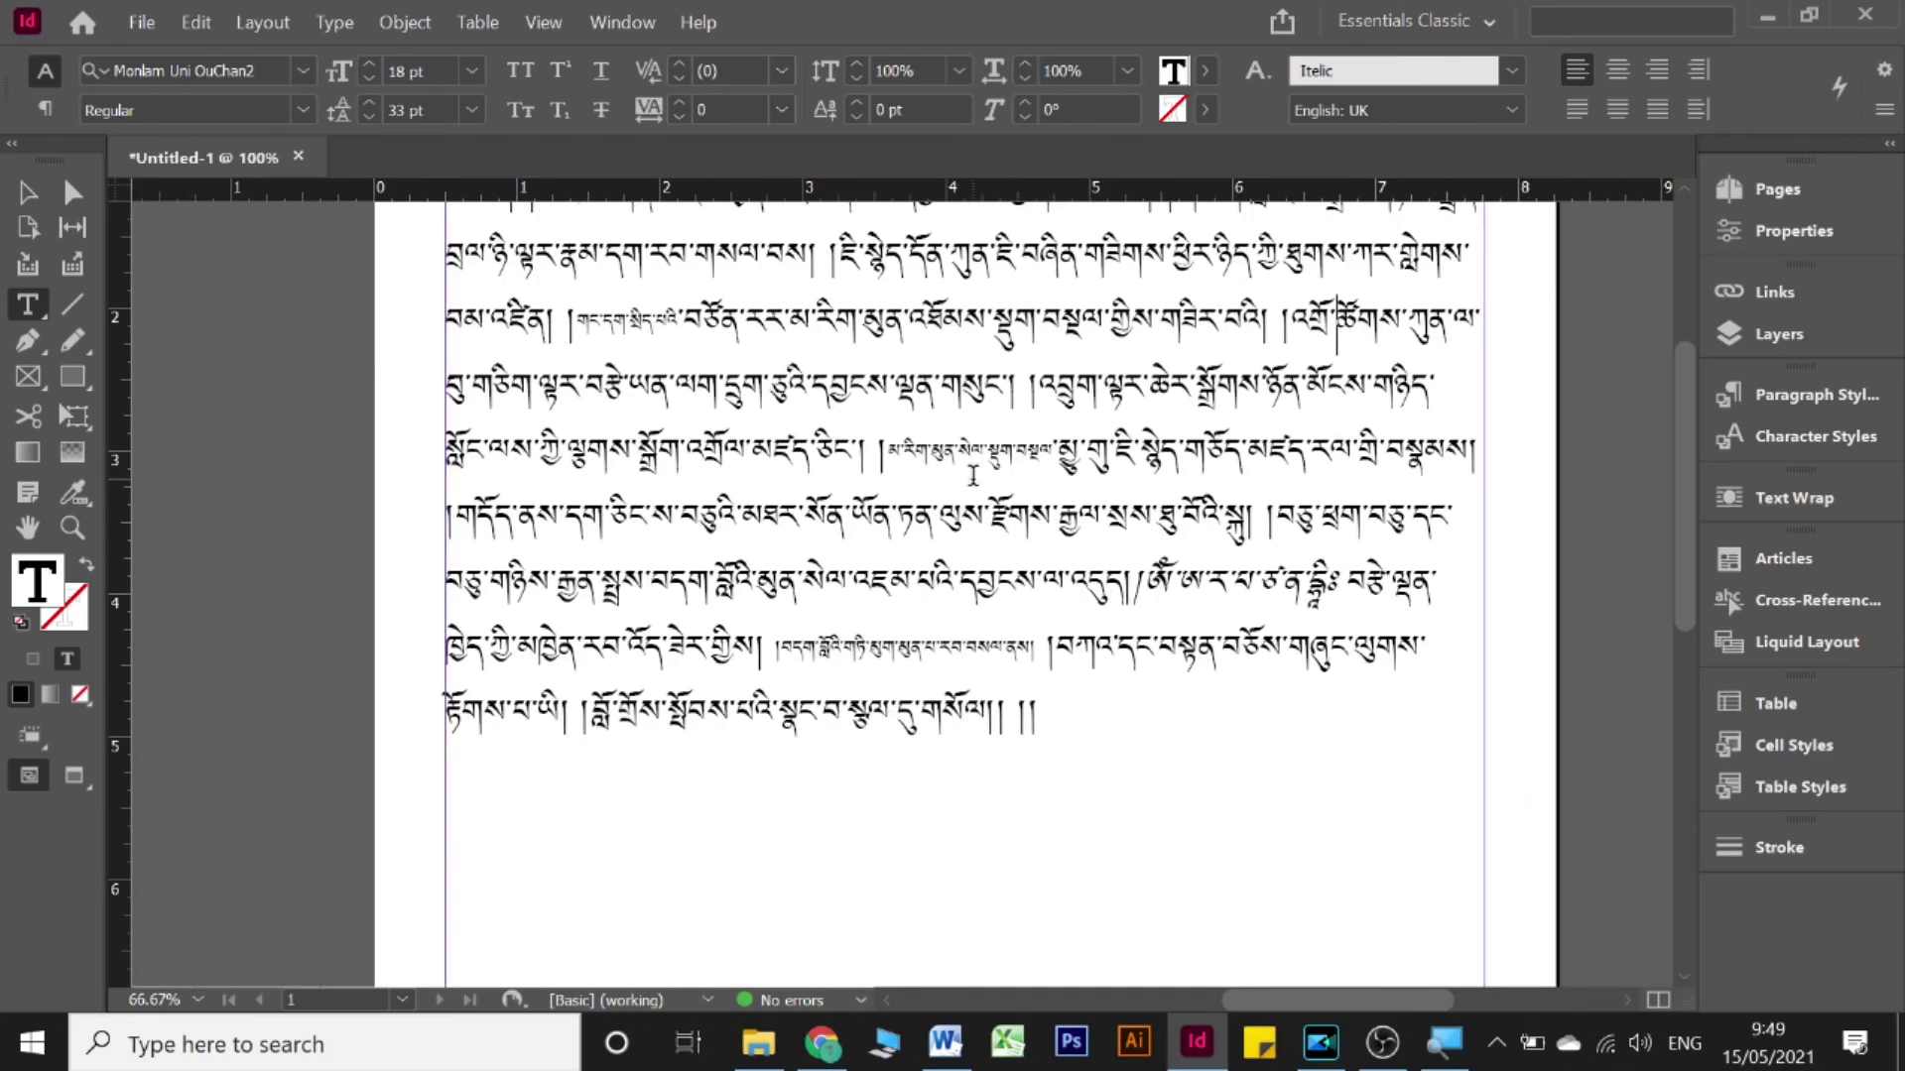
pyautogui.scroll(3, 974, 476)
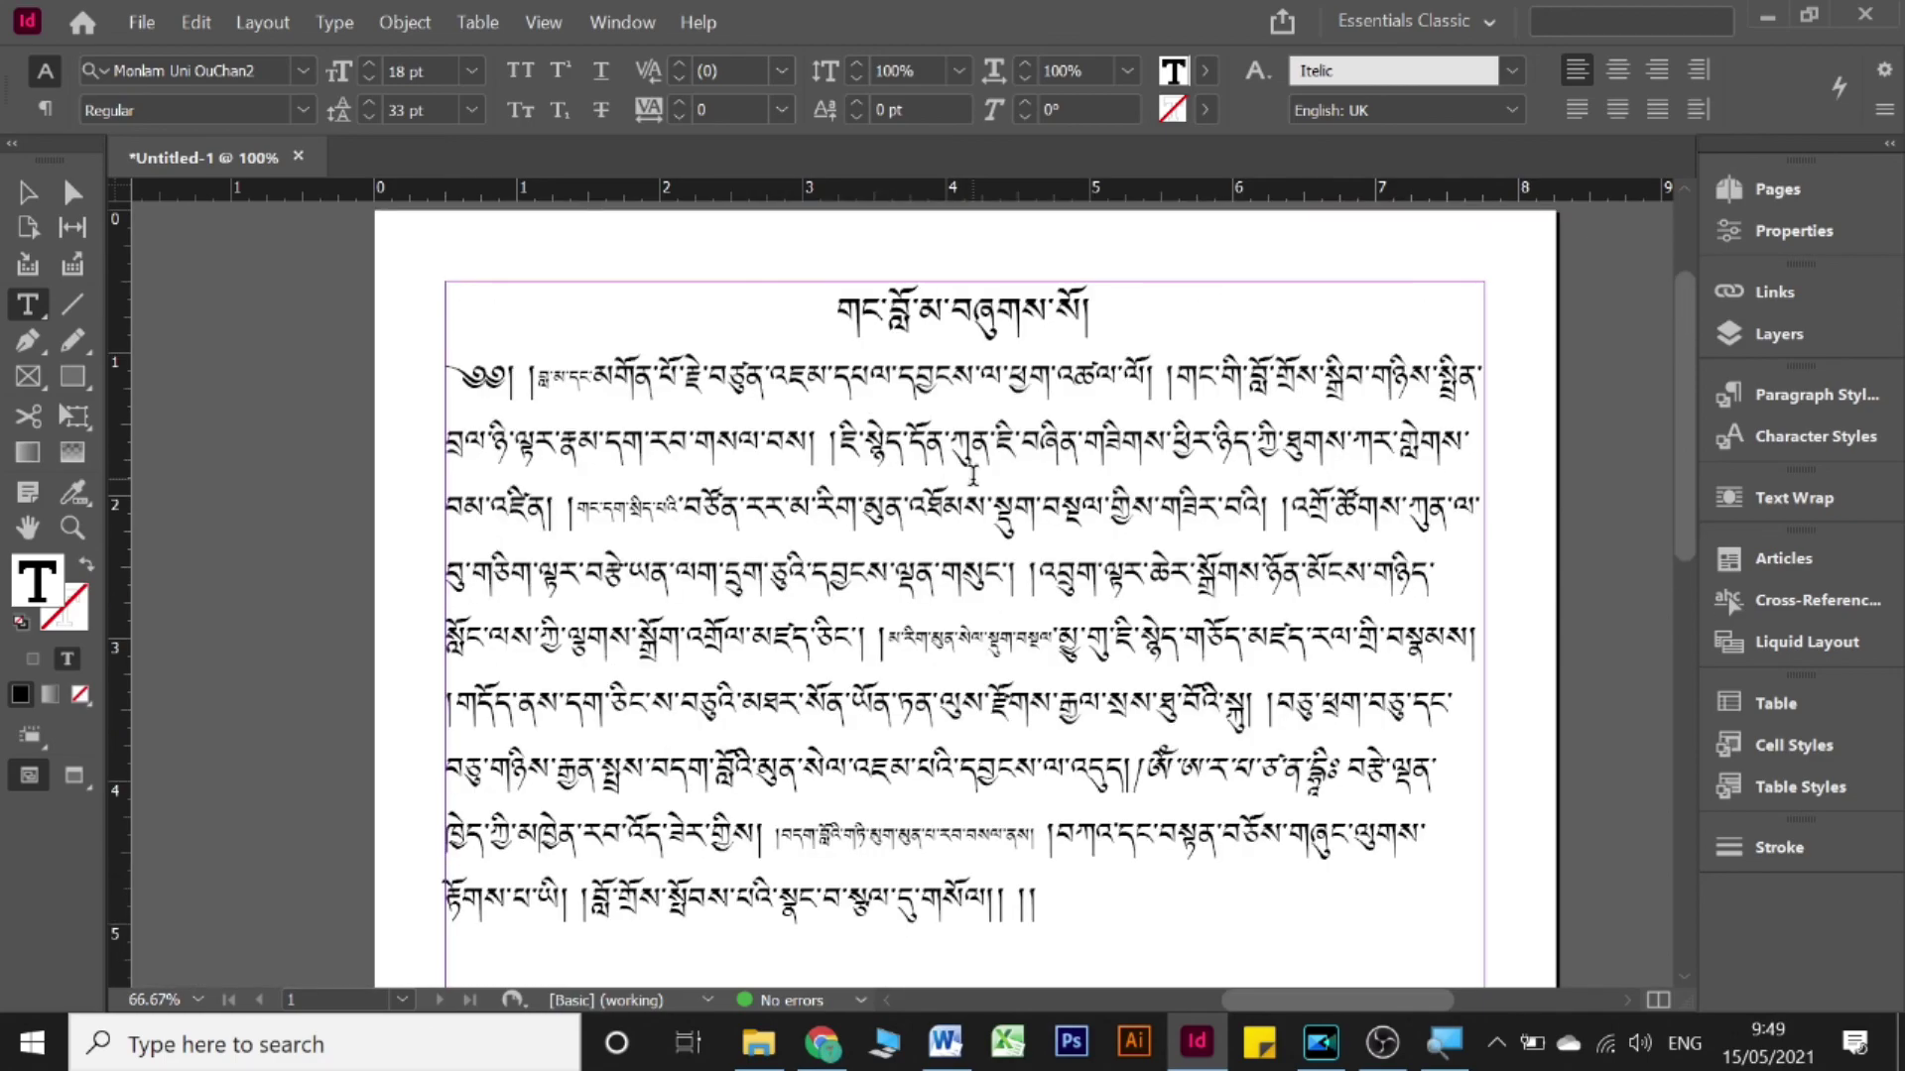
pyautogui.scroll(-2, 973, 476)
pyautogui.scroll(-2, 974, 476)
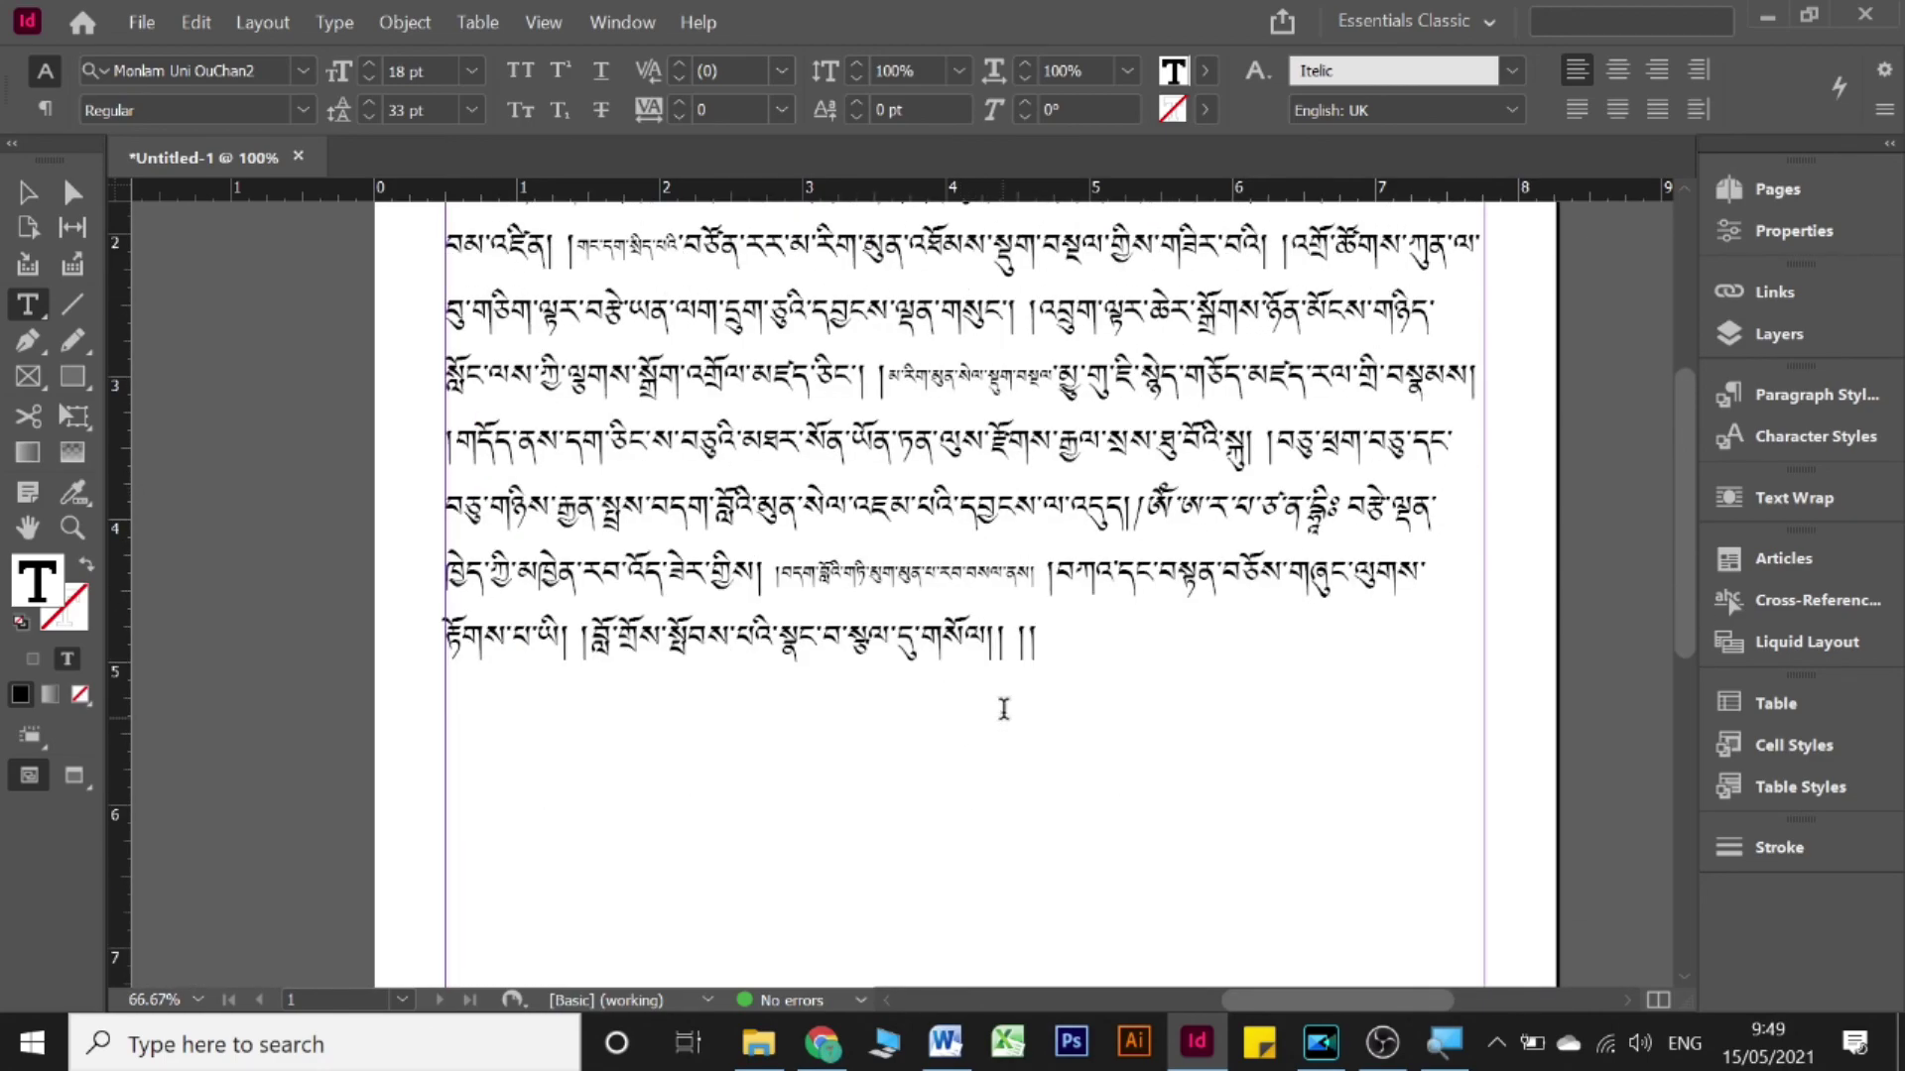
pyautogui.scroll(1, 1044, 596)
pyautogui.scroll(1, 1044, 595)
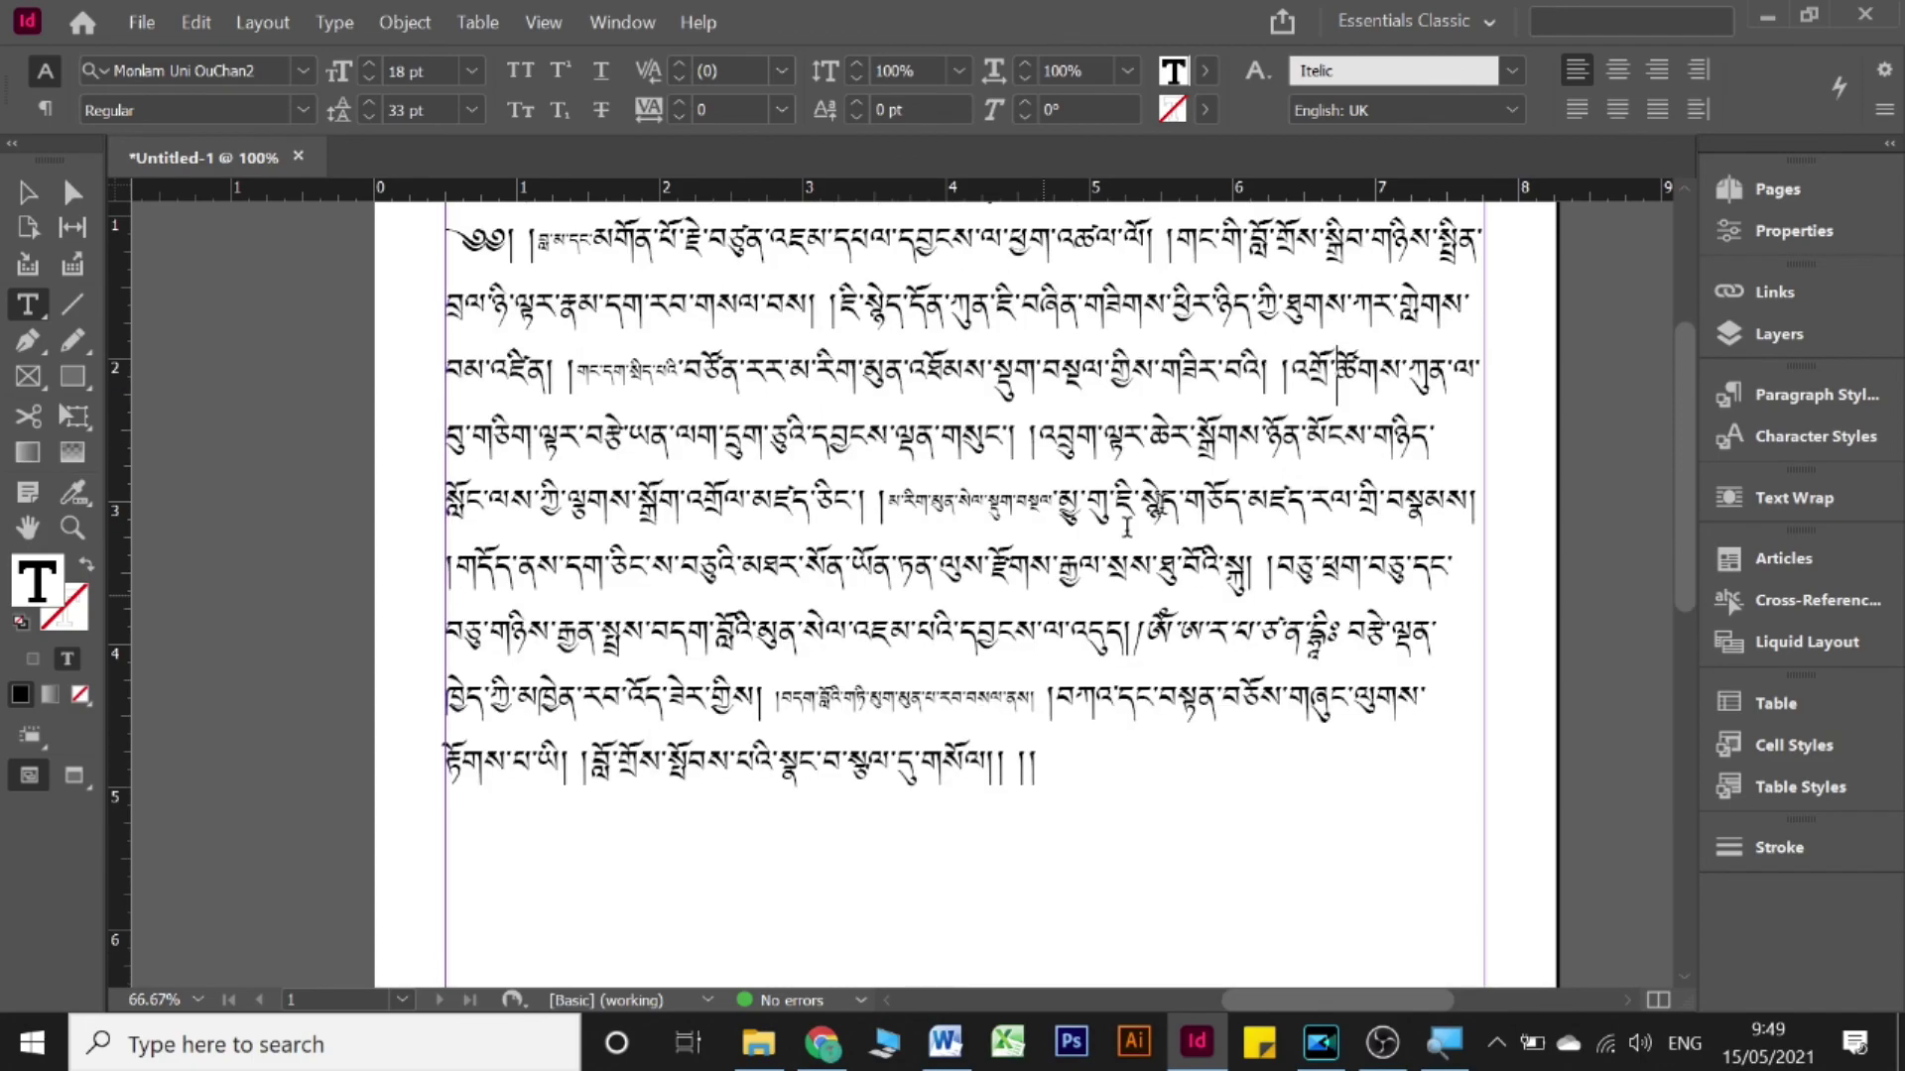
pyautogui.click(1761, 187)
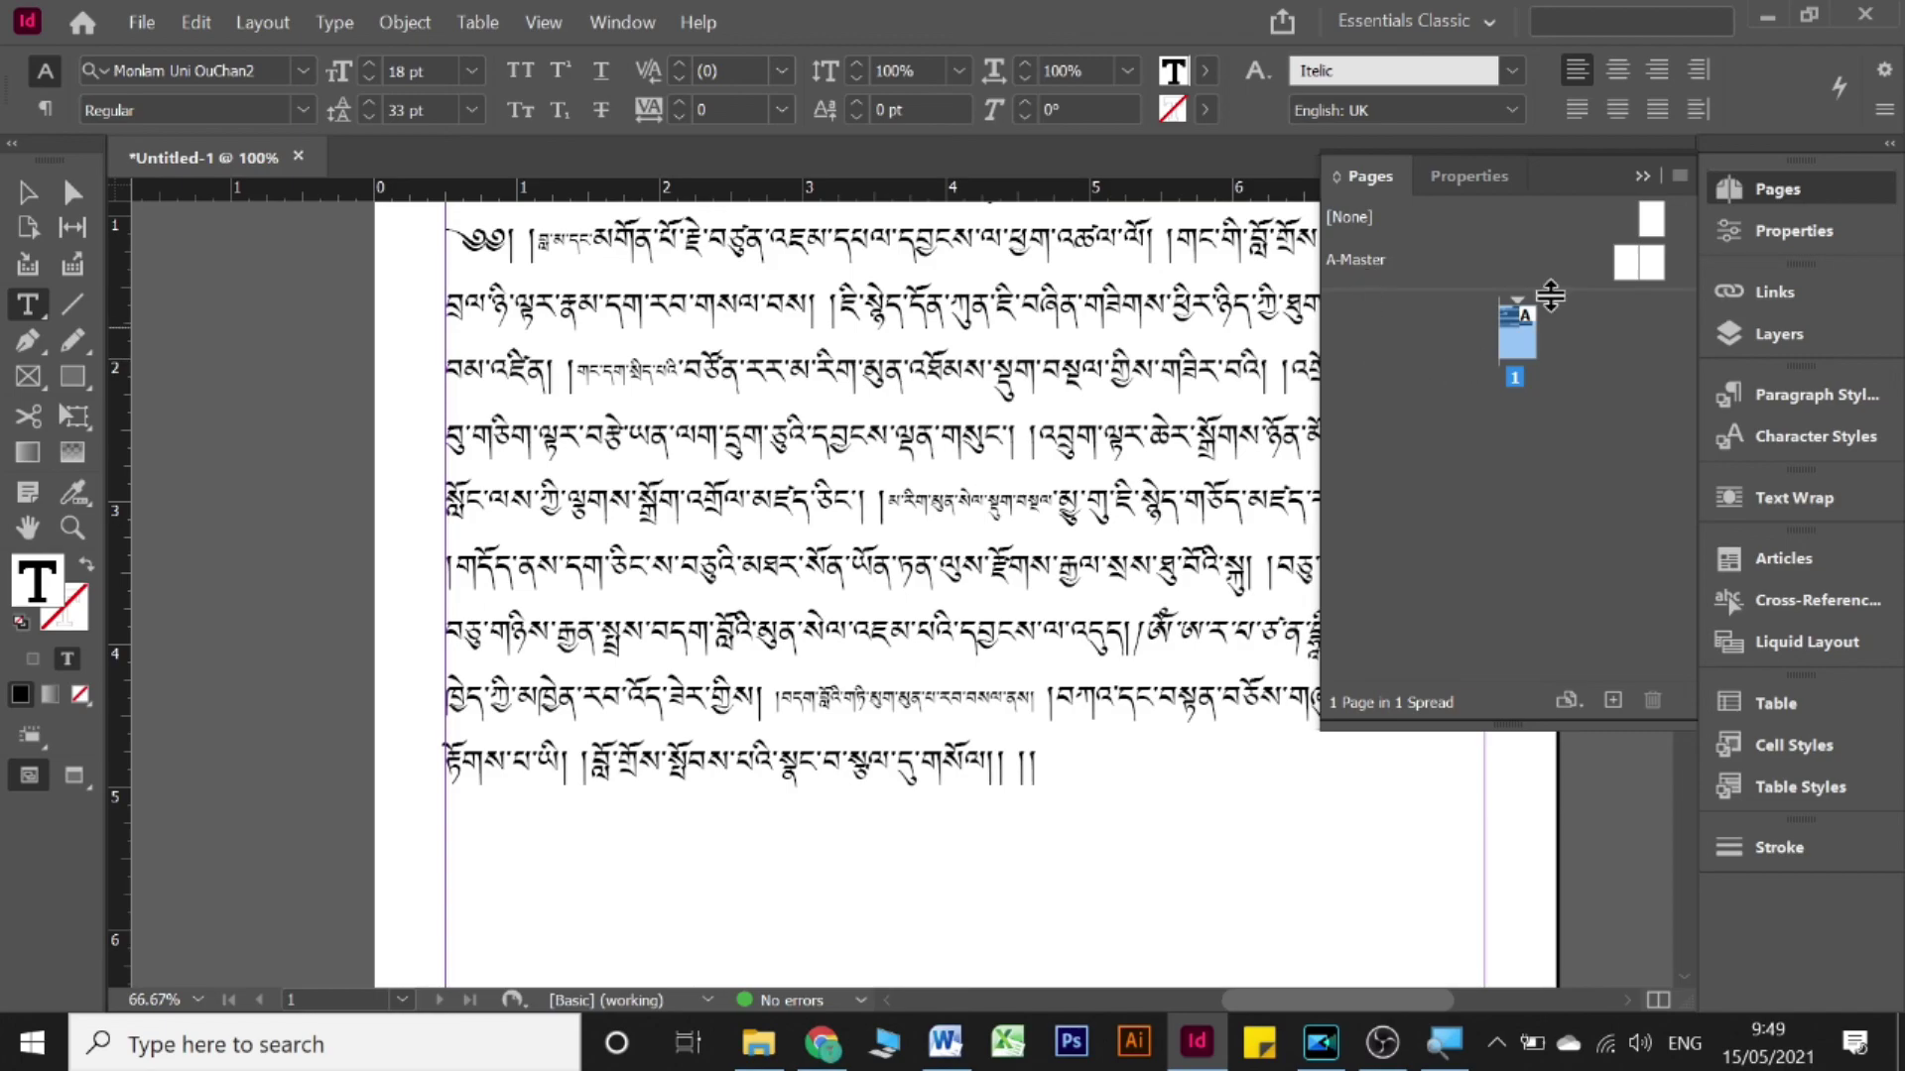
pyautogui.click(1639, 179)
pyautogui.scroll(3, 992, 595)
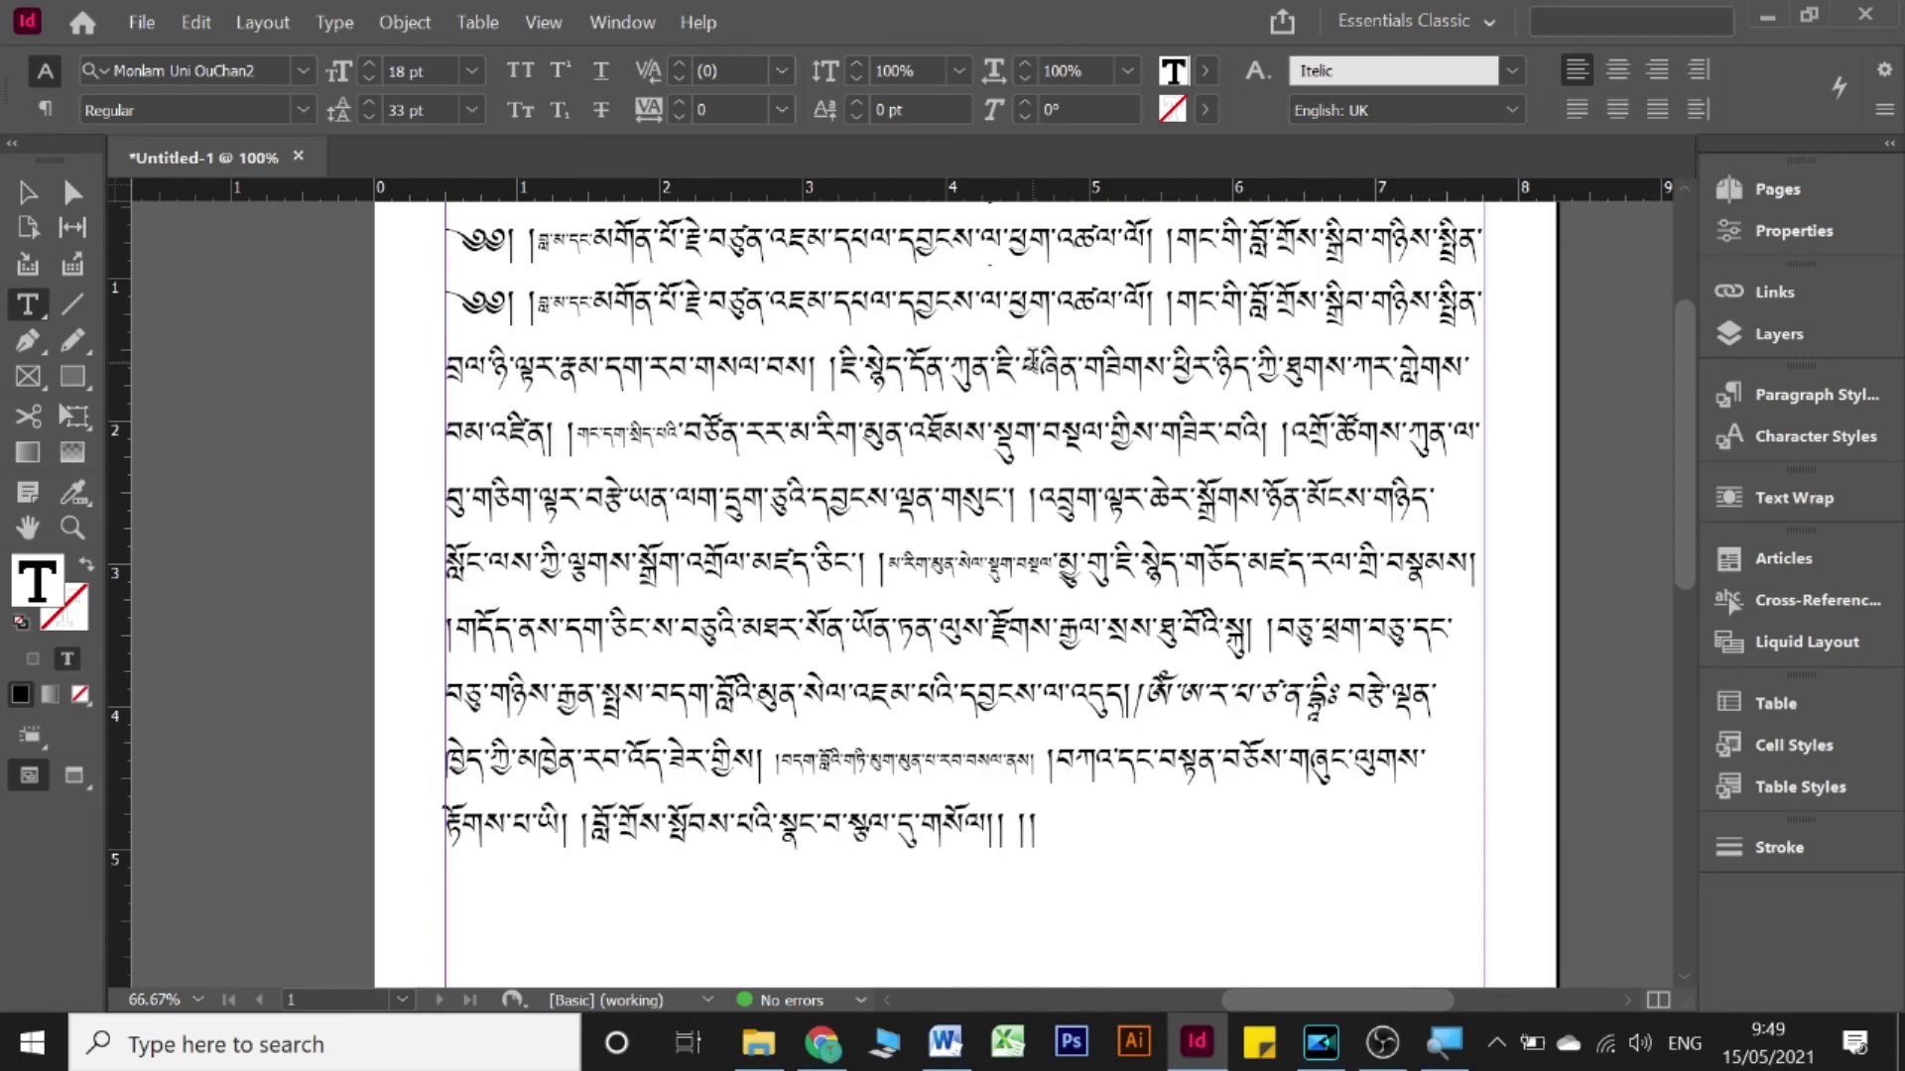
pyautogui.scroll(-2, 1031, 359)
pyautogui.scroll(4, 1032, 360)
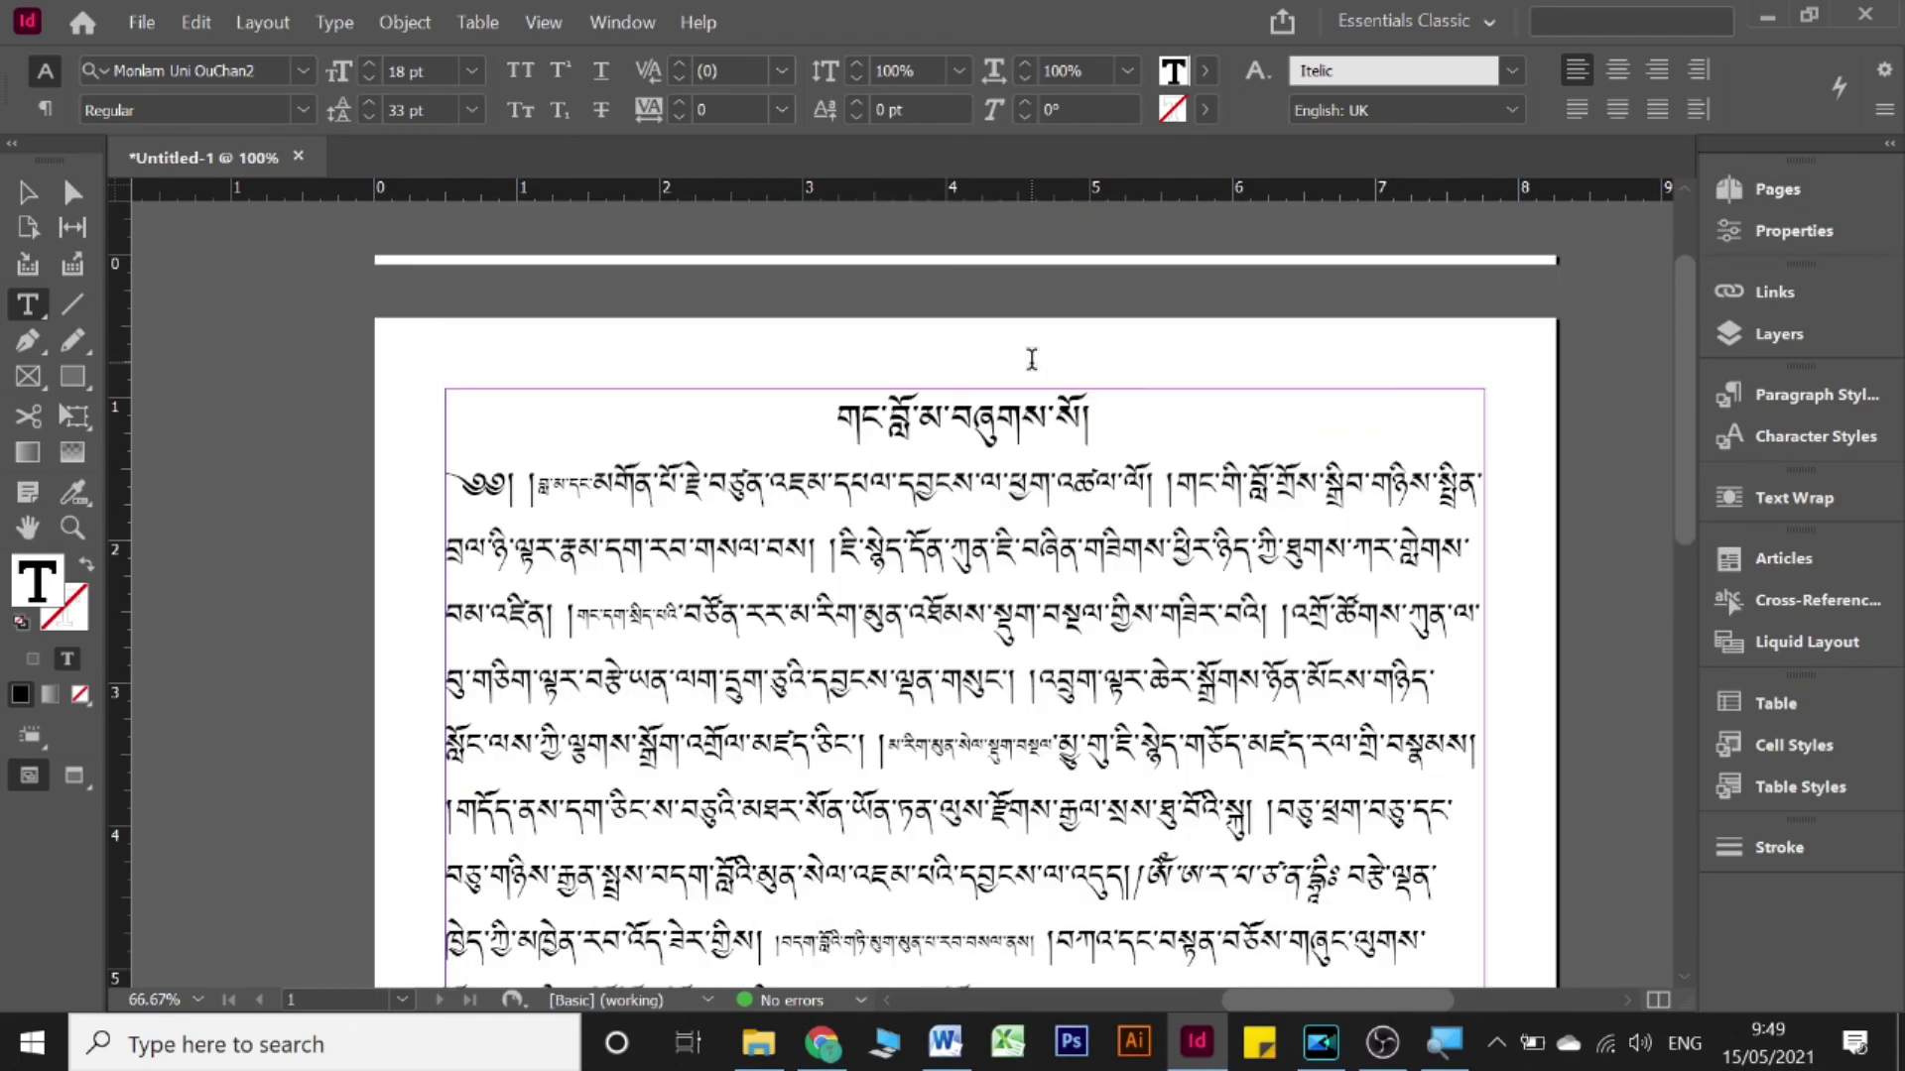
pyautogui.scroll(-5, 1031, 360)
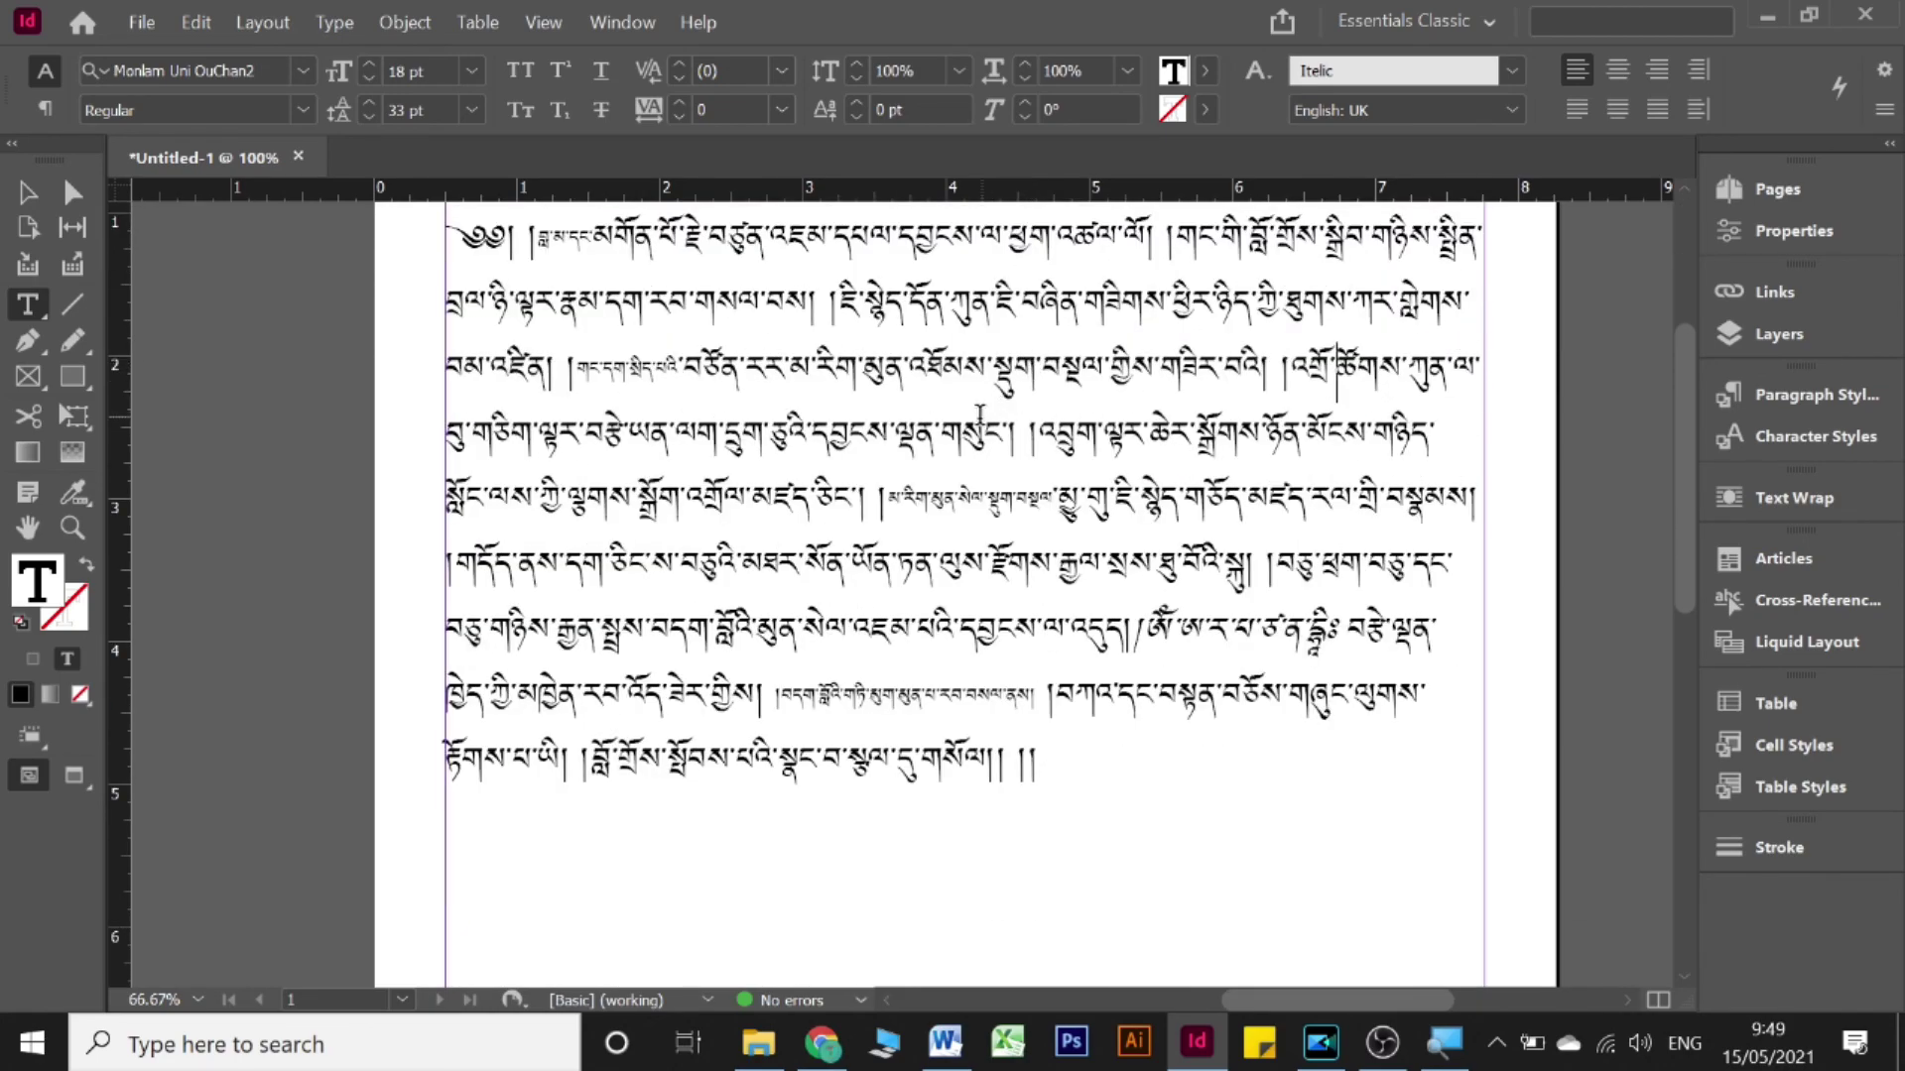
pyautogui.scroll(1, 980, 414)
pyautogui.scroll(2, 981, 415)
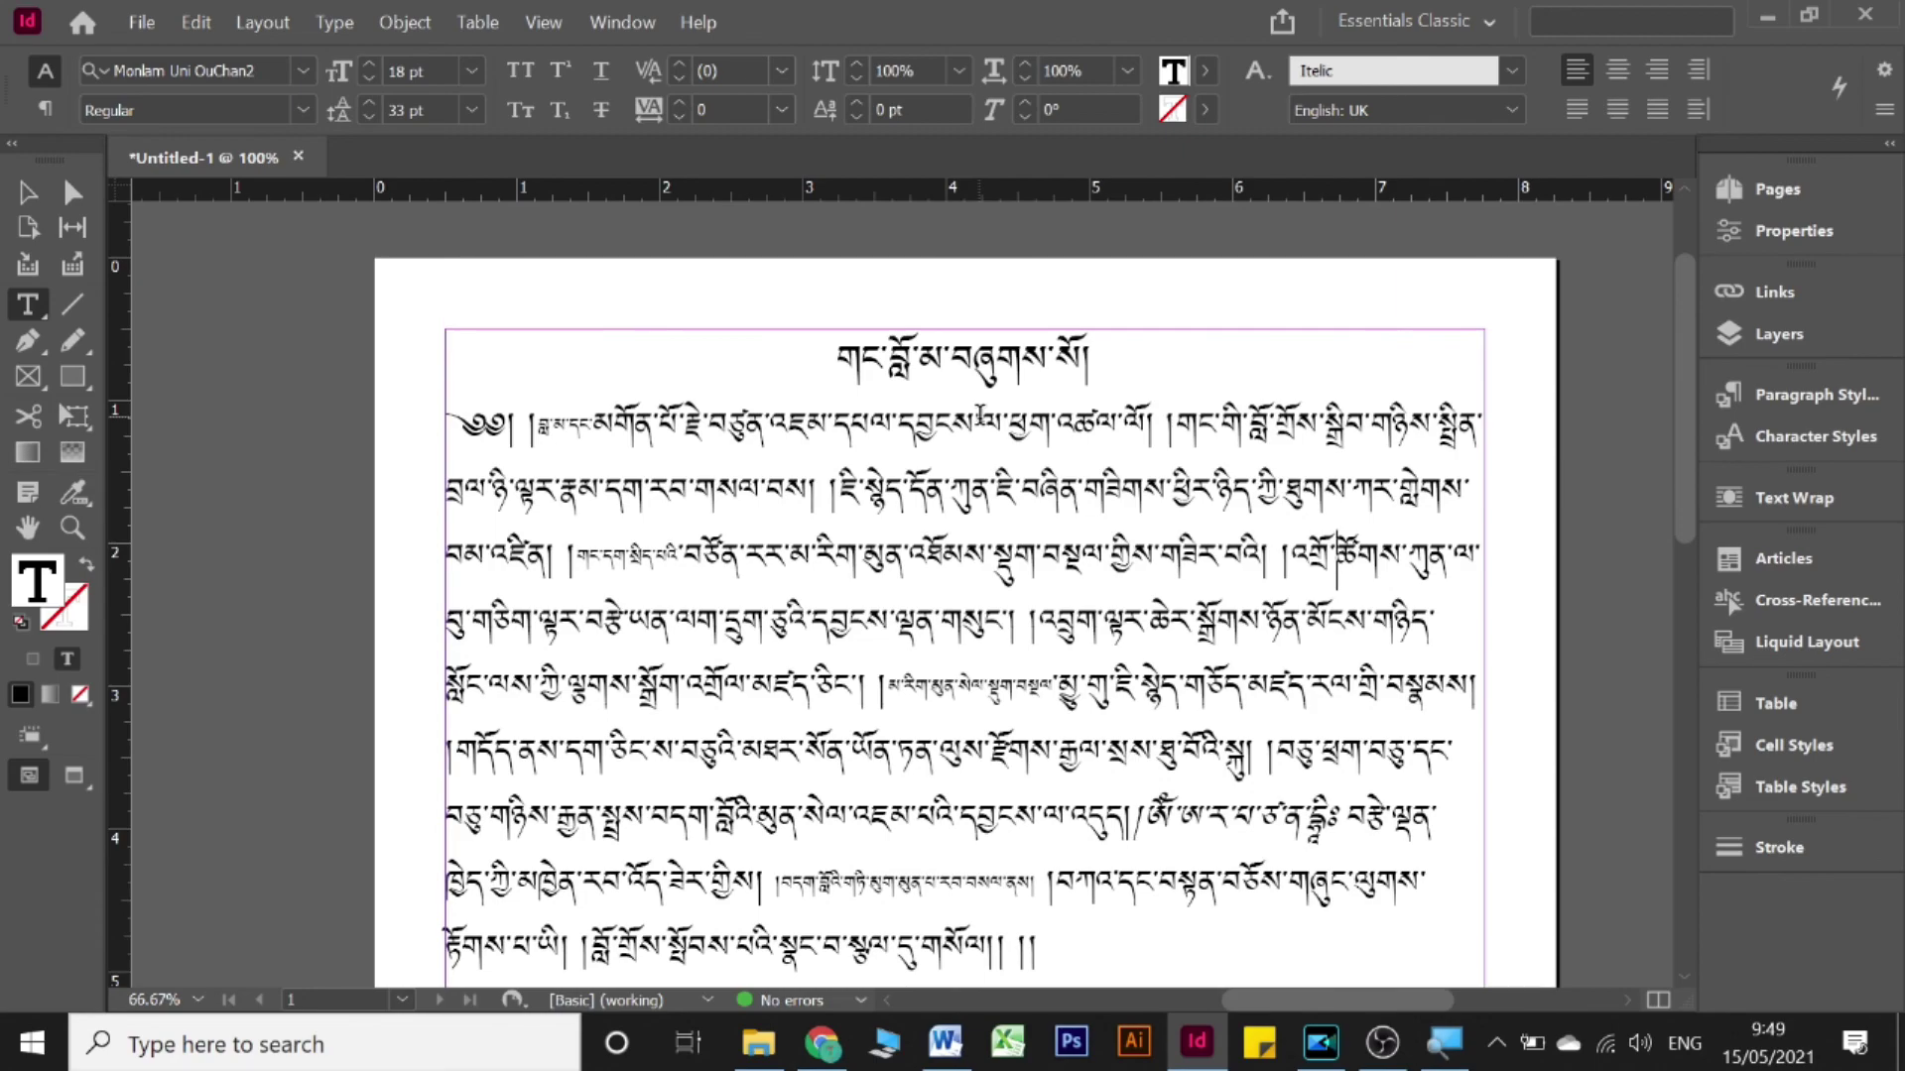
pyautogui.scroll(-2, 997, 573)
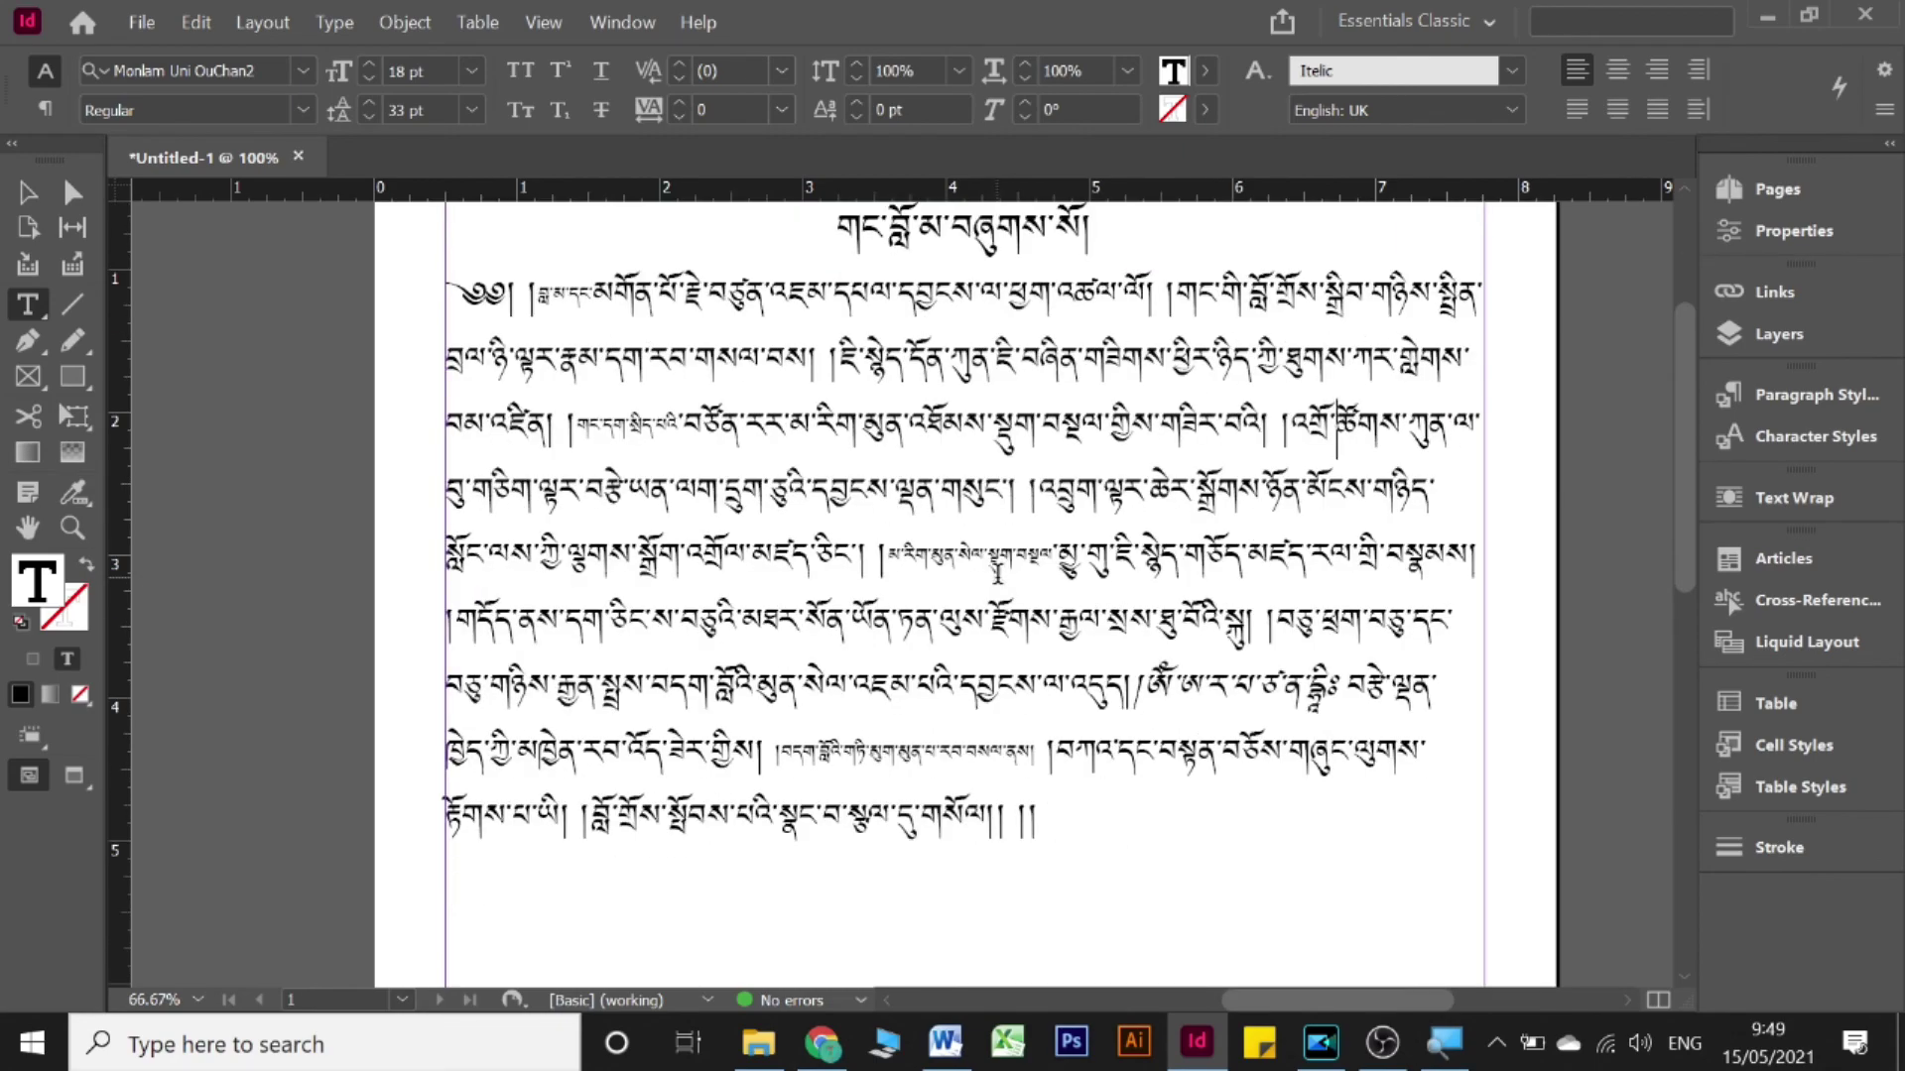
pyautogui.scroll(-1, 997, 574)
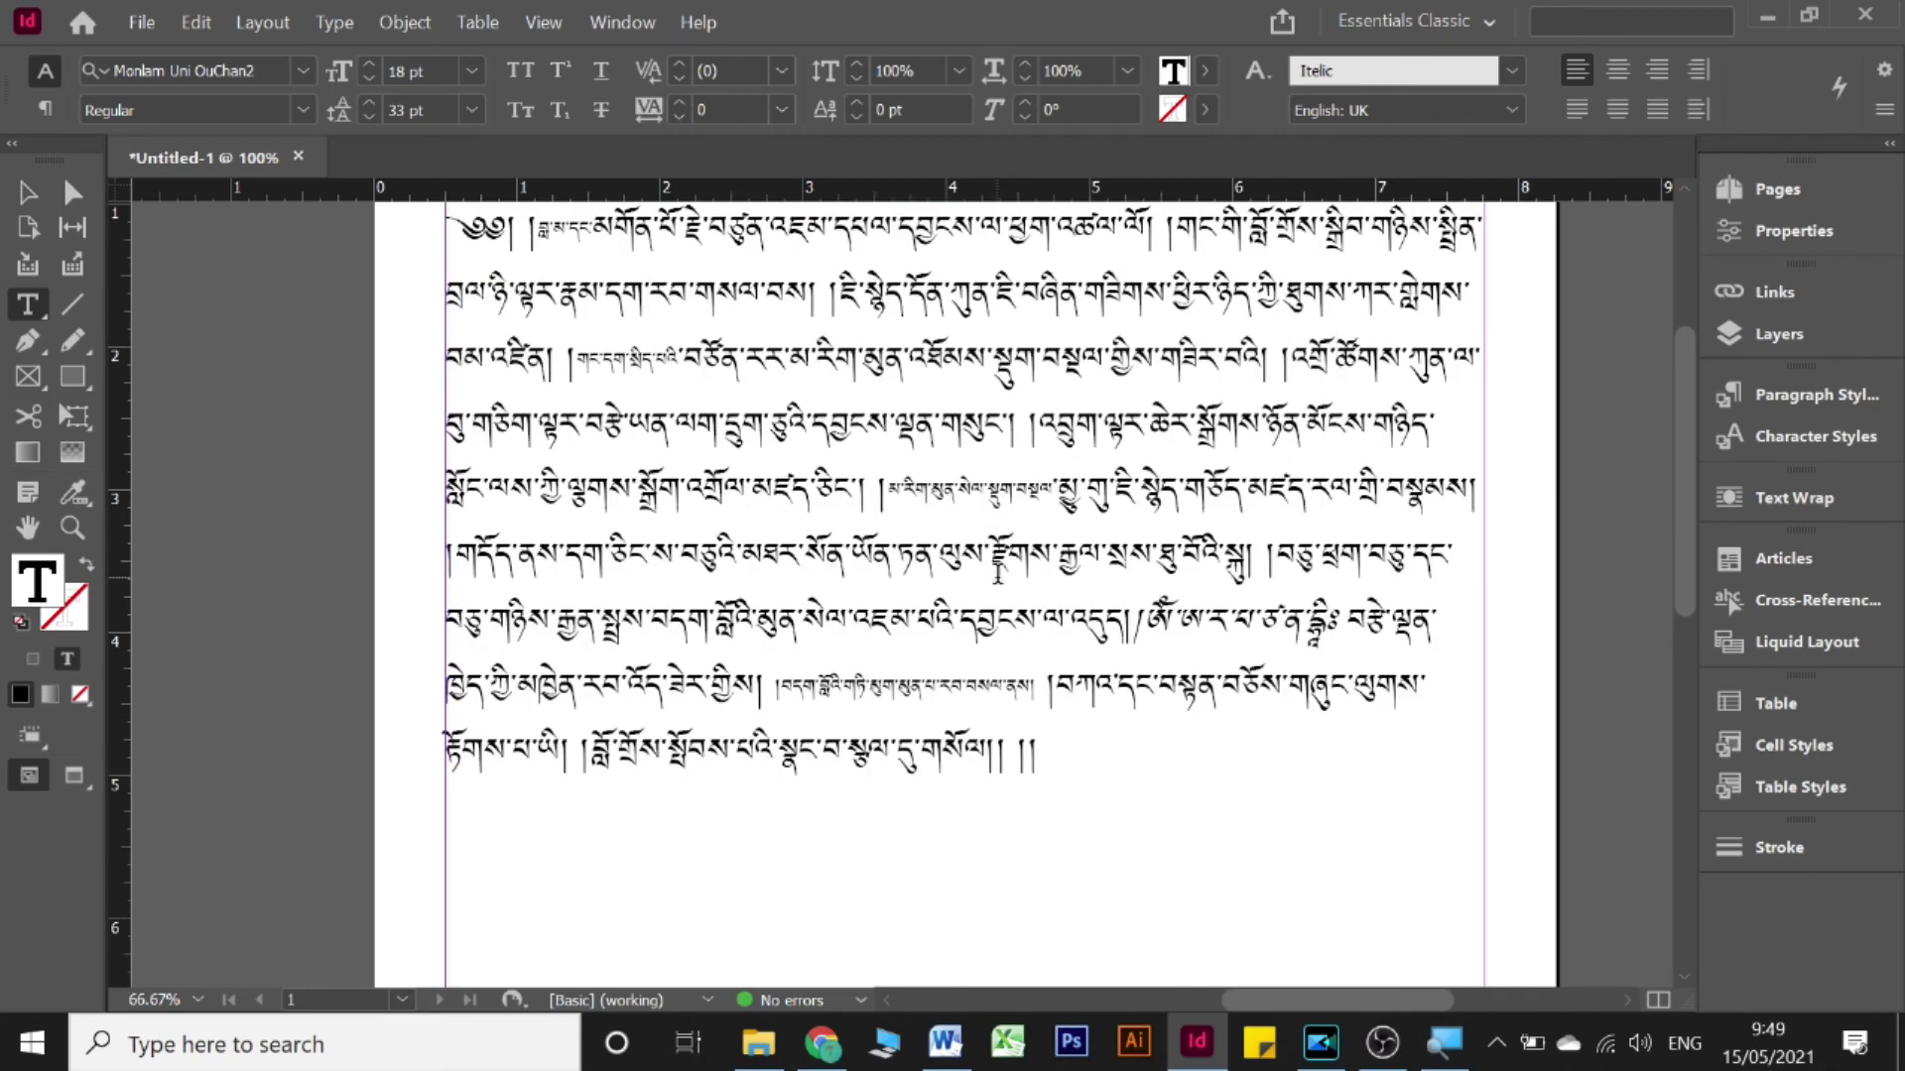